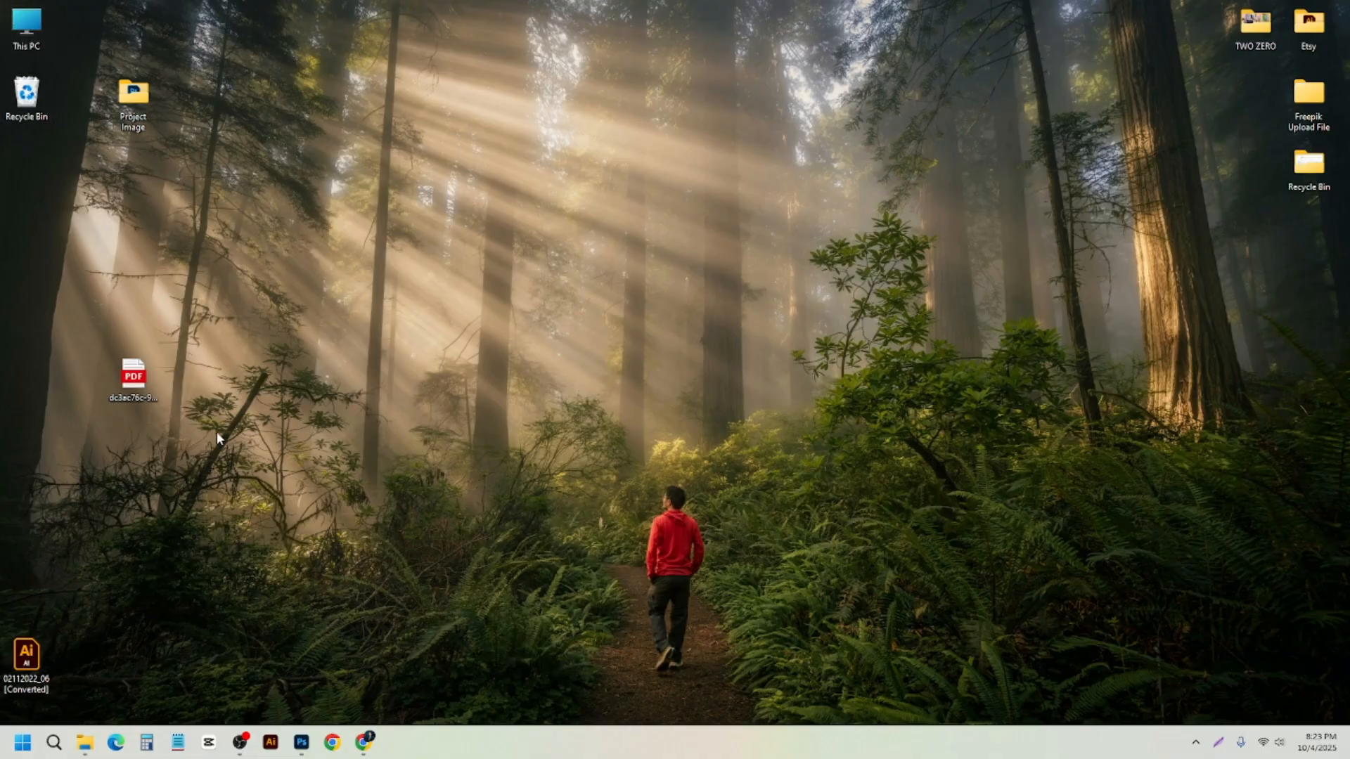
left_click(302, 743)
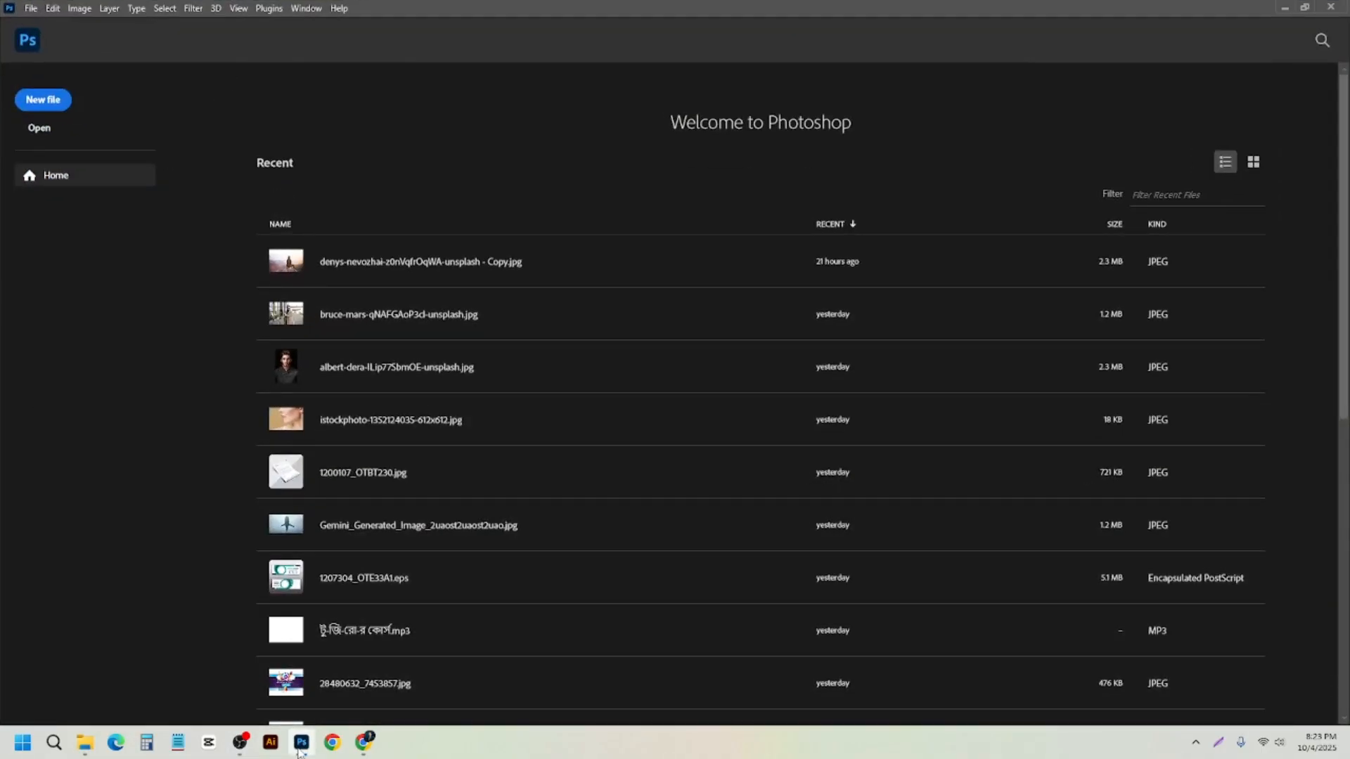
mouse_move(302, 750)
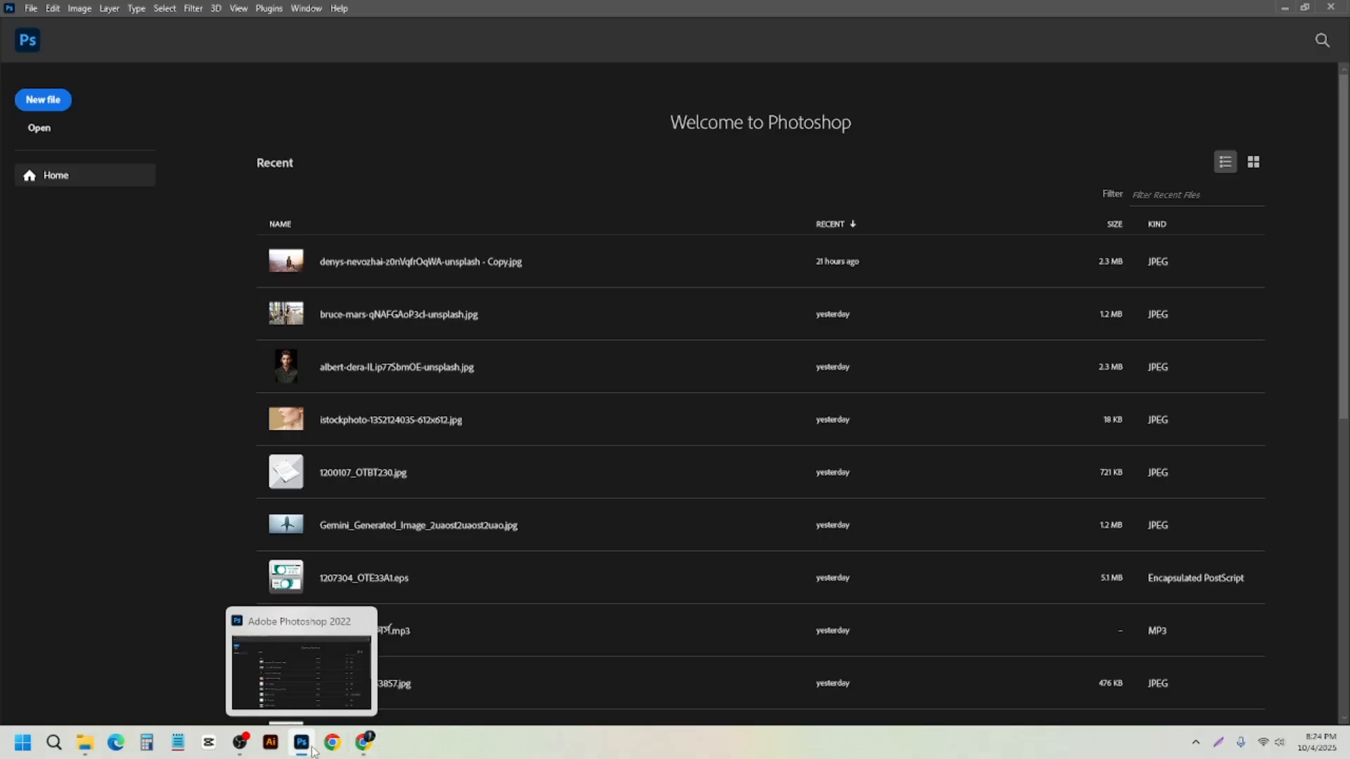
left_click(302, 743)
- Switch to Chrome, close the YouTube page and open a blank new tab
left_click(363, 743)
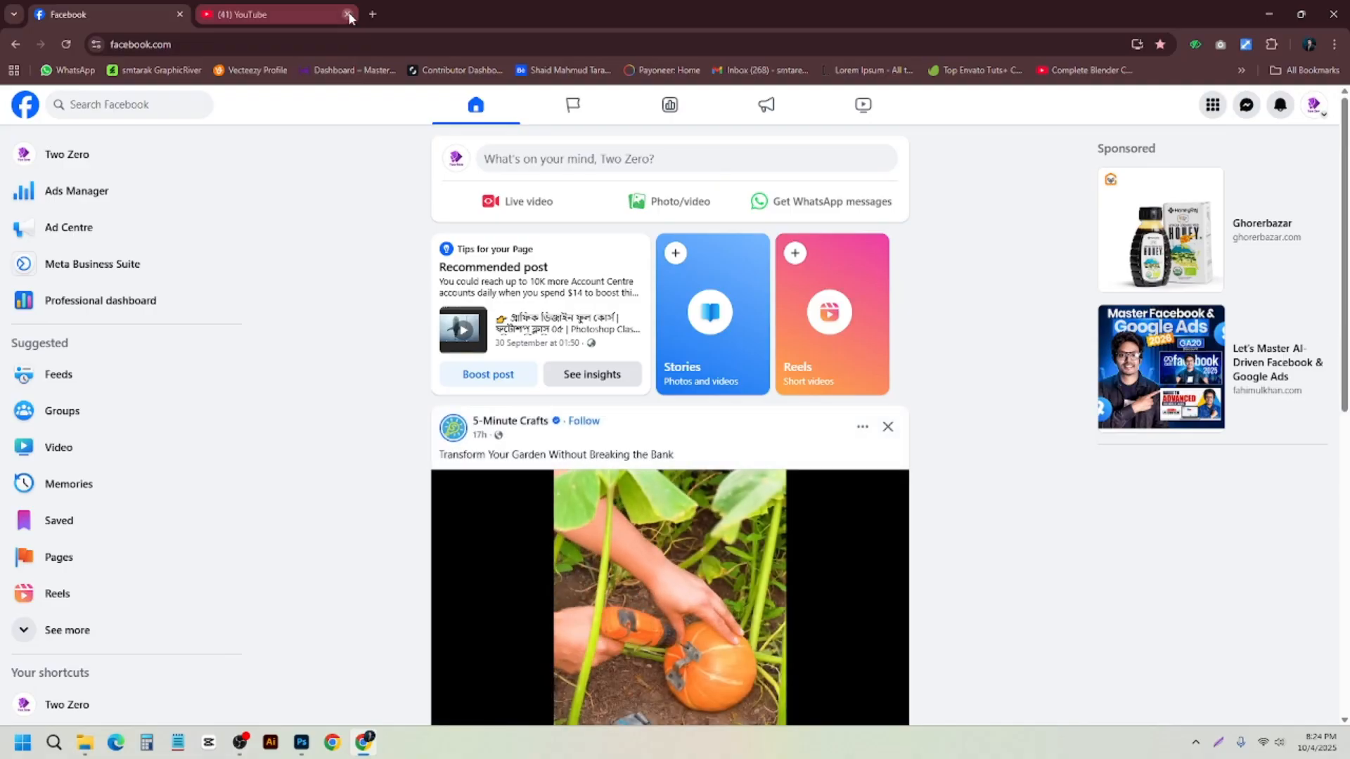
left_click(348, 14)
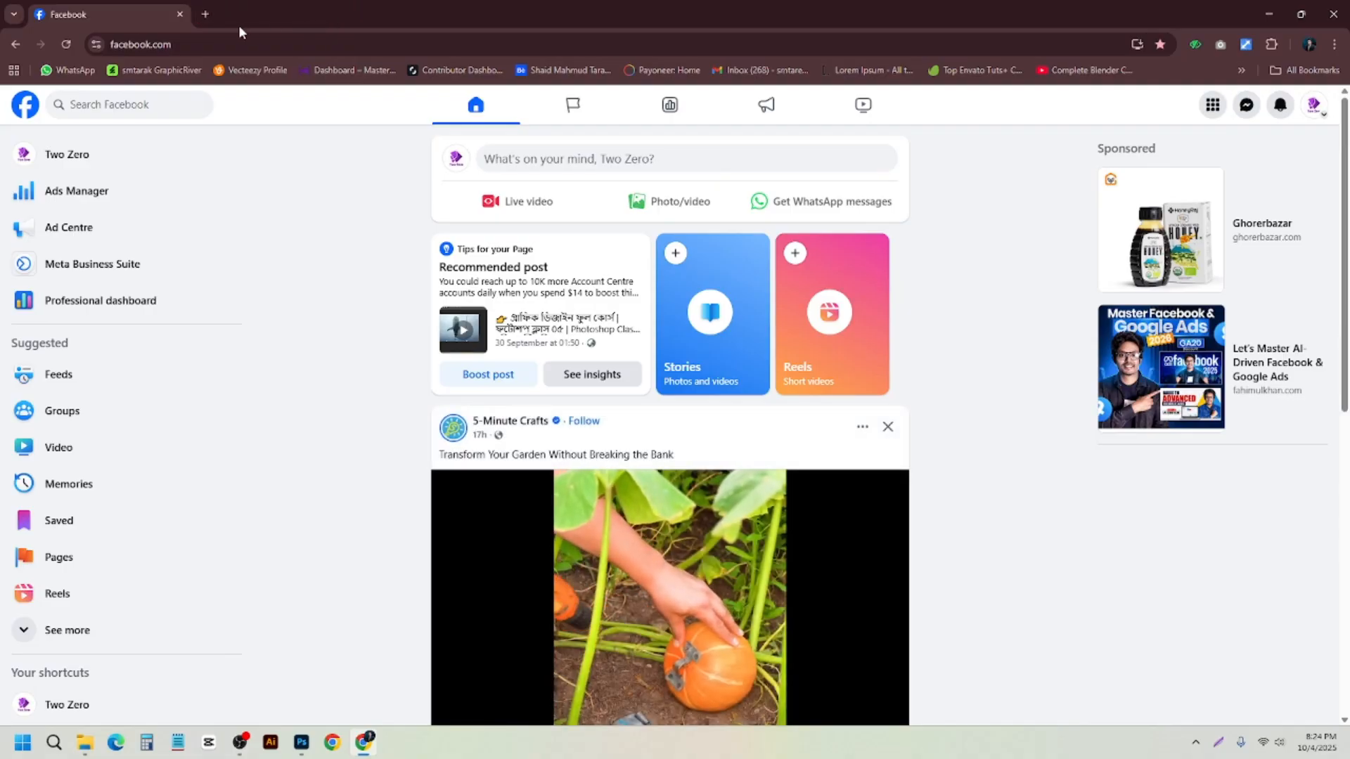
left_click(205, 14)
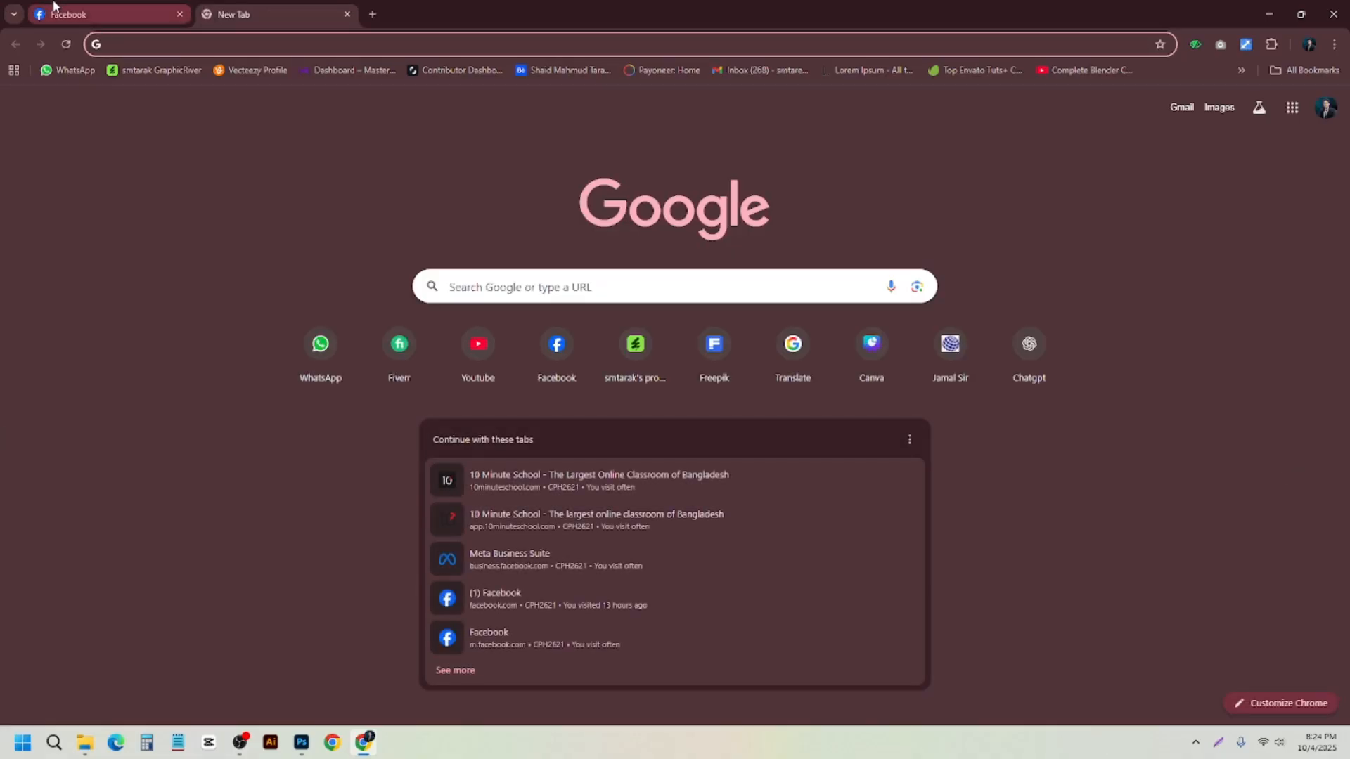
- Search Google for "apple images" and show only the image results
left_click(260, 41)
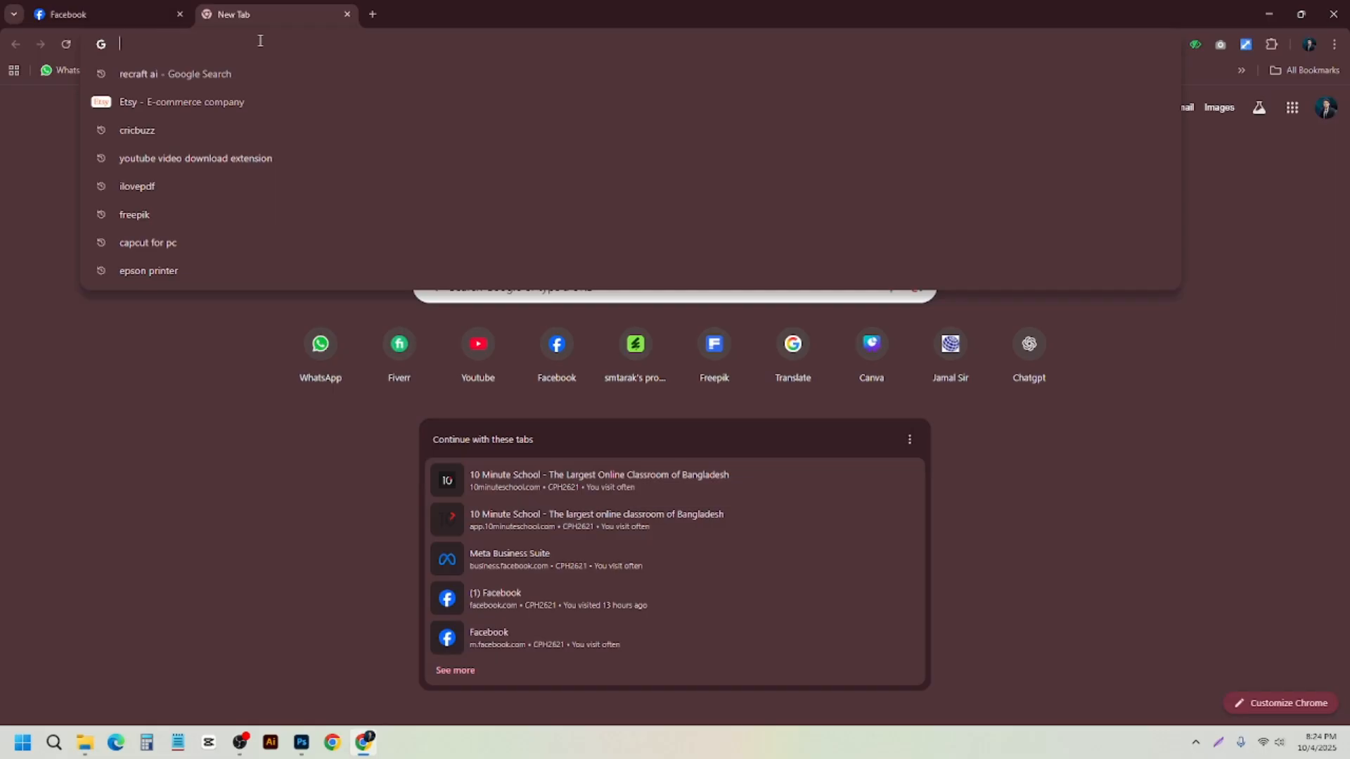
type("f")
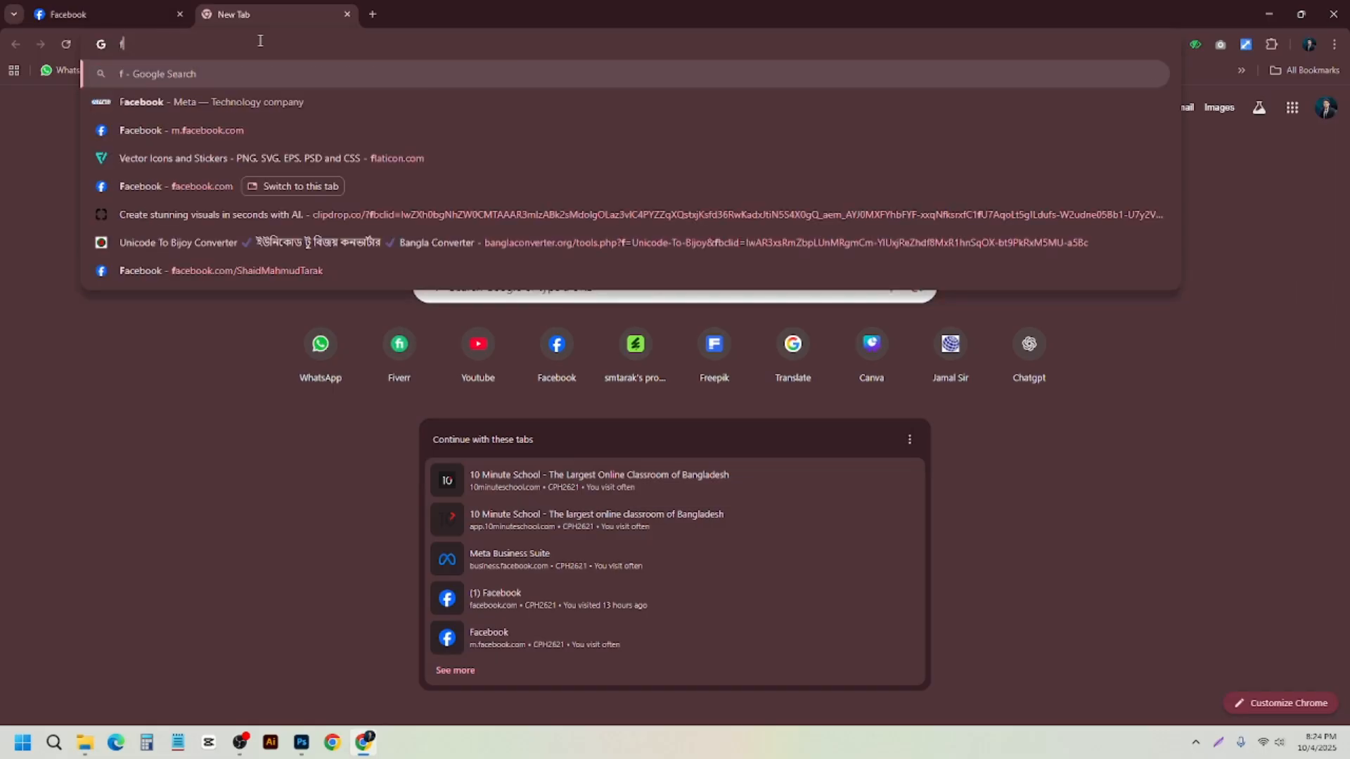
key("BackSpace")
type("ap")
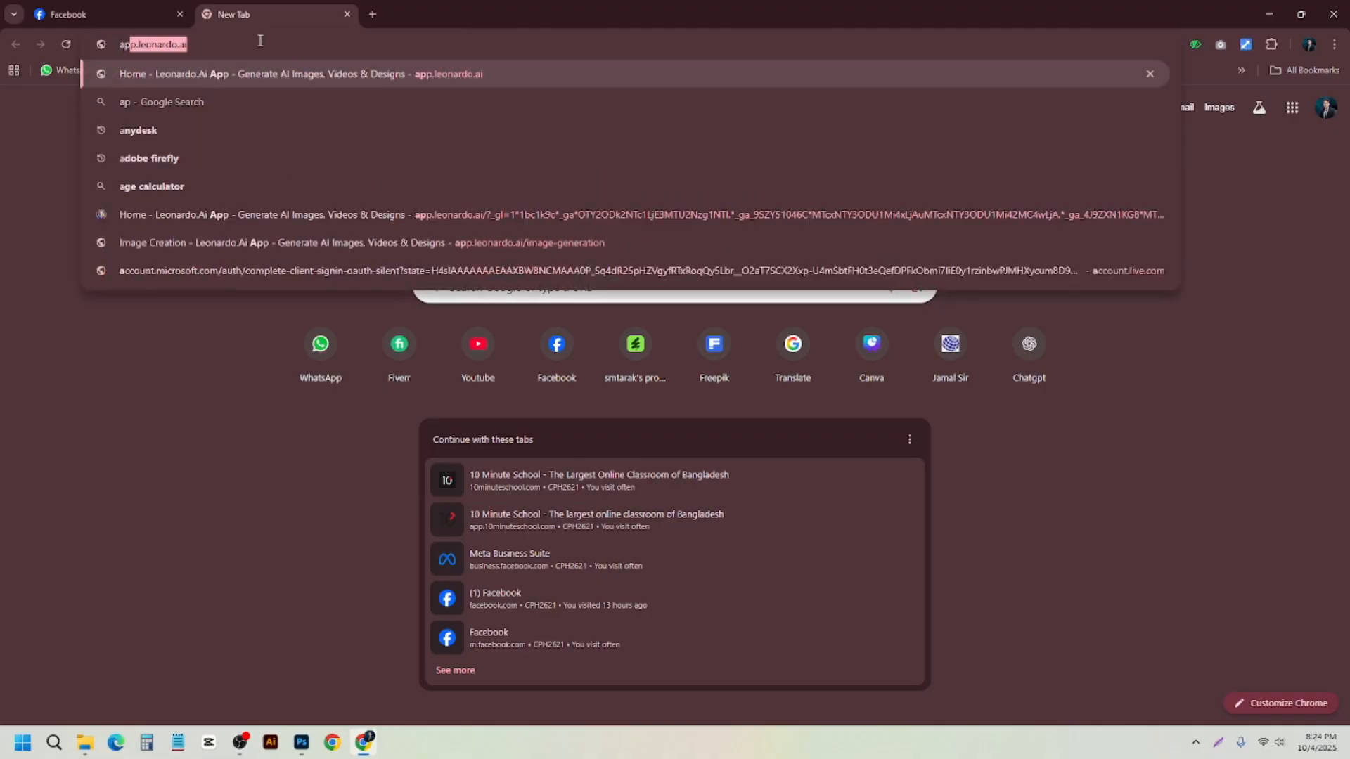
type("ple image")
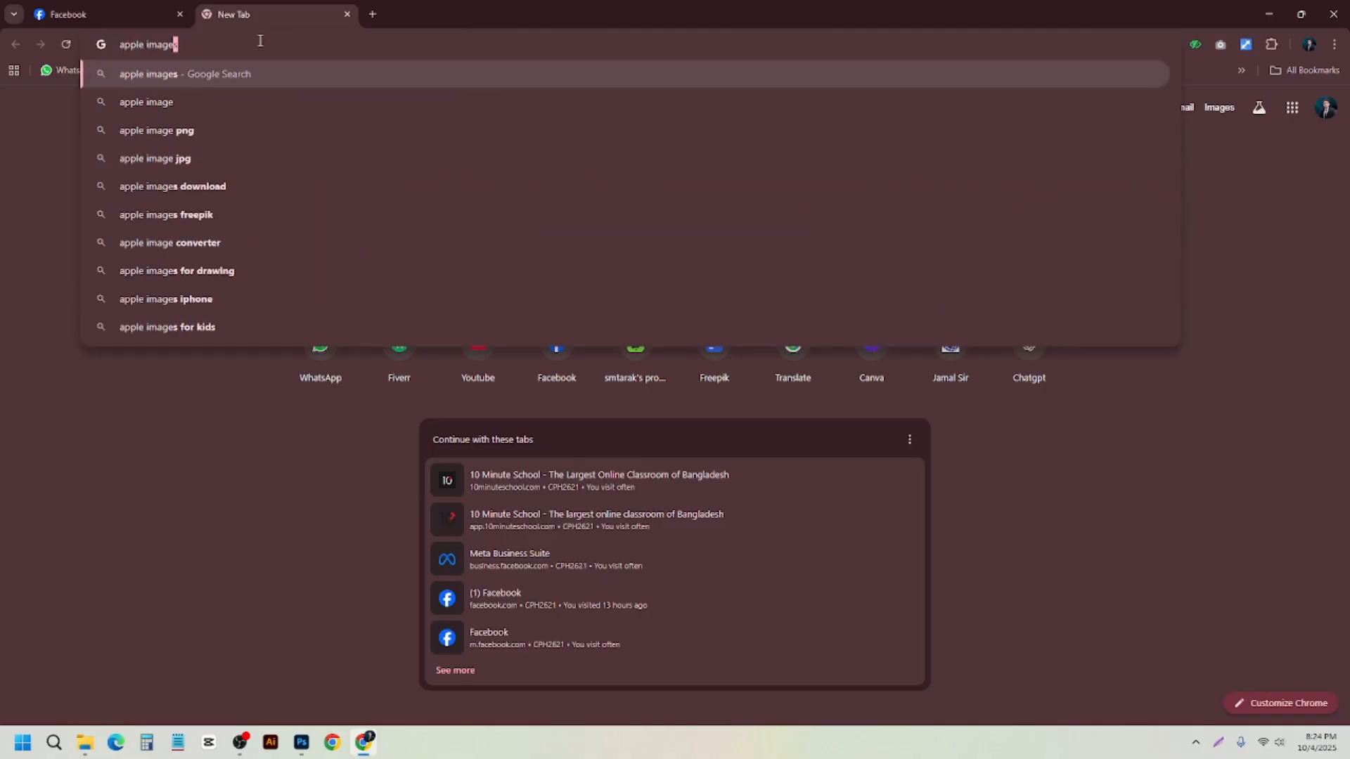
key("Return")
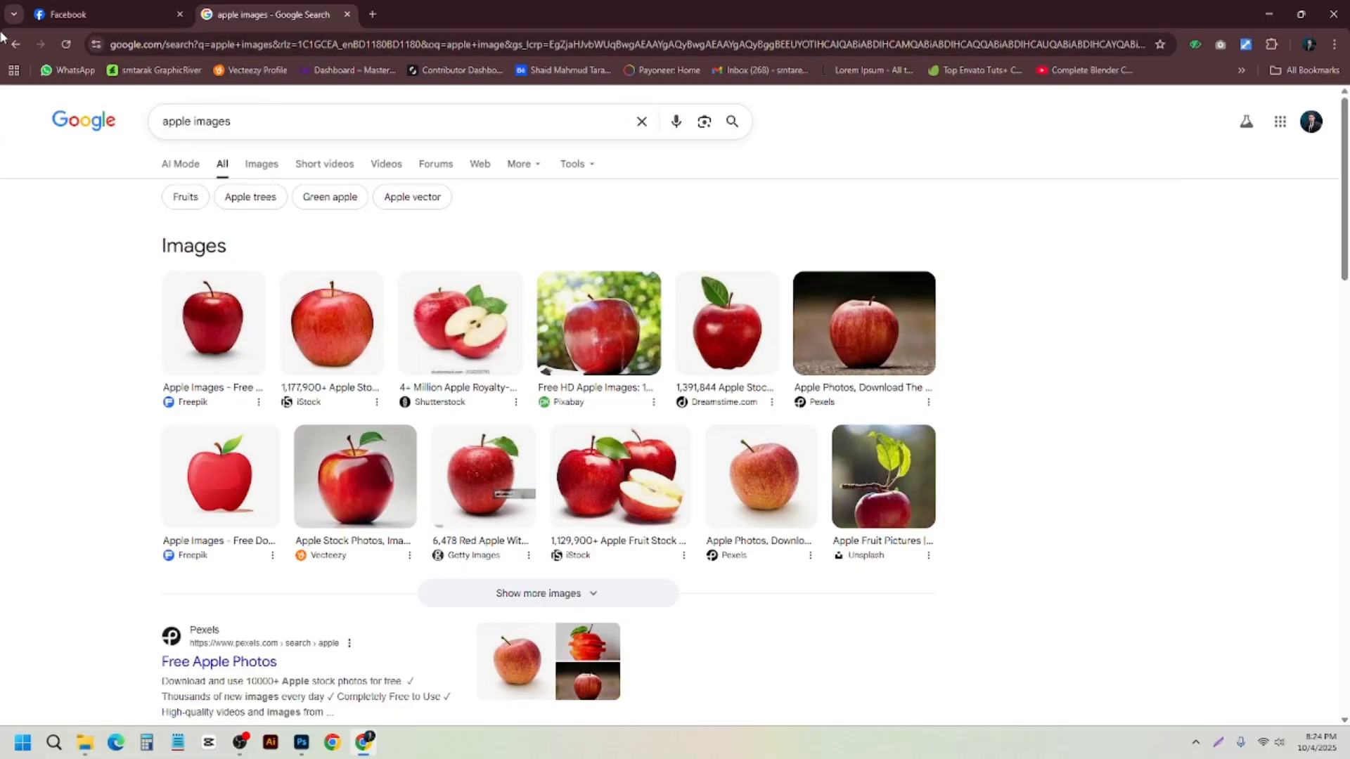
left_click(262, 166)
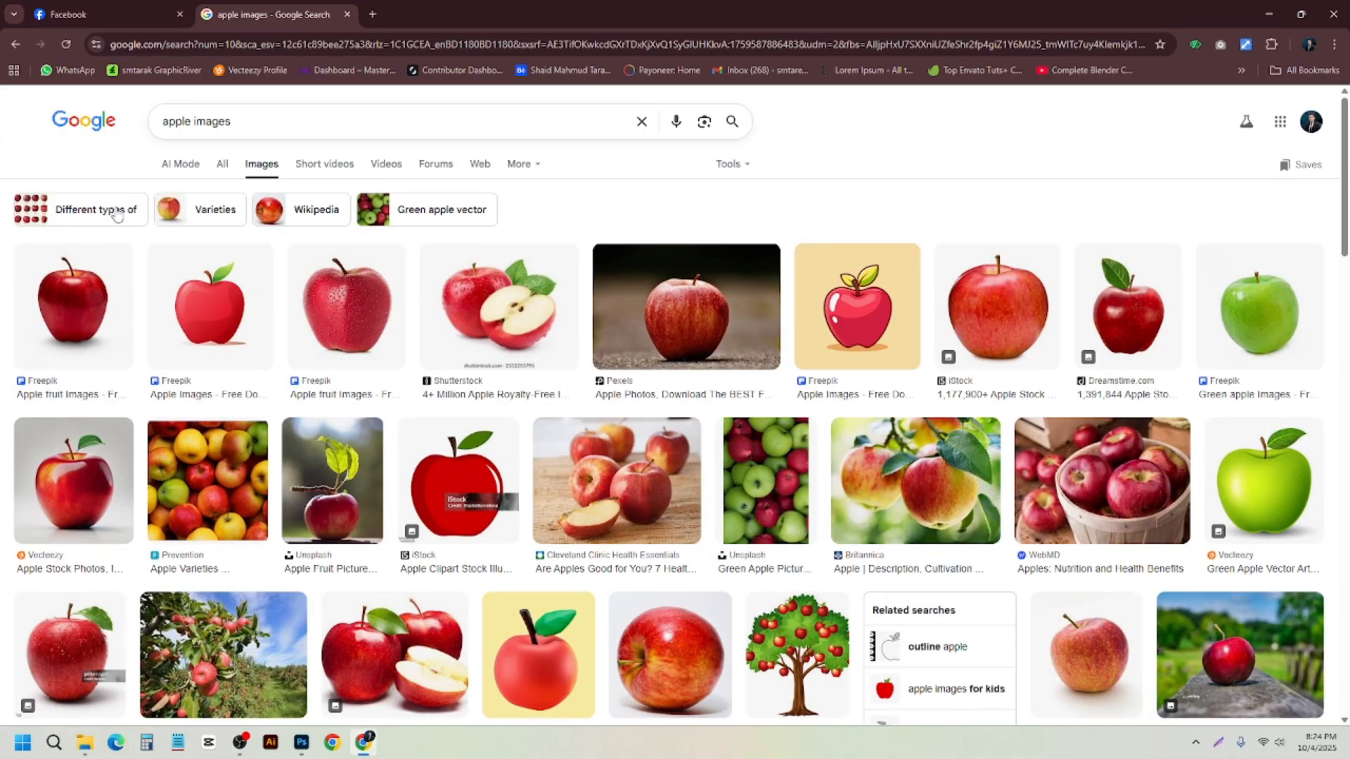
- Filter the apple image results by size to Large
scroll(285, 441, "down", 15)
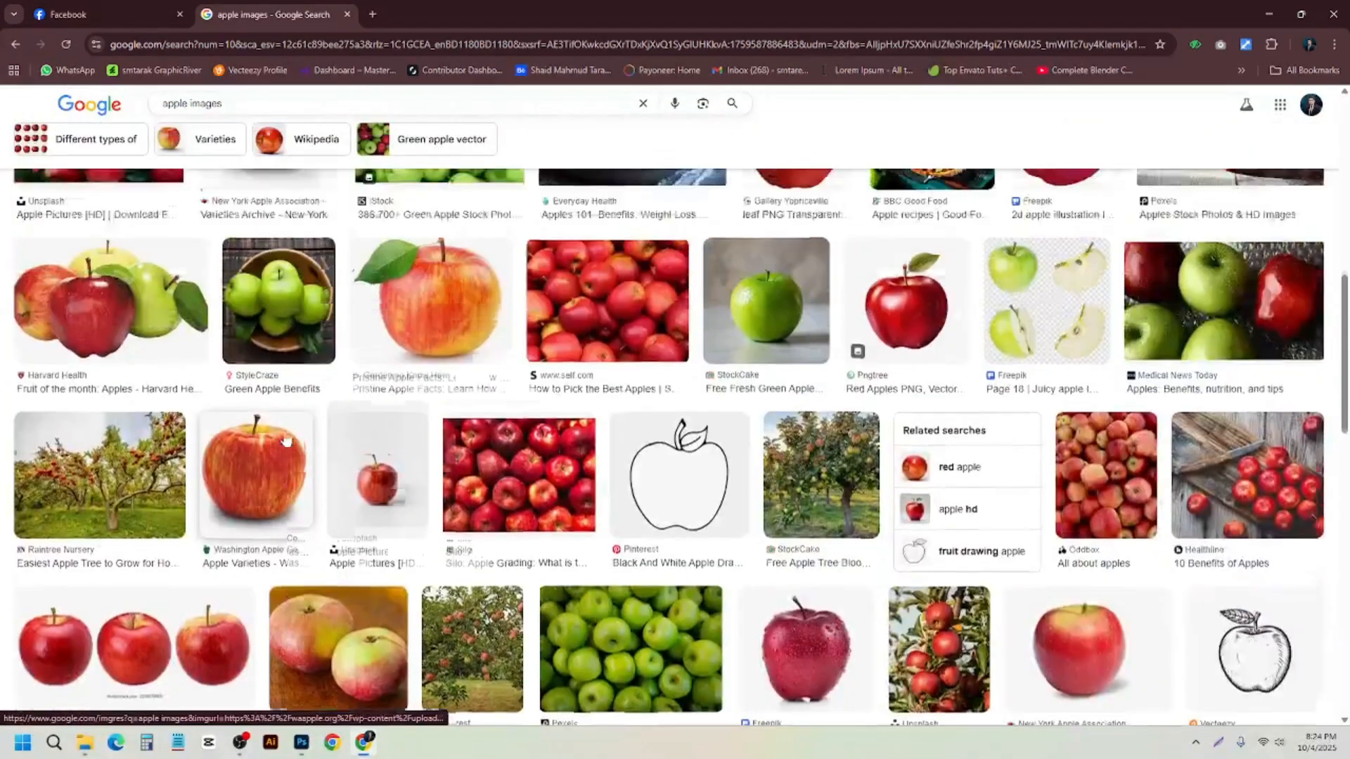
scroll(284, 441, "up", 15)
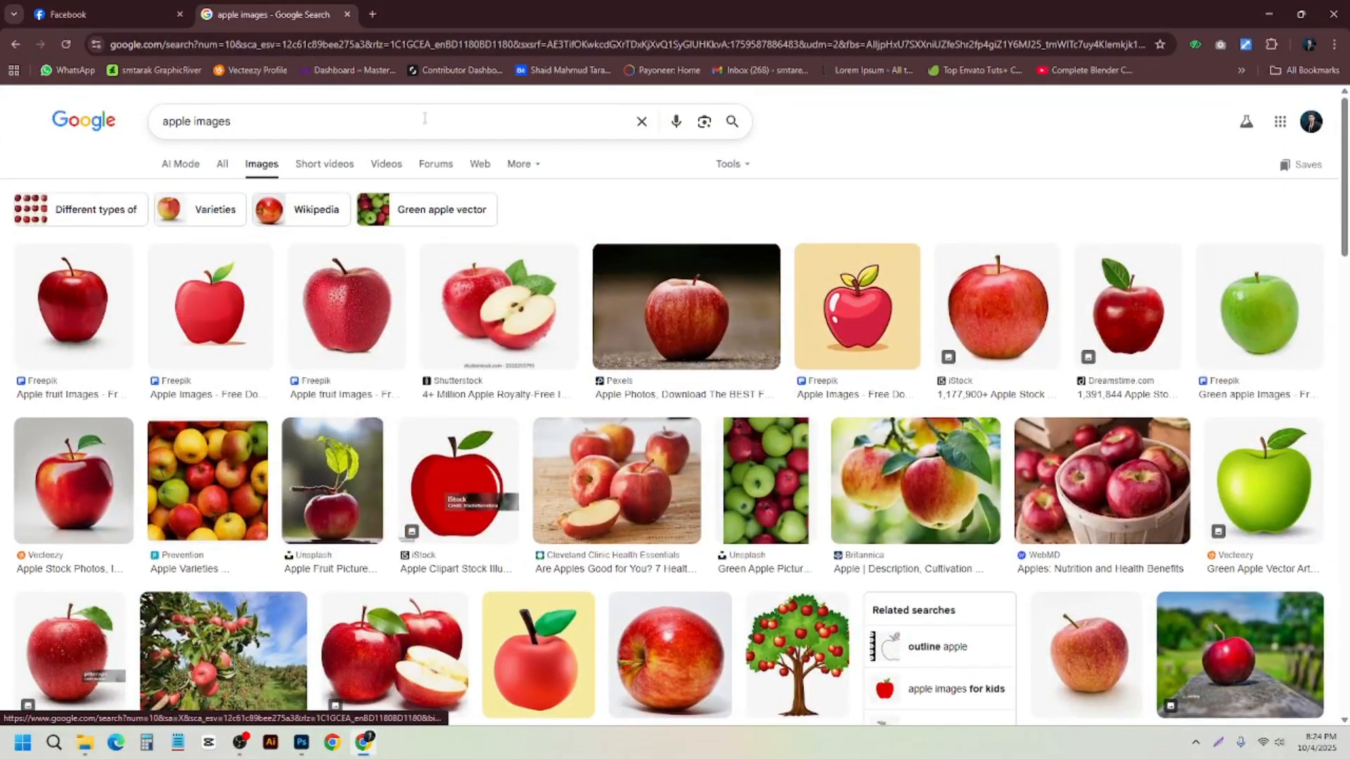
scroll(302, 337, "down", 3)
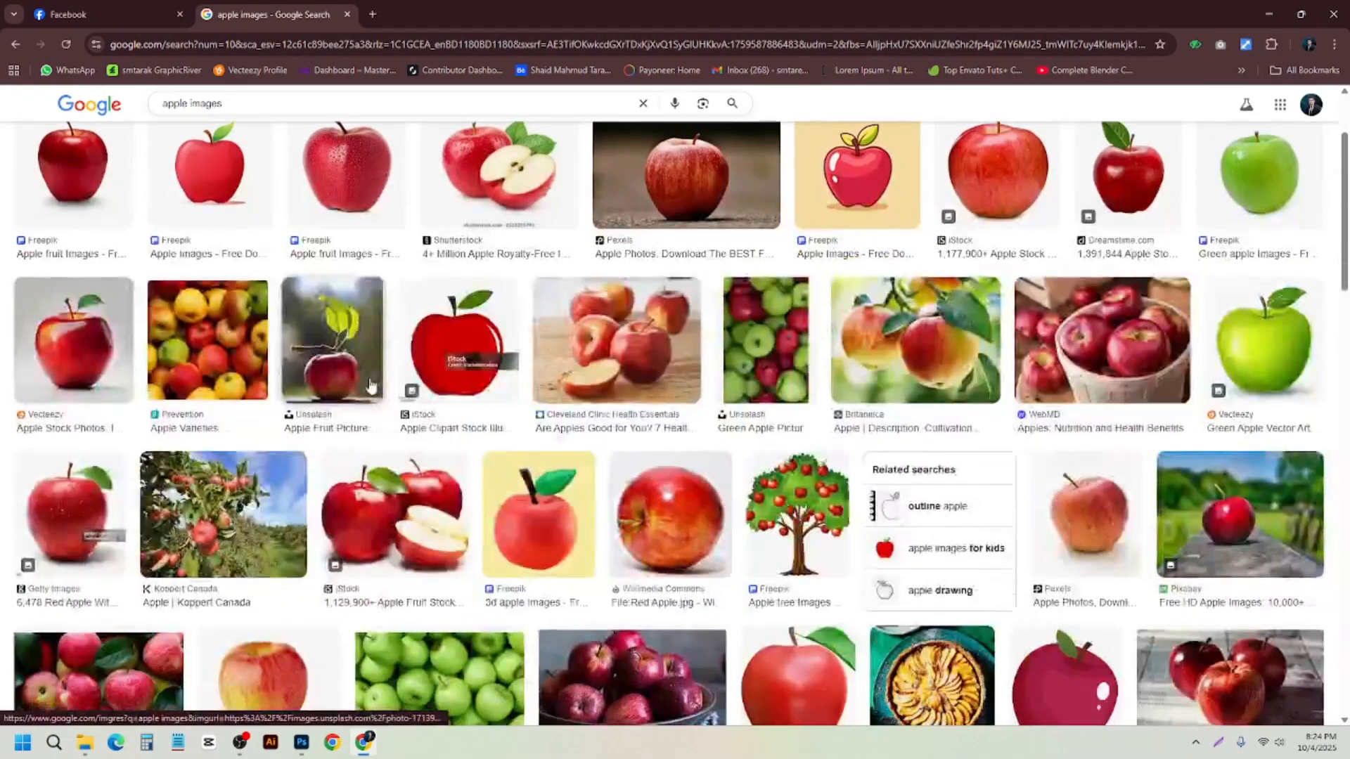
scroll(296, 324, "up", 3)
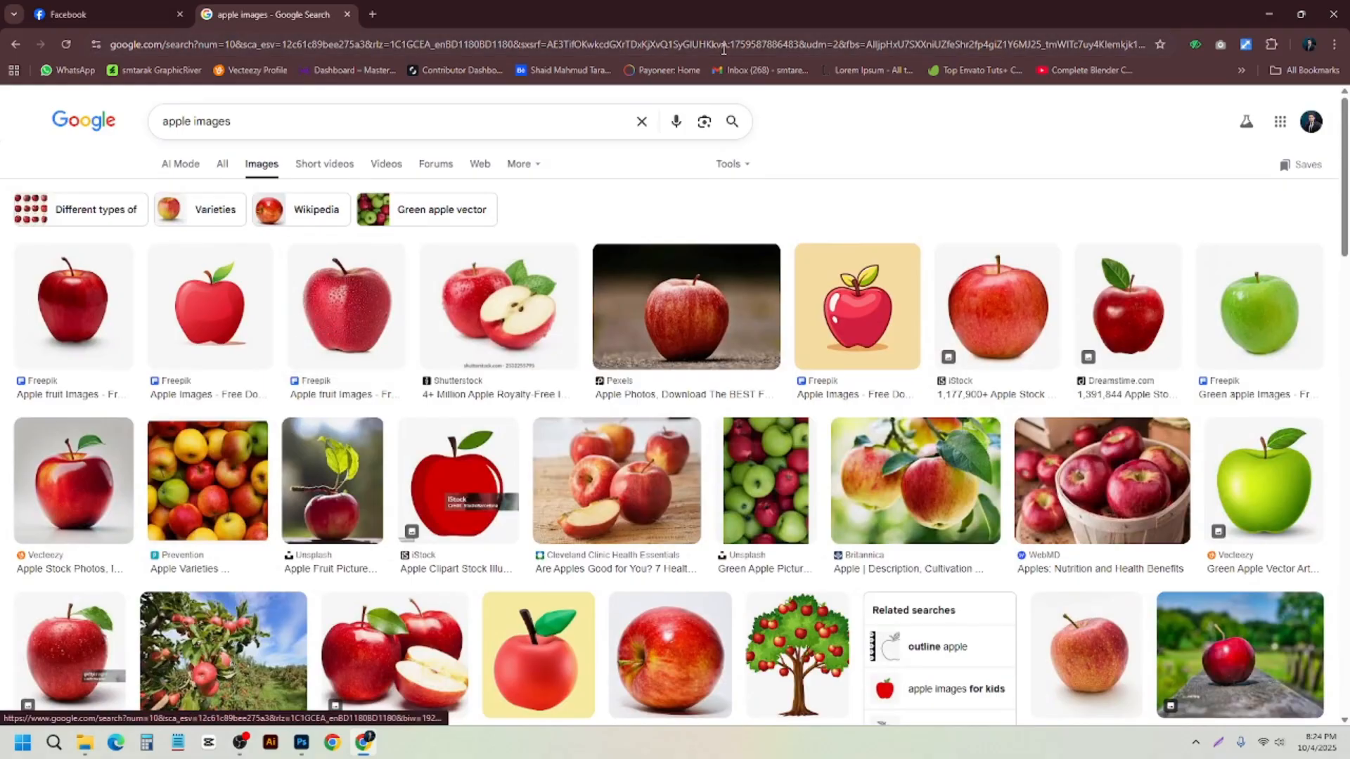
left_click(745, 169)
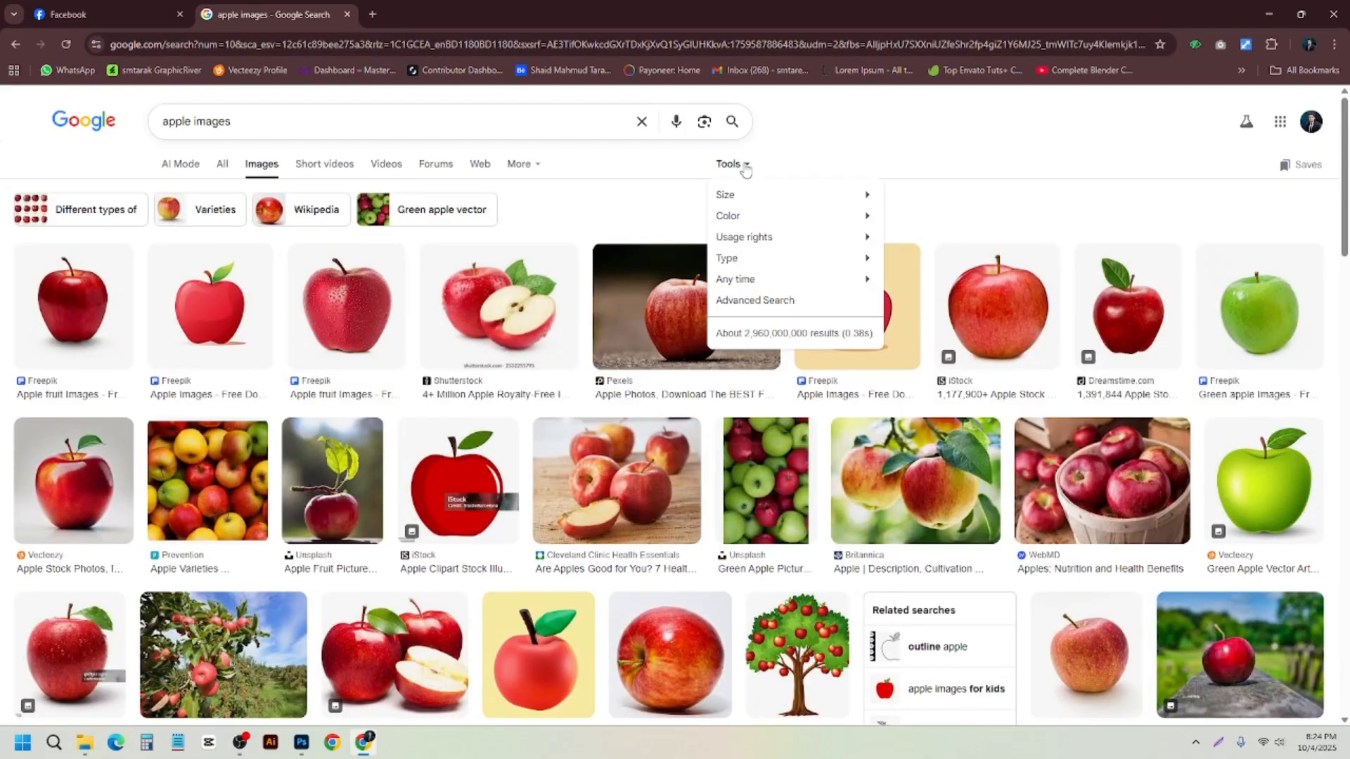
mouse_move(768, 193)
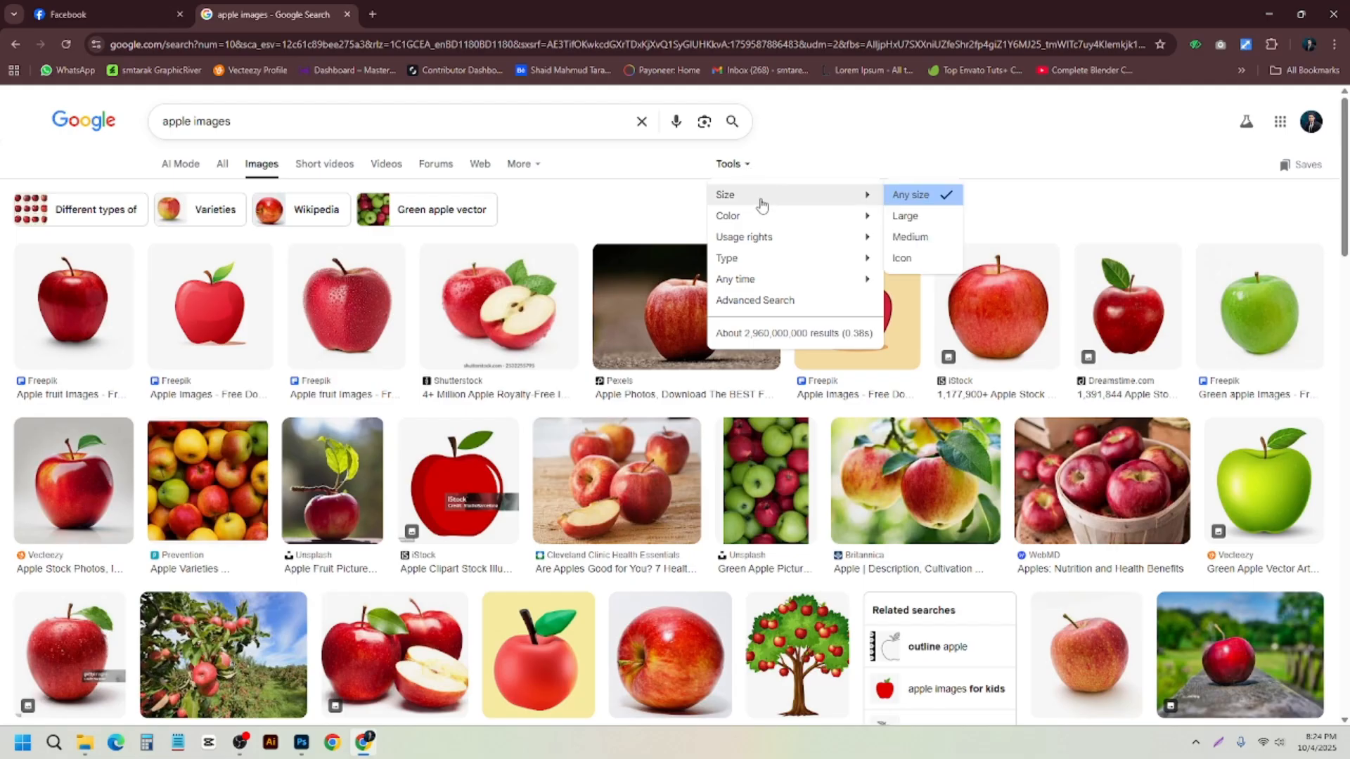
double_click(725, 169)
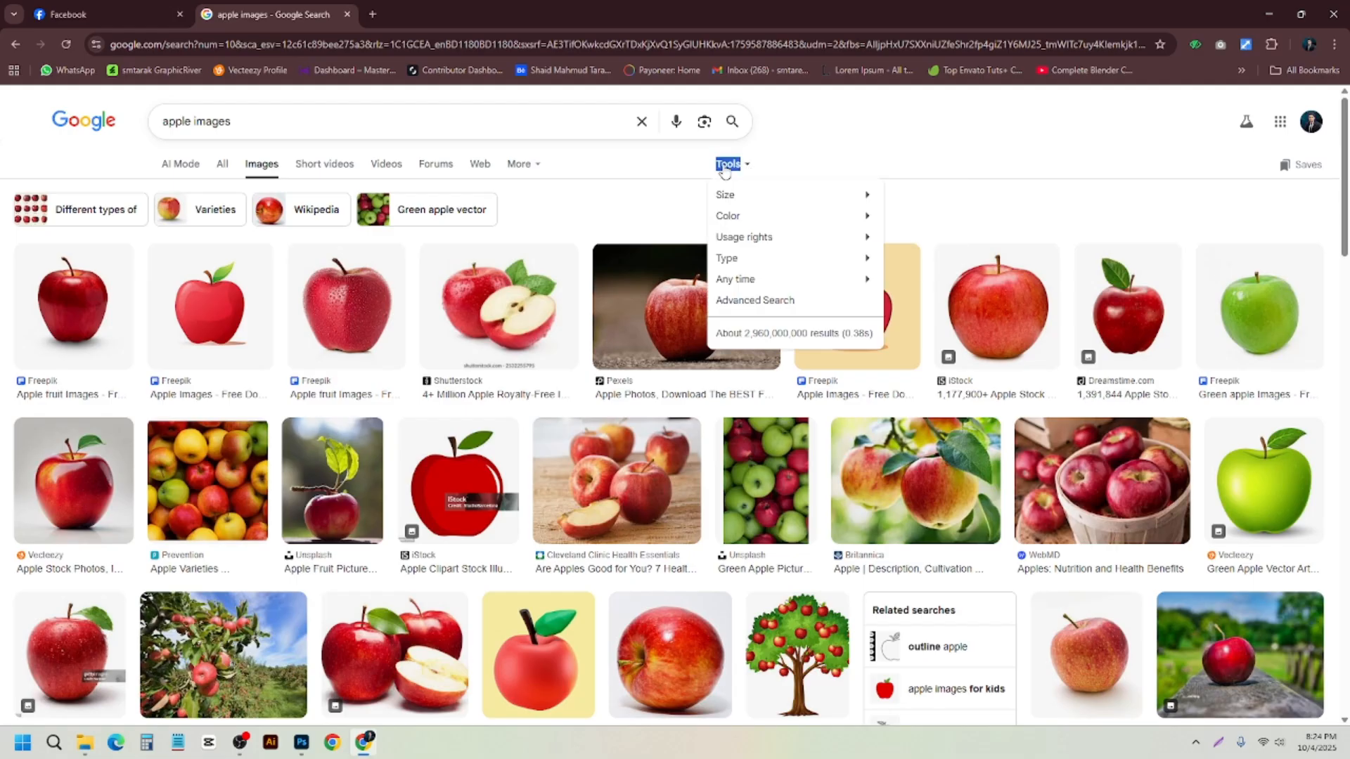
mouse_move(731, 200)
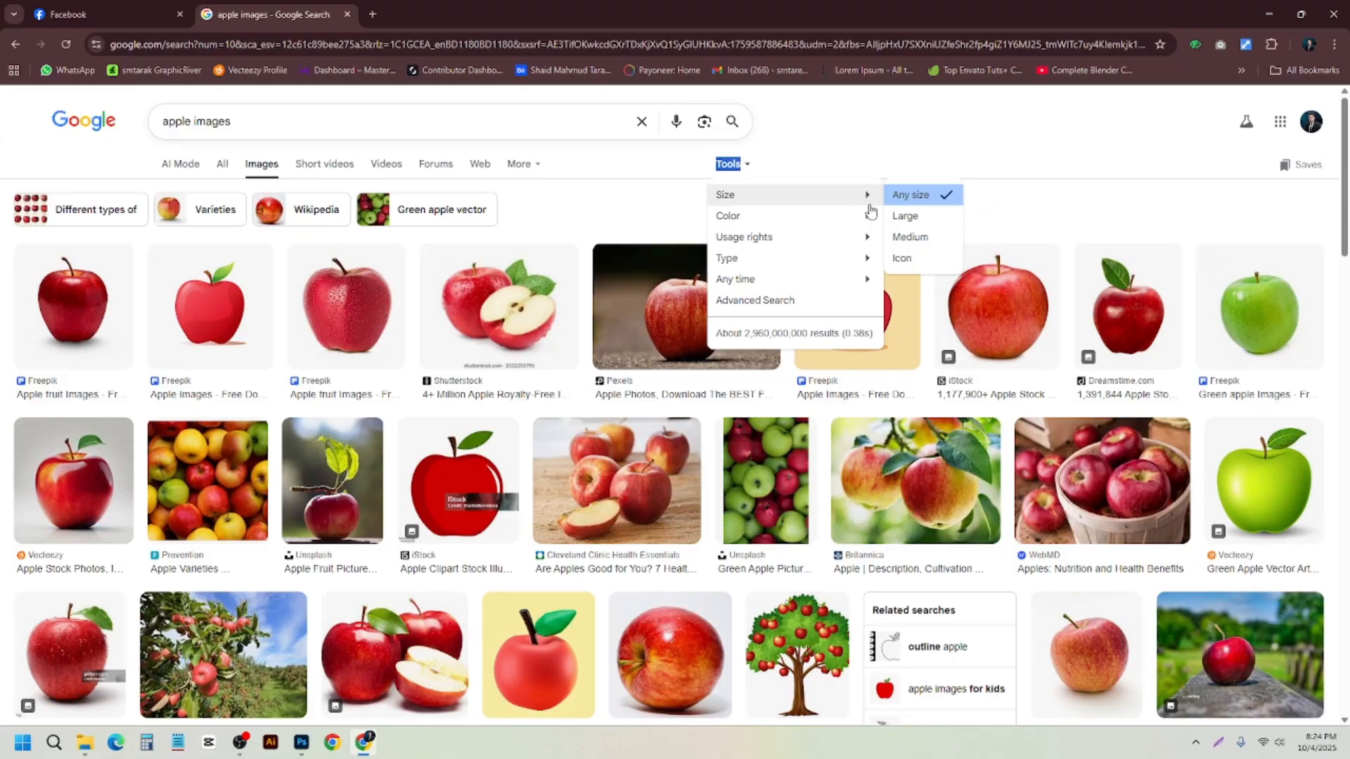
left_click(906, 218)
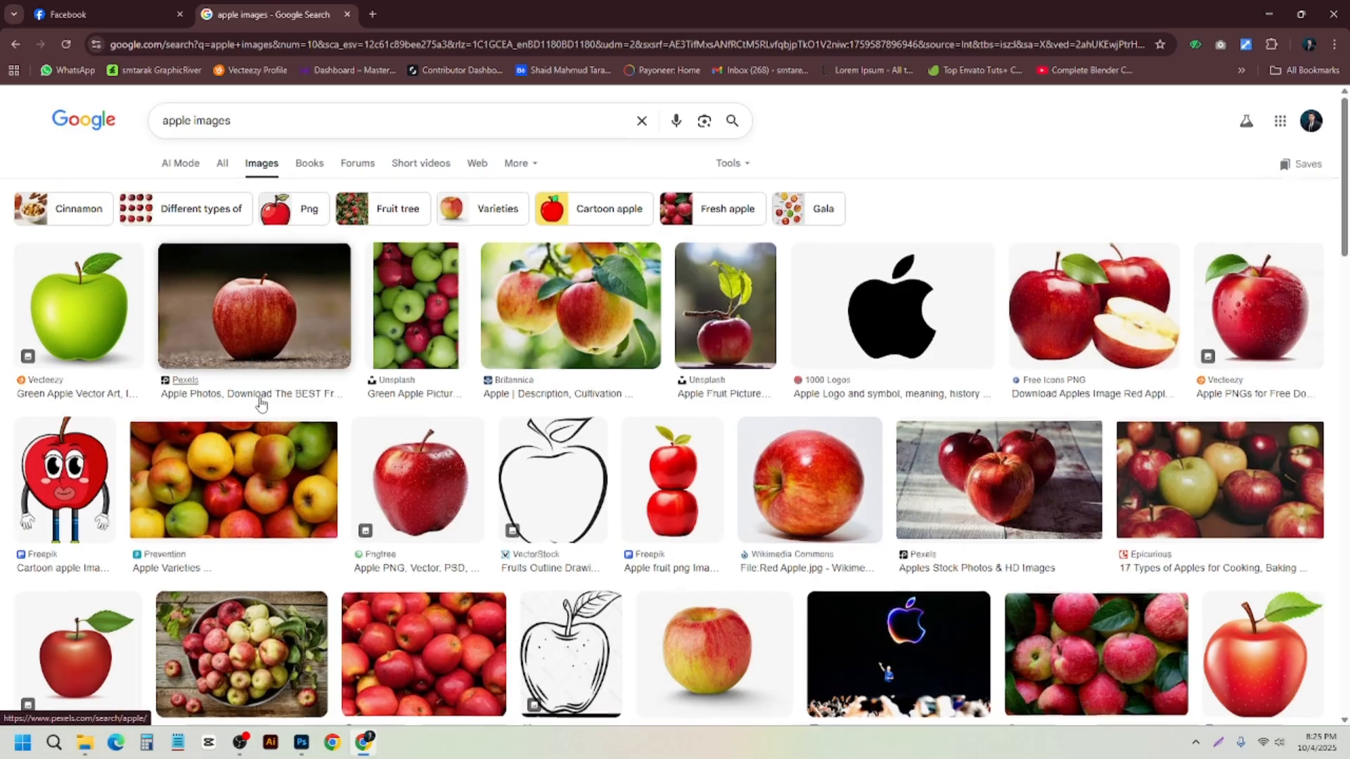
- Look through the large-size apple pictures for a suitable image
scroll(253, 403, "down", 3)
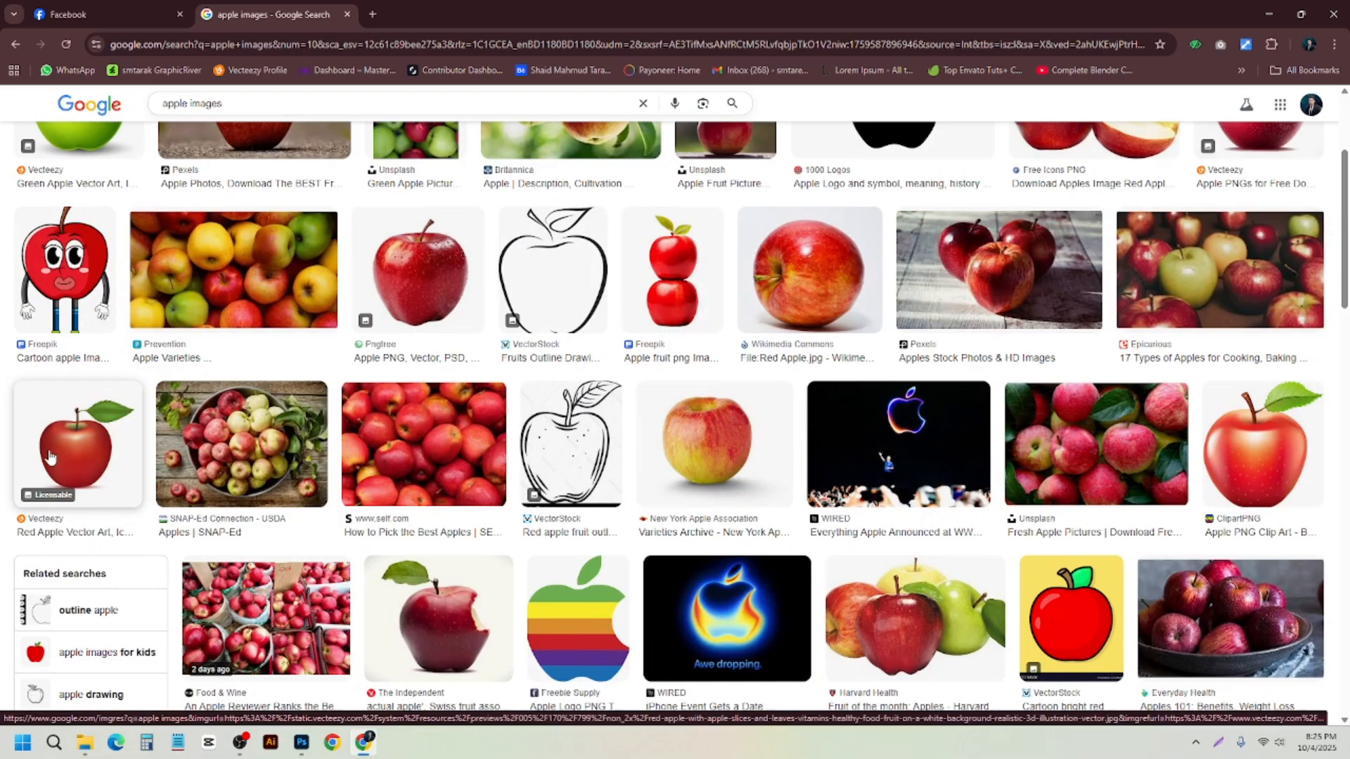
scroll(50, 458, "down", 3)
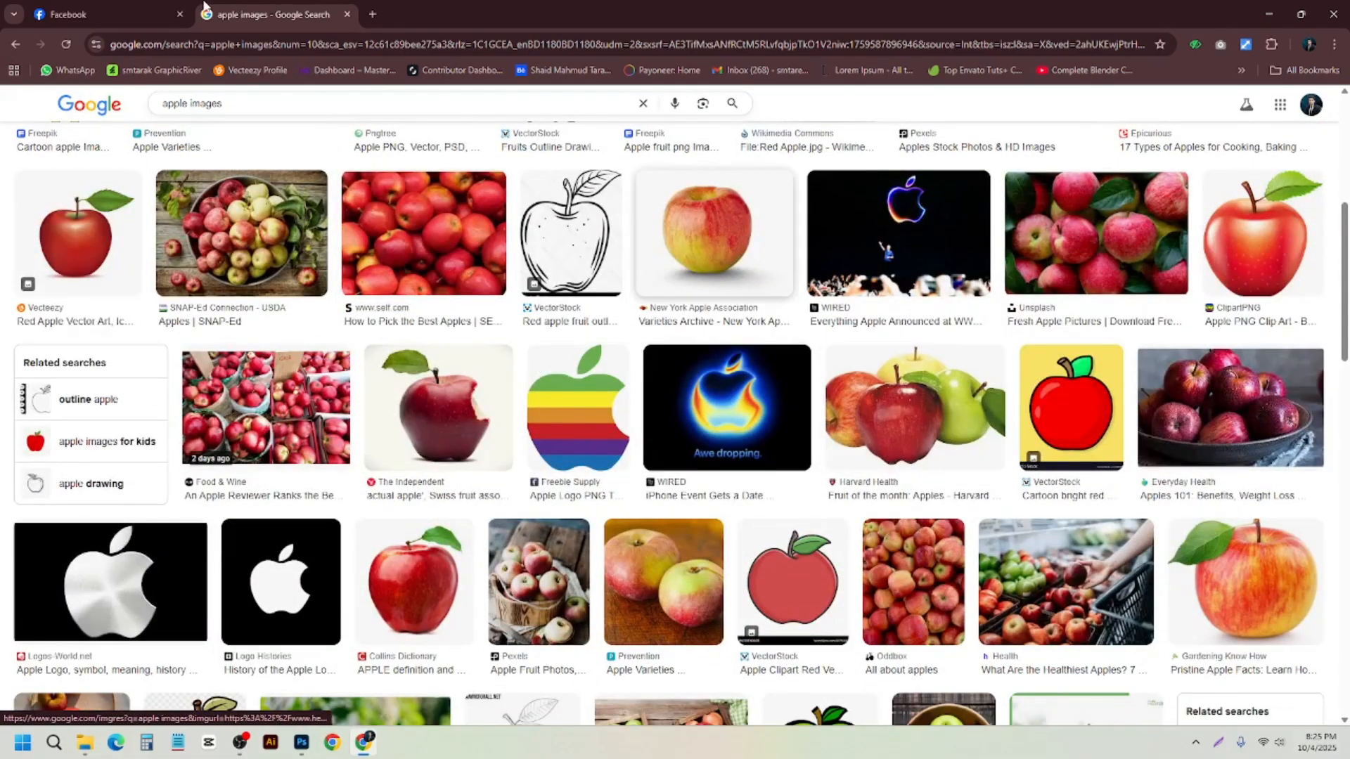
scroll(573, 350, "up", 1)
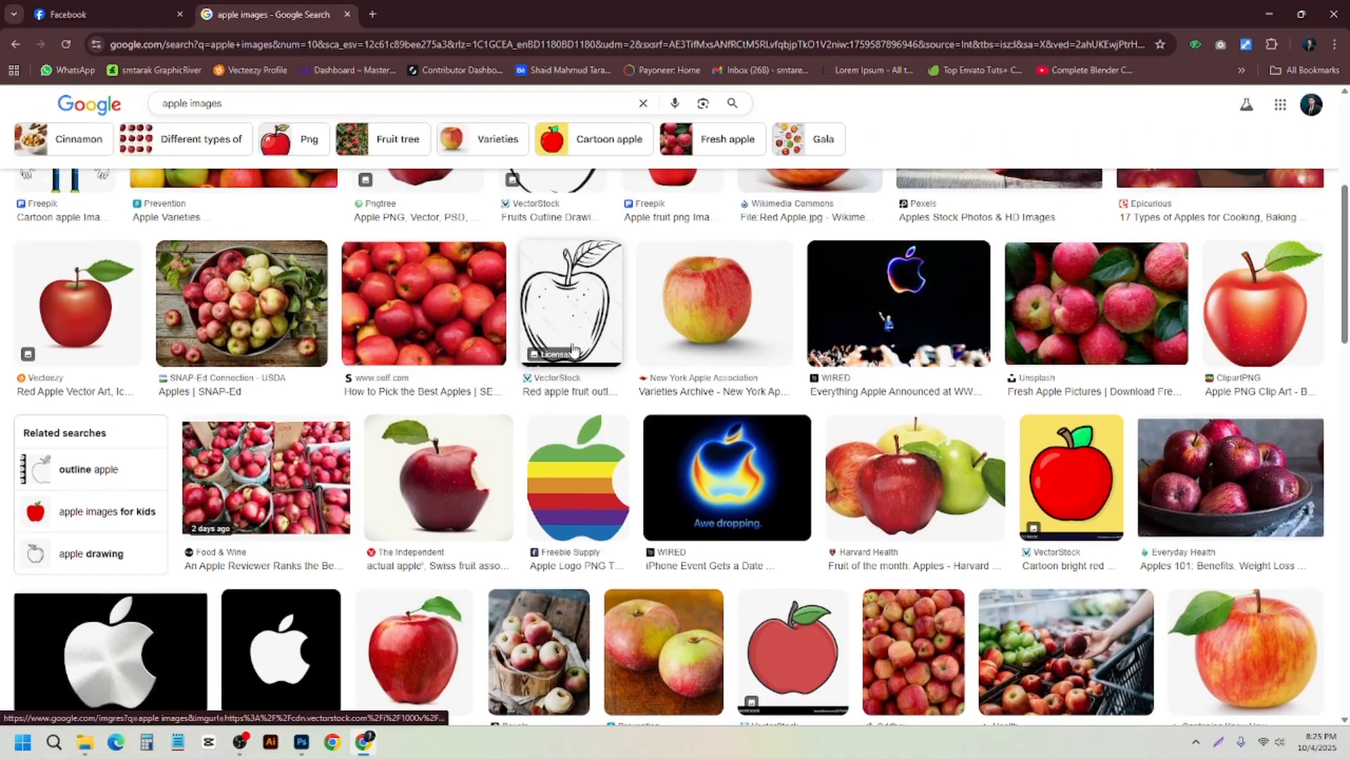
scroll(575, 353, "up", 1)
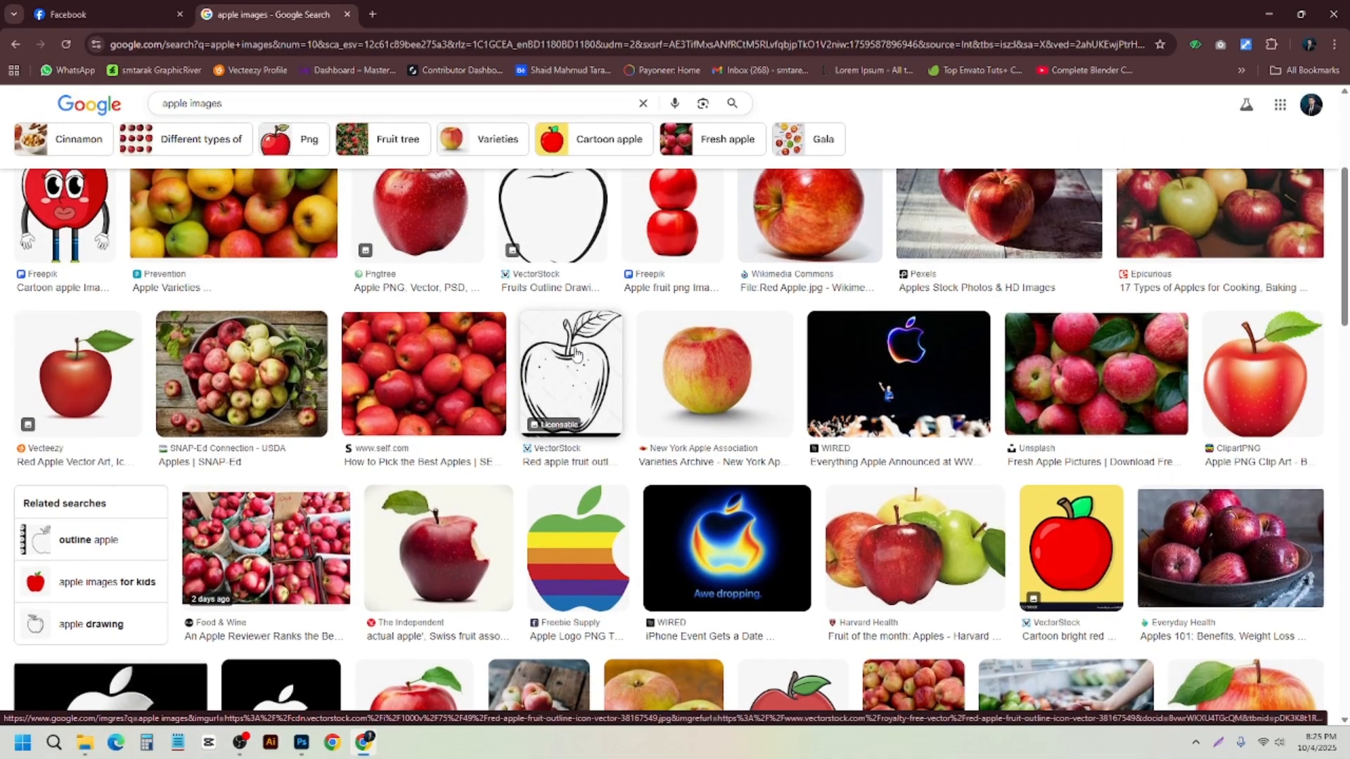
scroll(576, 353, "up", 2)
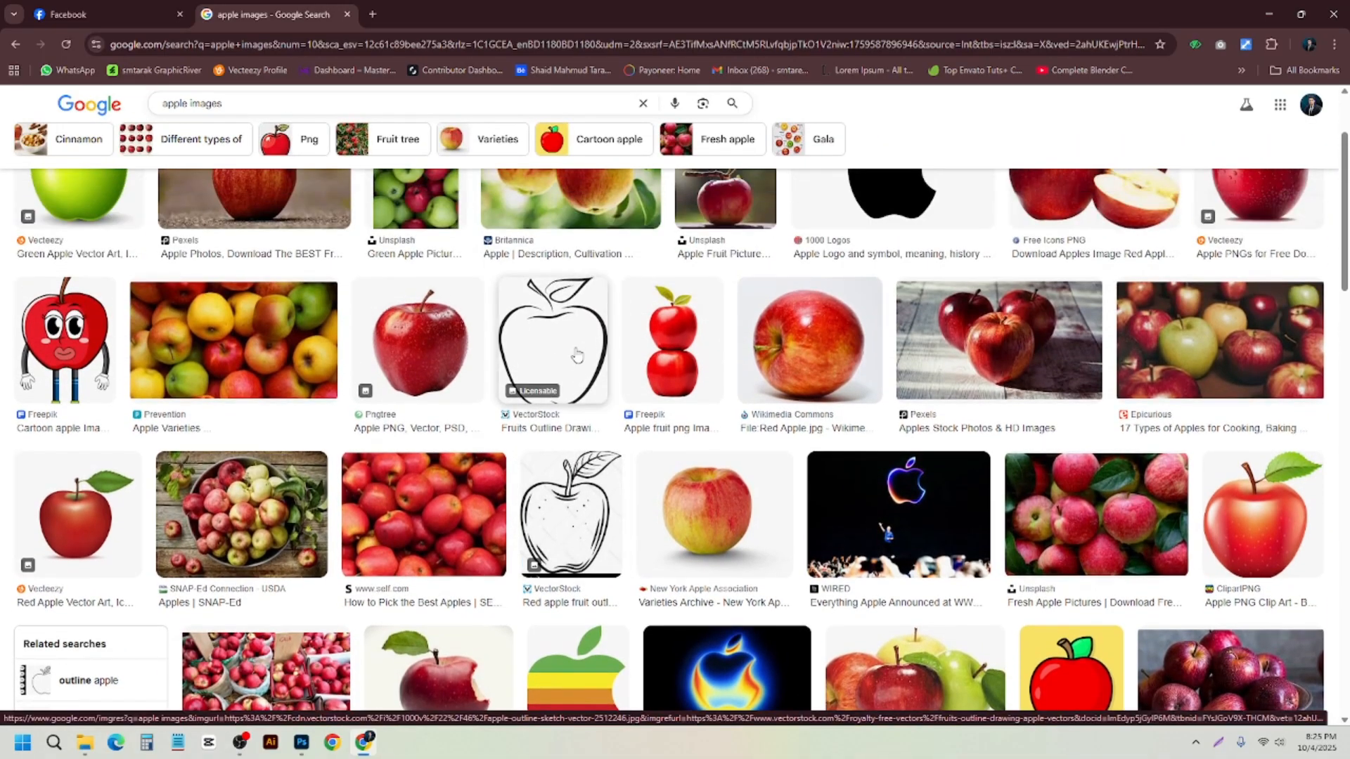
scroll(105, 562, "up", 2)
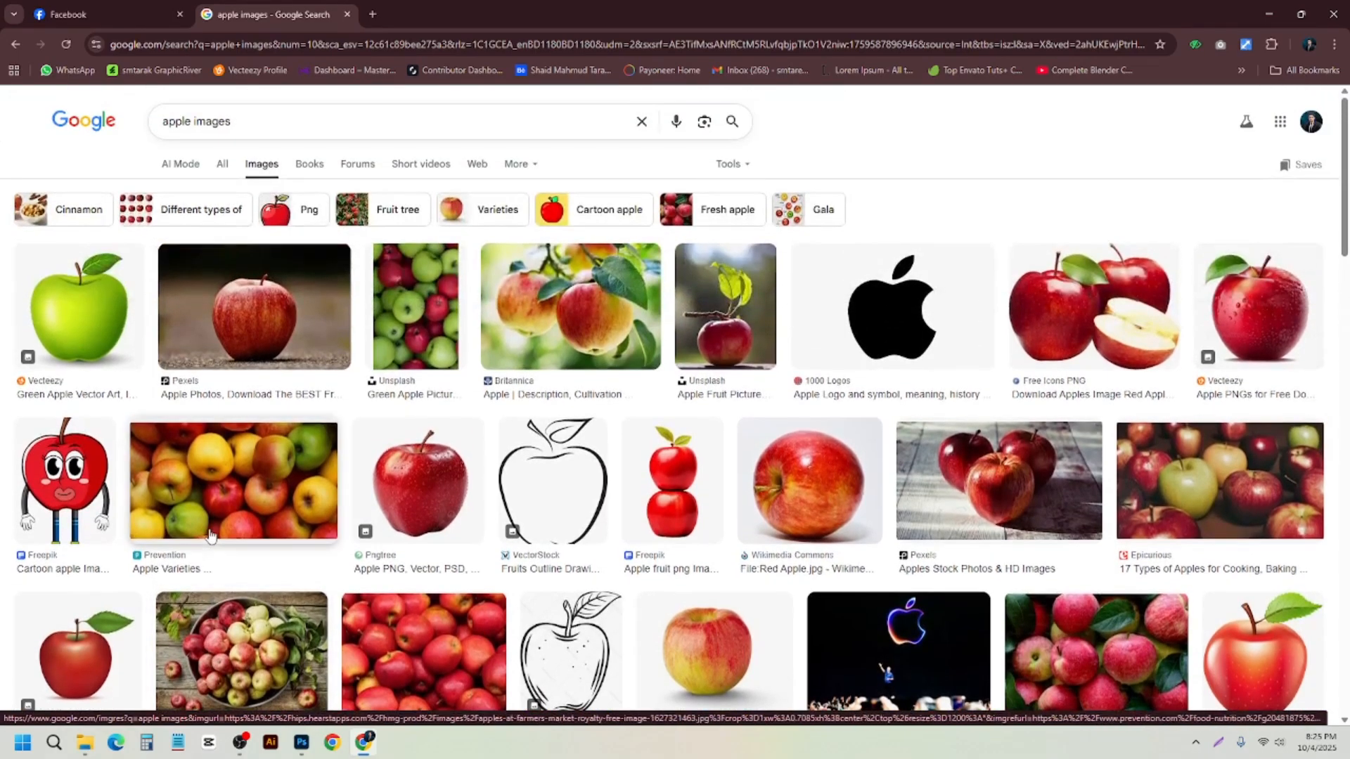
scroll(210, 537, "down", 12)
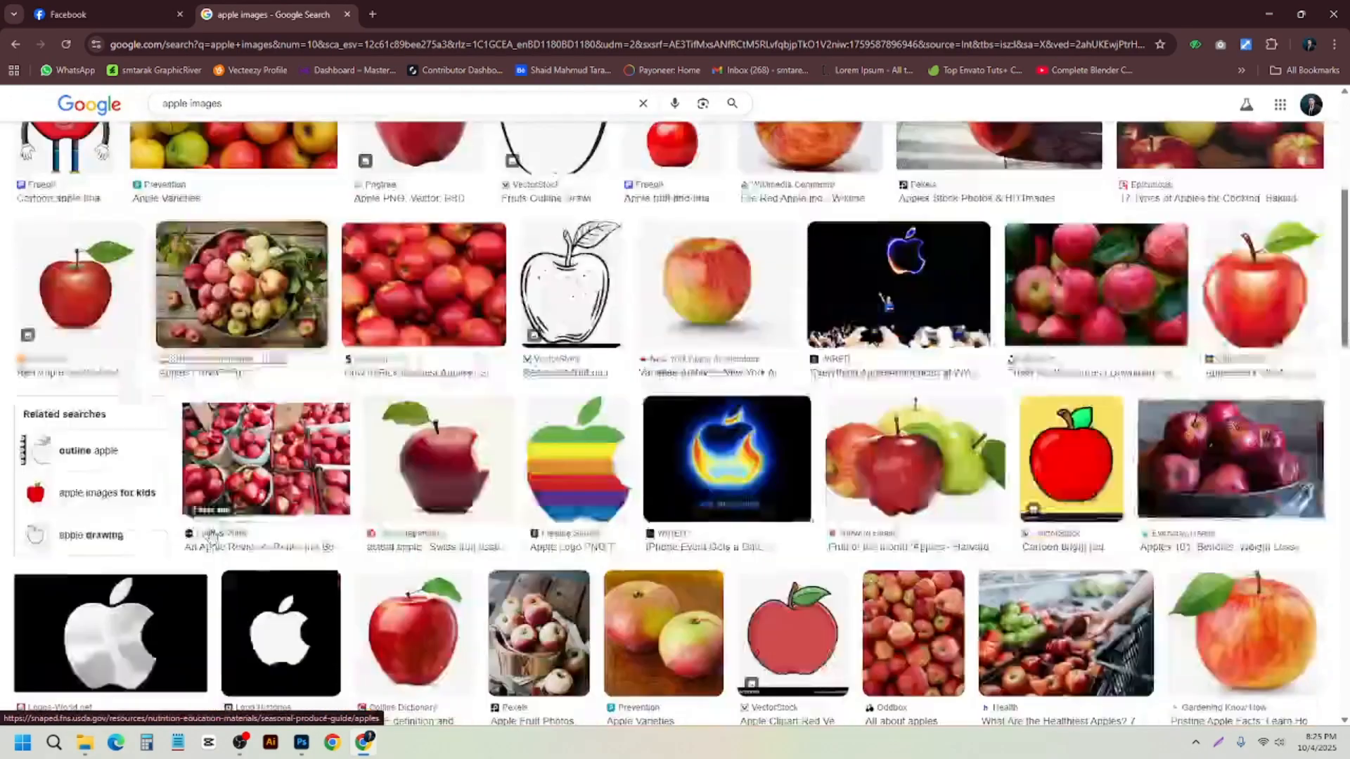
scroll(218, 533, "down", 4)
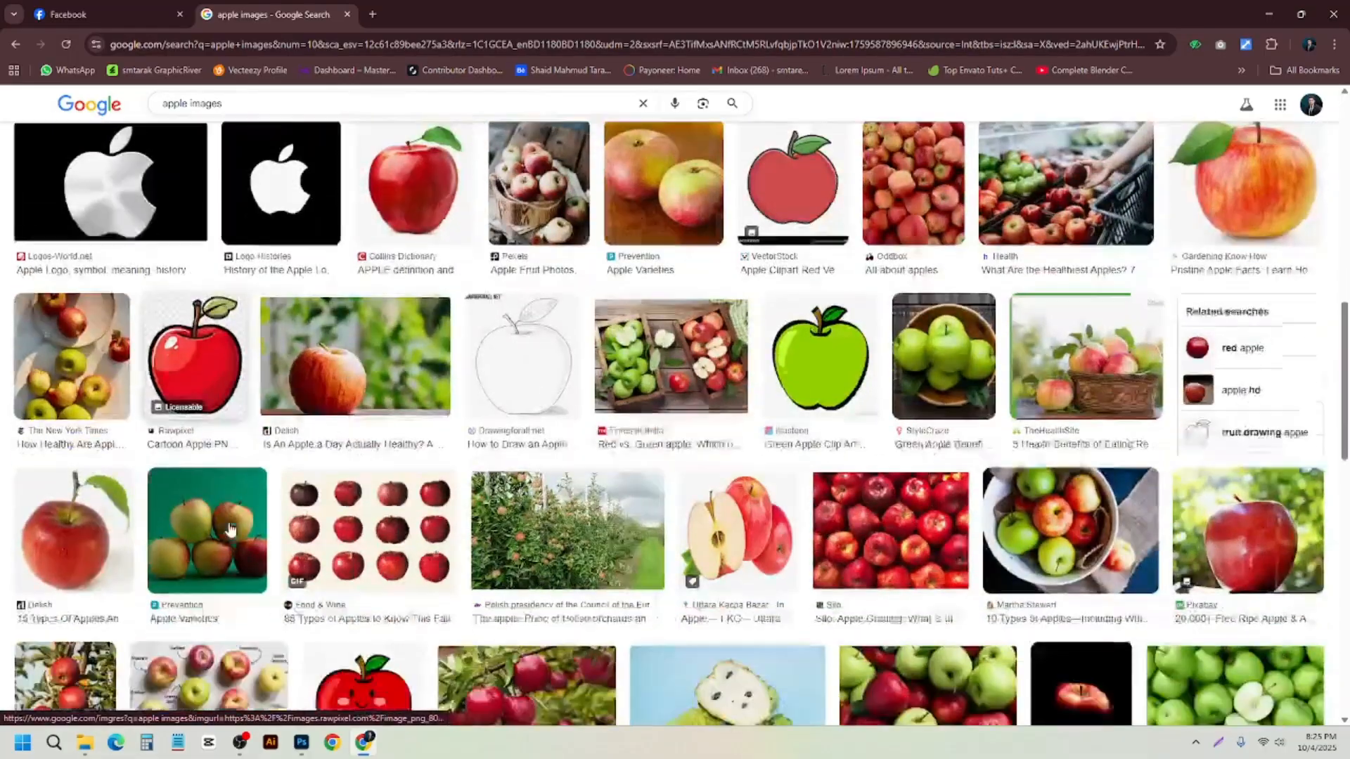
scroll(231, 529, "down", 7)
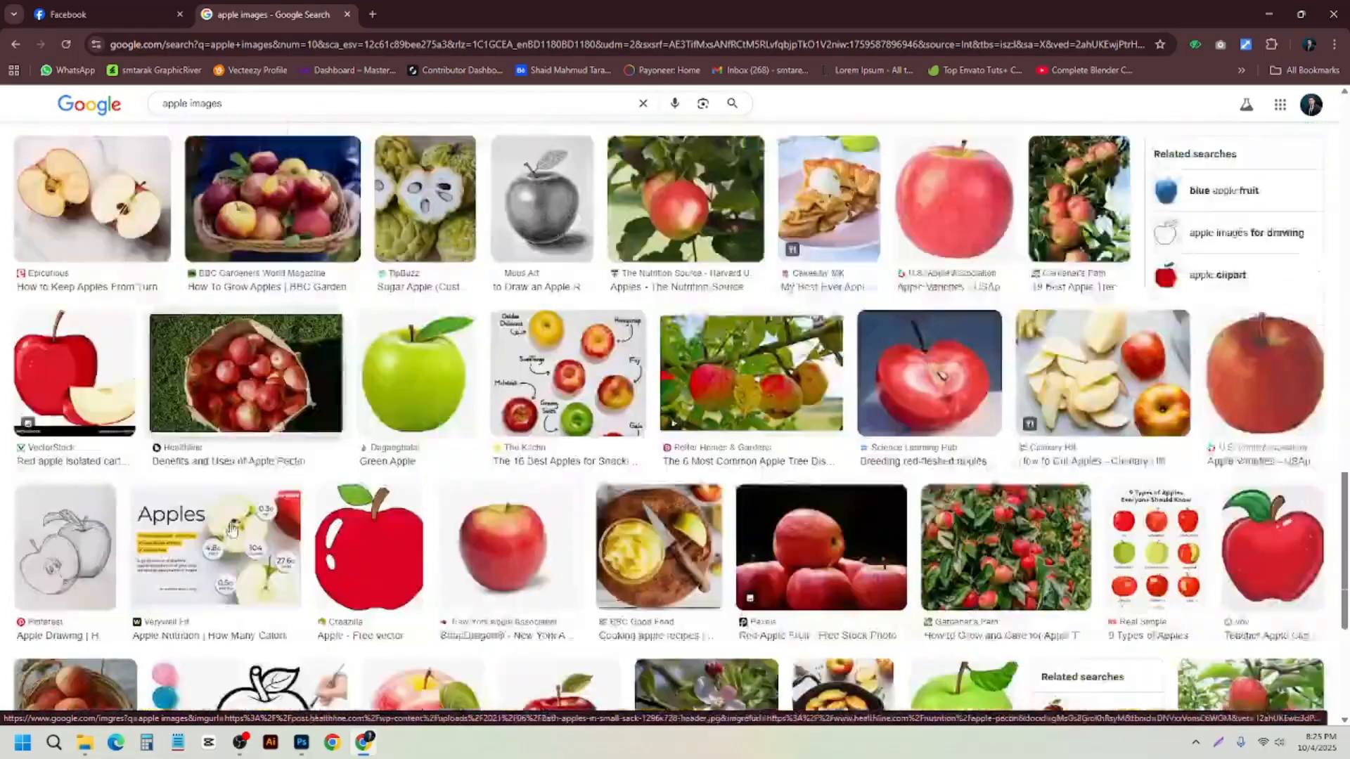
scroll(234, 531, "up", 7)
scroll(235, 531, "down", 10)
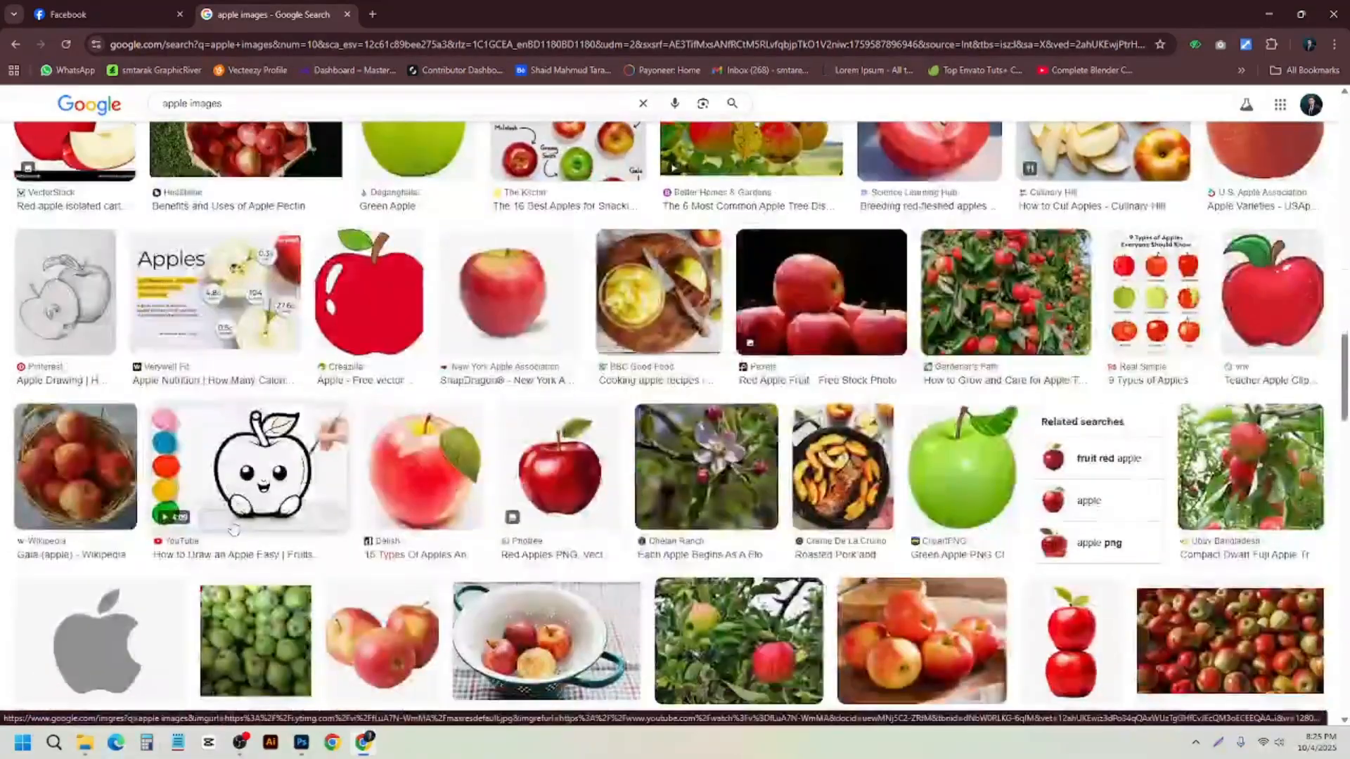
scroll(411, 604, "up", 9)
scroll(412, 605, "down", 5)
scroll(411, 605, "up", 12)
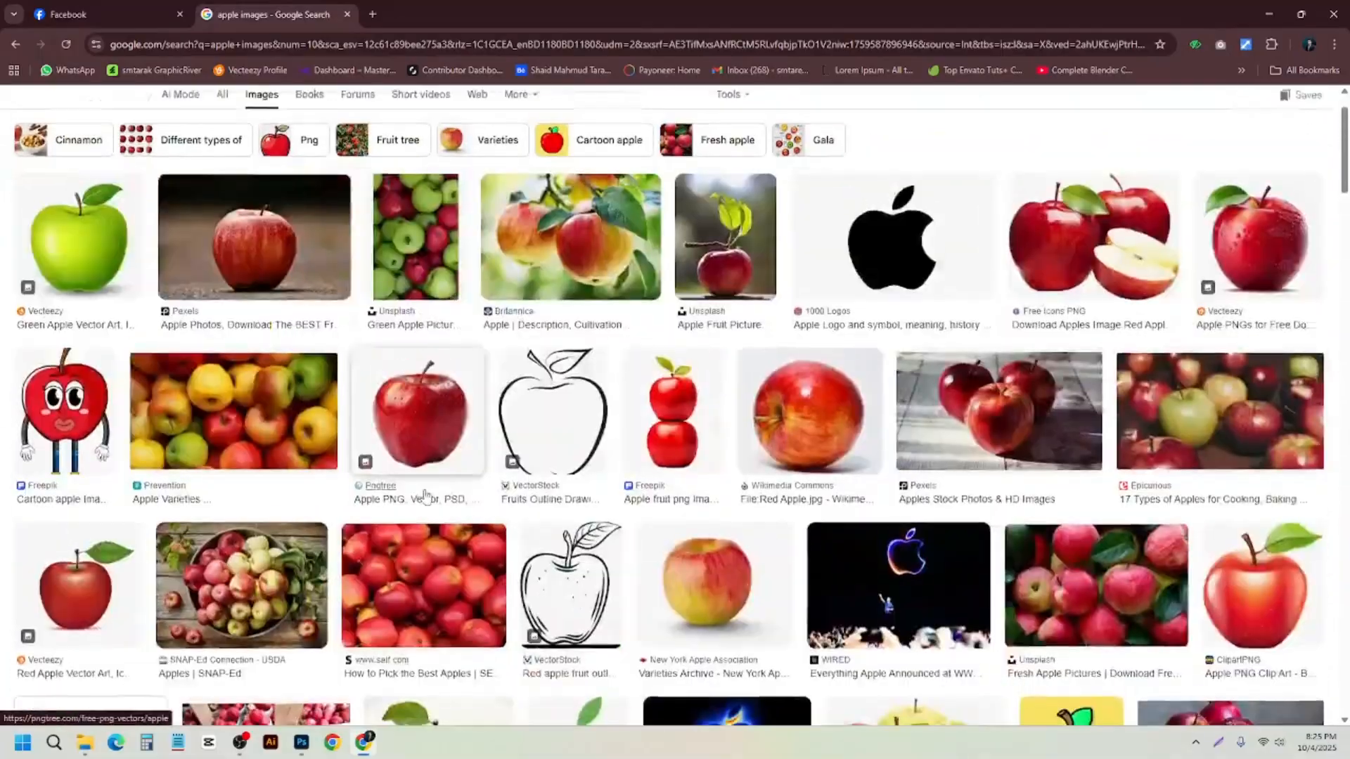
- Set the image size filter back to Any size
left_click(743, 167)
mouse_move(782, 204)
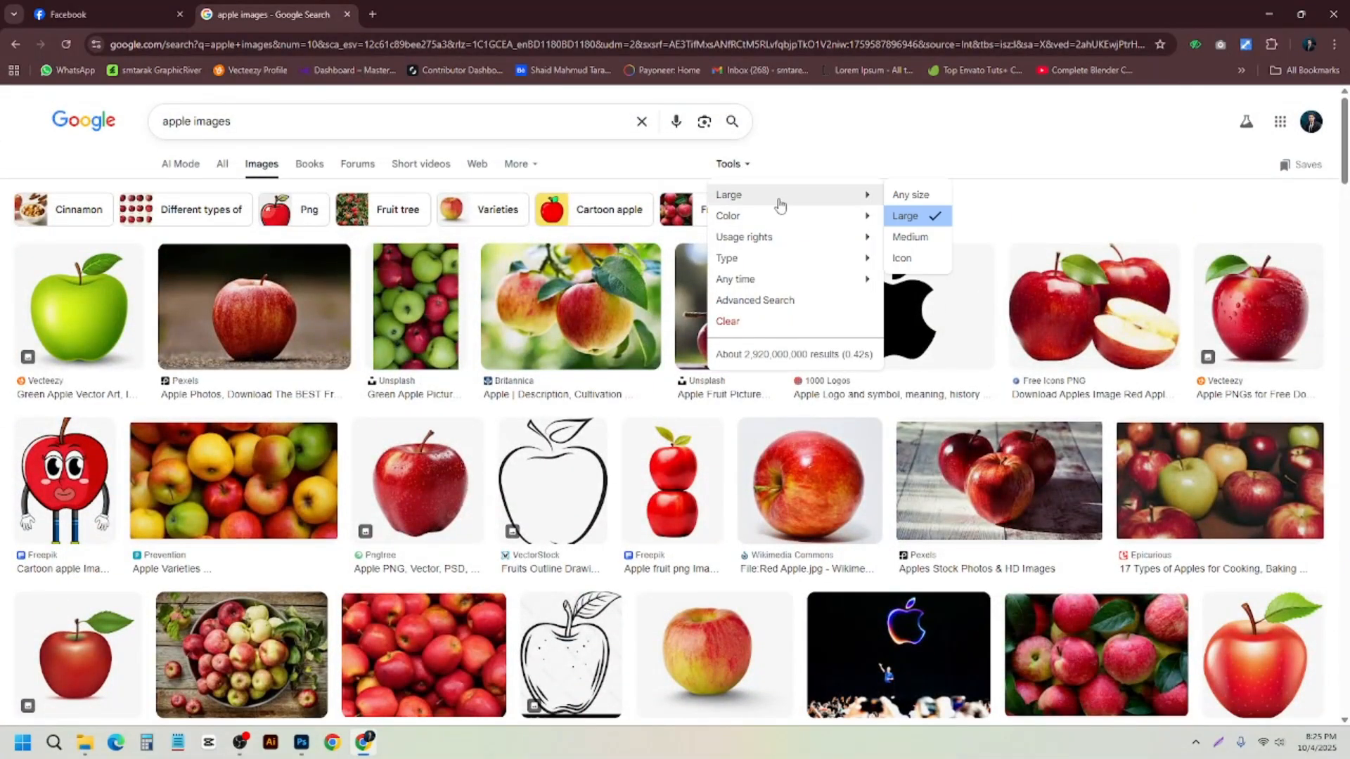
left_click(909, 198)
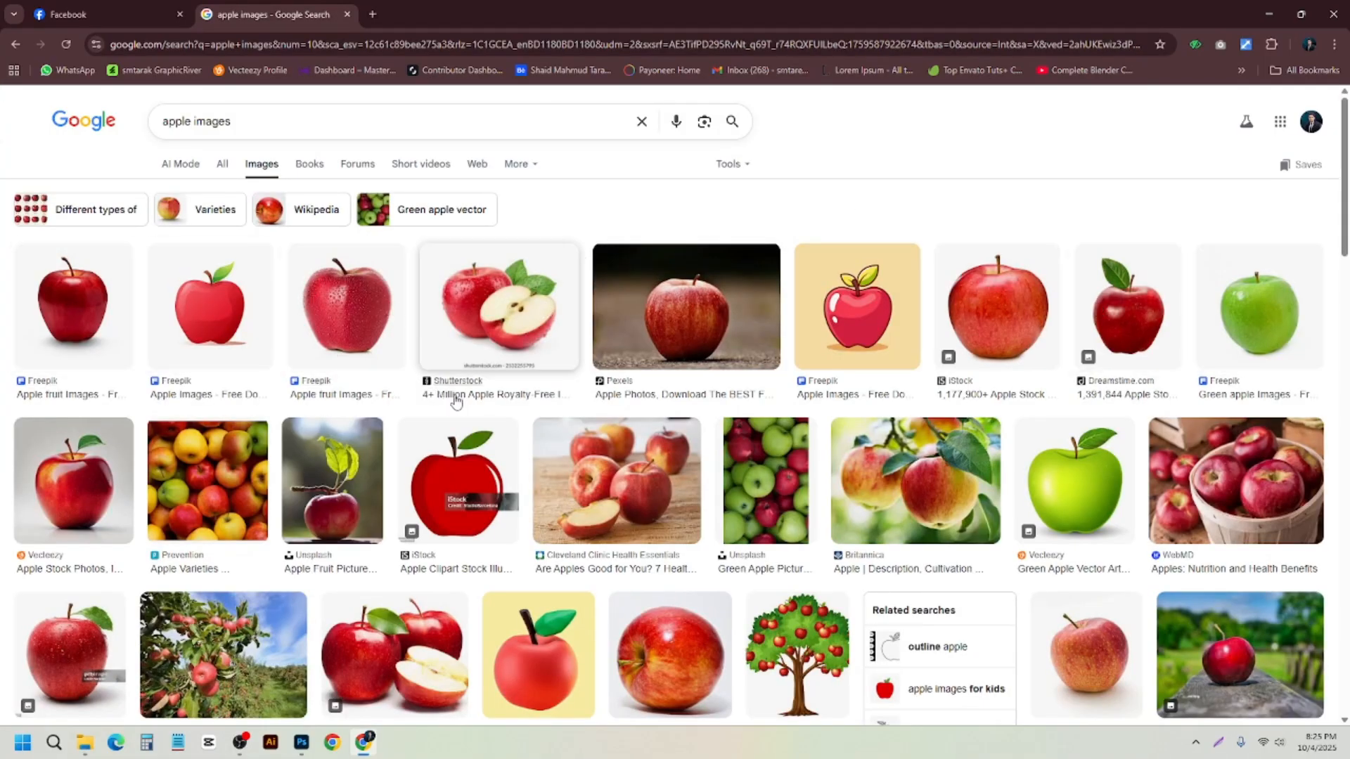
- Open the preview of the red-and-yellow apple with a green leaf from Gardening Know How
scroll(467, 403, "down", 4)
scroll(468, 403, "down", 9)
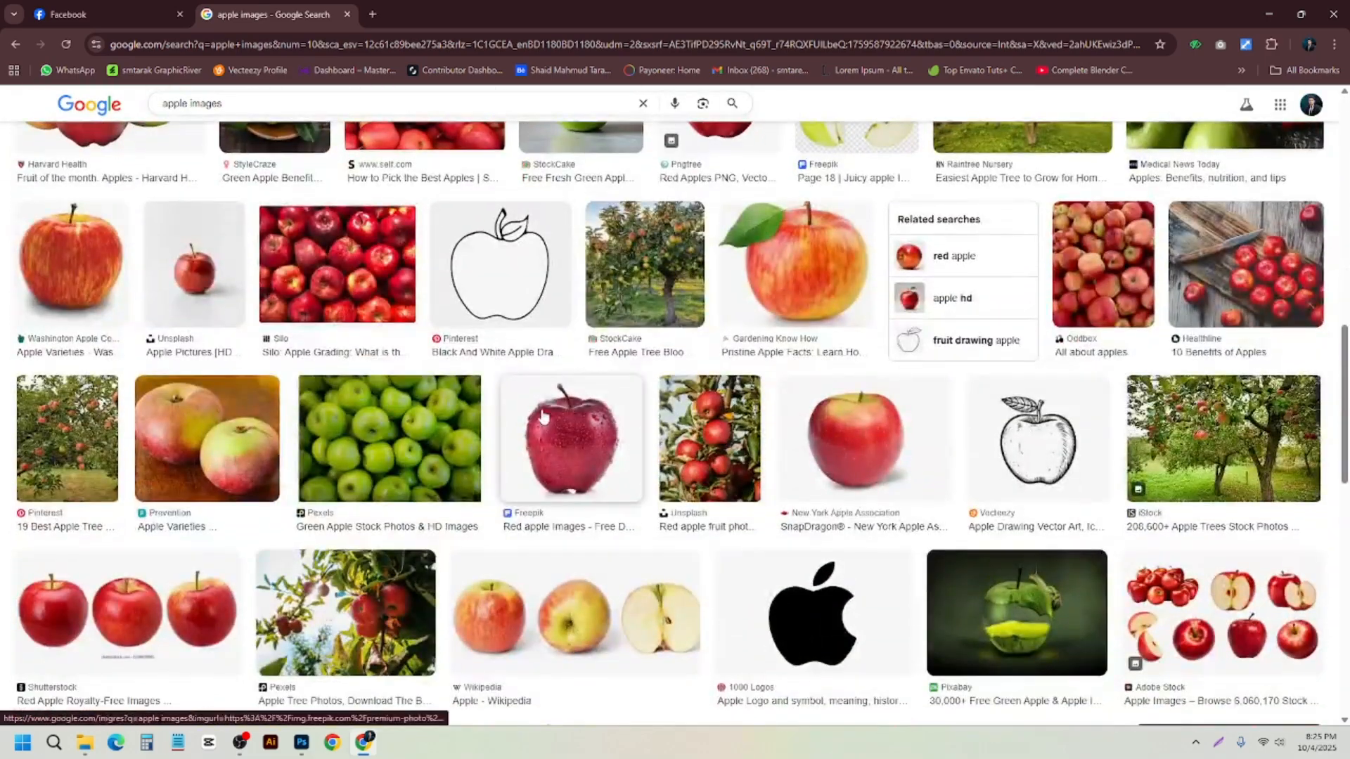
left_click(779, 245)
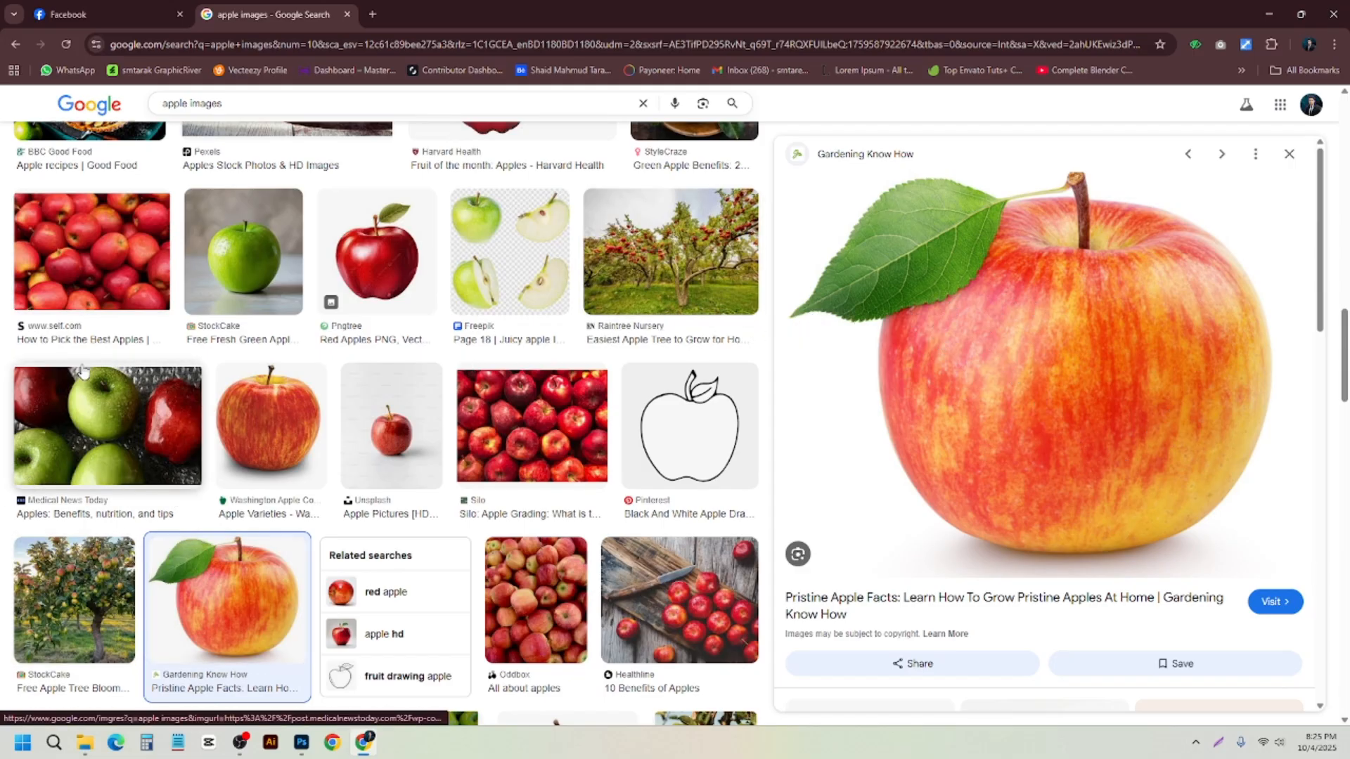
- Save the previewed red-and-yellow apple image with the green leaf as a JPEG in the Downloads folder
right_click(227, 241)
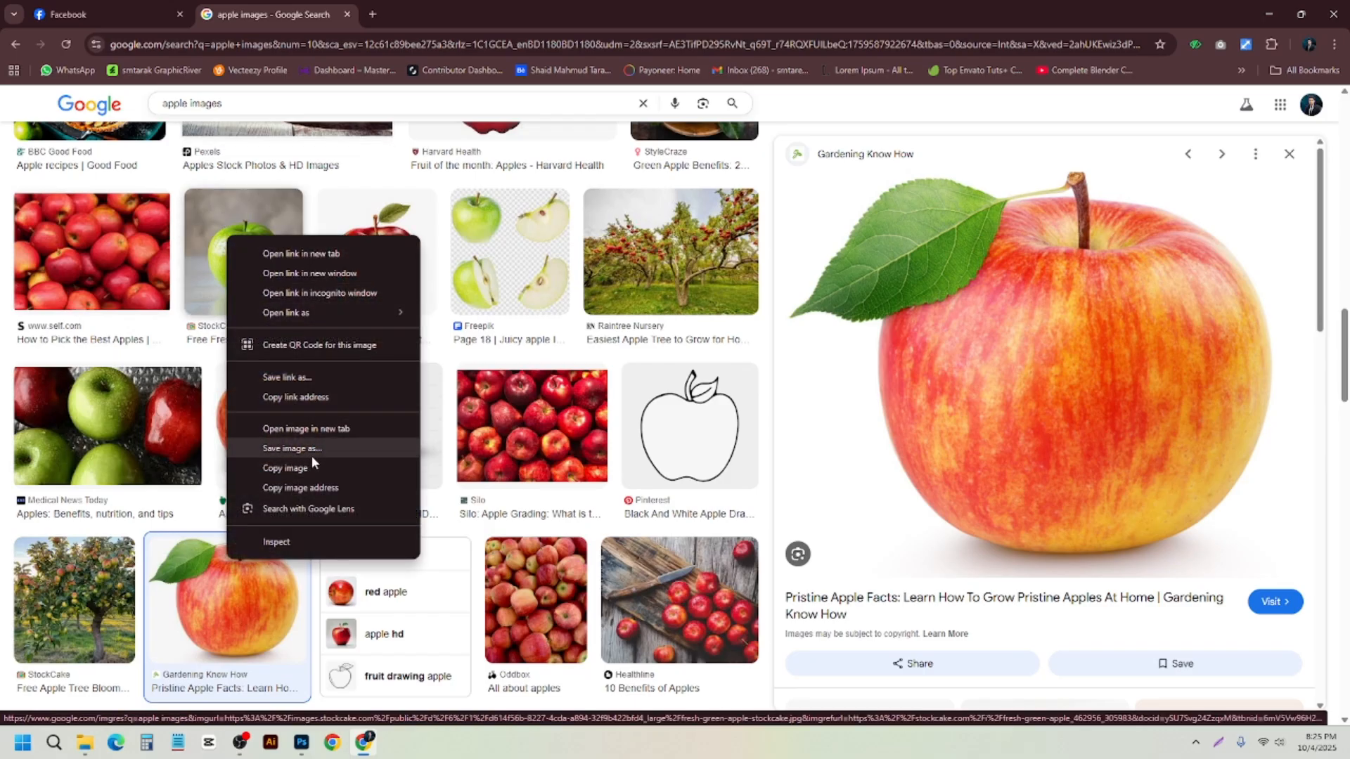
left_click(770, 330)
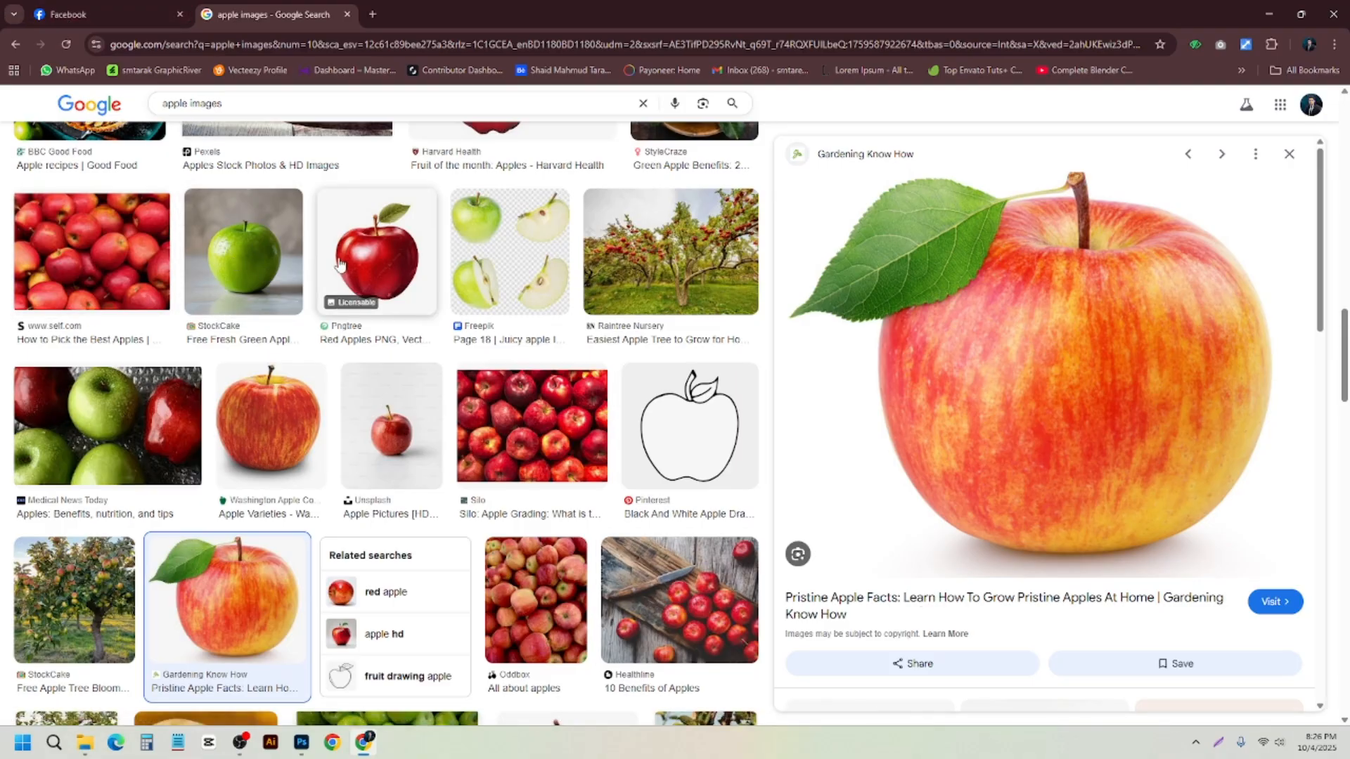
right_click(1026, 299)
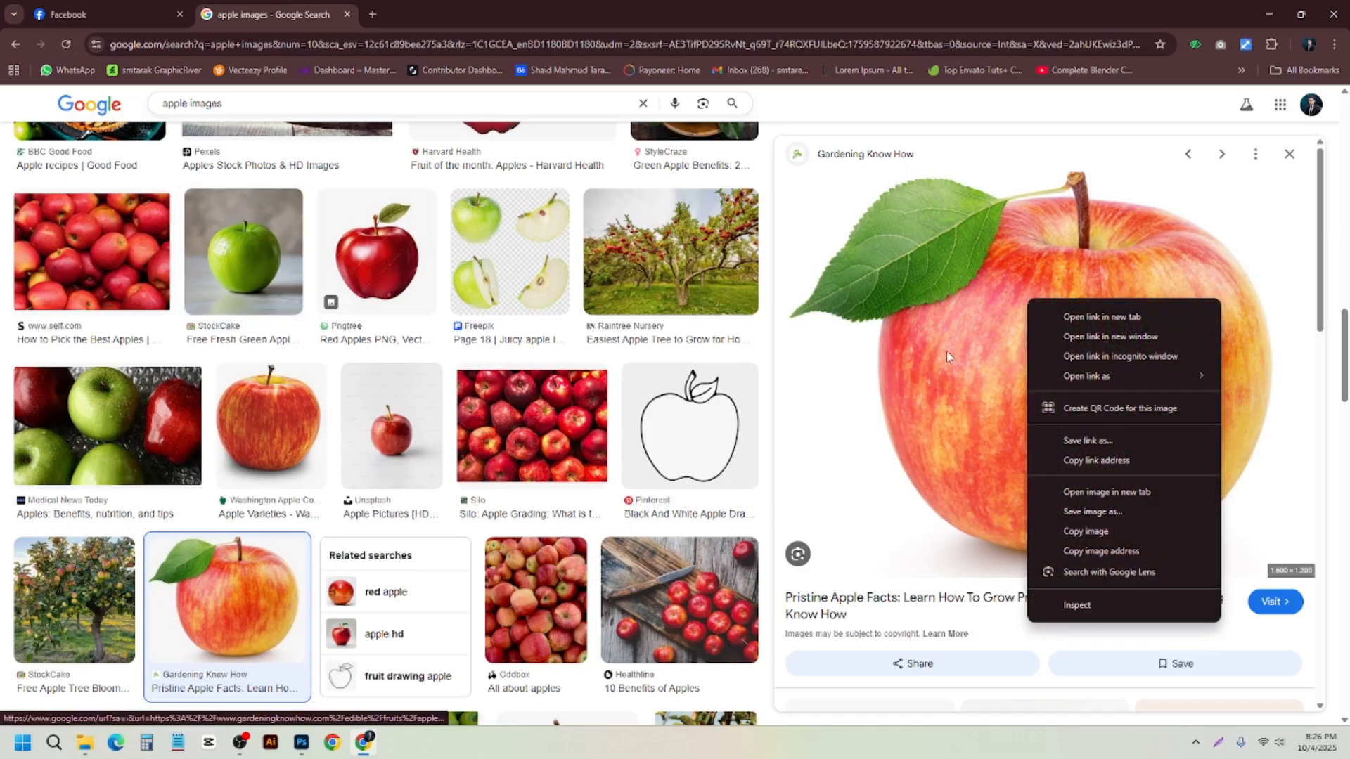
left_click(1092, 512)
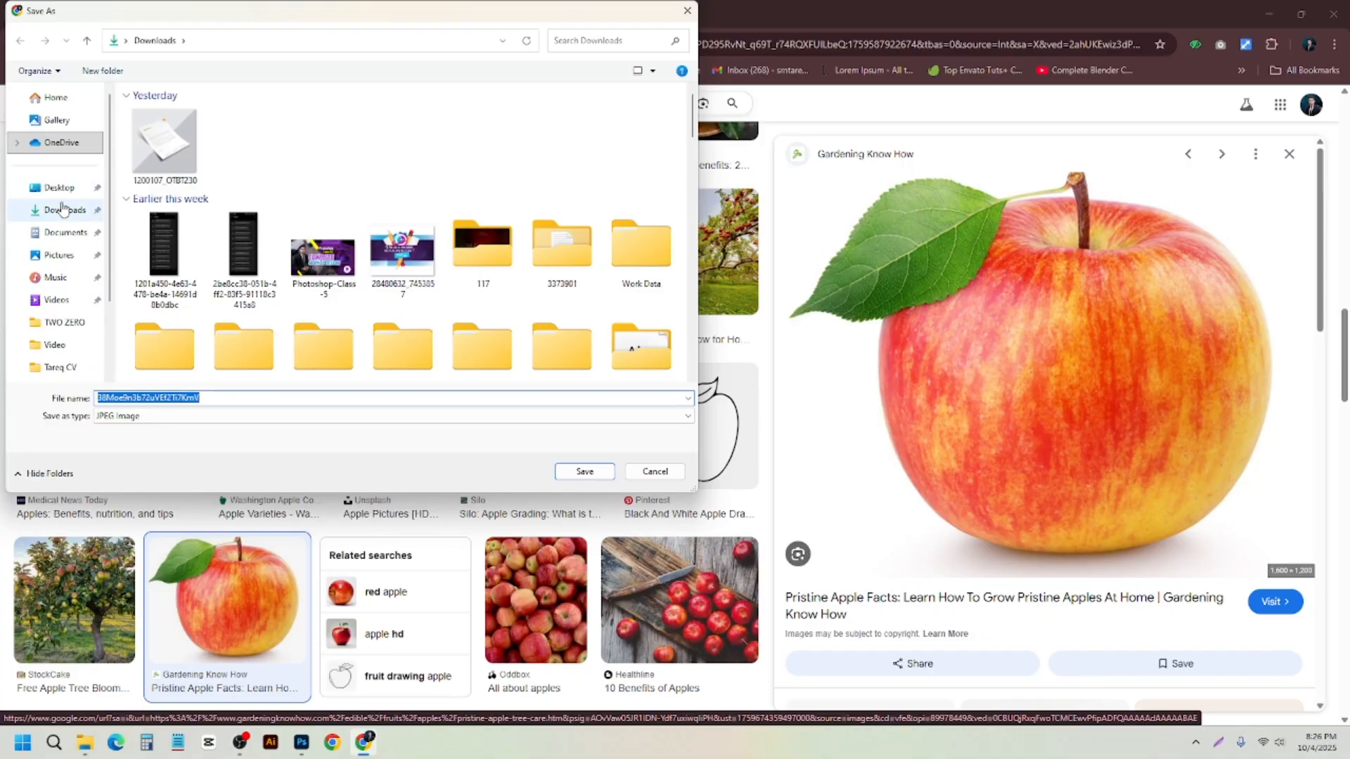
left_click(59, 215)
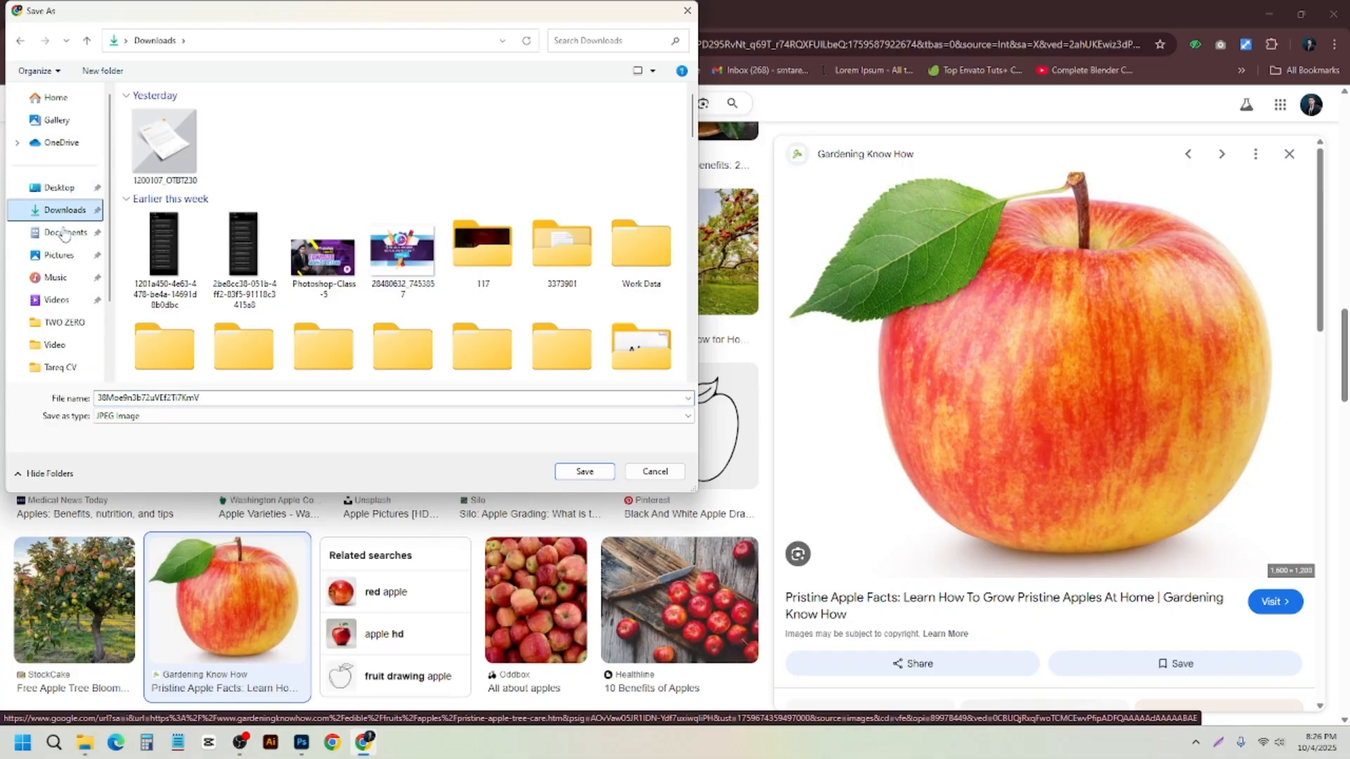
left_click(584, 473)
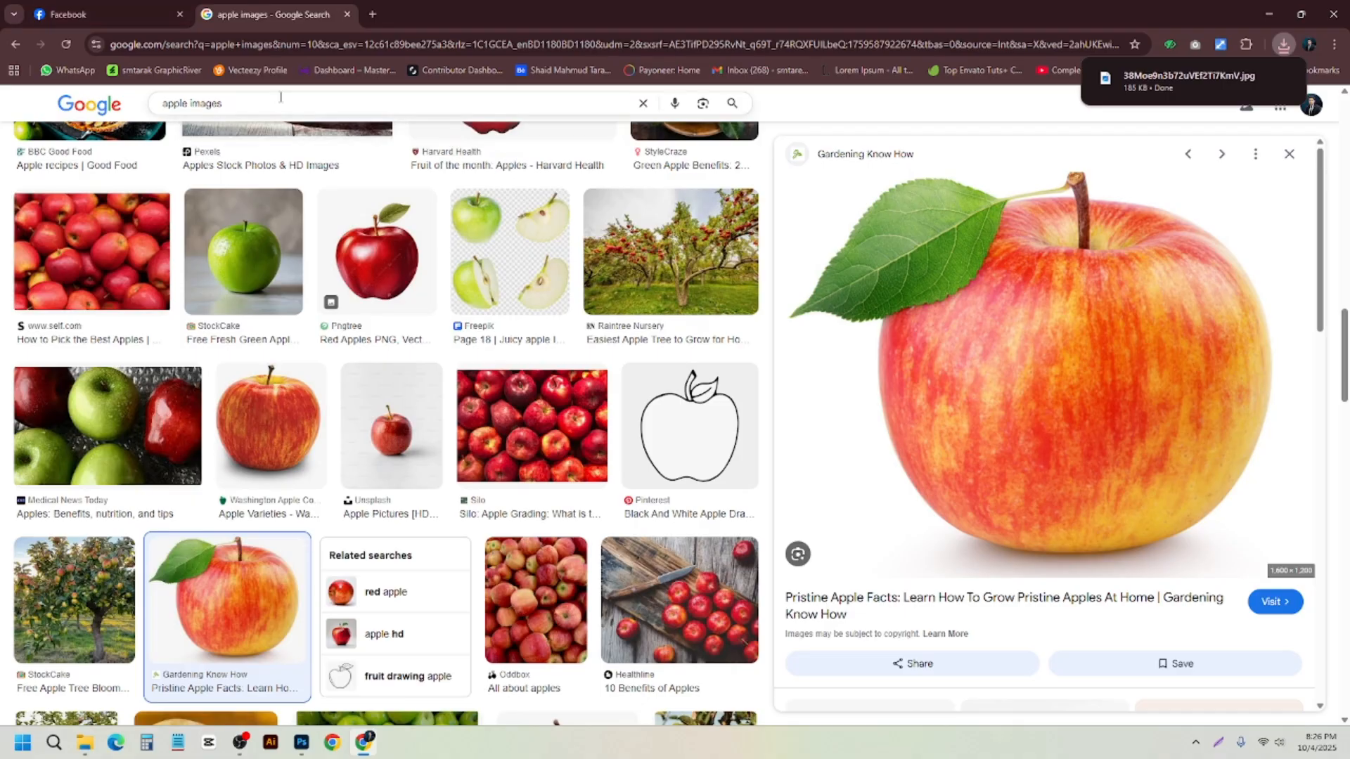
- Search Google for "water splash png" and show the image results
left_click(271, 45)
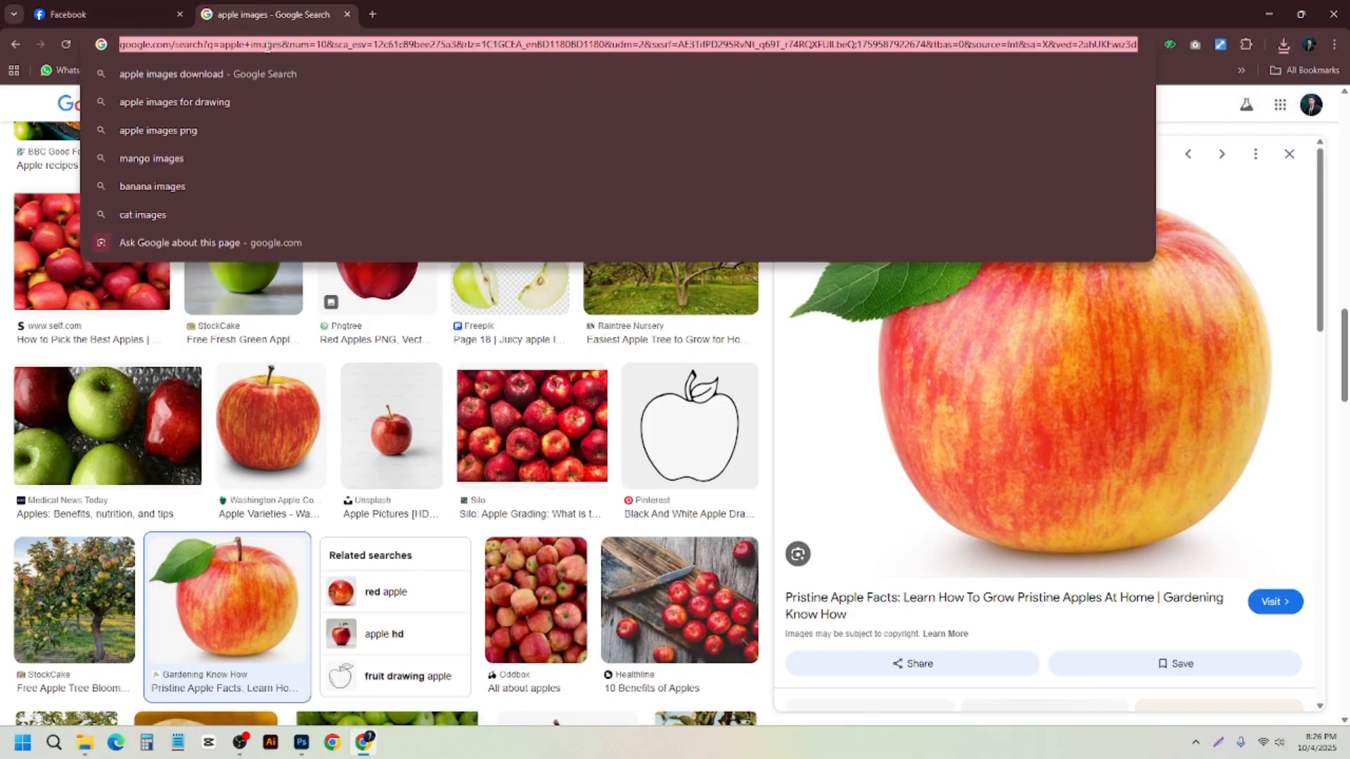
type("wh")
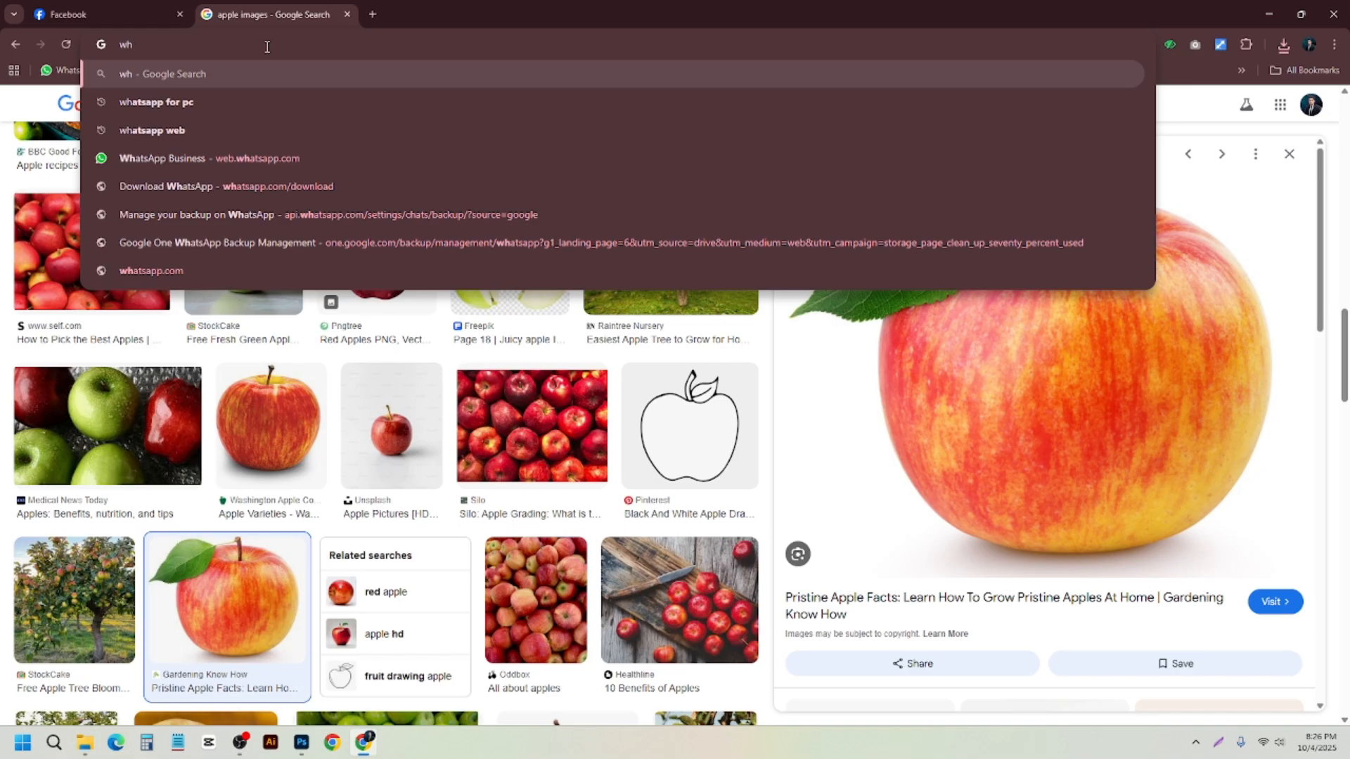
type("ateer")
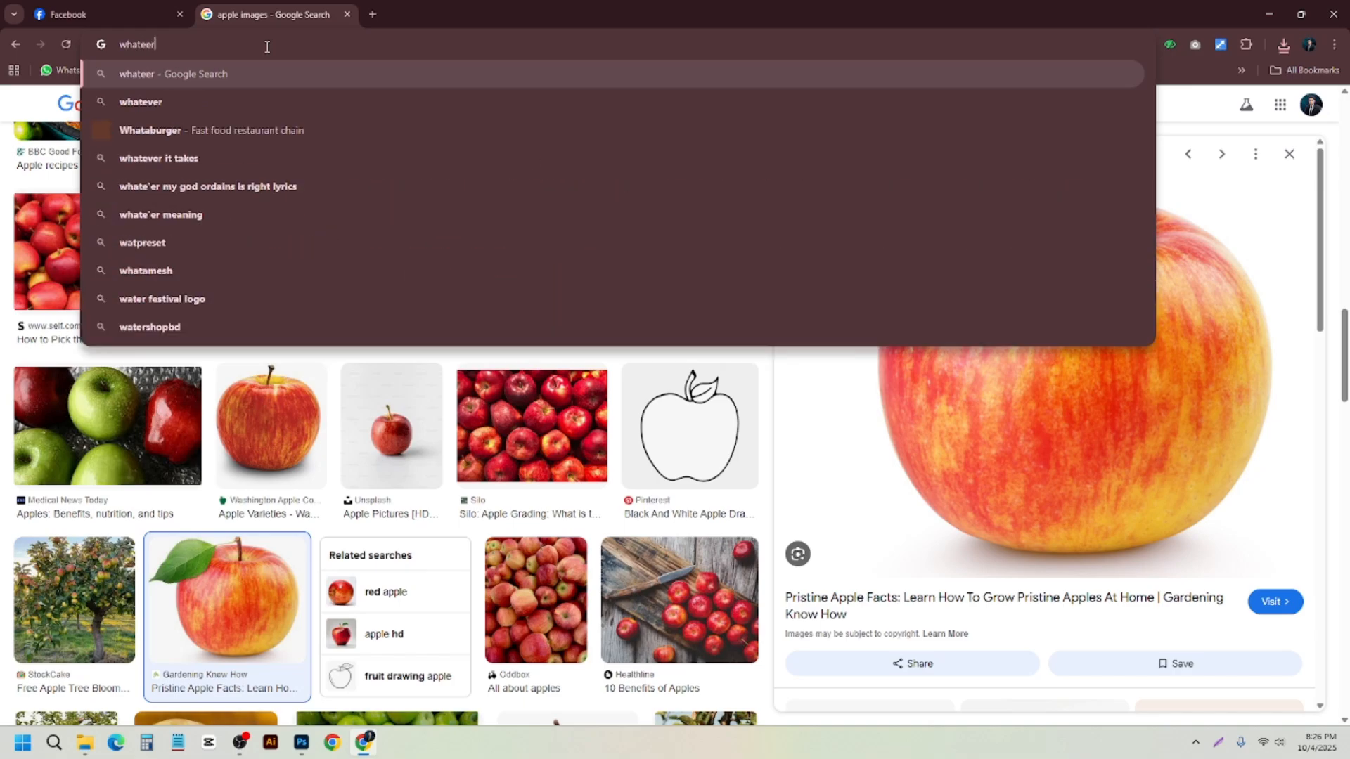
key("BackSpace")
key("BackSpace")
type("r l")
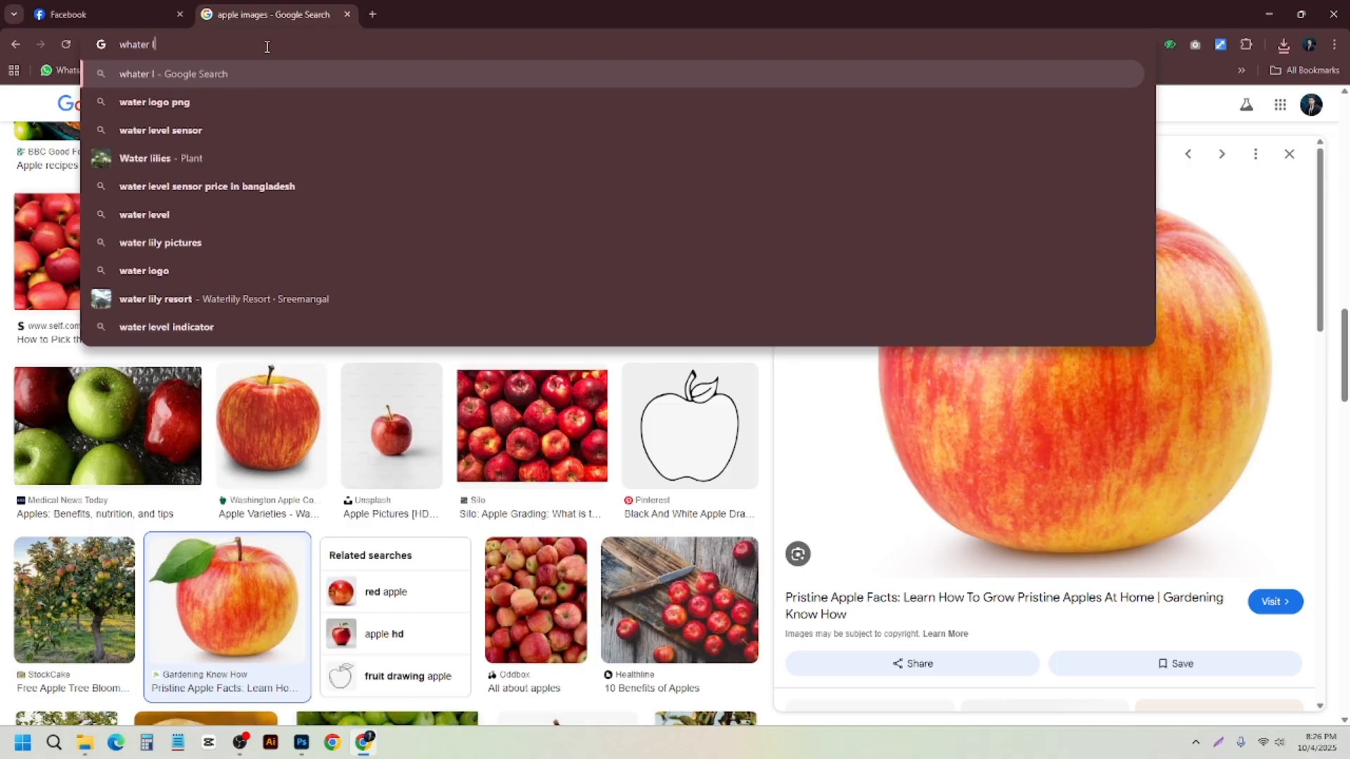
key("BackSpace")
type("o")
key("BackSpace")
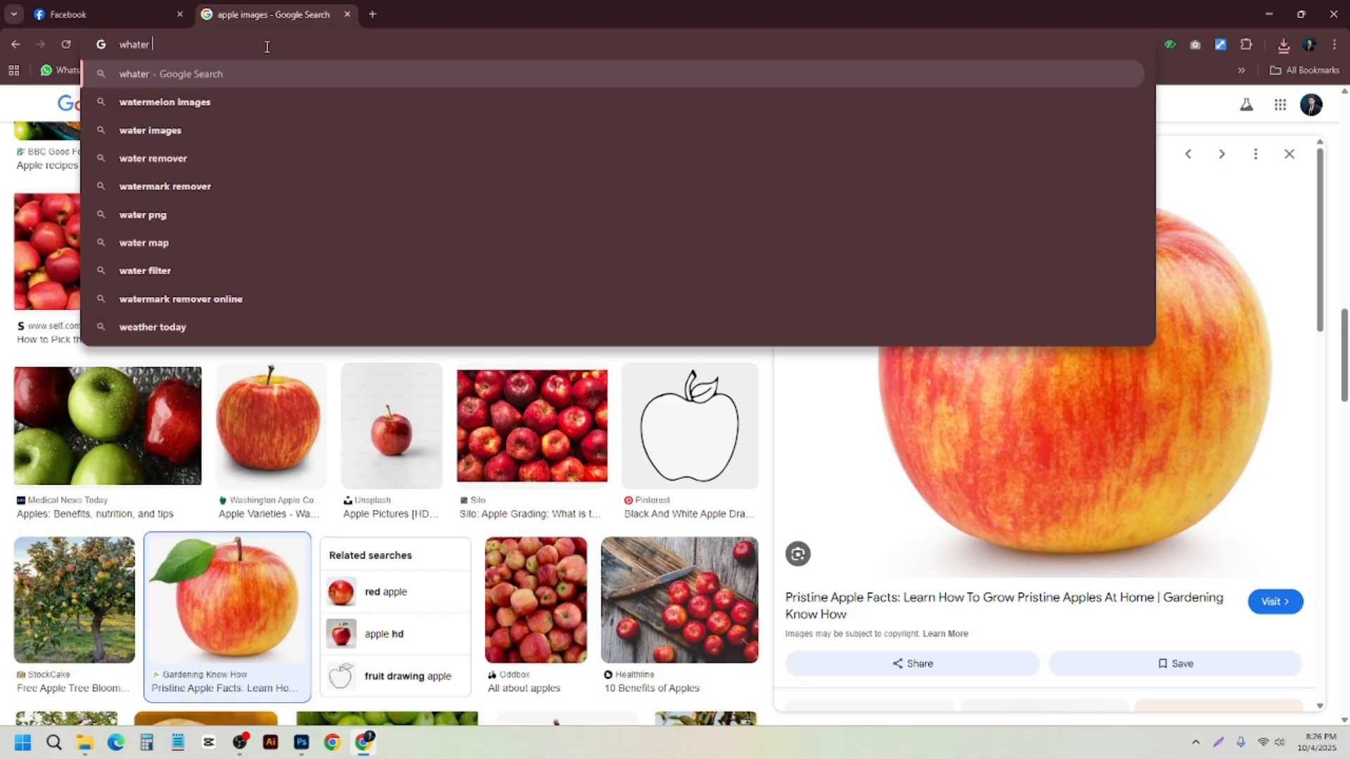
type("l")
key("BackSpace")
type("sl")
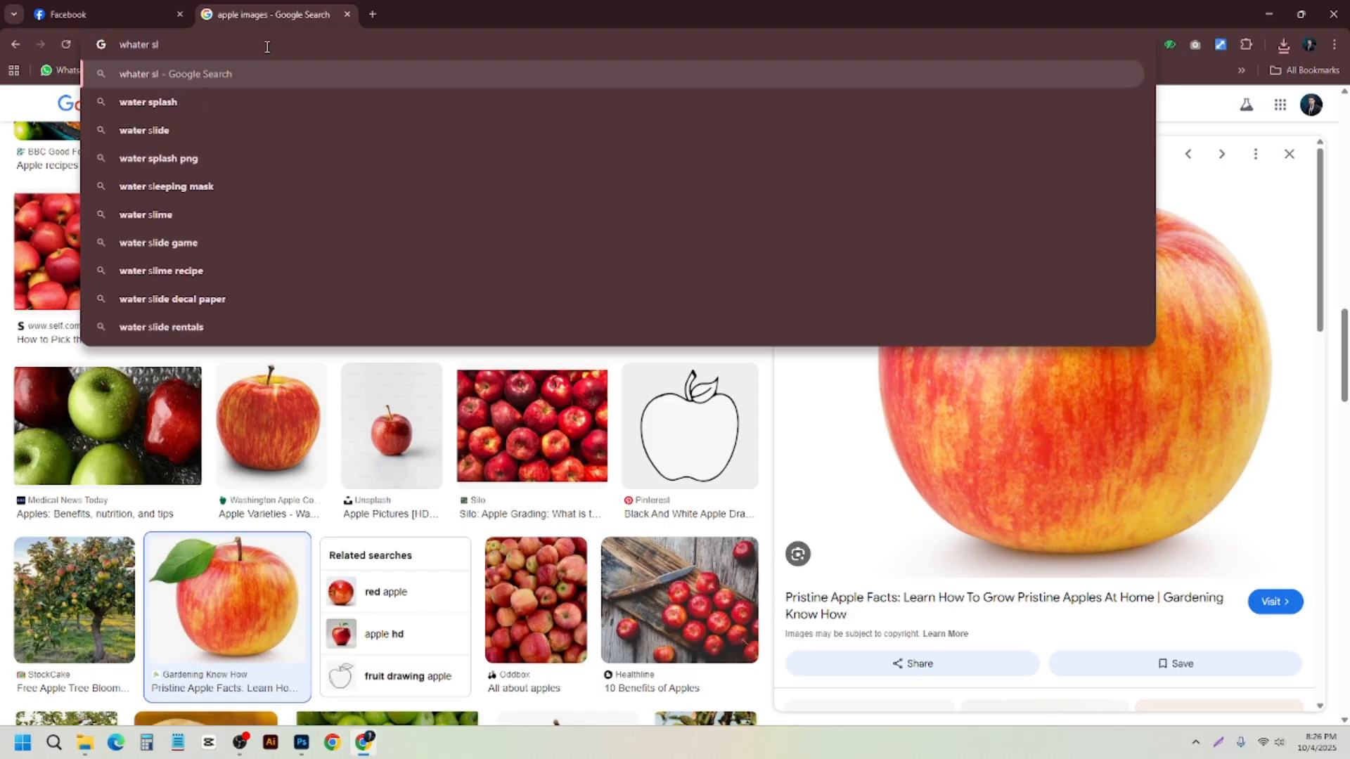
left_click(186, 158)
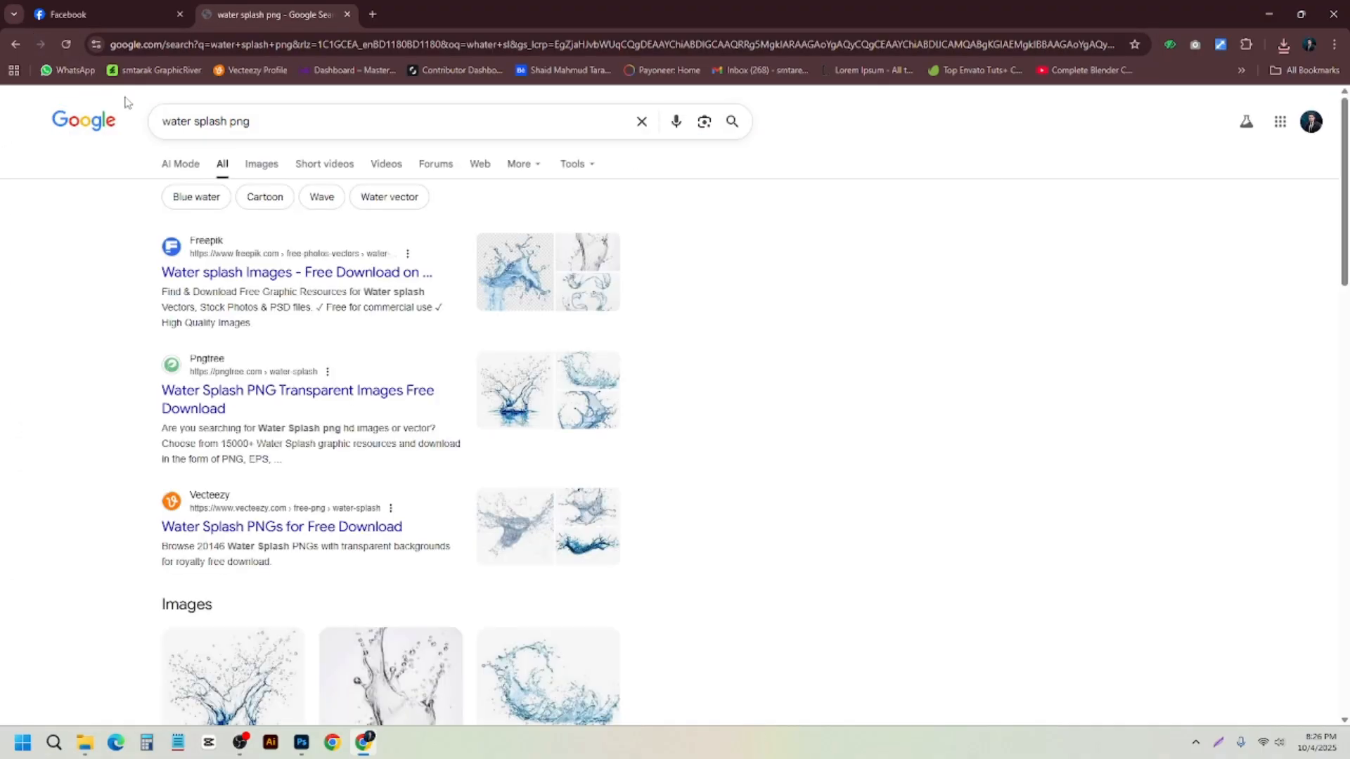
left_click(262, 163)
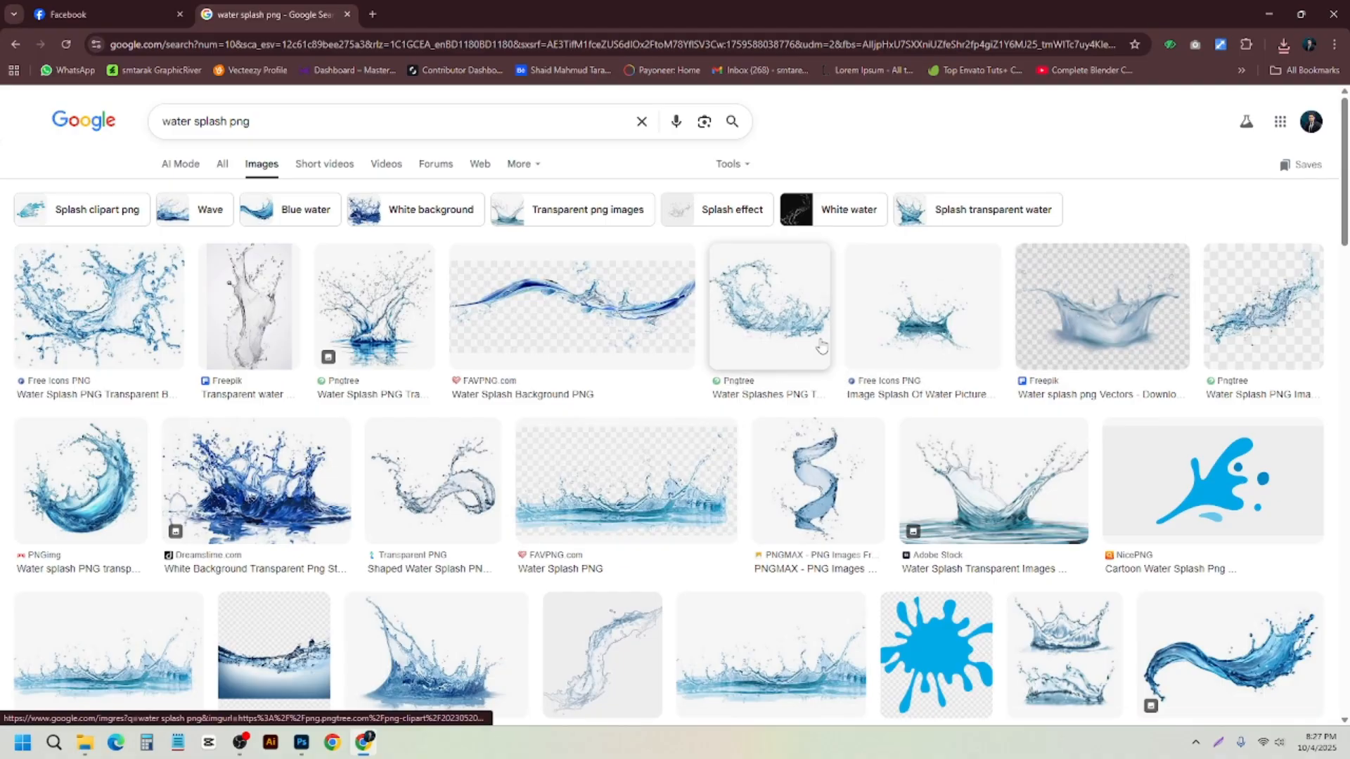
- Preview the wide blue Water Splash PNG from FAVPNG.com and visit its source page
scroll(868, 330, "down", 3)
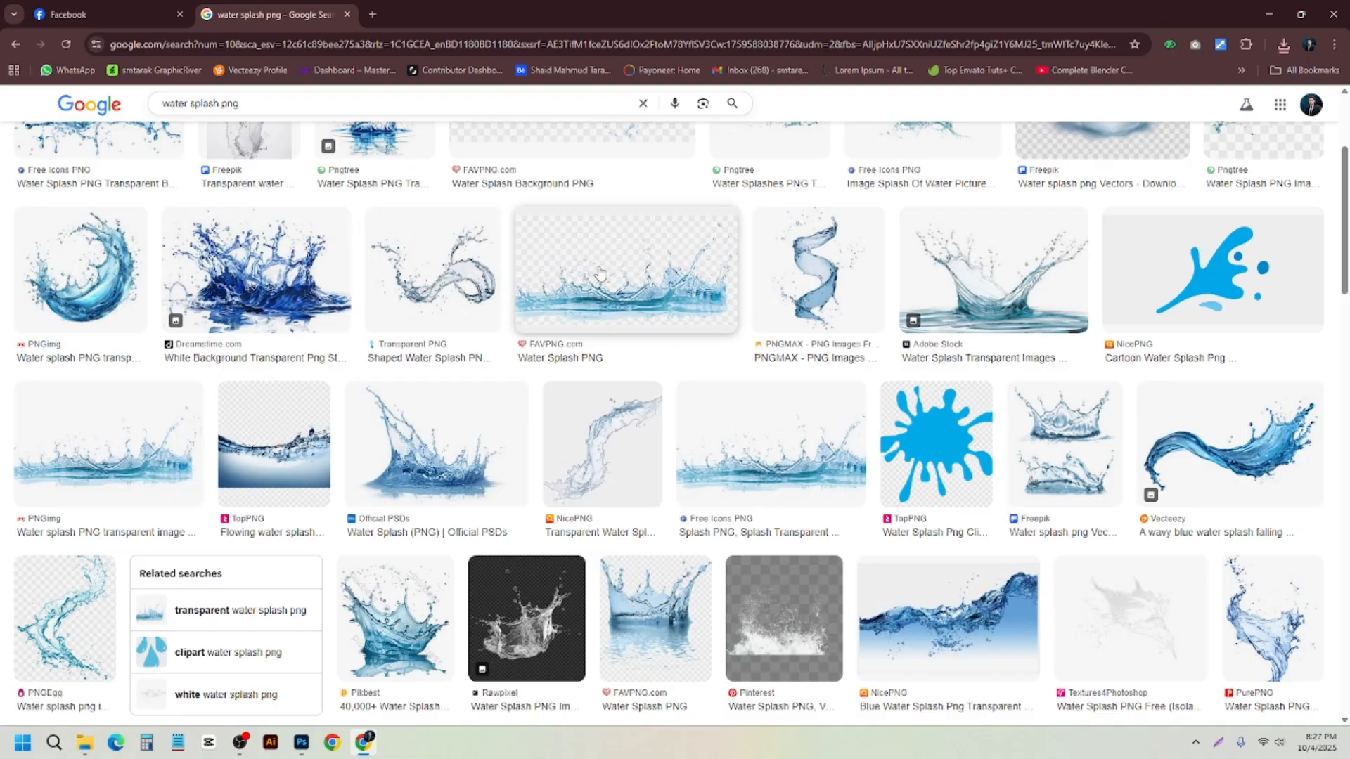
left_click(638, 292)
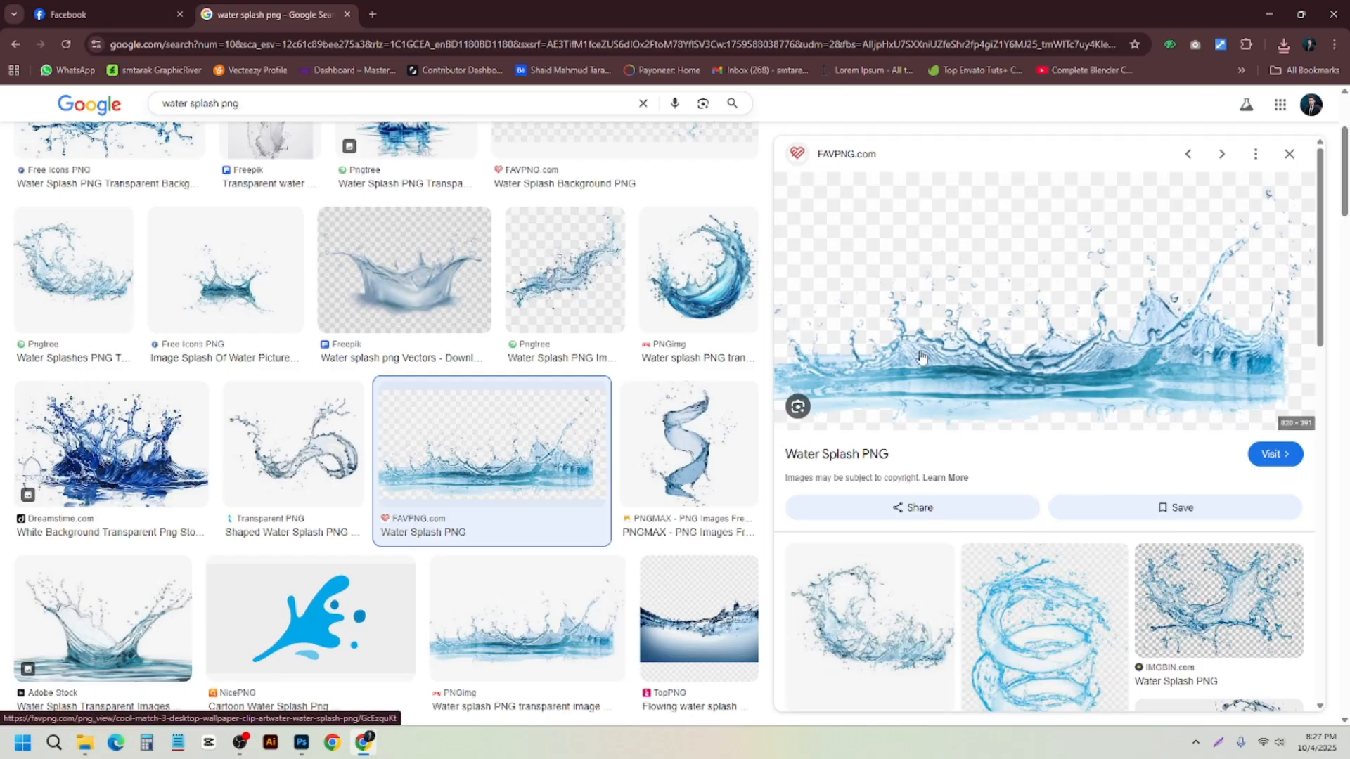
scroll(900, 324, "down", 5)
scroll(900, 323, "up", 5)
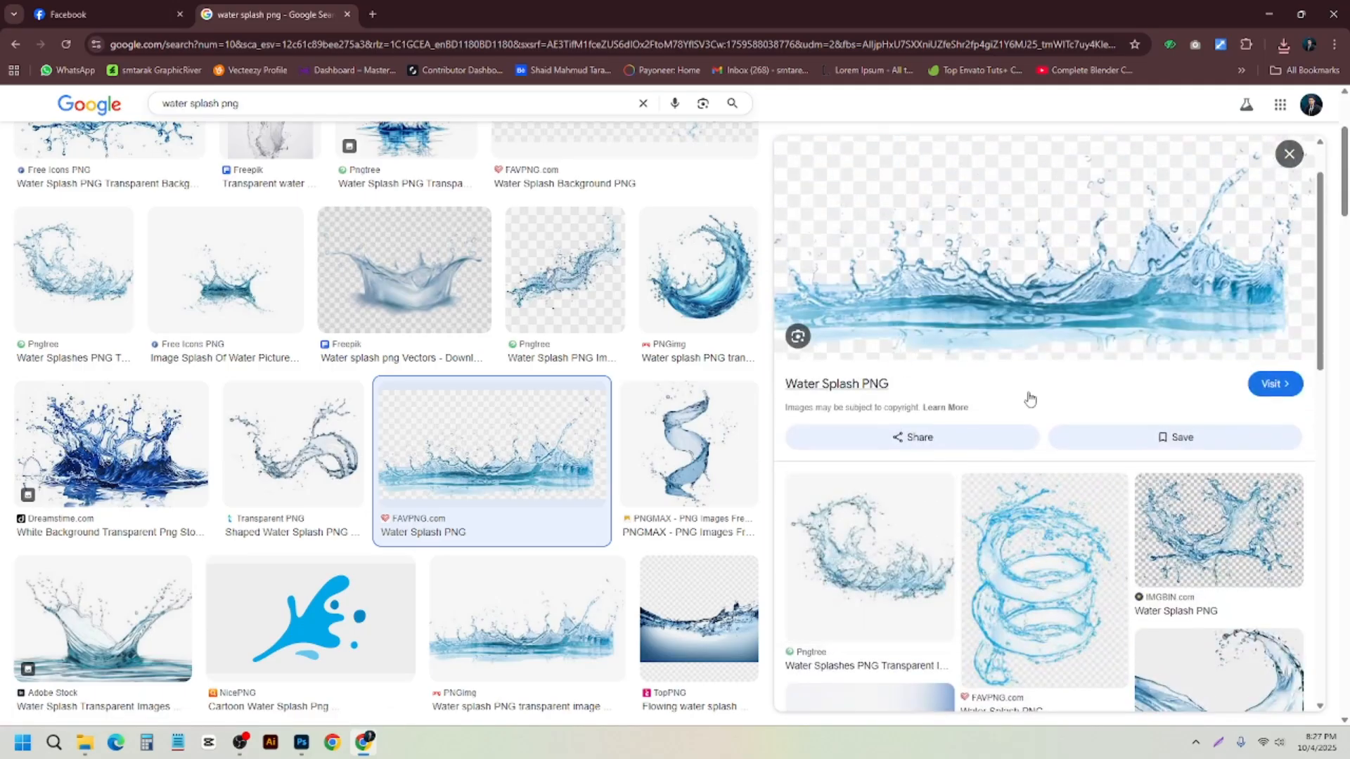
left_click(1280, 386)
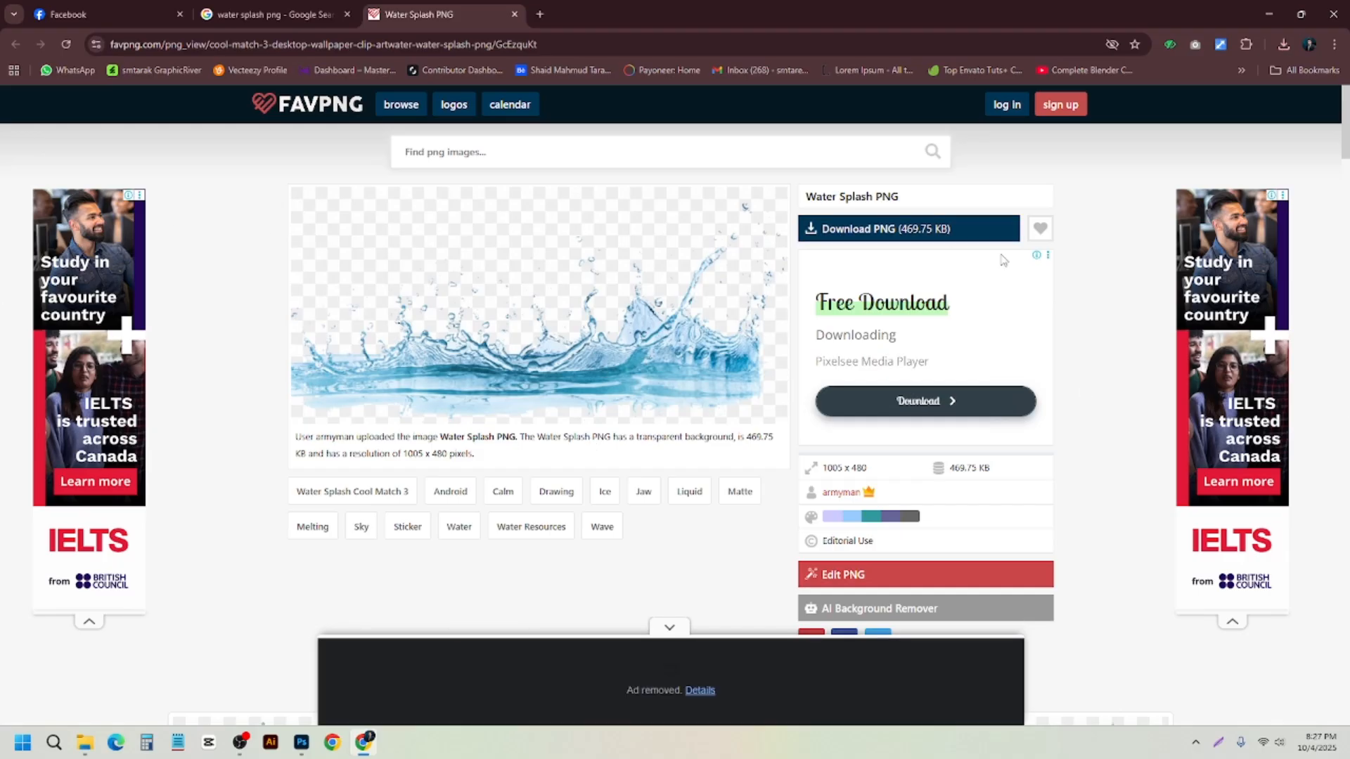
- Sign up to FAVPNG with Google and continue to the download with the FREE plan
left_click(870, 236)
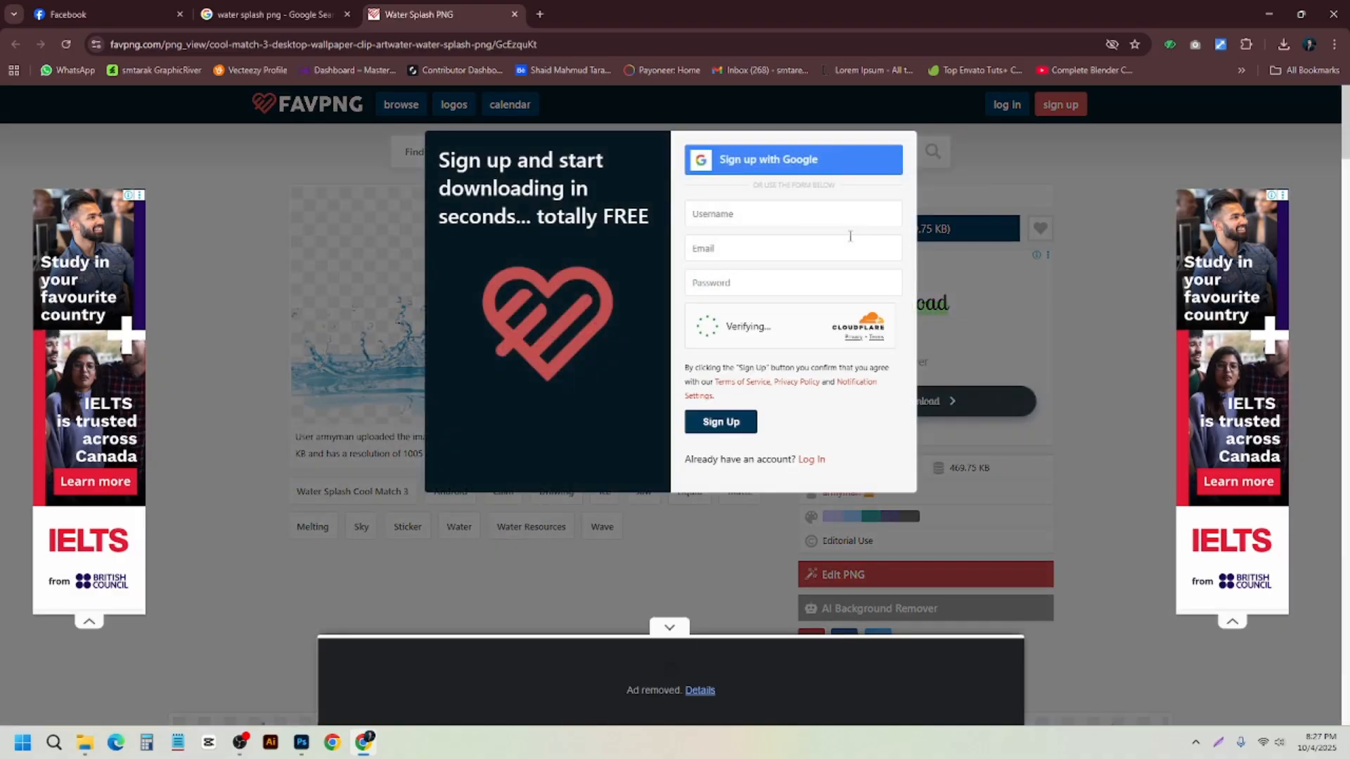
left_click(750, 169)
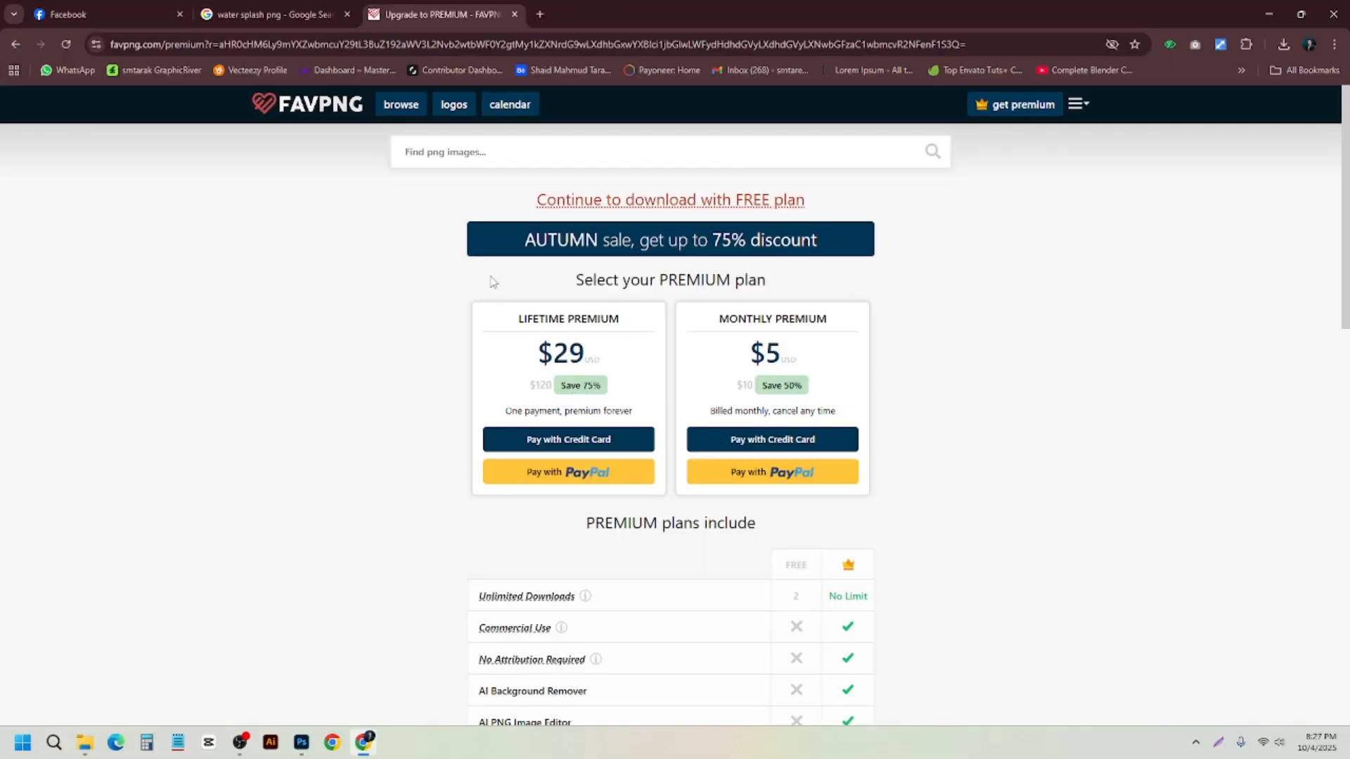
scroll(711, 320, "down", 10)
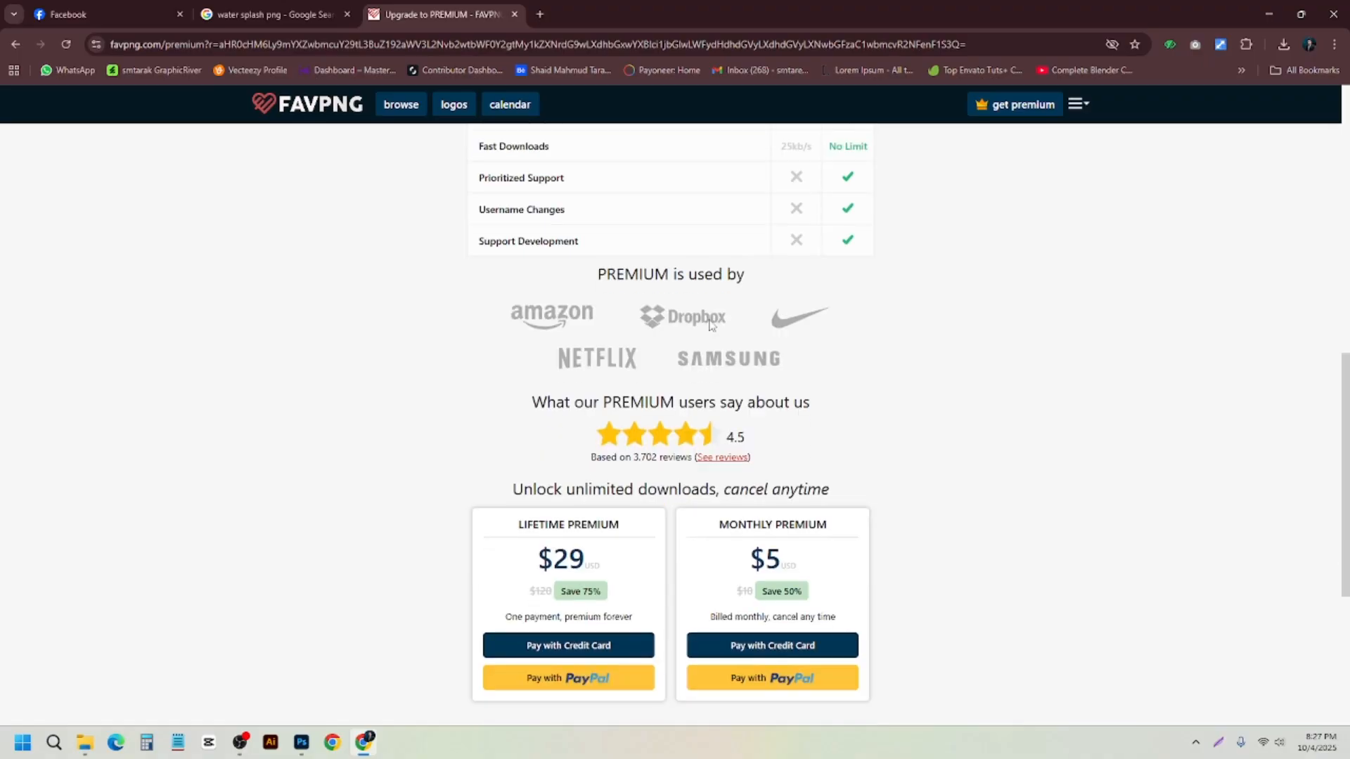
scroll(710, 323, "down", 4)
scroll(711, 323, "up", 14)
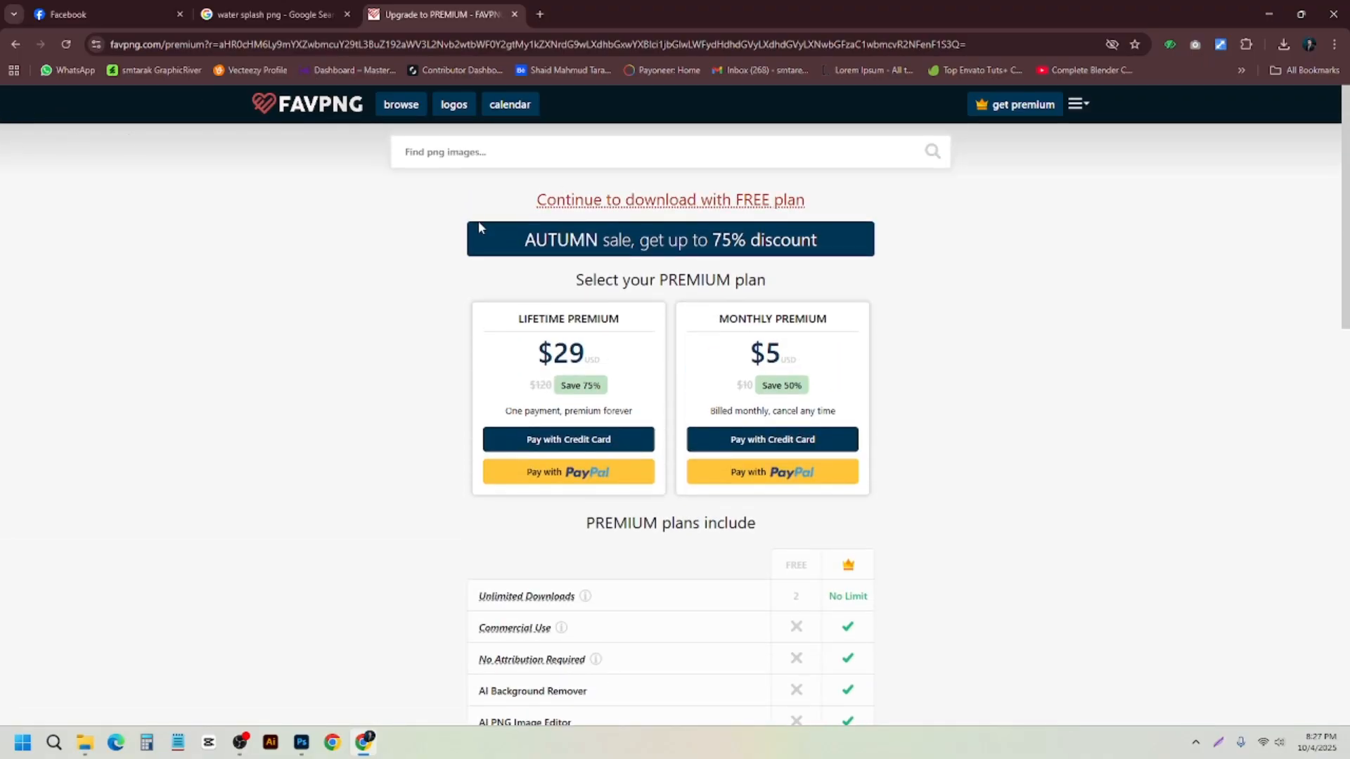
left_click(639, 203)
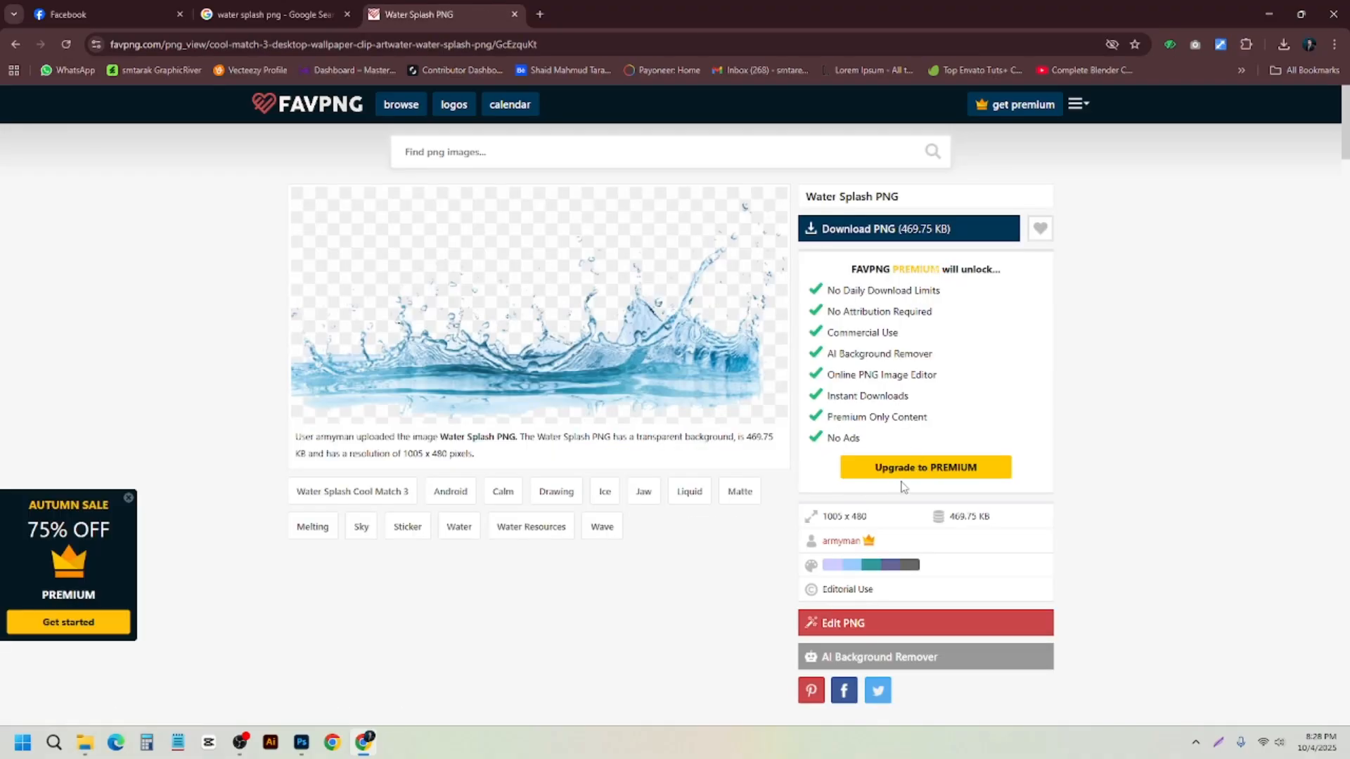
- Download the Water Splash PNG from FAVPNG and check it in the recent download history
left_click(877, 234)
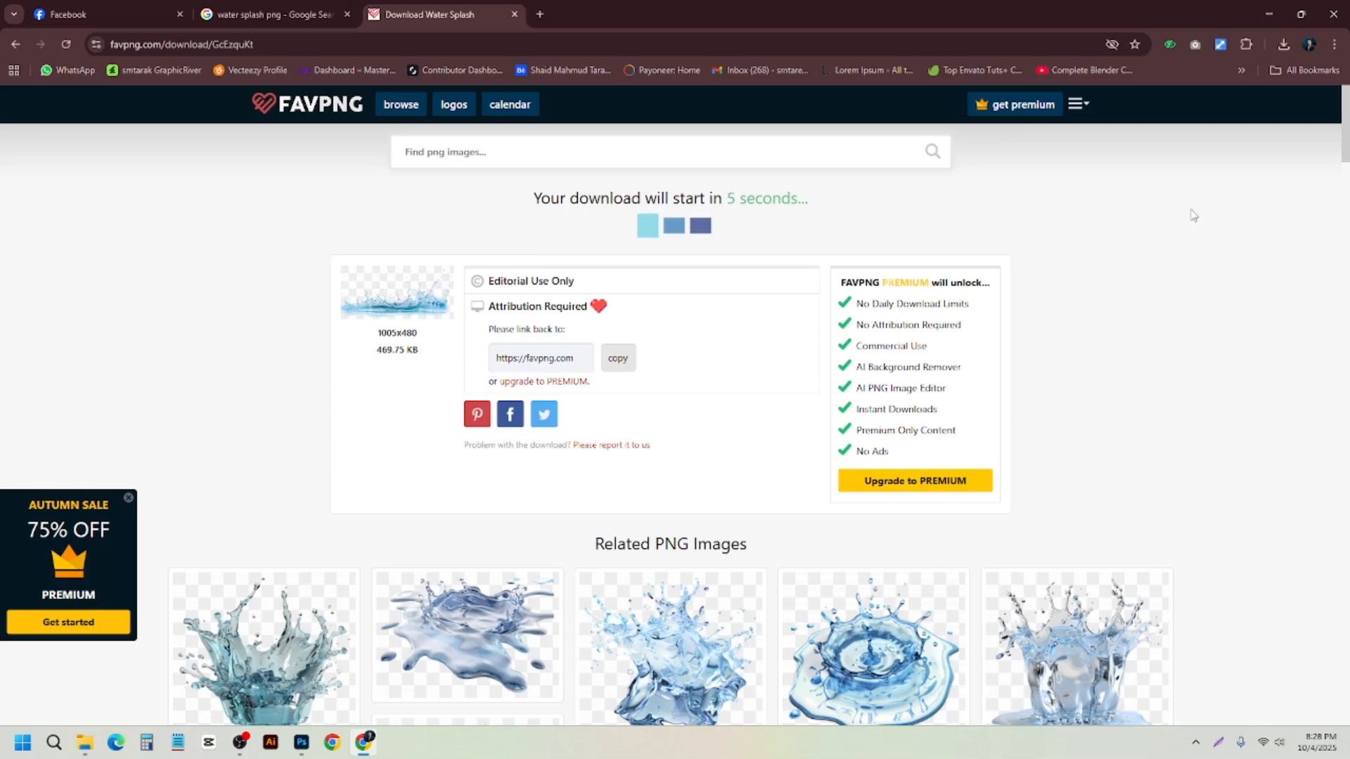
scroll(385, 357, "down", 1)
scroll(385, 357, "down", 6)
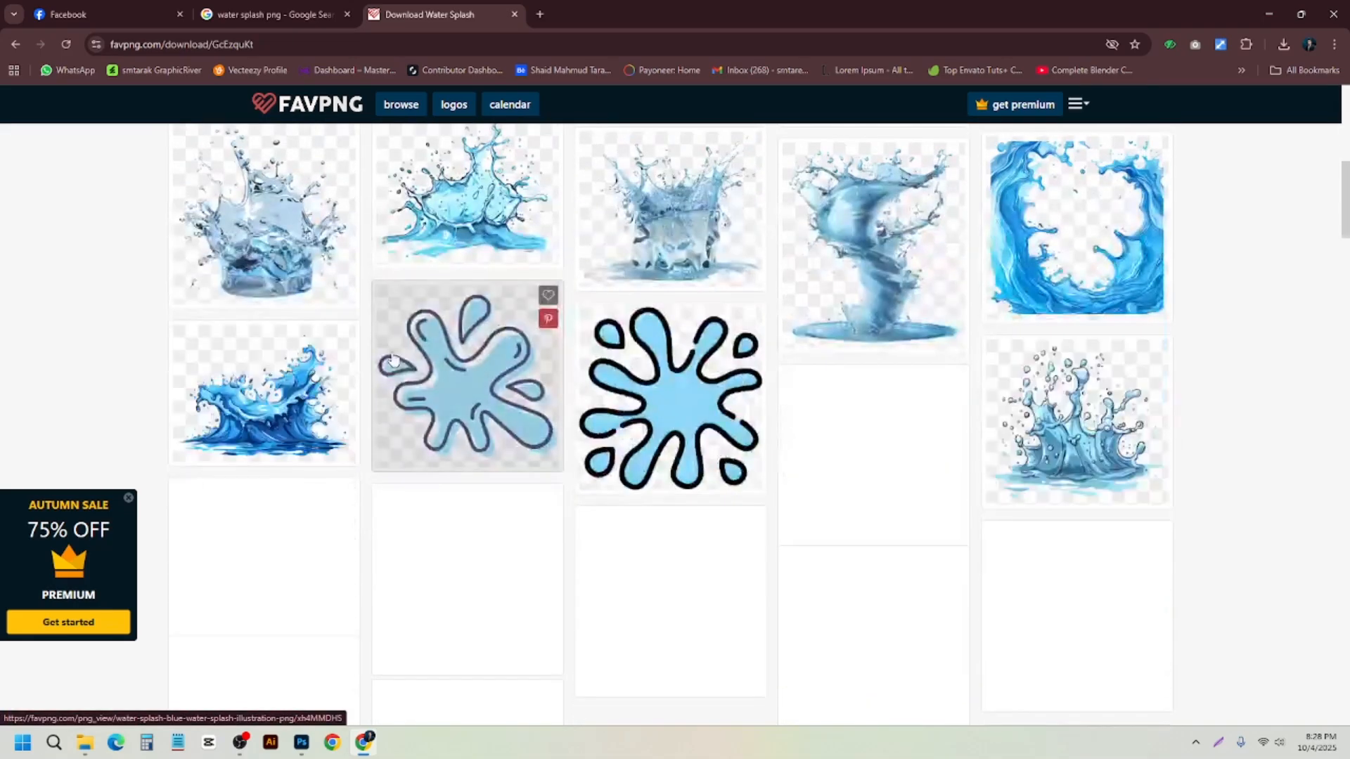
scroll(391, 355, "up", 6)
scroll(396, 359, "down", 1)
scroll(396, 359, "down", 3)
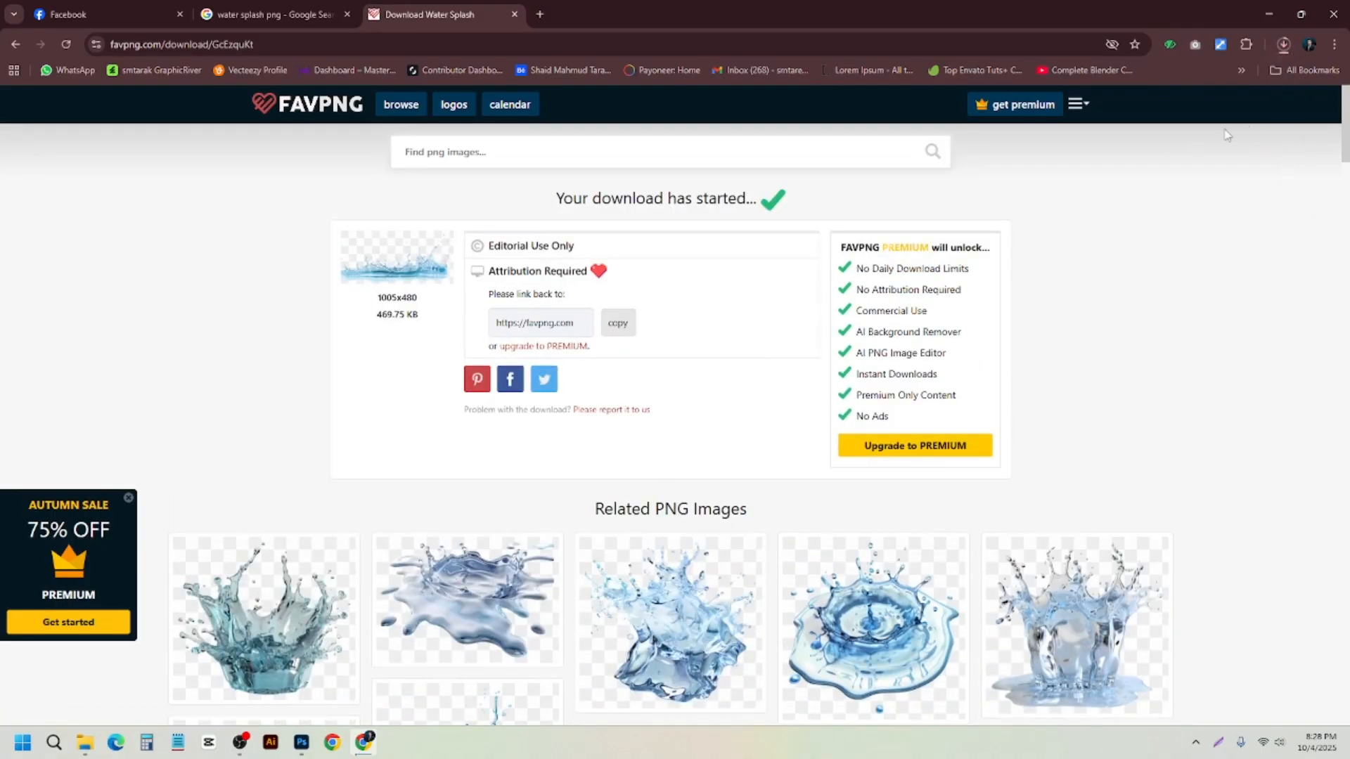
left_click(1285, 54)
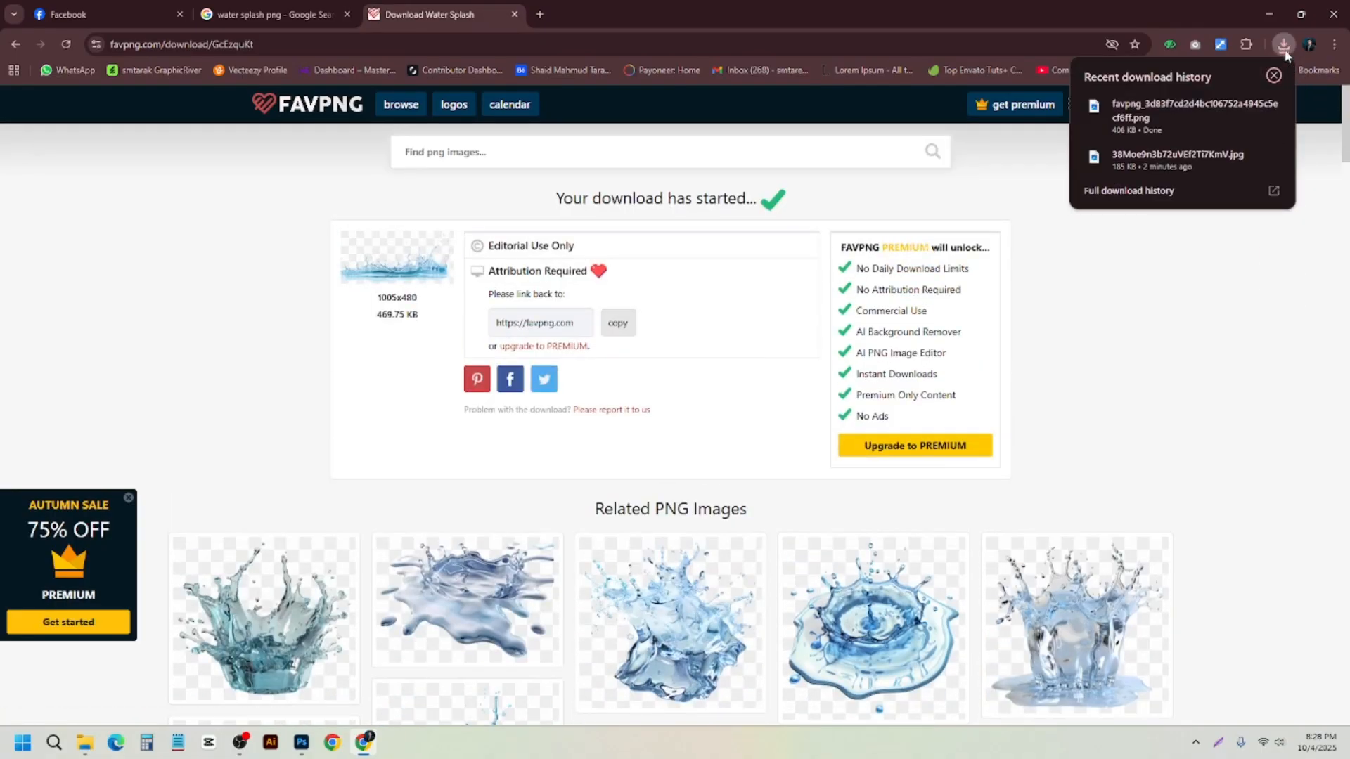
- Leave the download page, dismiss the advertisement and close the FAVPNG tab to return to the water splash image results
left_click(344, 45)
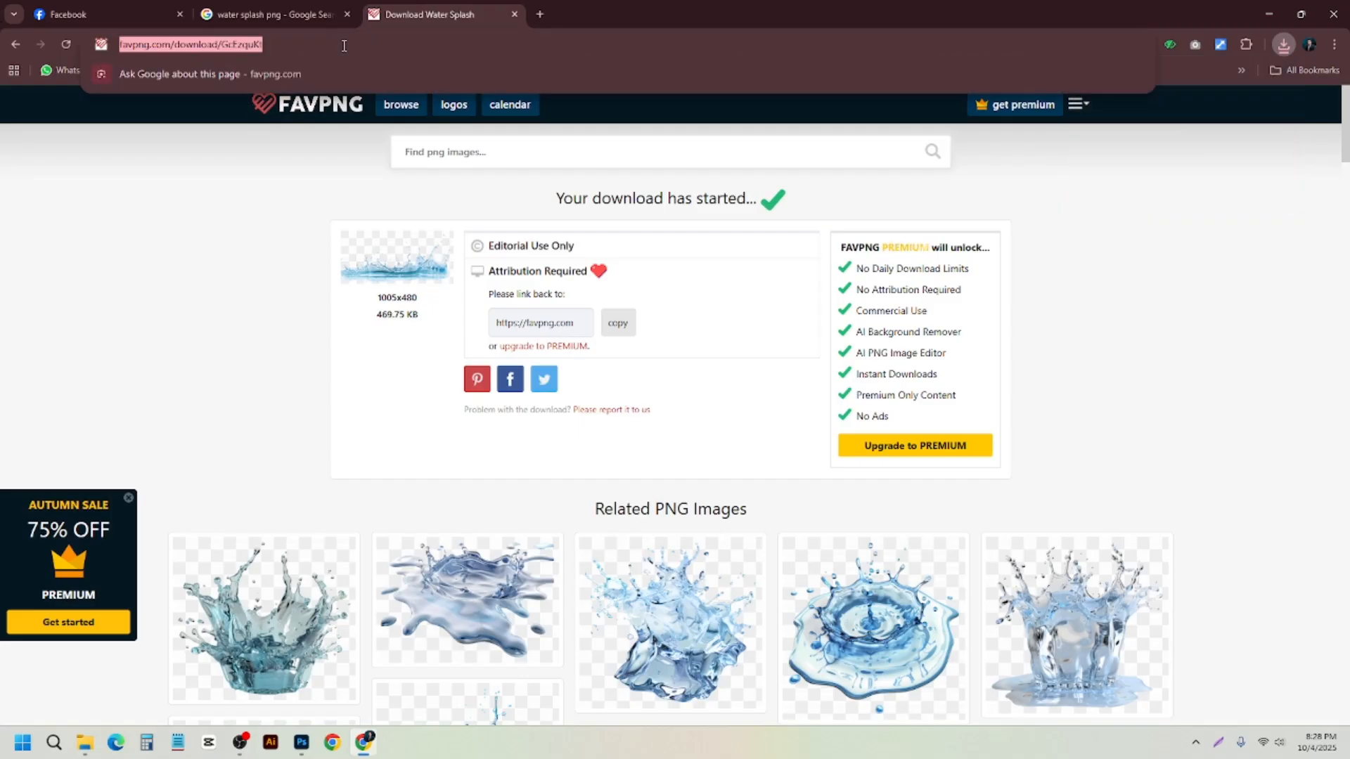
left_click(14, 45)
left_click(13, 45)
left_click(13, 45)
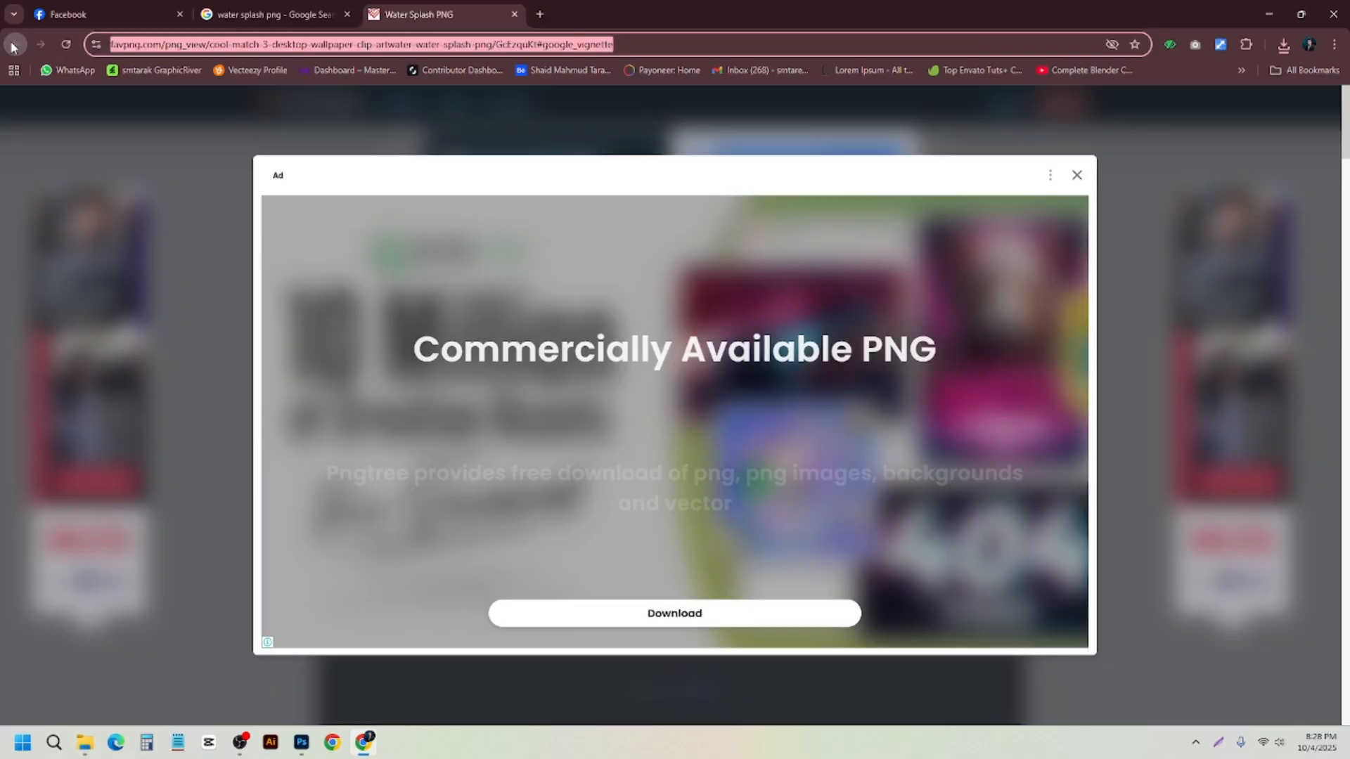
left_click(1078, 176)
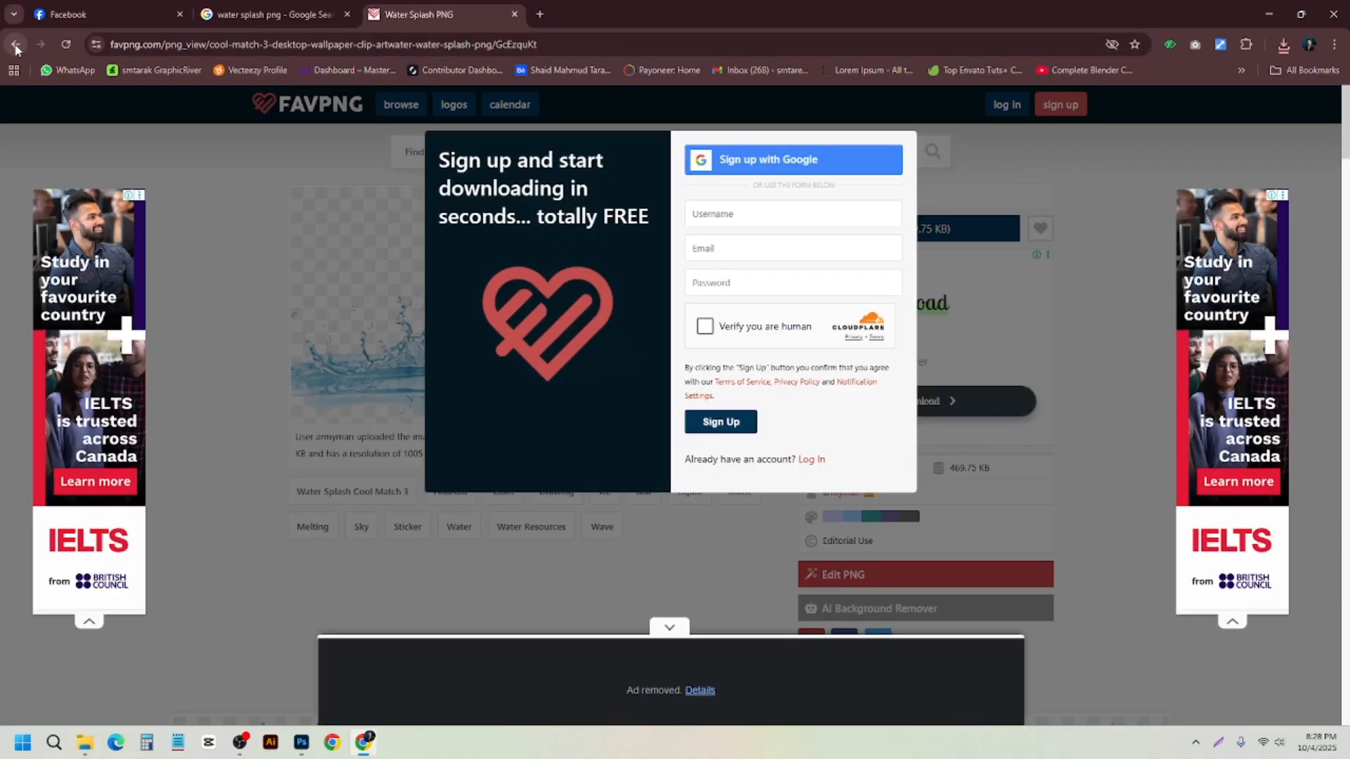
left_click(271, 15)
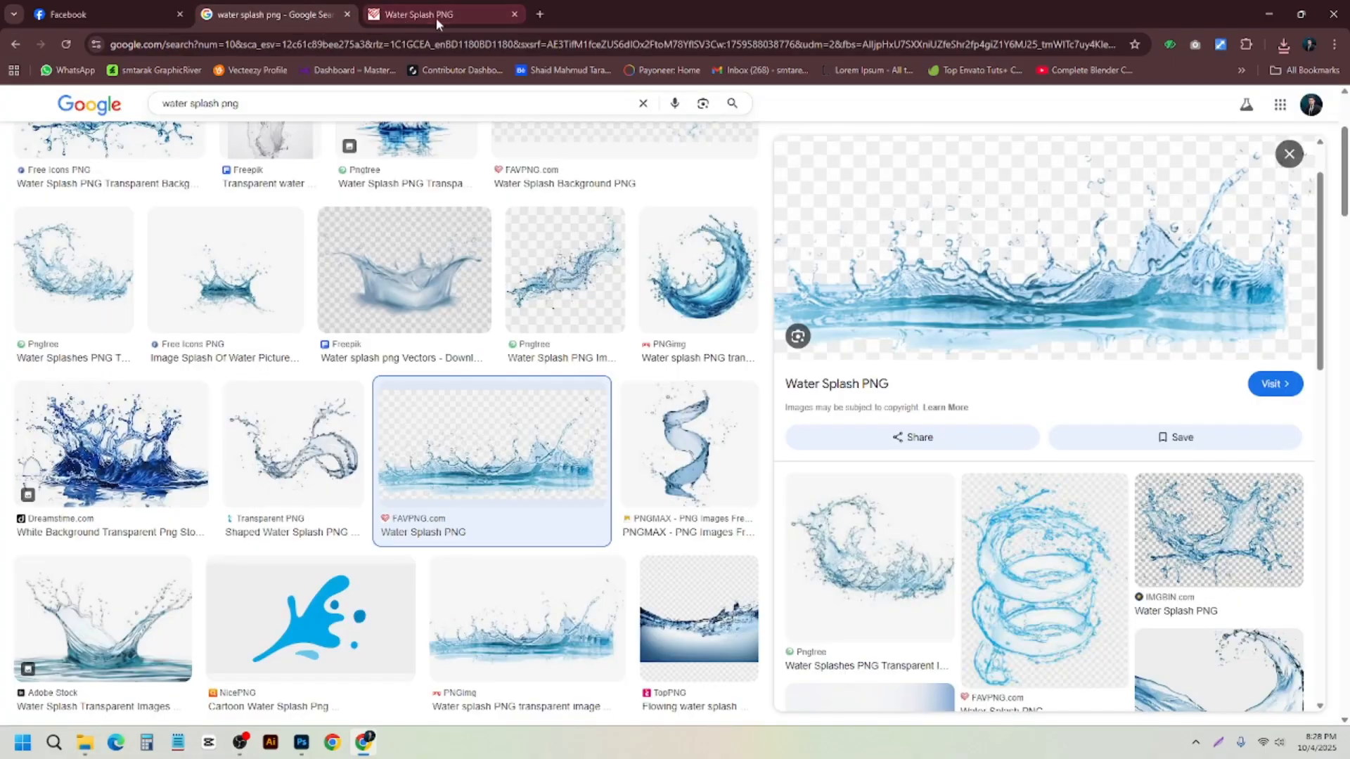
left_click(514, 14)
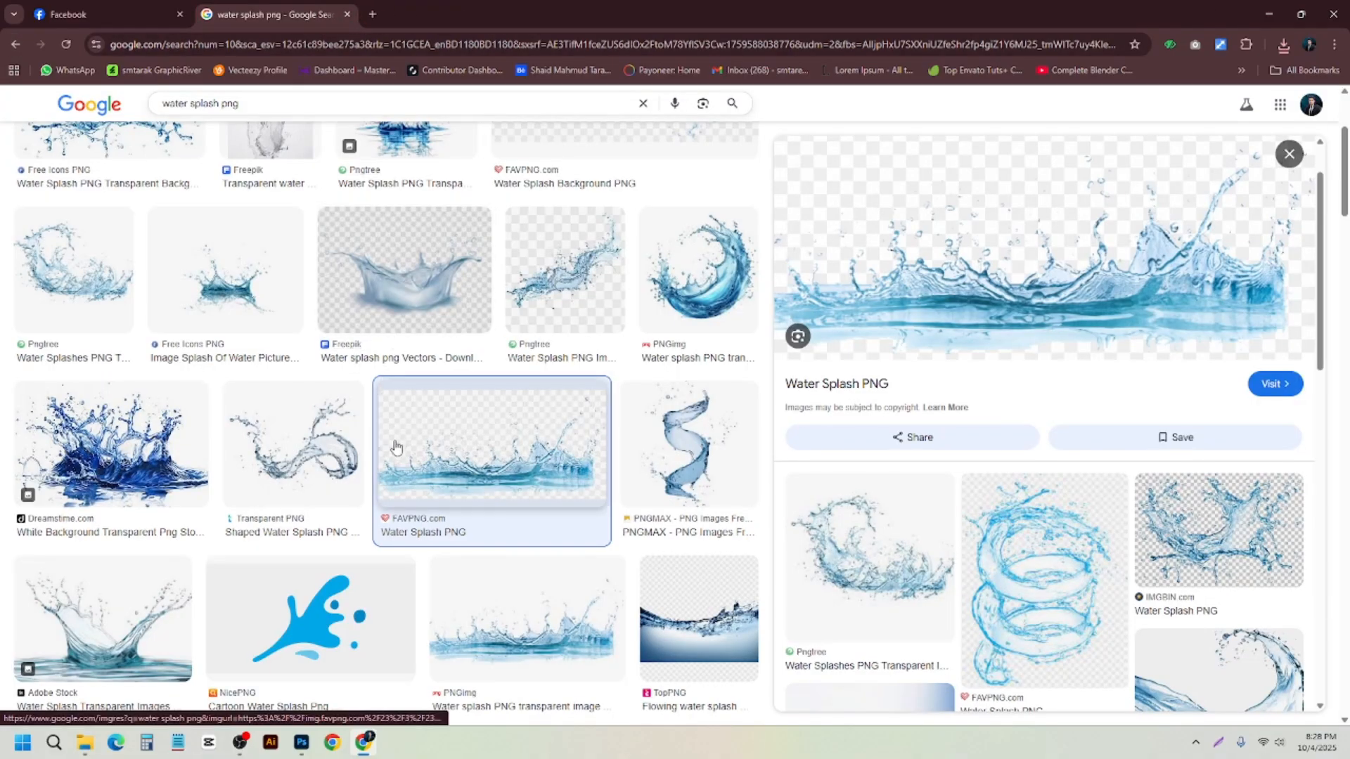
- Look through the water splash PNG image results for another suitable splash picture
scroll(337, 424, "down", 8)
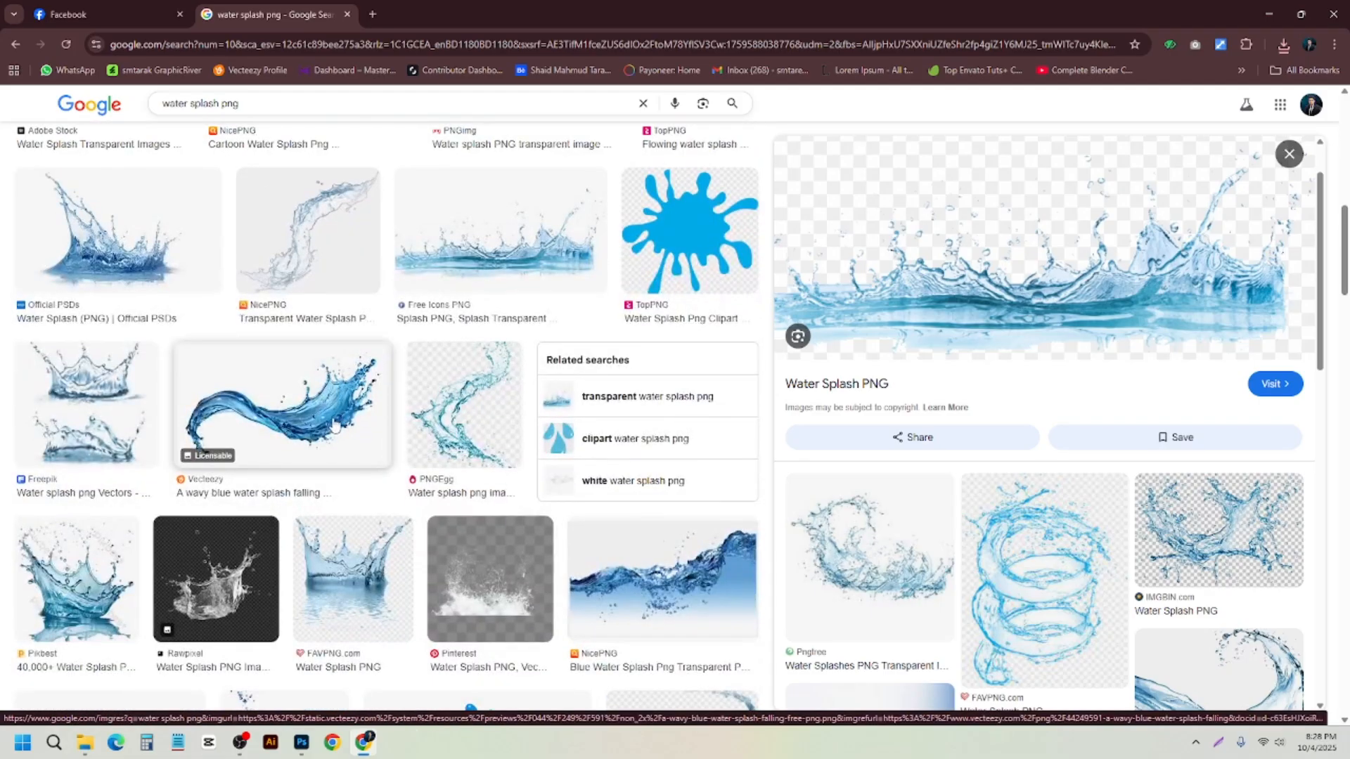
scroll(336, 427, "down", 10)
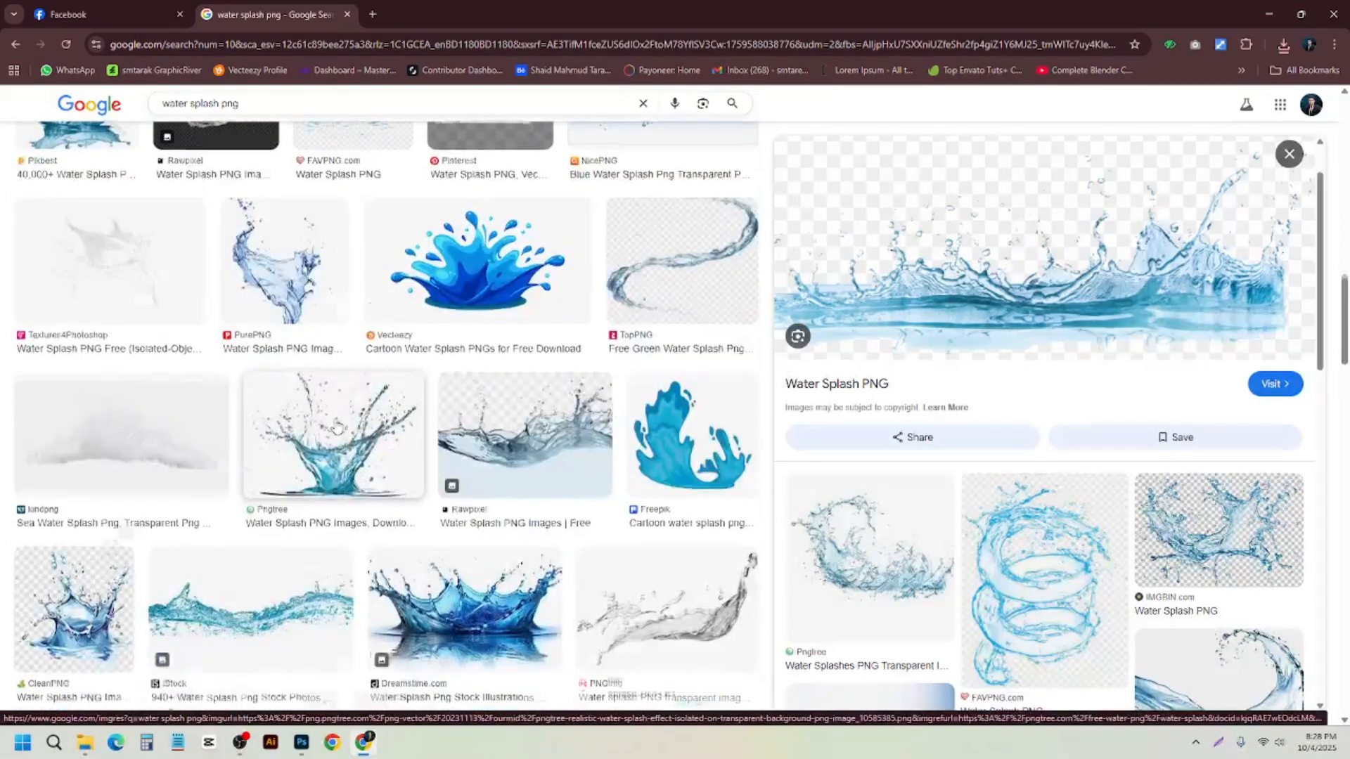
scroll(337, 428, "down", 3)
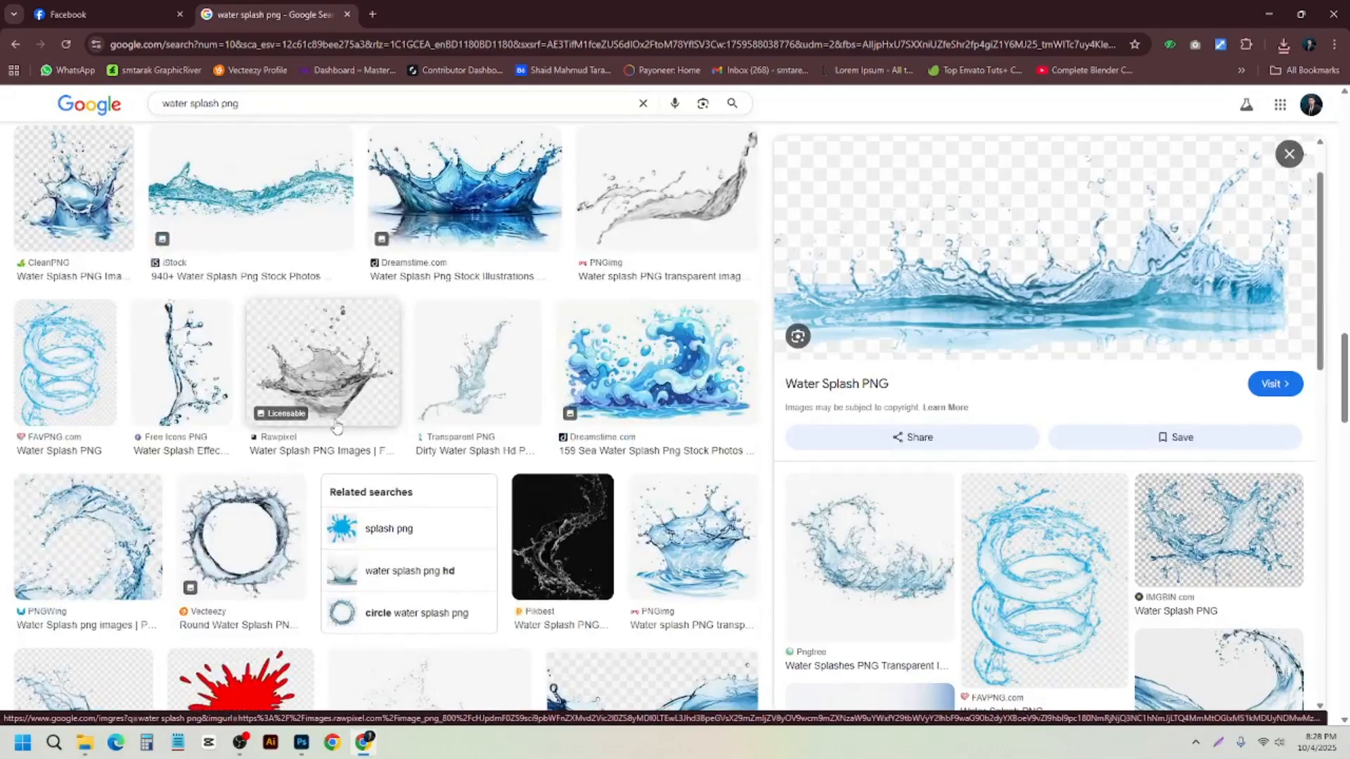
scroll(338, 427, "up", 10)
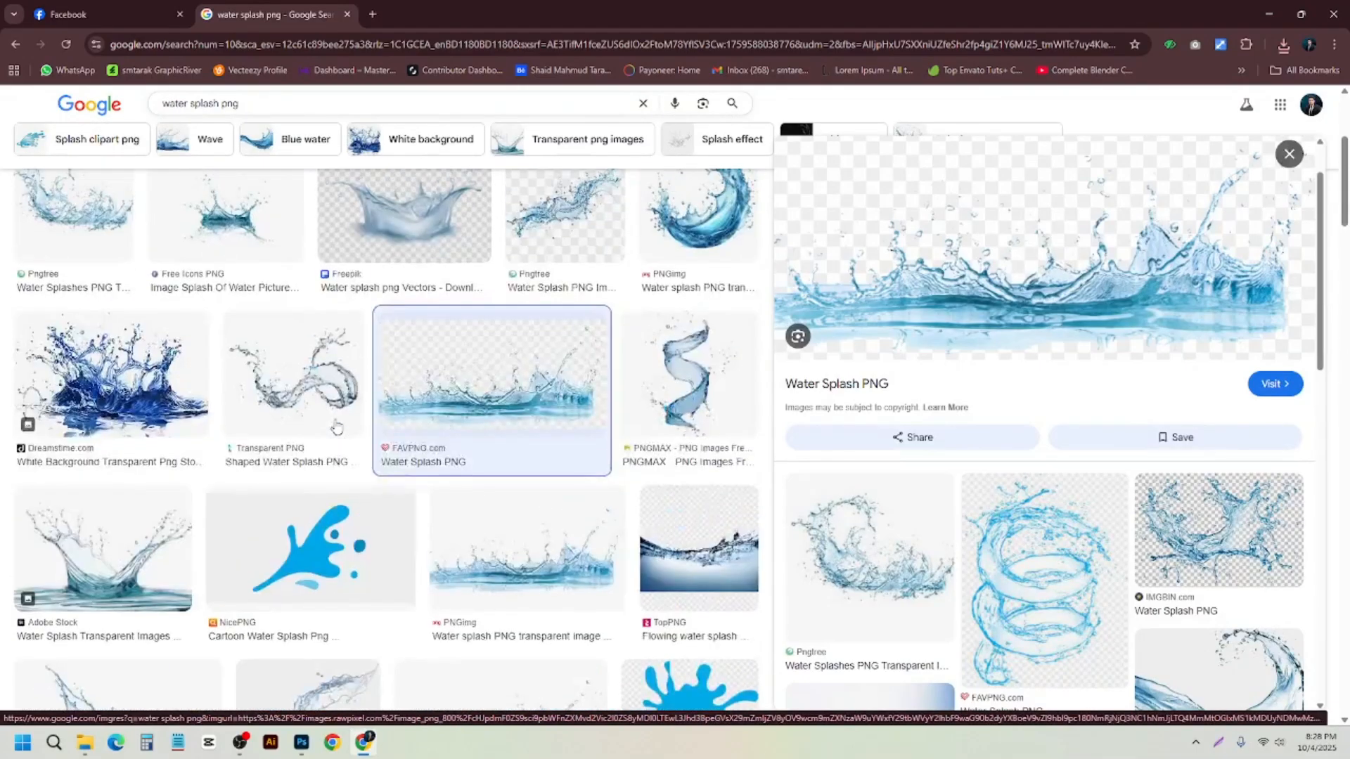
scroll(338, 426, "up", 4)
scroll(340, 424, "down", 4)
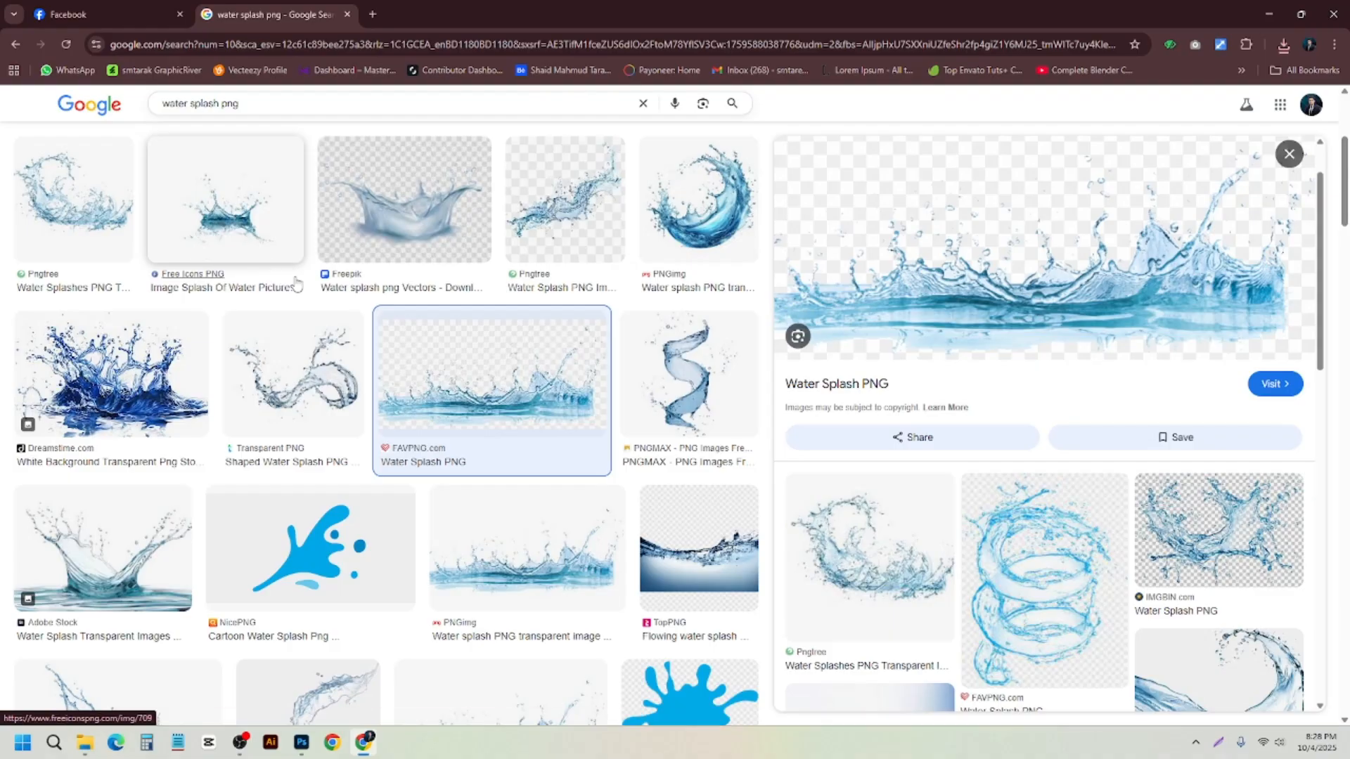
scroll(309, 324, "up", 4)
scroll(309, 320, "down", 10)
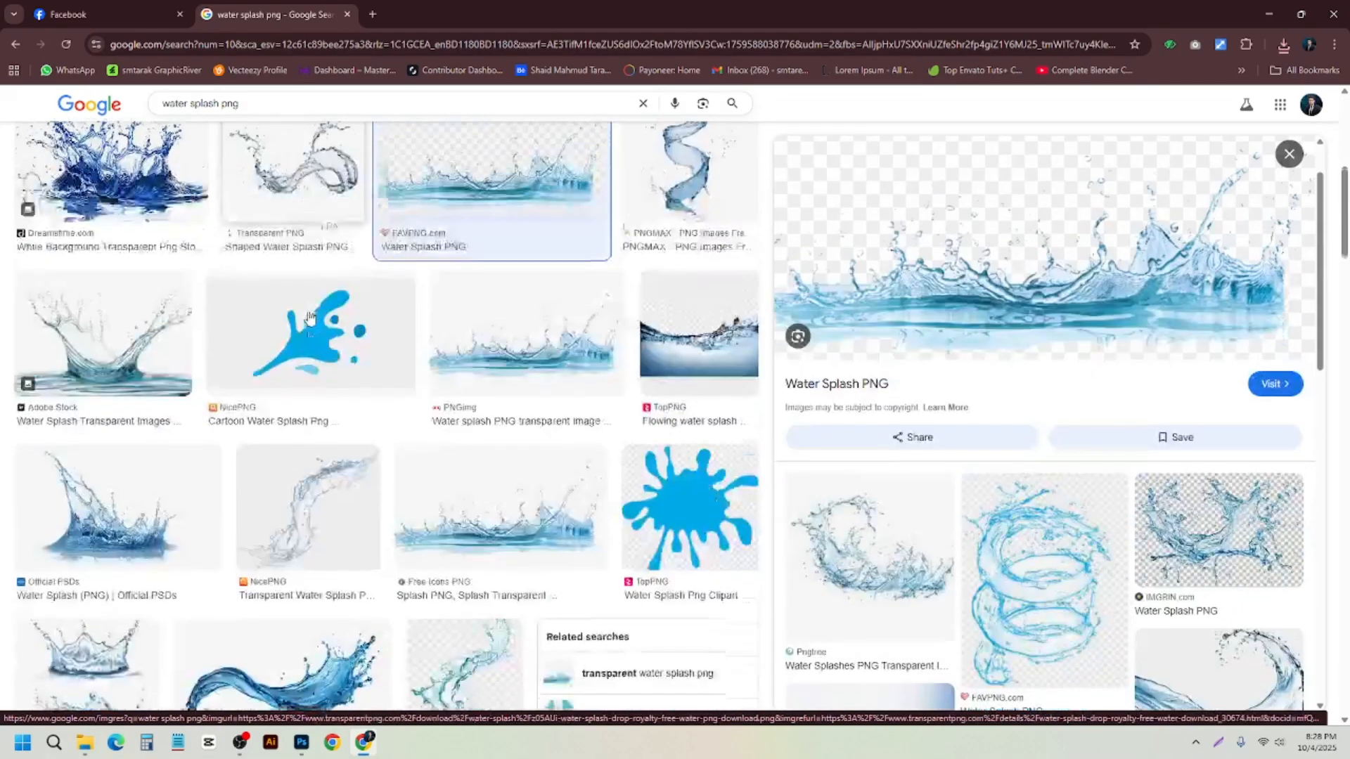
scroll(316, 320, "up", 2)
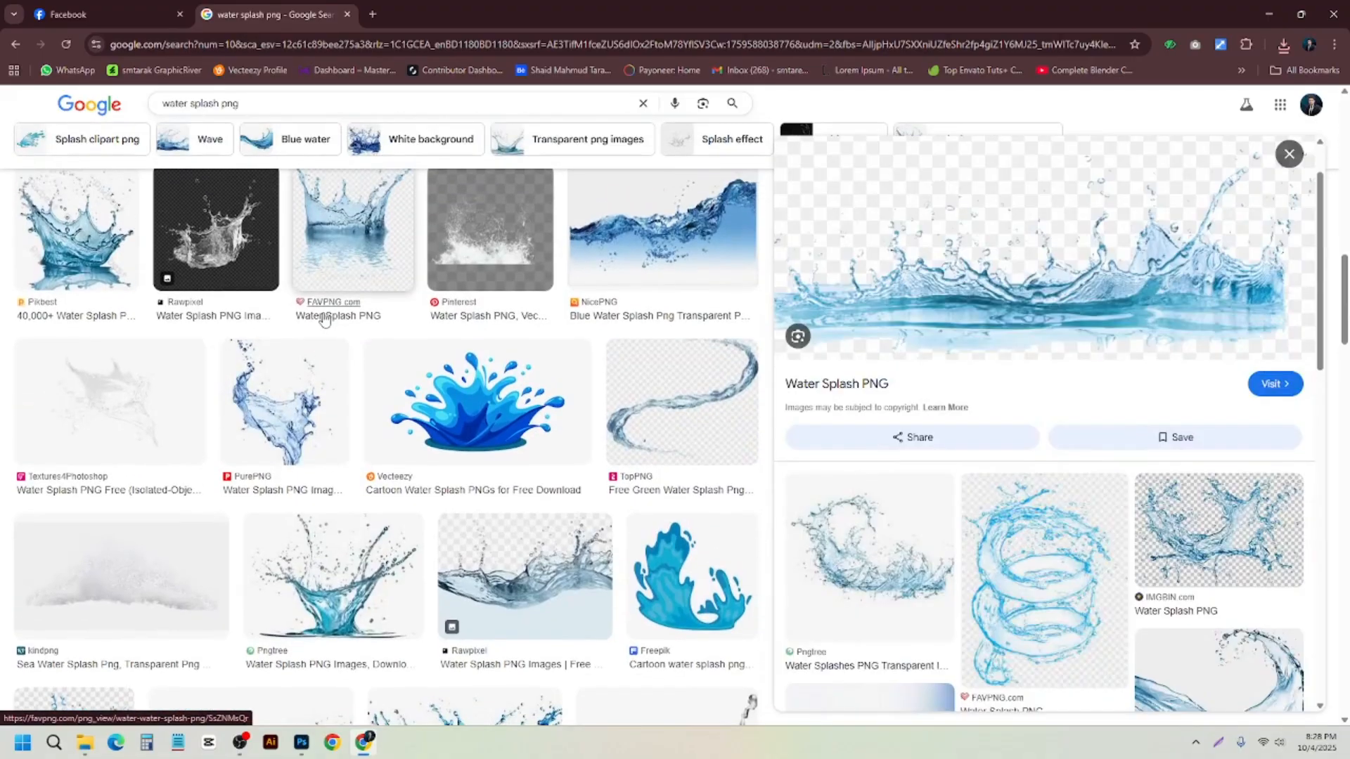
scroll(323, 323, "up", 2)
scroll(320, 330, "down", 6)
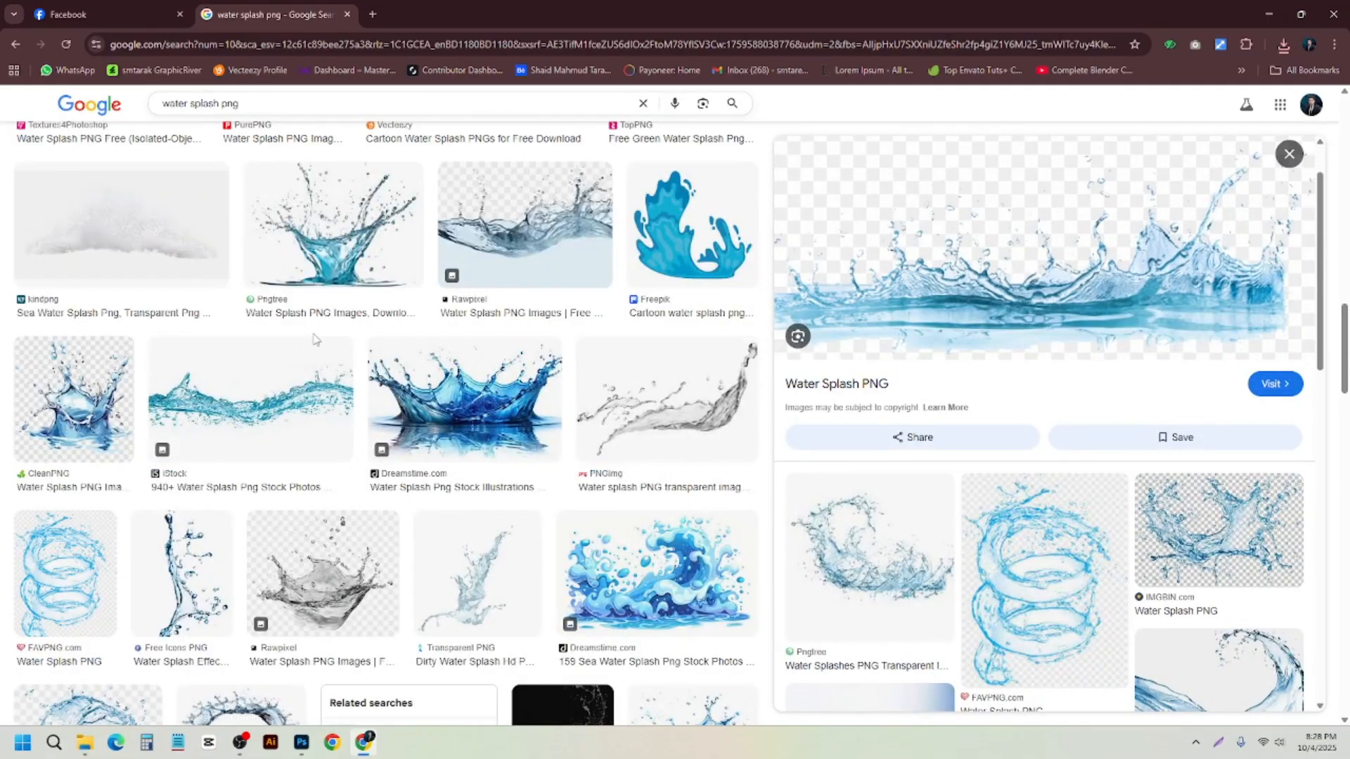
scroll(310, 365, "down", 5)
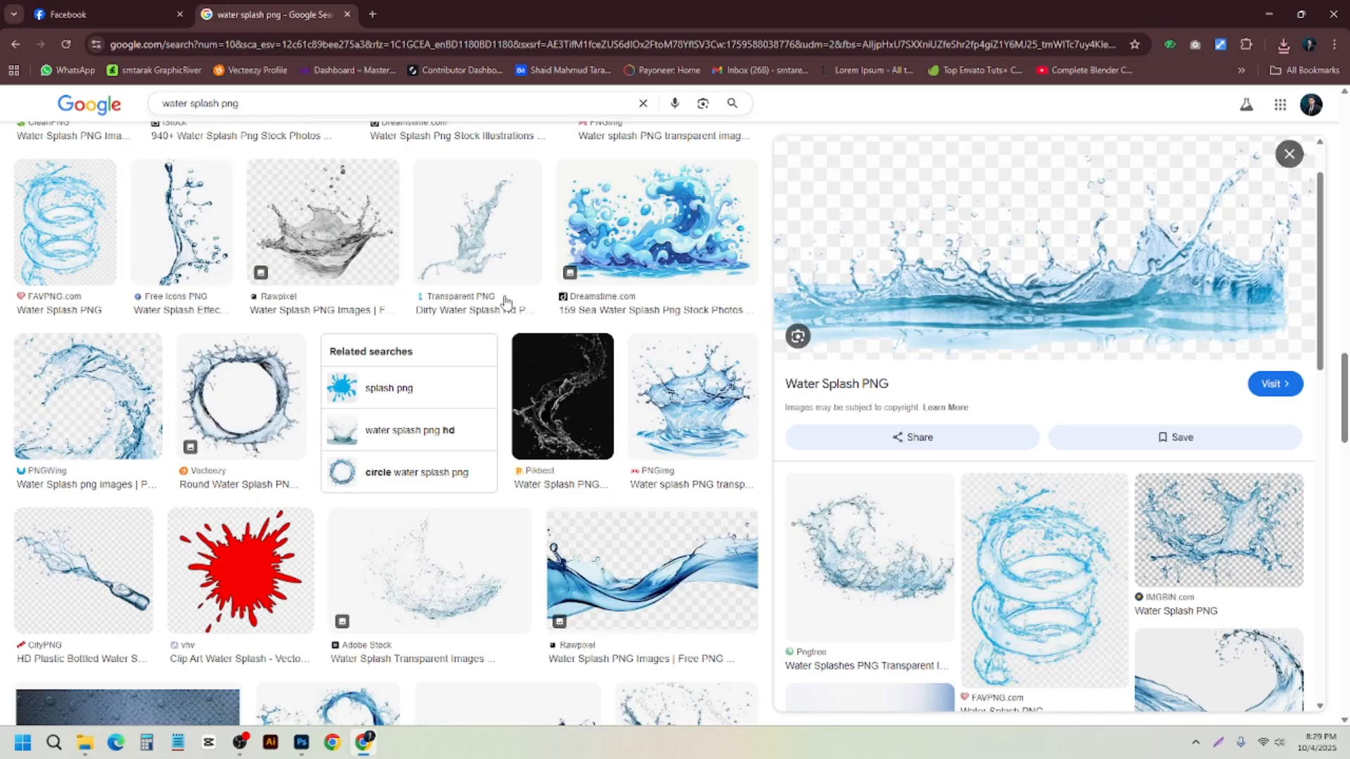
scroll(242, 458, "down", 8)
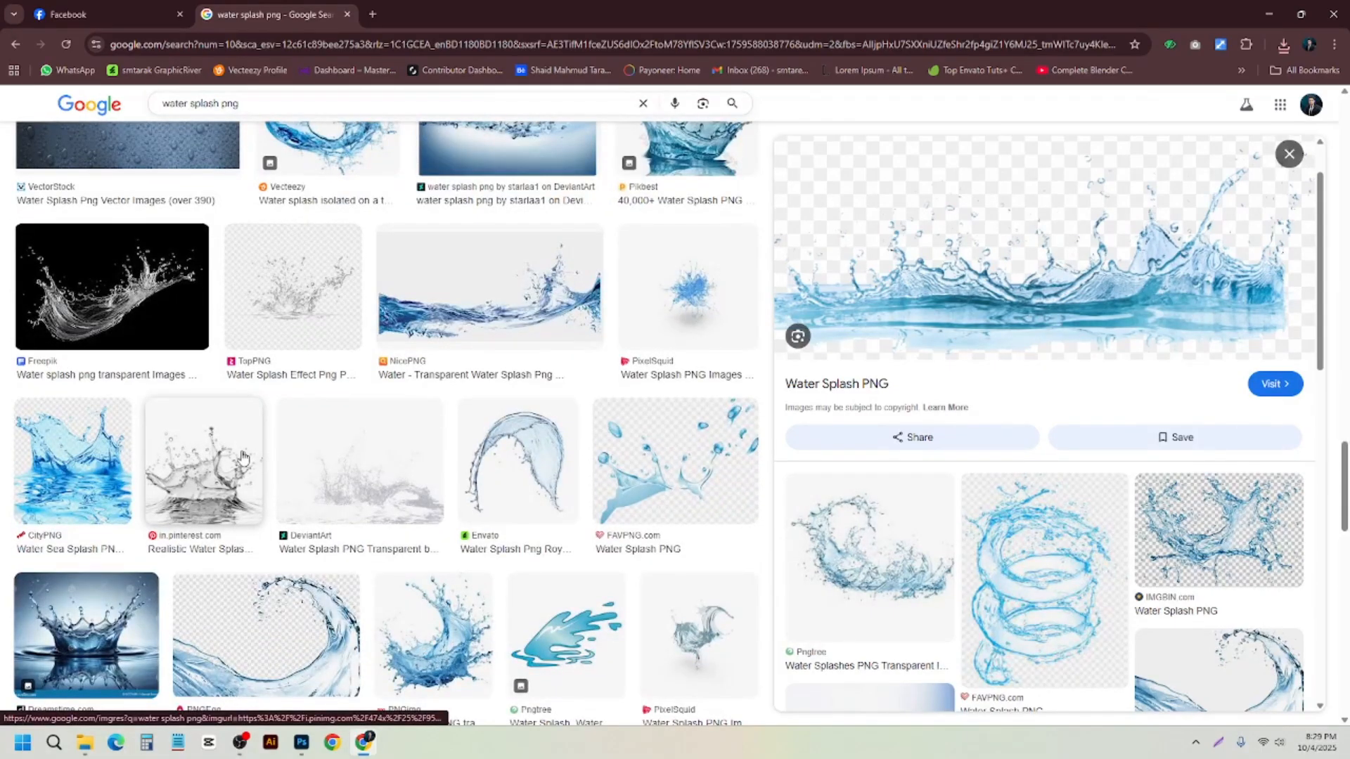
scroll(242, 457, "down", 5)
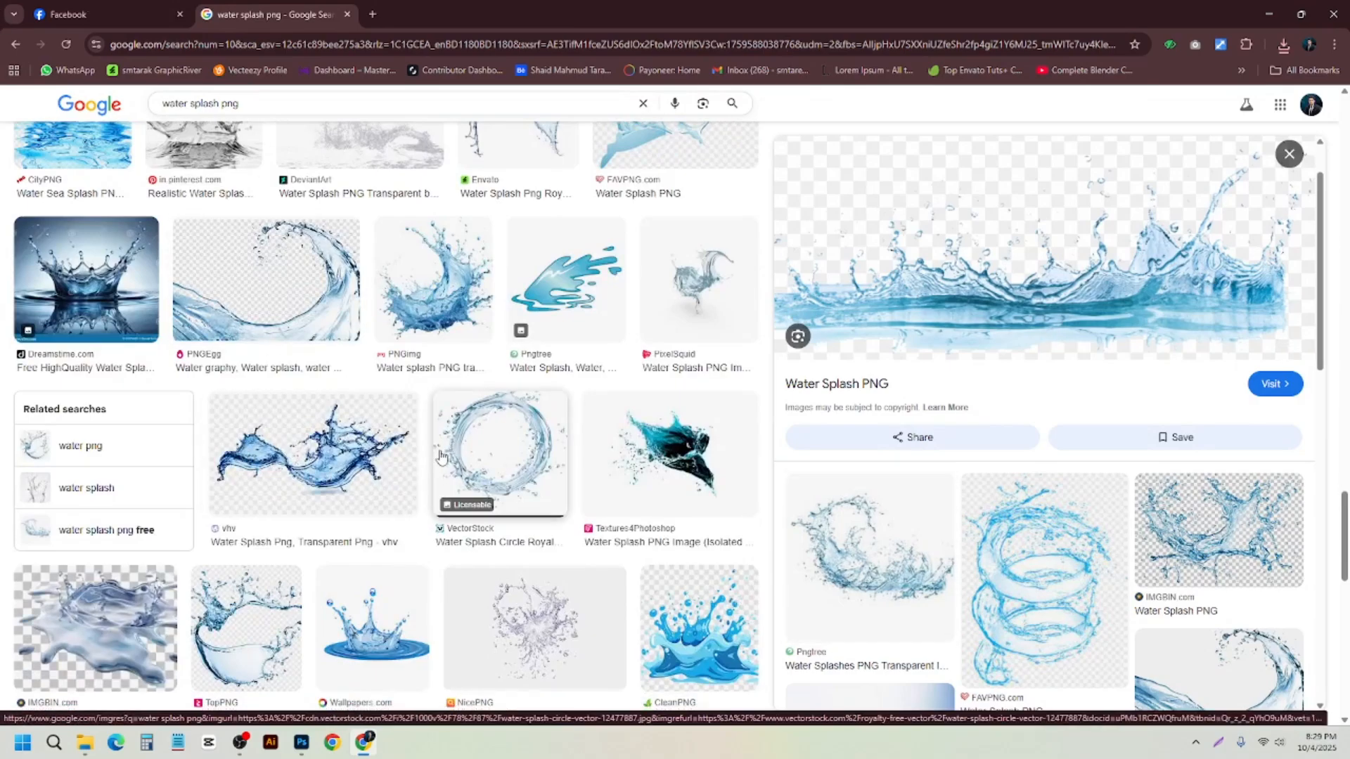
scroll(441, 455, "down", 10)
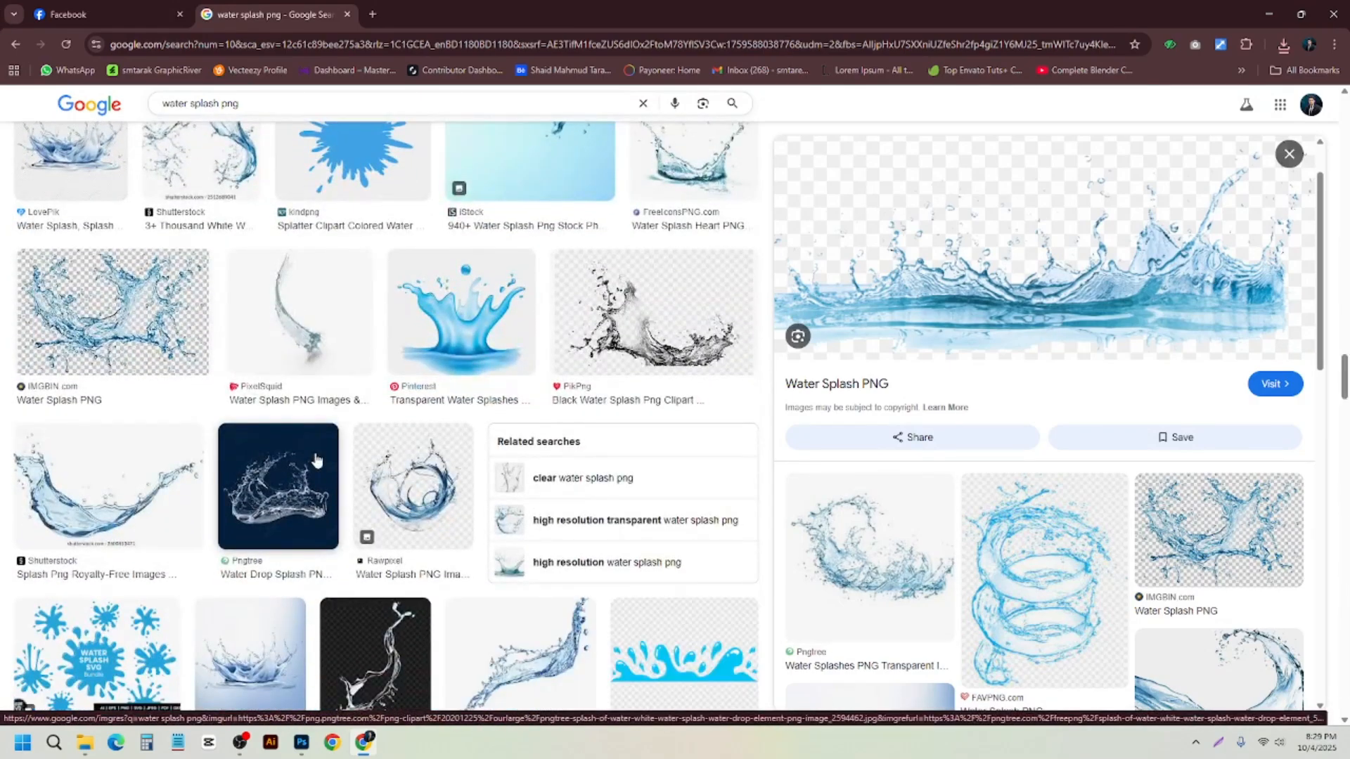
scroll(316, 460, "up", 2)
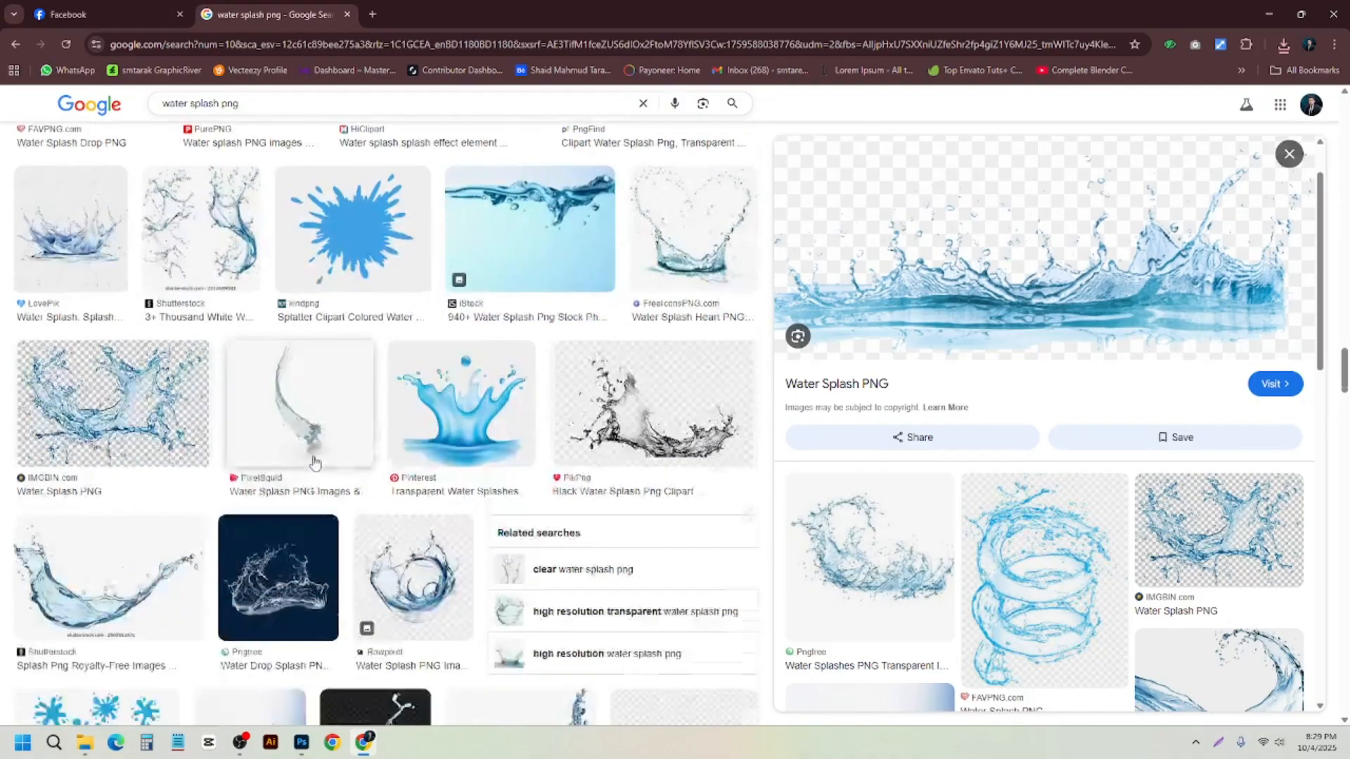
scroll(314, 461, "down", 8)
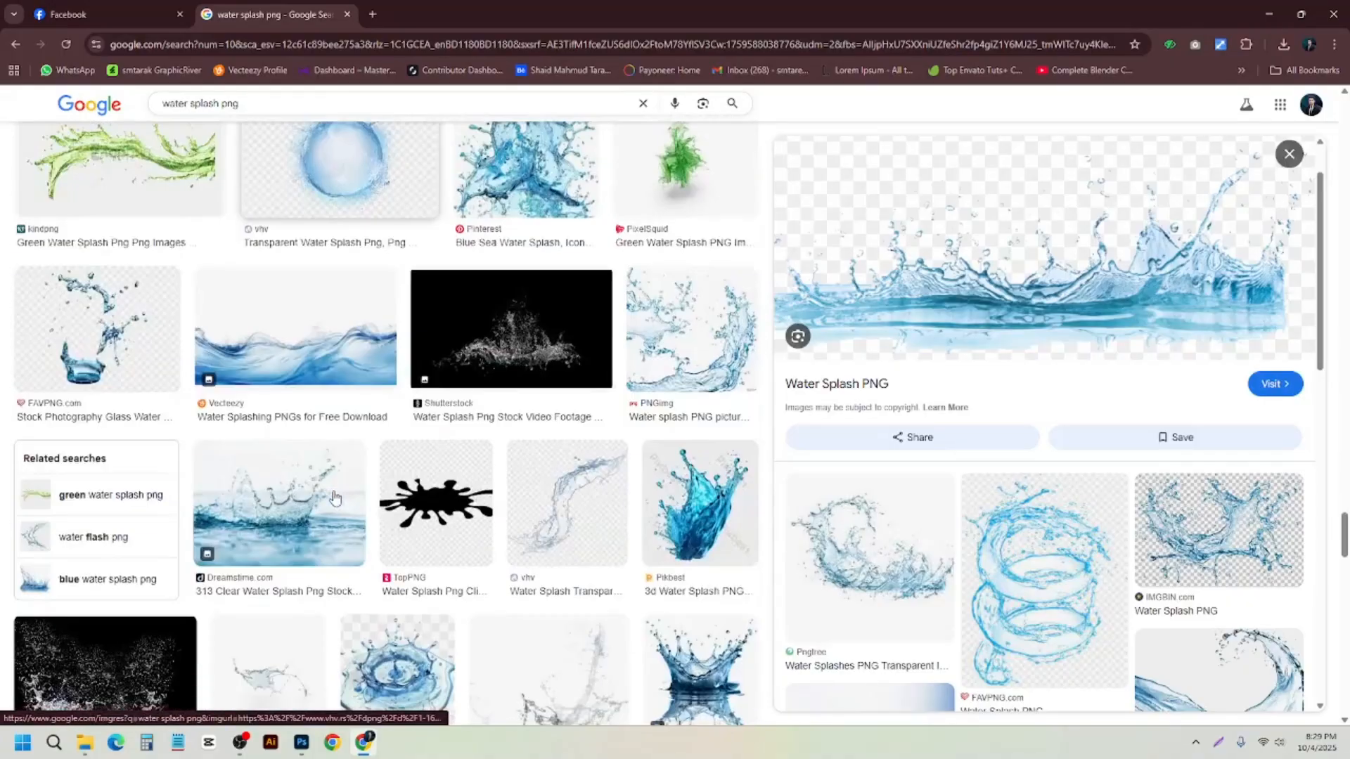
scroll(334, 497, "down", 6)
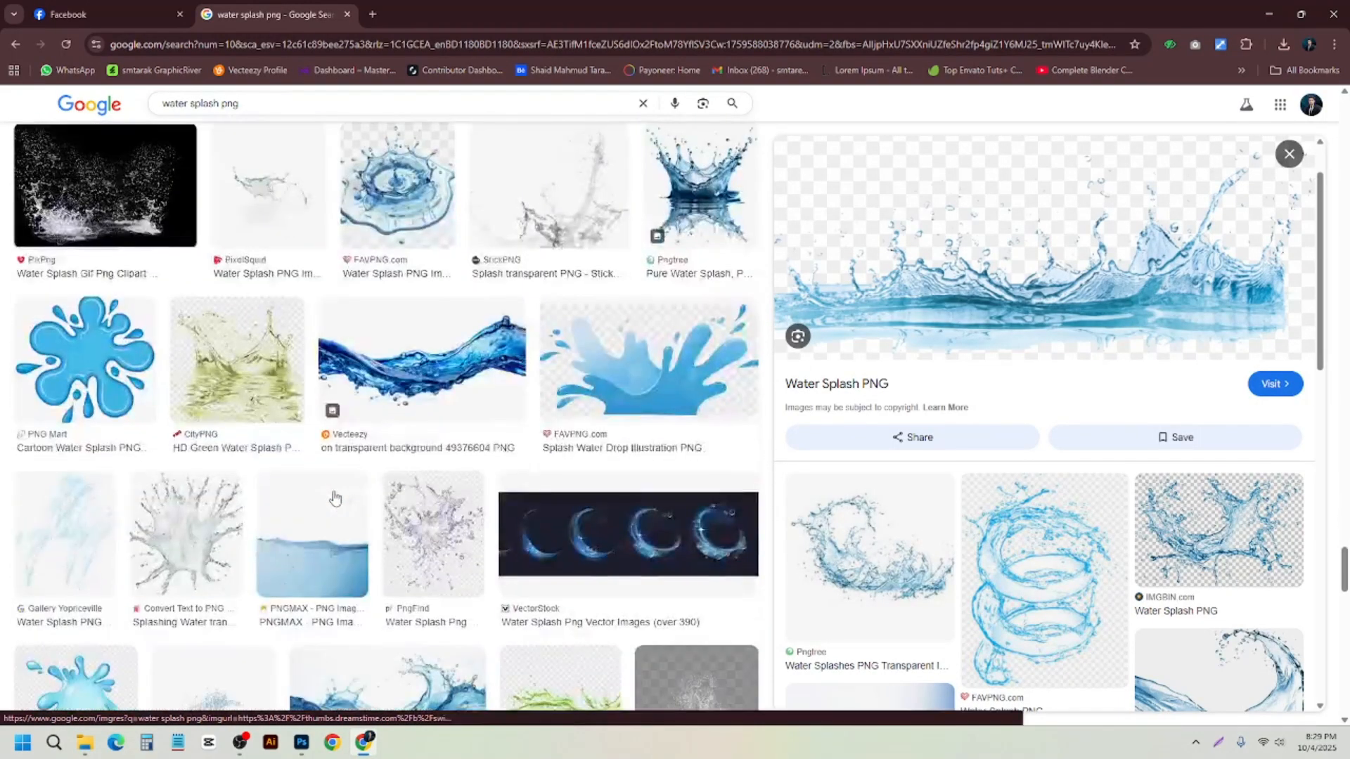
scroll(335, 497, "down", 2)
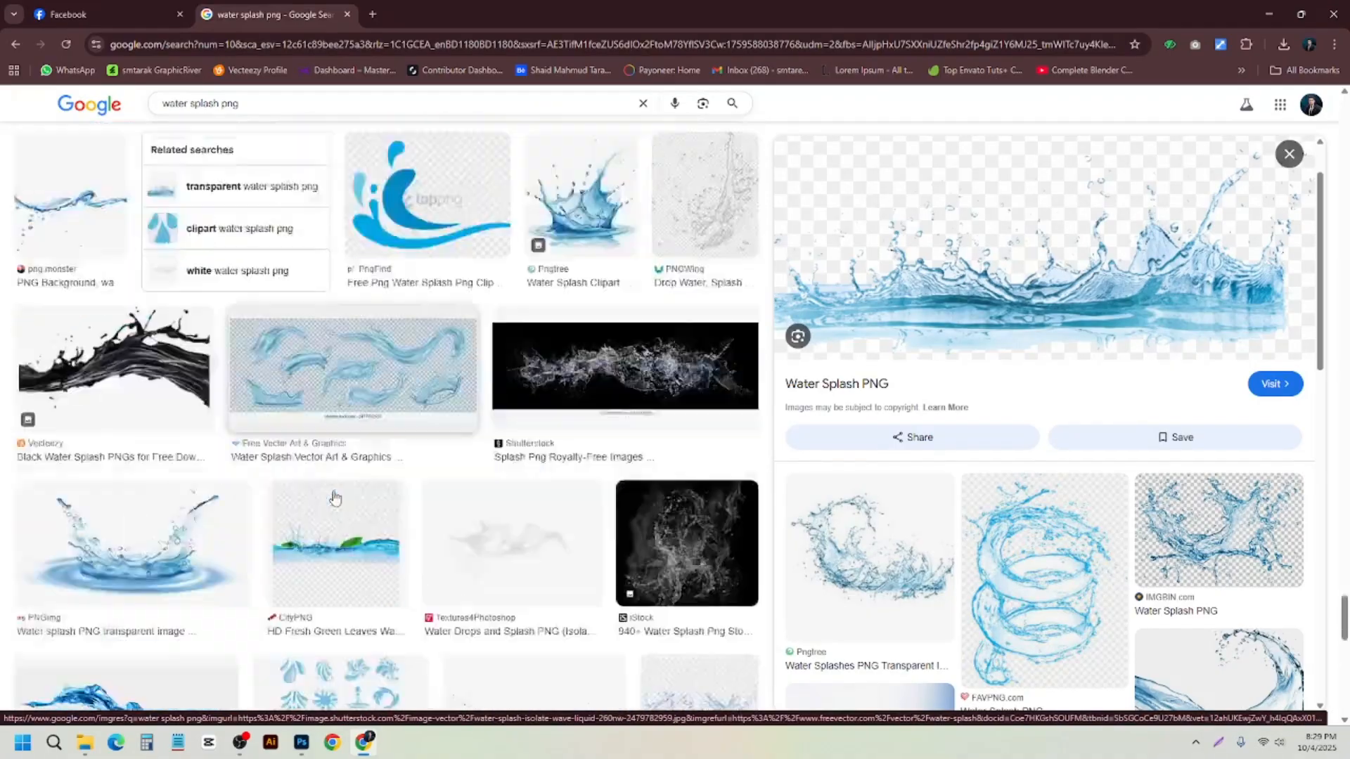
scroll(334, 497, "down", 1)
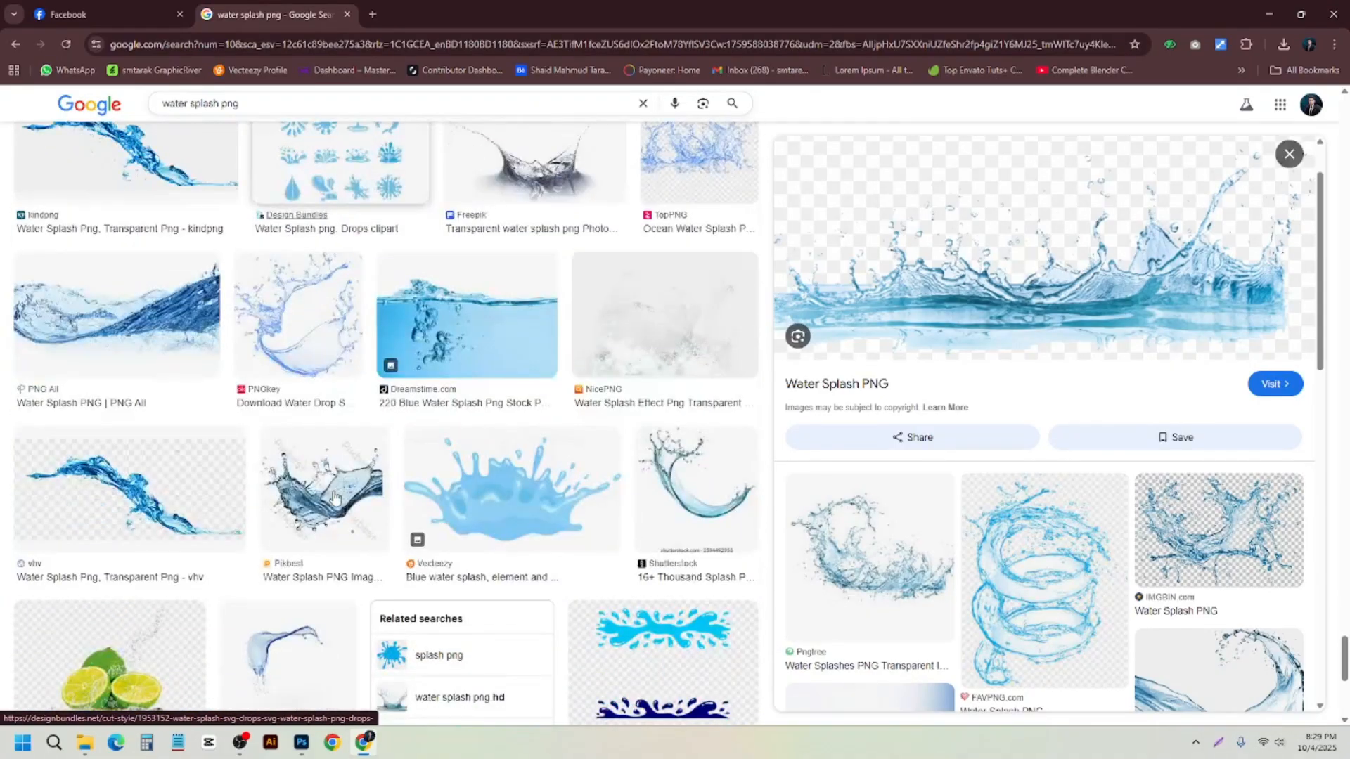
scroll(334, 497, "up", 3)
scroll(335, 497, "down", 6)
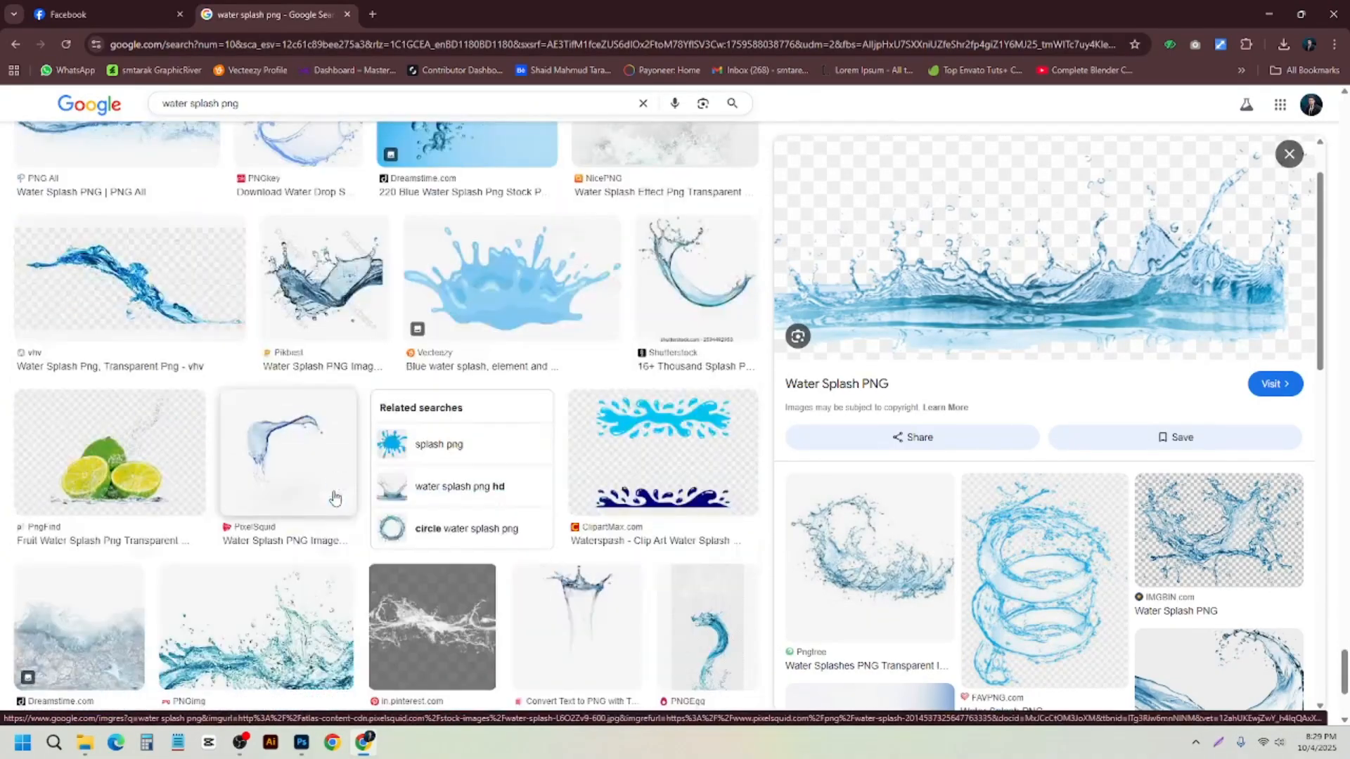
scroll(335, 497, "down", 4)
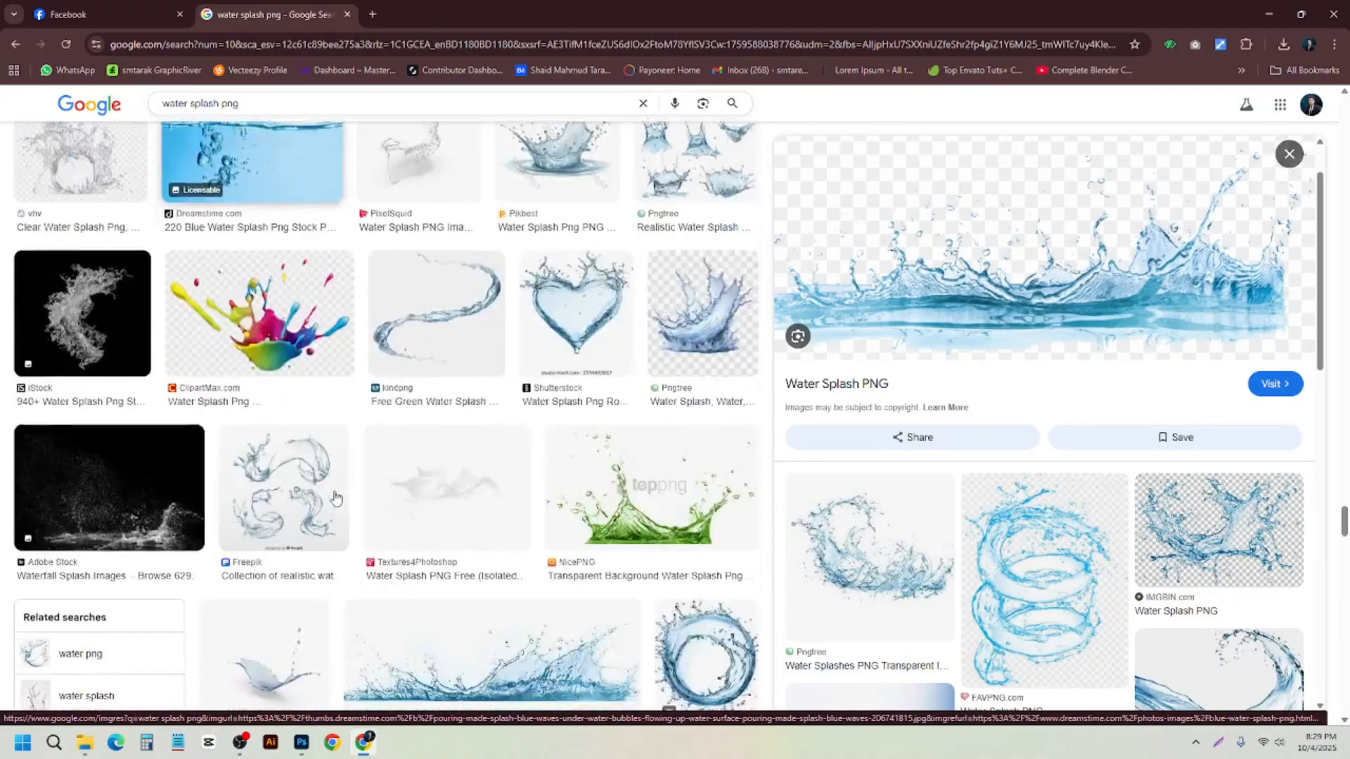
scroll(335, 497, "down", 3)
scroll(335, 497, "up", 3)
scroll(335, 497, "down", 4)
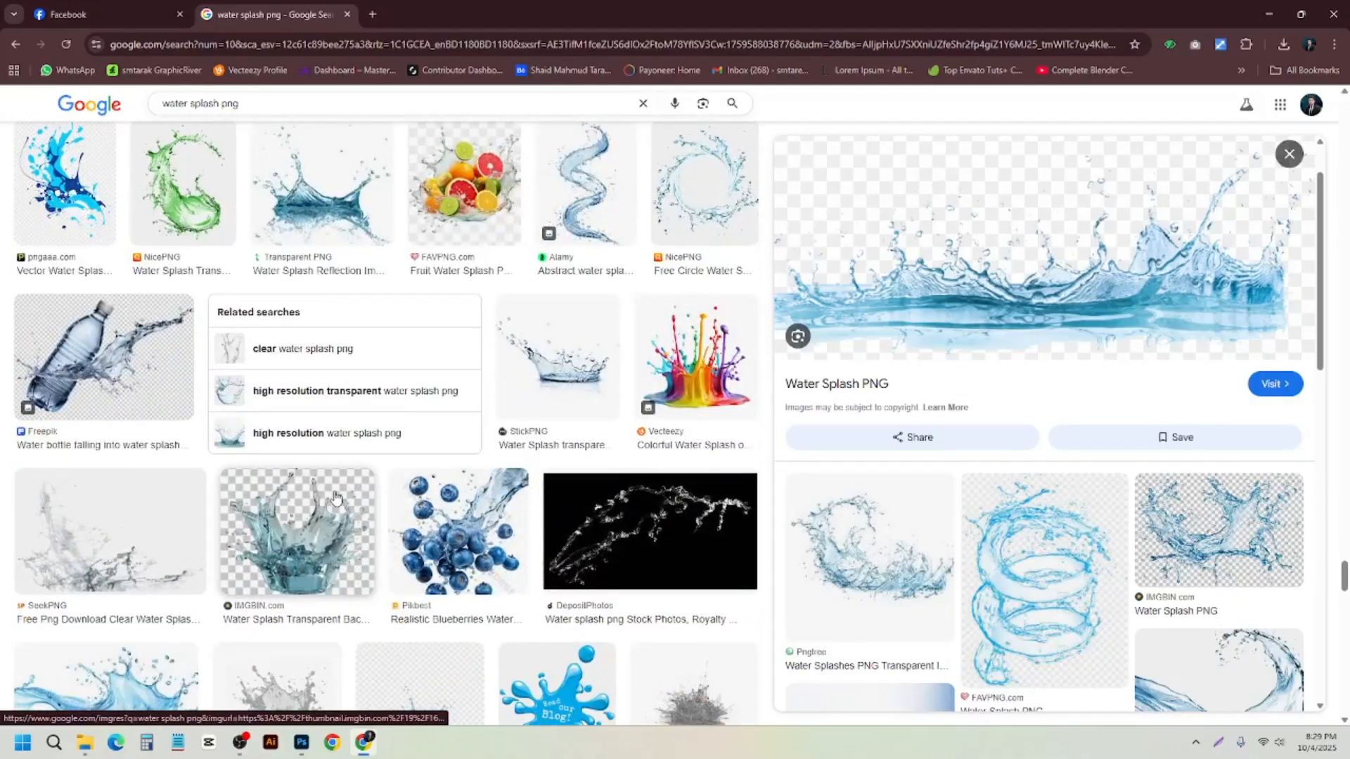
scroll(334, 497, "down", 8)
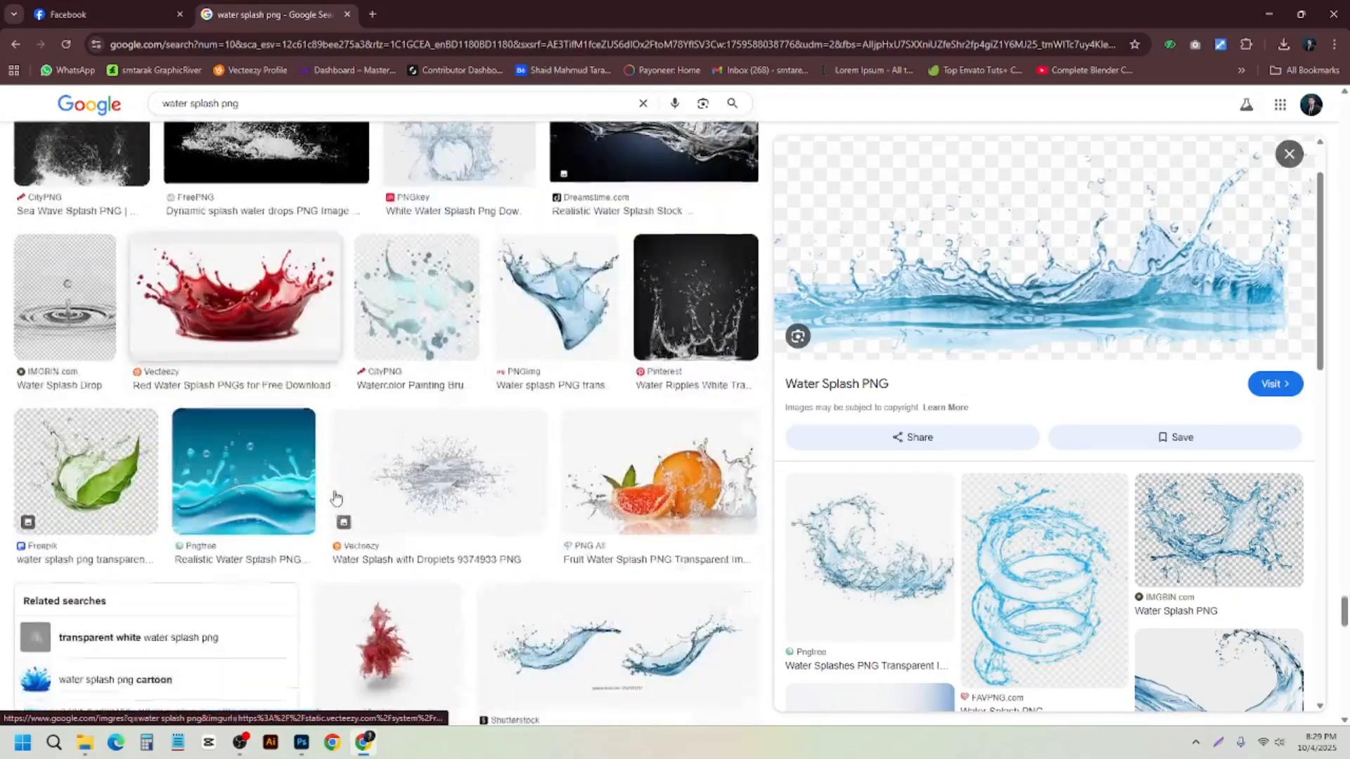
scroll(335, 497, "down", 15)
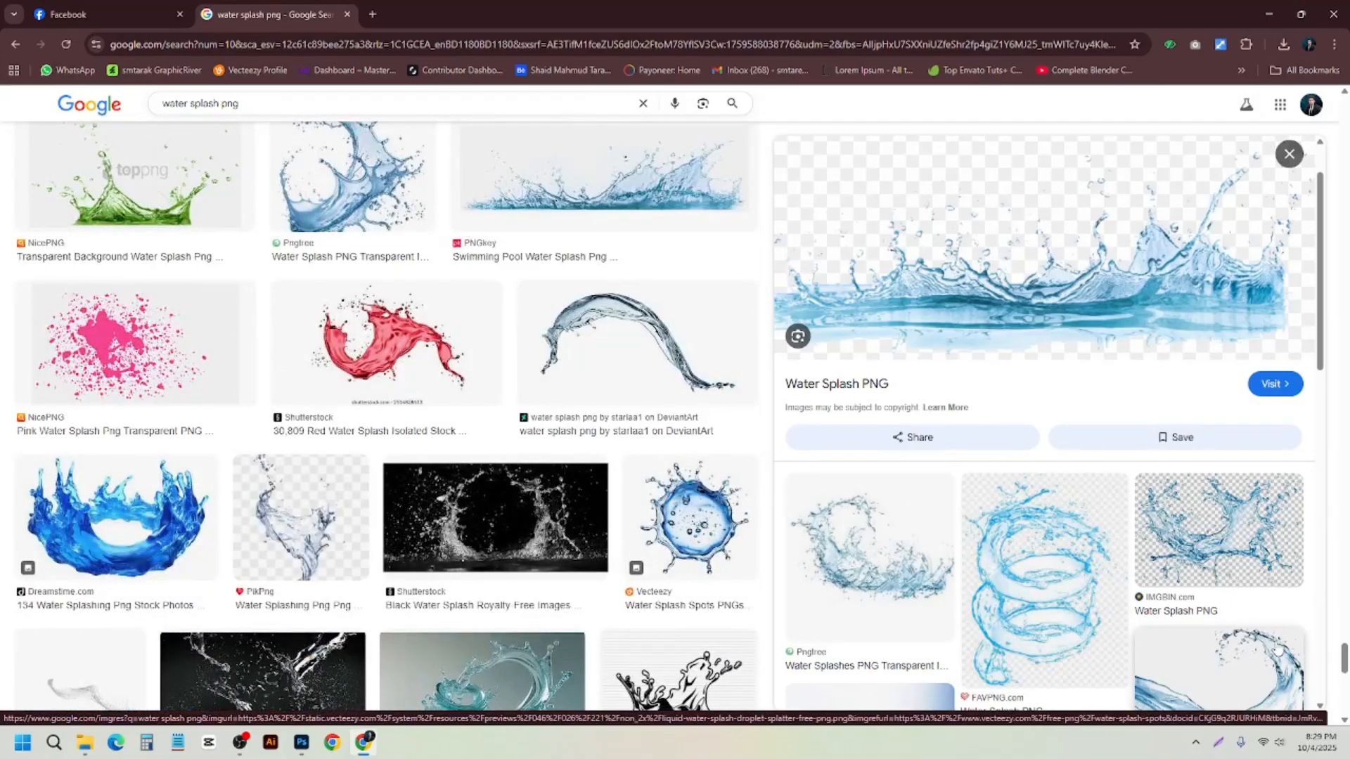
- Preview the blue Water Splash (PNG) result from Official PSDs near the start of the results and visit its source page
left_click_drag(1344, 658, 1344, 116)
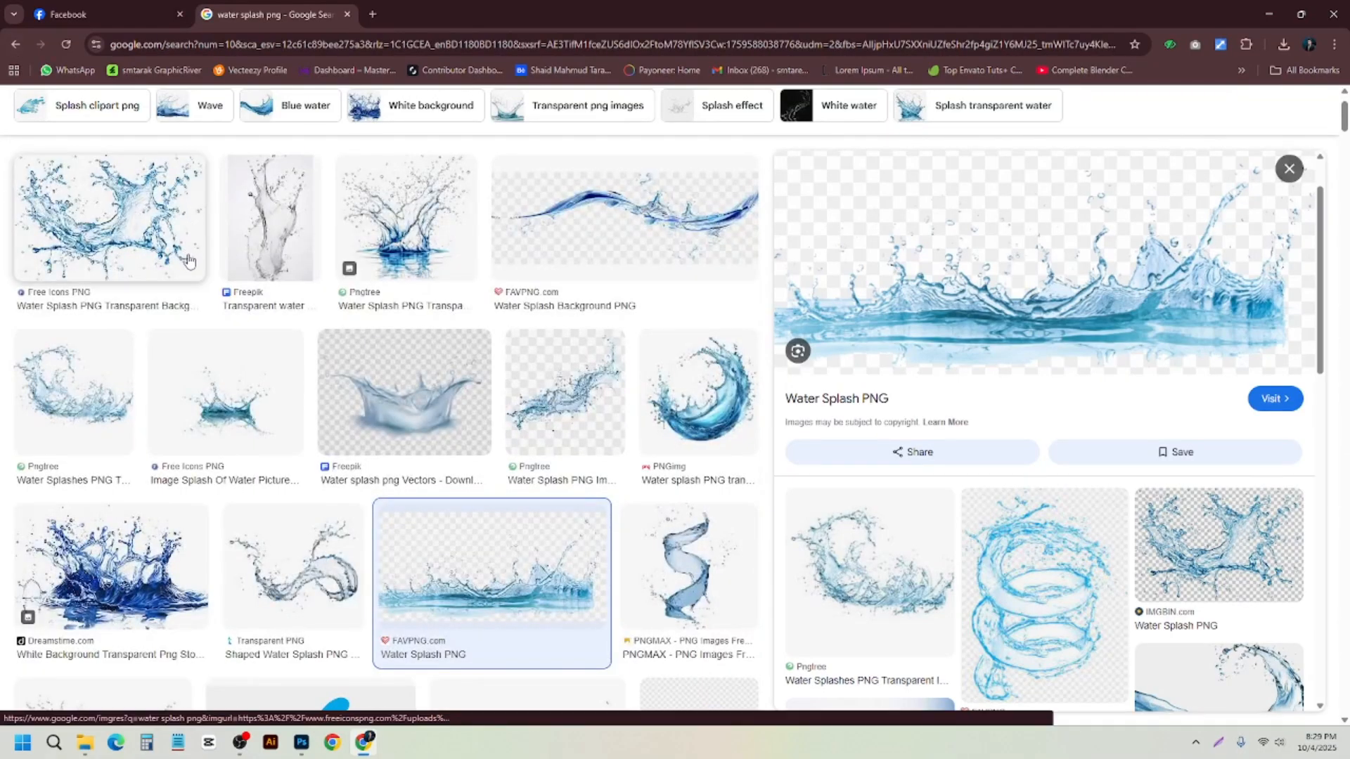
scroll(190, 260, "up", 2)
scroll(235, 329, "down", 5)
scroll(287, 362, "down", 5)
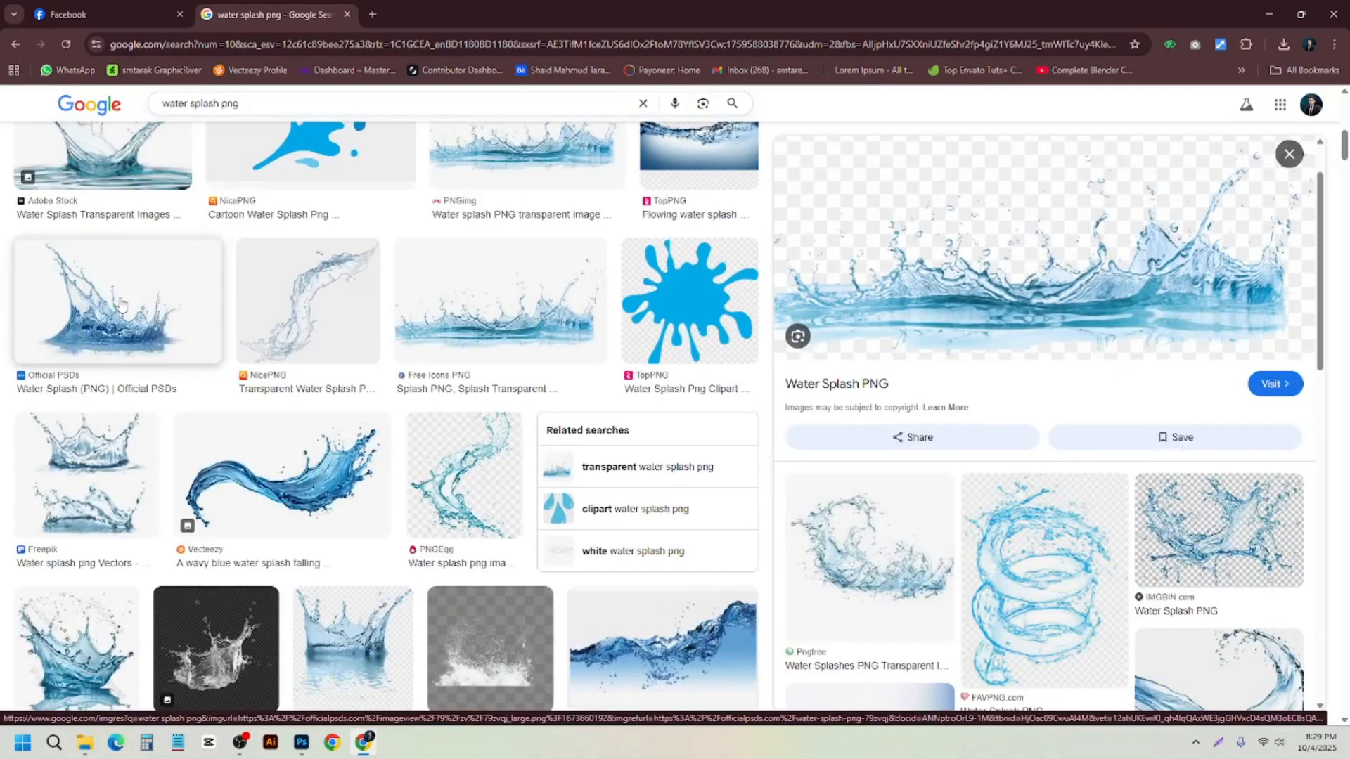
scroll(121, 304, "down", 3)
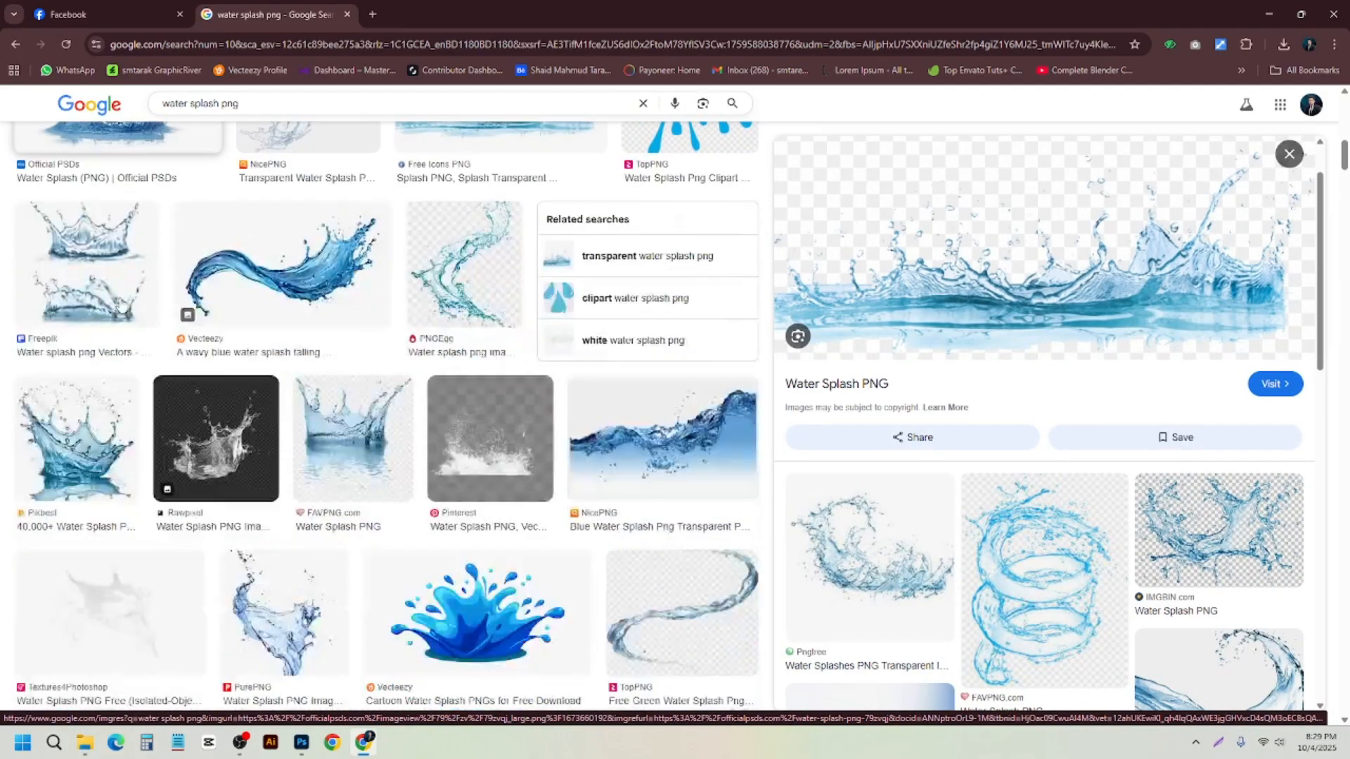
scroll(121, 303, "up", 3)
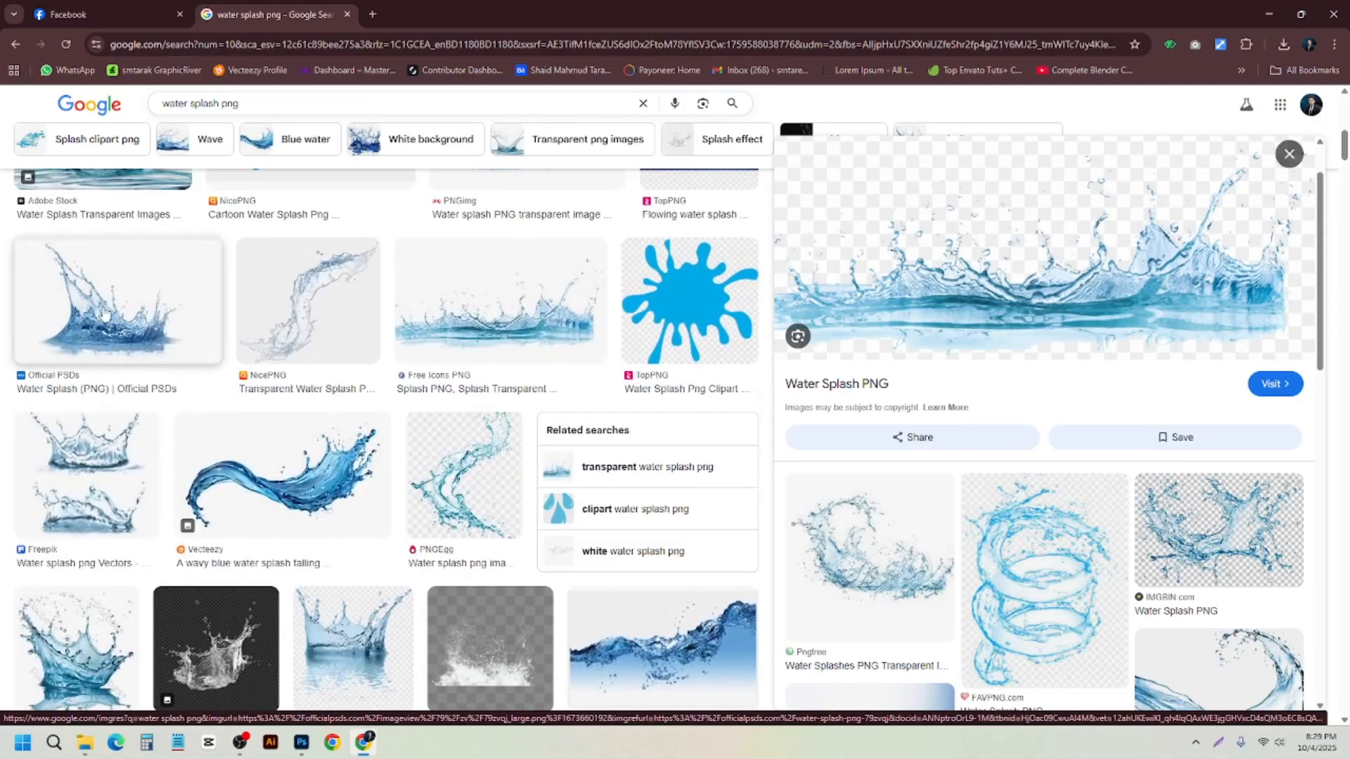
left_click(102, 310)
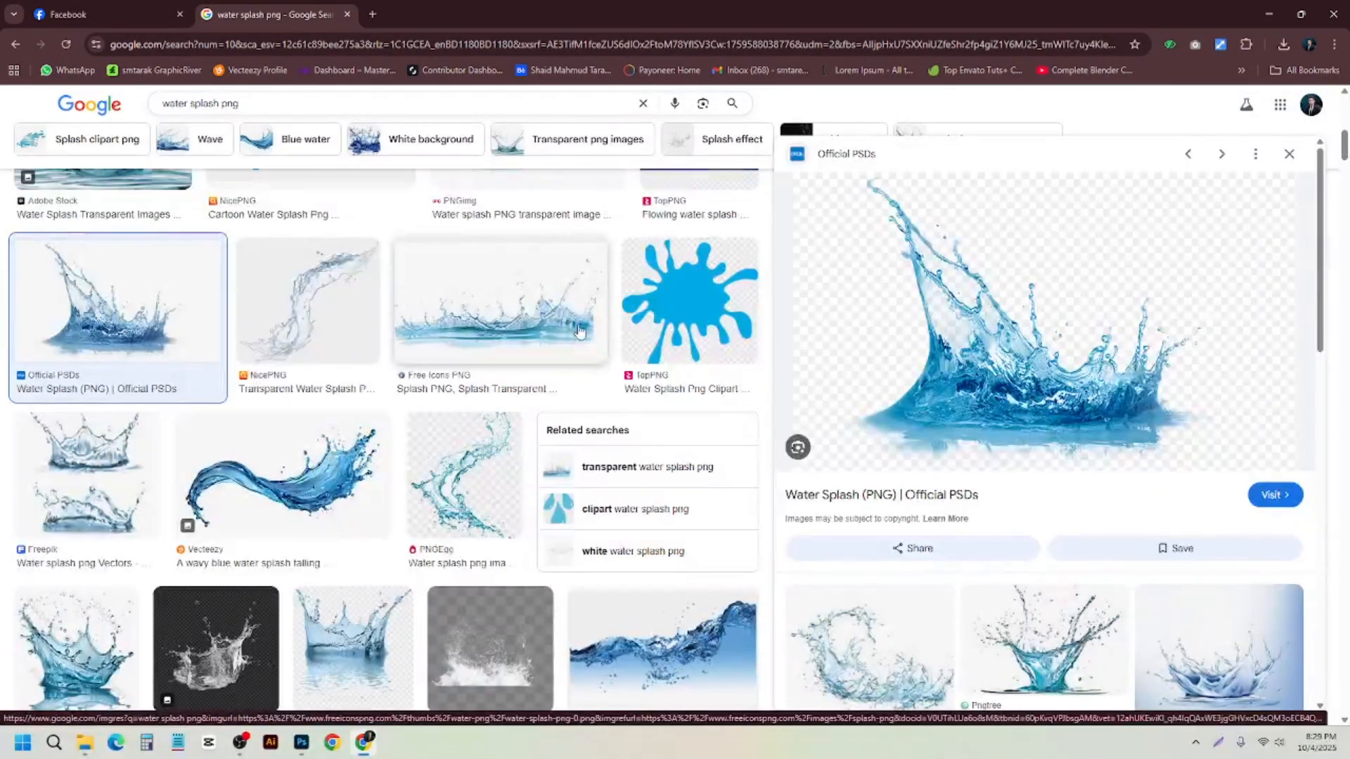
left_click(1289, 494)
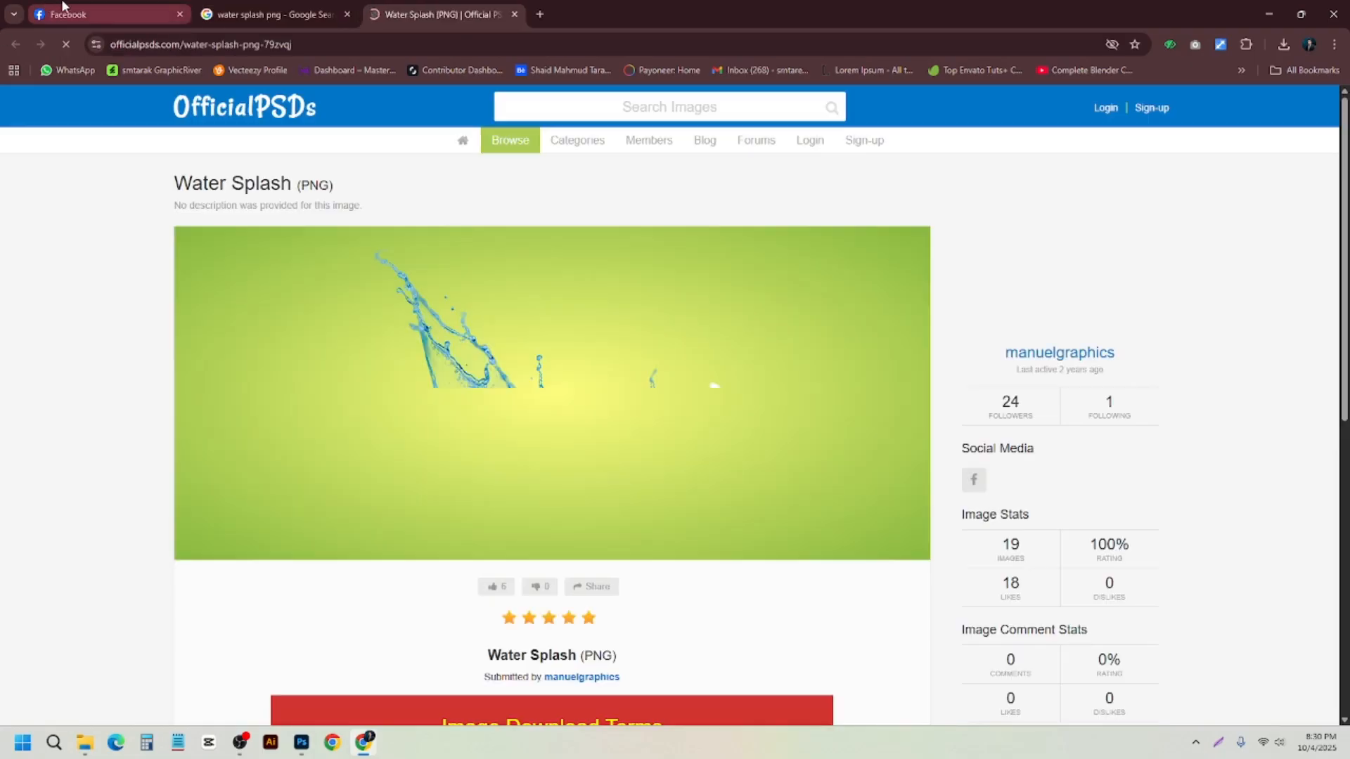
- Agree to the image download terms on OfficialPSDs and download the Water Splash PNG
scroll(705, 518, "down", 3)
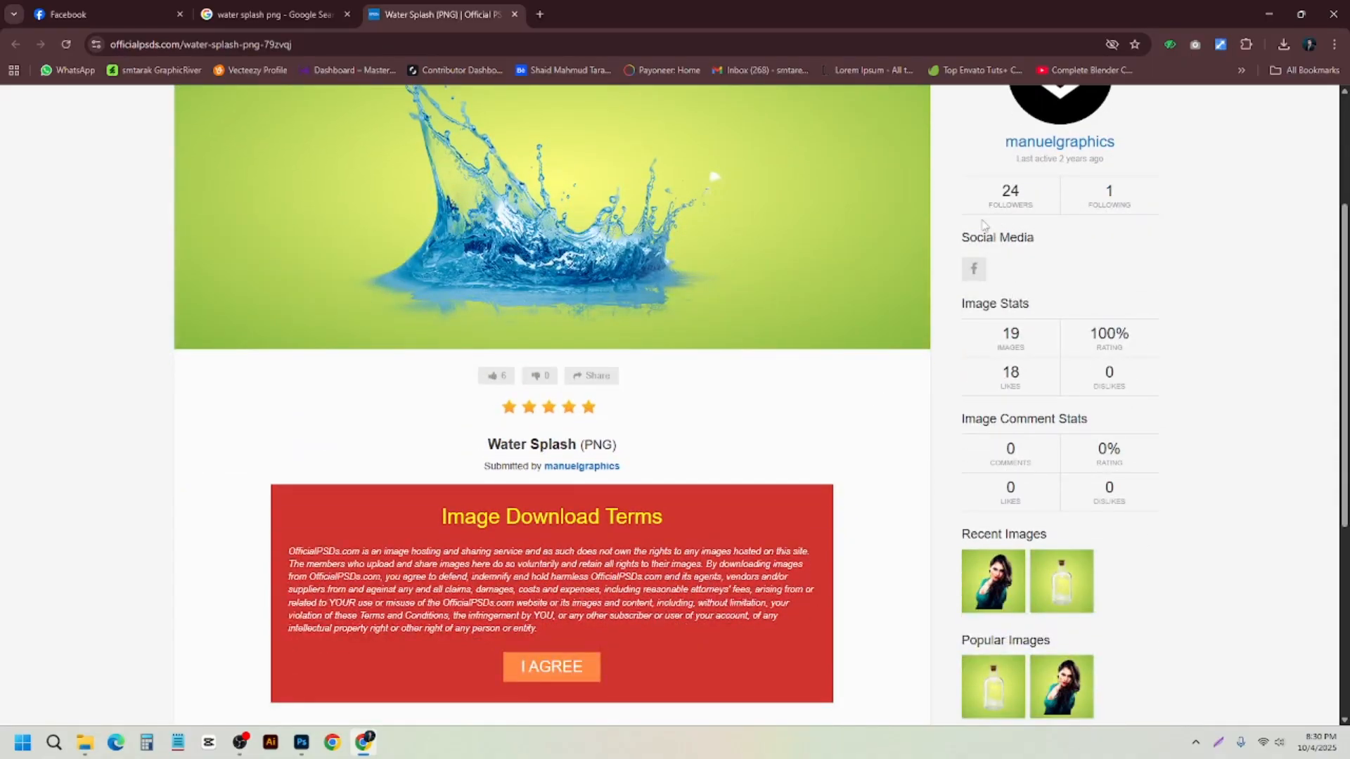
scroll(703, 295, "down", 2)
scroll(379, 351, "up", 3)
scroll(379, 355, "down", 6)
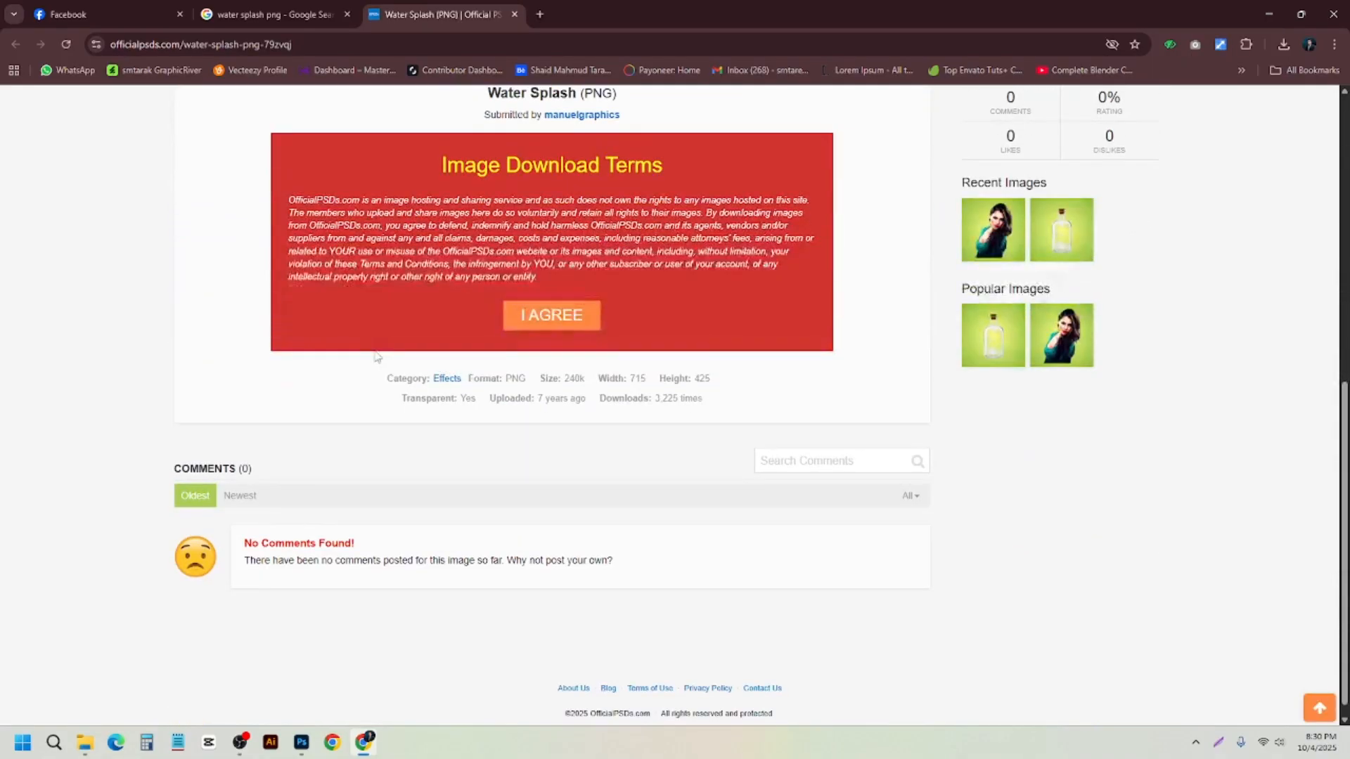
scroll(288, 313, "up", 2)
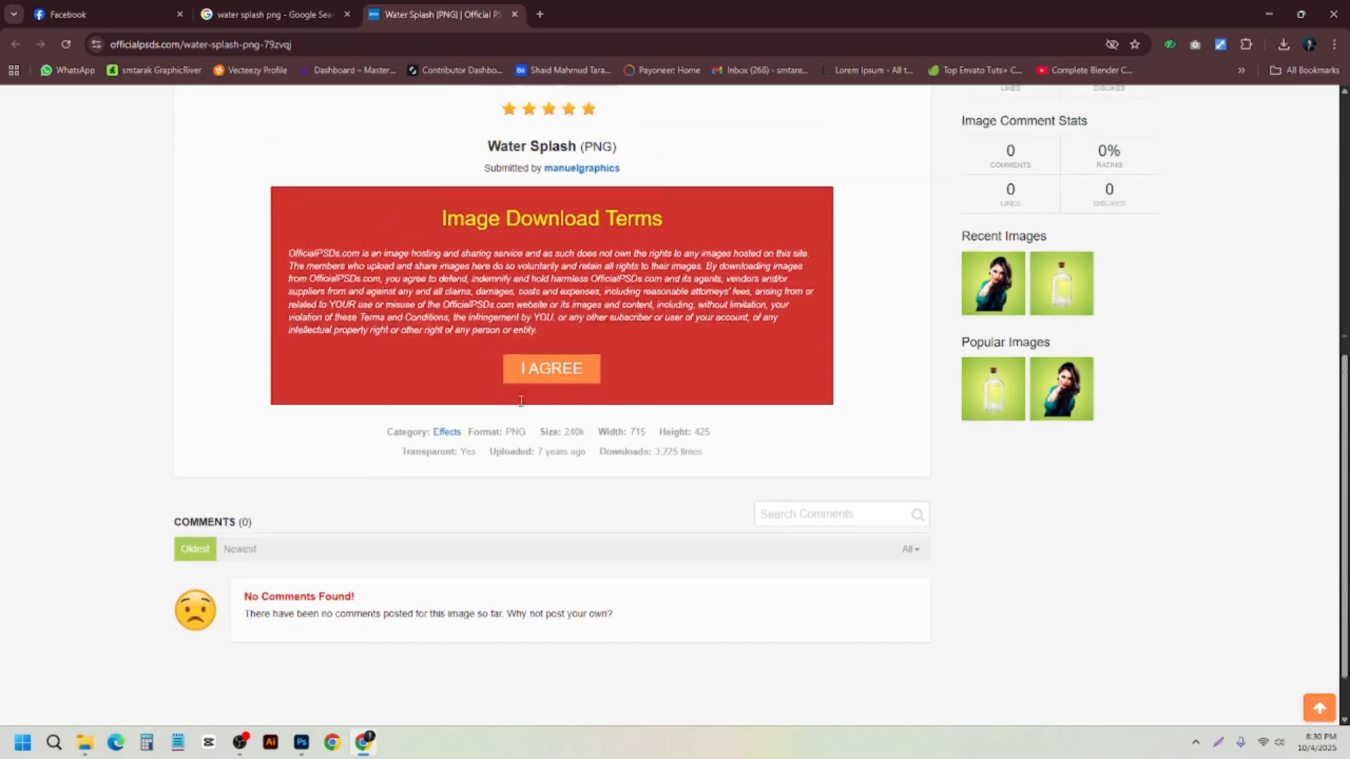
left_click(555, 455)
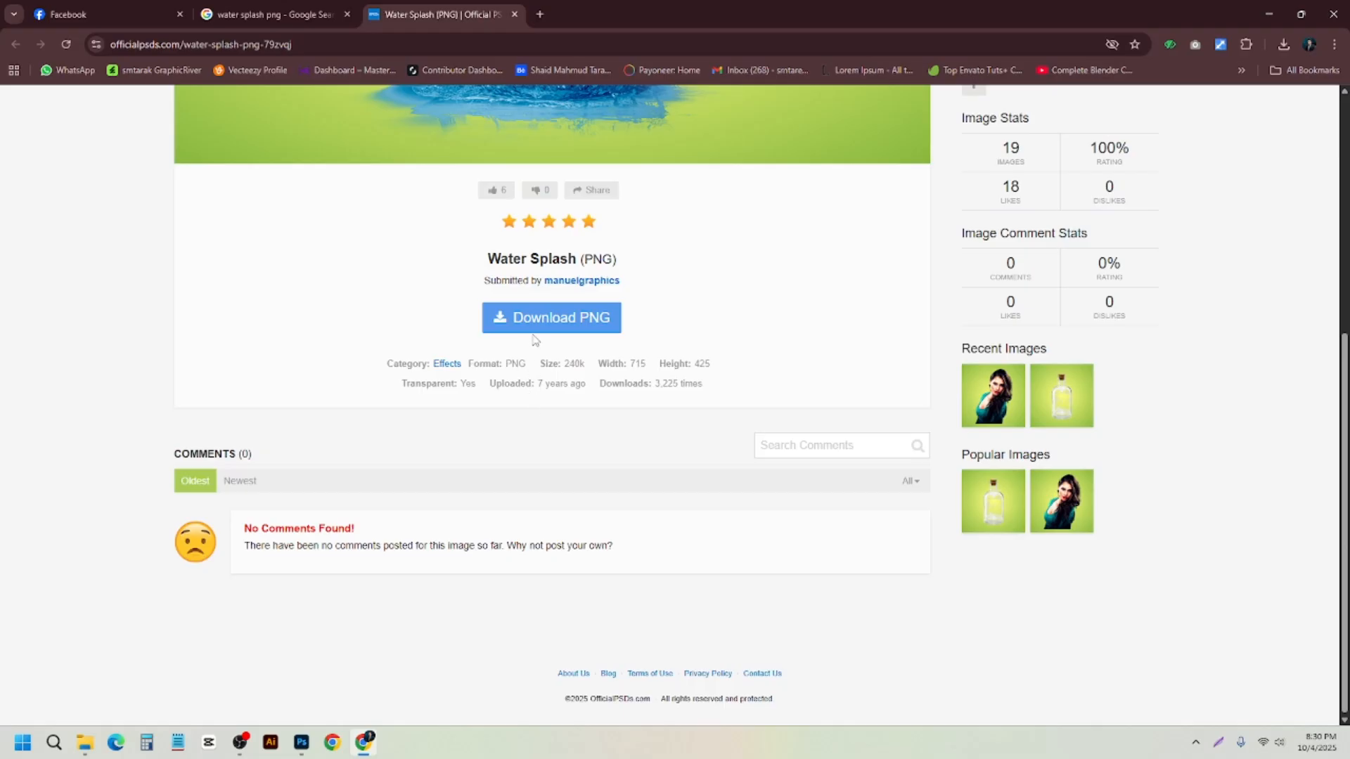
left_click(533, 332)
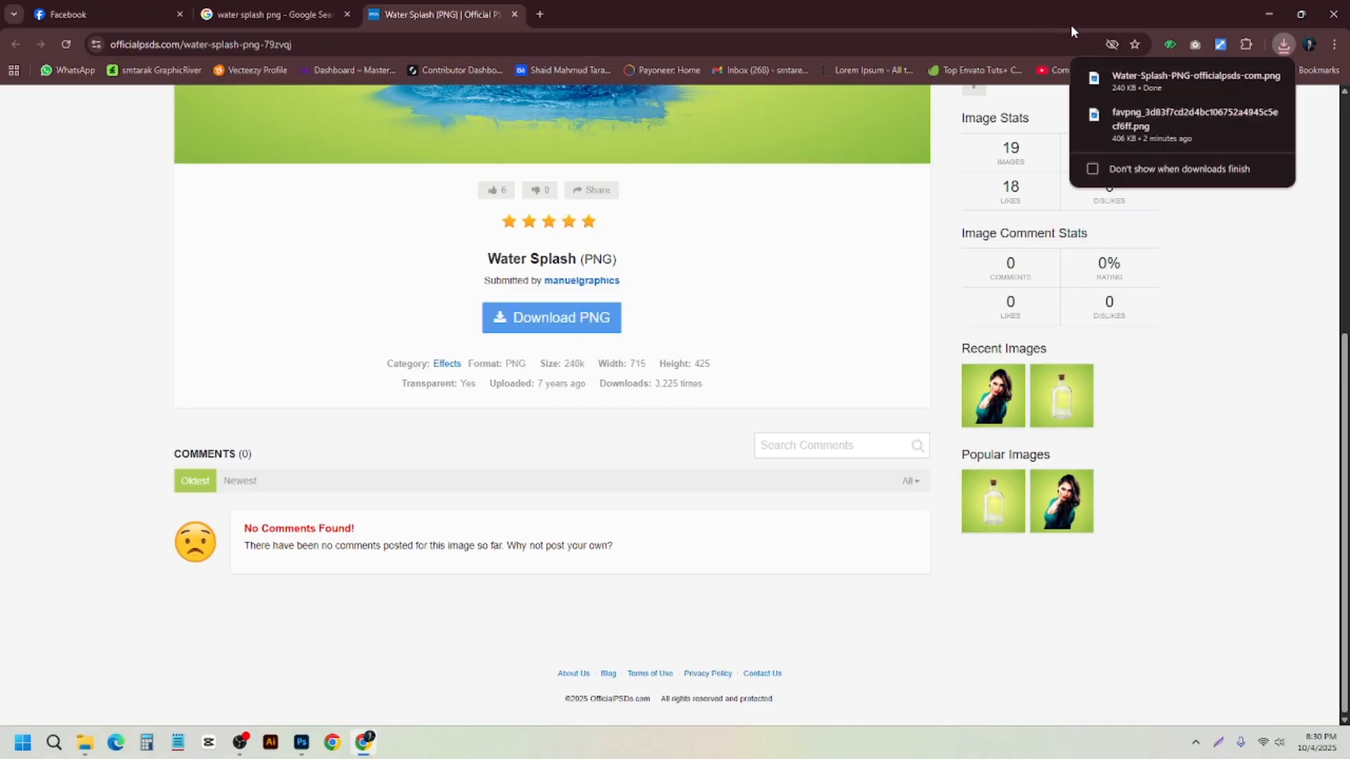
- Minimize the browser and open the Downloads folder in File Explorer from This PC
left_click(1269, 14)
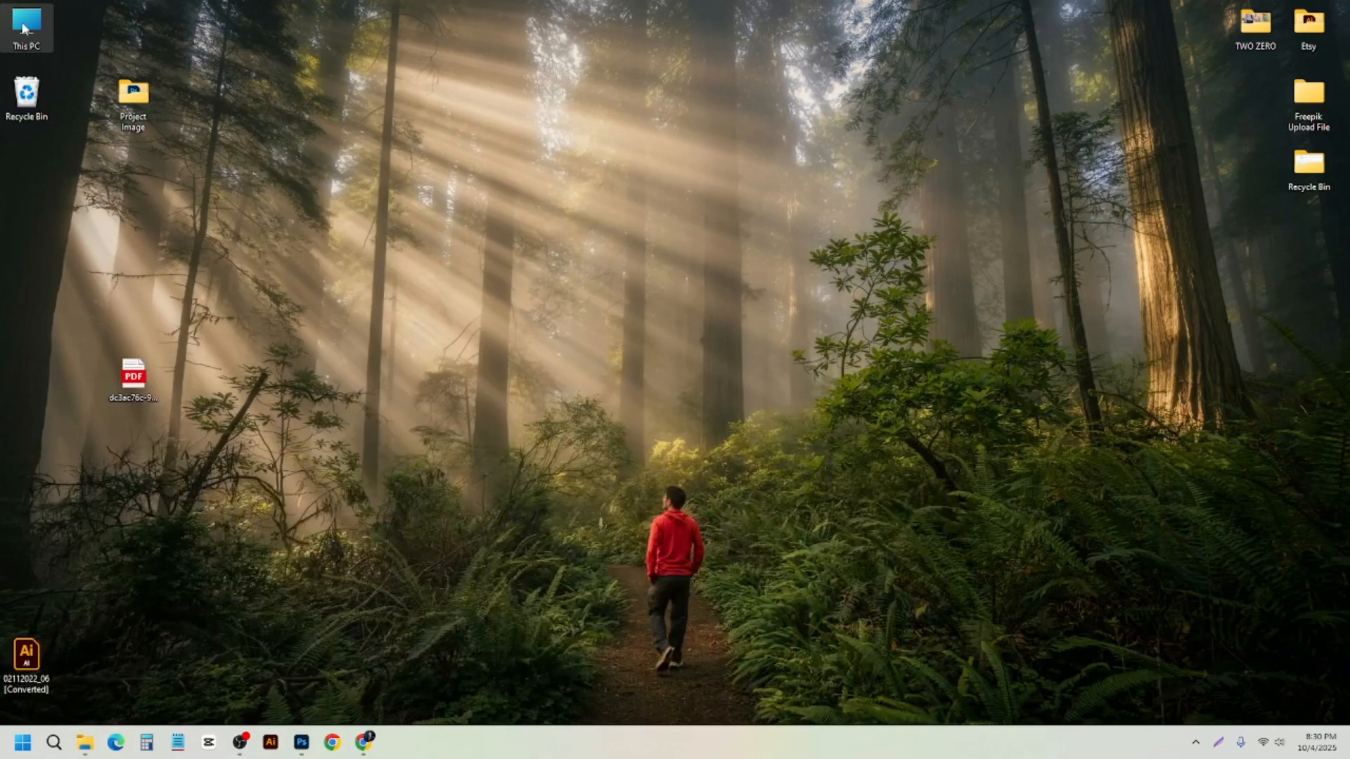
double_click(23, 29)
left_click(64, 223)
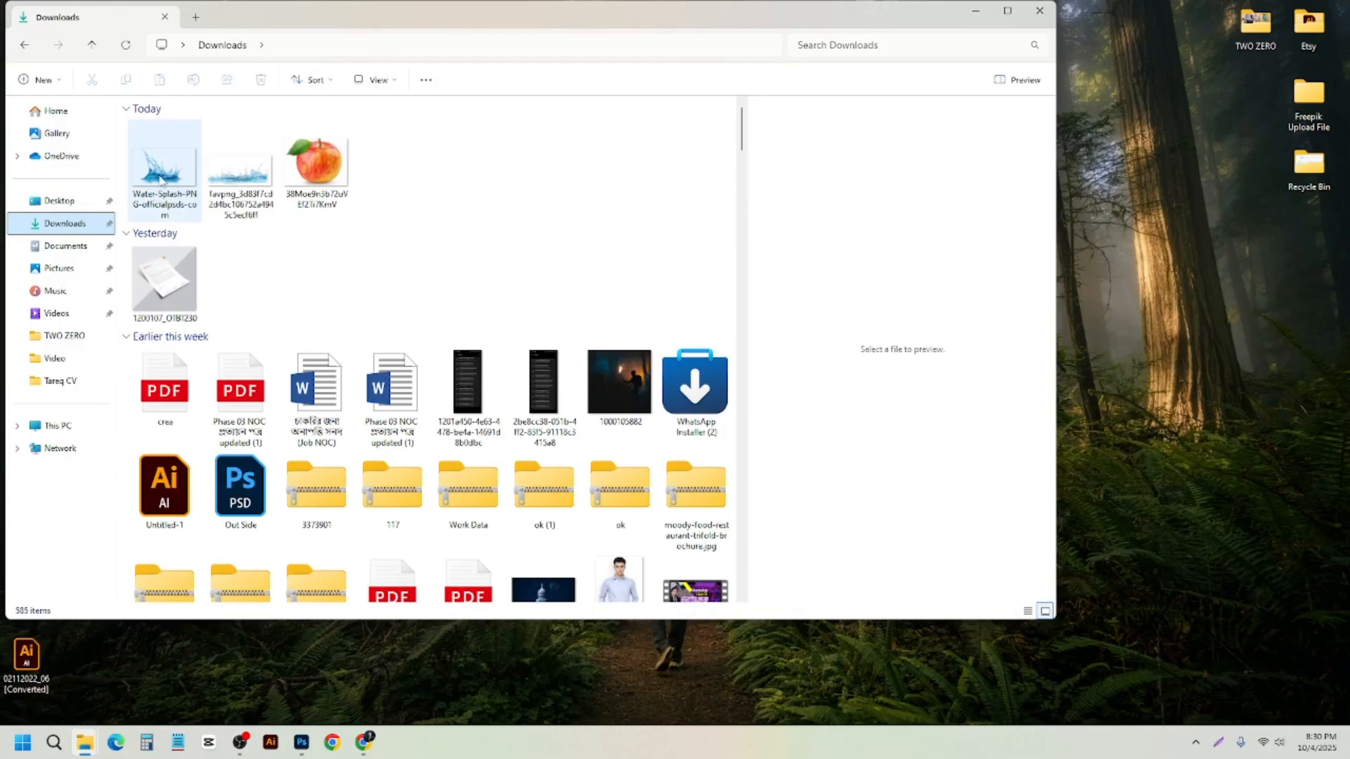
left_click_drag(431, 169, 176, 187)
left_click_drag(431, 167, 176, 187)
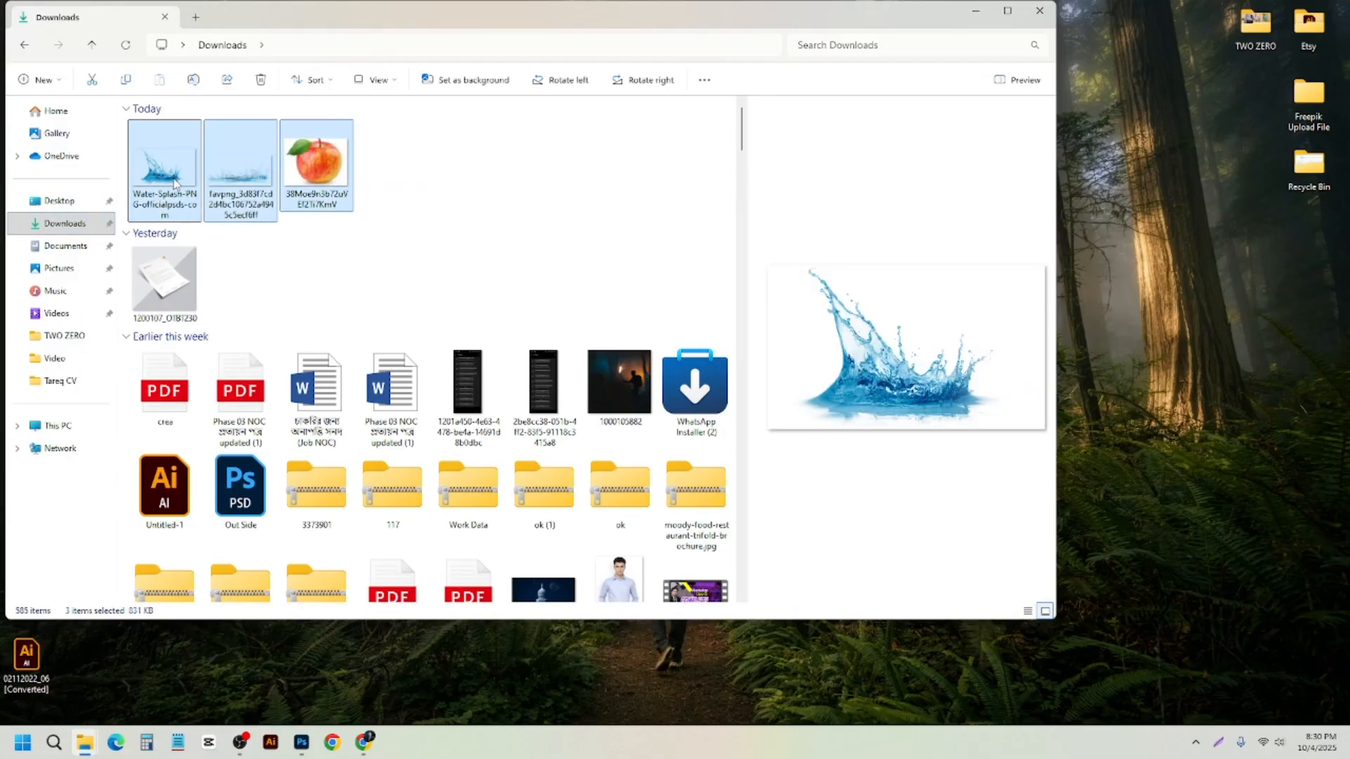
left_click(302, 751)
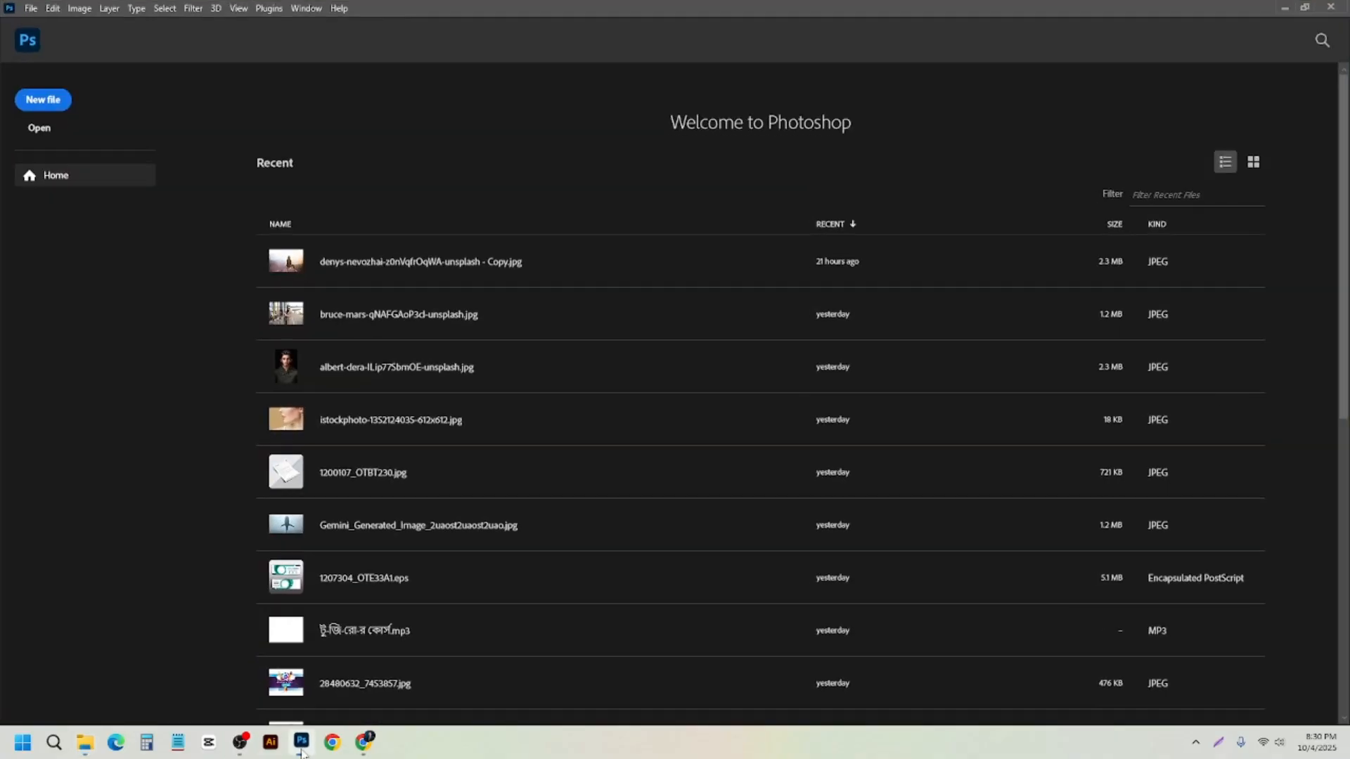
left_click(301, 750)
left_click(301, 746)
left_click(301, 746)
left_click(398, 168)
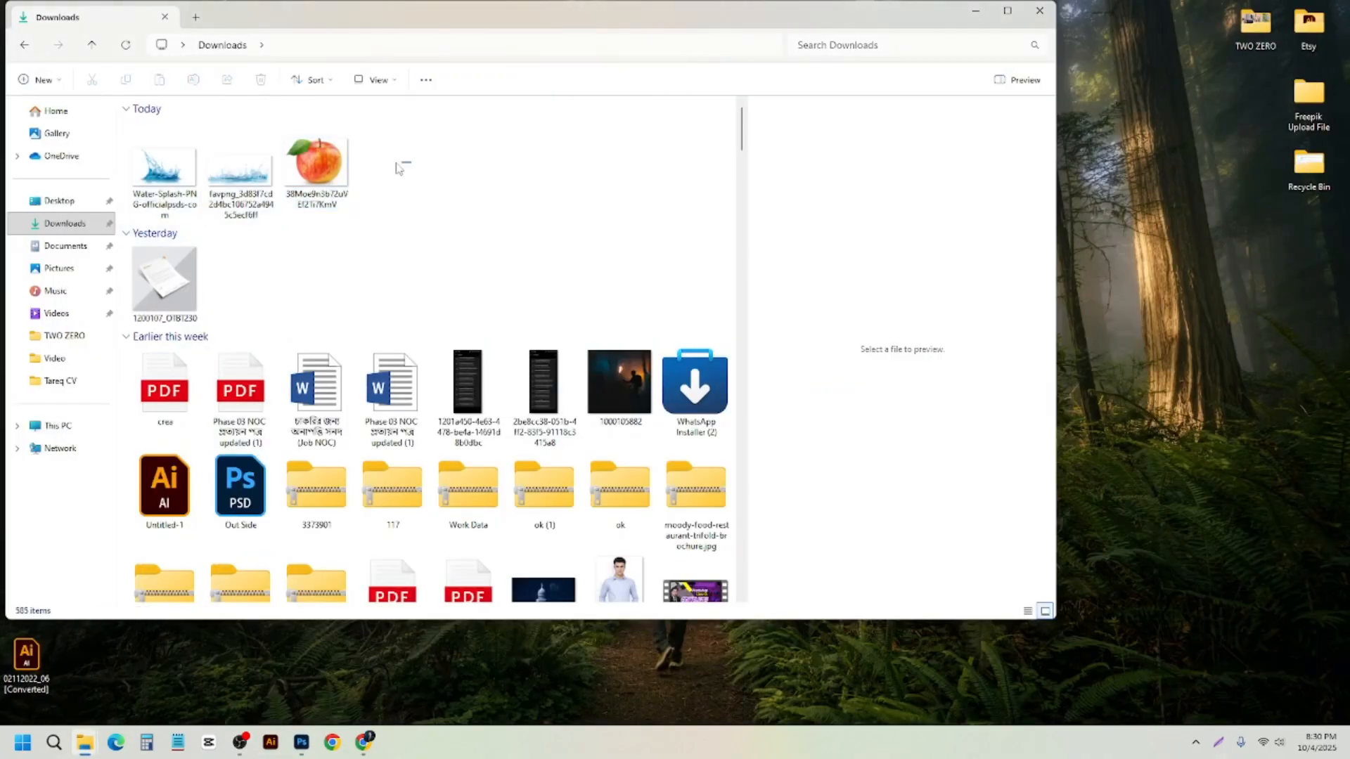
right_click(153, 159)
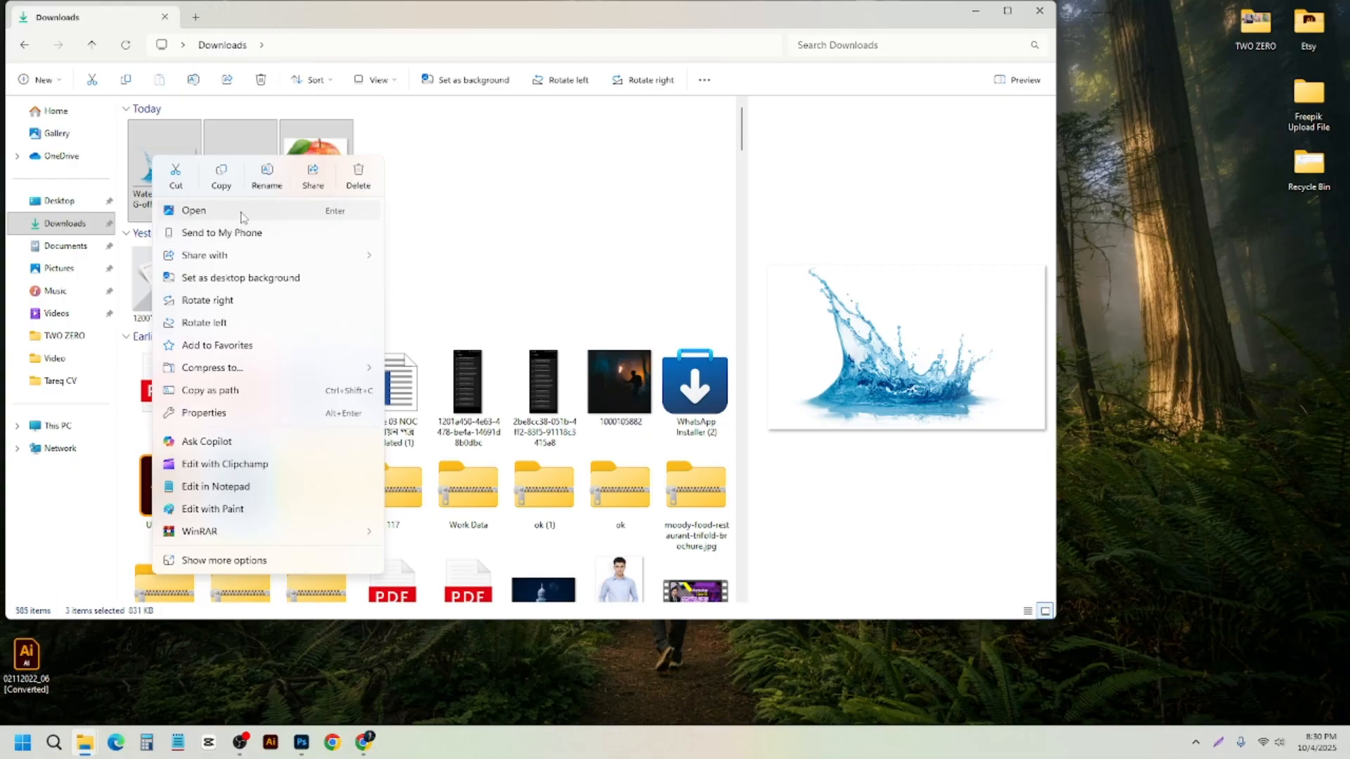
left_click(227, 561)
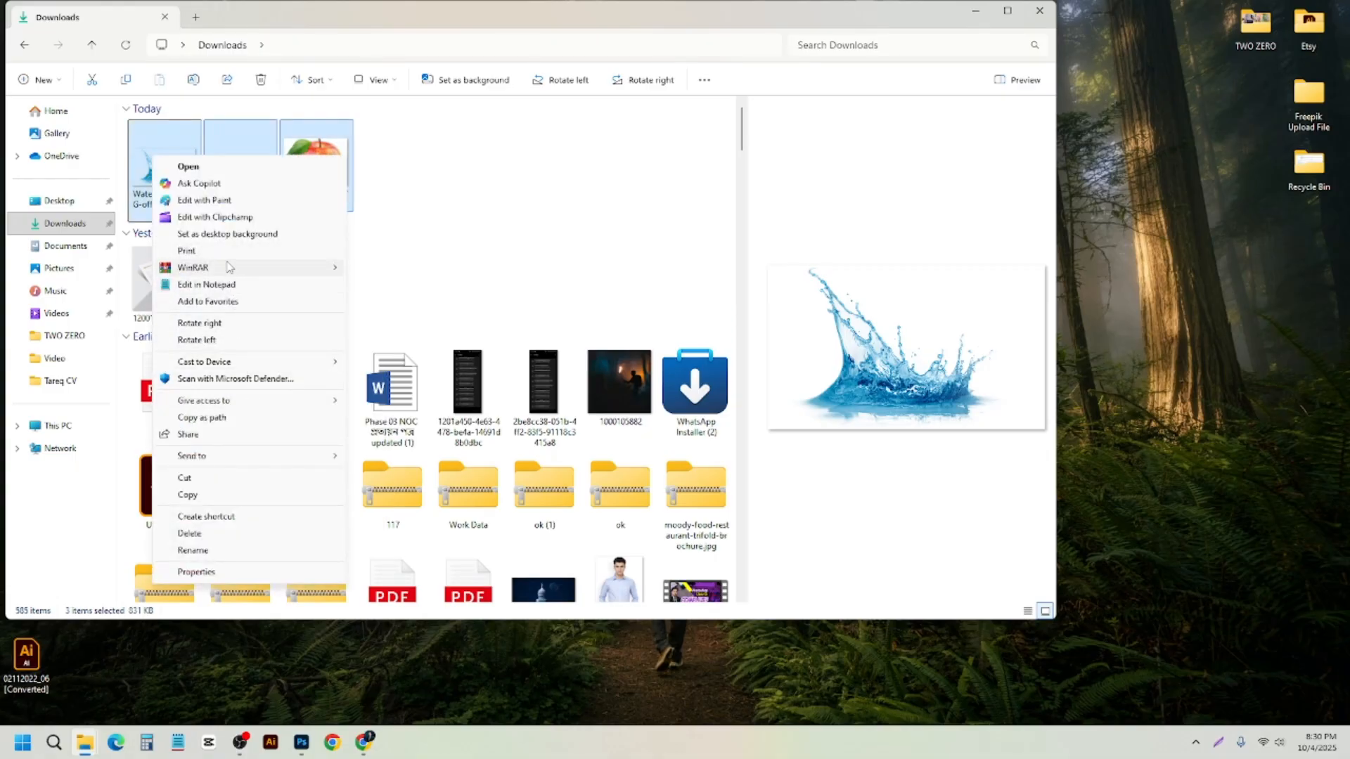
mouse_move(229, 267)
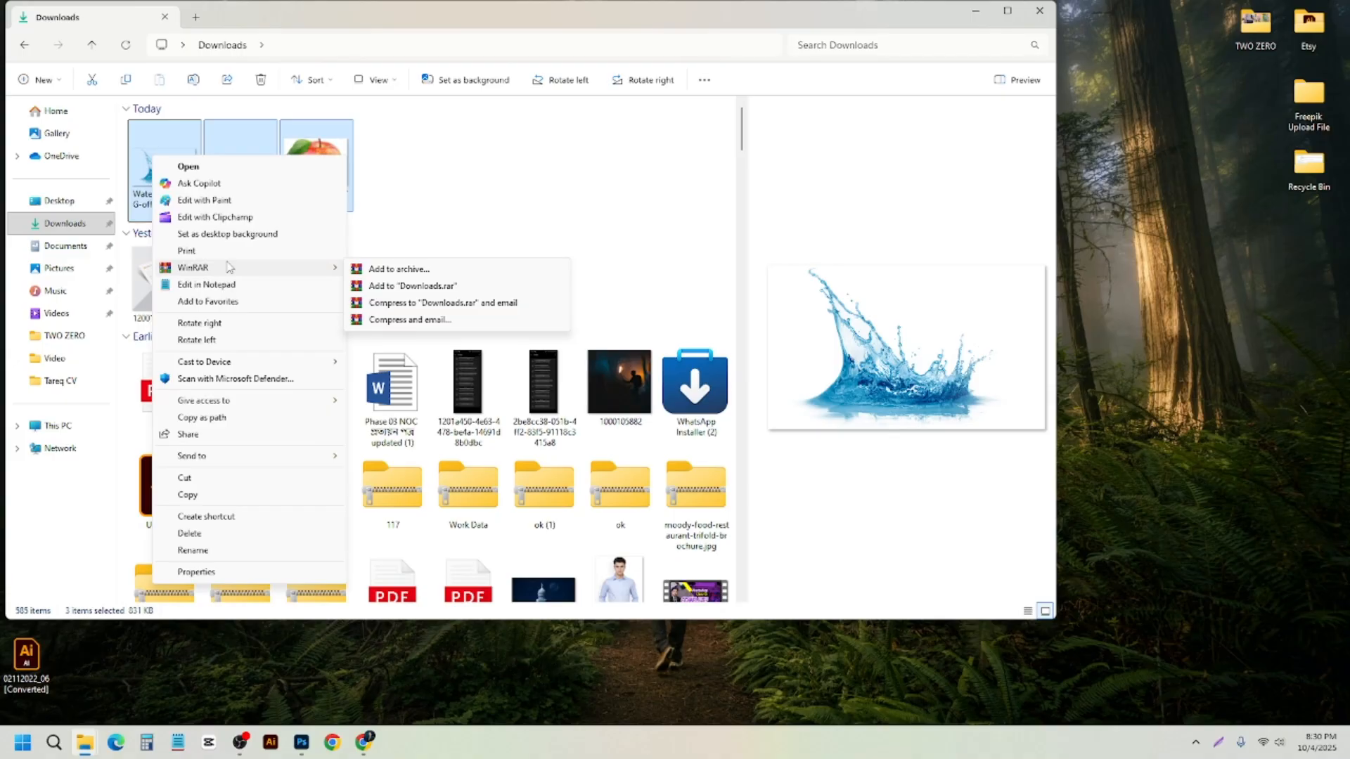
left_click(471, 133)
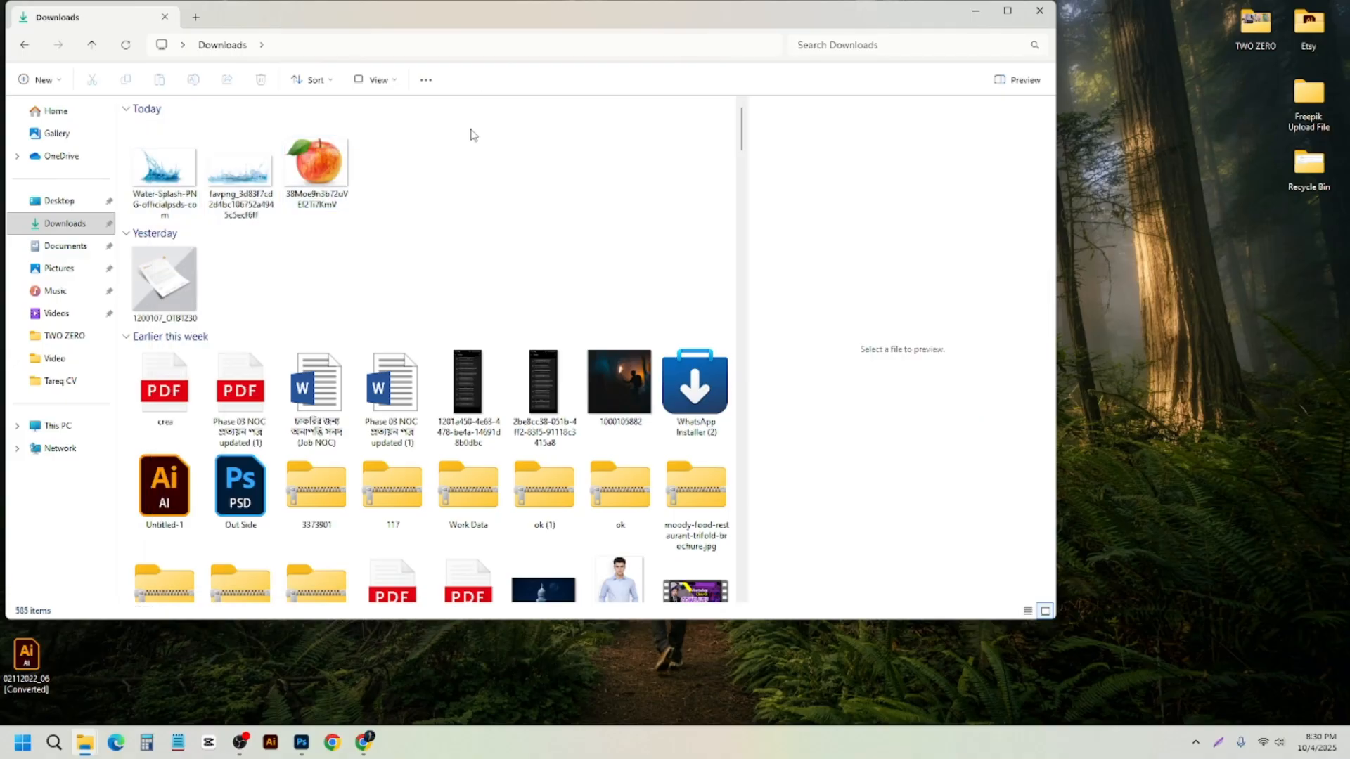
- Switch to Photoshop and open the apple photo and both water splash PNGs from the Downloads folder
left_click(301, 742)
left_click(31, 8)
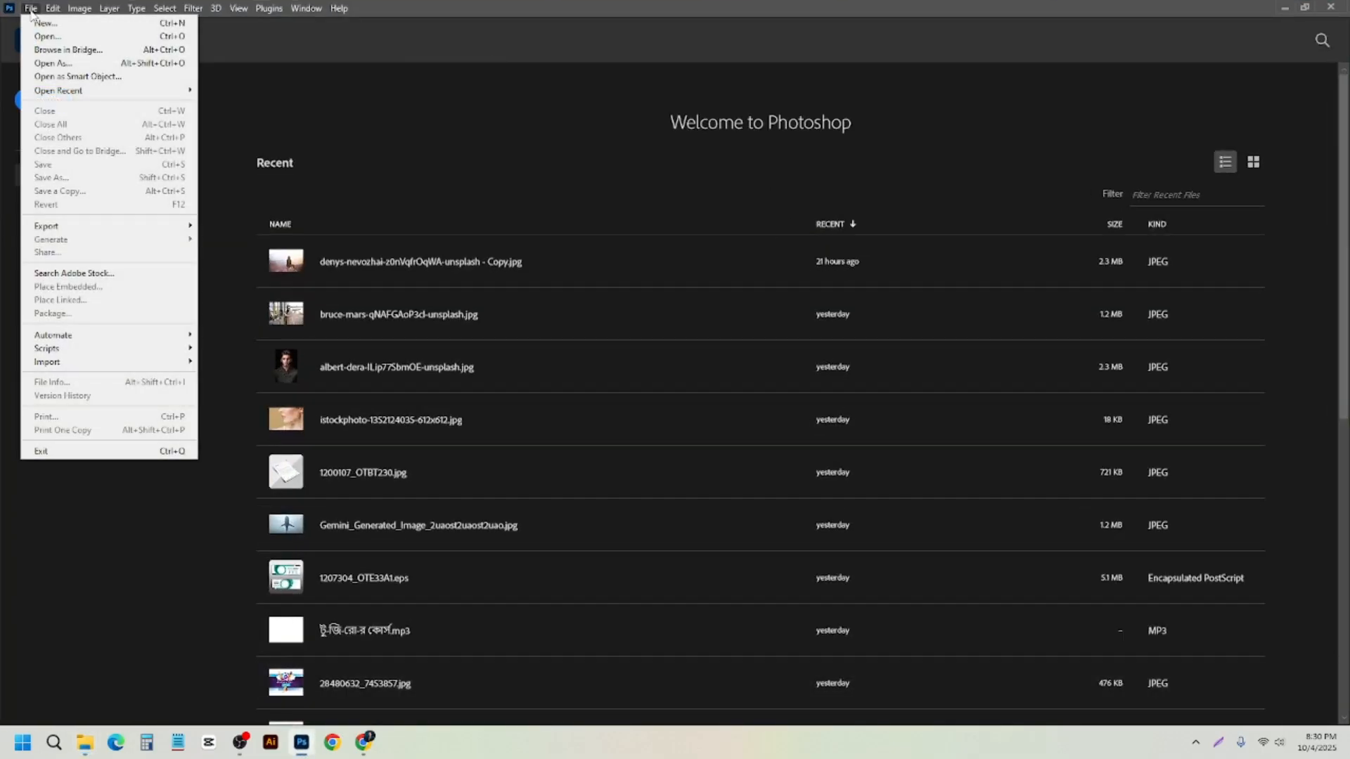
left_click(44, 36)
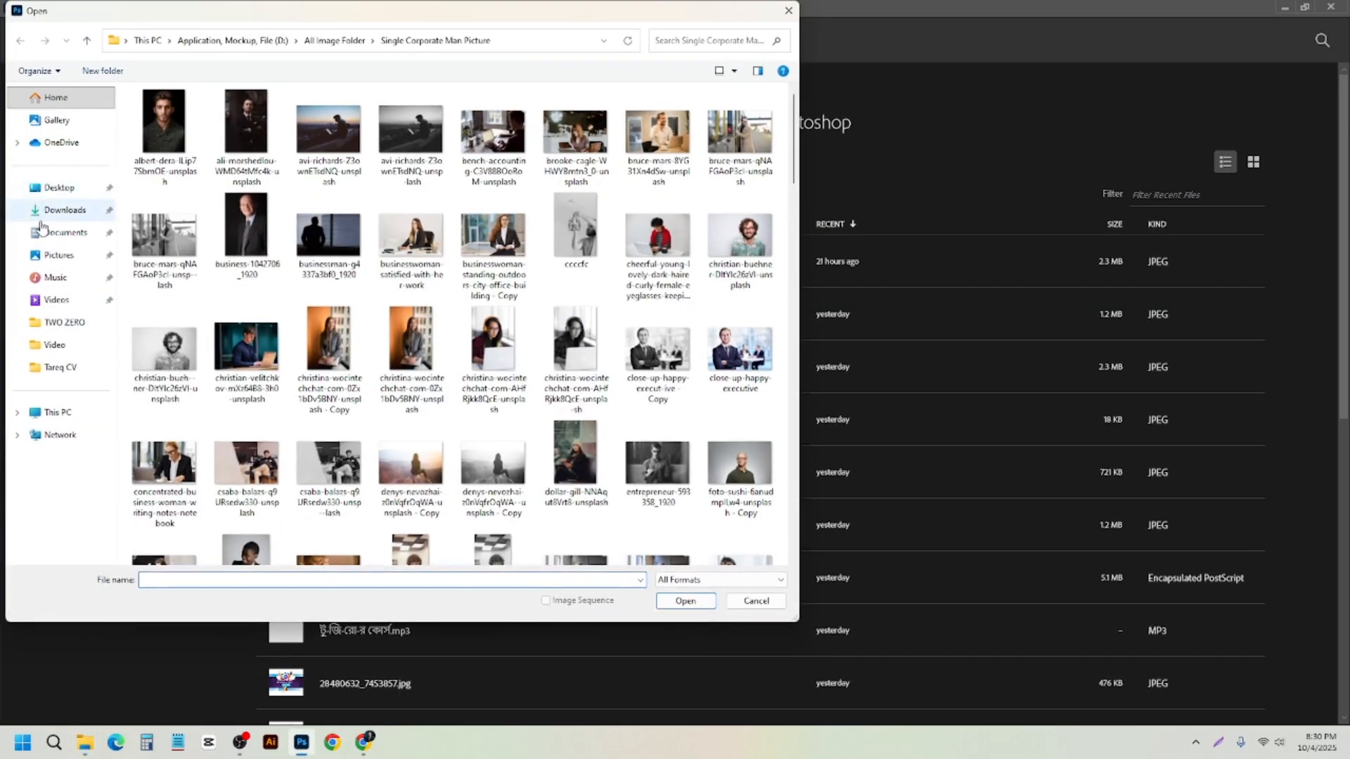
left_click(48, 211)
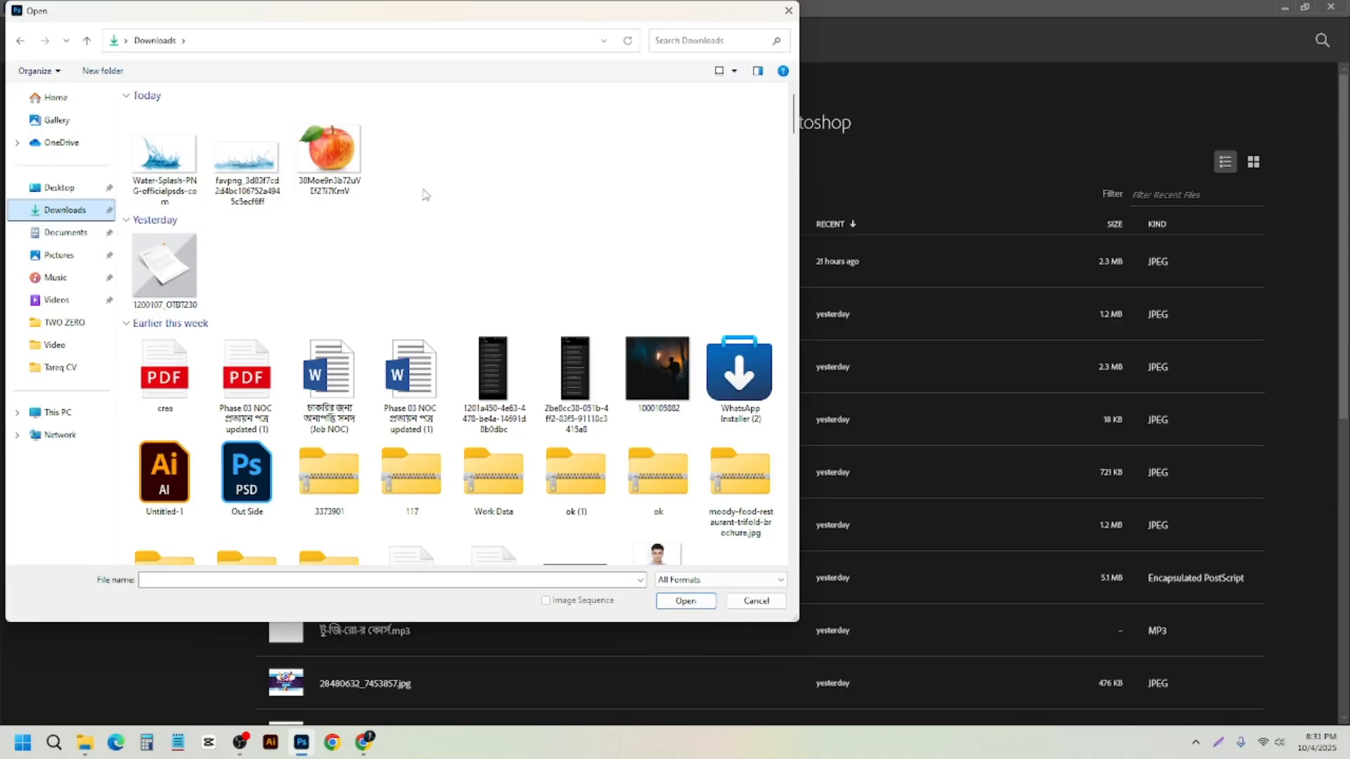
left_click_drag(422, 151, 176, 184)
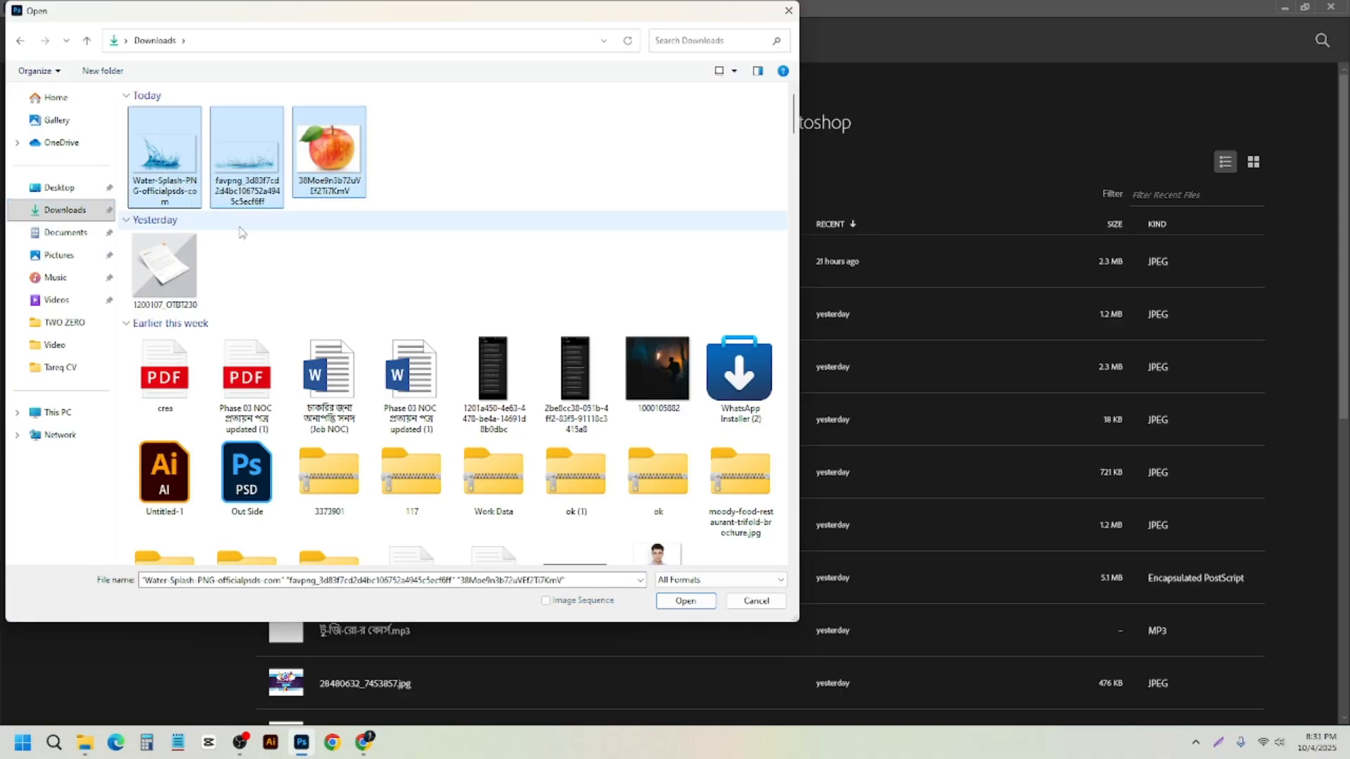
left_click(682, 605)
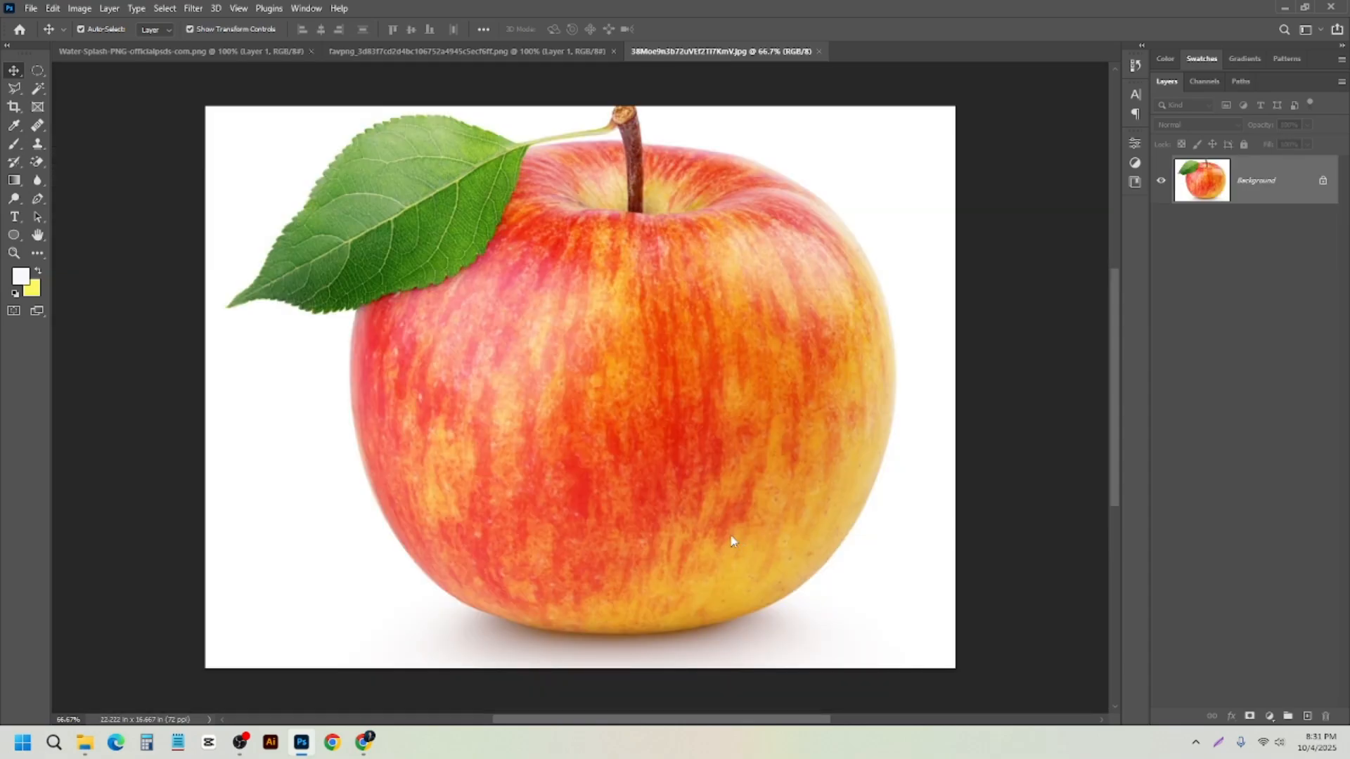
- View the opened apple photo, the wide favpng splash and the Water-Splash-PNG image in turn
scroll(439, 372, "down", 2)
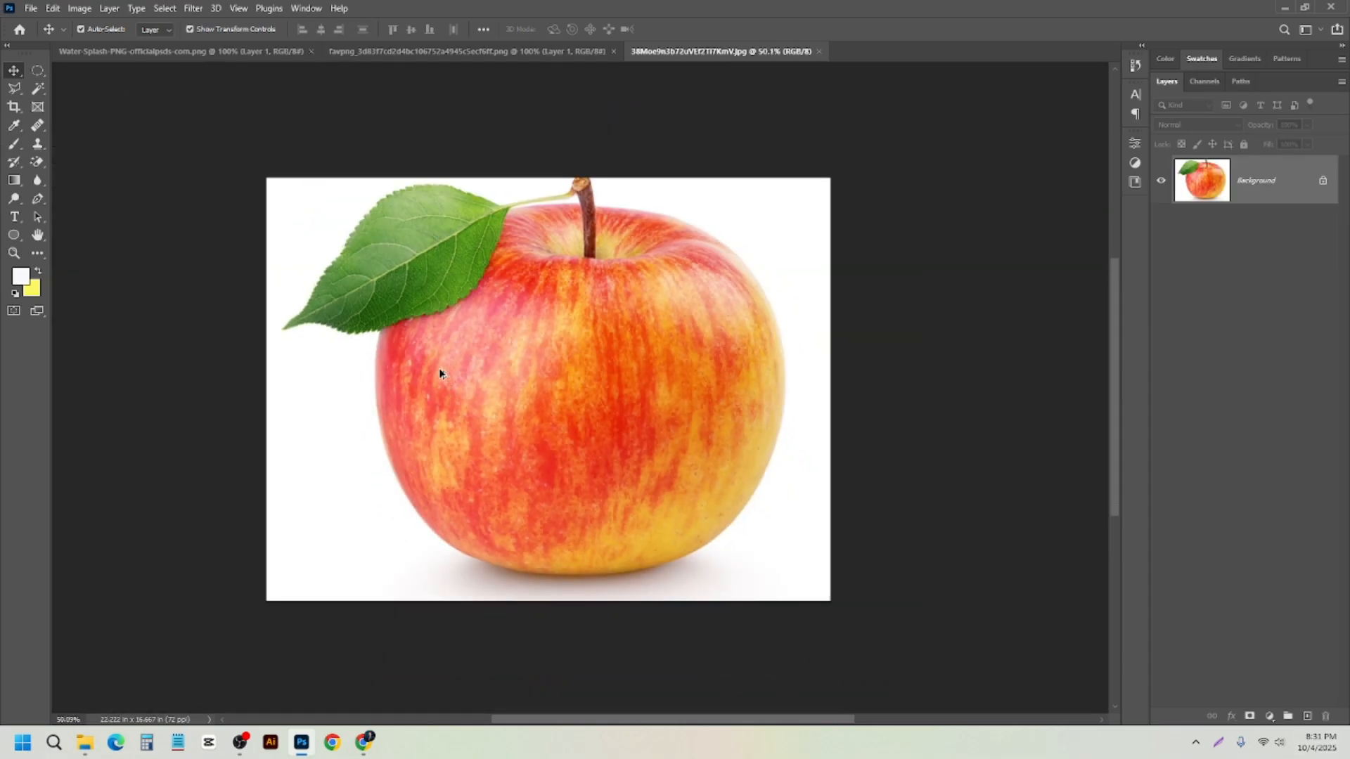
left_click(461, 53)
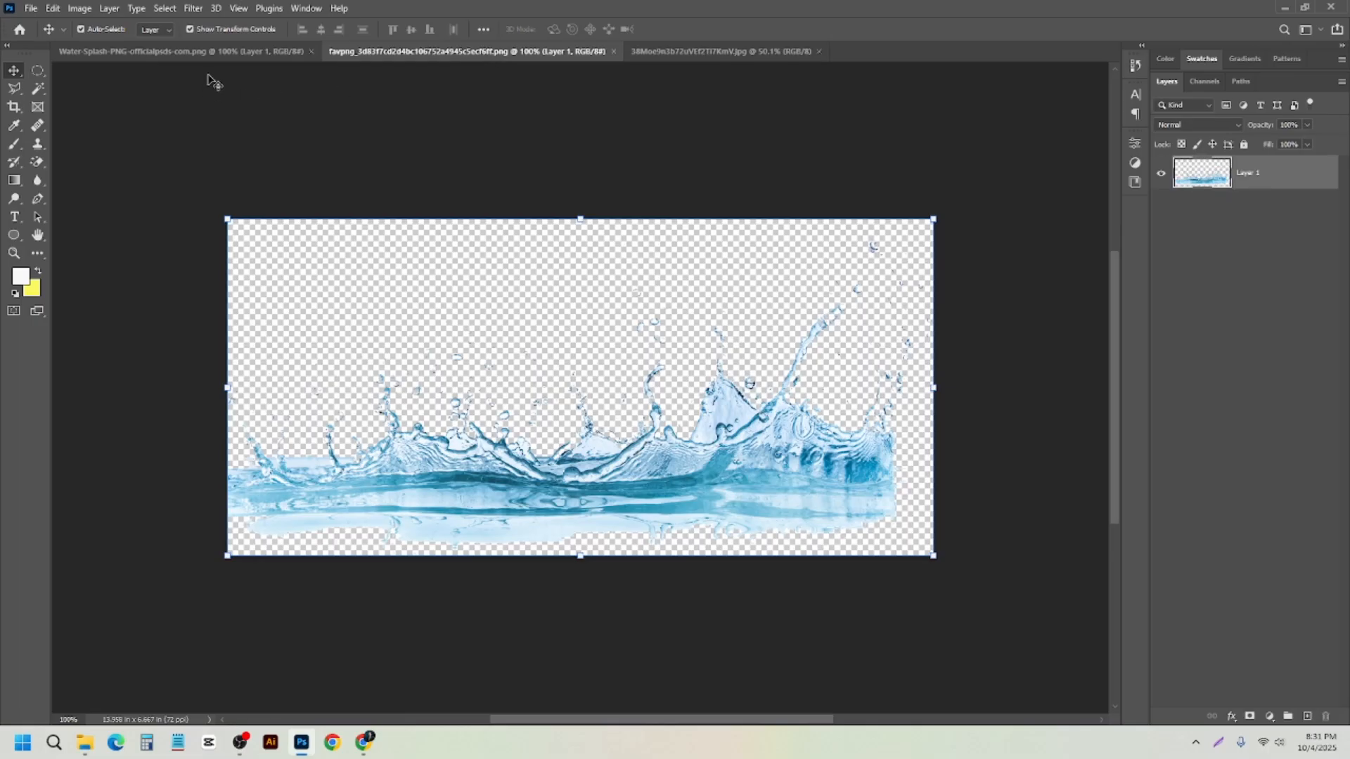
left_click(211, 51)
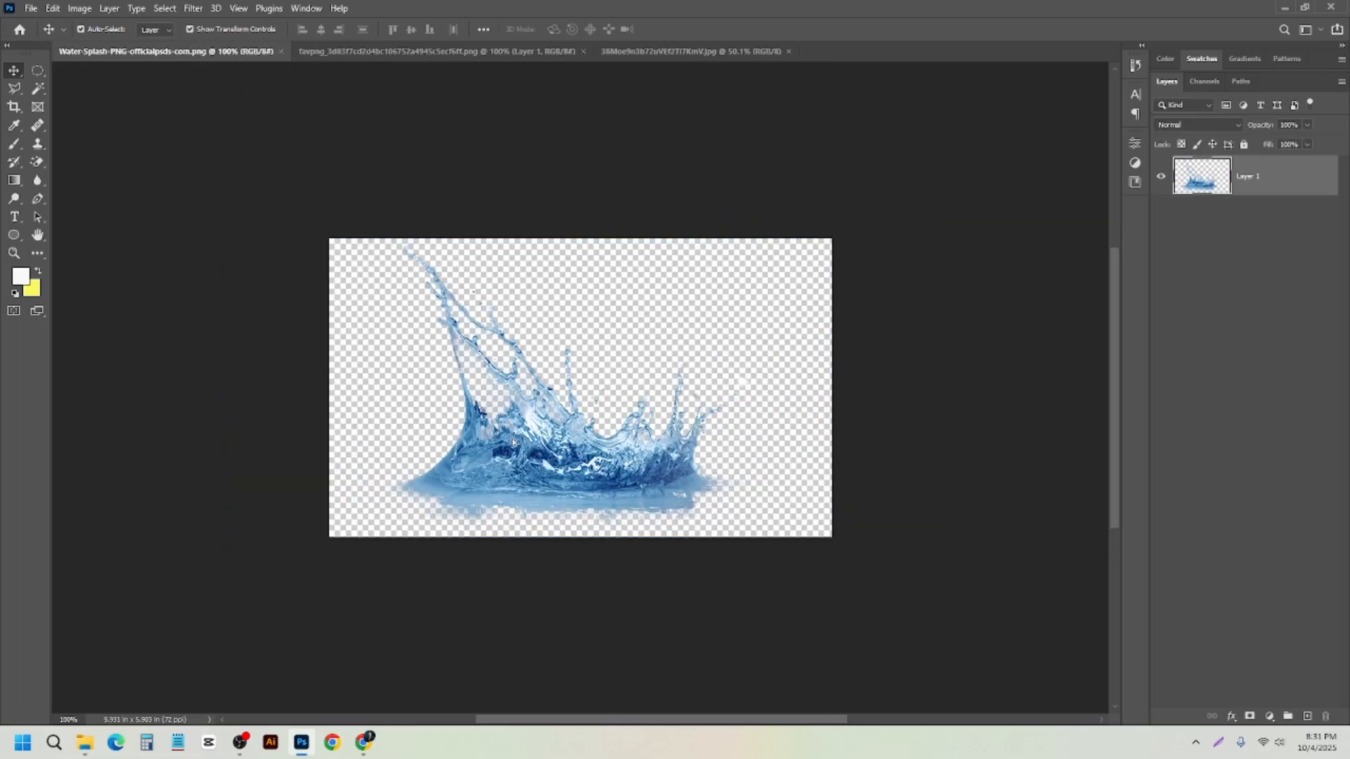
- Try moving the splash layer in the Water-Splash-PNG document, undo the move and deselect the layer
left_click_drag(513, 441, 426, 389)
key("ctrl+z")
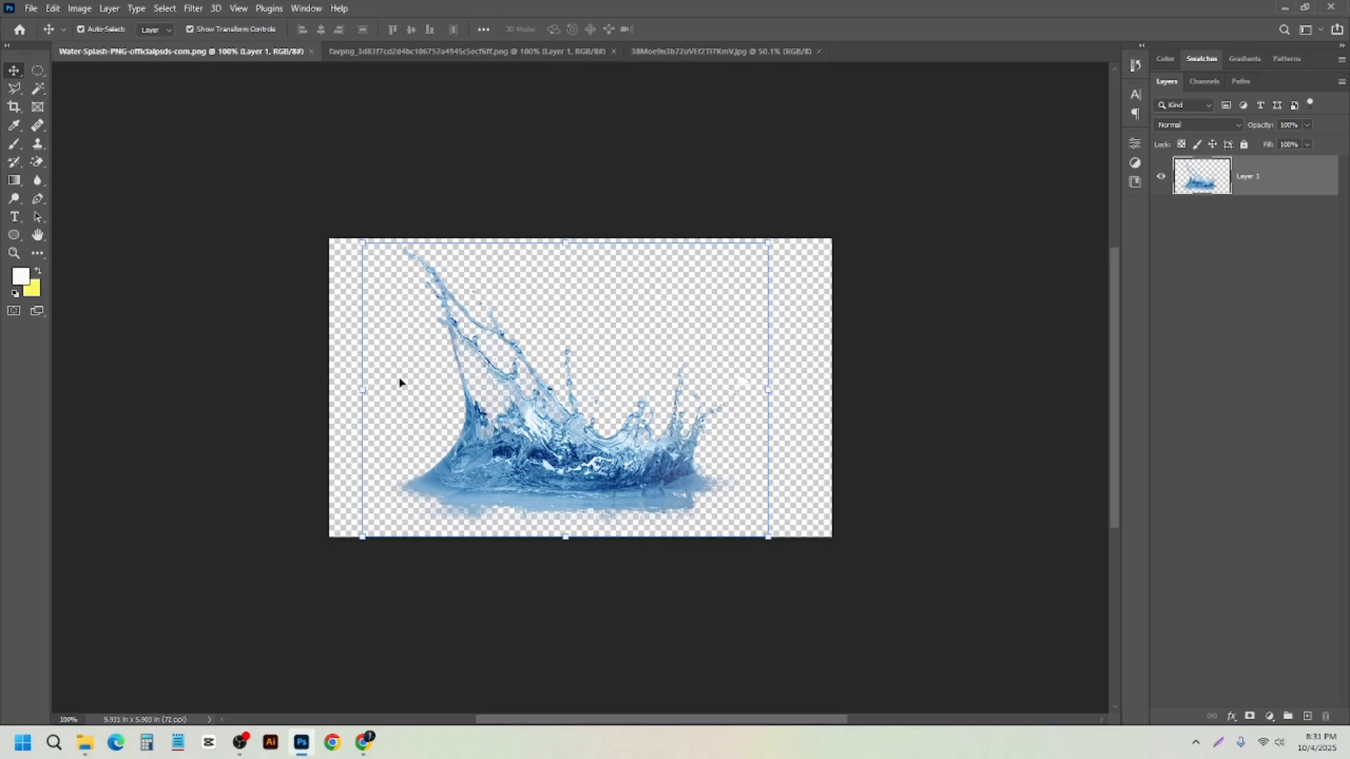
left_click(400, 380)
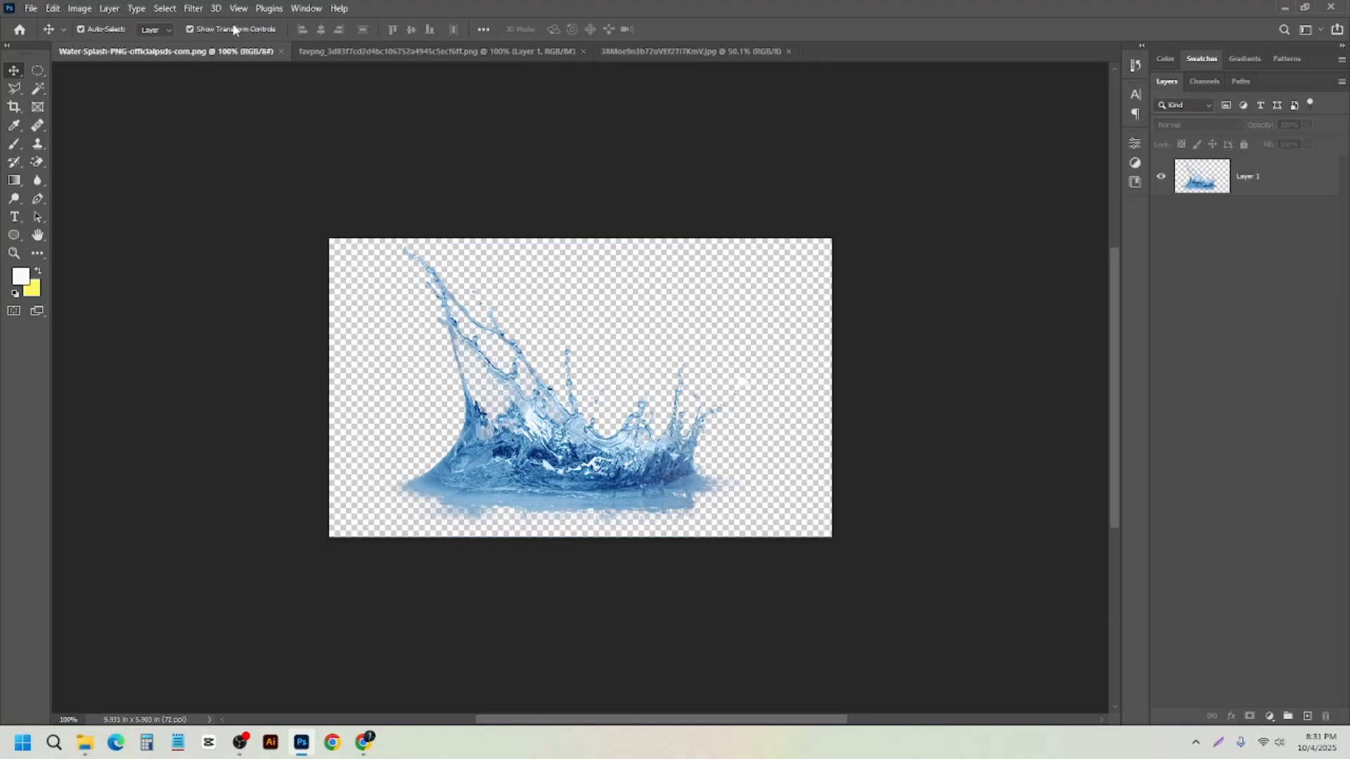
left_click(467, 59)
left_click_drag(405, 417, 492, 449)
- Compare the apple photo and the two water splash images by switching repeatedly between their open documents
left_click(643, 51)
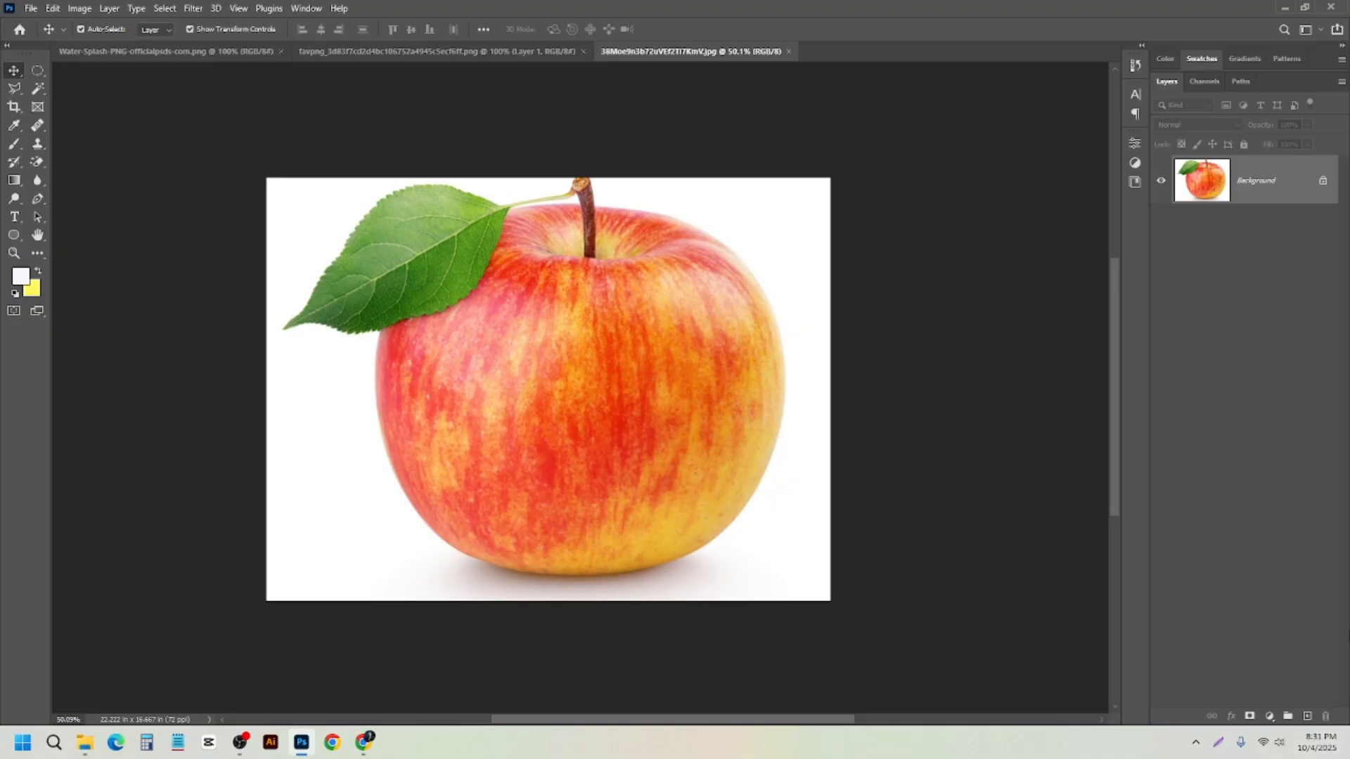
scroll(475, 293, "down", 3)
scroll(461, 314, "up", 3)
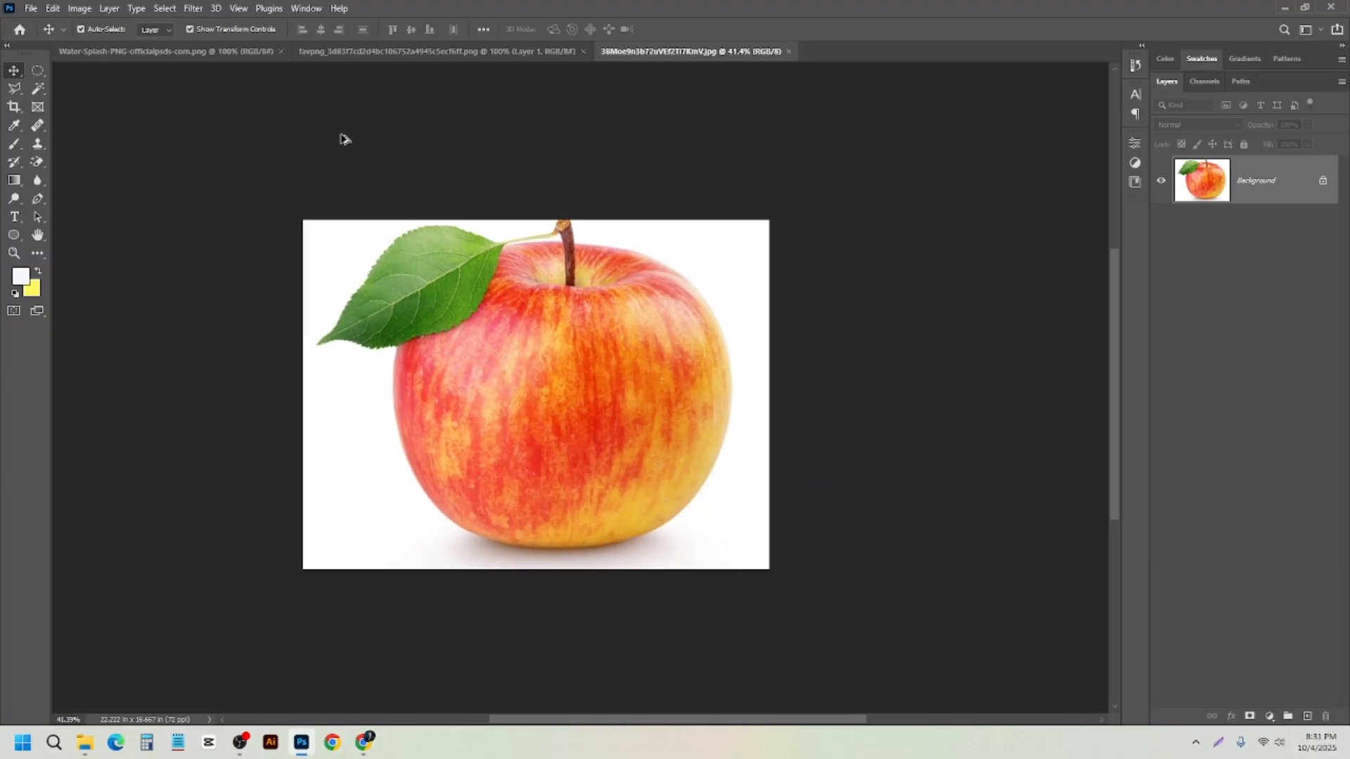
left_click(221, 50)
left_click(422, 51)
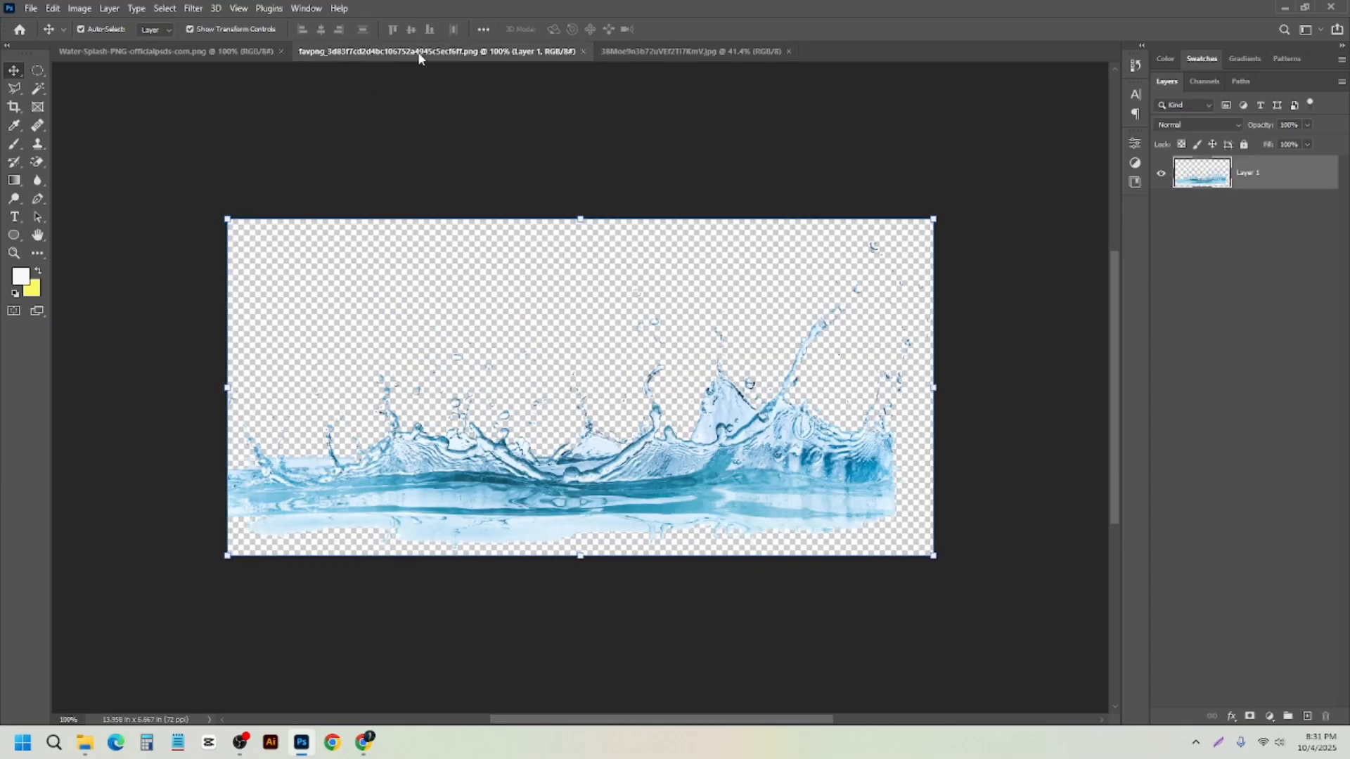
left_click(648, 55)
left_click(513, 50)
left_click(190, 54)
left_click(533, 55)
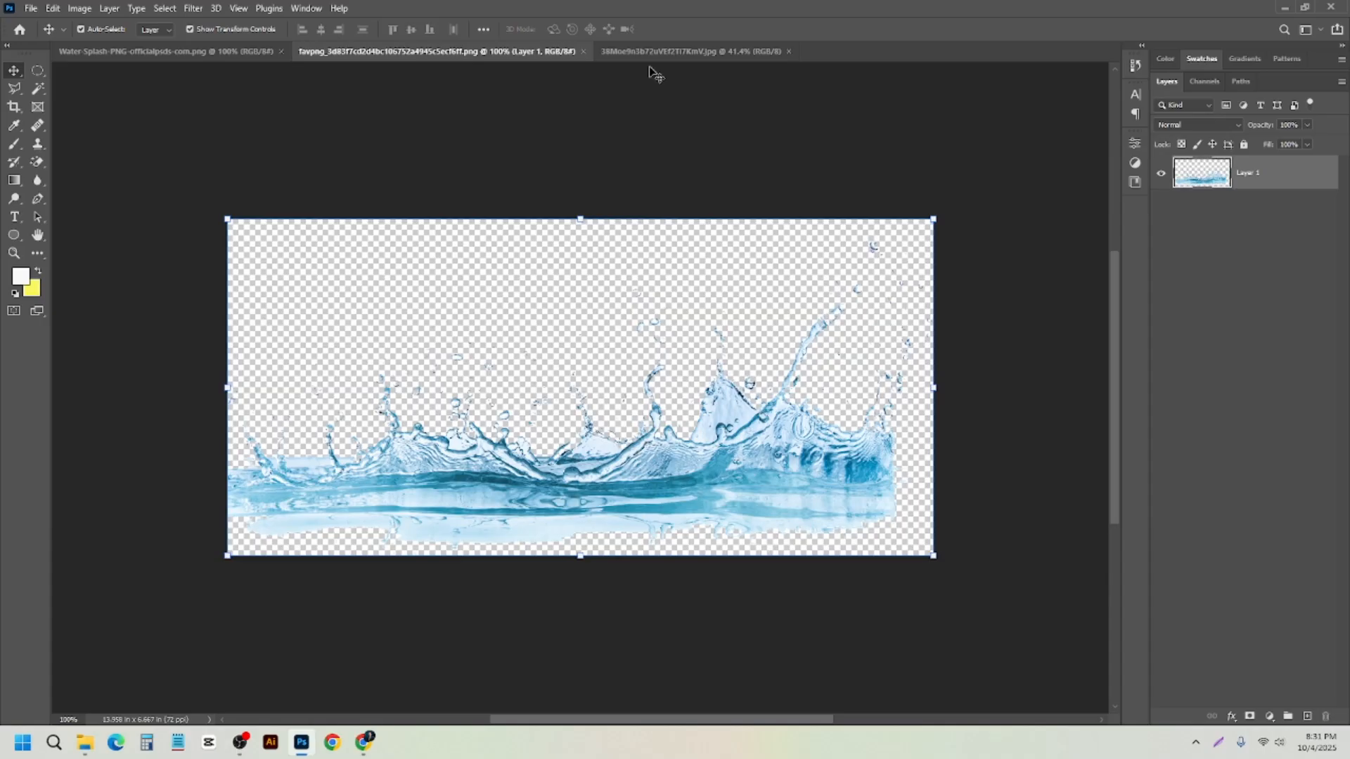
left_click(686, 55)
left_click(470, 56)
left_click(171, 55)
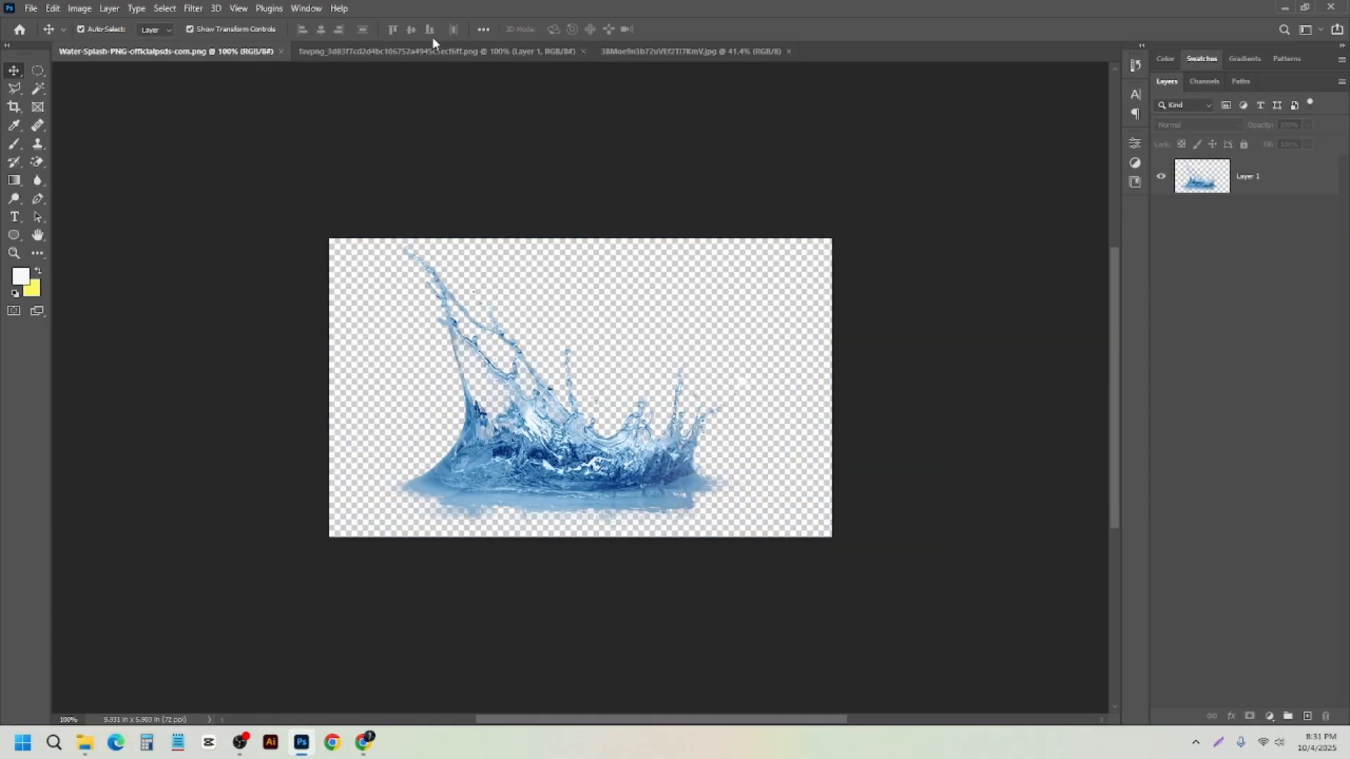
left_click(437, 53)
left_click(669, 55)
left_click(362, 50)
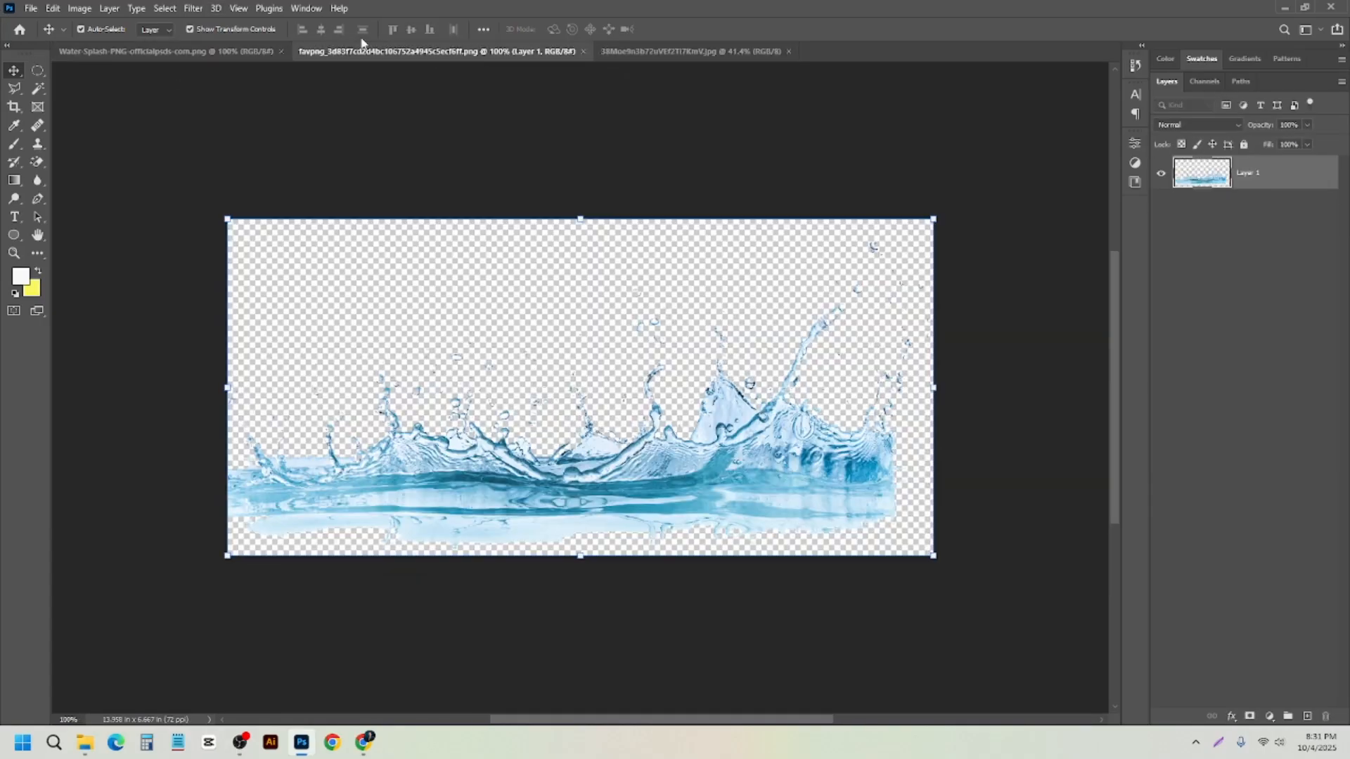
left_click(189, 51)
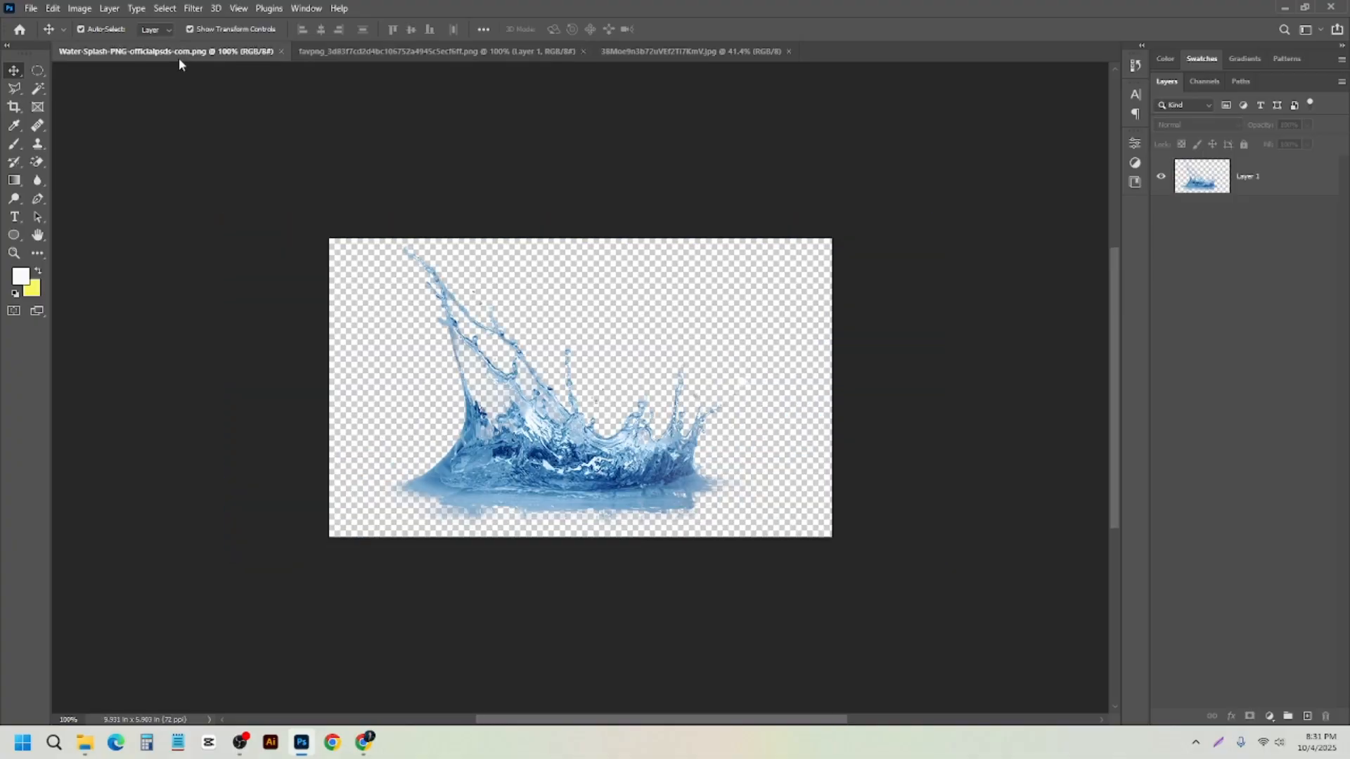
- Start a new document and set its measurement units to Pixels
left_click(31, 10)
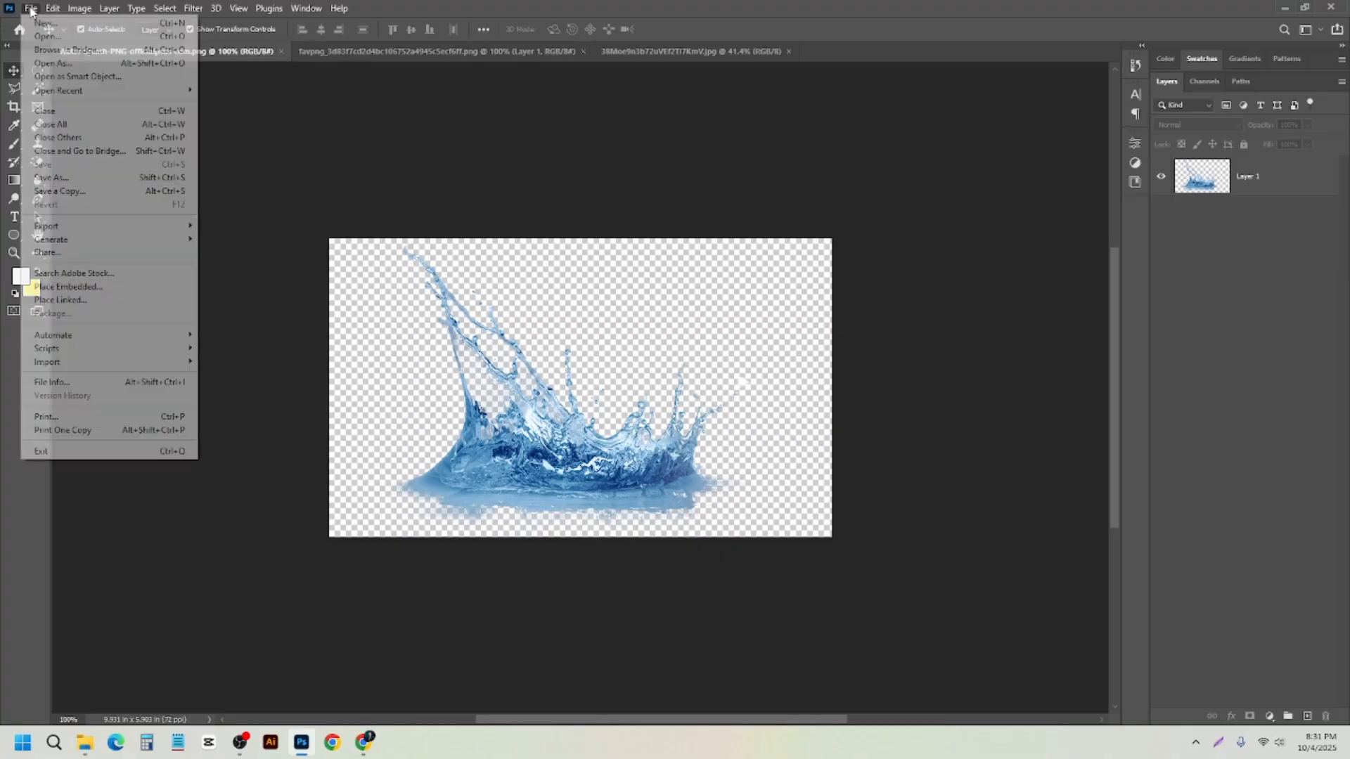
left_click(45, 23)
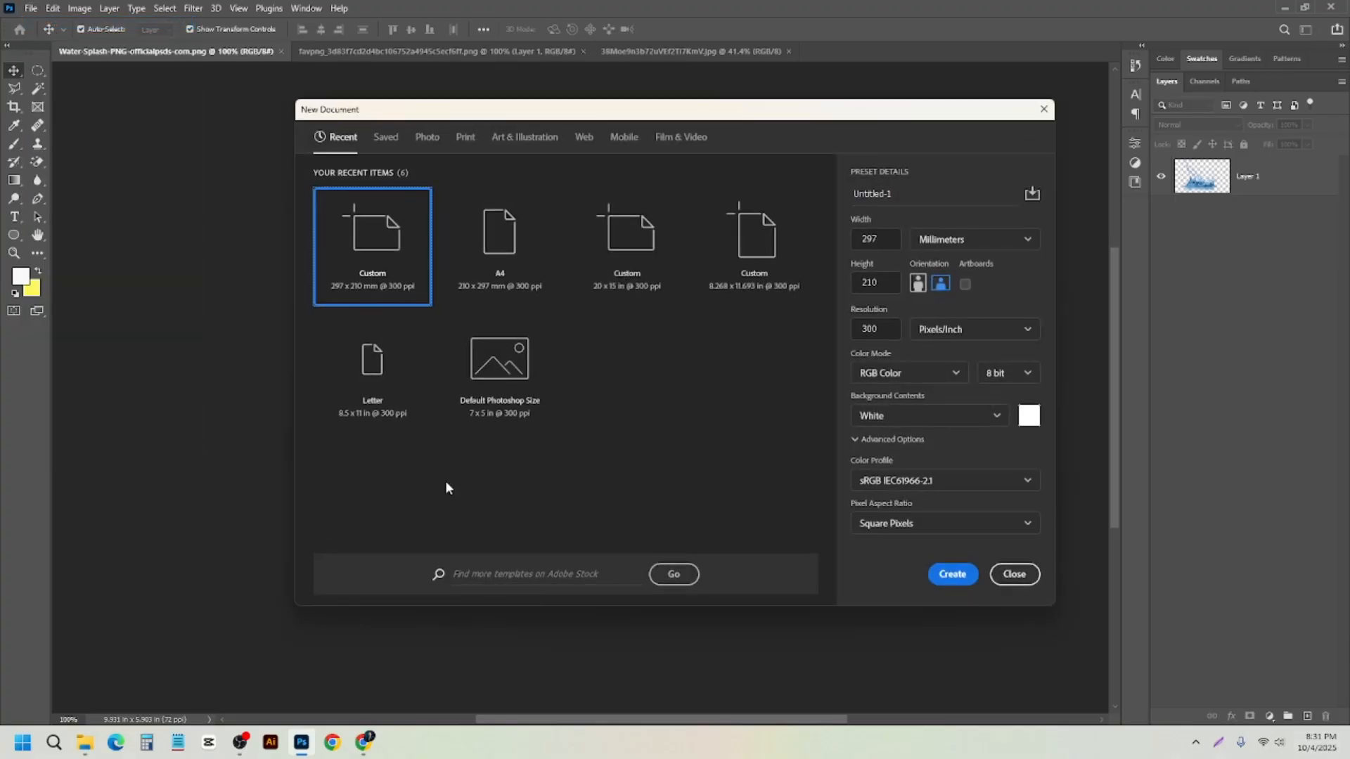
left_click(964, 245)
left_click(963, 265)
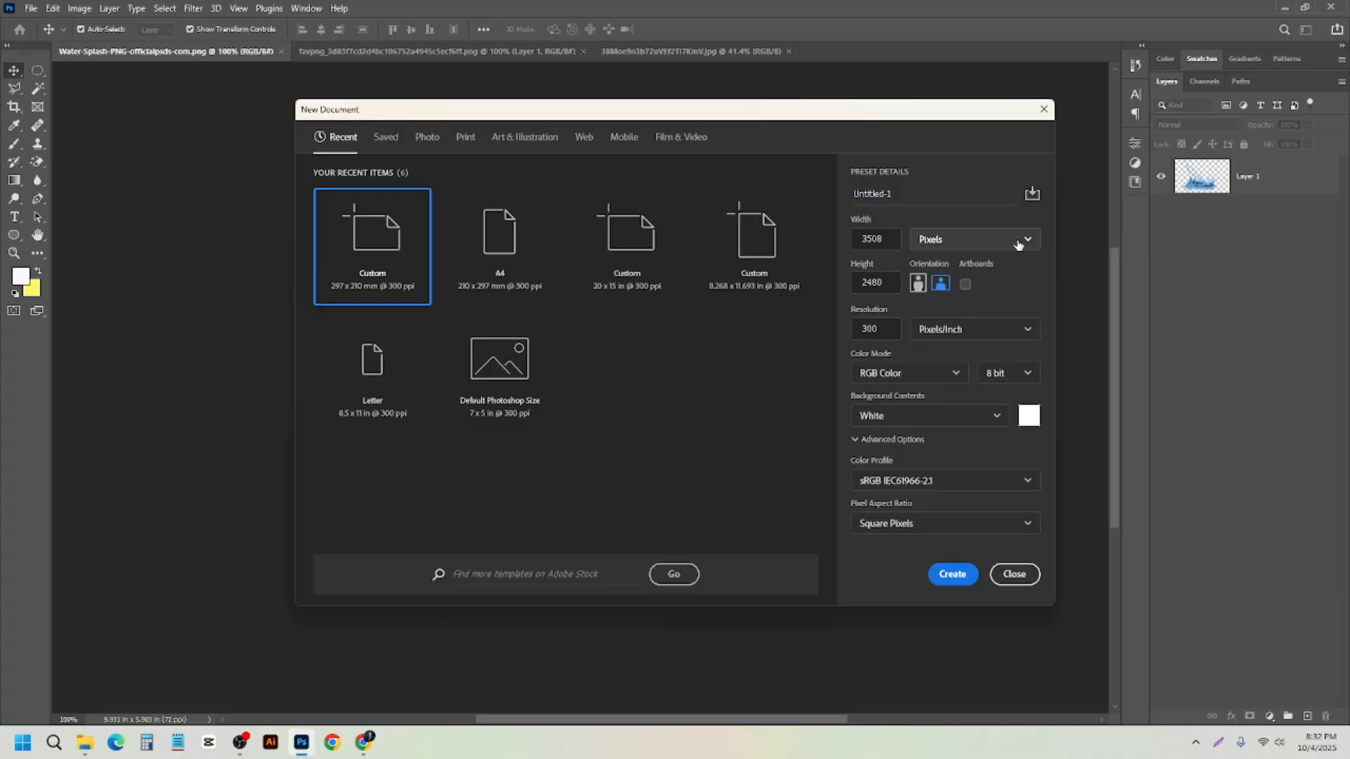
left_click(950, 241)
left_click(952, 266)
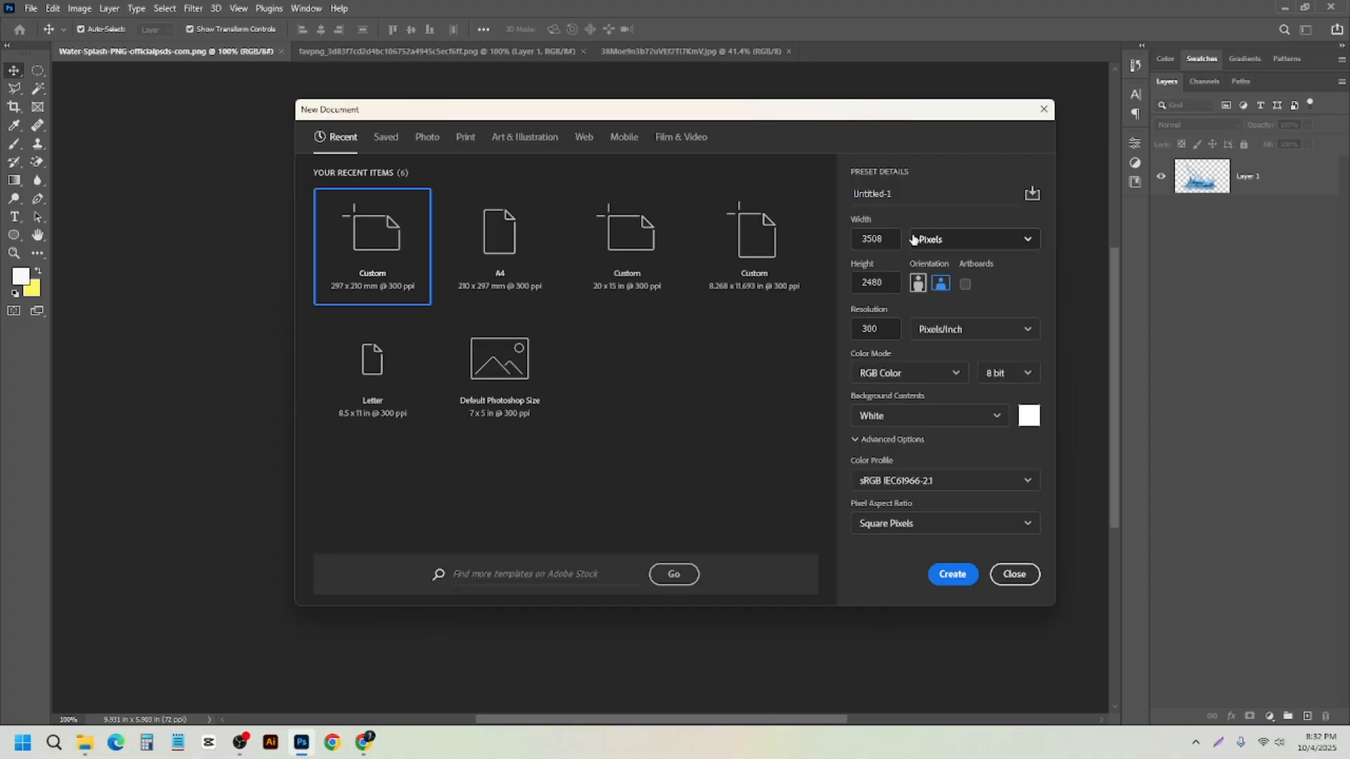
- Set the new document's width and height to 1080 pixels each
left_click(864, 240)
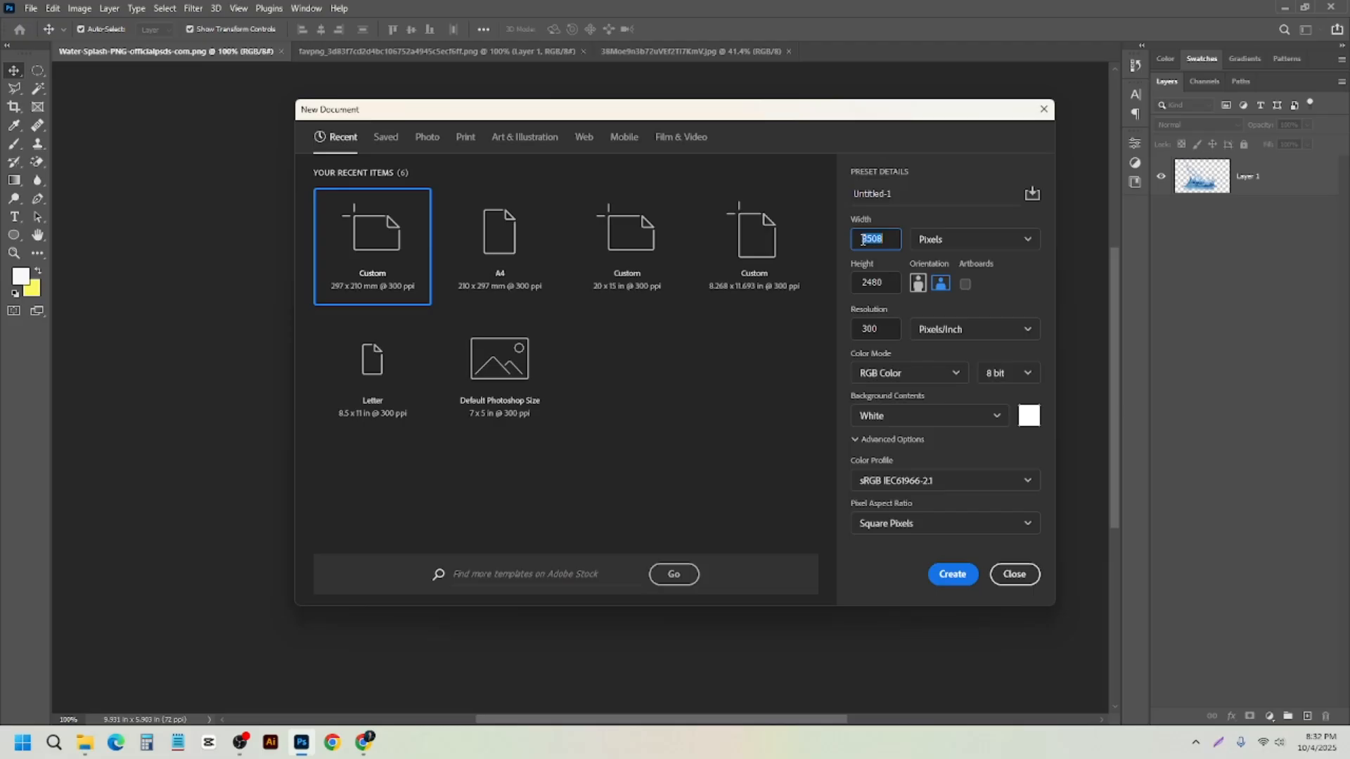
type("1080")
key("Tab")
type("1")
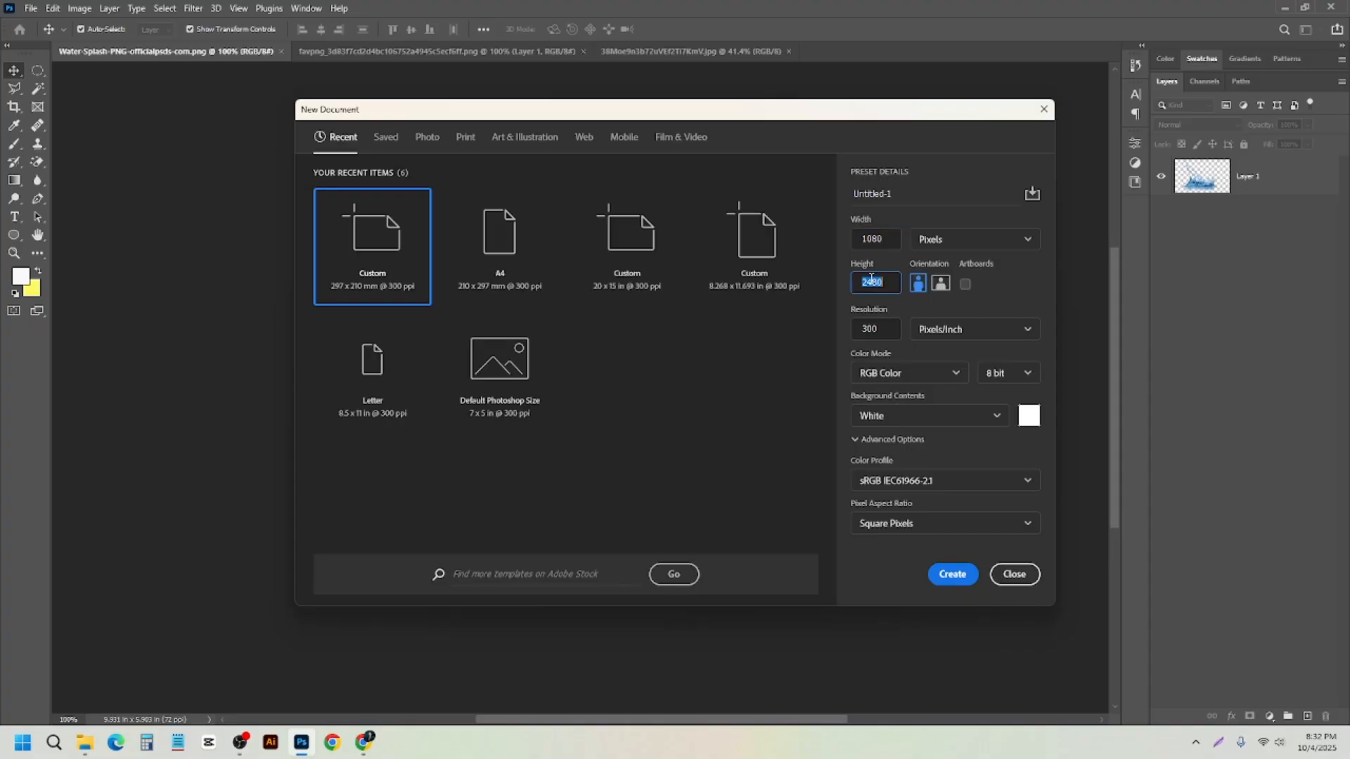
type("0")
key("BackSpace")
key("BackSpace")
type("1080")
- Set the new document's resolution to 72 pixels/inch and keep the RGB Color mode
double_click(878, 332)
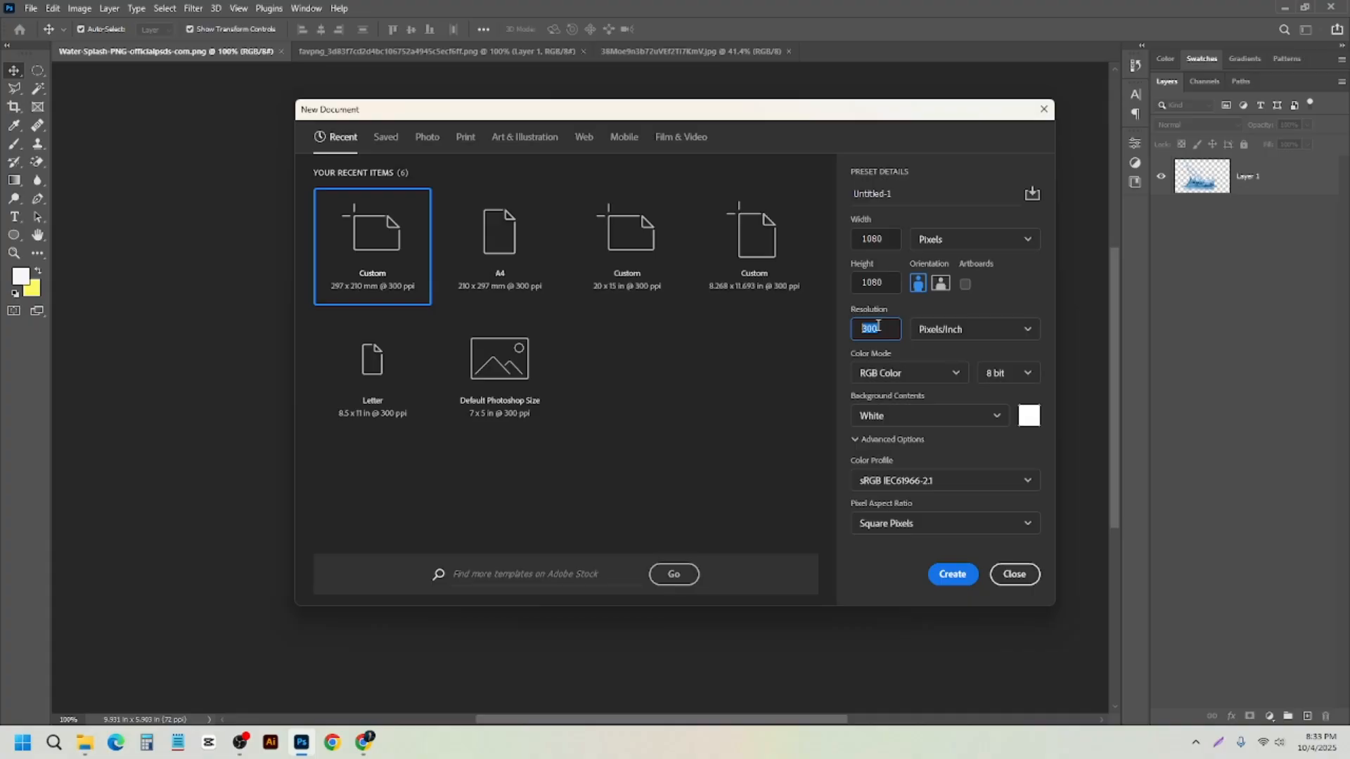
type("72")
left_click_drag(877, 330, 850, 334)
left_click(948, 374)
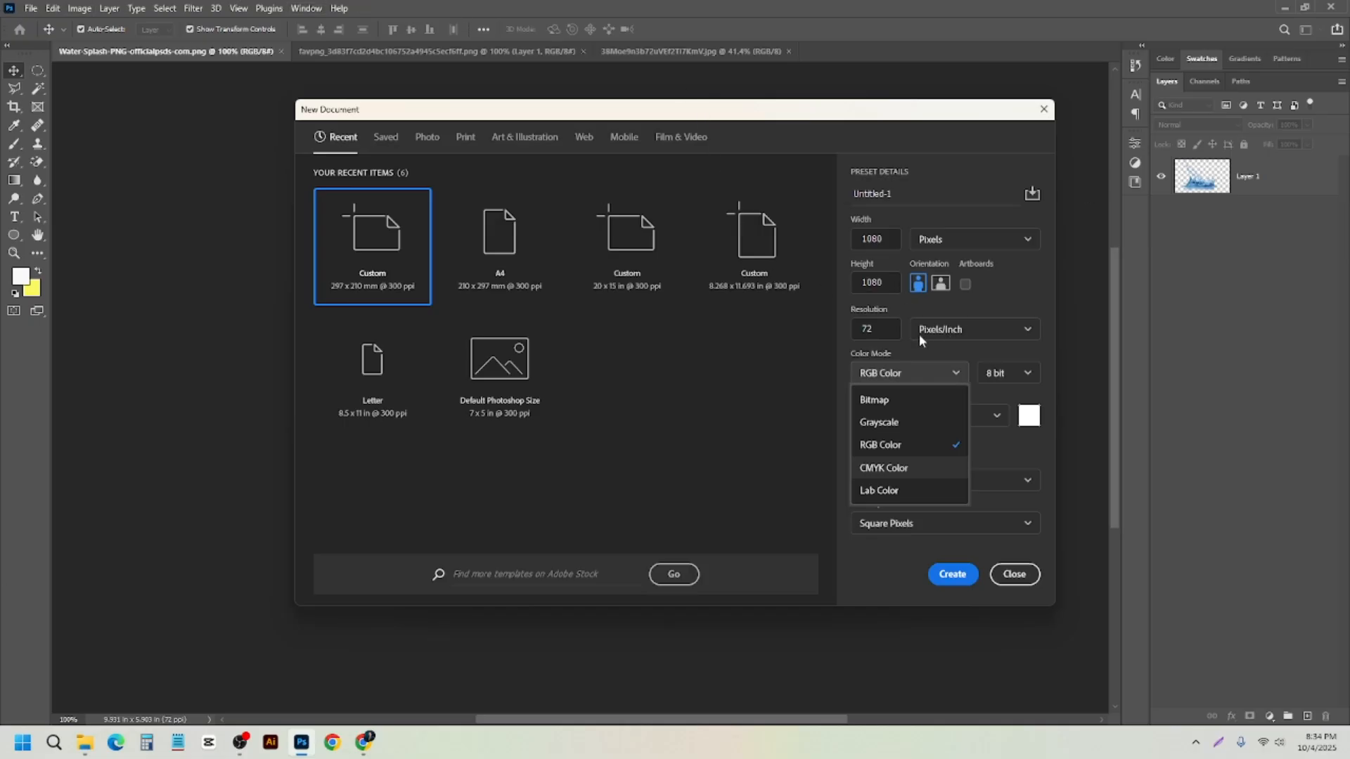
left_click(873, 328)
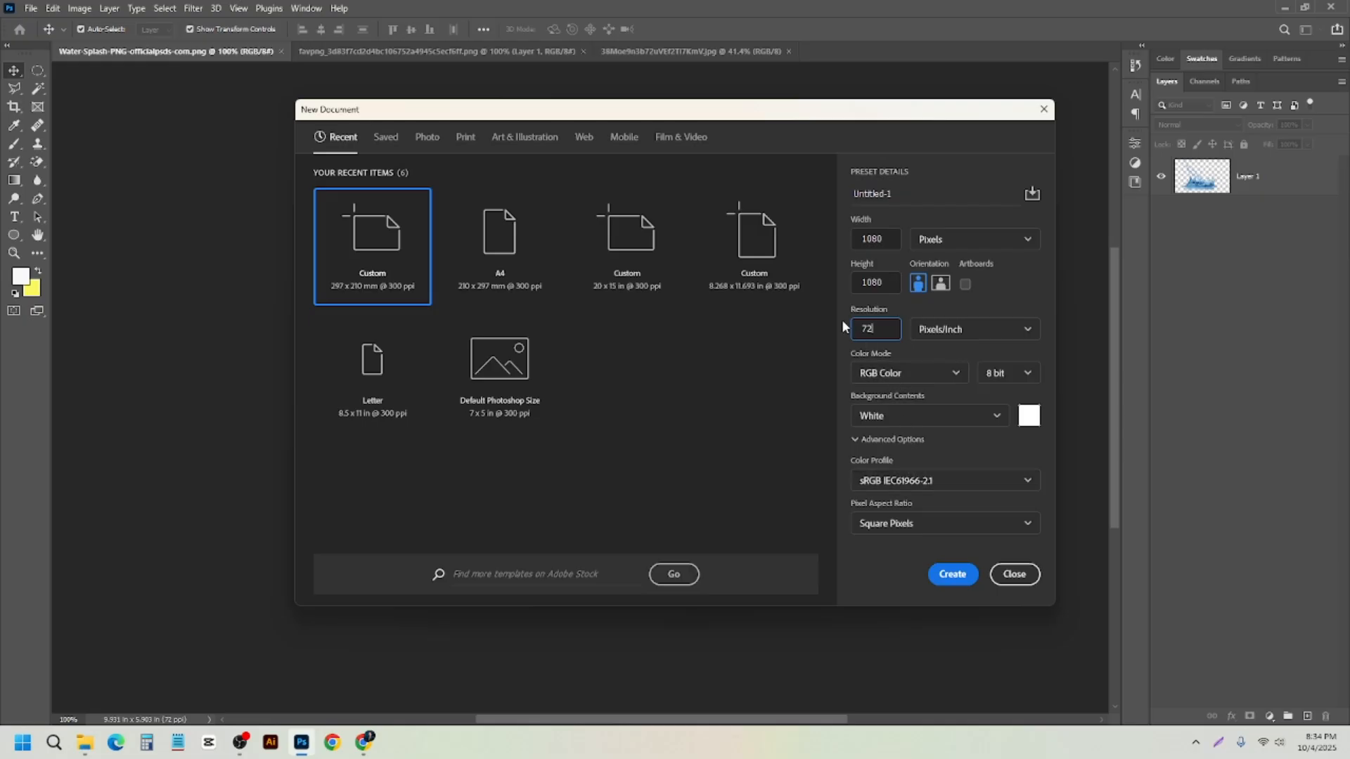
- Name the new document "Social media post" and create it with a white background
left_click(878, 187)
left_click(903, 192)
left_click_drag(900, 195, 851, 202)
left_click(918, 192)
left_click(898, 196)
type("Sa")
left_click(940, 283)
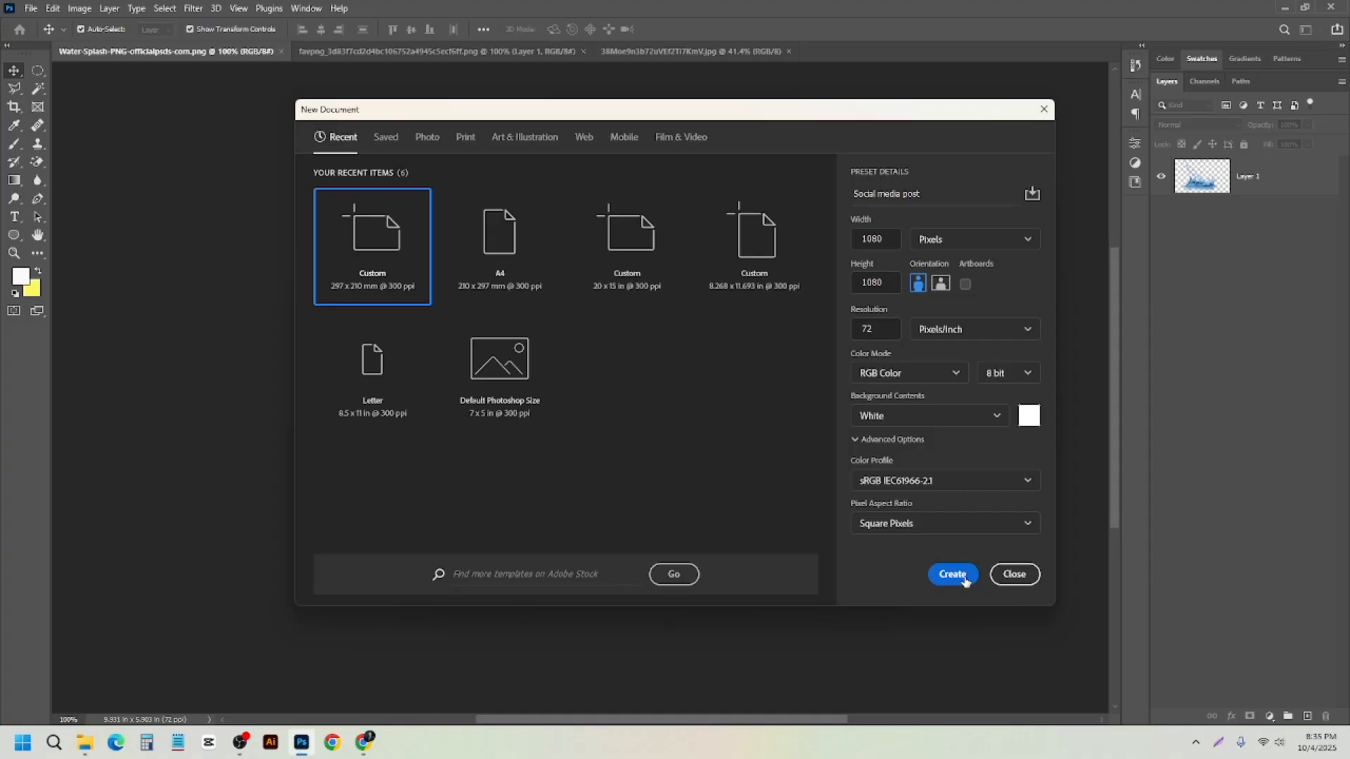
left_click(965, 579)
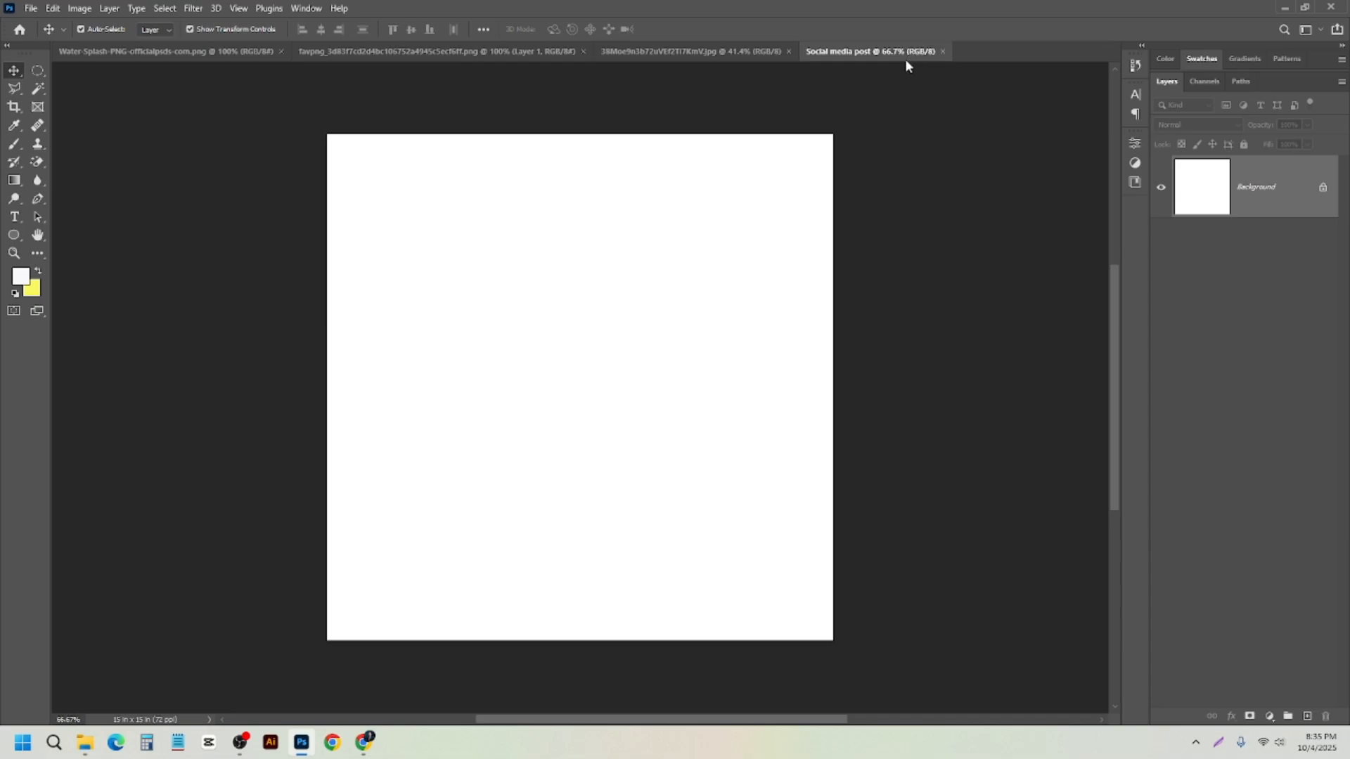
- Bring the water splash from the Water-Splash-PNG image into the Social media post document as a new layer
left_click(121, 61)
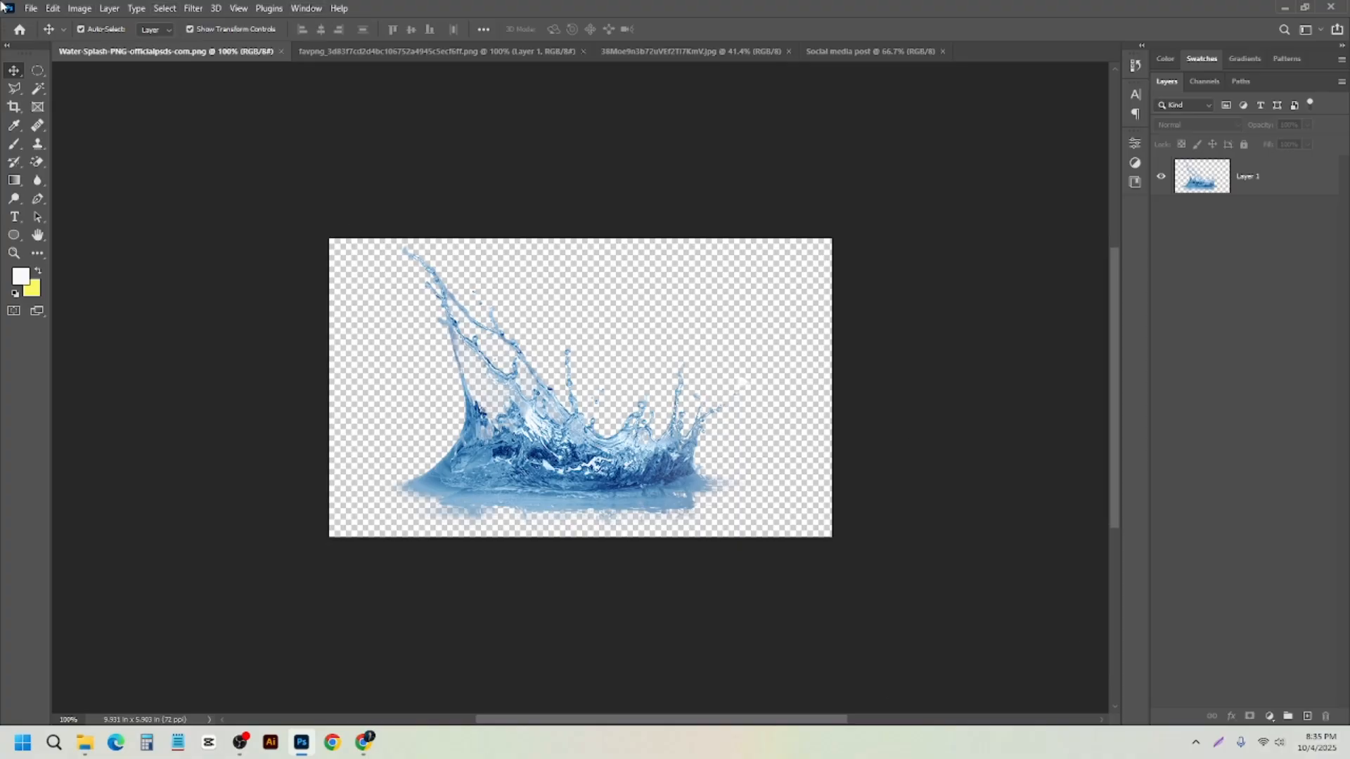
left_click(896, 57)
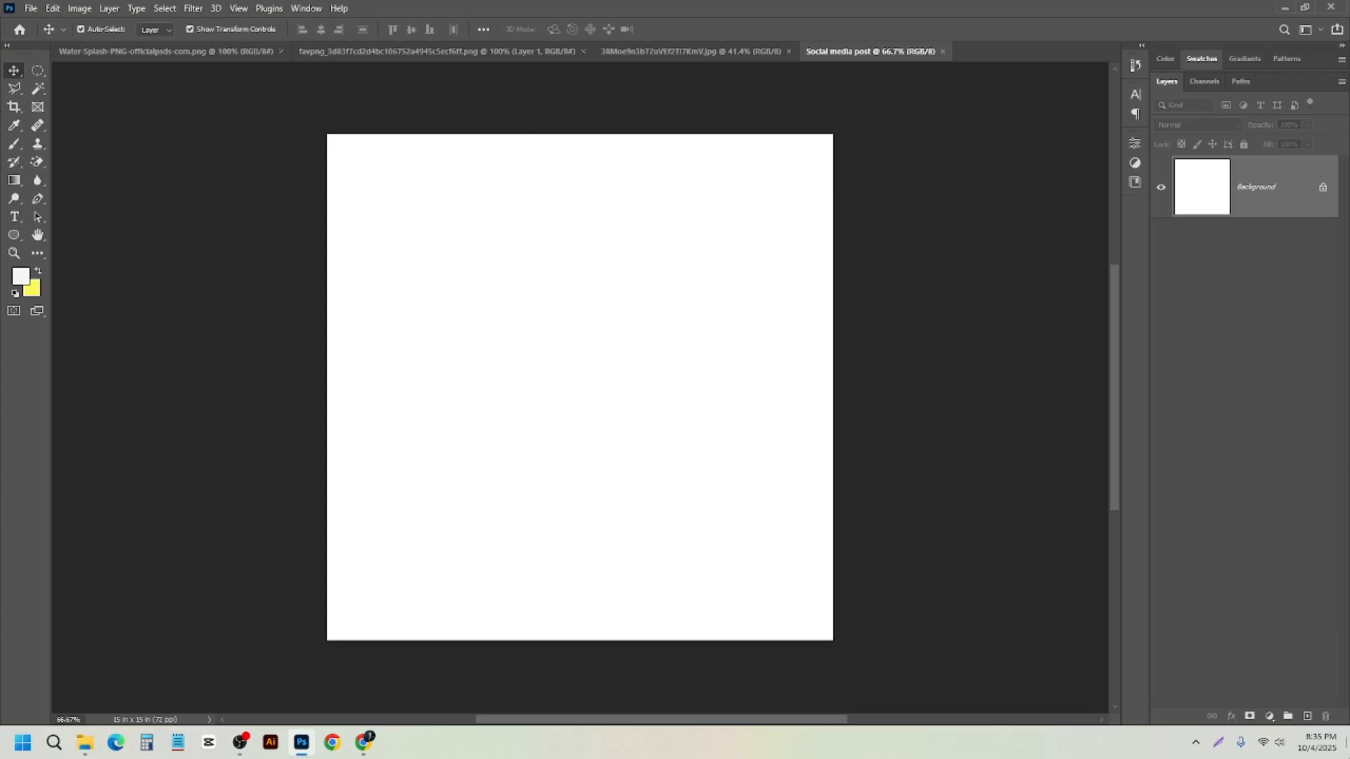
left_click(191, 56)
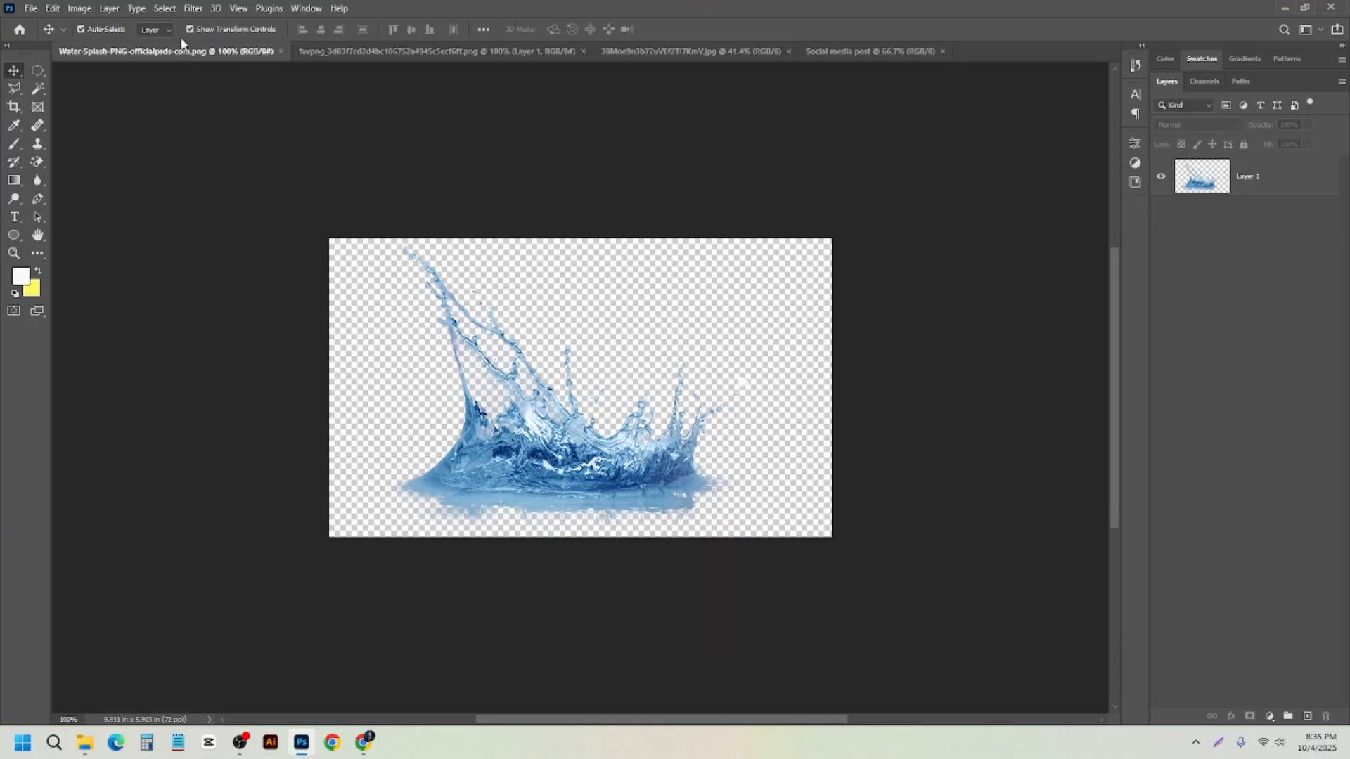
left_click(816, 54)
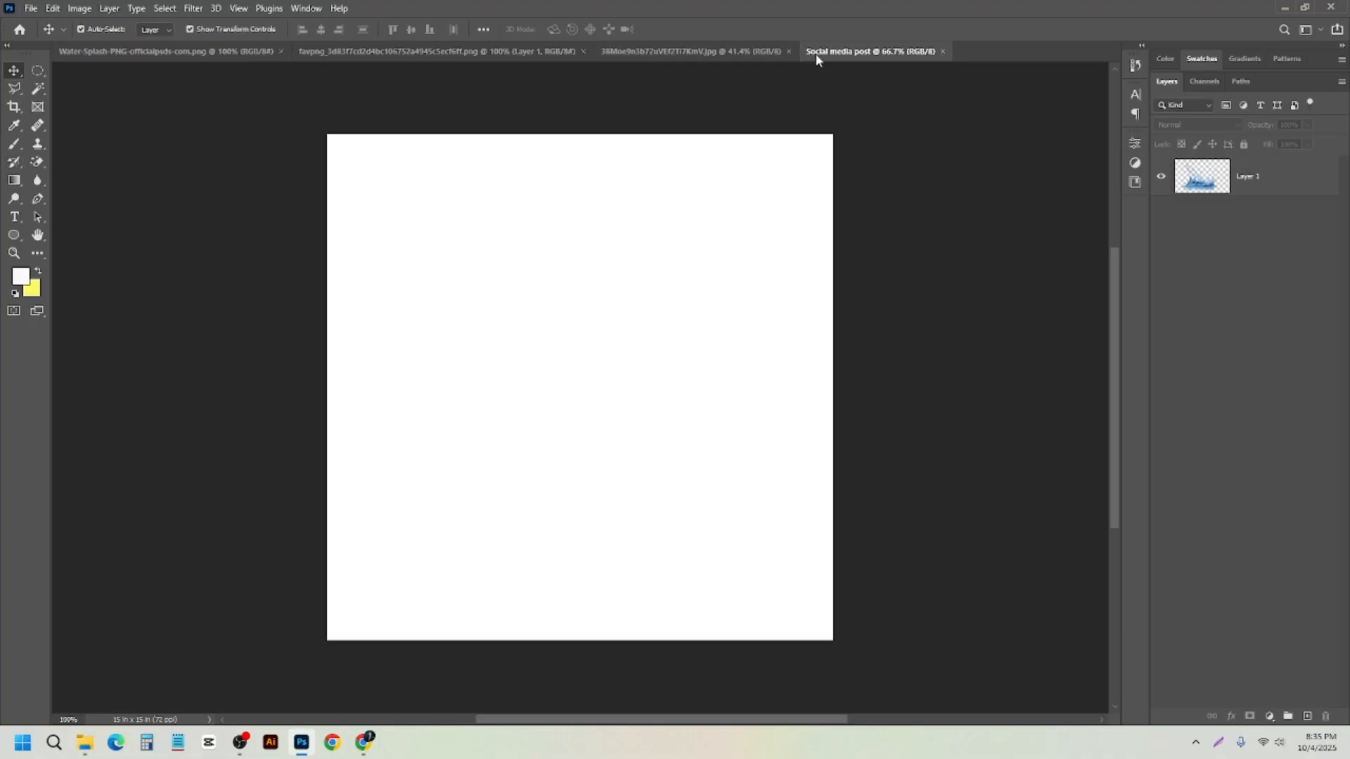
left_click(182, 54)
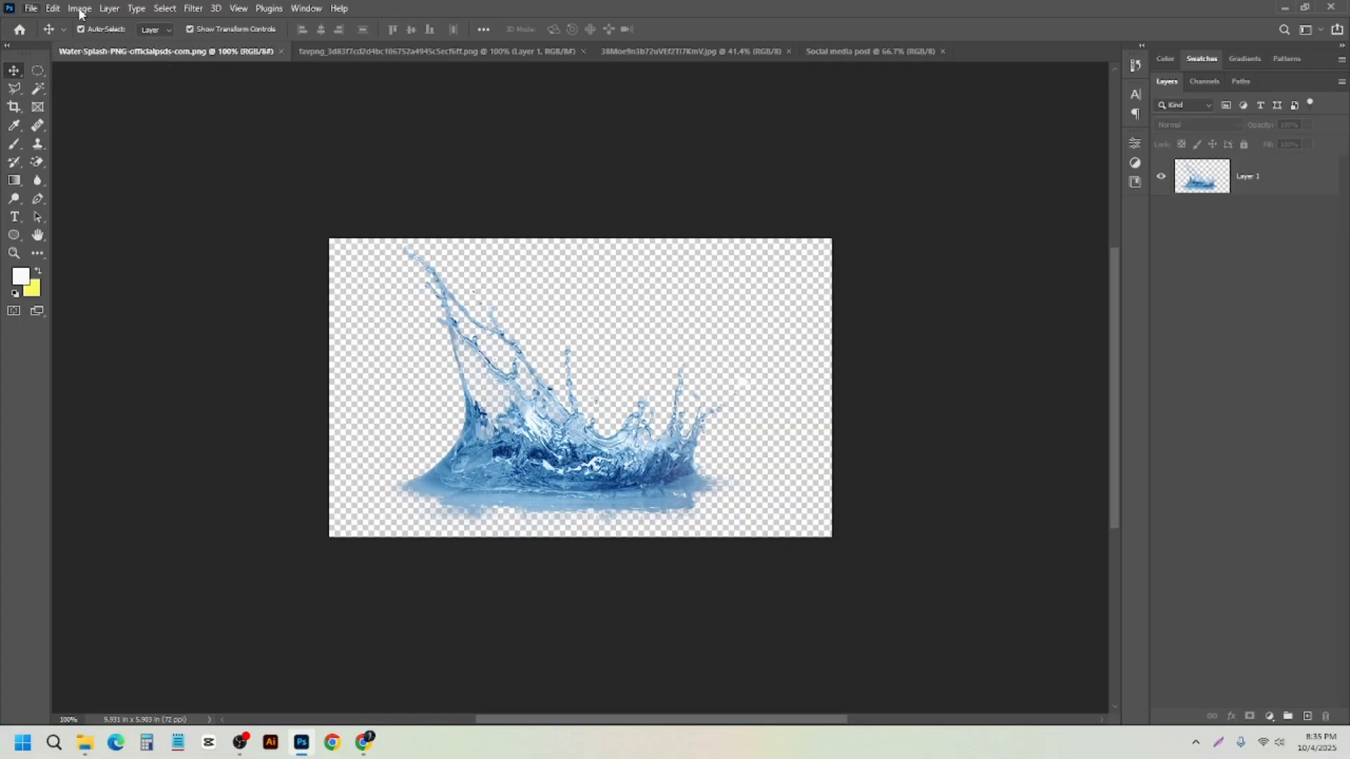
left_click_drag(524, 445, 547, 376)
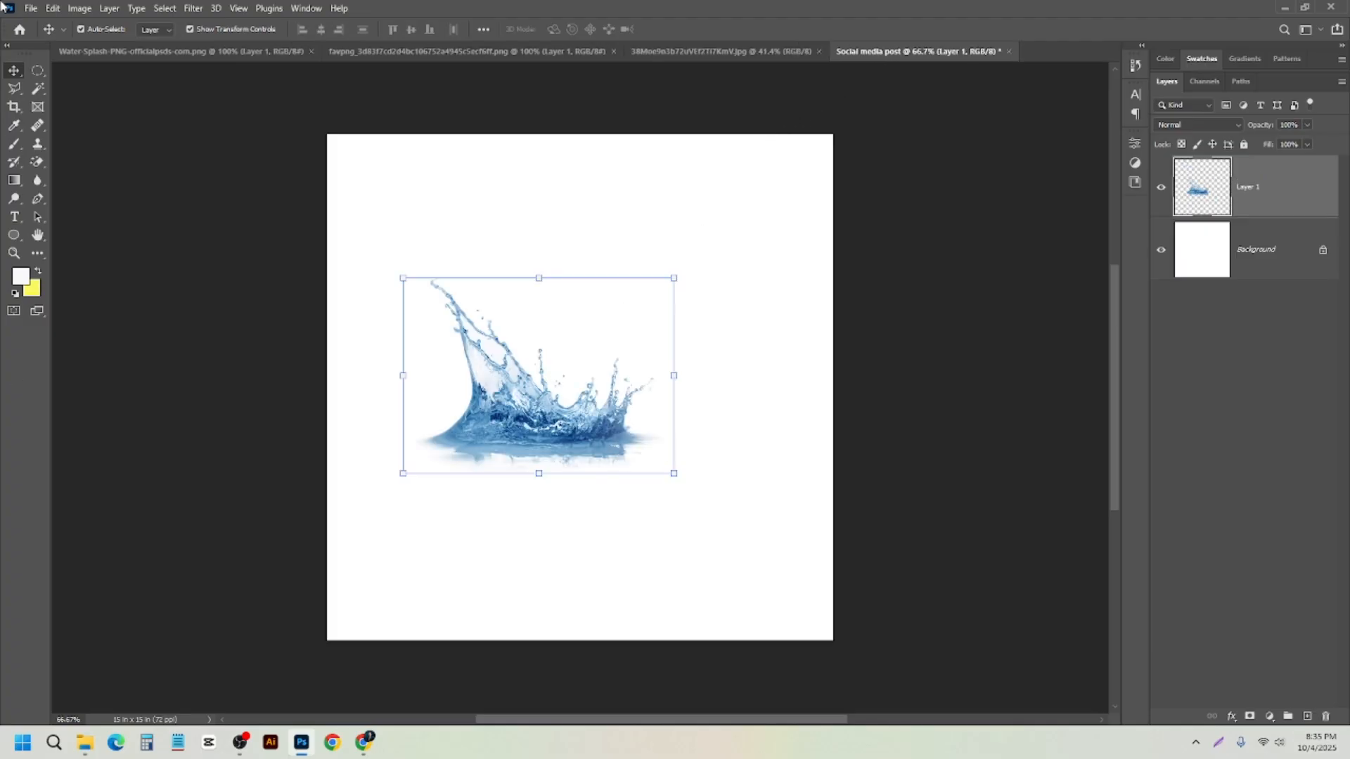
- Copy the wide water splash from the favpng image into the Social media post document and place it in the lower part of the canvas
left_click(371, 51)
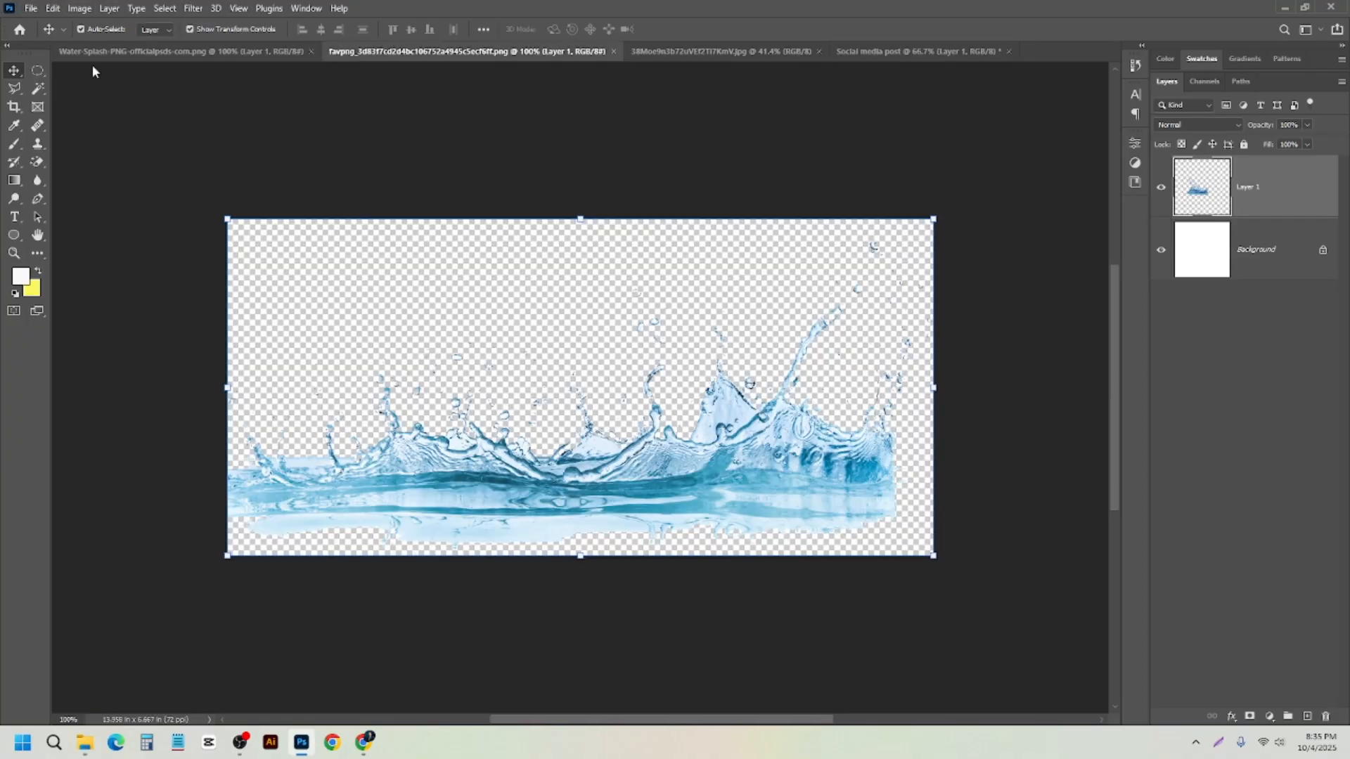
key("ctrl")
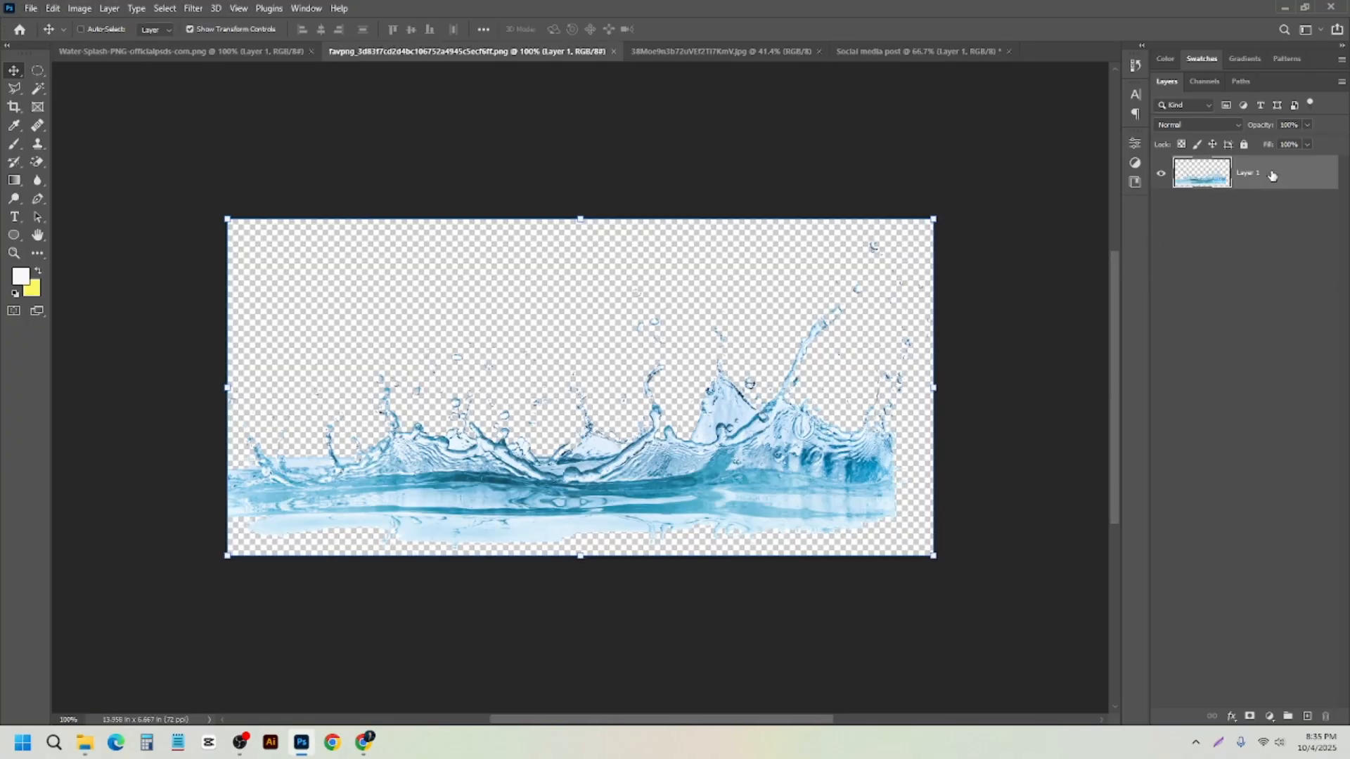
left_click(943, 52)
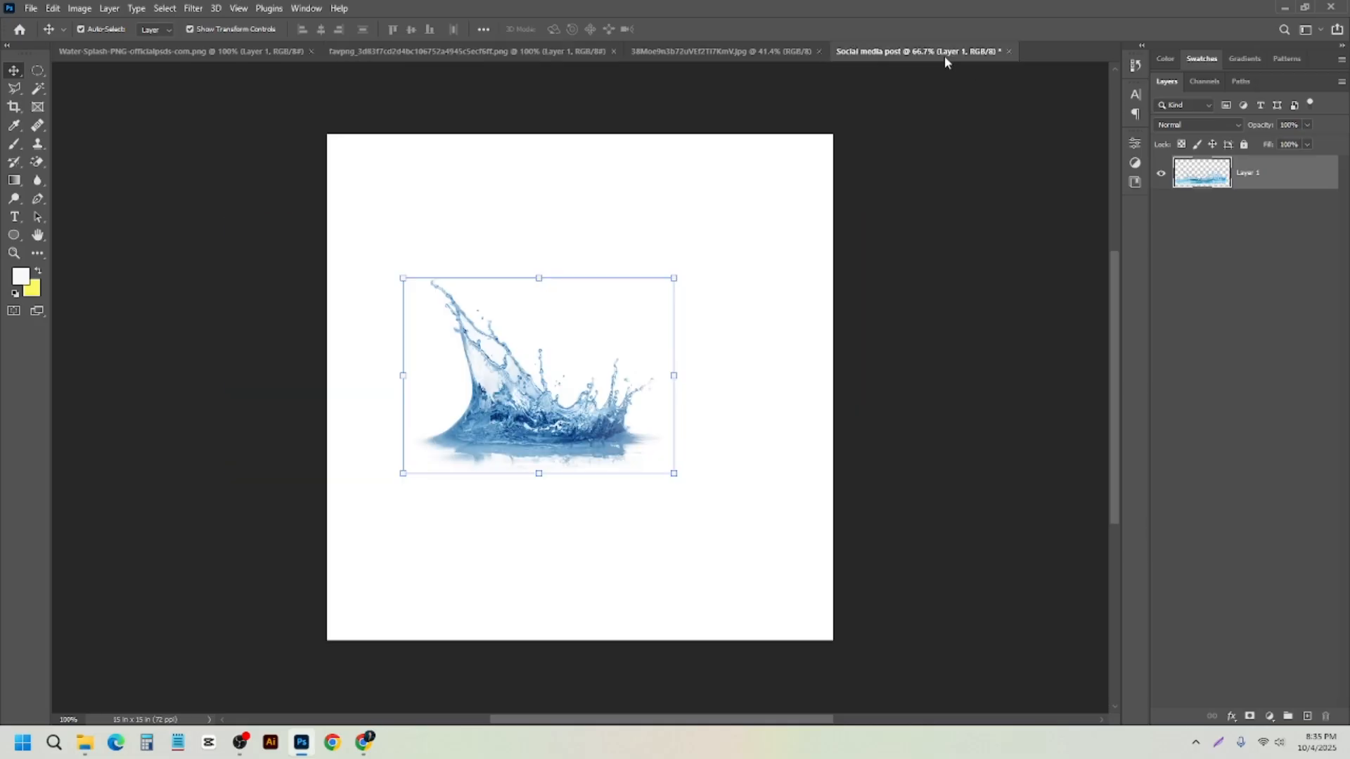
key("ctrl+v")
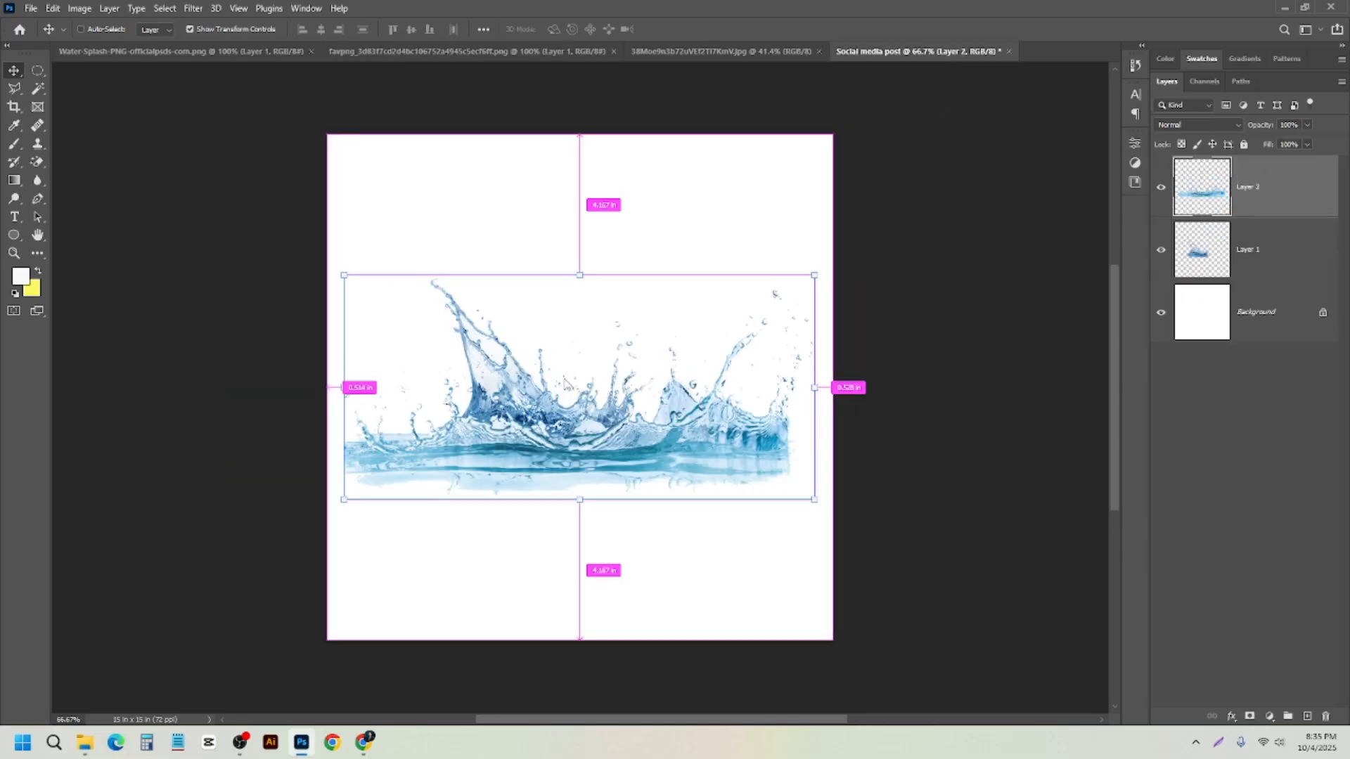
left_click_drag(601, 409, 601, 538)
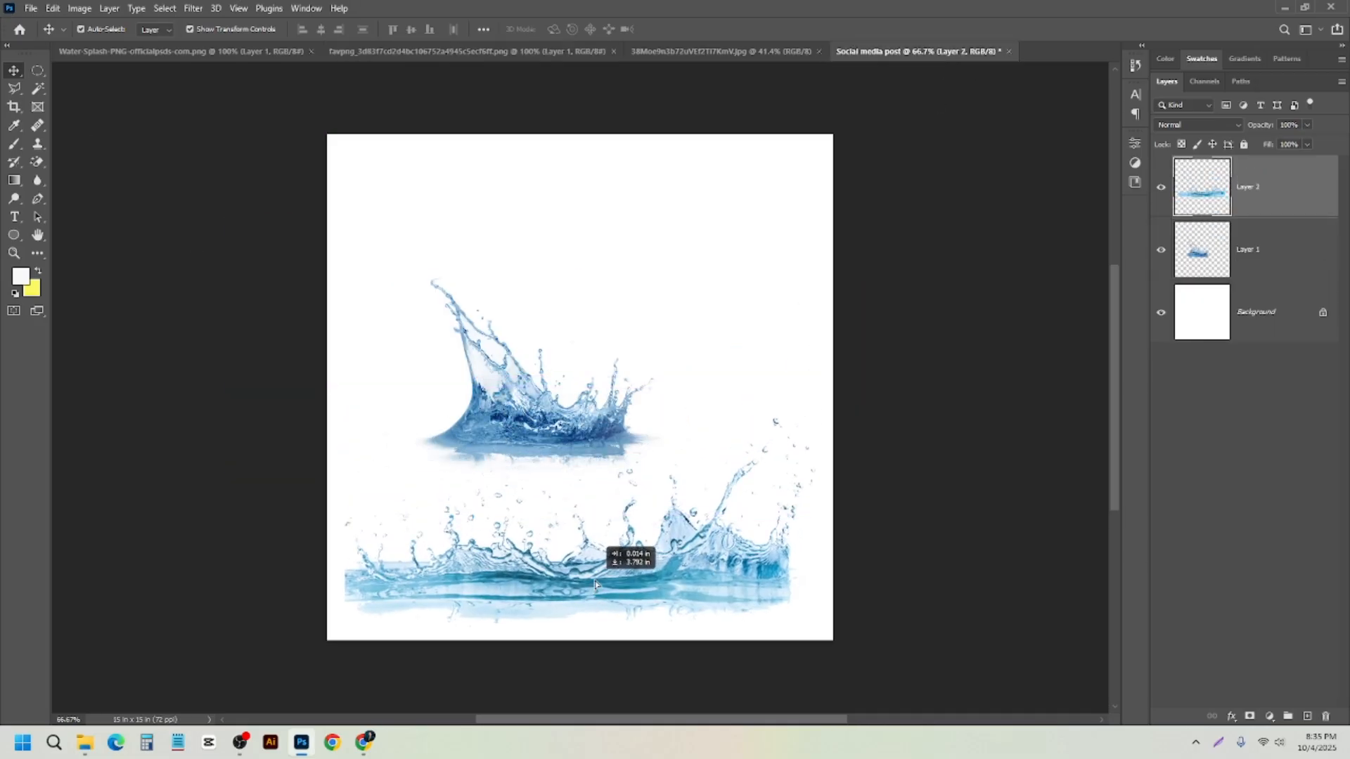
- Unlock the white background layer and hide it
left_click(1323, 312)
left_click(1161, 314)
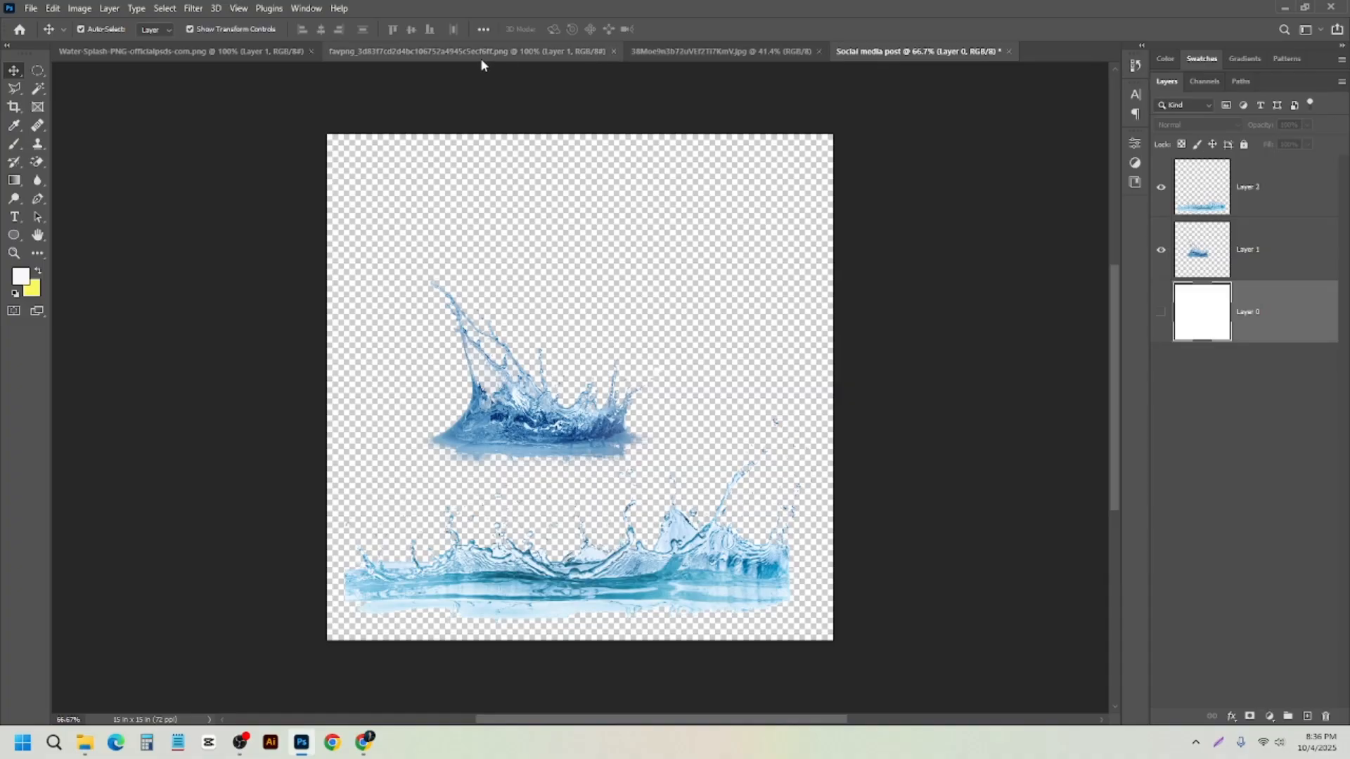
- In the apple image, activate the Rectangular Marquee tool and unlock the background layer
left_click(714, 52)
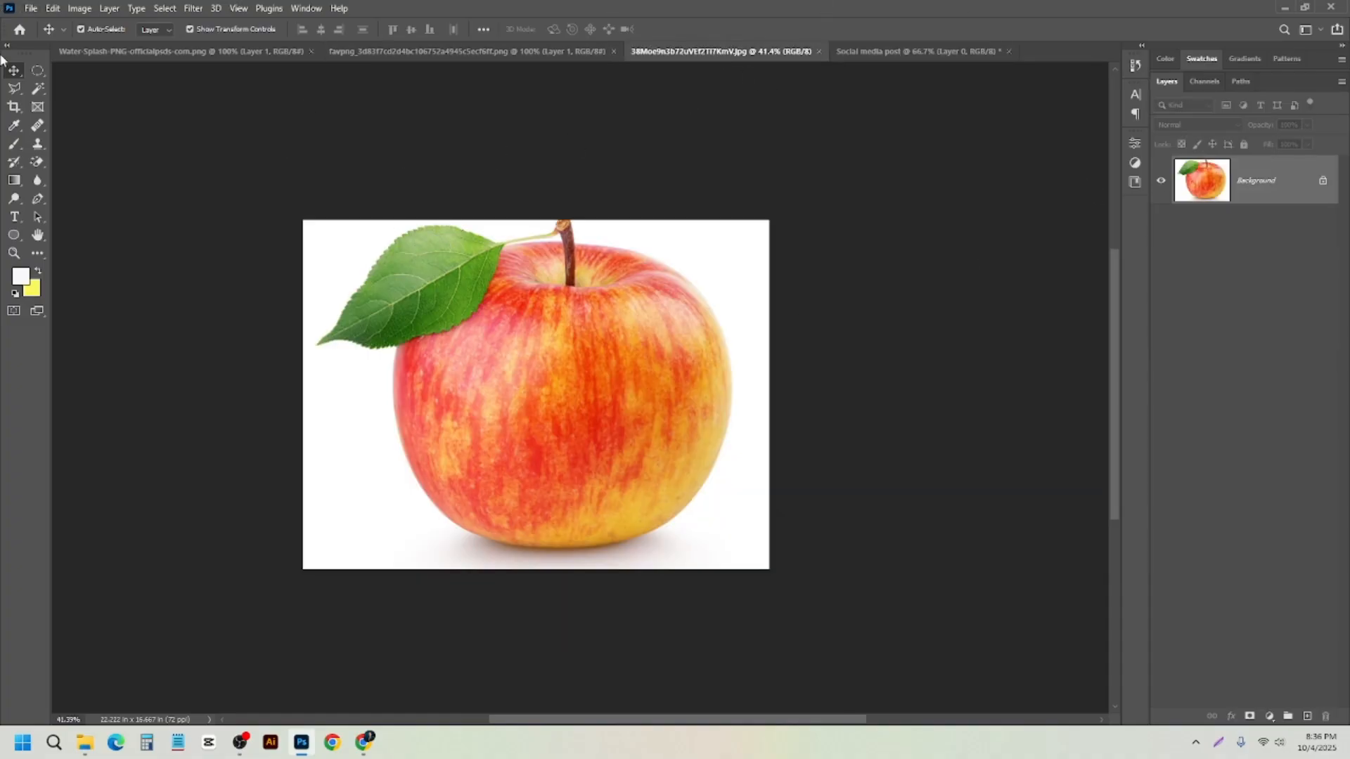
right_click(38, 70)
left_click(85, 86)
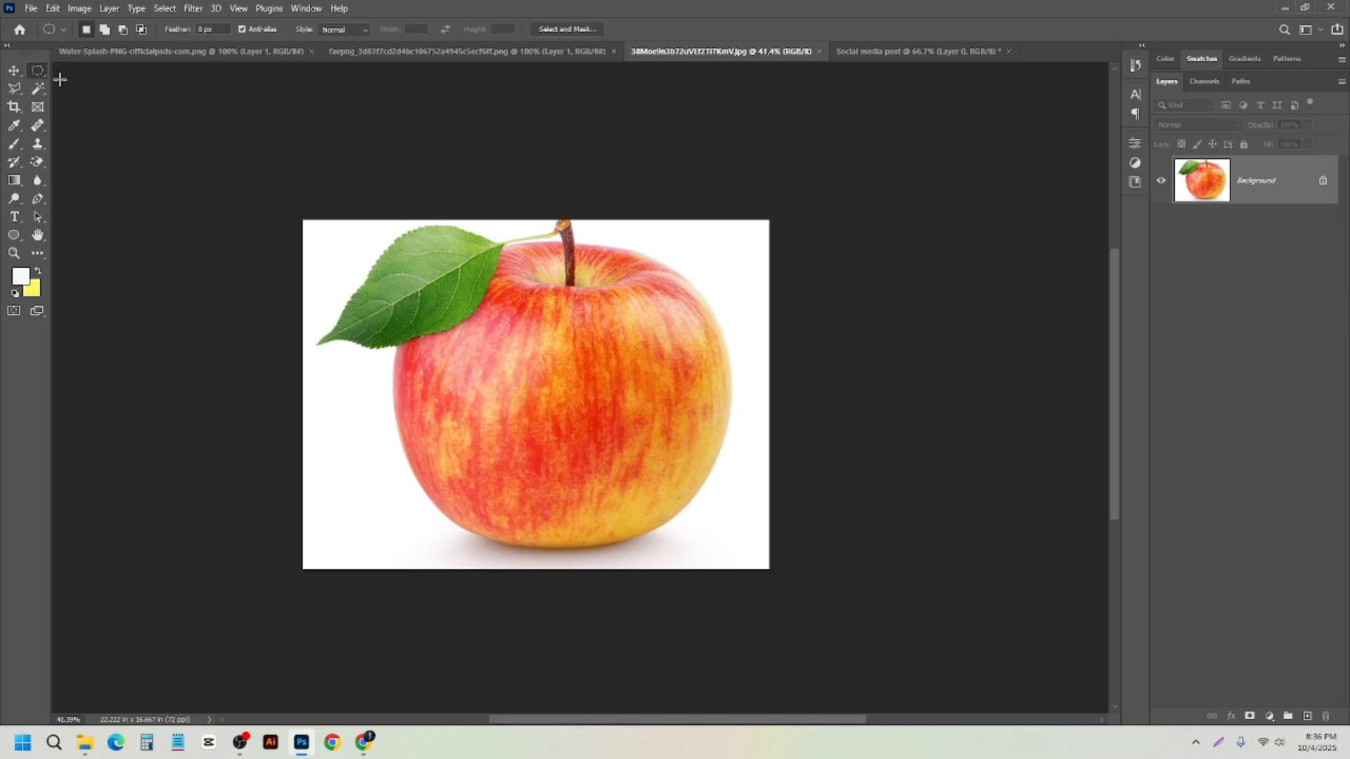
right_click(38, 72)
left_click(92, 73)
right_click(39, 70)
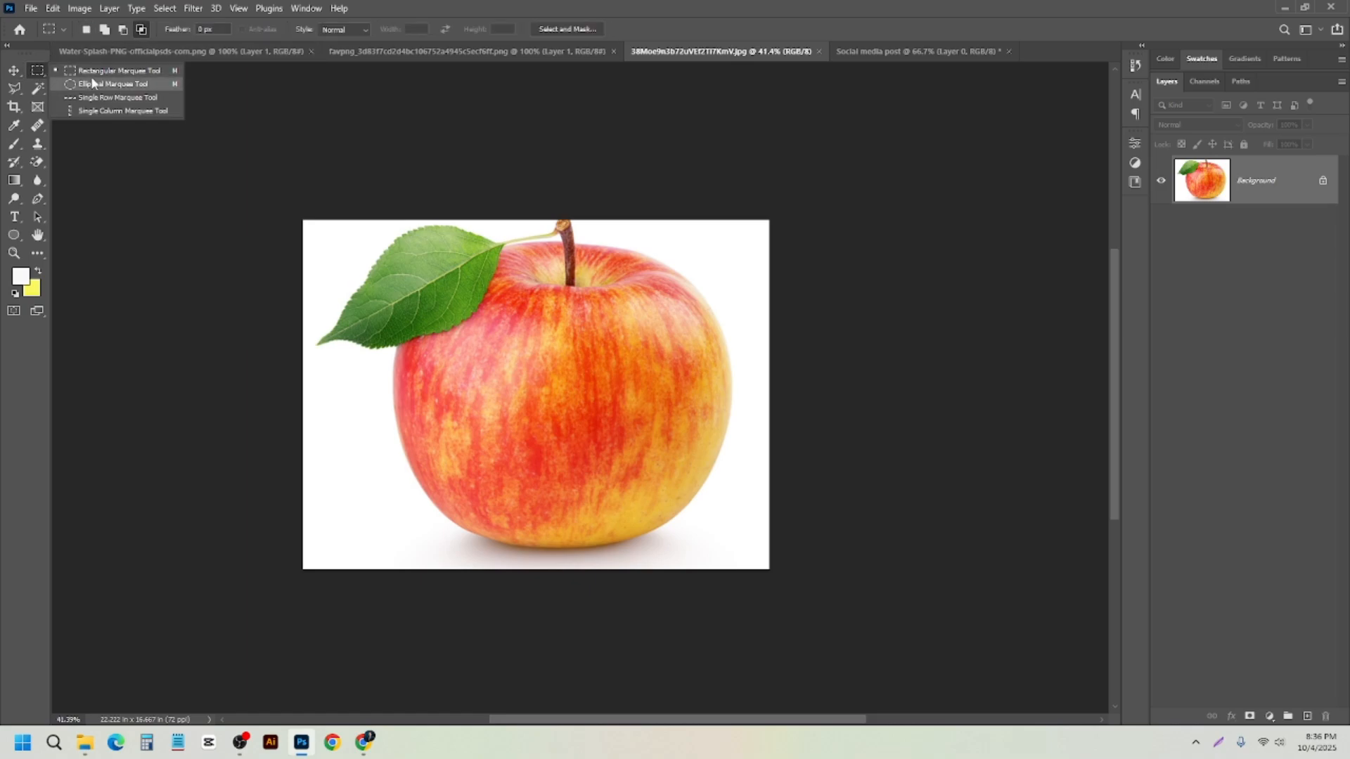
left_click(94, 73)
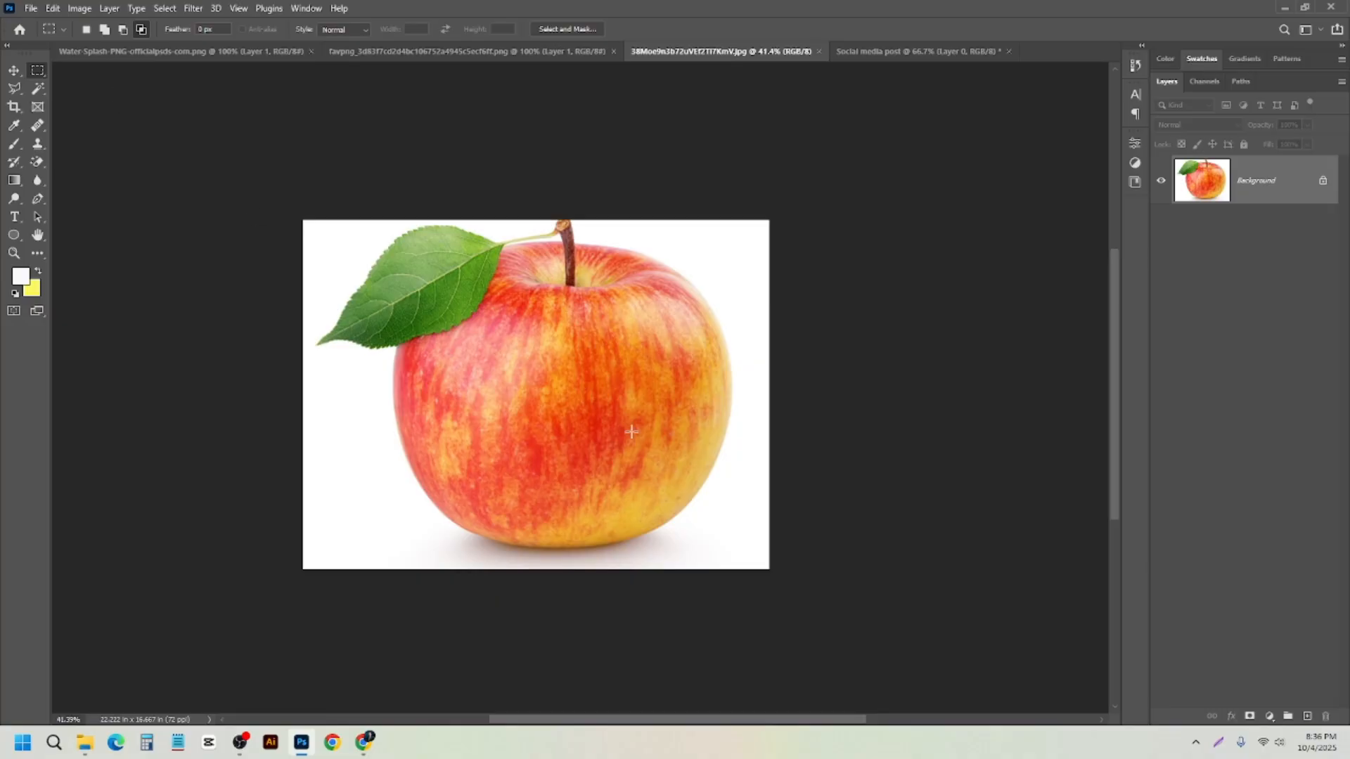
left_click(1323, 182)
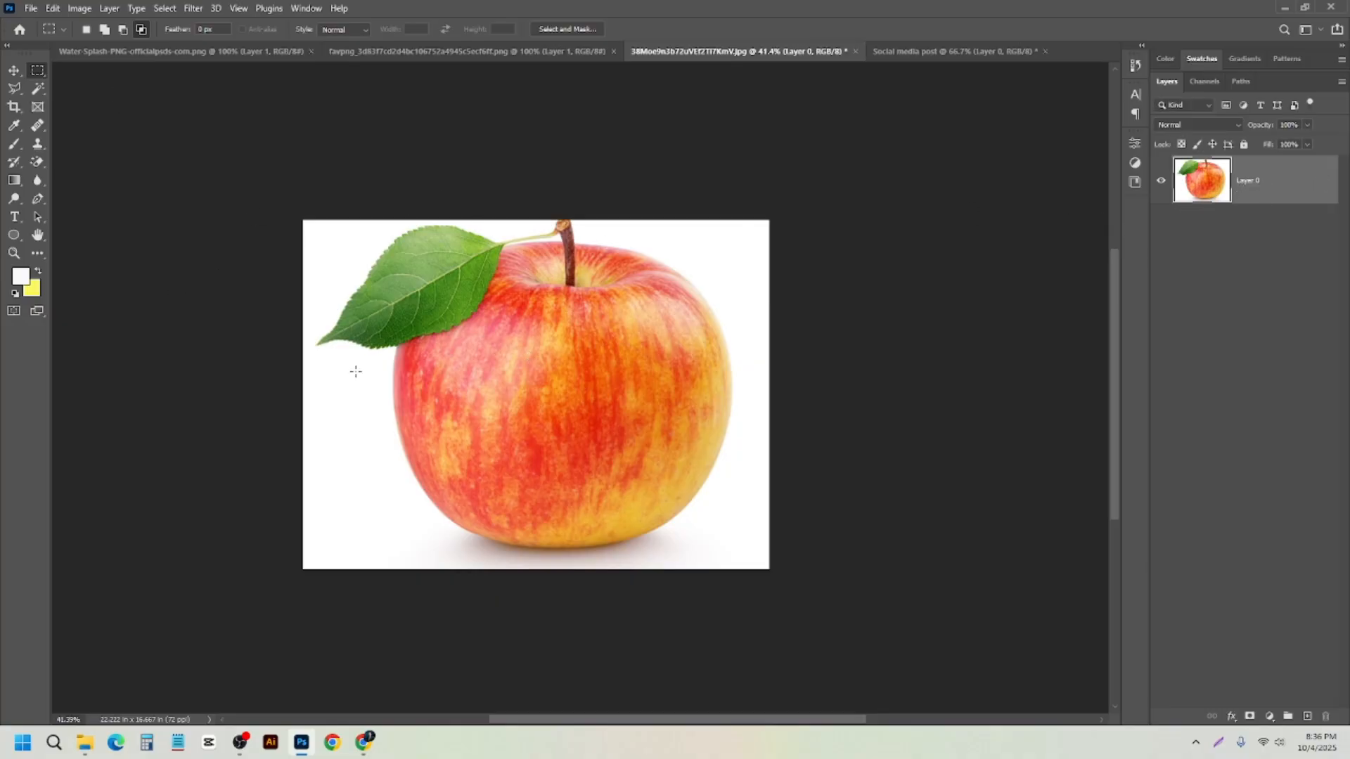
- Duplicate the apple layer into the Social media post document
right_click(446, 330)
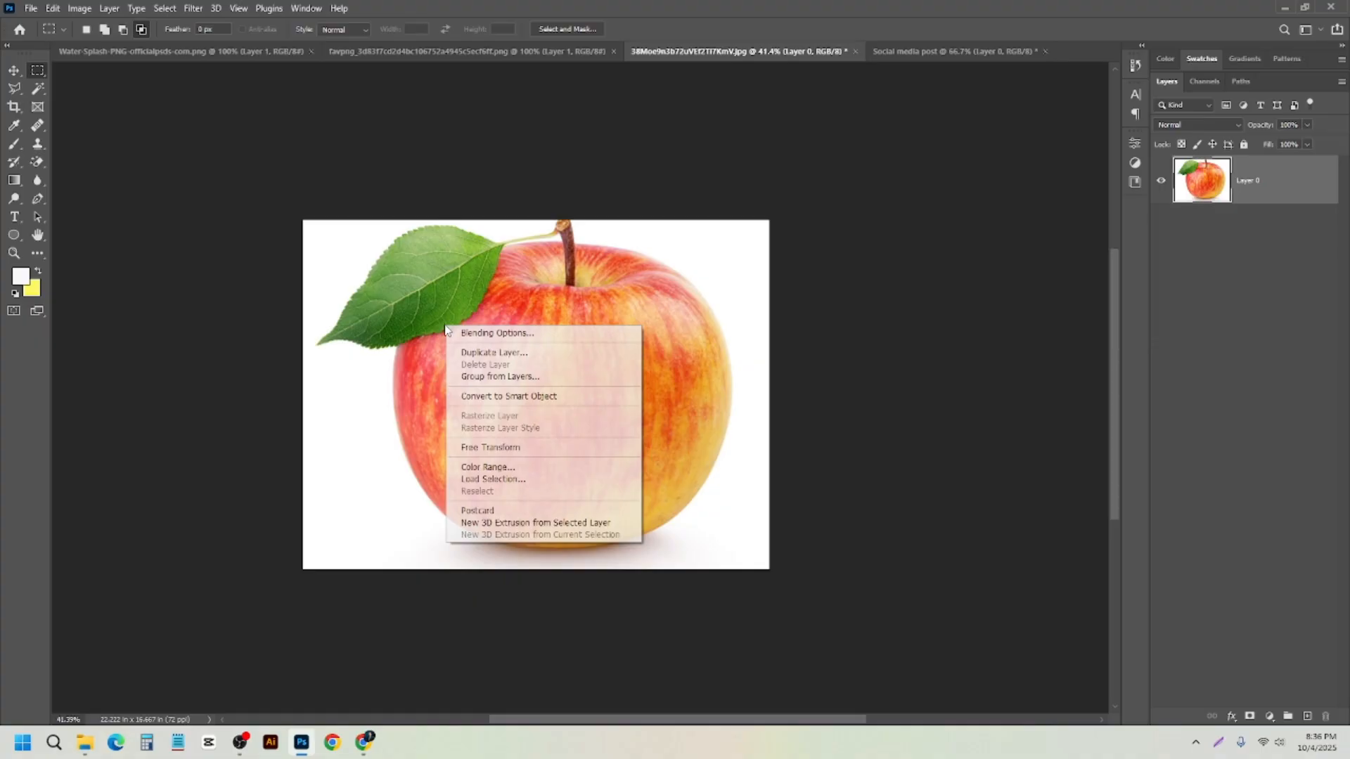
left_click(496, 353)
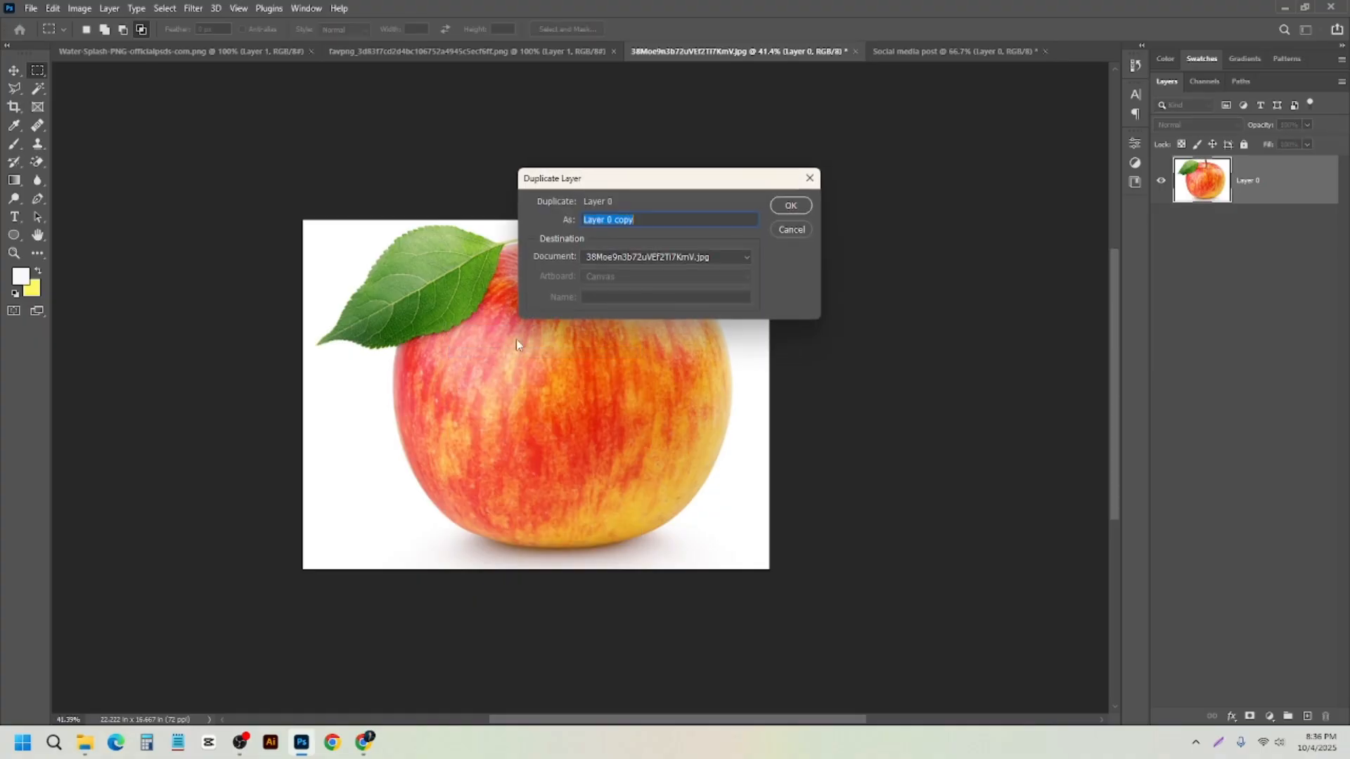
left_click(692, 256)
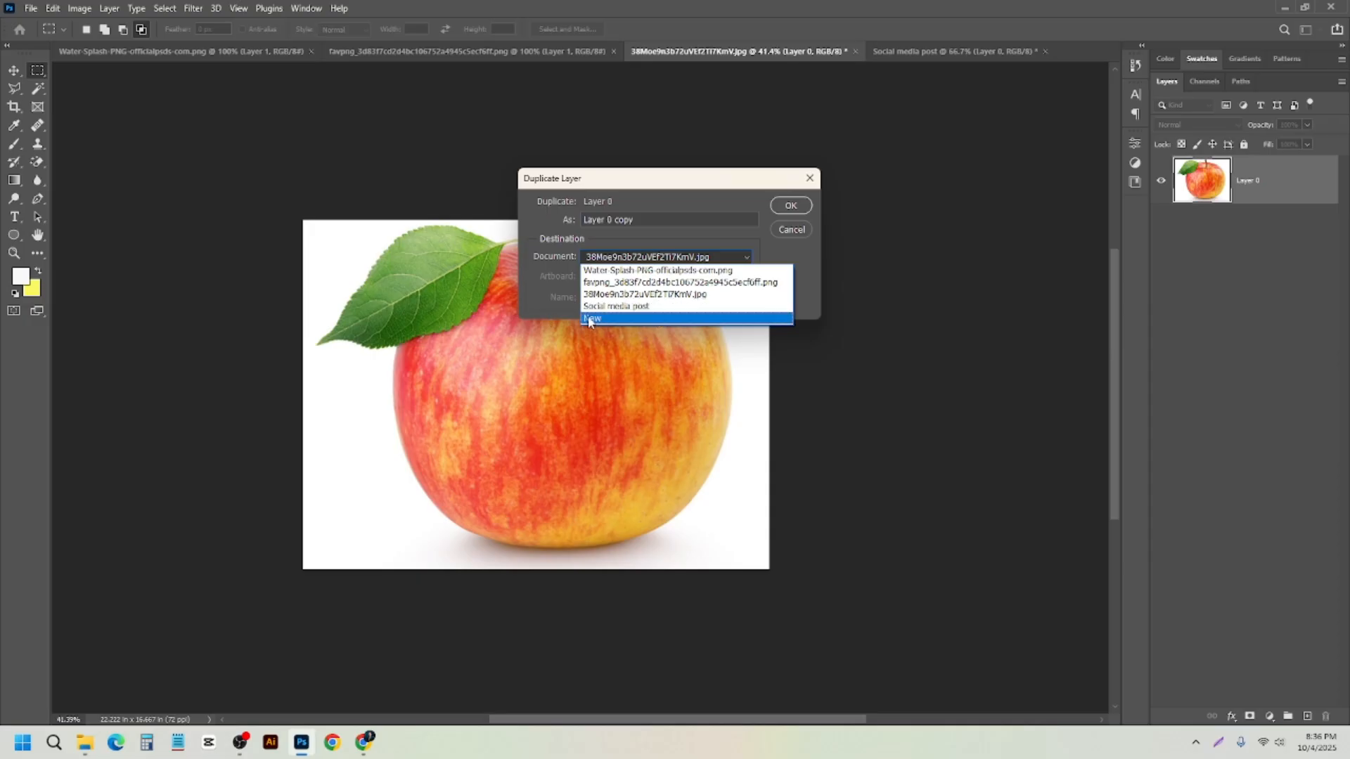
left_click(628, 307)
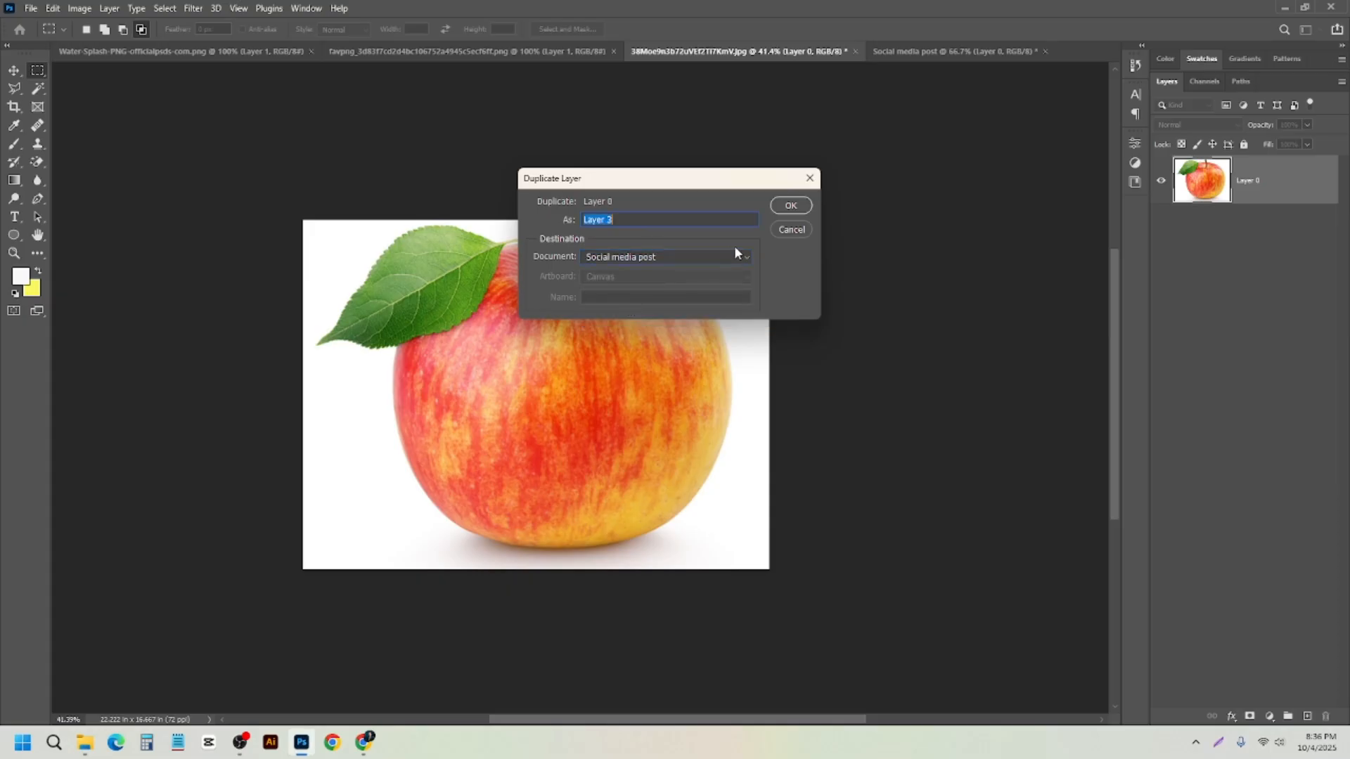
left_click(790, 205)
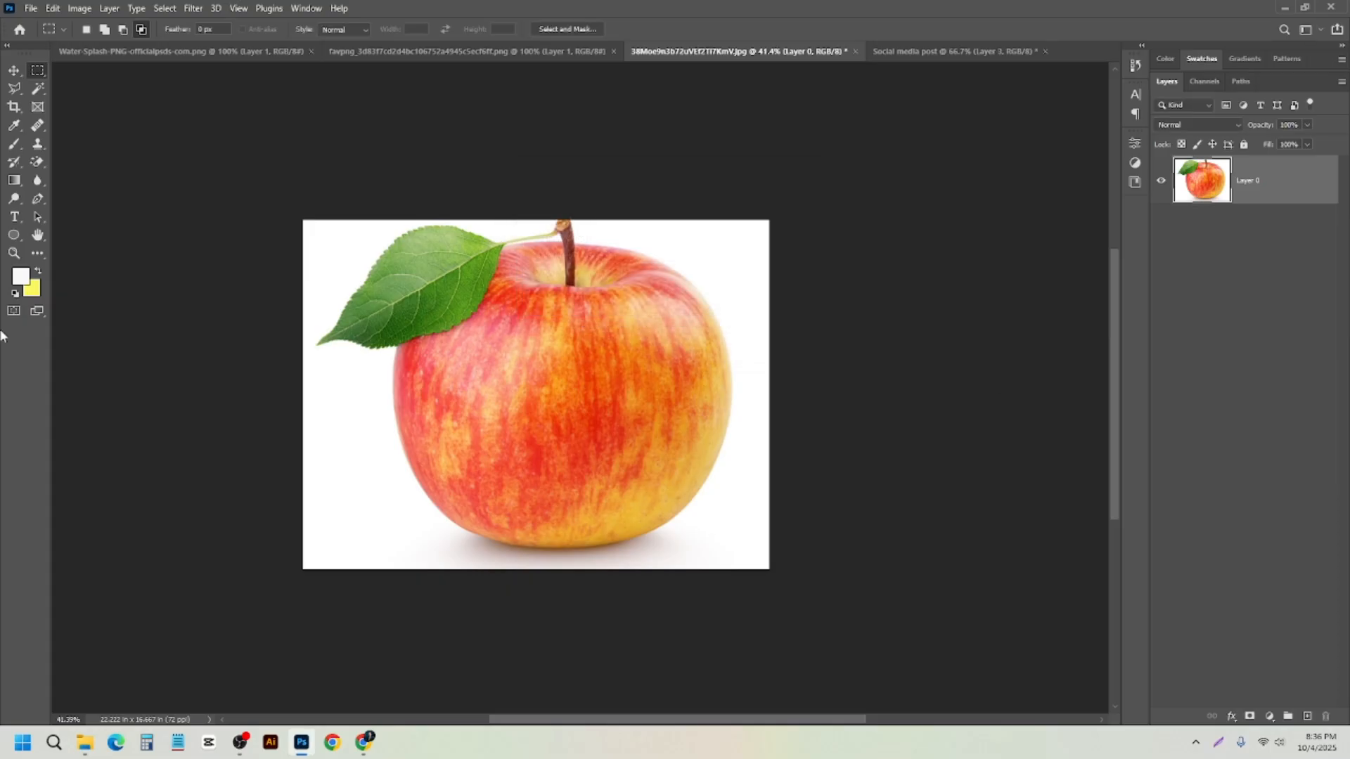
- In the Social media post document, scale the apple layer to about 39% and place it above the wide splash, near the canvas centre
left_click(960, 51)
left_click(15, 70)
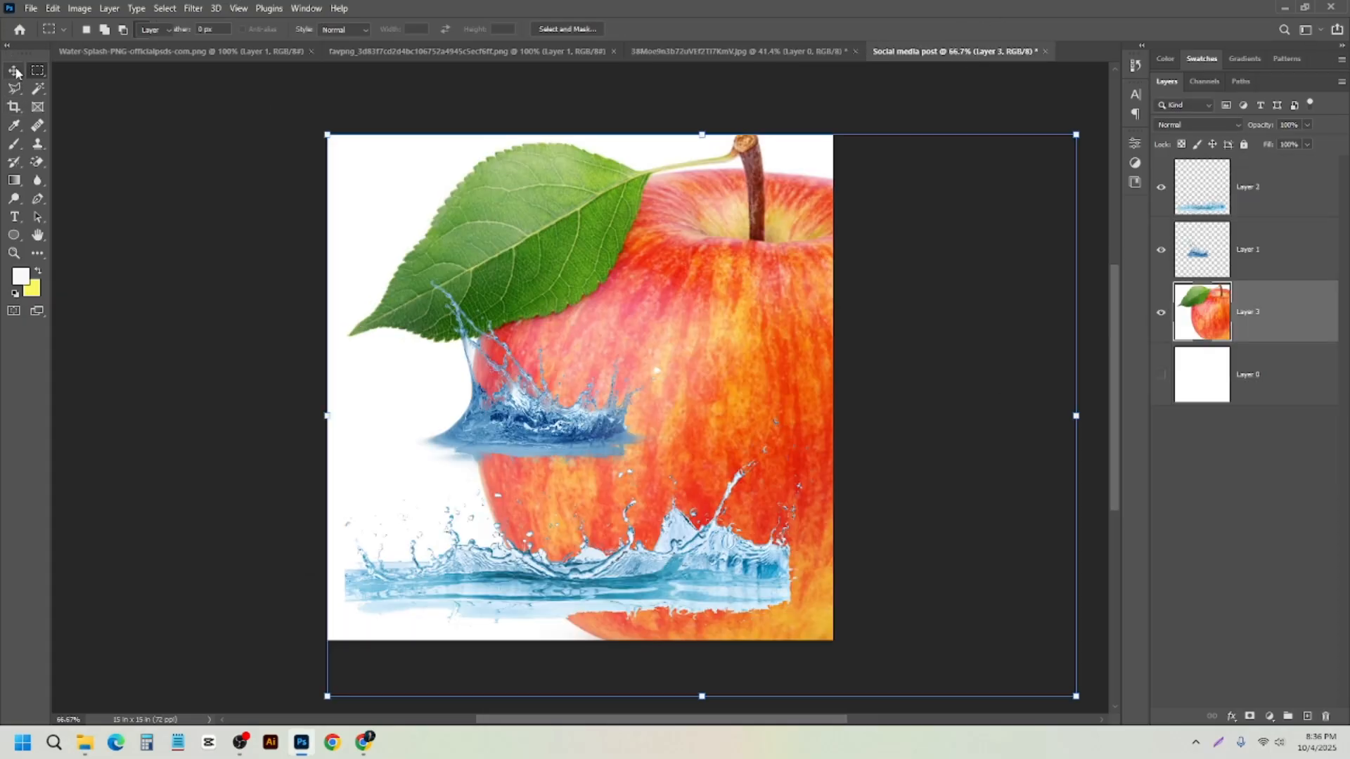
scroll(468, 337, "down", 3)
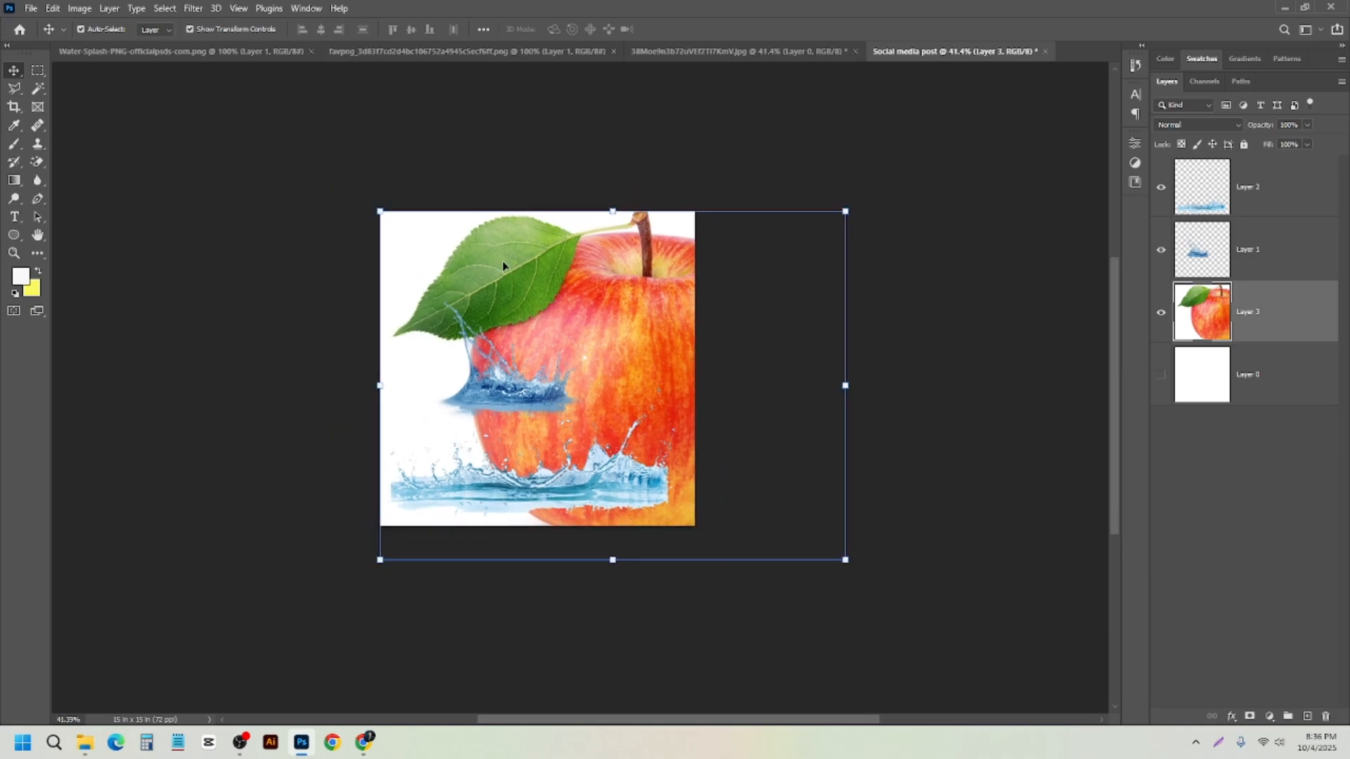
left_click_drag(622, 341, 610, 342)
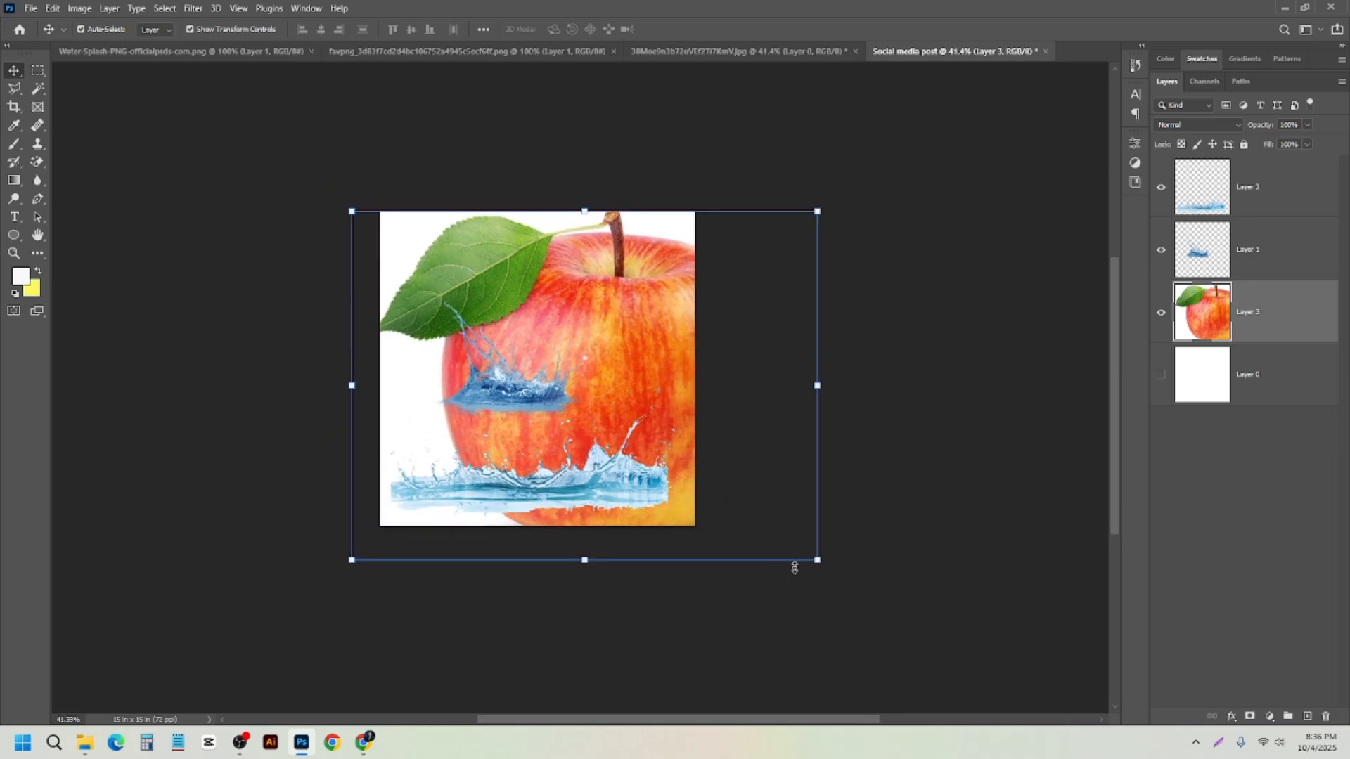
left_click_drag(817, 561, 533, 347)
left_click_drag(467, 303, 543, 370)
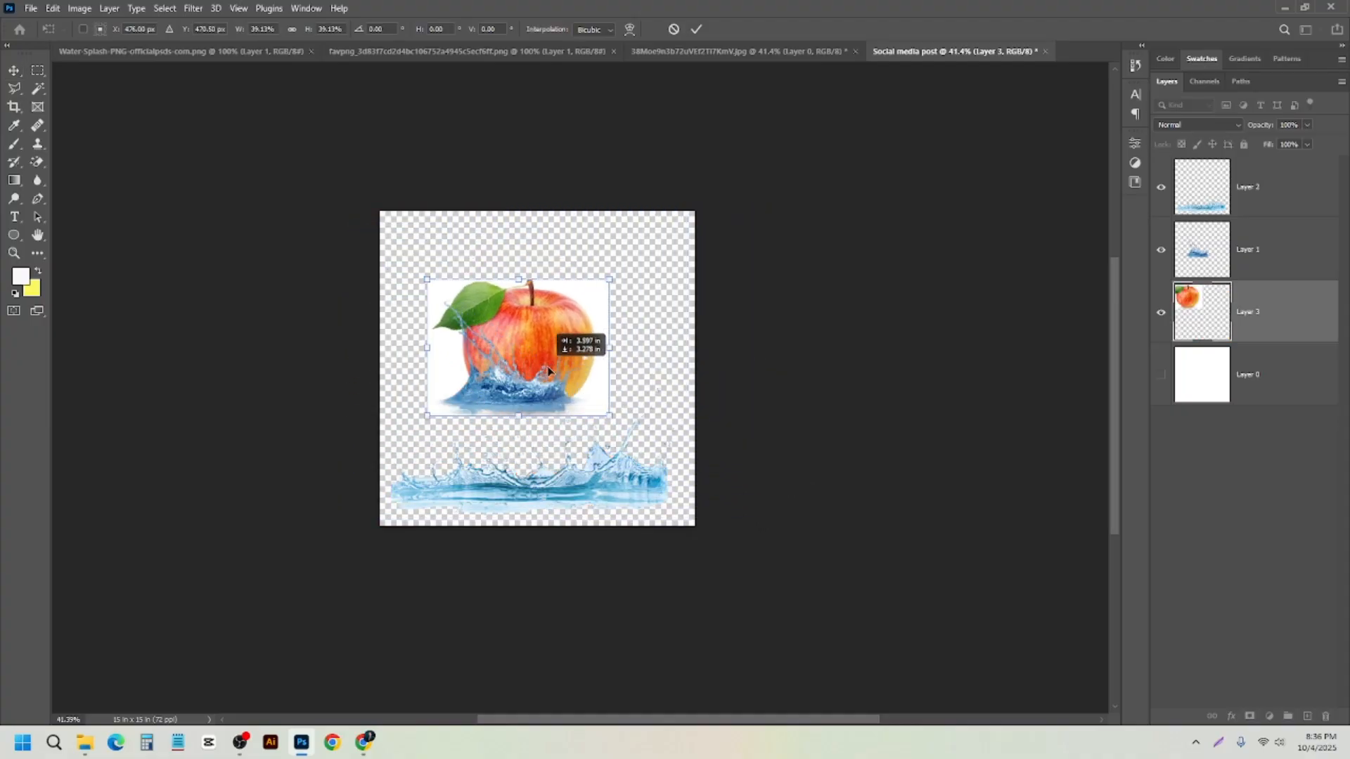
left_click(694, 32)
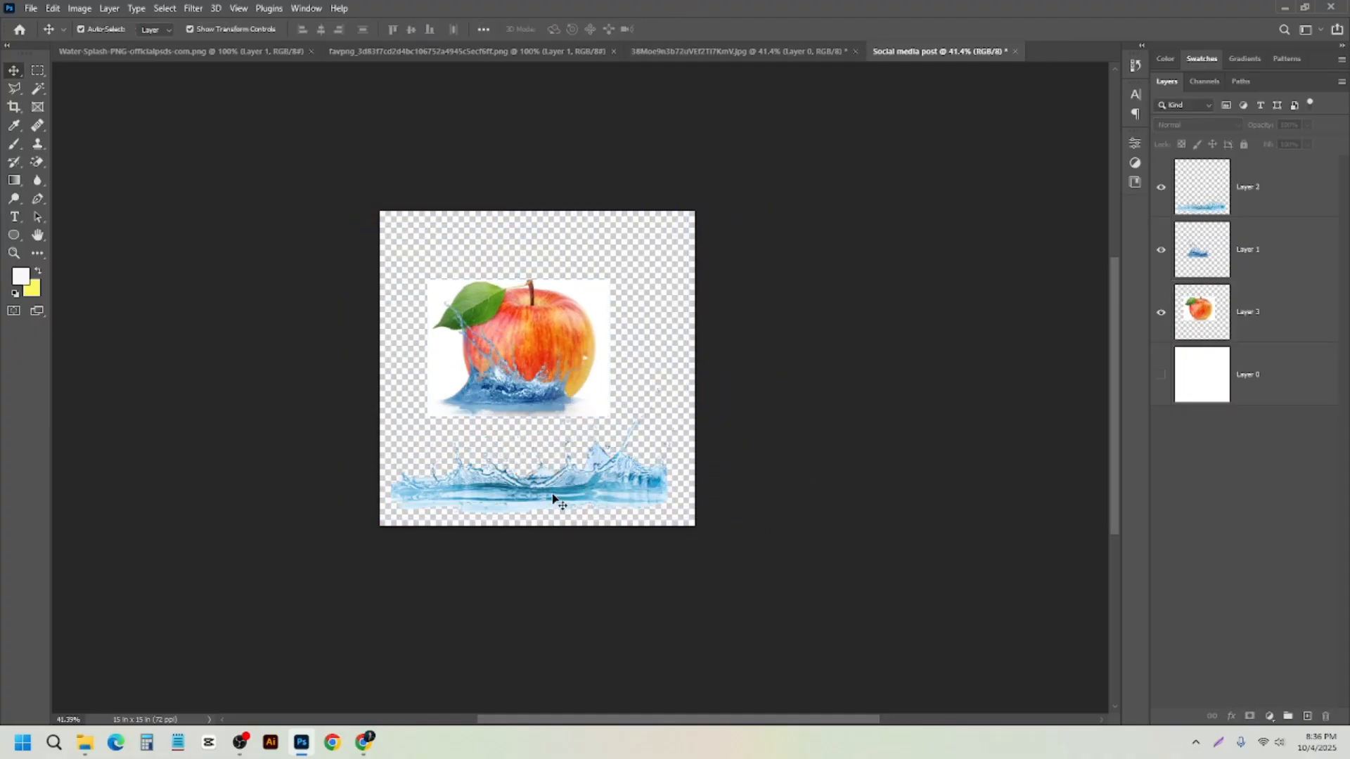
- Move the wide water splash down to the canvas's lower edge and hide both water splash layers
left_click_drag(581, 496, 588, 522)
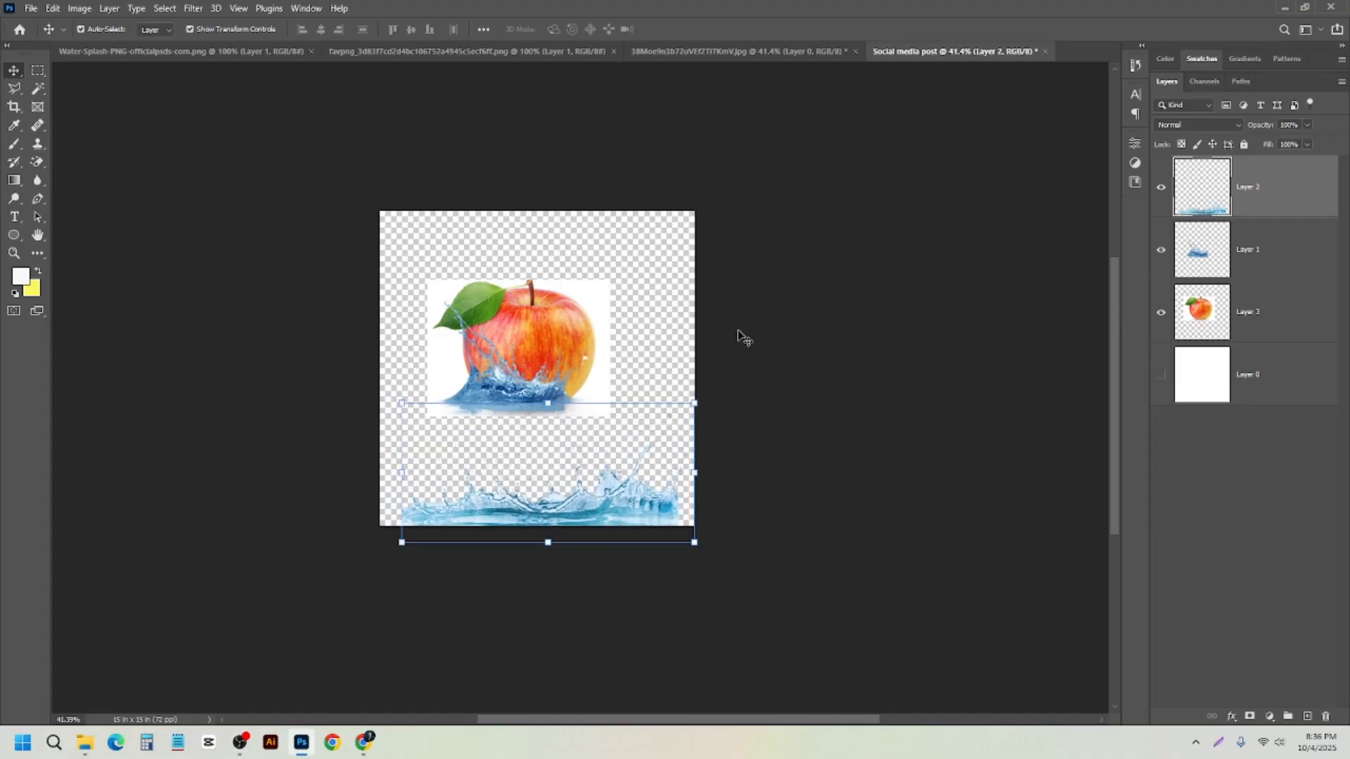
left_click(617, 328)
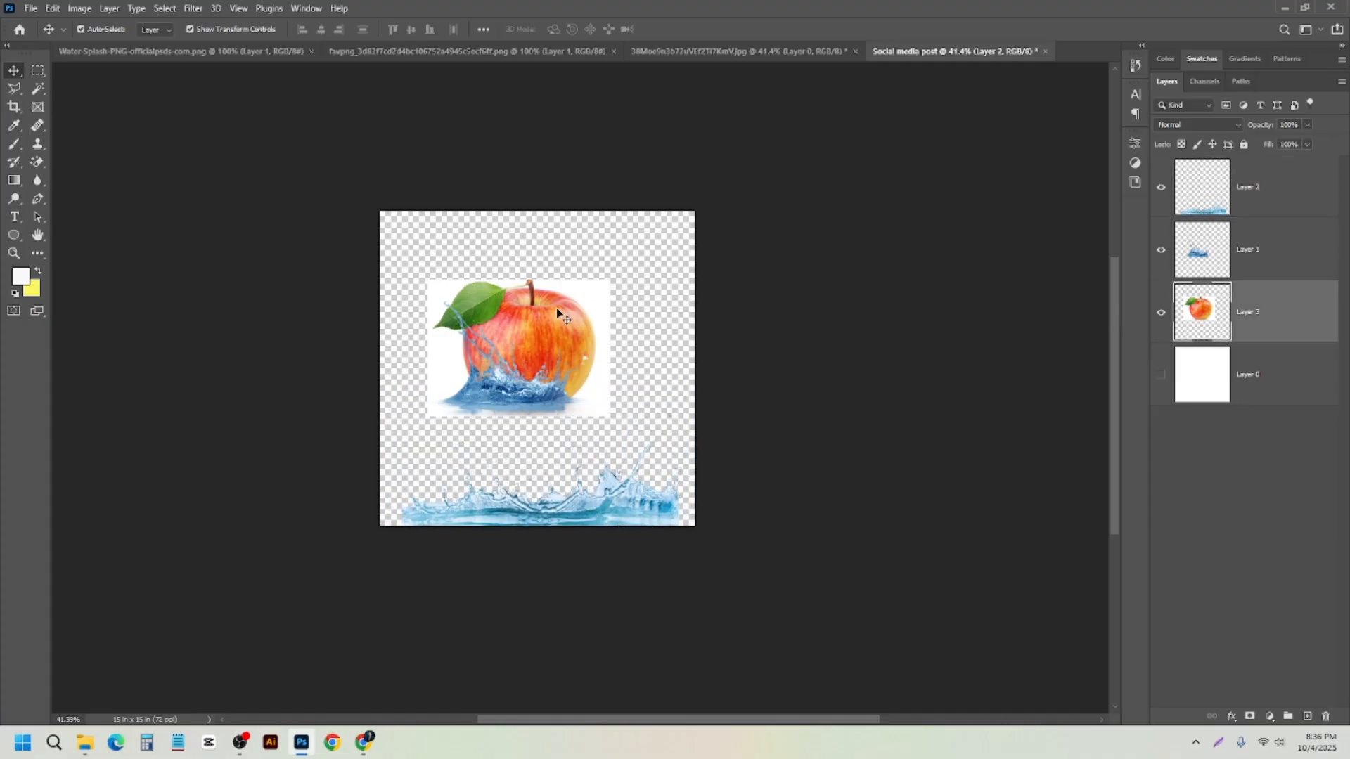
left_click(1161, 250)
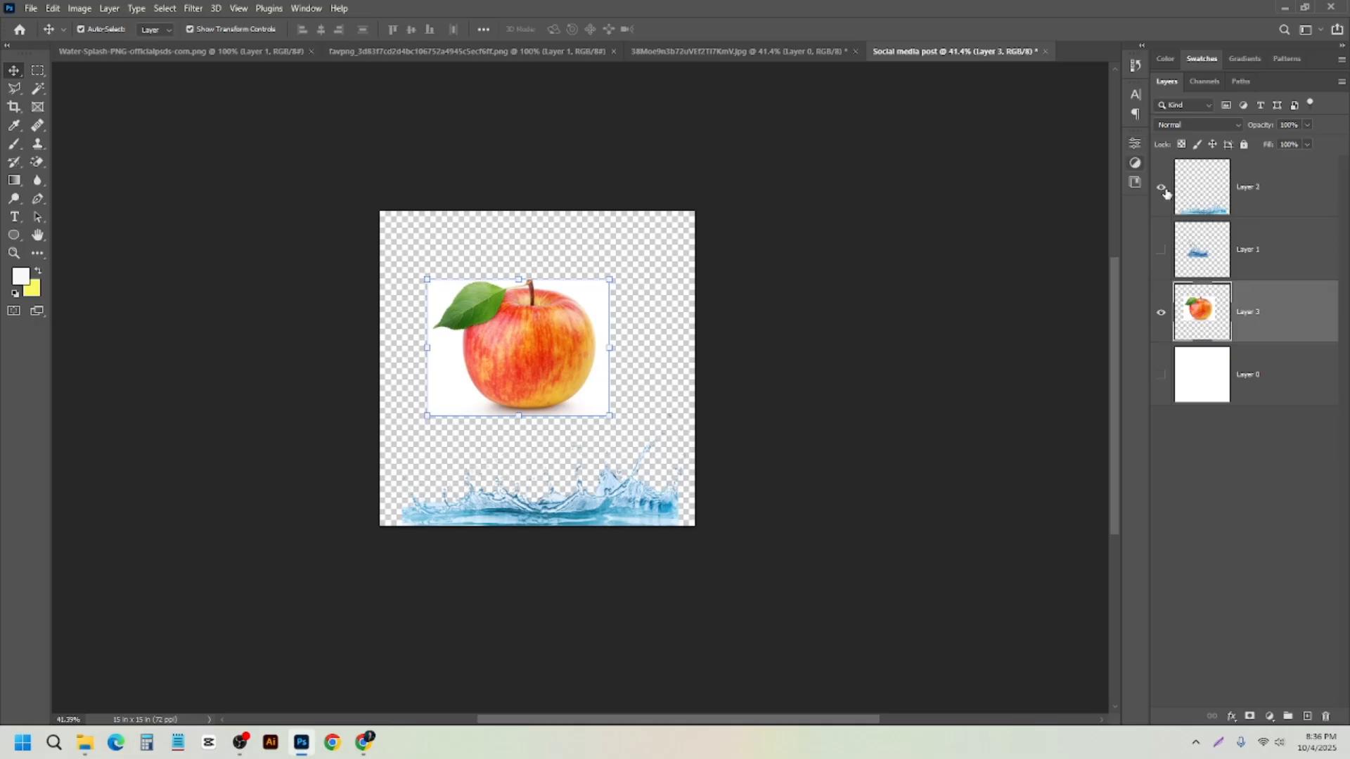
left_click(1161, 189)
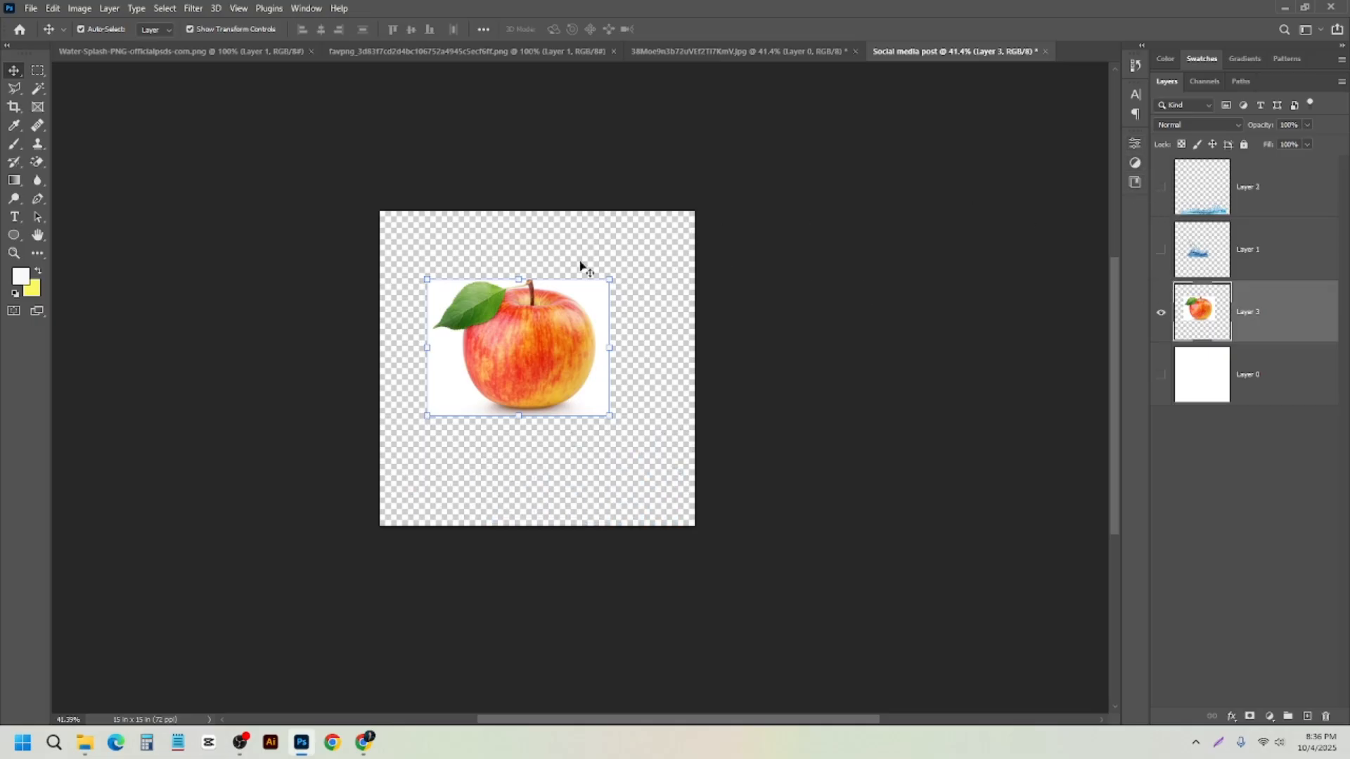
- Shift the apple layer slightly within the upper half of the canvas
key("ctrl+plus")
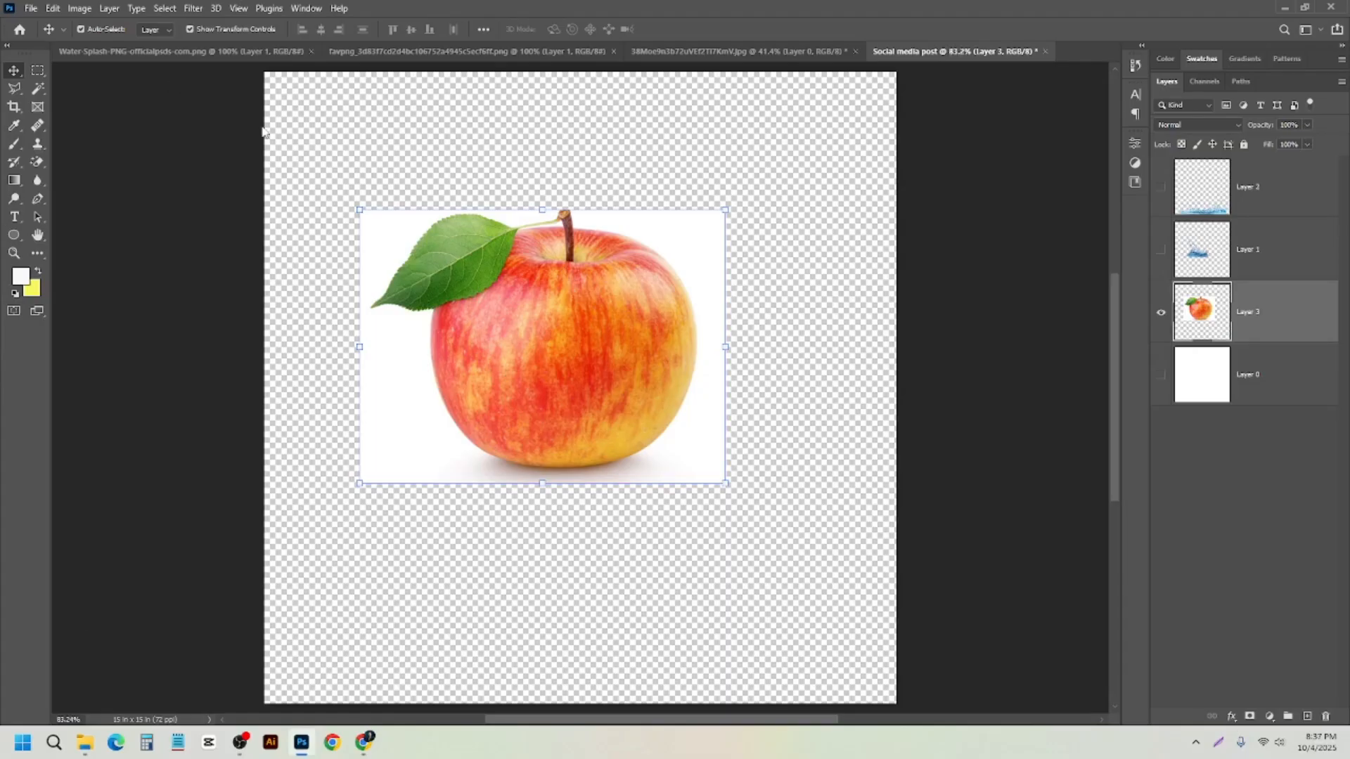
scroll(479, 236, "up", 3)
scroll(436, 271, "down", 1)
scroll(394, 317, "down", 1)
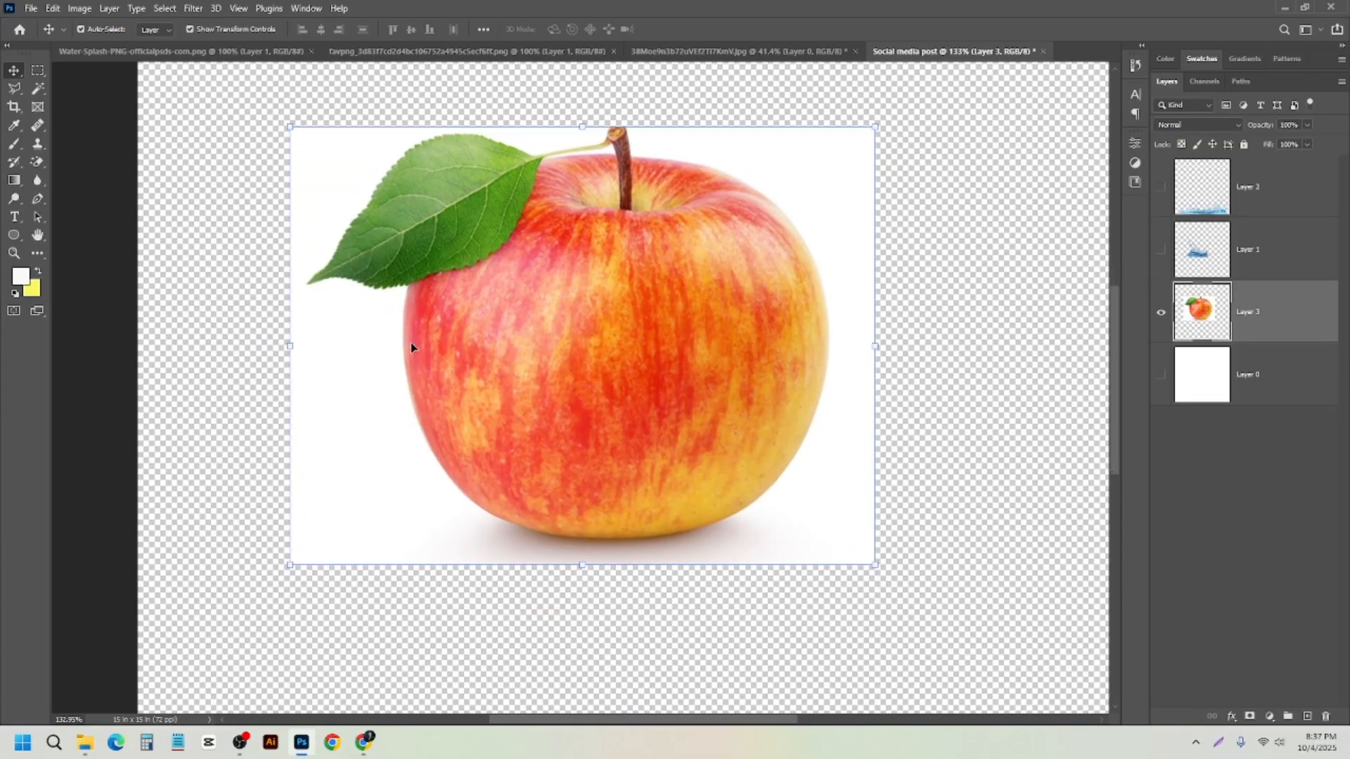
scroll(407, 327, "down", 3)
scroll(390, 333, "up", 3)
scroll(405, 341, "down", 5)
mouse_move(380, 378)
left_mouse_down()
mouse_move(446, 402)
mouse_move(437, 369)
mouse_move(367, 334)
mouse_move(352, 382)
mouse_move(373, 361)
mouse_move(407, 374)
left_mouse_up()
left_click(197, 360)
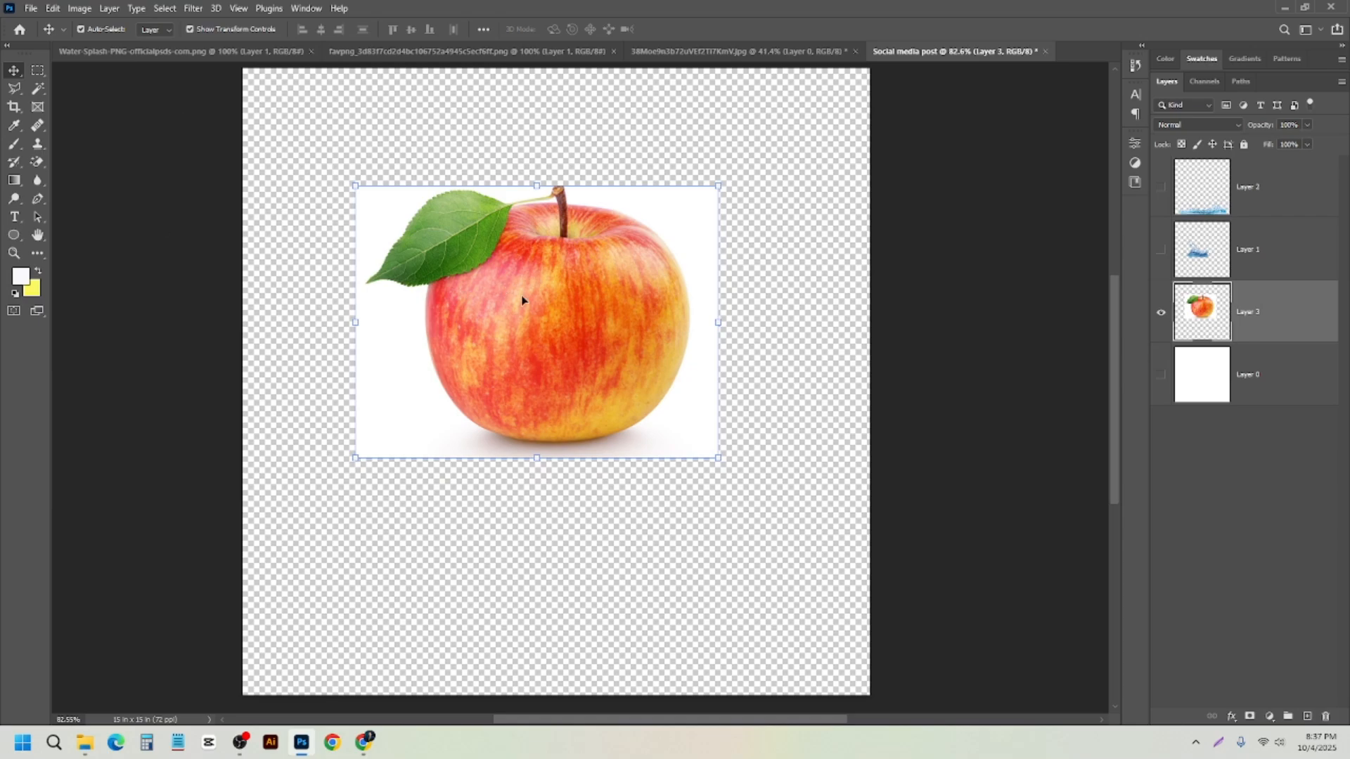
left_click_drag(522, 301, 477, 335)
left_click_drag(331, 250, 345, 236)
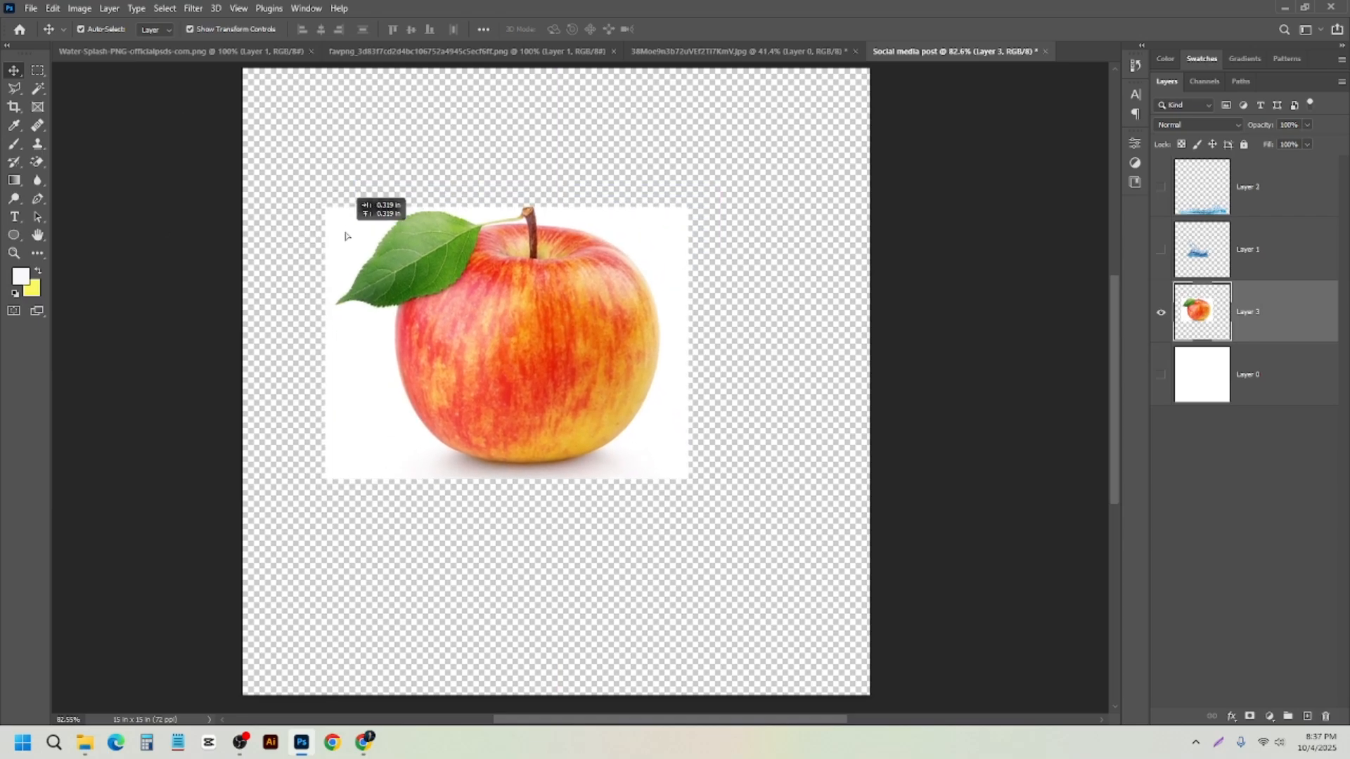
- Reposition the apple layer slightly lower and further left of the canvas centre
scroll(408, 337, "up", 2)
scroll(398, 341, "up", 2)
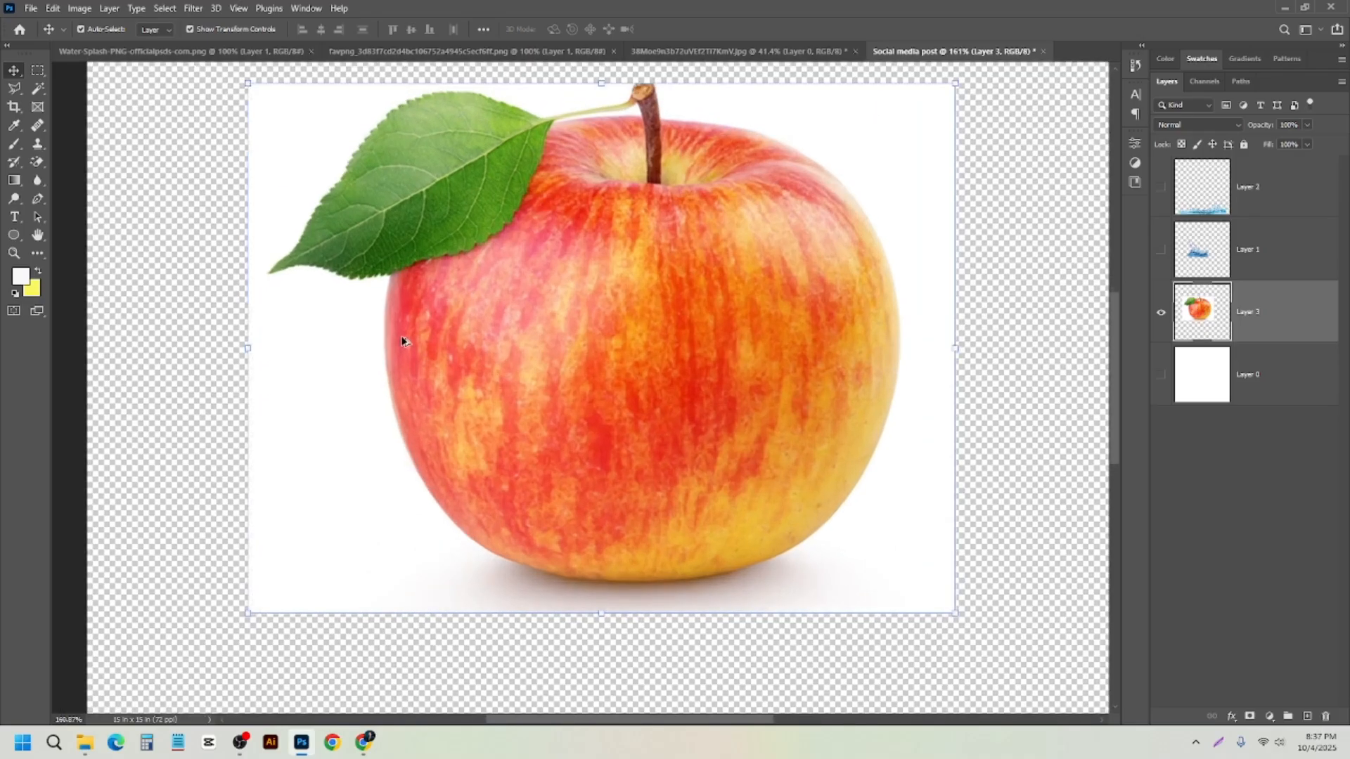
scroll(433, 346, "down", 2)
left_click_drag(414, 339, 518, 371)
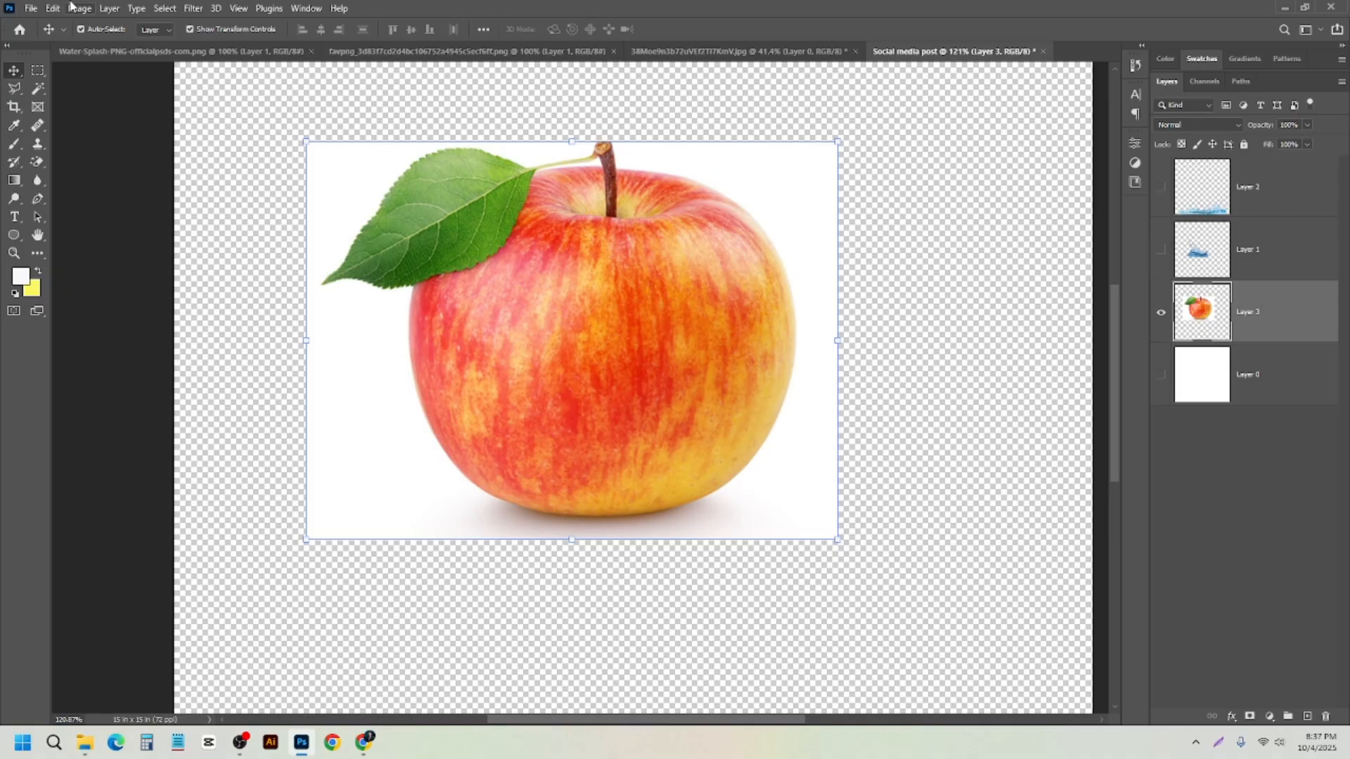
scroll(639, 307, "down", 2)
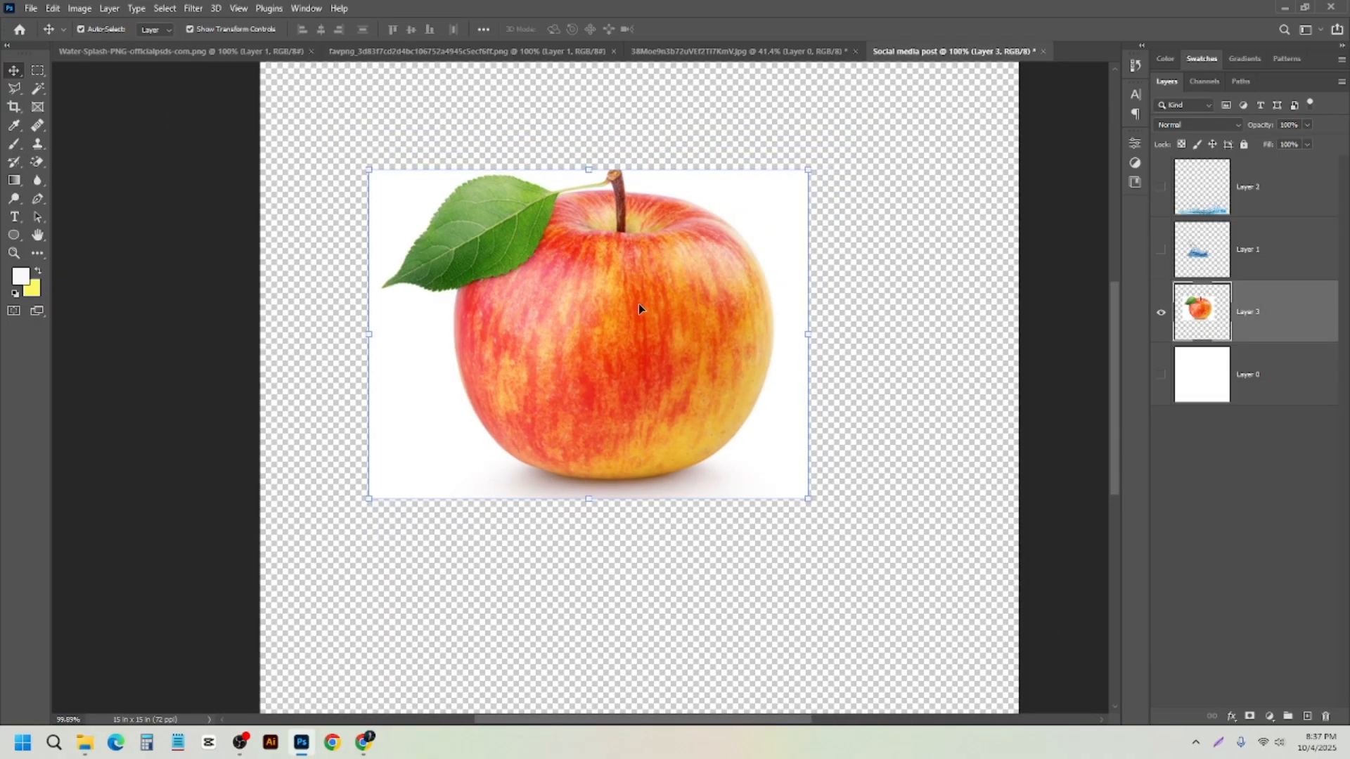
left_click_drag(638, 308, 551, 351)
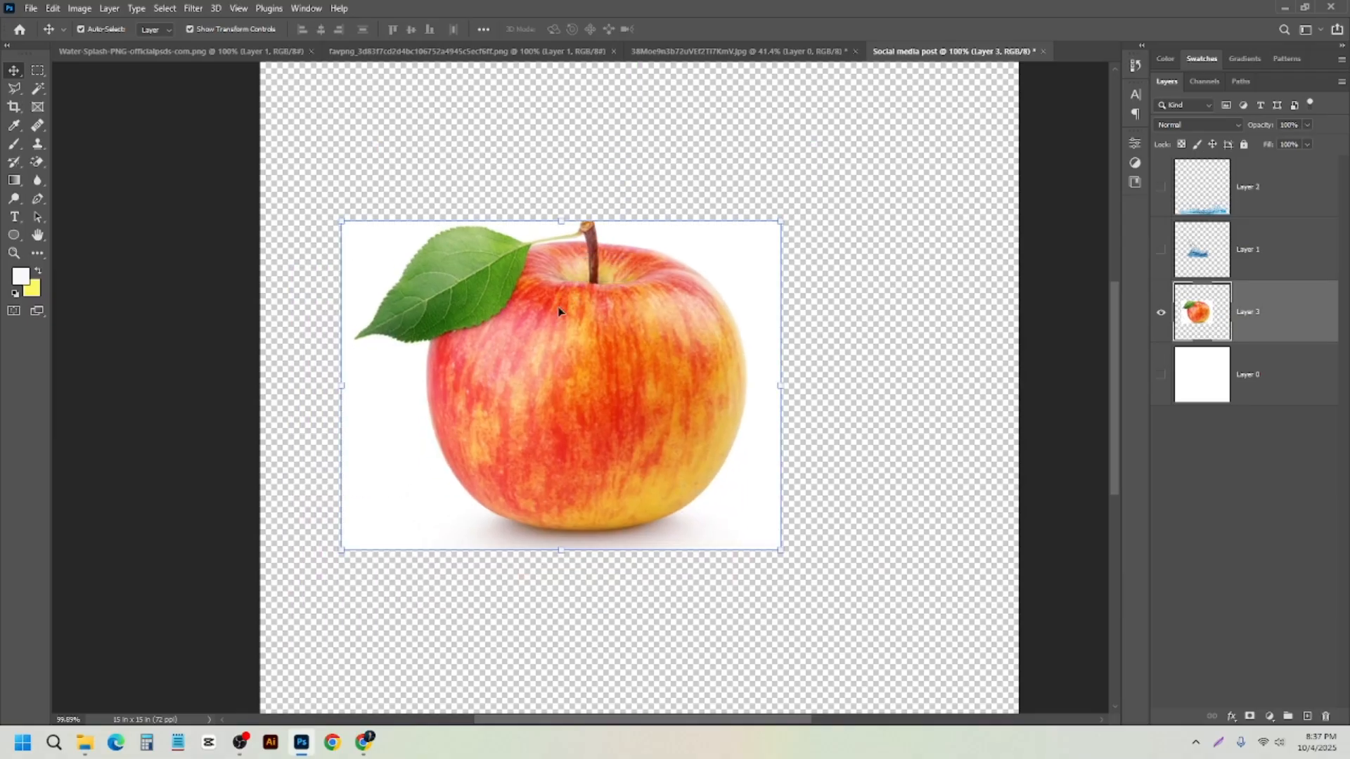
scroll(554, 330, "down", 1)
scroll(555, 322, "up", 2)
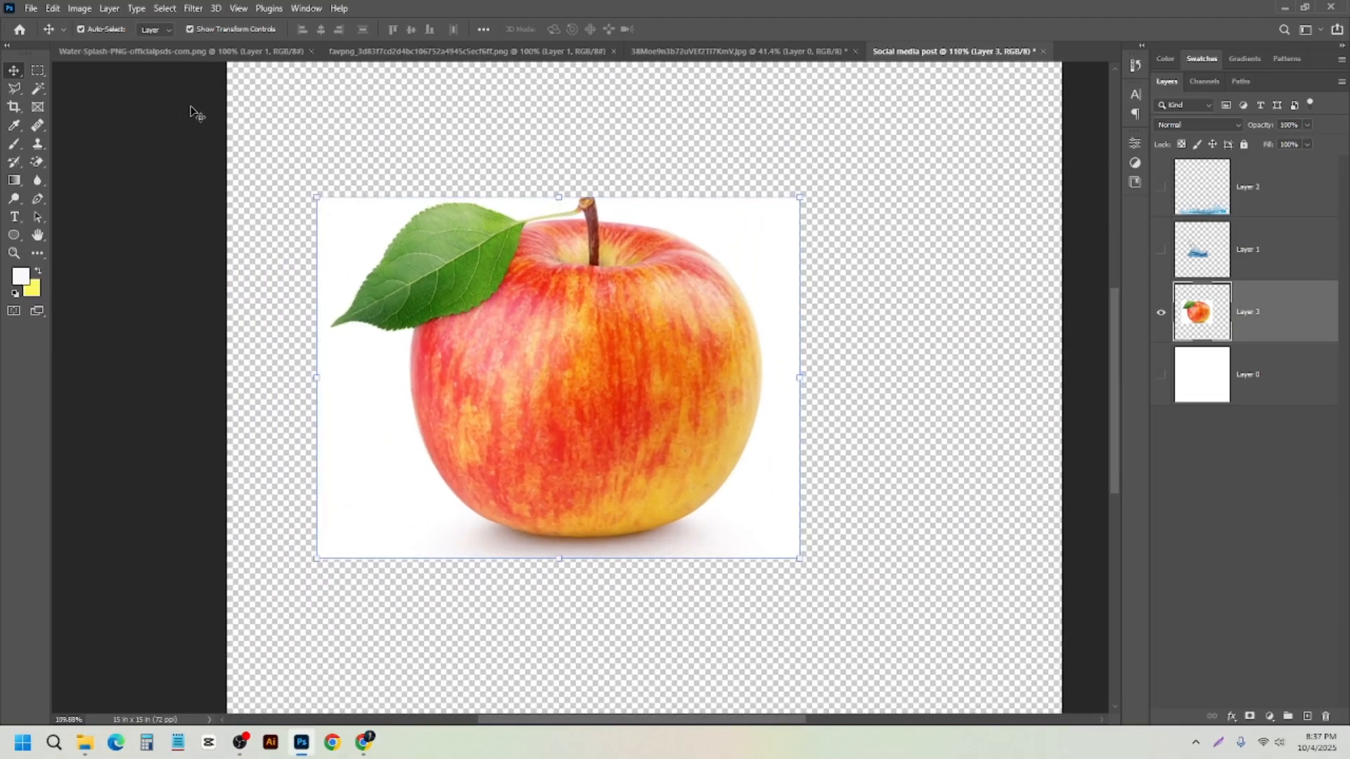
- Select the white background around the apple with the Magic Wand tool at tolerance 32, contiguous
scroll(410, 367, "up", 1)
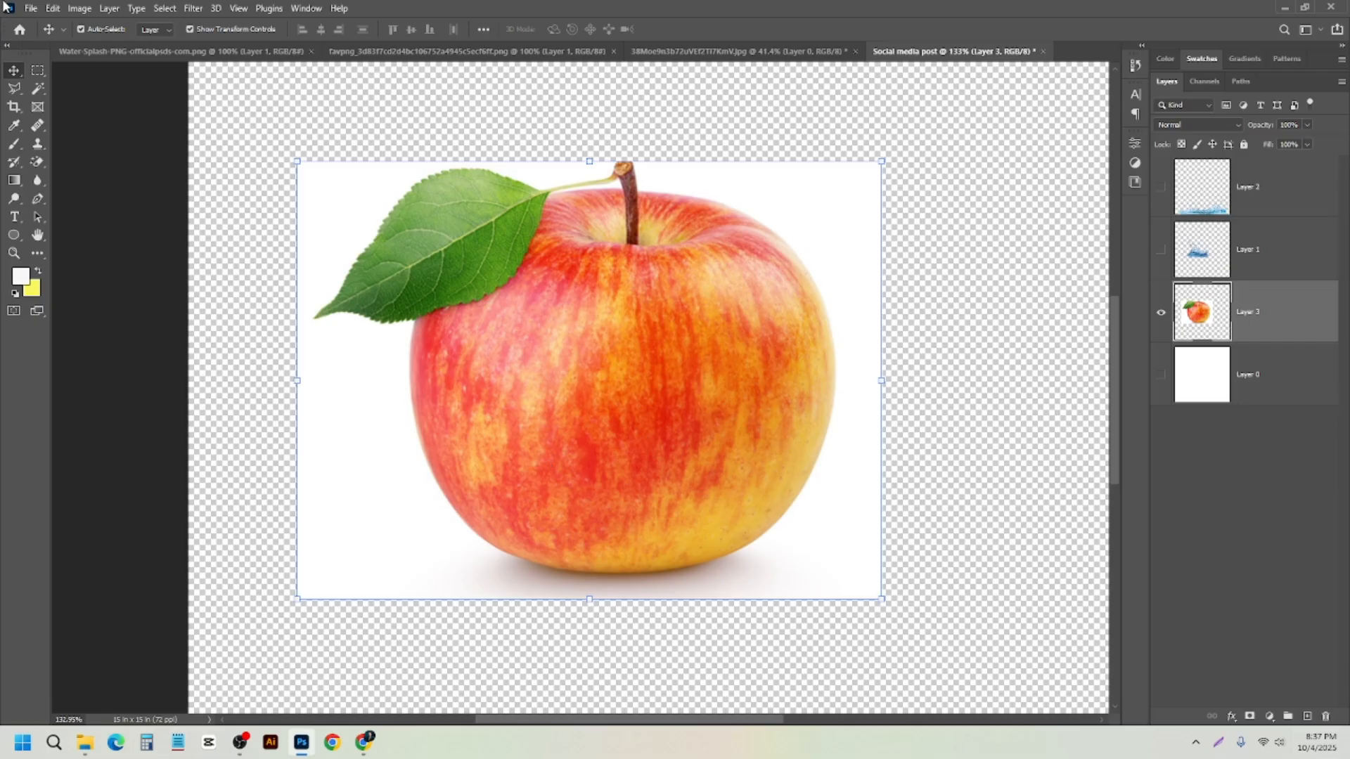
left_click(38, 88)
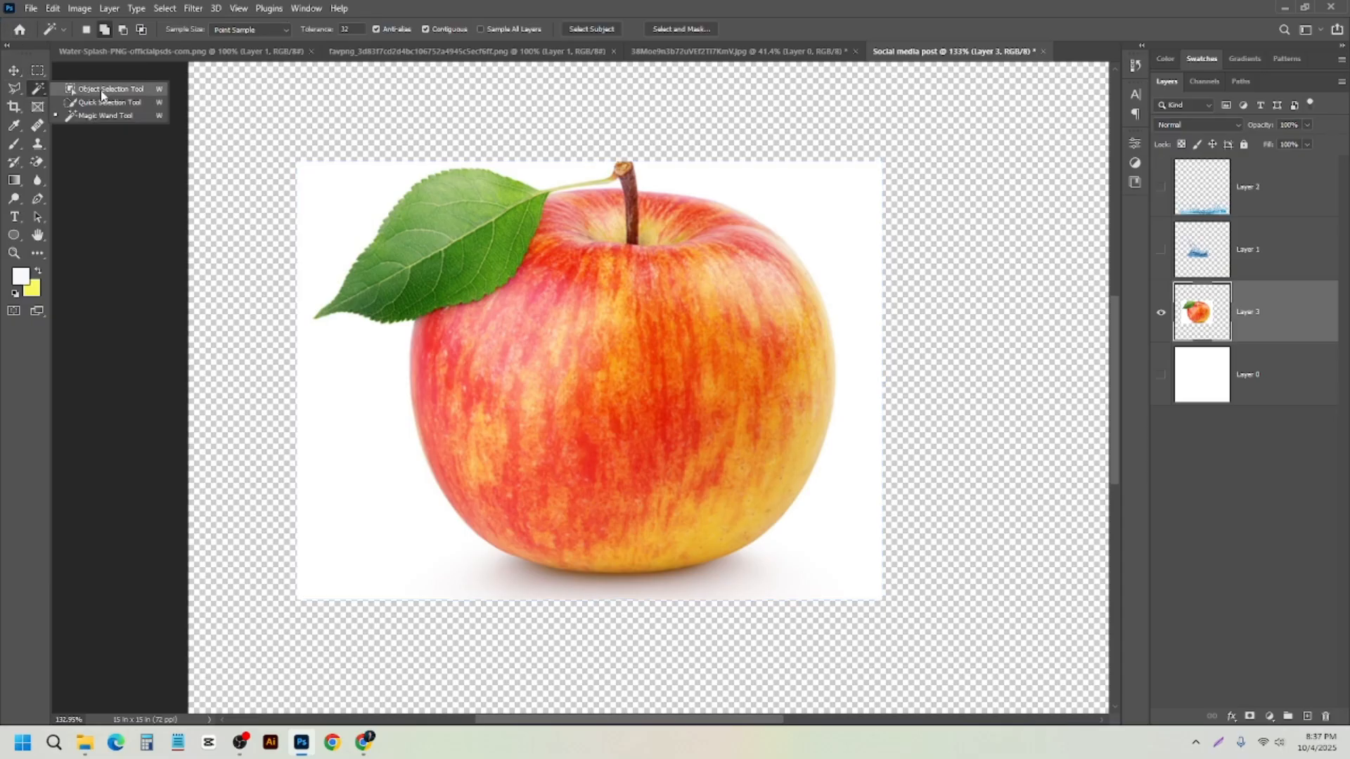
left_click(84, 116)
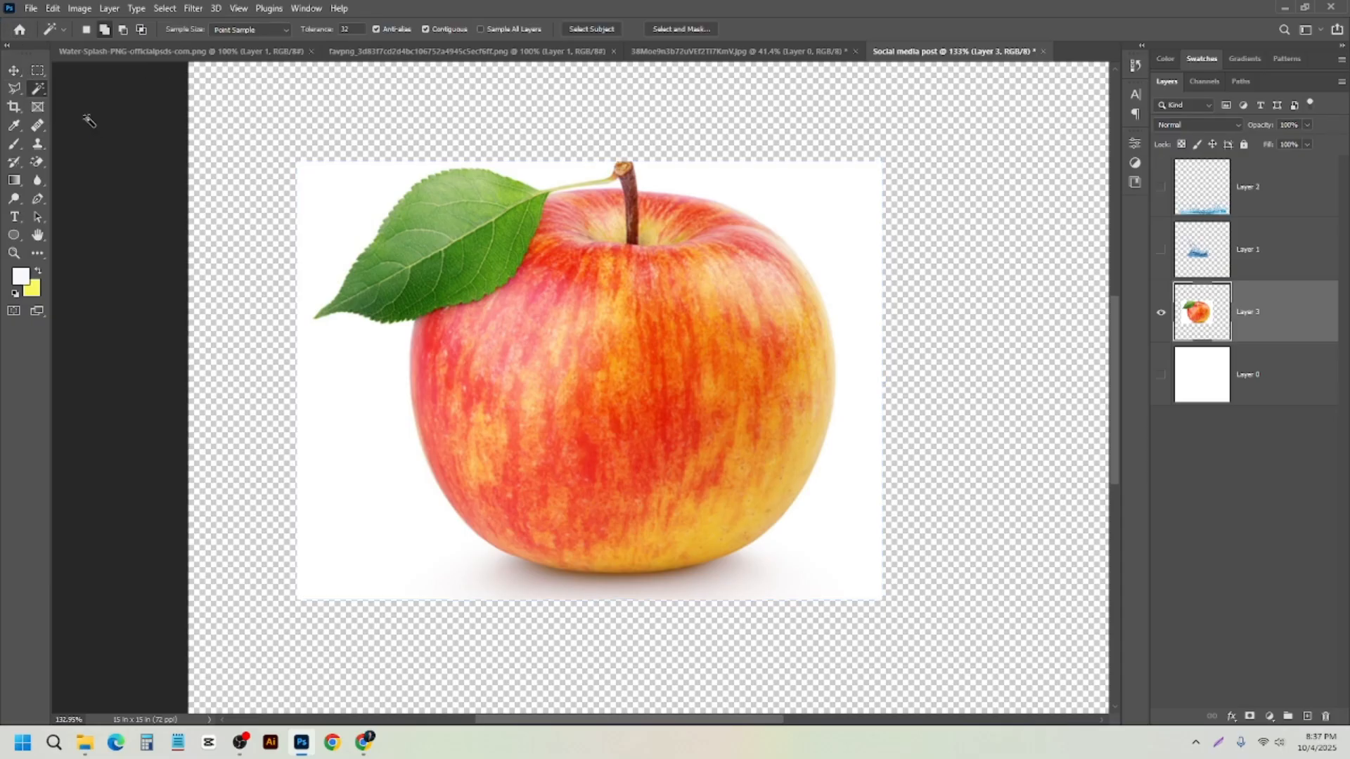
right_click(53, 96)
right_click(39, 88)
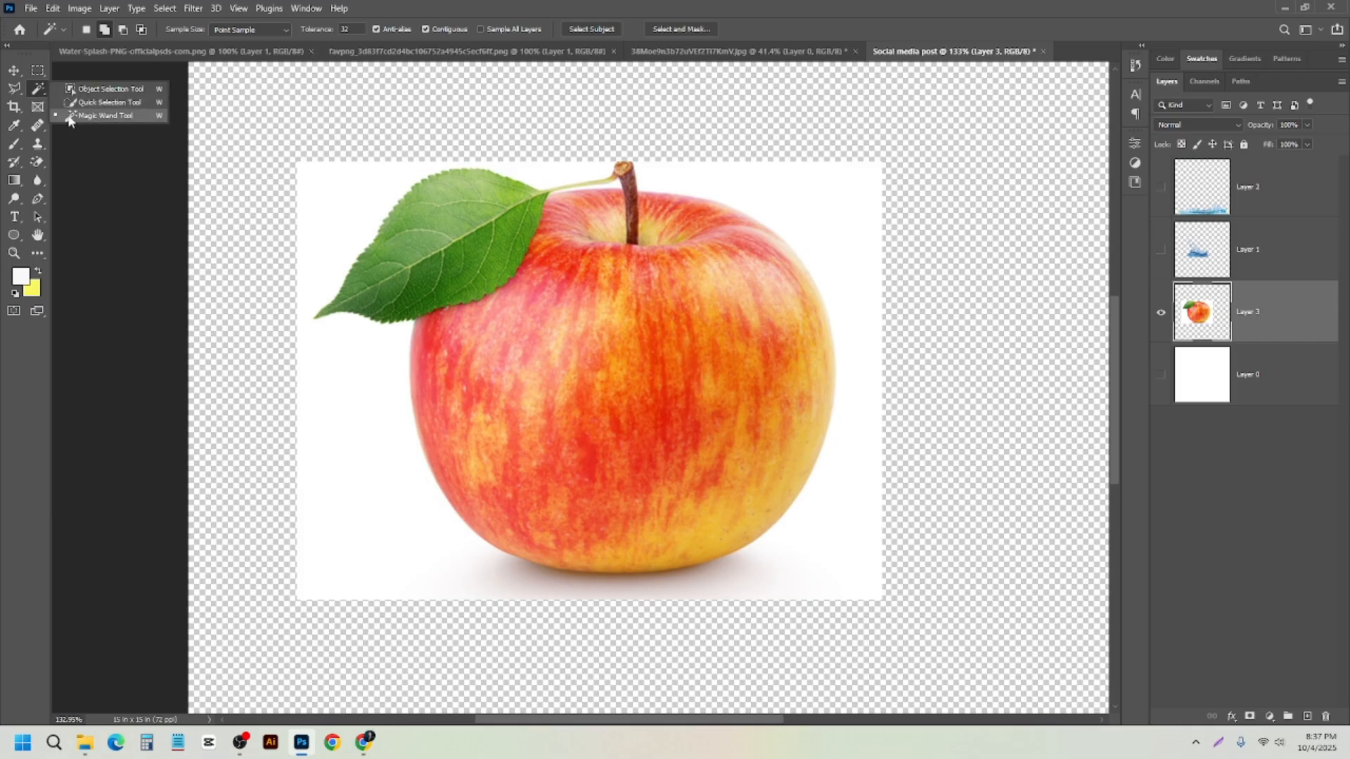
left_click(69, 115)
right_click(38, 88)
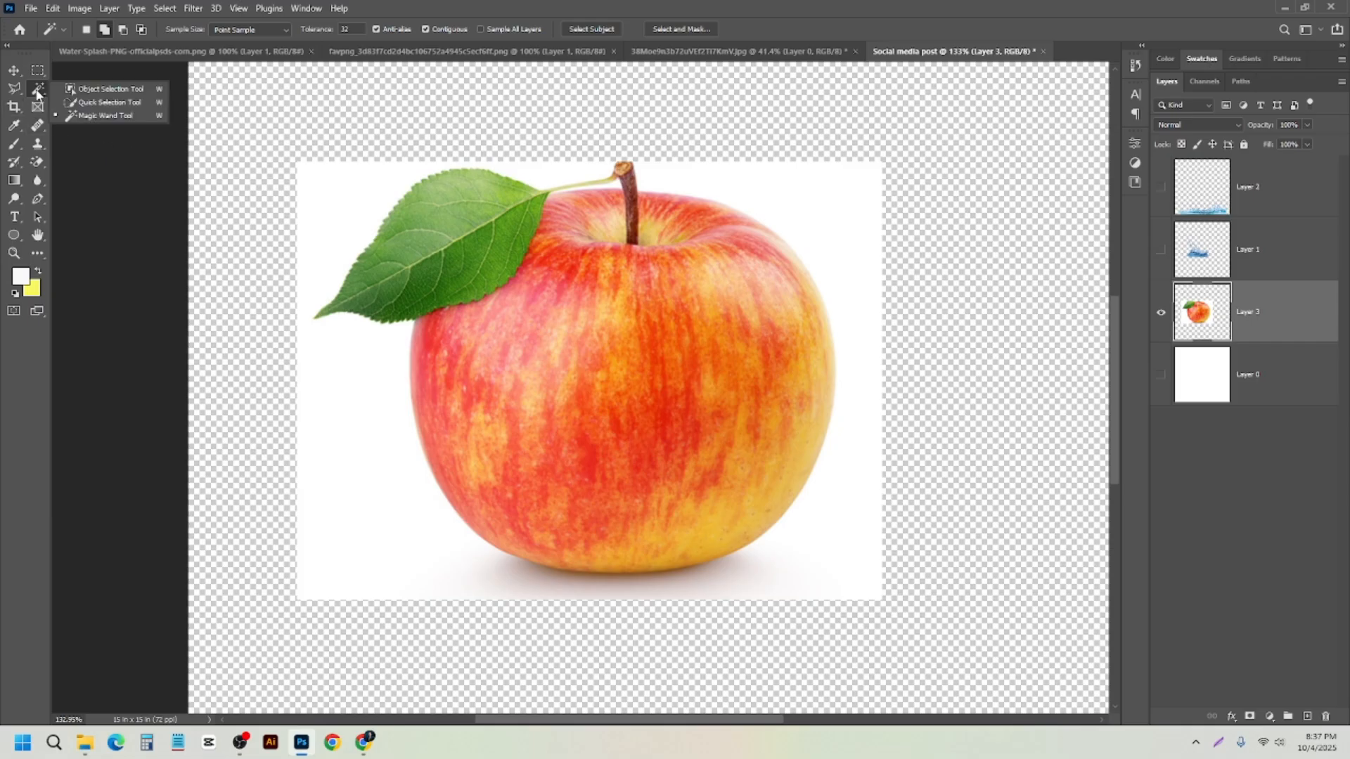
left_click(85, 122)
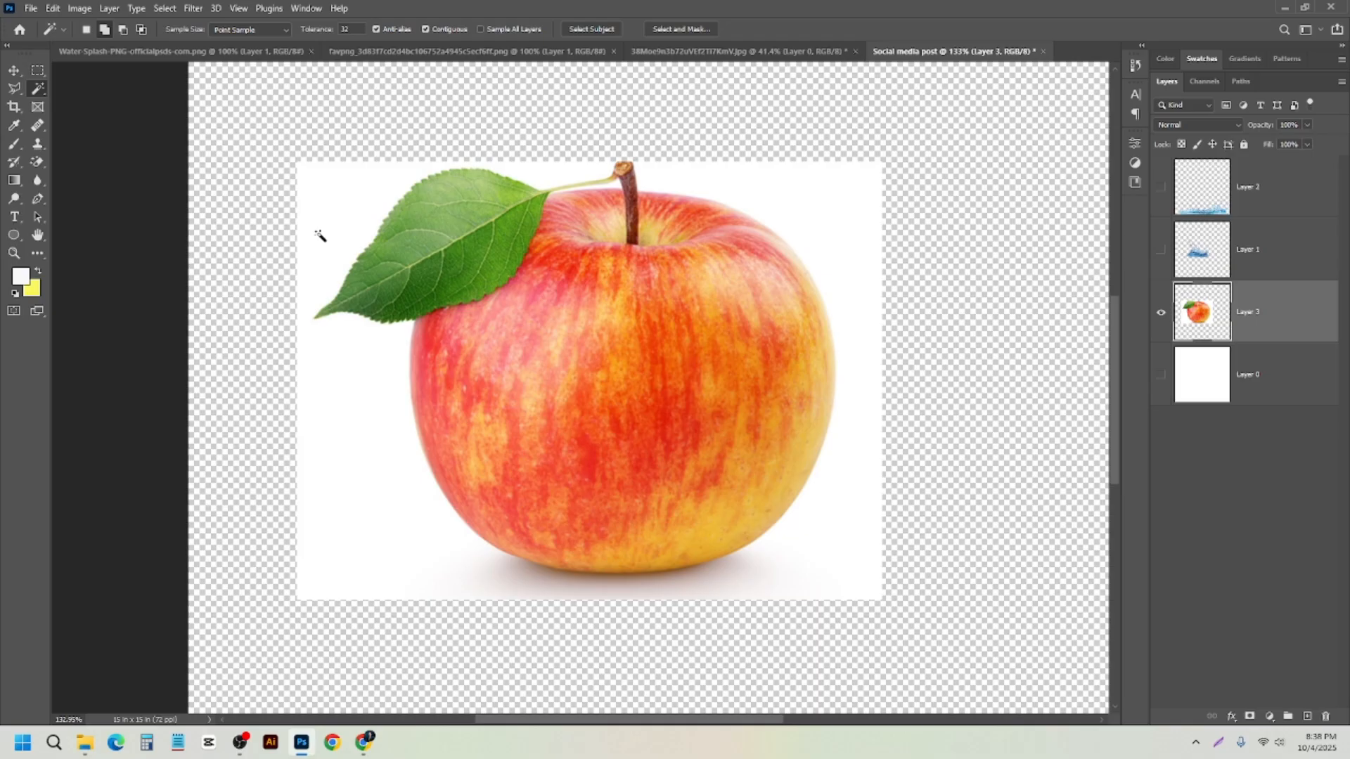
right_click(38, 88)
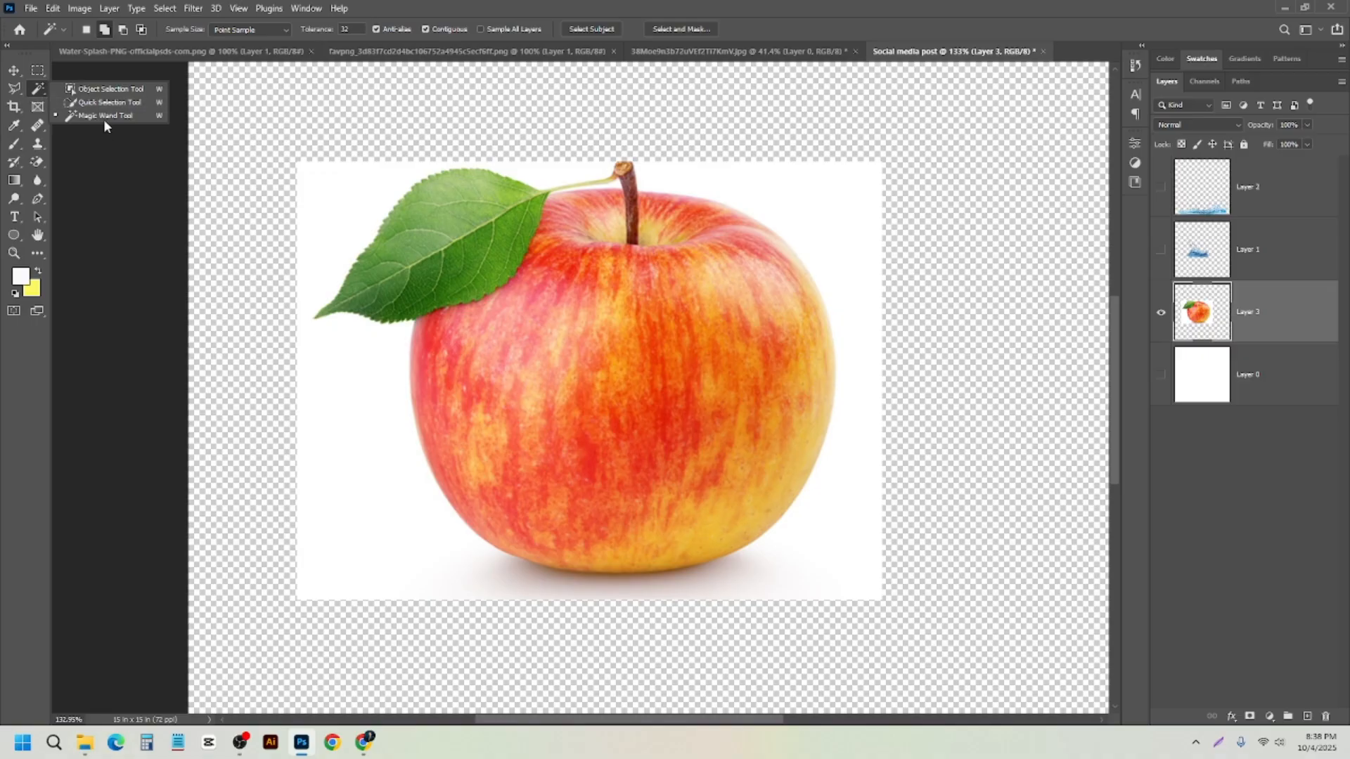
left_click(104, 119)
right_click(38, 88)
left_click(90, 121)
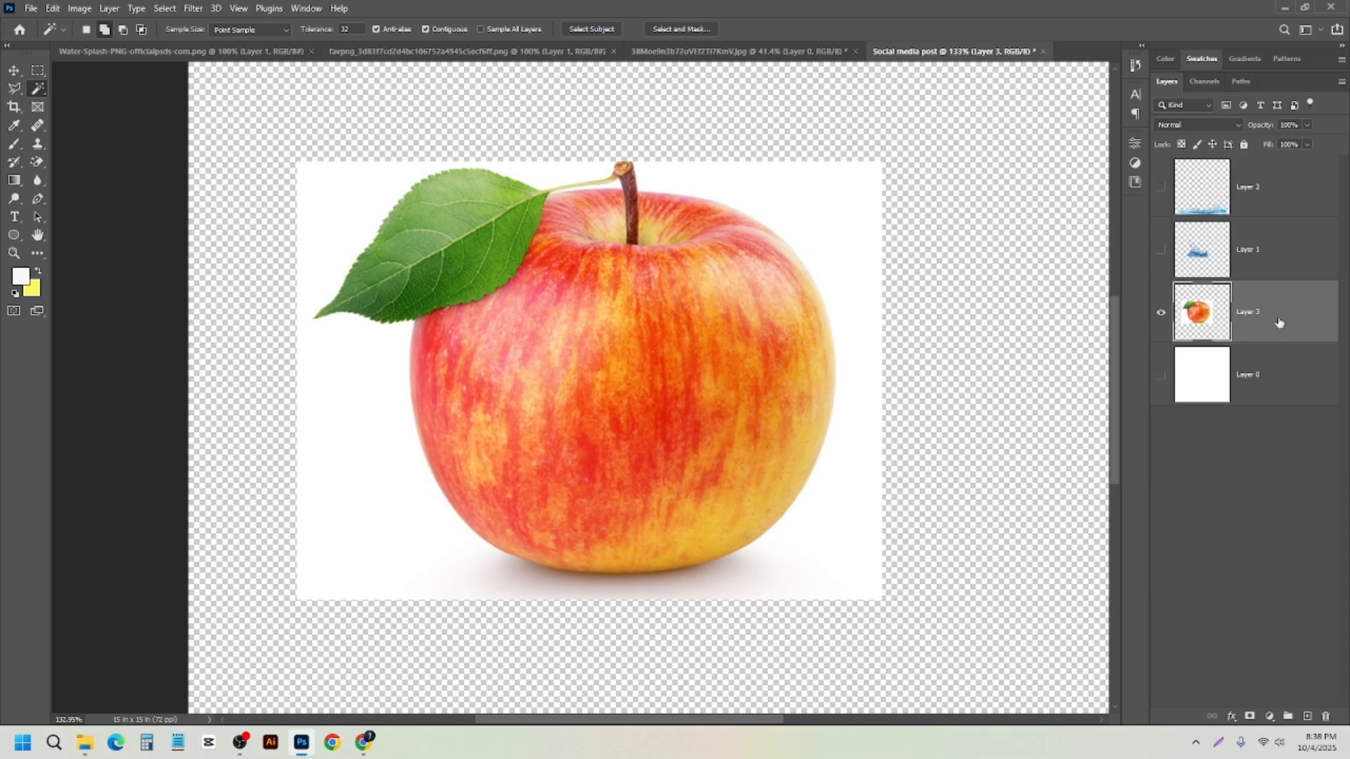
left_click(332, 206)
- Add the grey shadow beneath the apple to the background selection so its edge follows the fruit's bottom contour
scroll(516, 443, "down", 1)
scroll(618, 563, "up", 5)
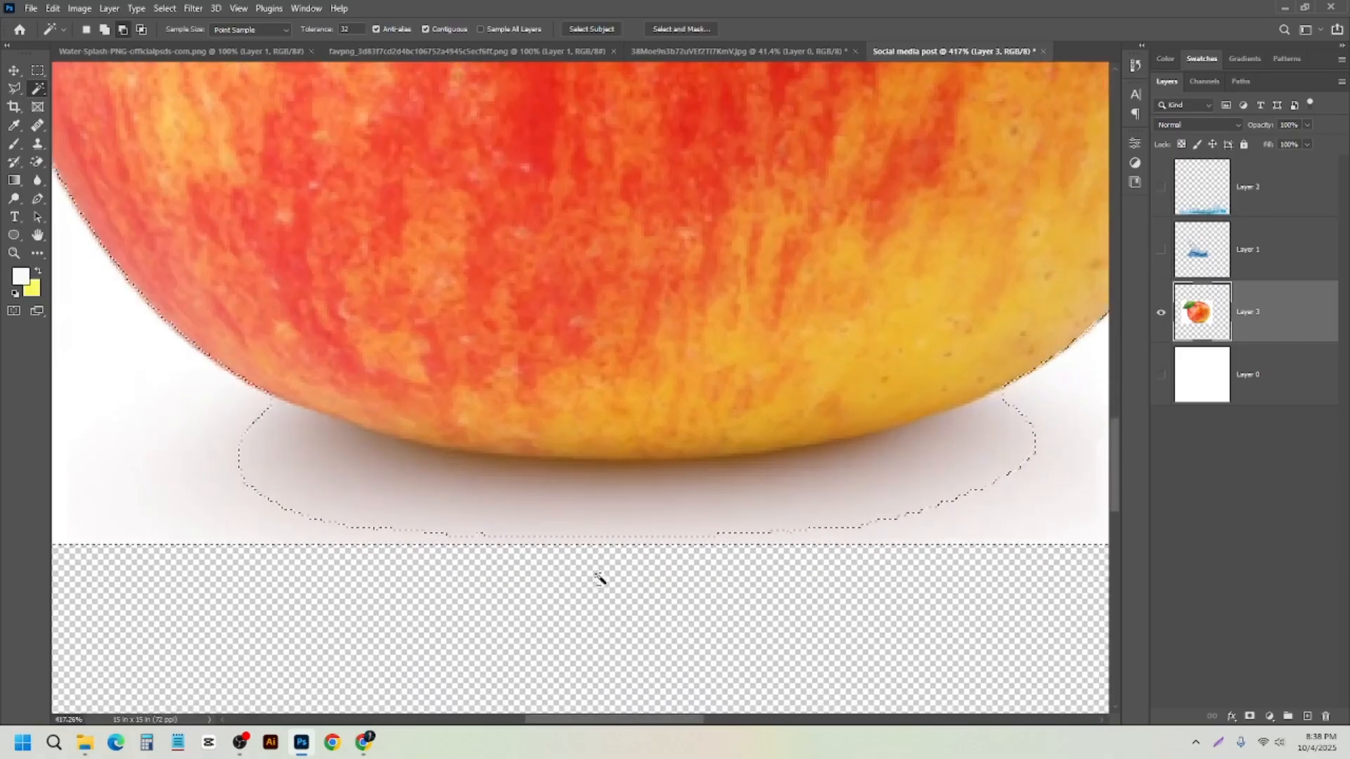
scroll(271, 492, "down", 1)
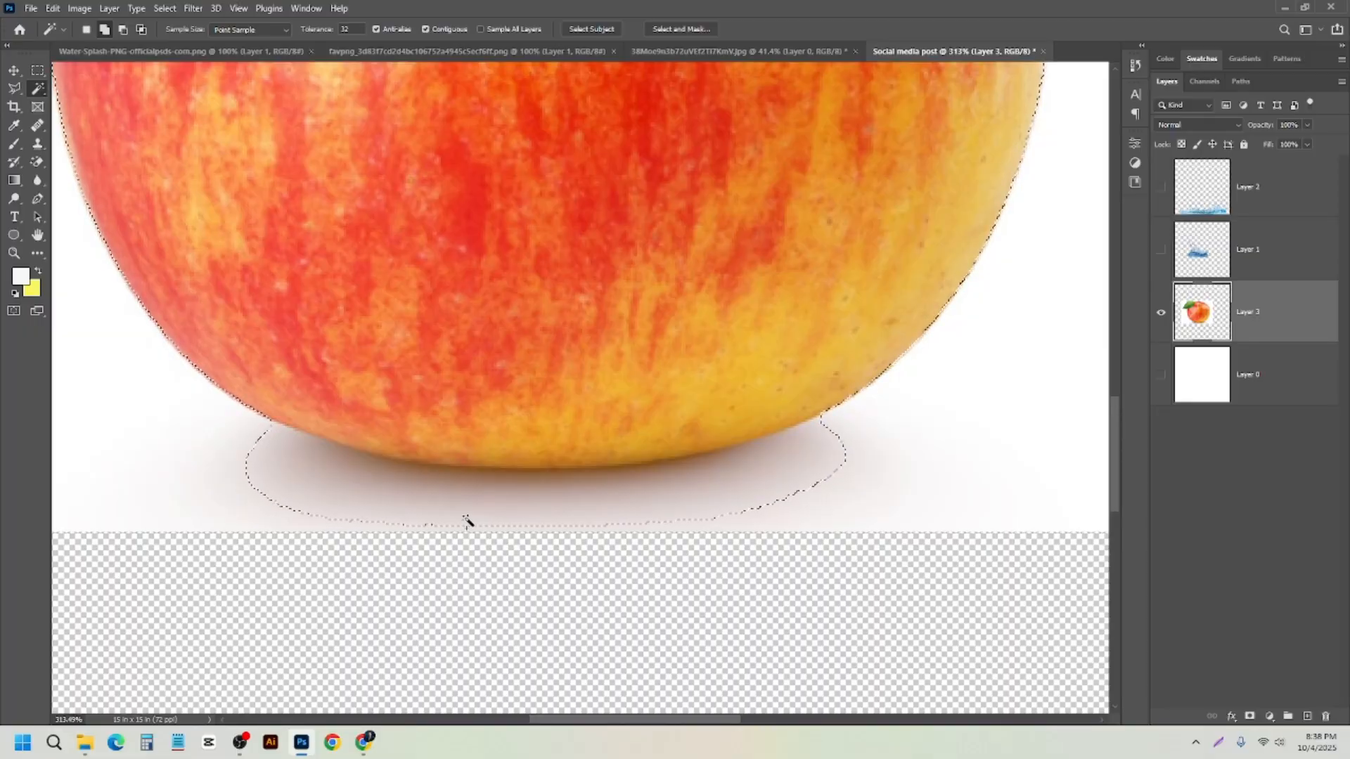
left_click(367, 506)
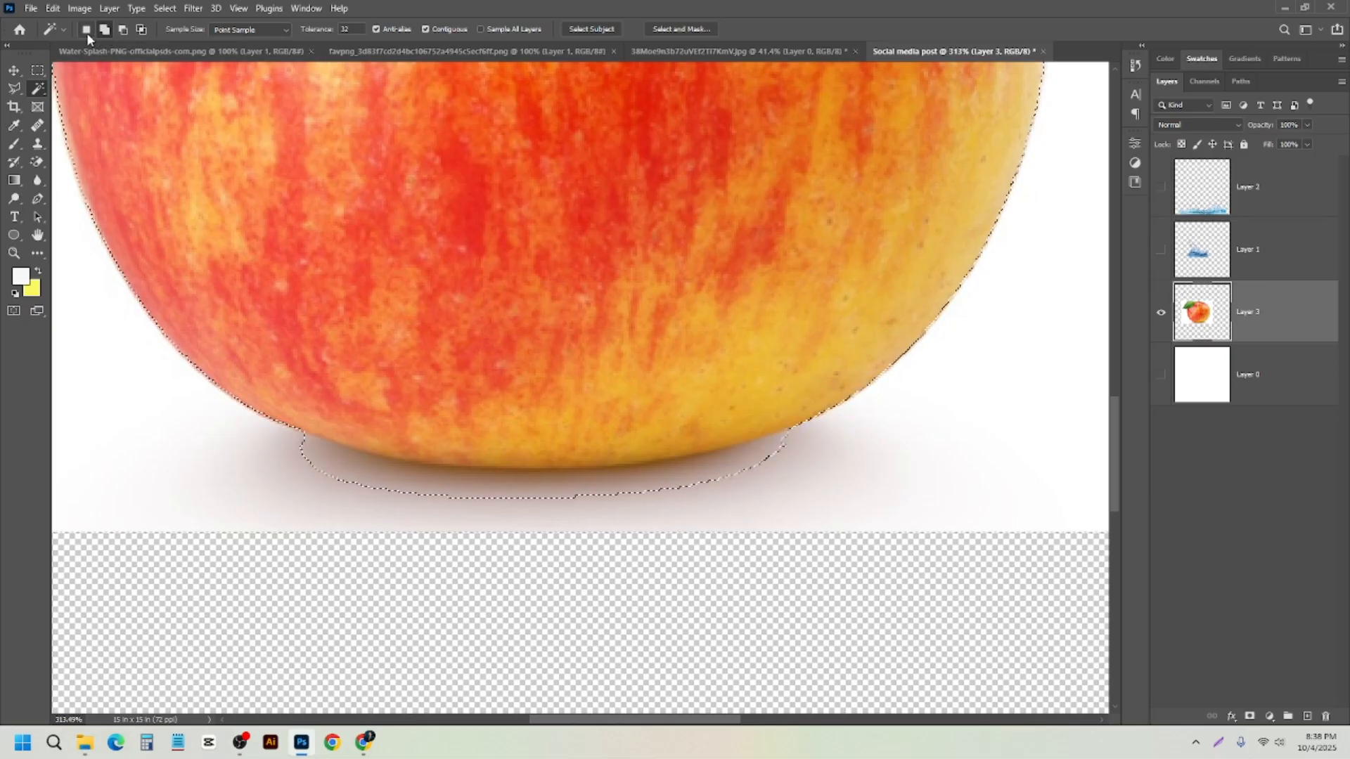
left_click(104, 29)
left_click(86, 29)
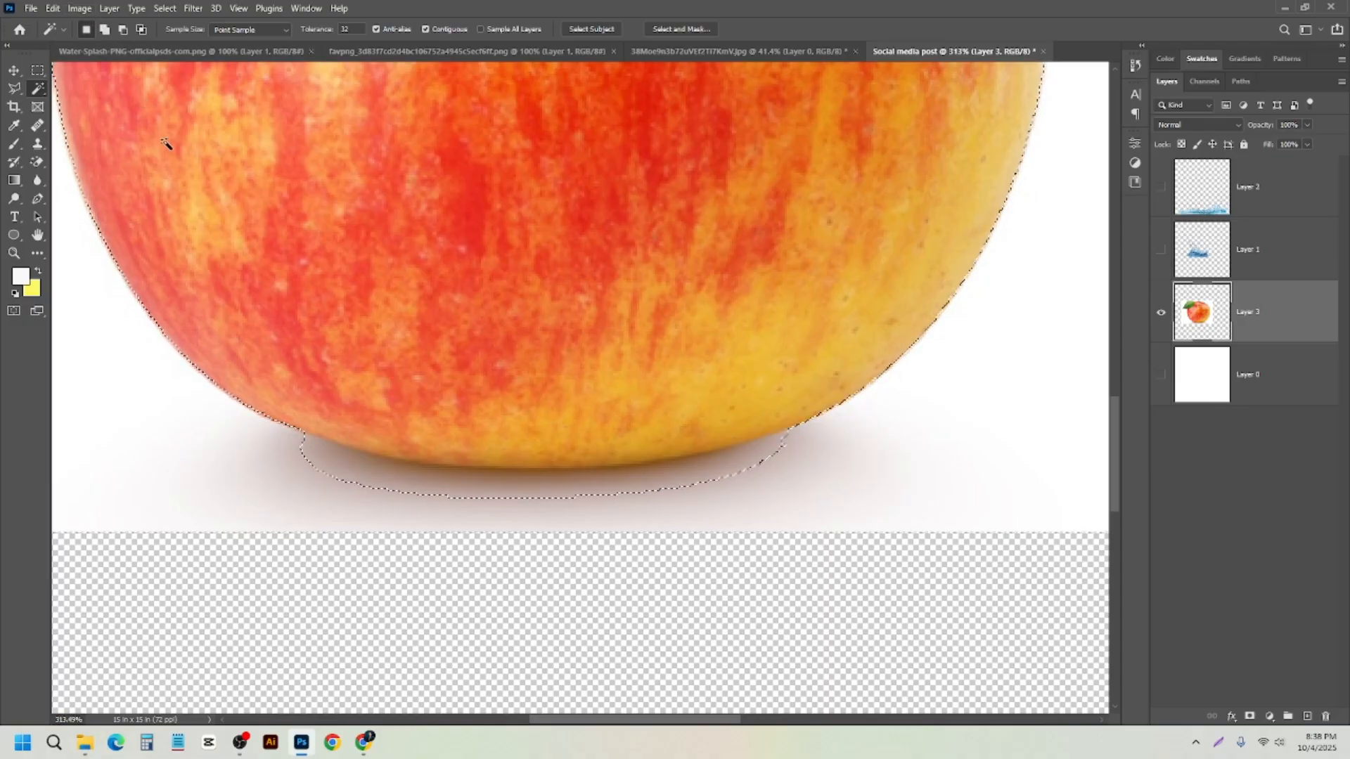
key("shift")
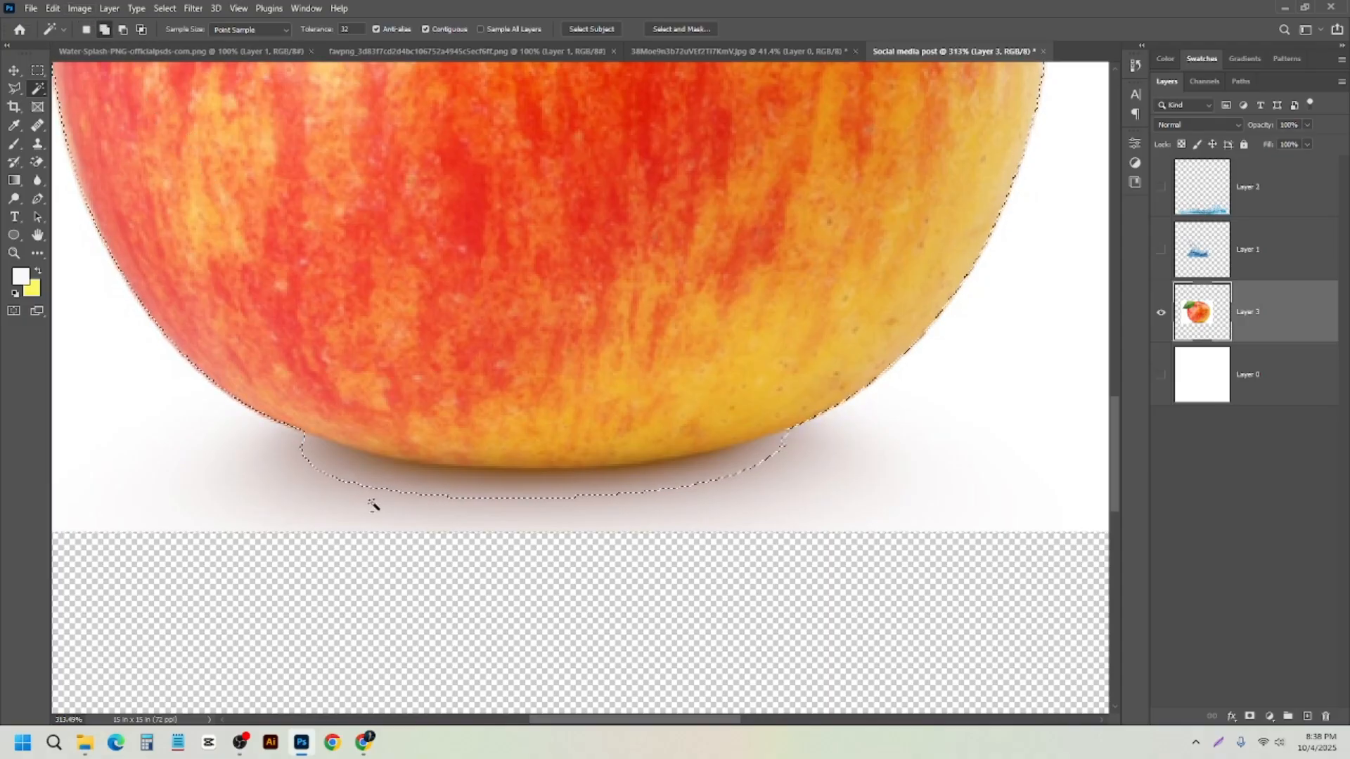
left_click(424, 489, "shift")
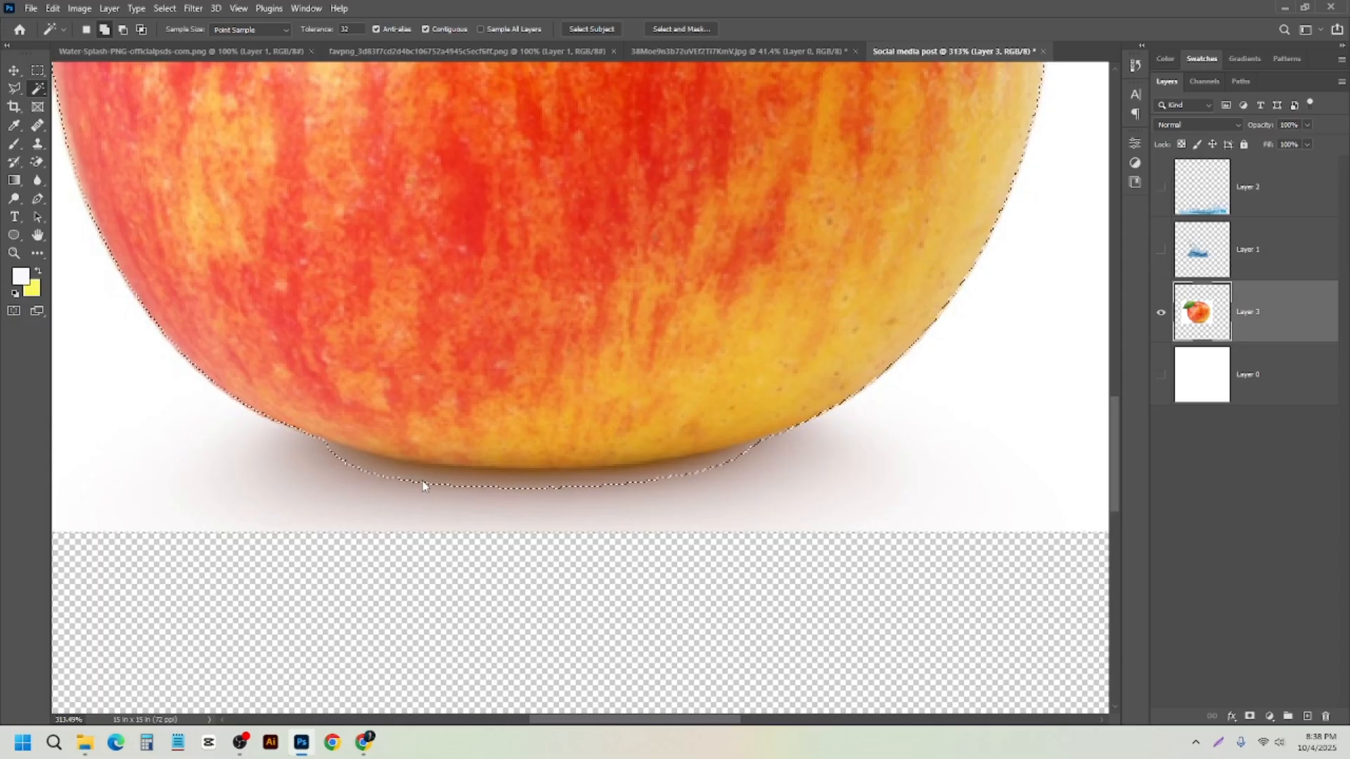
left_click(423, 481, "shift")
left_click(431, 474, "shift")
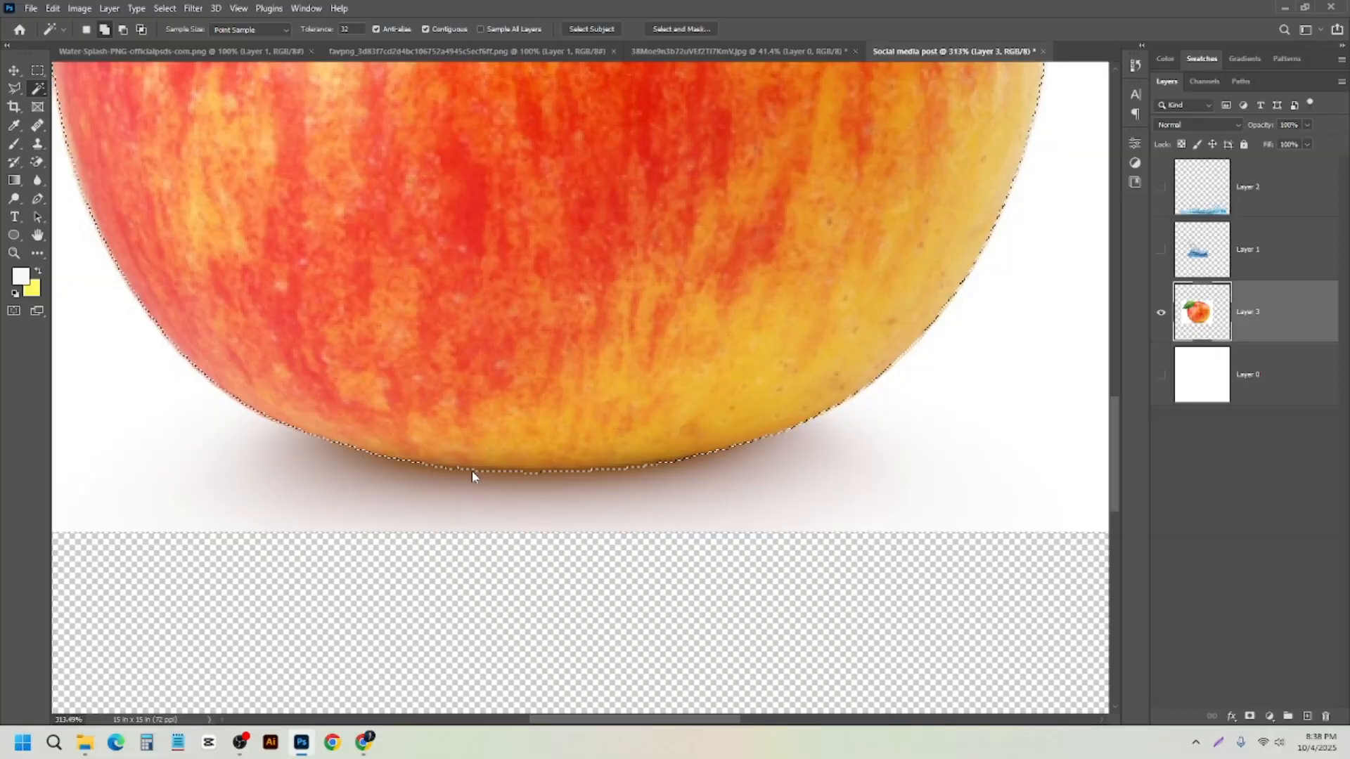
- Add the white gap between the leaf stalk and the apple's top to the background selection
scroll(559, 434, "down", 3, "alt")
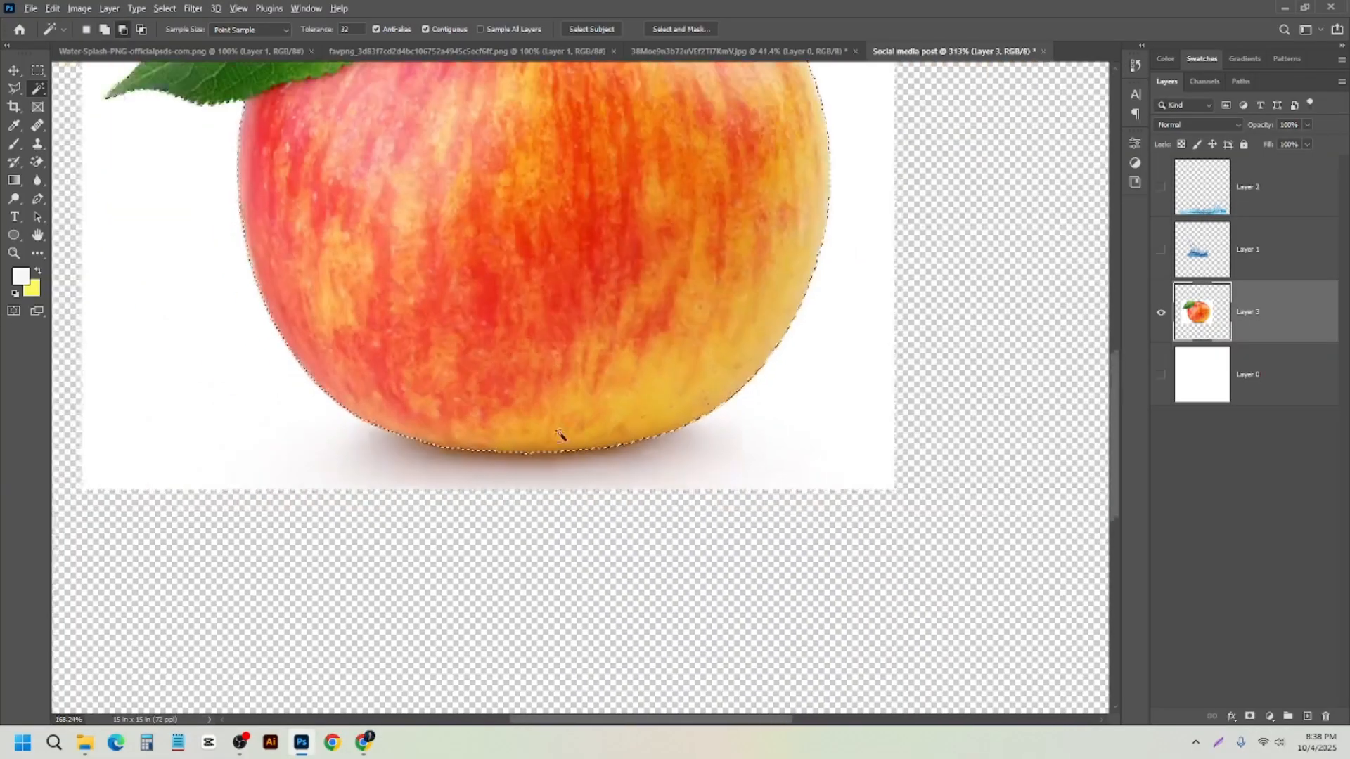
scroll(663, 356, "down", 2)
scroll(572, 242, "up", 4)
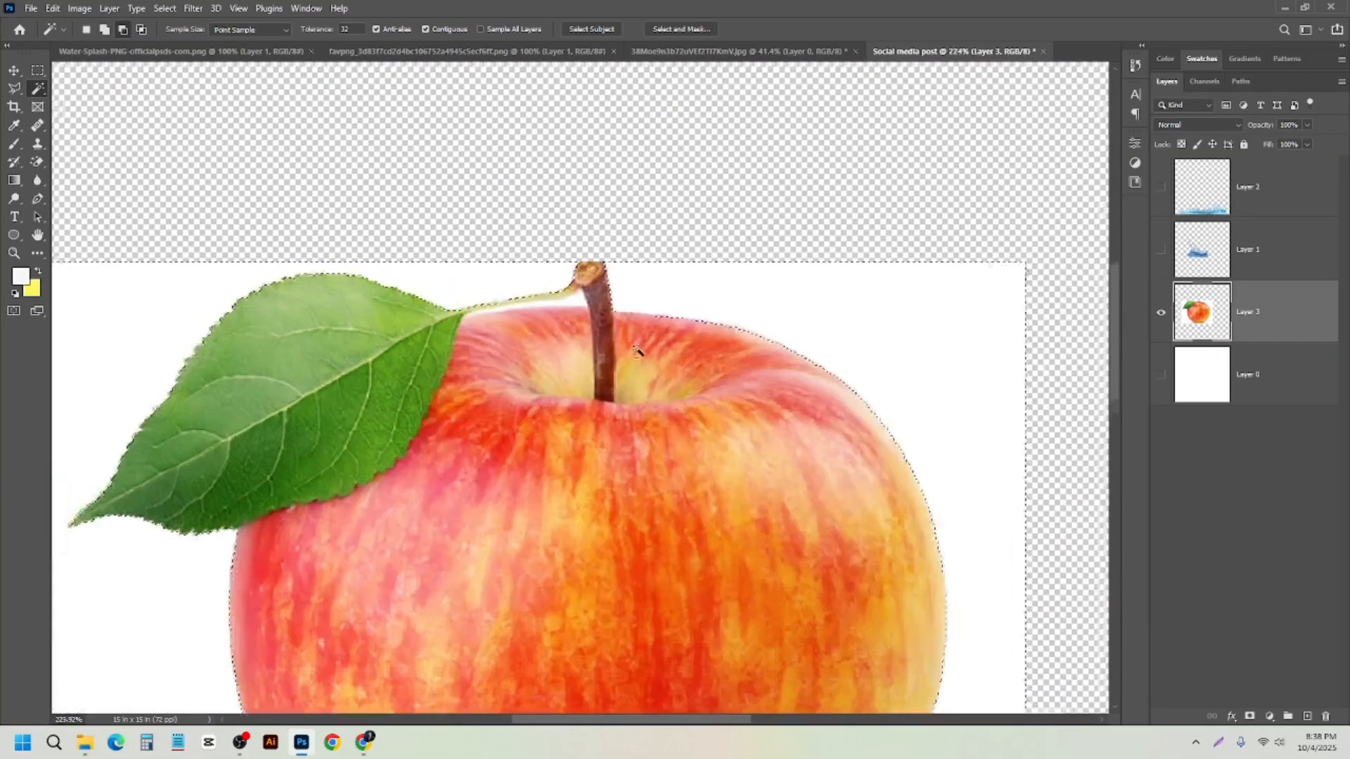
scroll(556, 302, "up", 7)
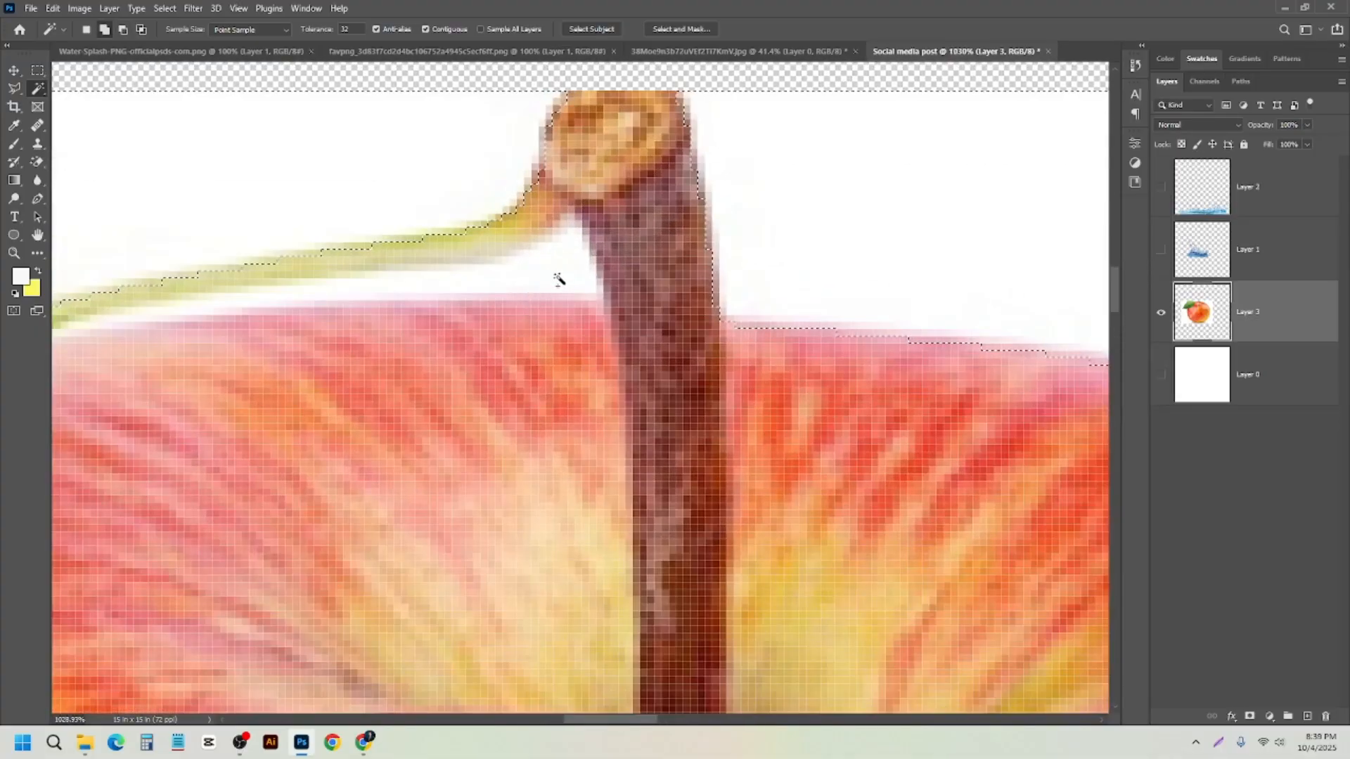
scroll(559, 280, "down", 5)
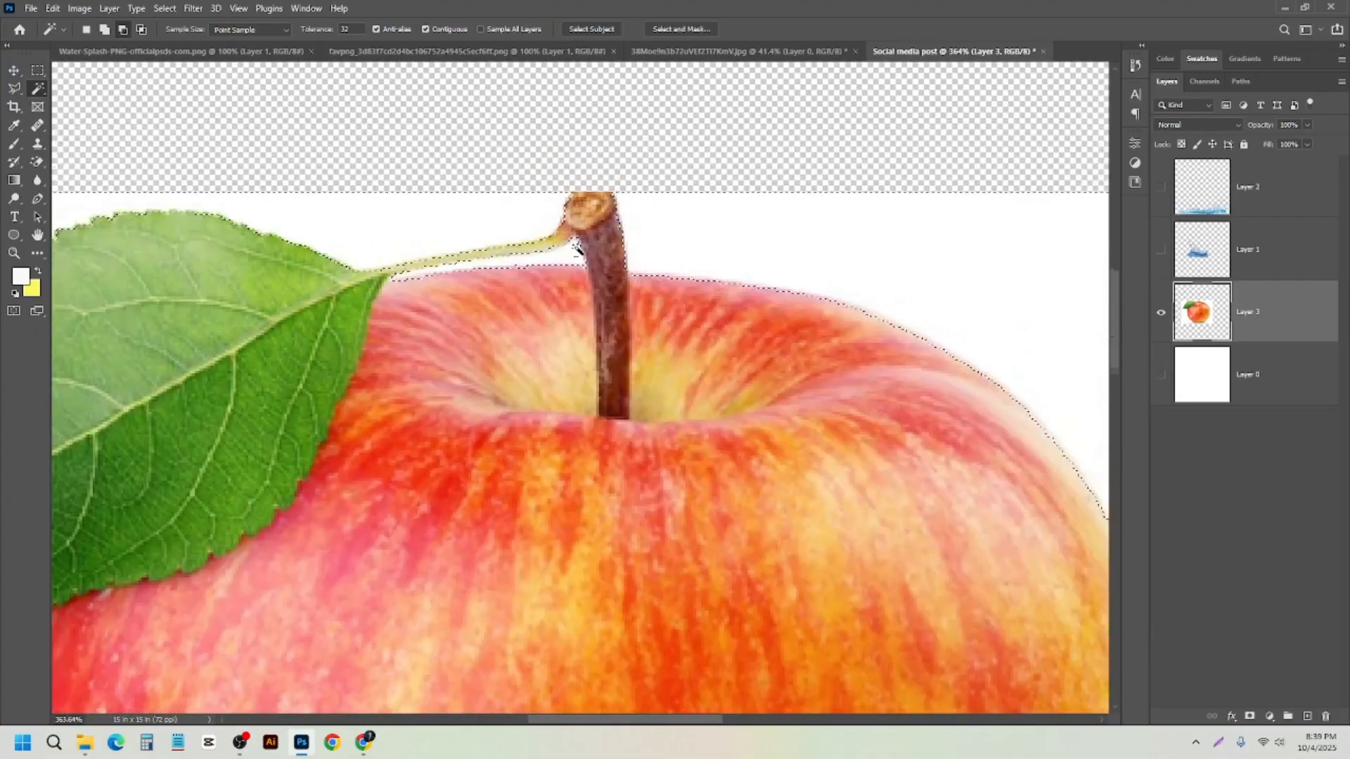
scroll(575, 253, "down", 3)
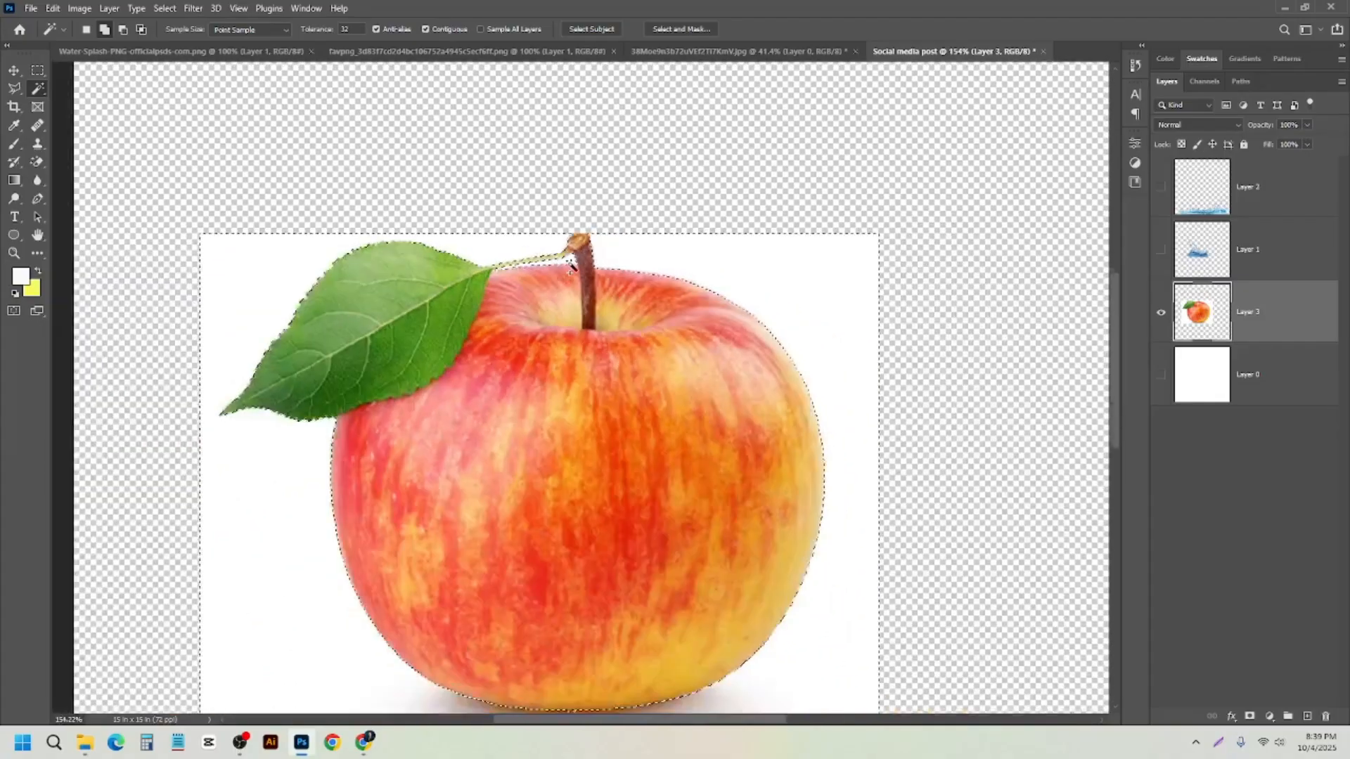
scroll(569, 265, "down", 1)
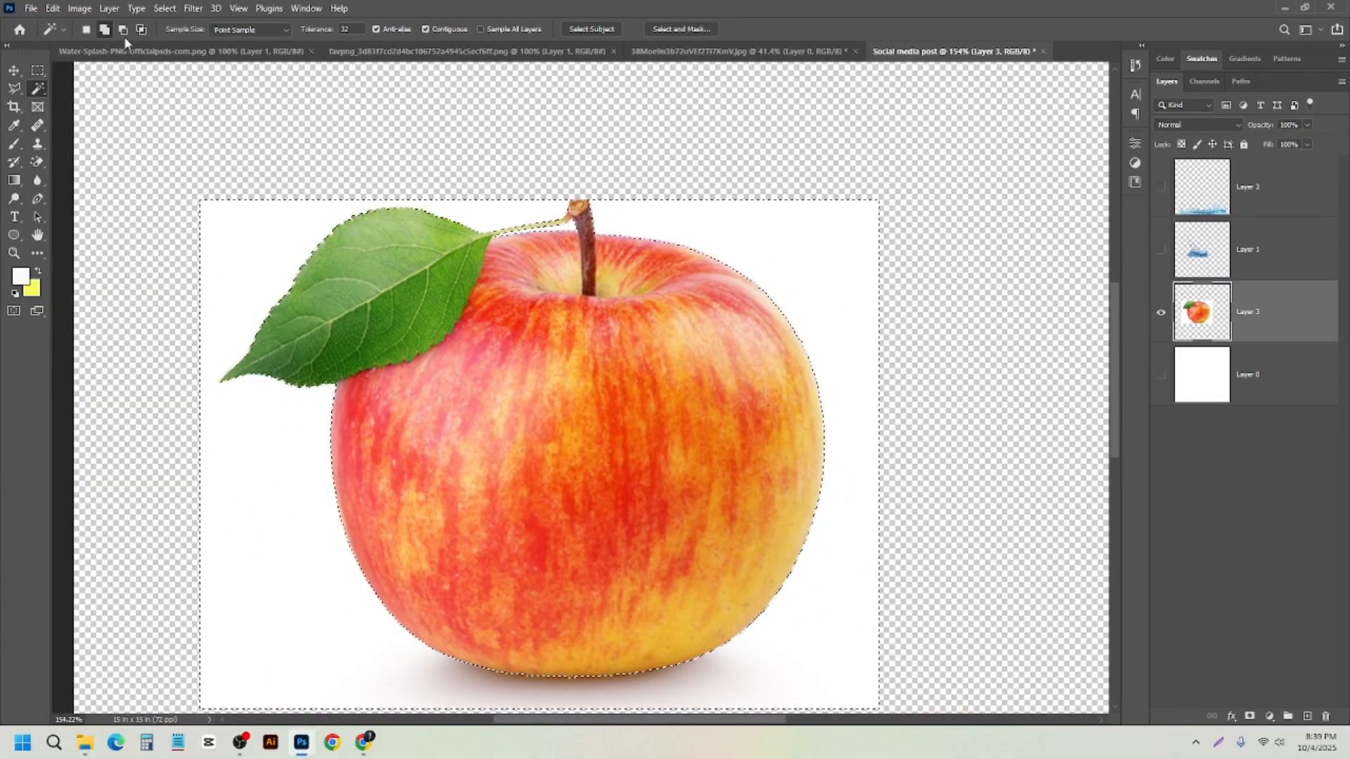
- Try deleting the selected background from the apple layer and masking the layer with that selection, undoing each attempt
key("Delete")
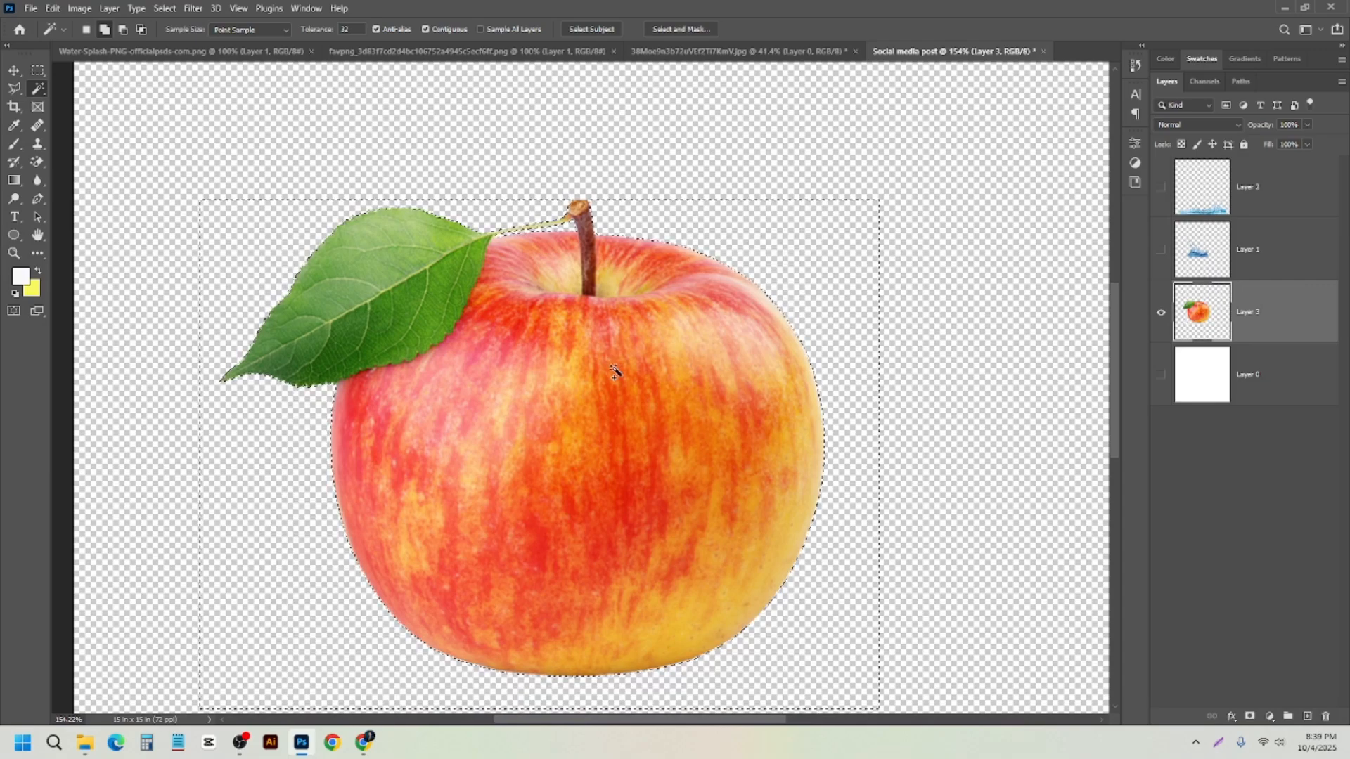
scroll(614, 370, "down", 2)
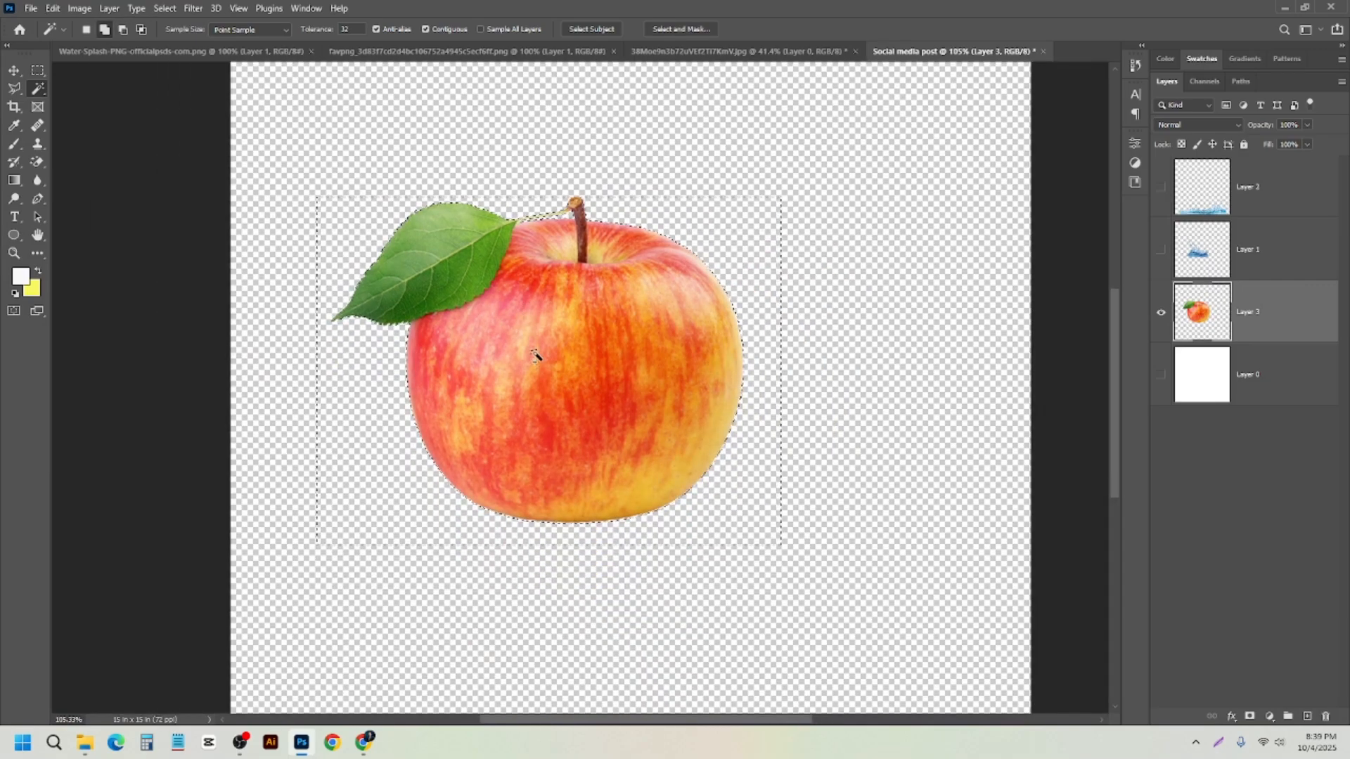
key("ctrl+z")
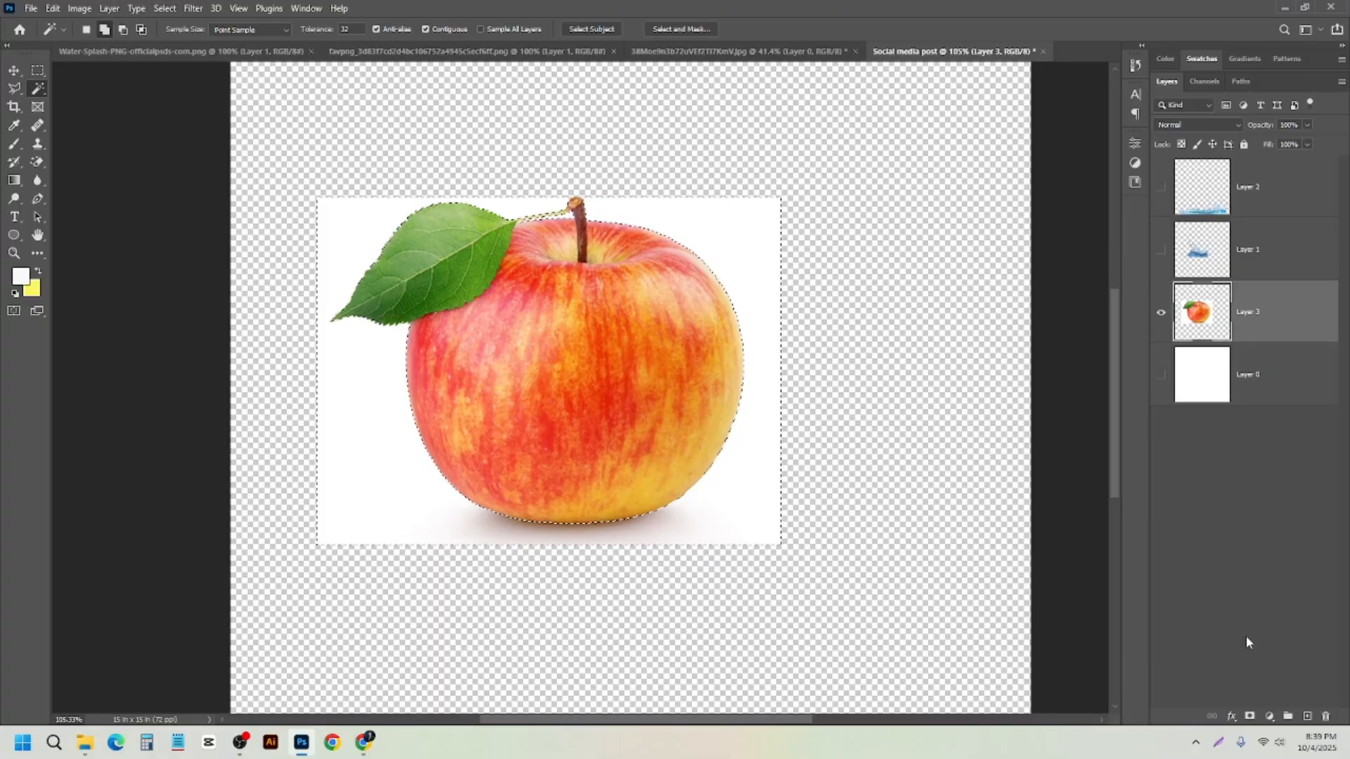
left_click(1250, 716)
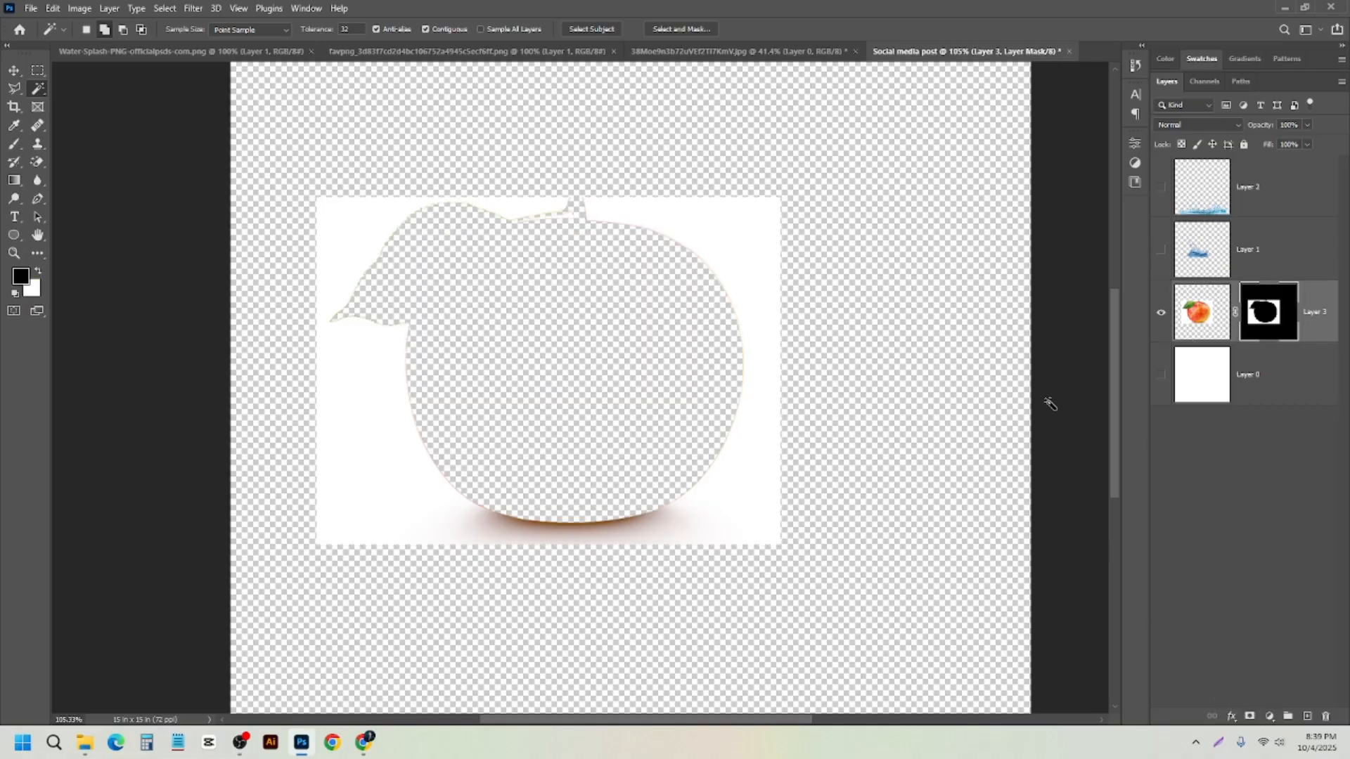
key("ctrl+z")
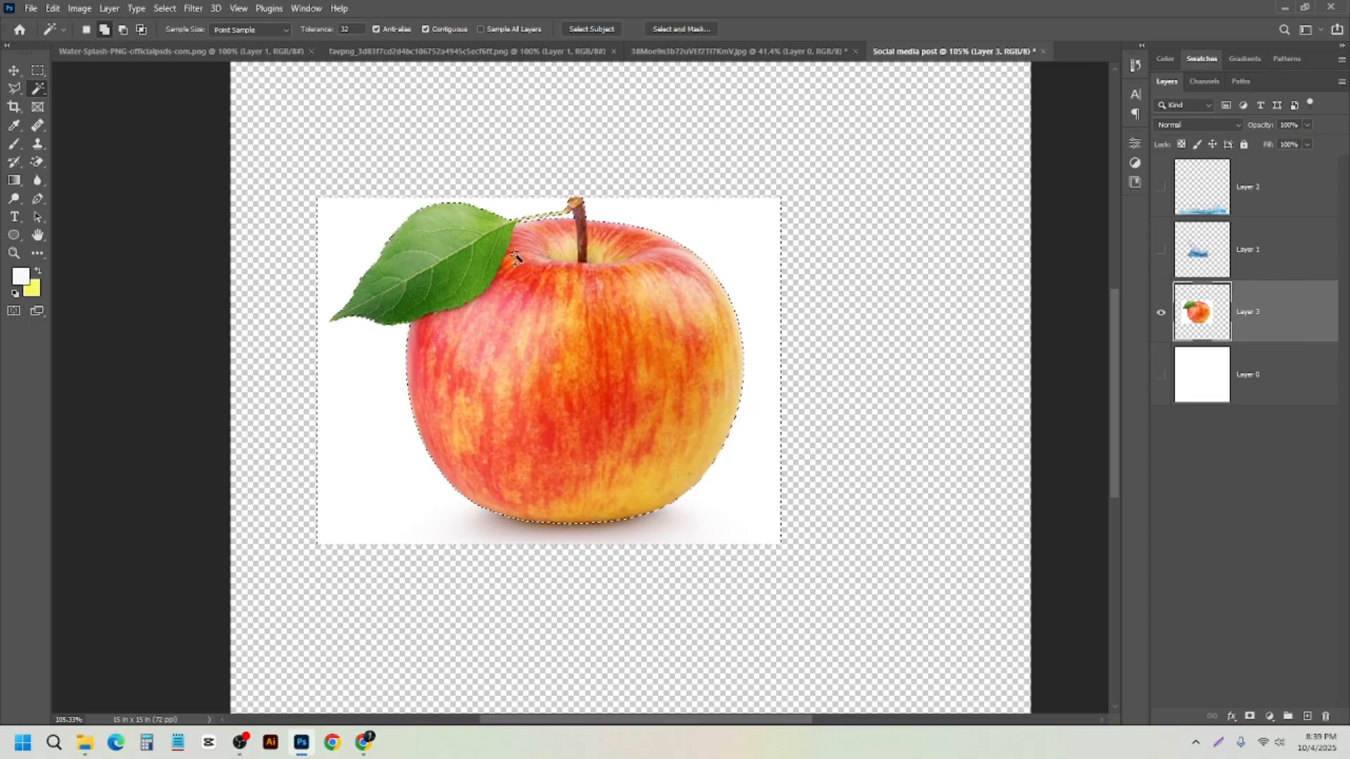
scroll(513, 261, "up", 2)
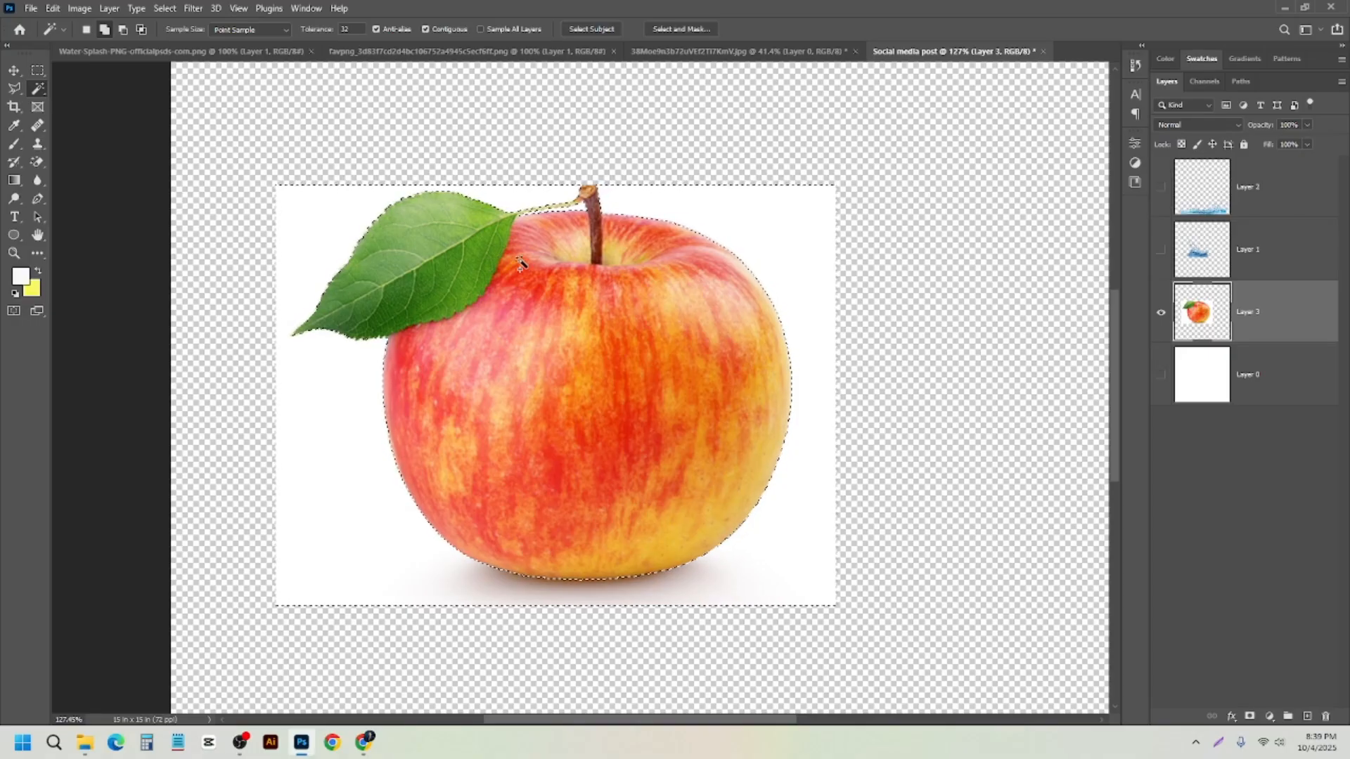
scroll(328, 329, "up", 2)
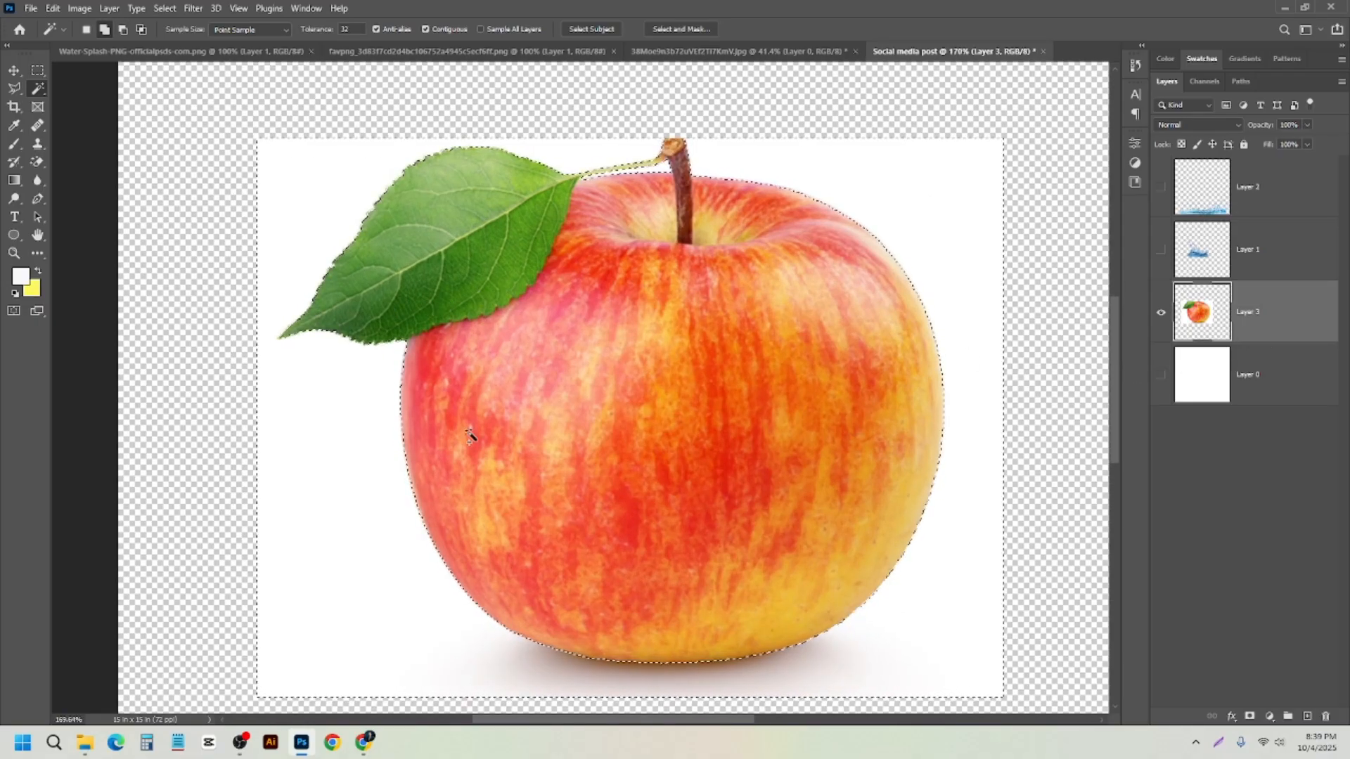
scroll(474, 436, "down", 2)
scroll(474, 408, "down", 1)
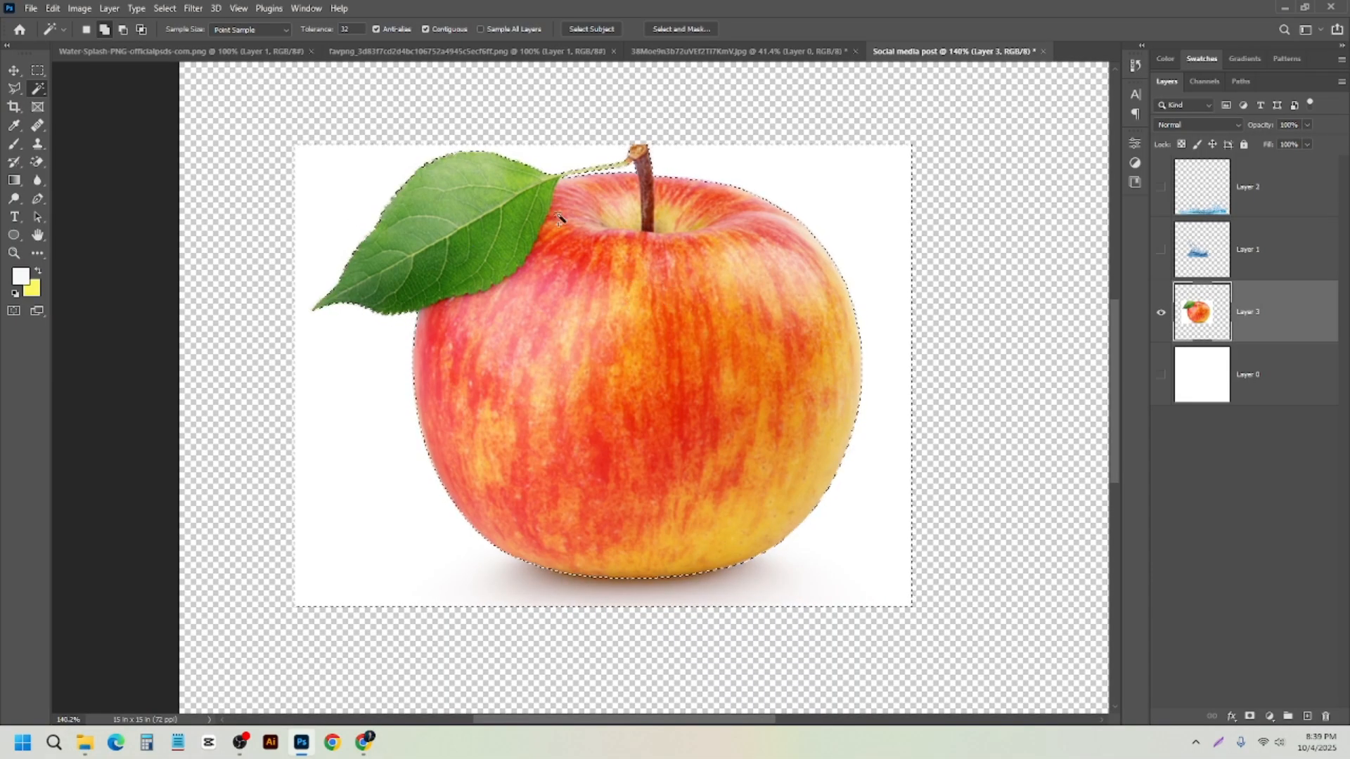
scroll(565, 311, "down", 3)
scroll(564, 313, "up", 3)
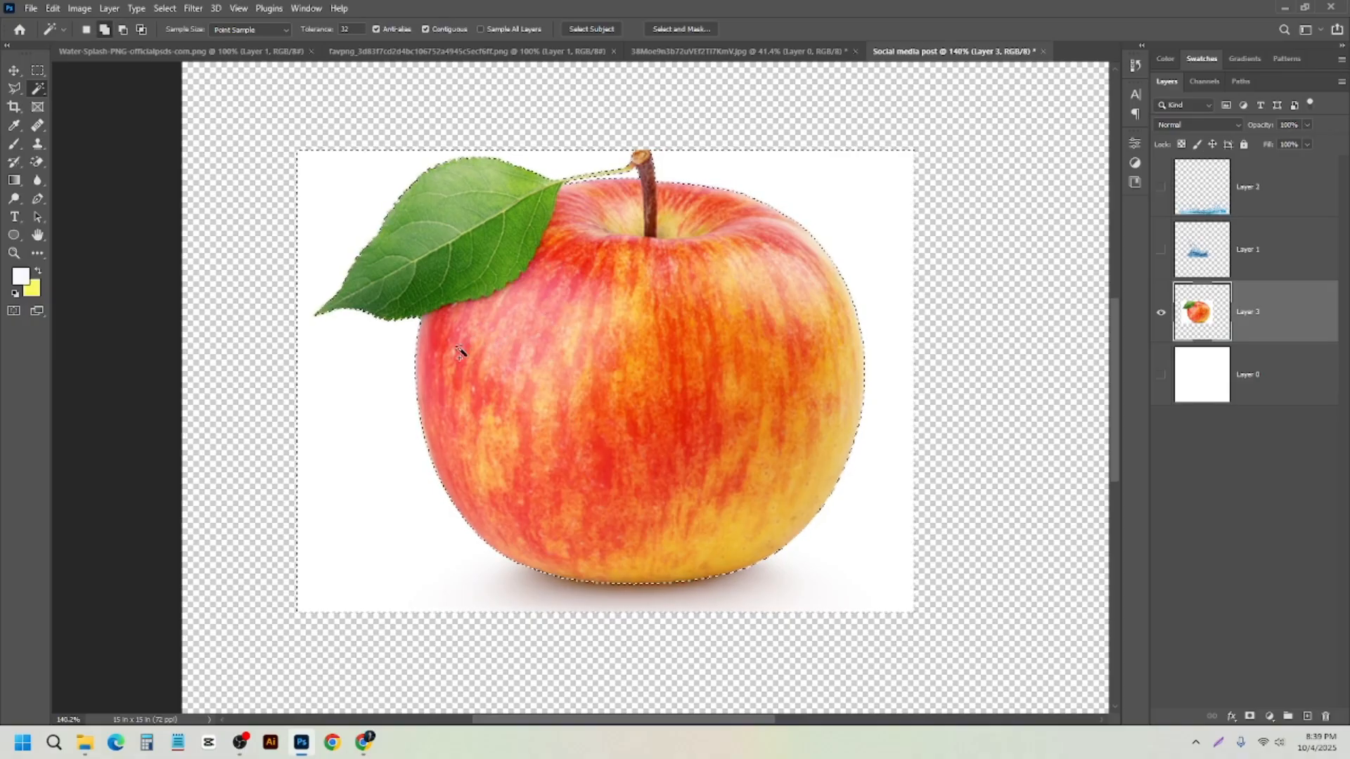
- Try masking the apple layer with the selected white background and undo the mask
scroll(546, 305, "down", 1)
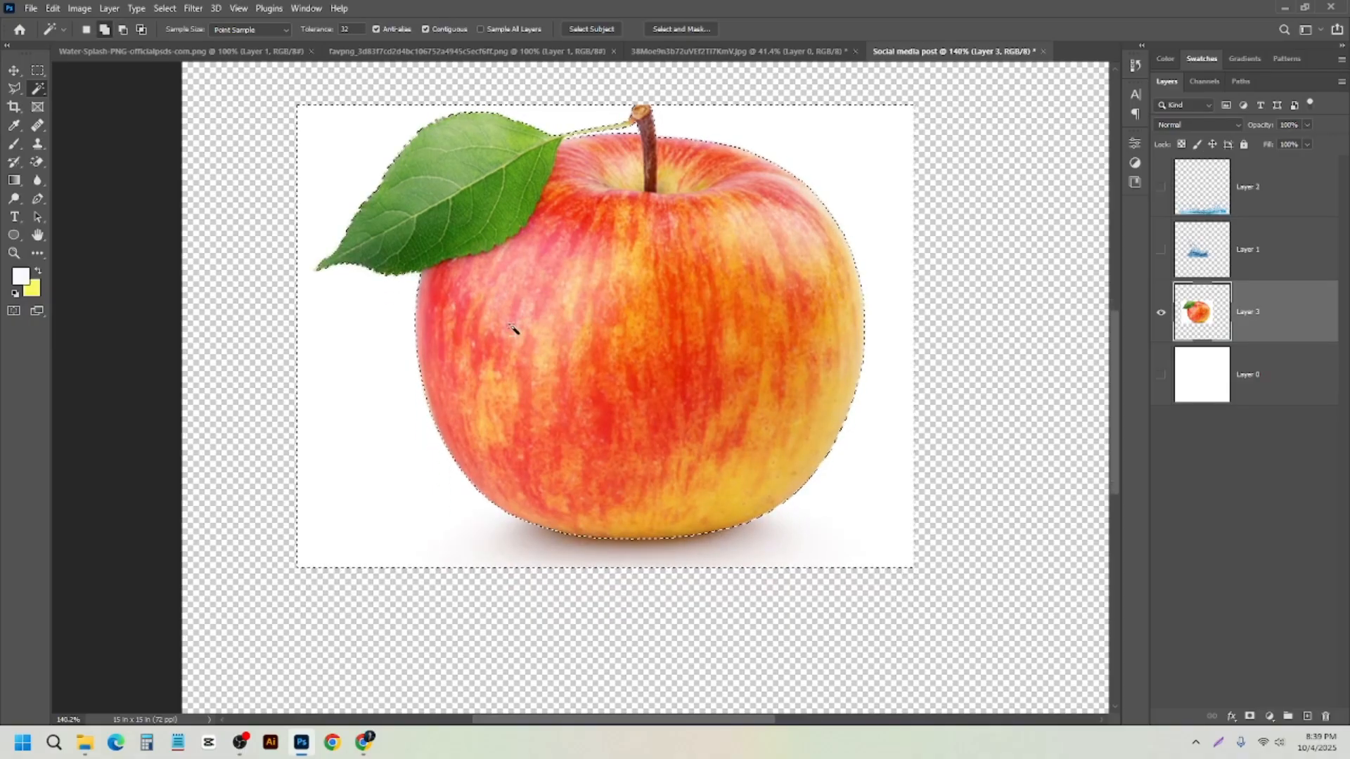
scroll(518, 324, "down", 2)
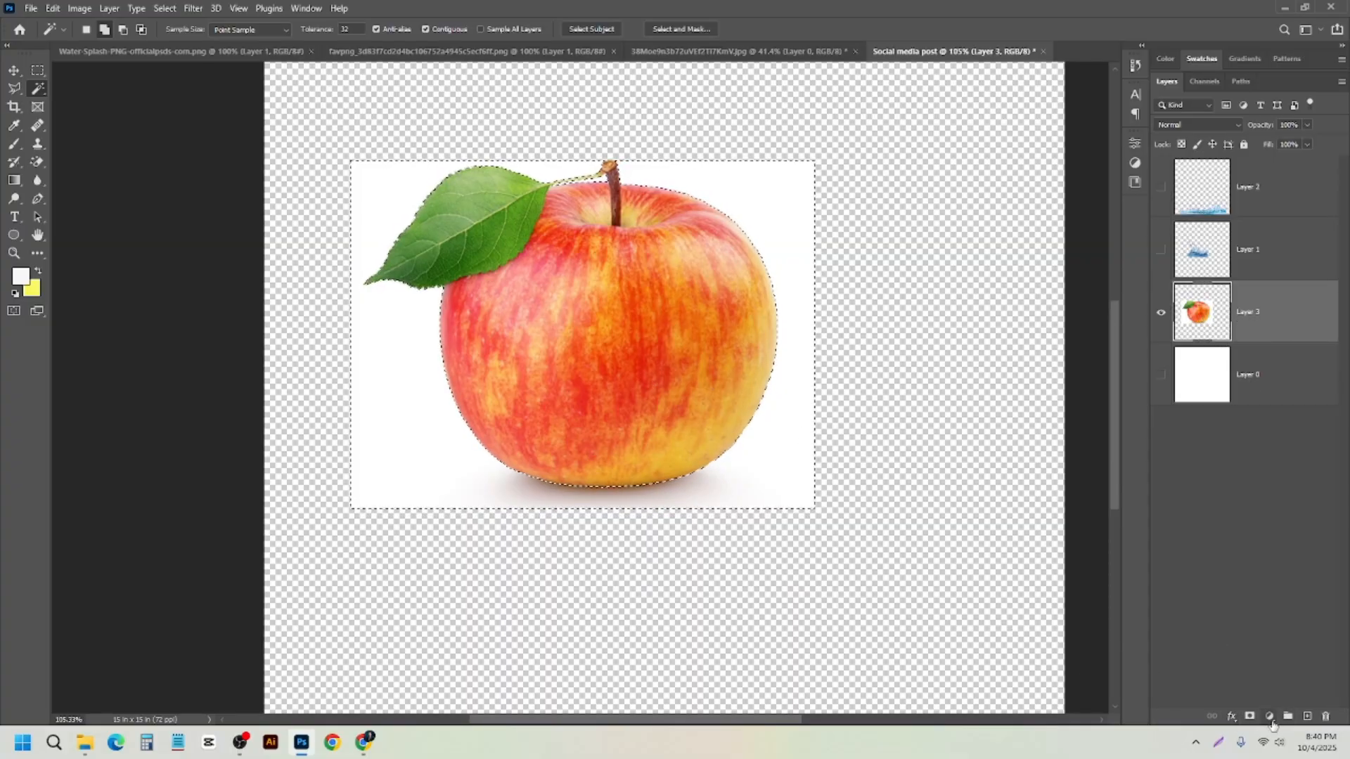
left_click(1250, 718)
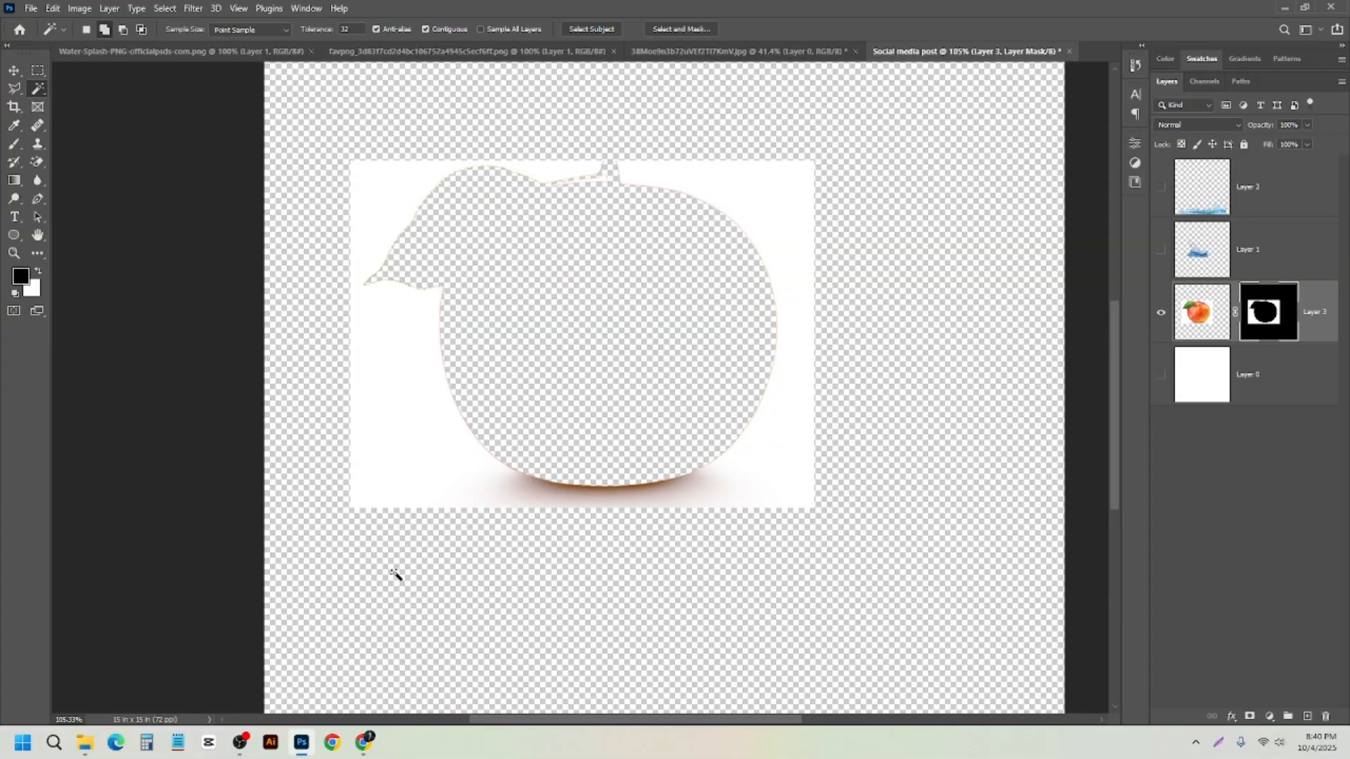
key("ctrl+z")
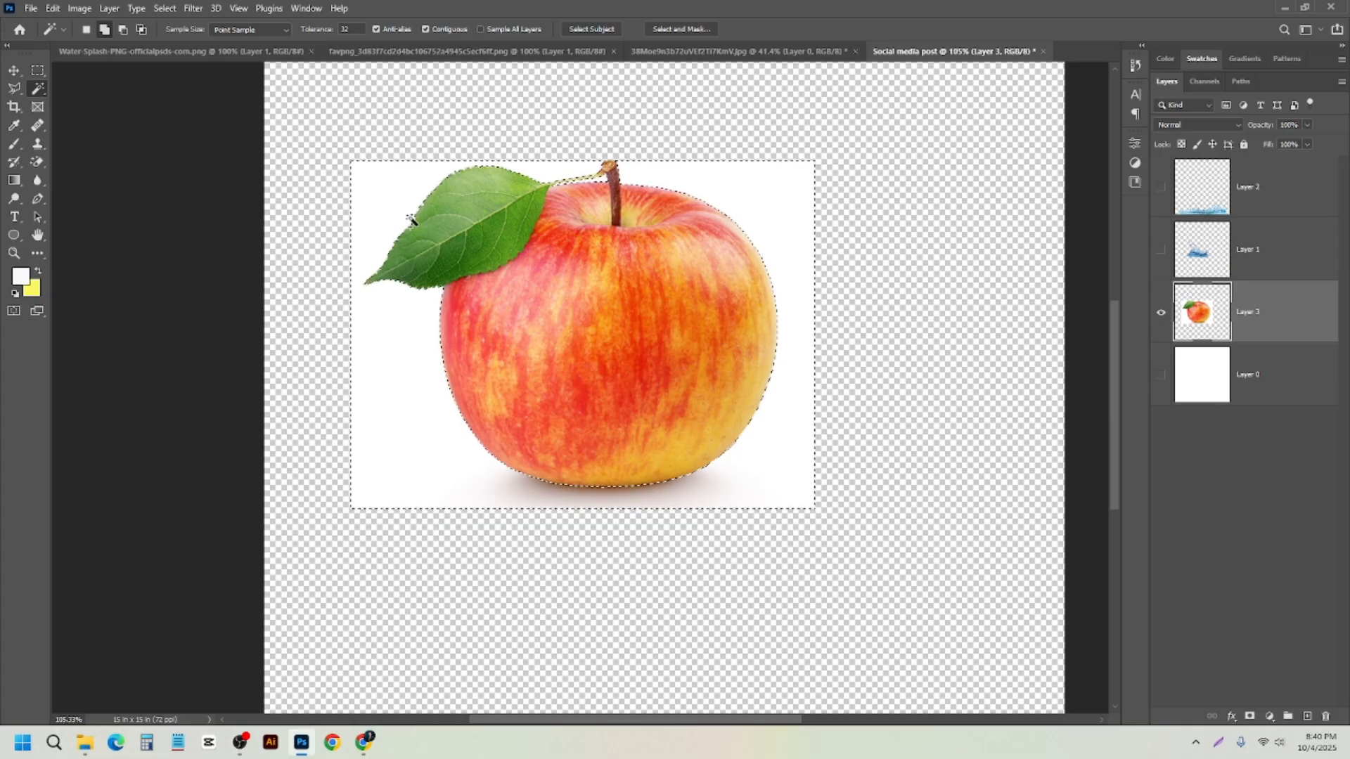
- Invert the background selection and add it as a layer mask on the apple layer
left_click(164, 8)
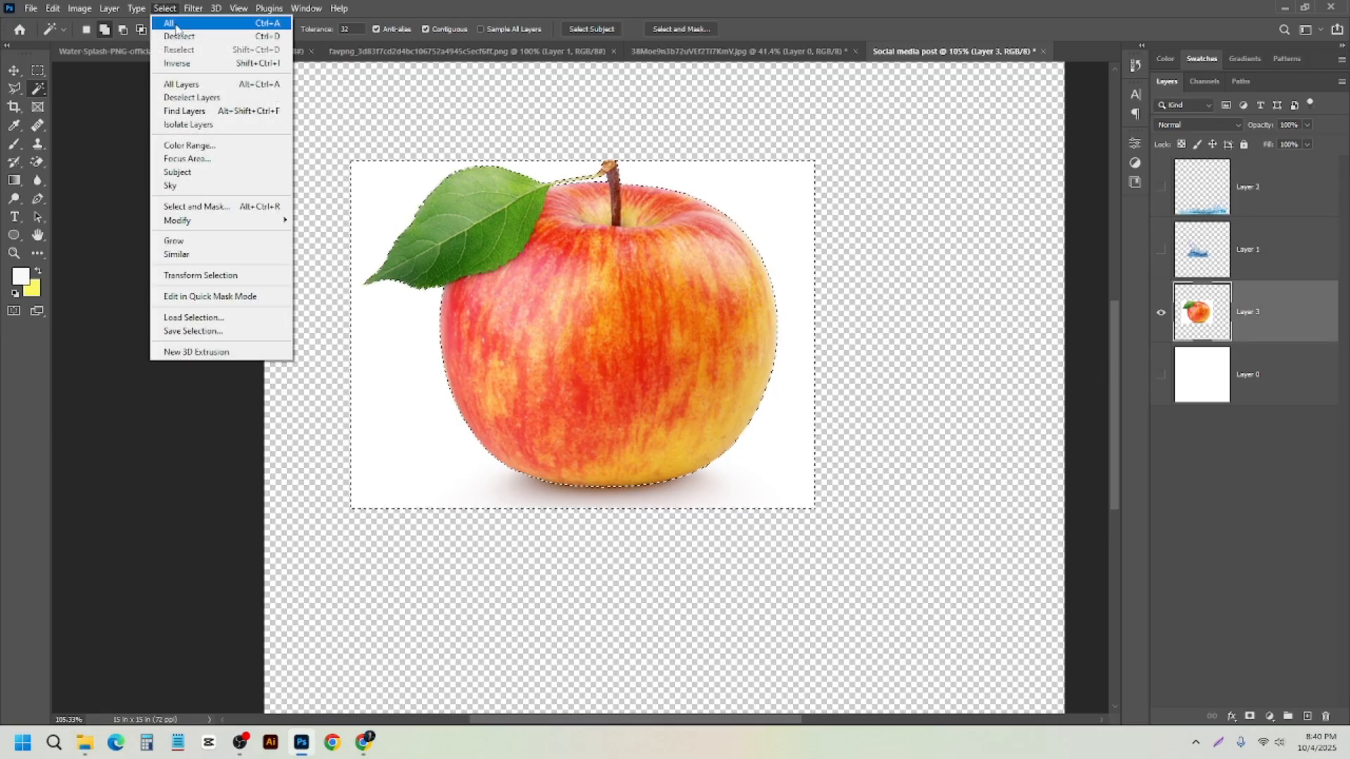
left_click(250, 64)
scroll(613, 294, "down", 1)
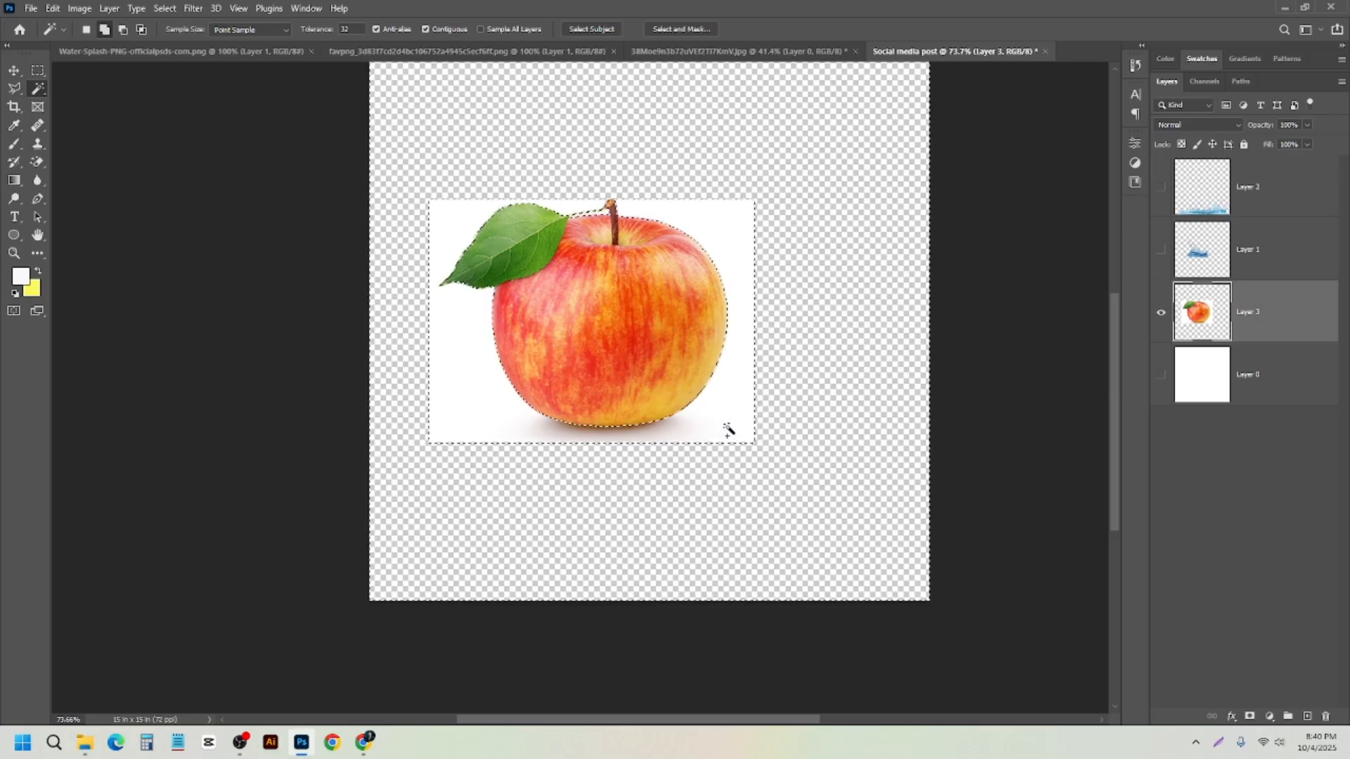
left_click(1250, 715)
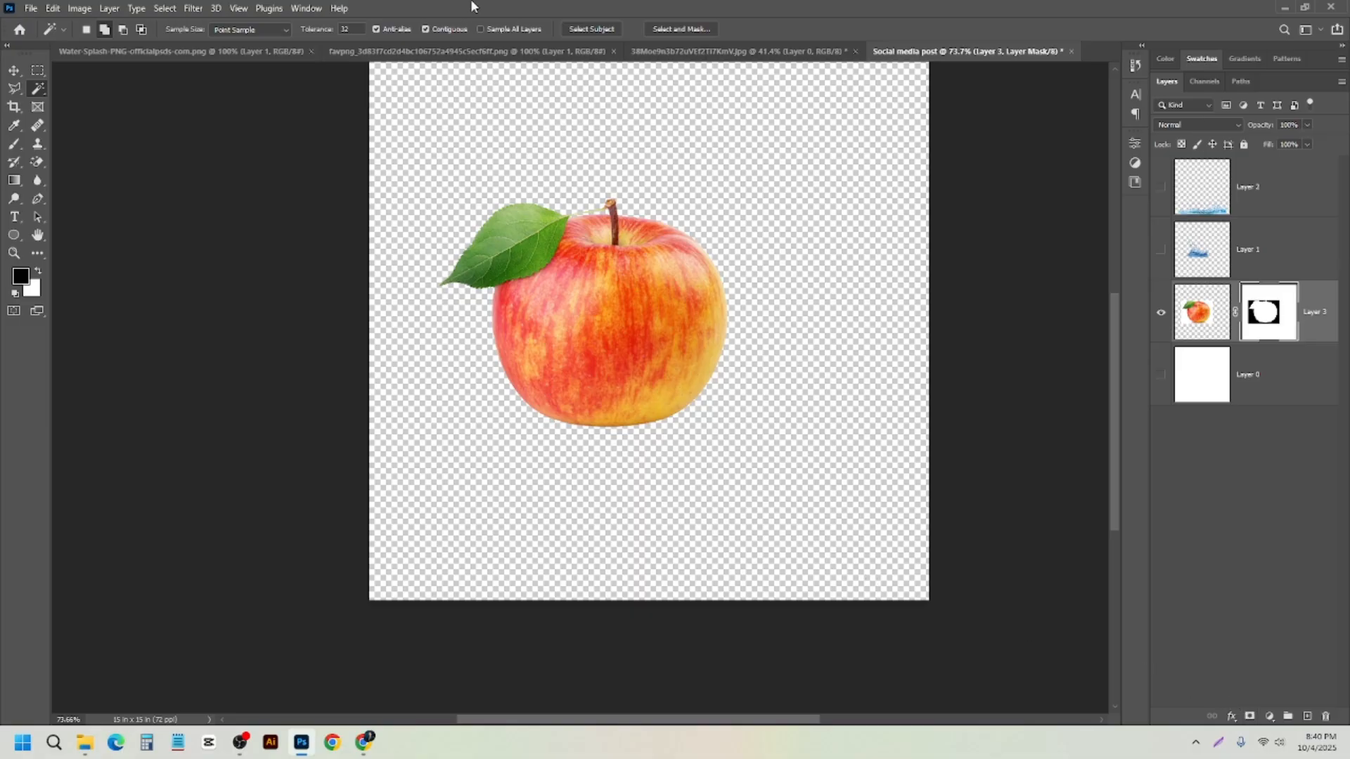
- Scale the masked apple down to about 89% and position it in the upper middle of the canvas
left_click(15, 70)
scroll(261, 204, "up", 2)
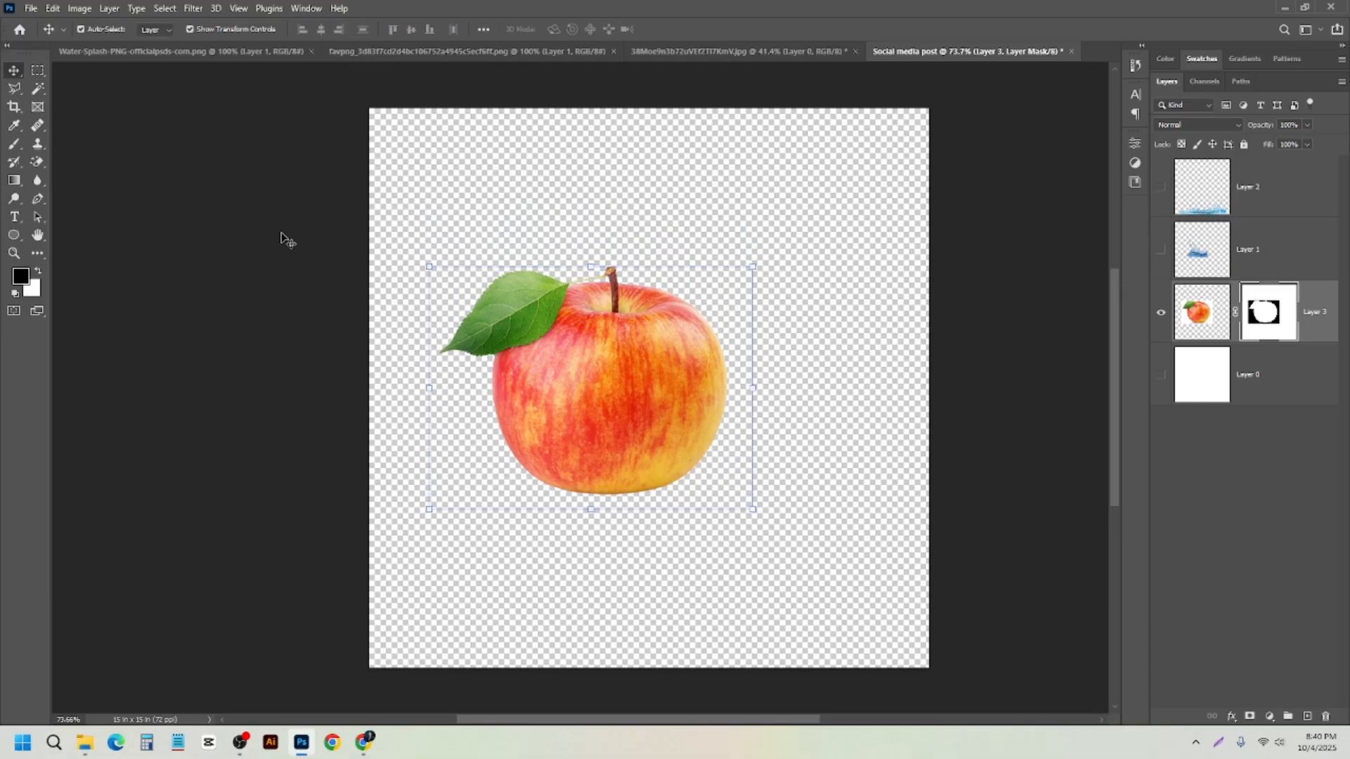
left_click_drag(642, 381, 655, 327)
scroll(640, 340, "down", 1)
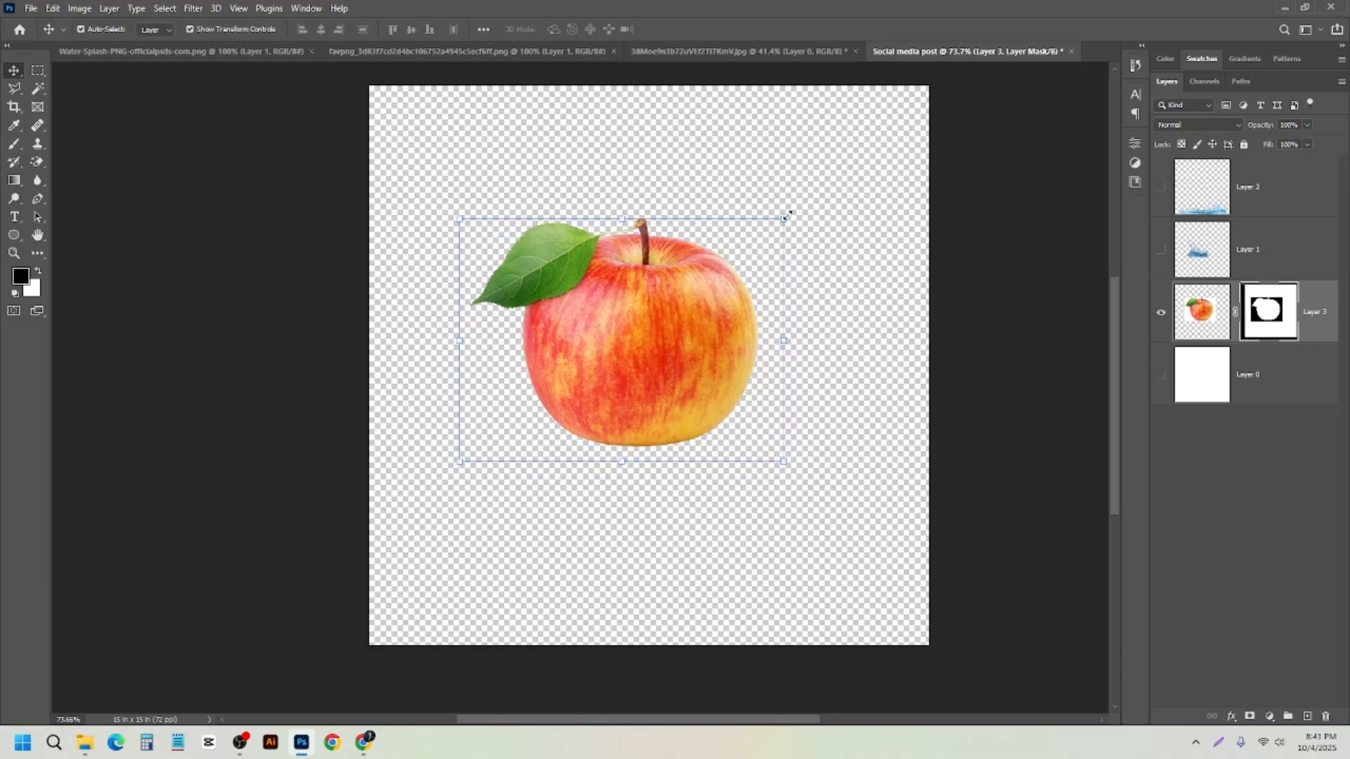
left_click_drag(786, 216, 762, 234)
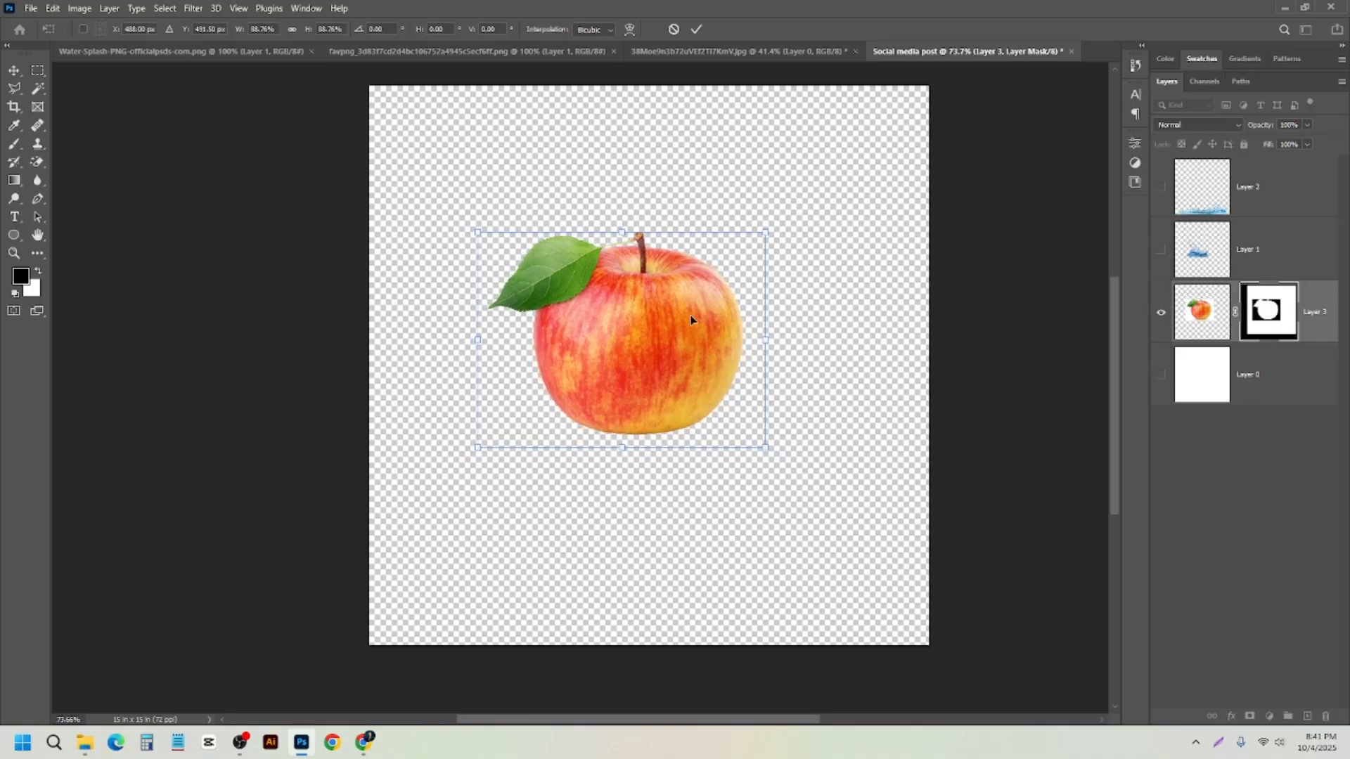
left_click_drag(693, 319, 680, 309)
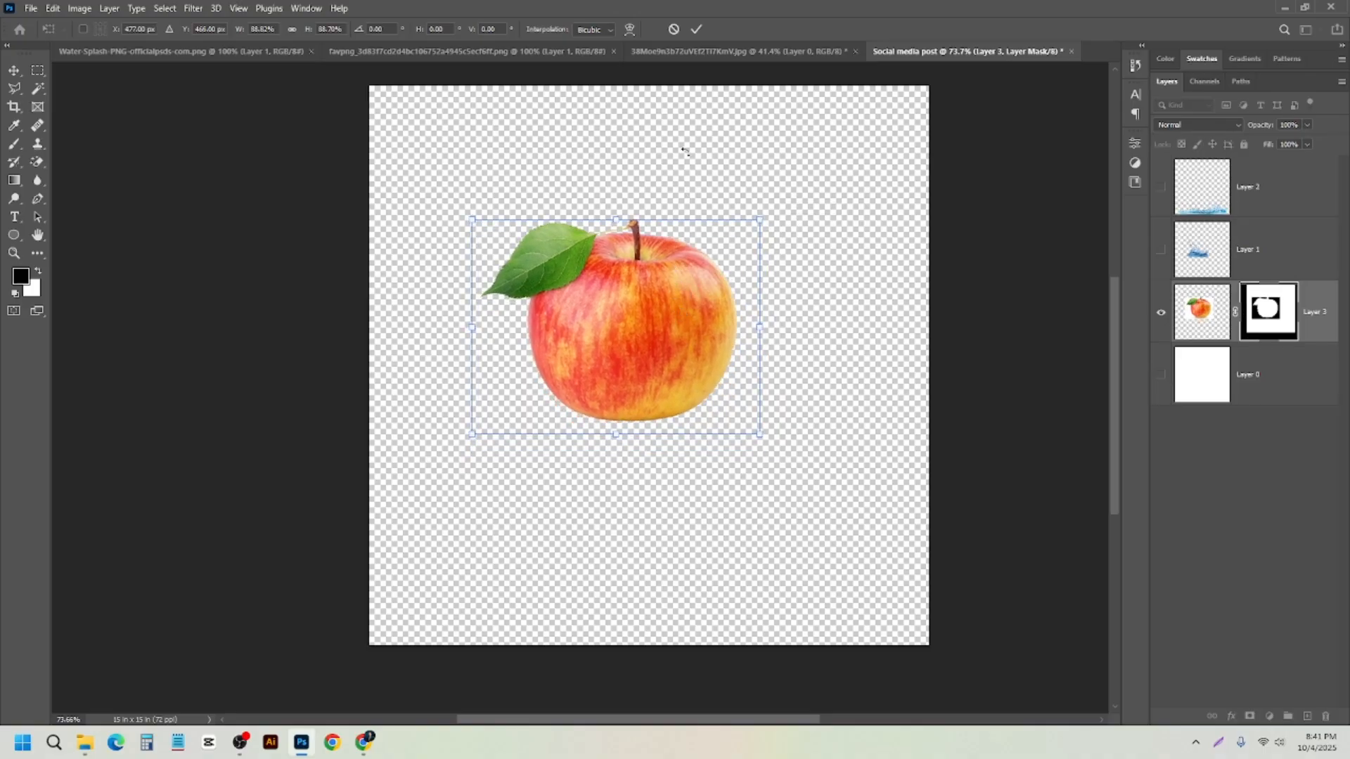
left_click(696, 28)
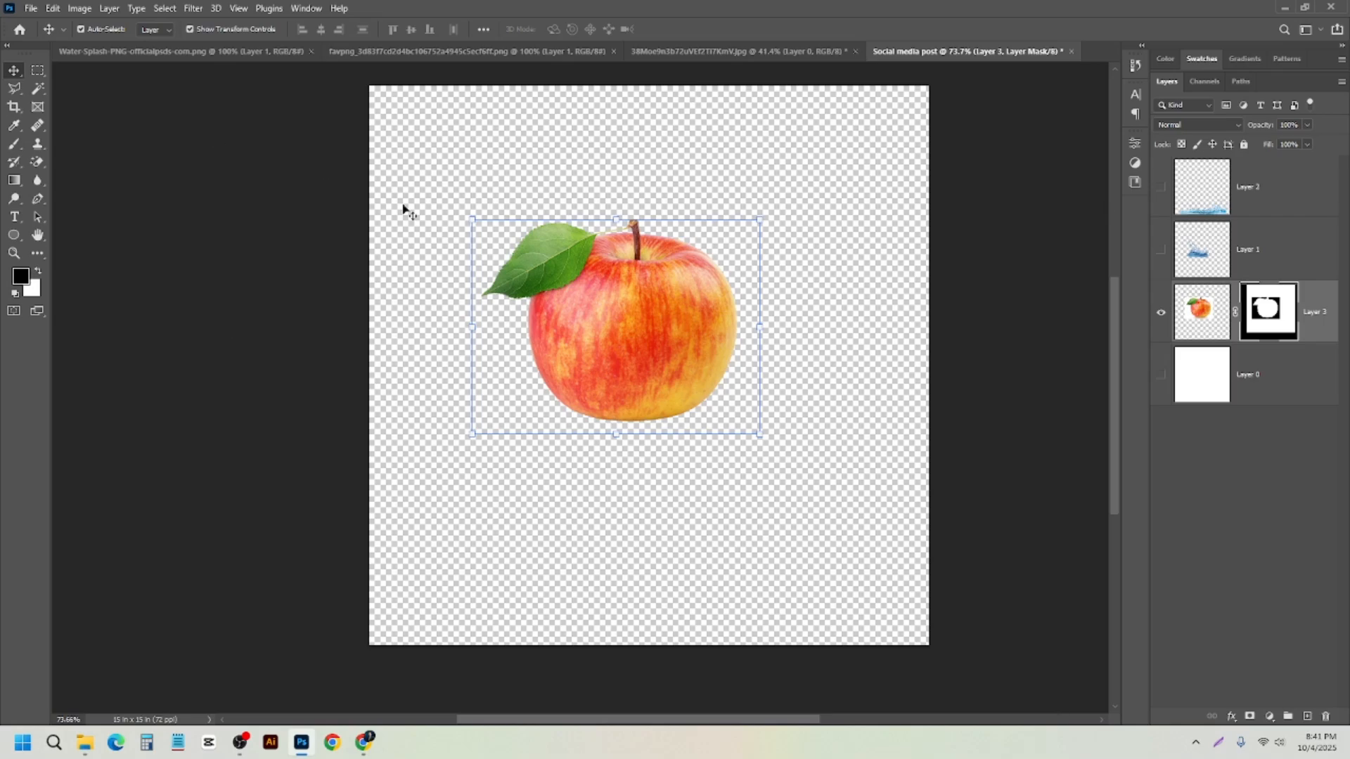
left_click_drag(609, 316, 618, 311)
left_click(436, 338)
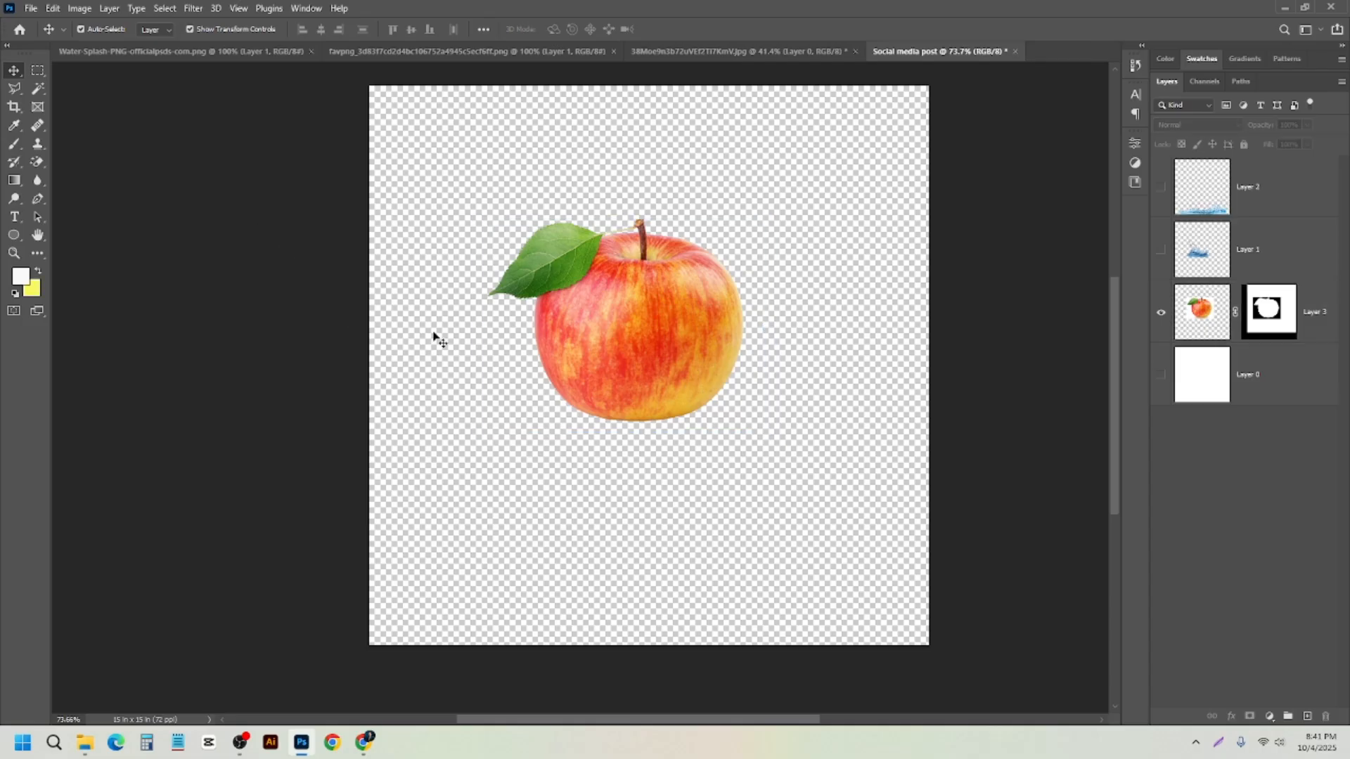
- Examine the apple layer's mask on the canvas and compare it with the normal image view
scroll(505, 318, "down", 1)
scroll(505, 317, "up", 1)
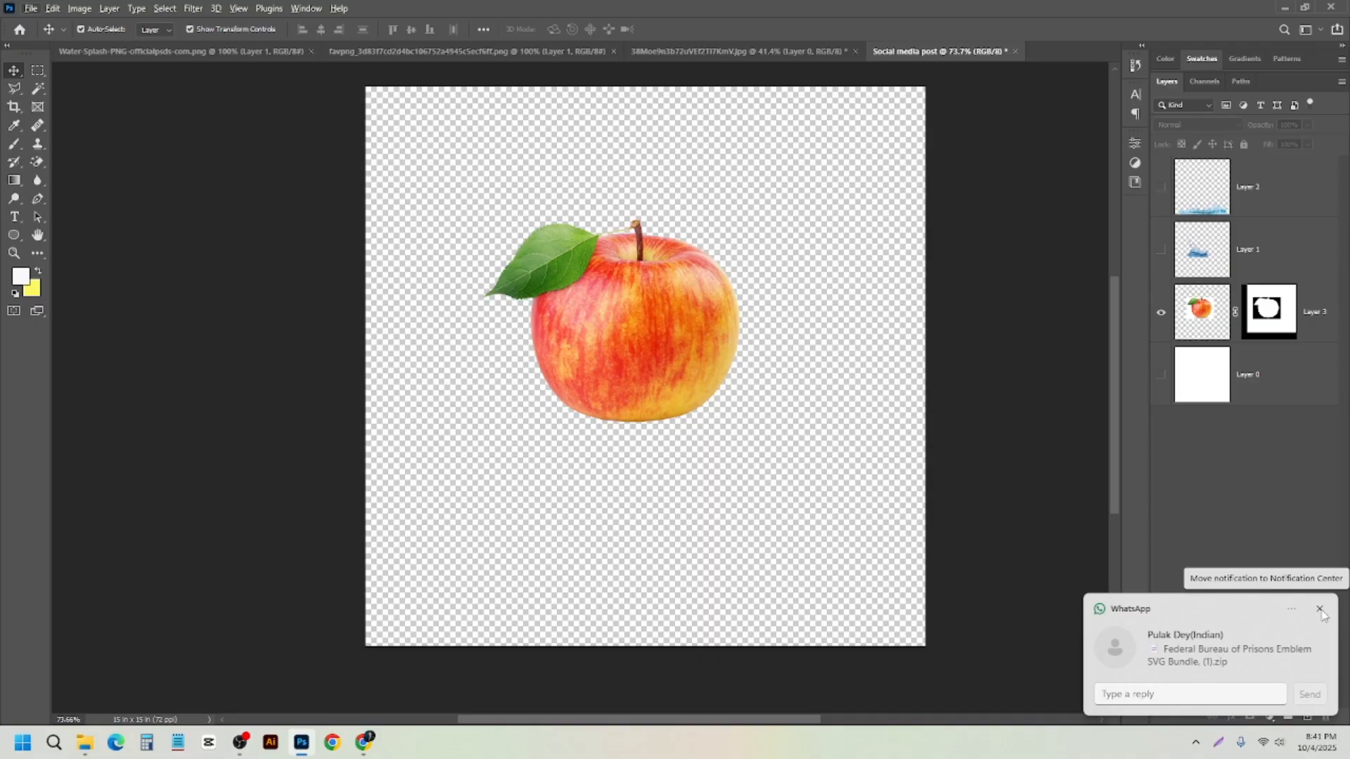
left_click(1320, 610)
left_click(1257, 313, "alt")
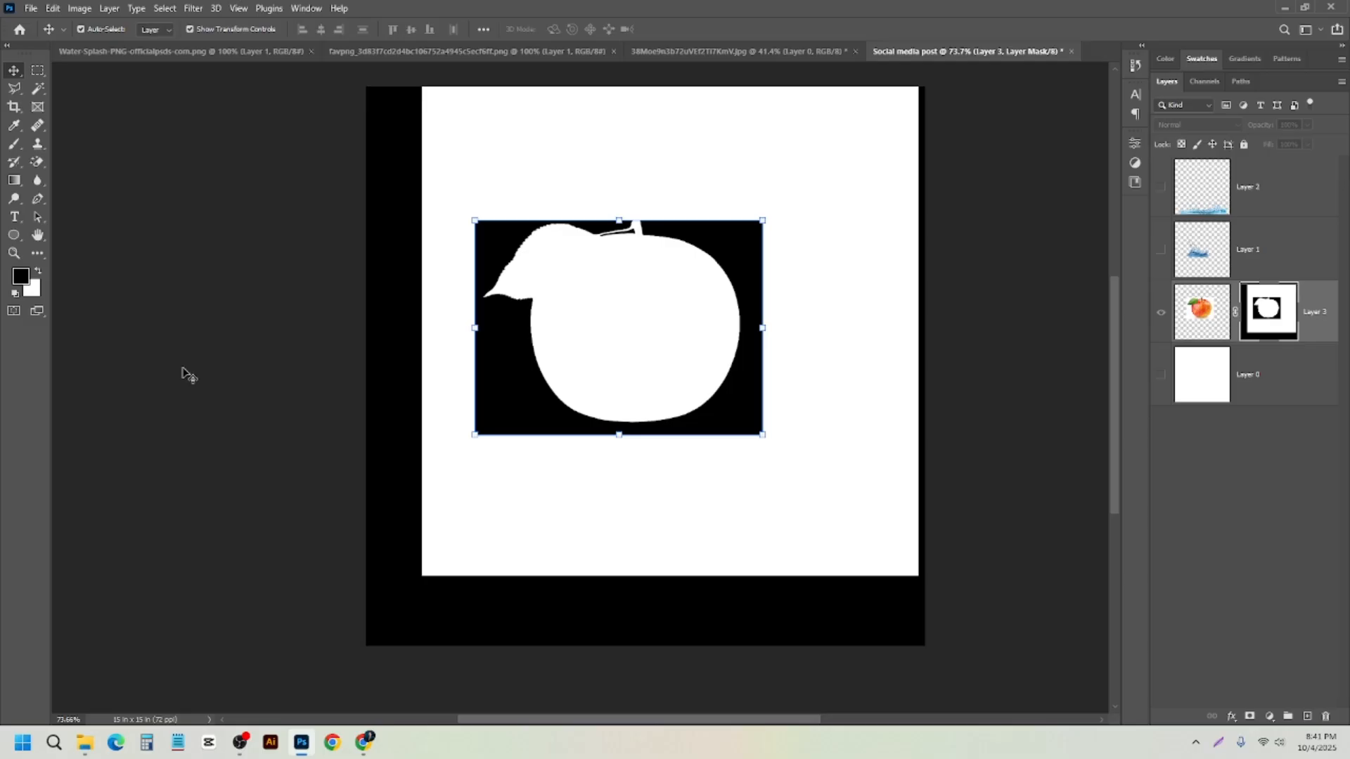
left_click(511, 304)
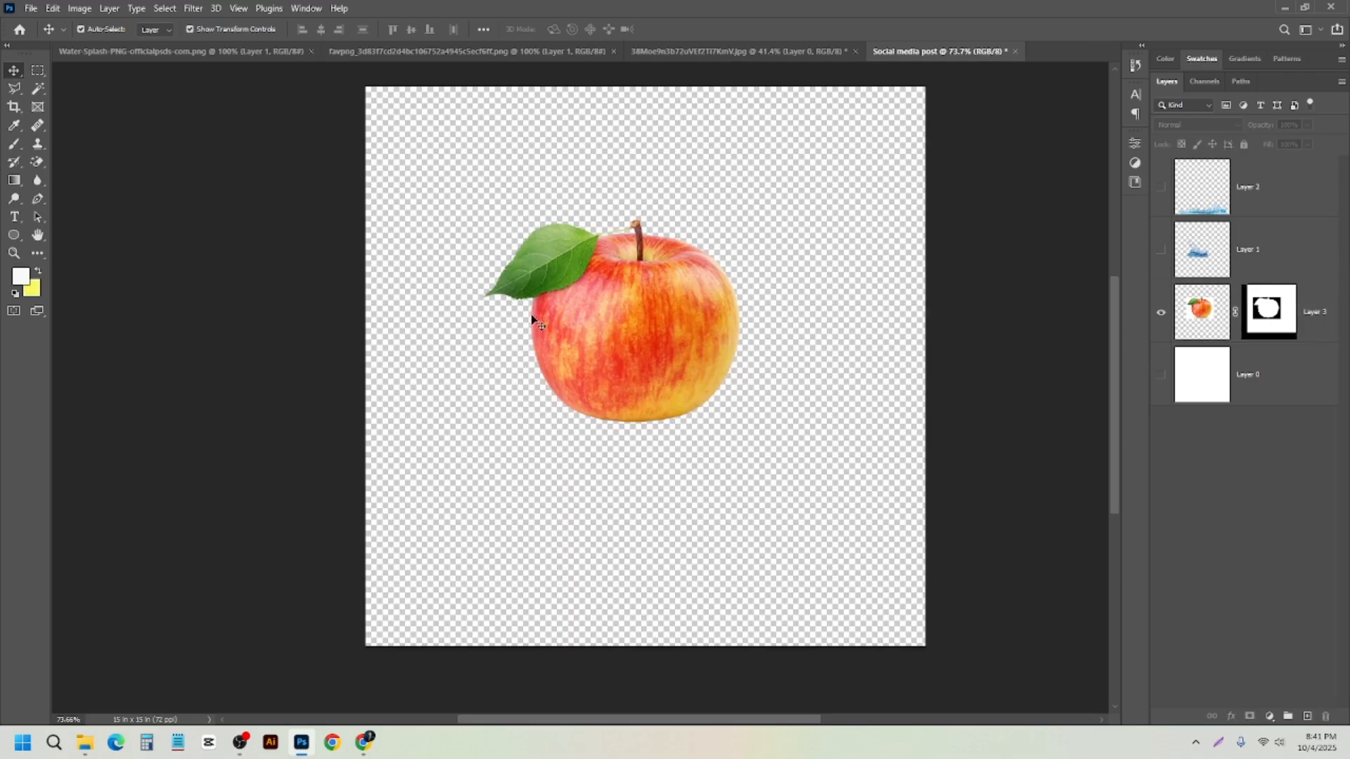
left_click(1276, 314, "alt")
scroll(450, 243, "up", 1)
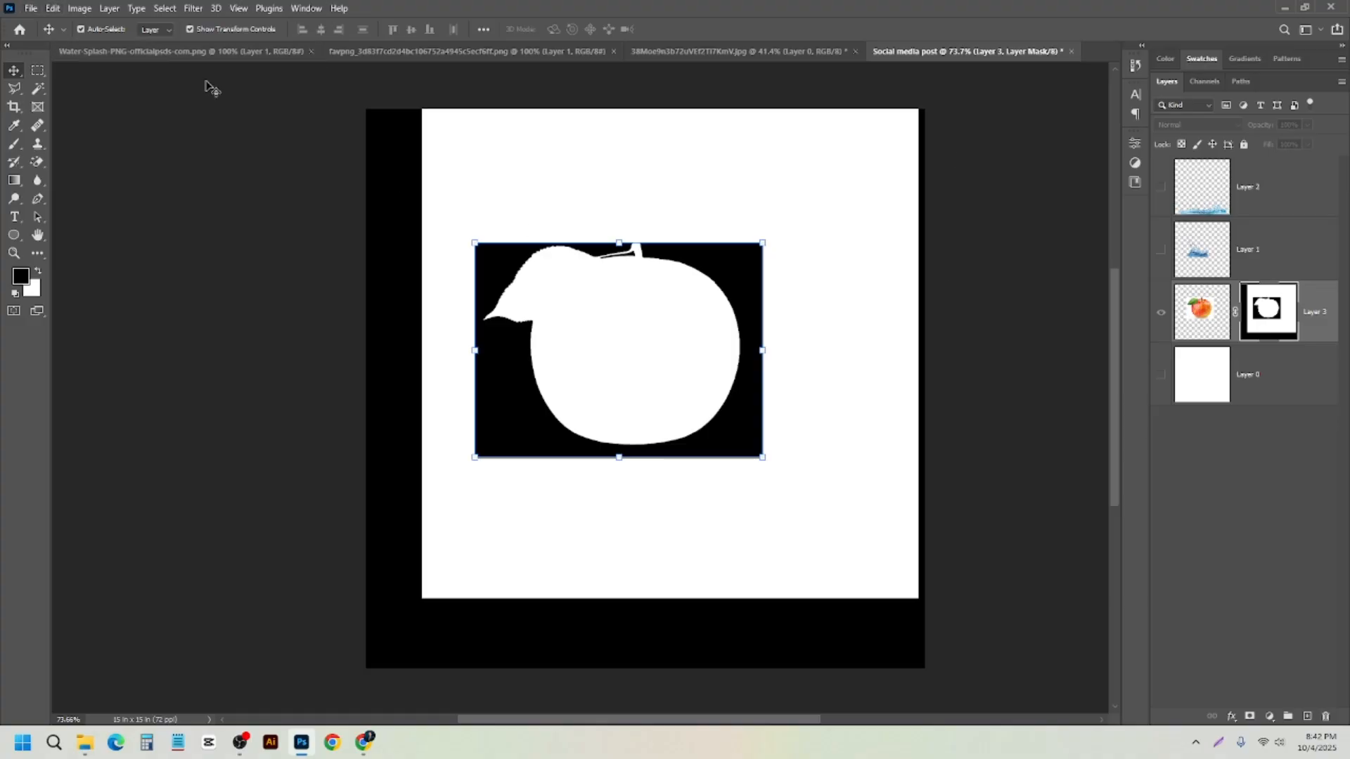
left_click(246, 174)
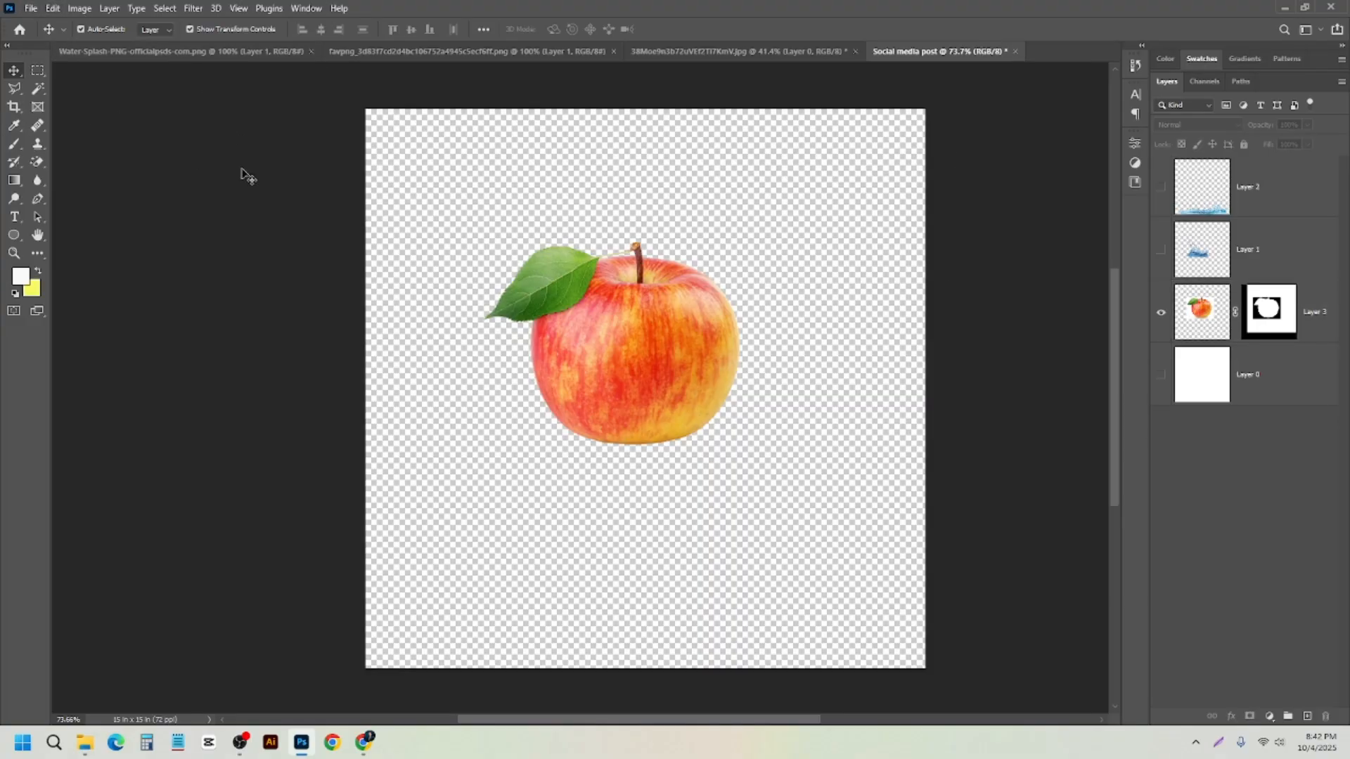
- Try marquee-selecting a small area in the upper-left corner of the apple's layer mask
left_click(1281, 315, "alt")
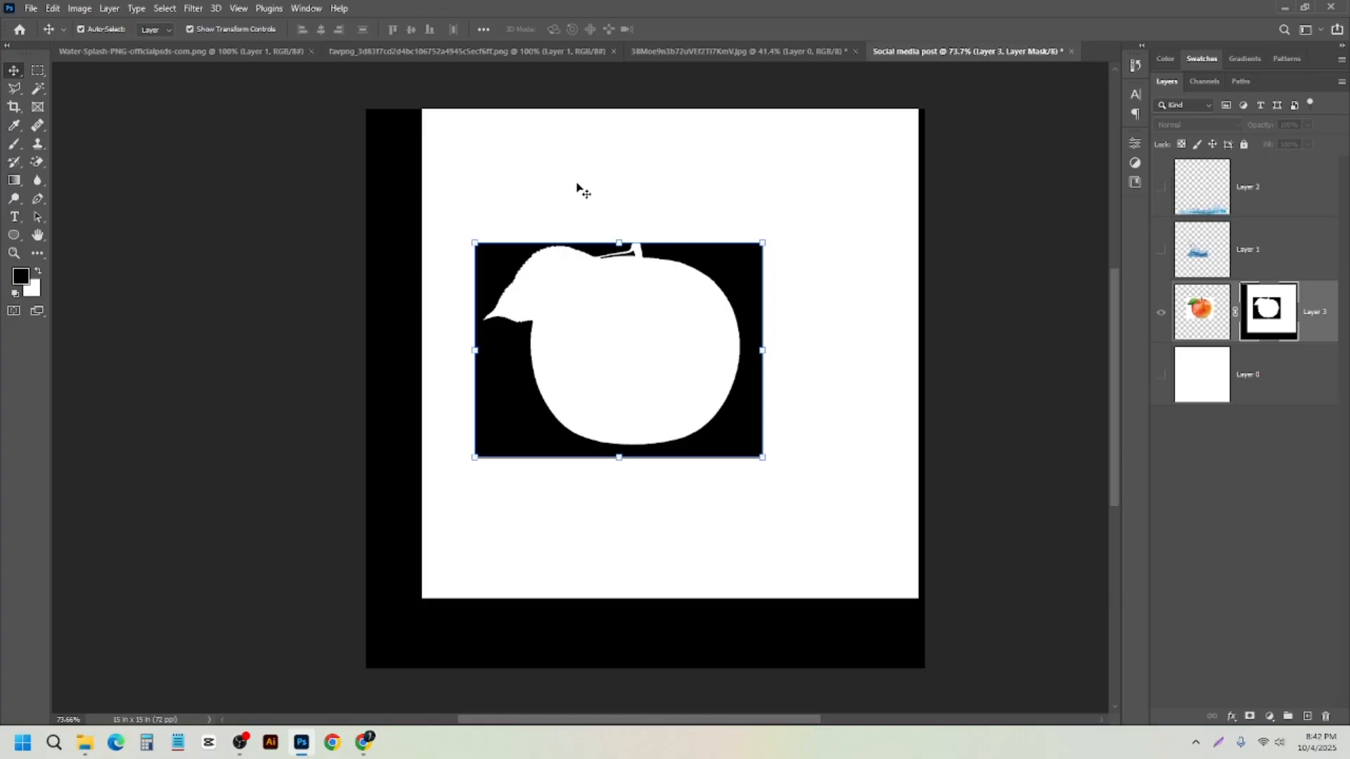
left_click(38, 71)
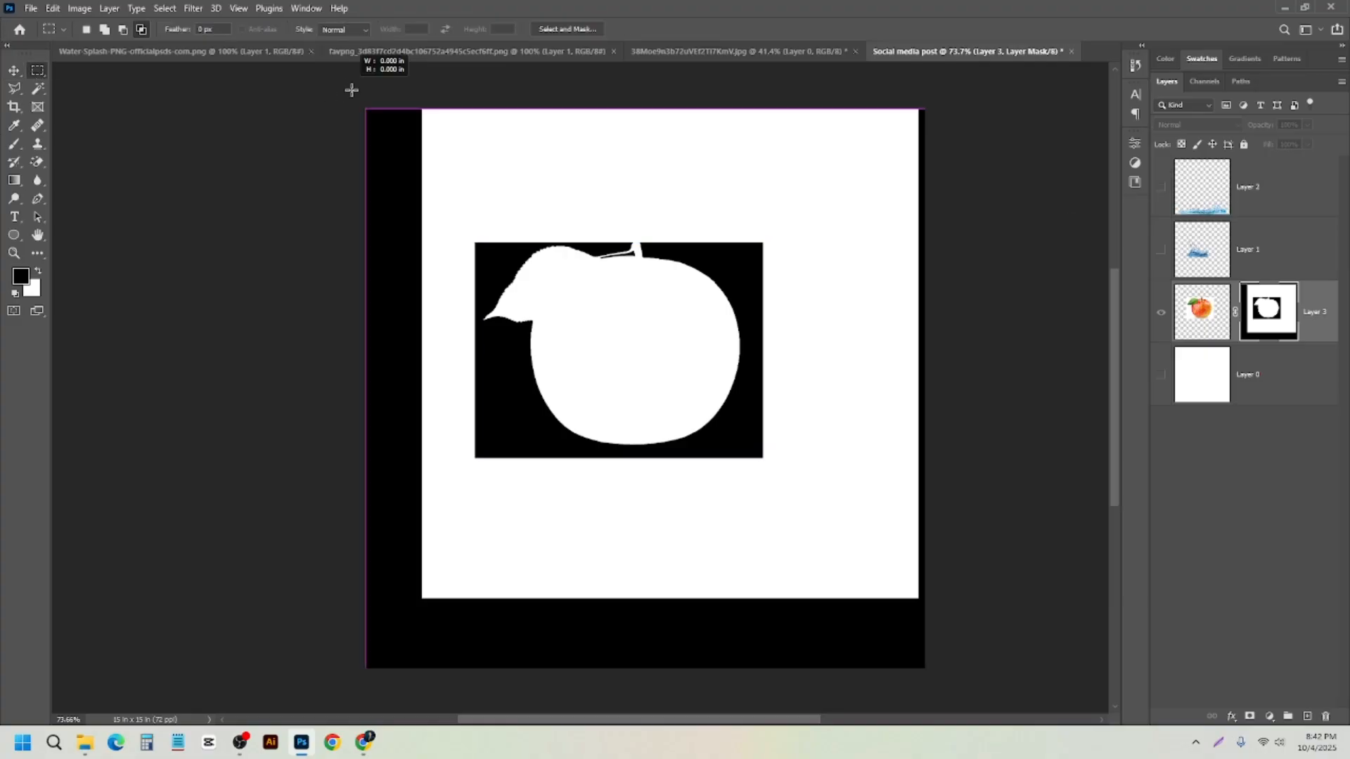
left_click_drag(365, 108, 560, 166)
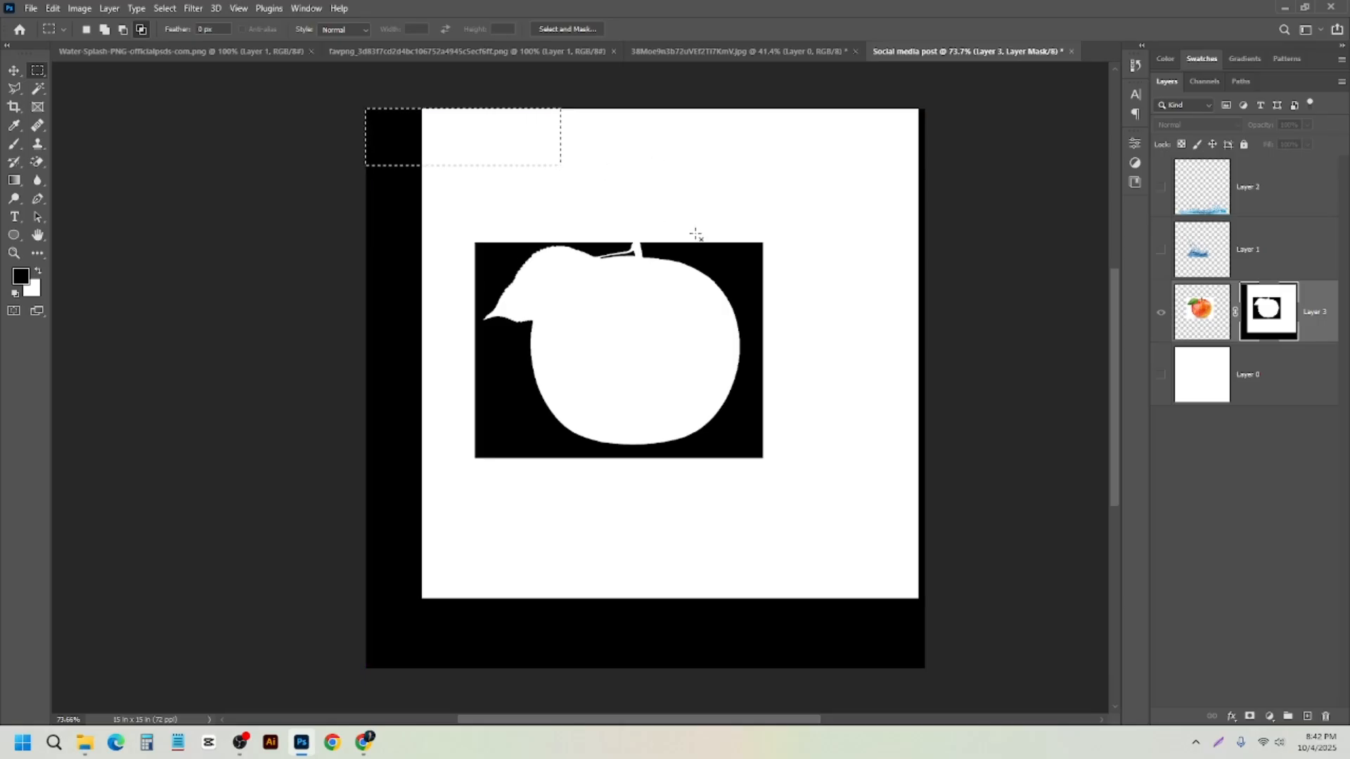
left_click(1265, 309, "alt")
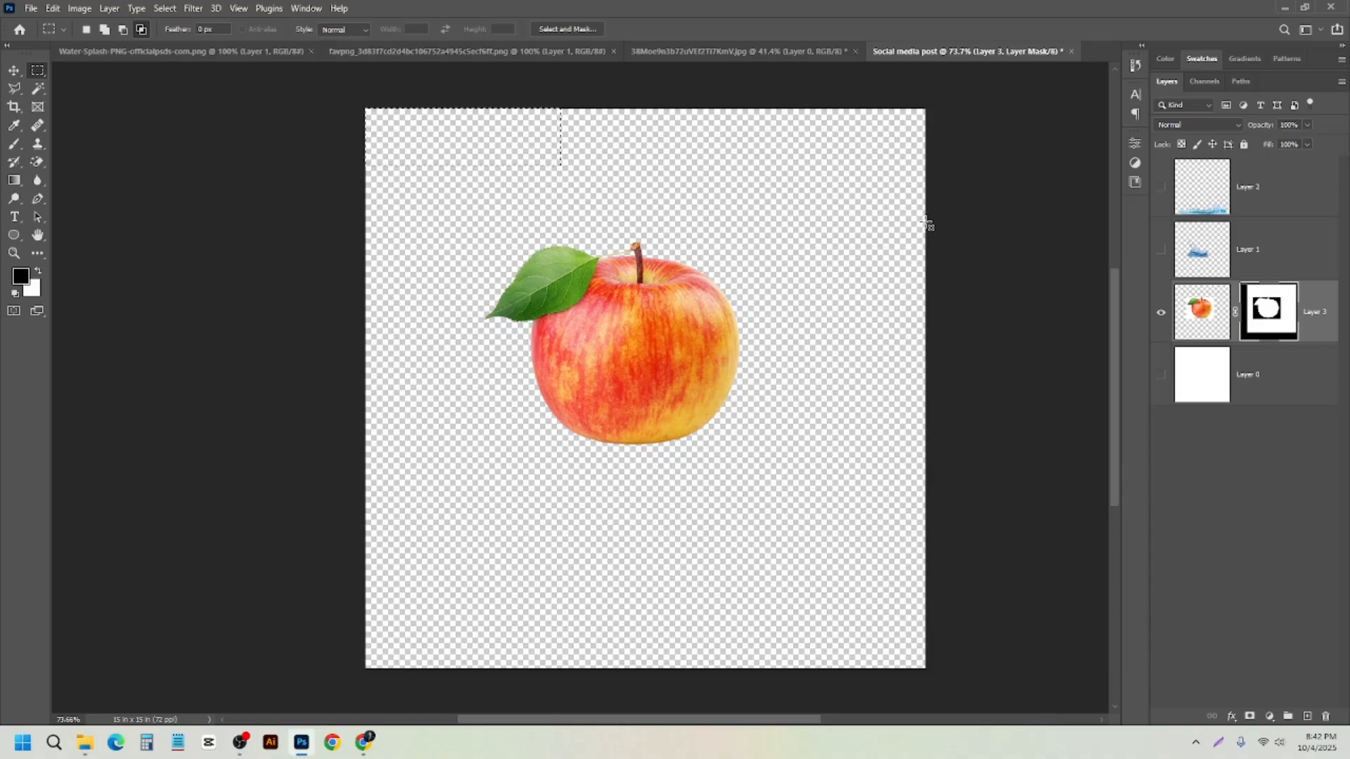
- Display the apple's layer mask and select all four sides around the black rectangle with combined rectangular marquees
left_click(1282, 312, "alt")
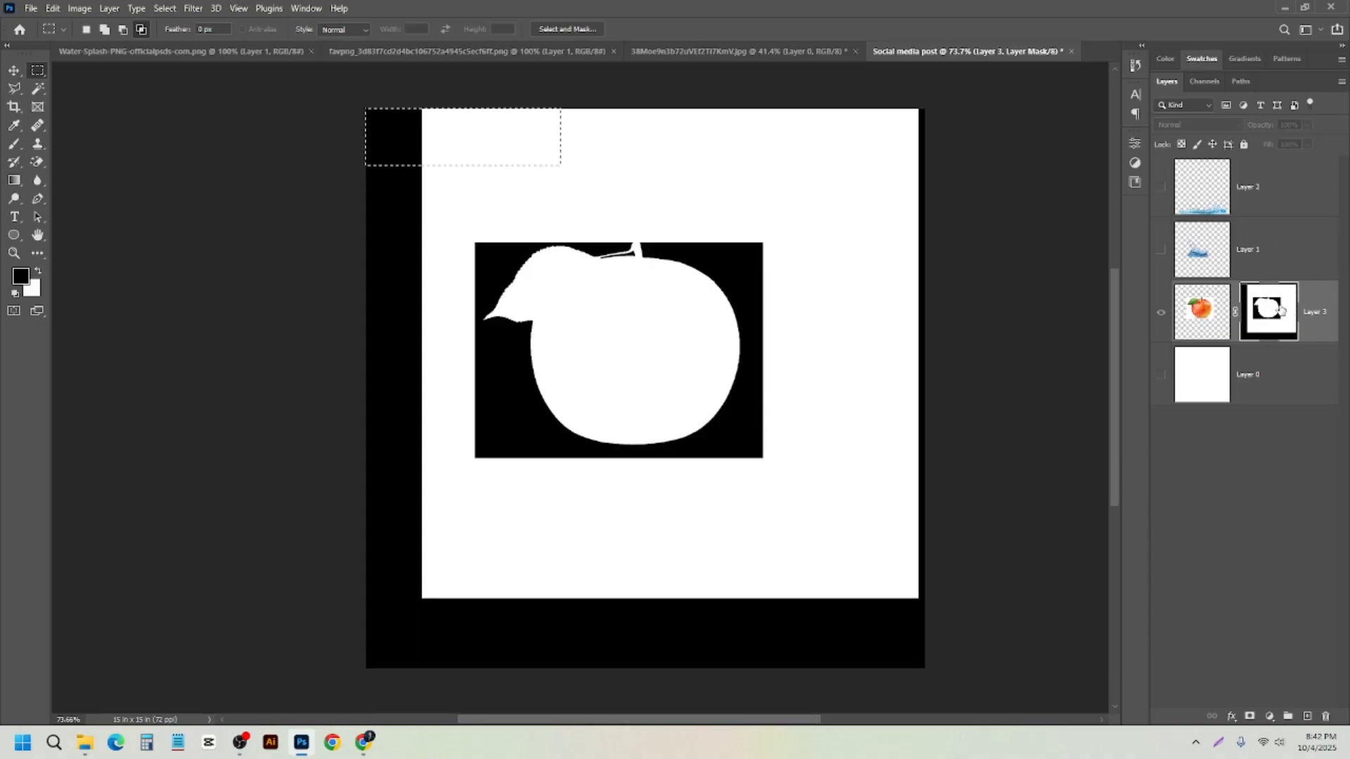
left_click_drag(366, 109, 939, 245)
left_click(105, 30)
left_click_drag(365, 109, 476, 687)
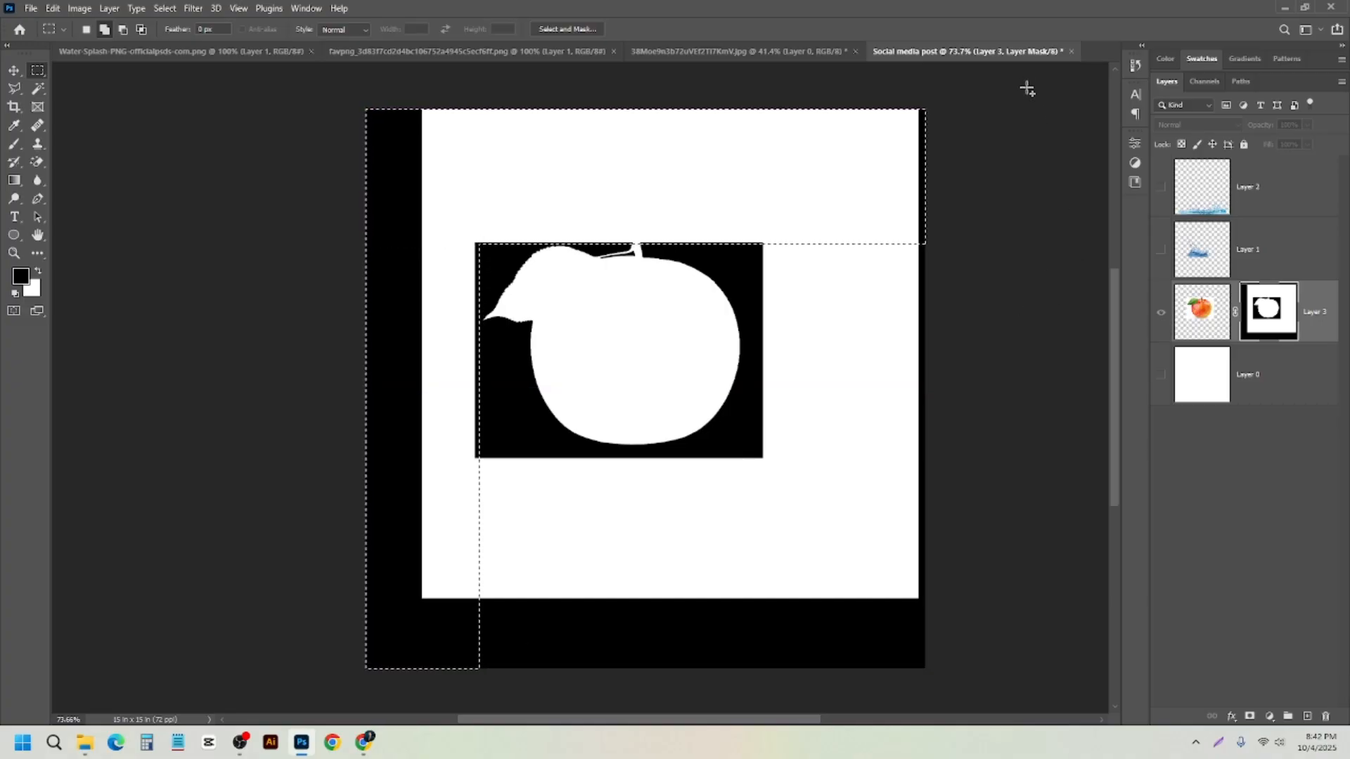
left_click_drag(1028, 91, 760, 689)
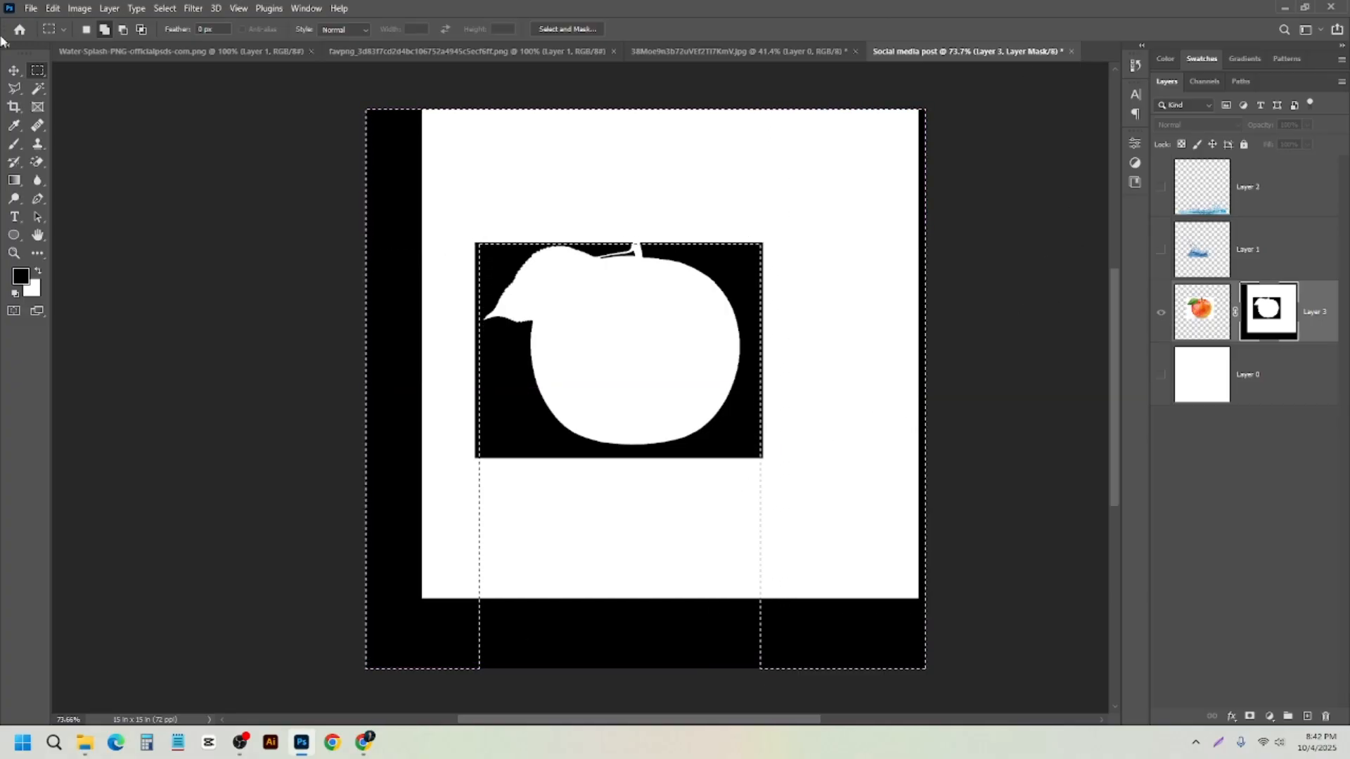
left_click_drag(312, 458, 699, 644)
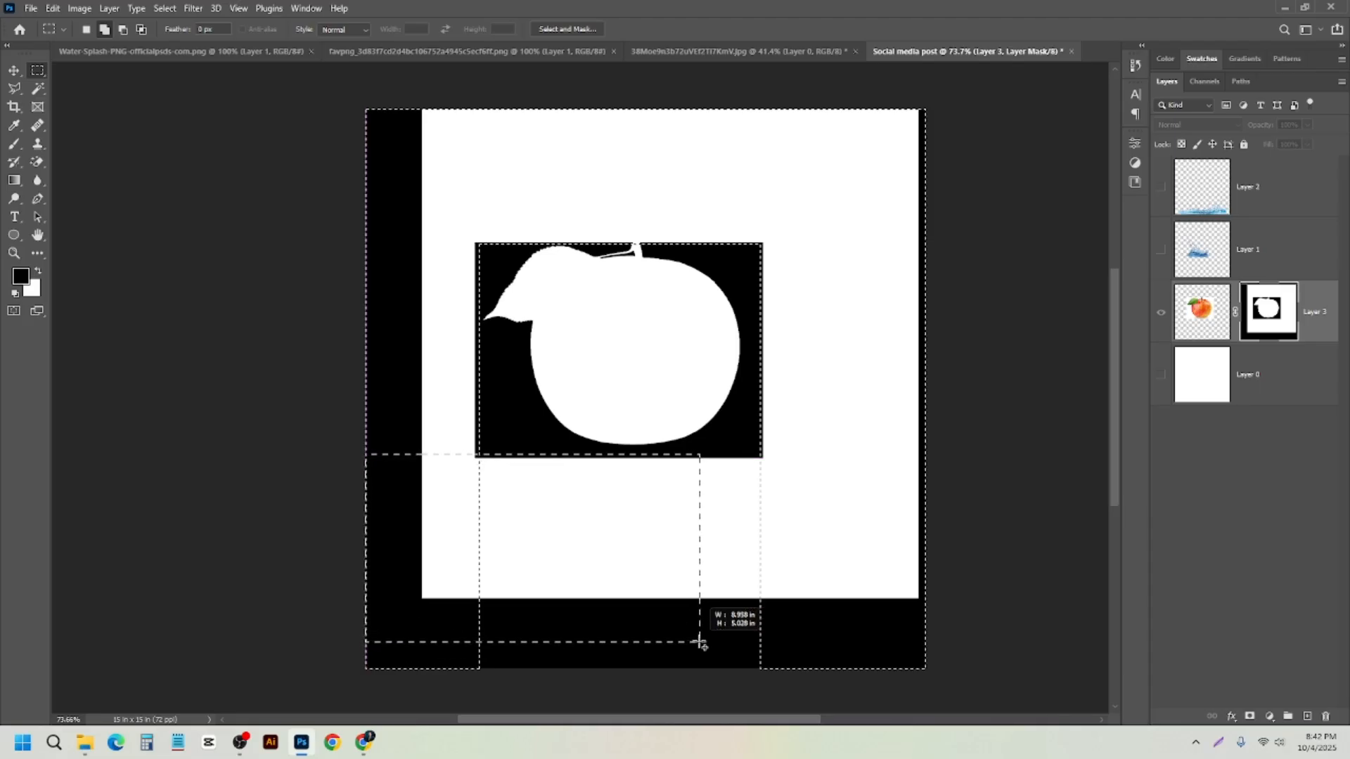
left_click_drag(921, 693, 921, 694)
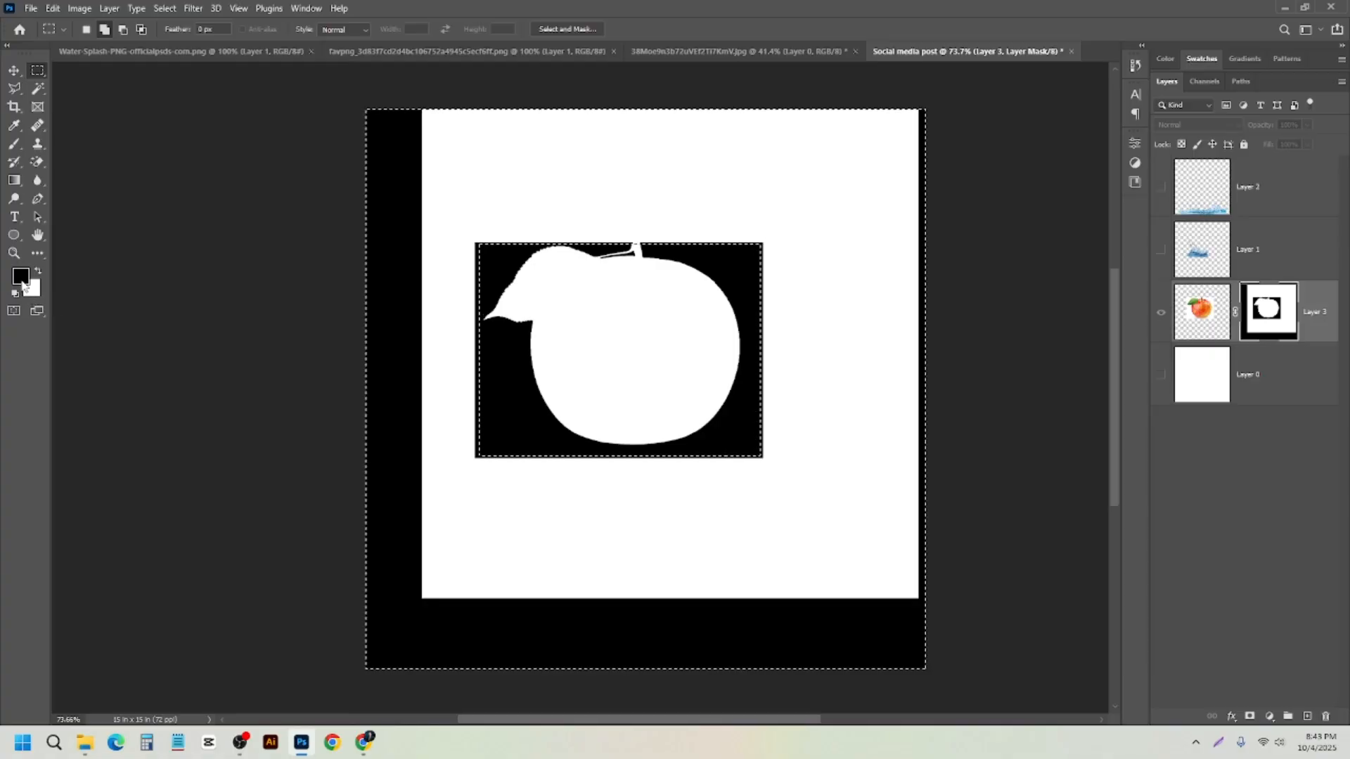
- Fill the selected outer area of the apple's mask with black, deselect, and return to the normal image view
key("x")
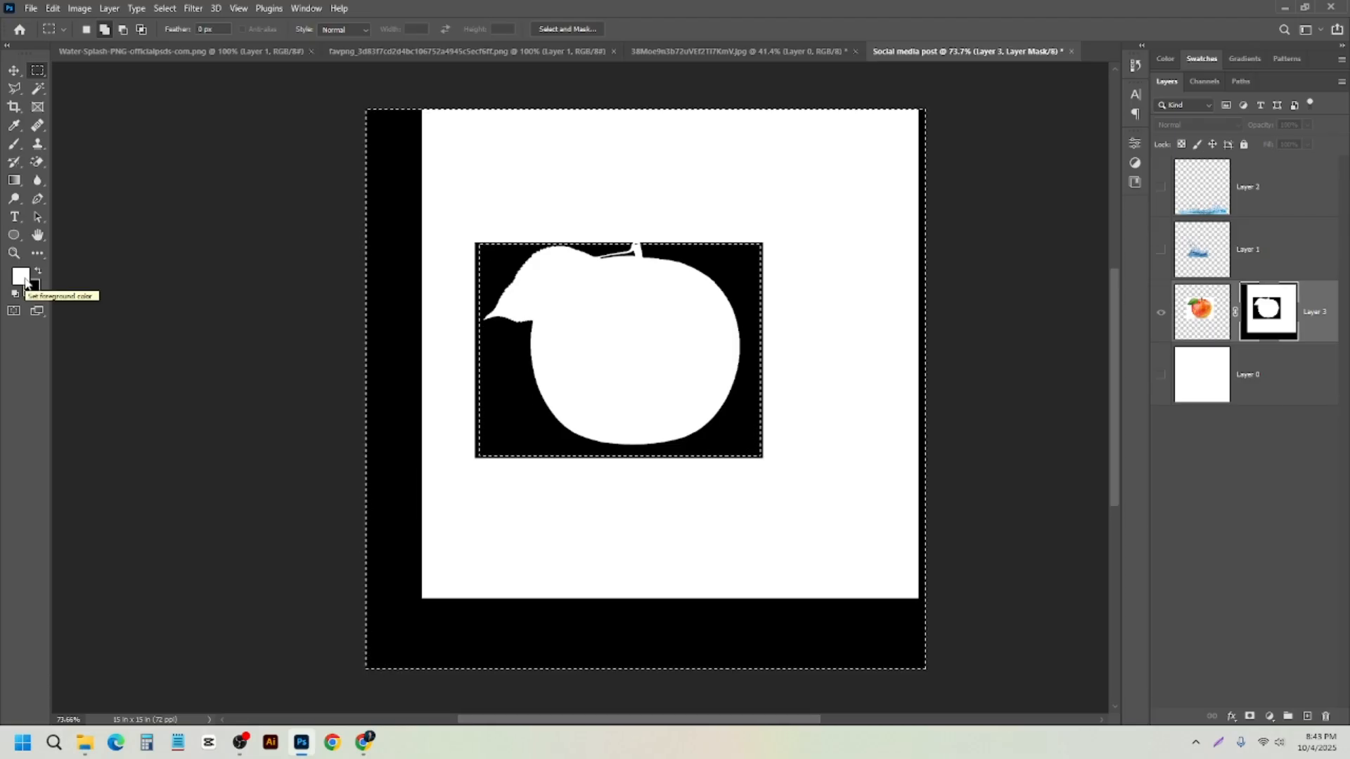
key("ctrl+BackSpace")
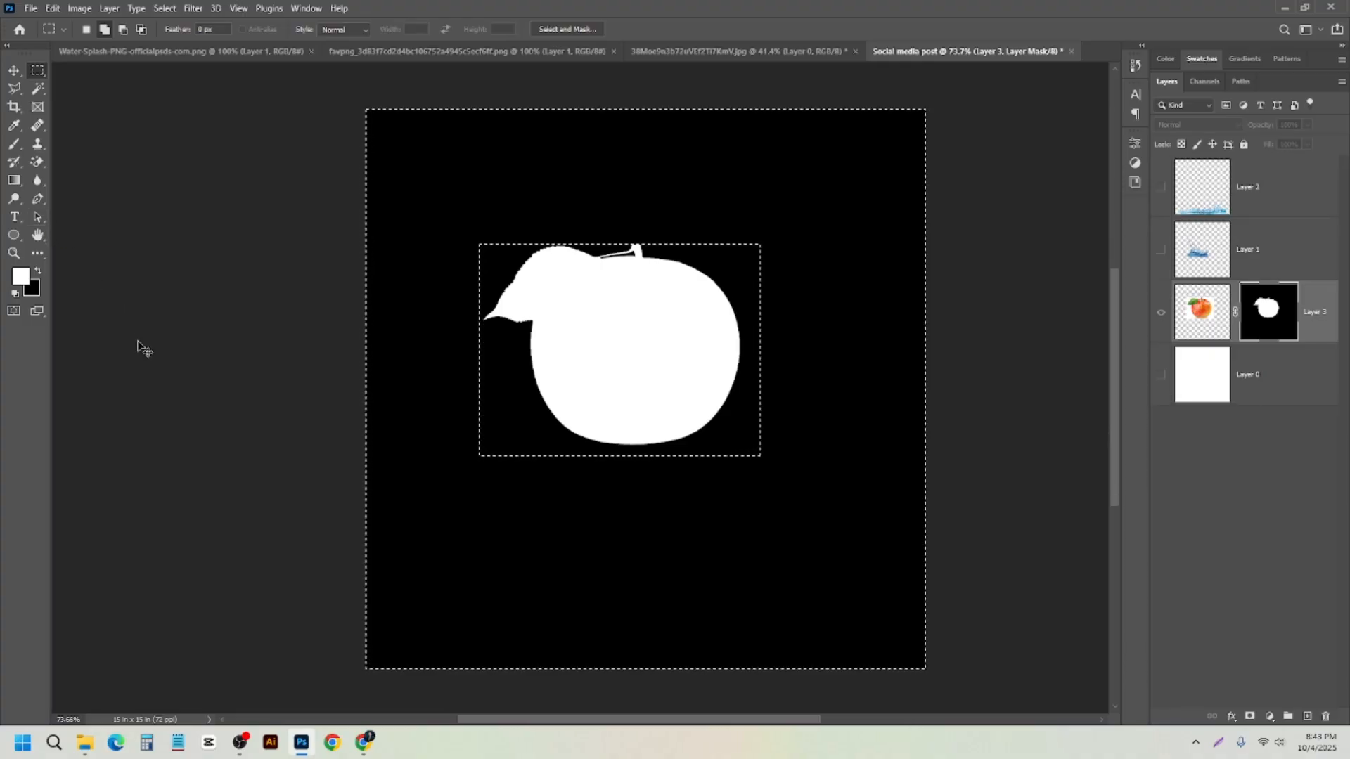
key("ctrl+d")
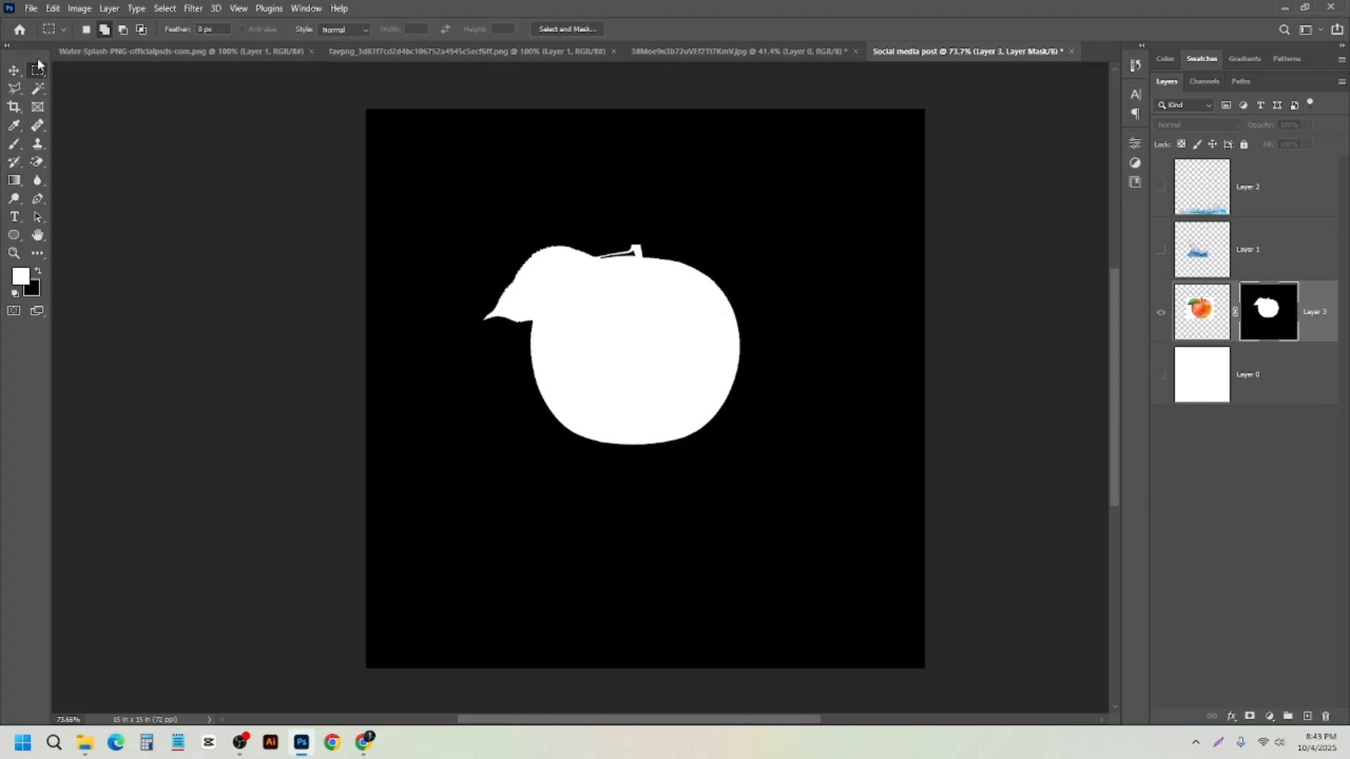
left_click(14, 71)
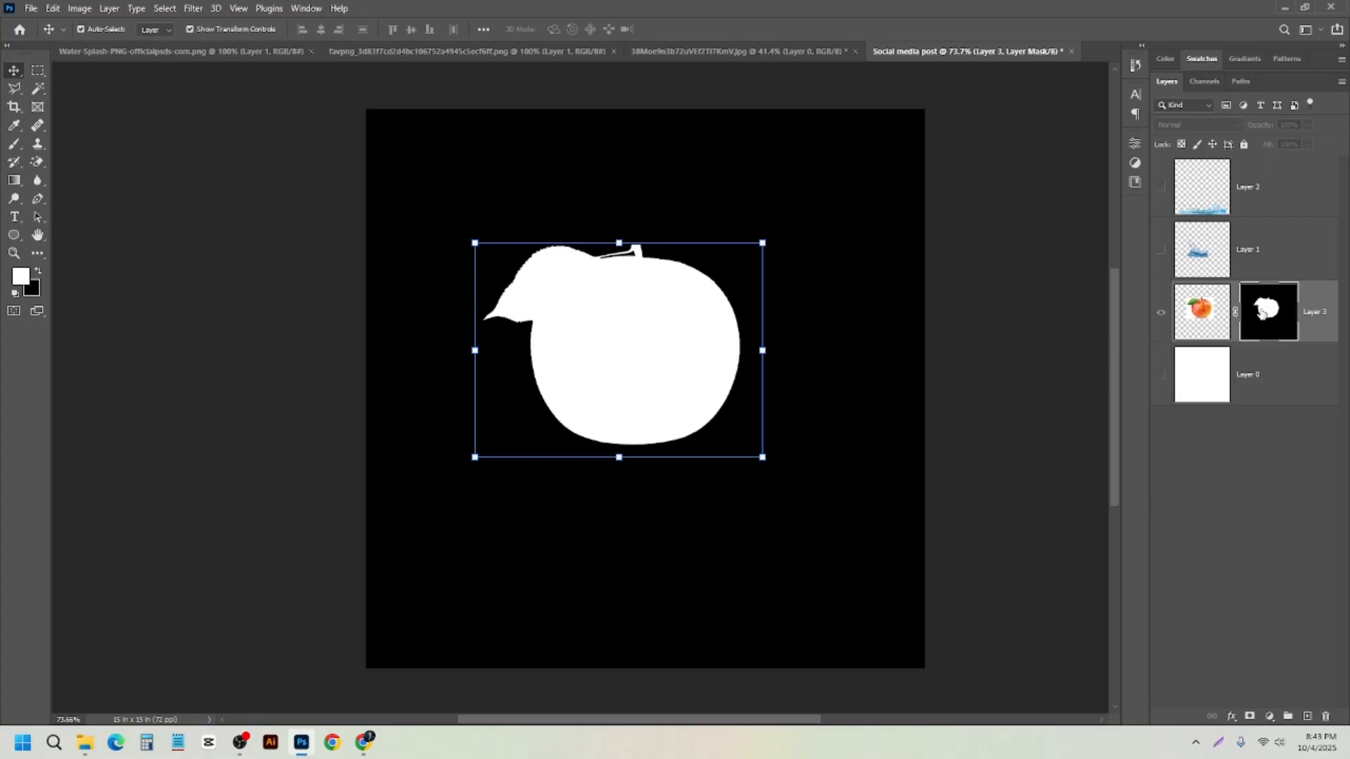
left_click(1262, 313, "alt")
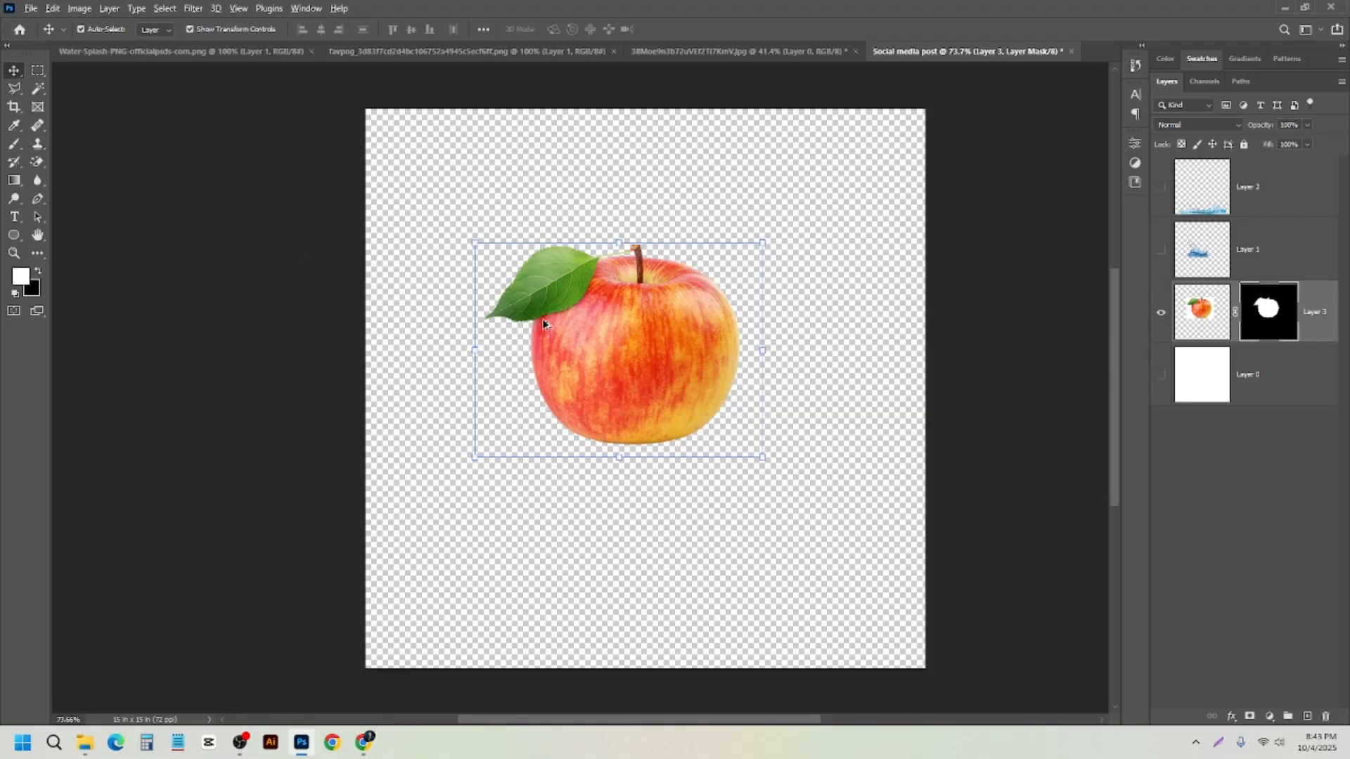
- Select the masked apple layer and show the water splash layer directly above it
scroll(544, 321, "down", 2)
left_click(372, 229)
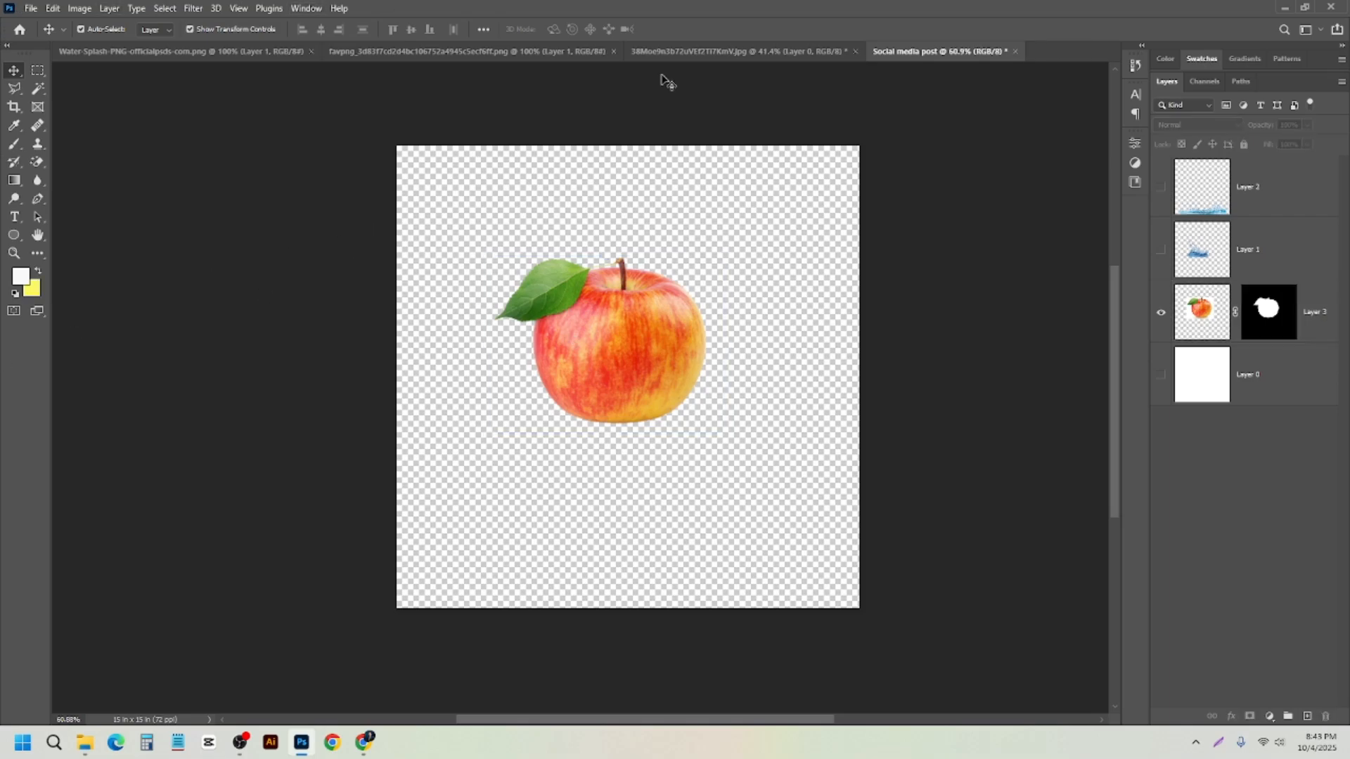
scroll(804, 320, "down", 1)
left_click(611, 311)
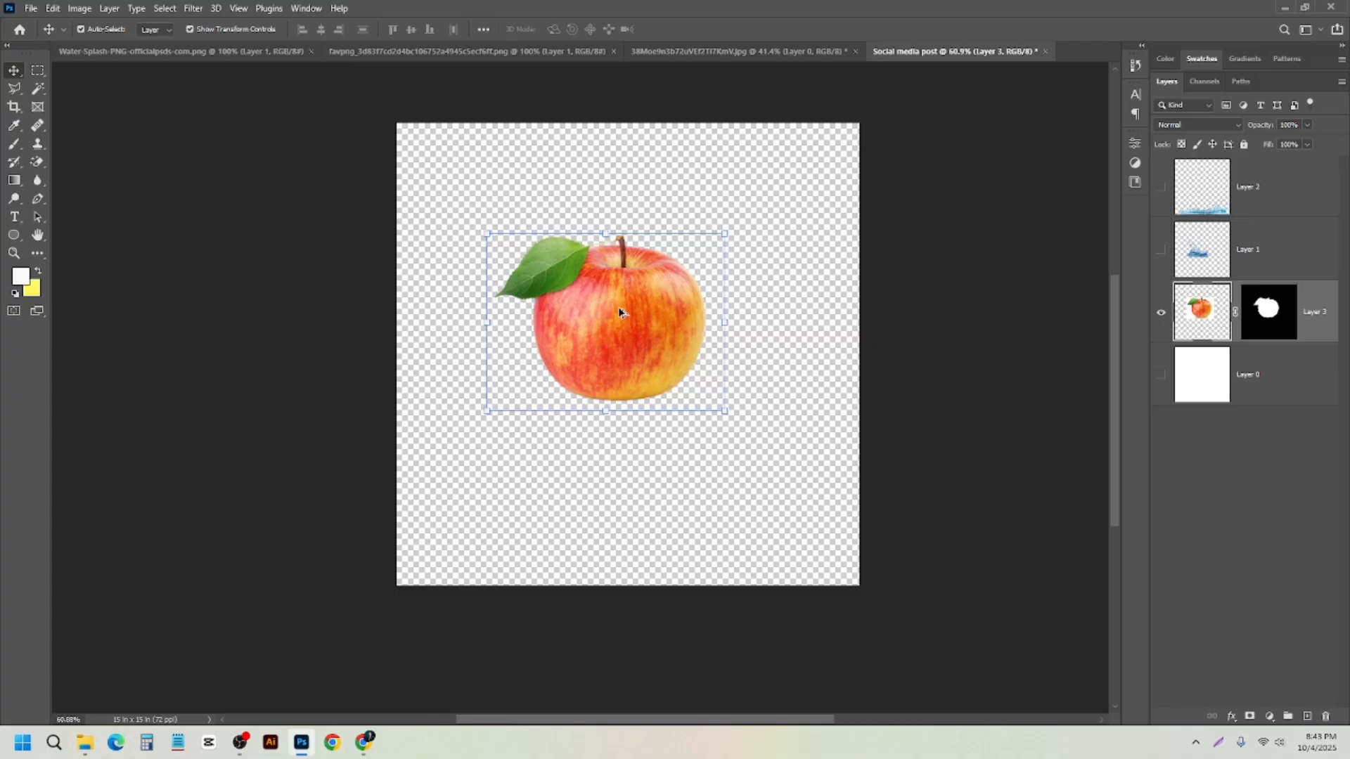
scroll(618, 306, "up", 1)
left_click(1162, 251)
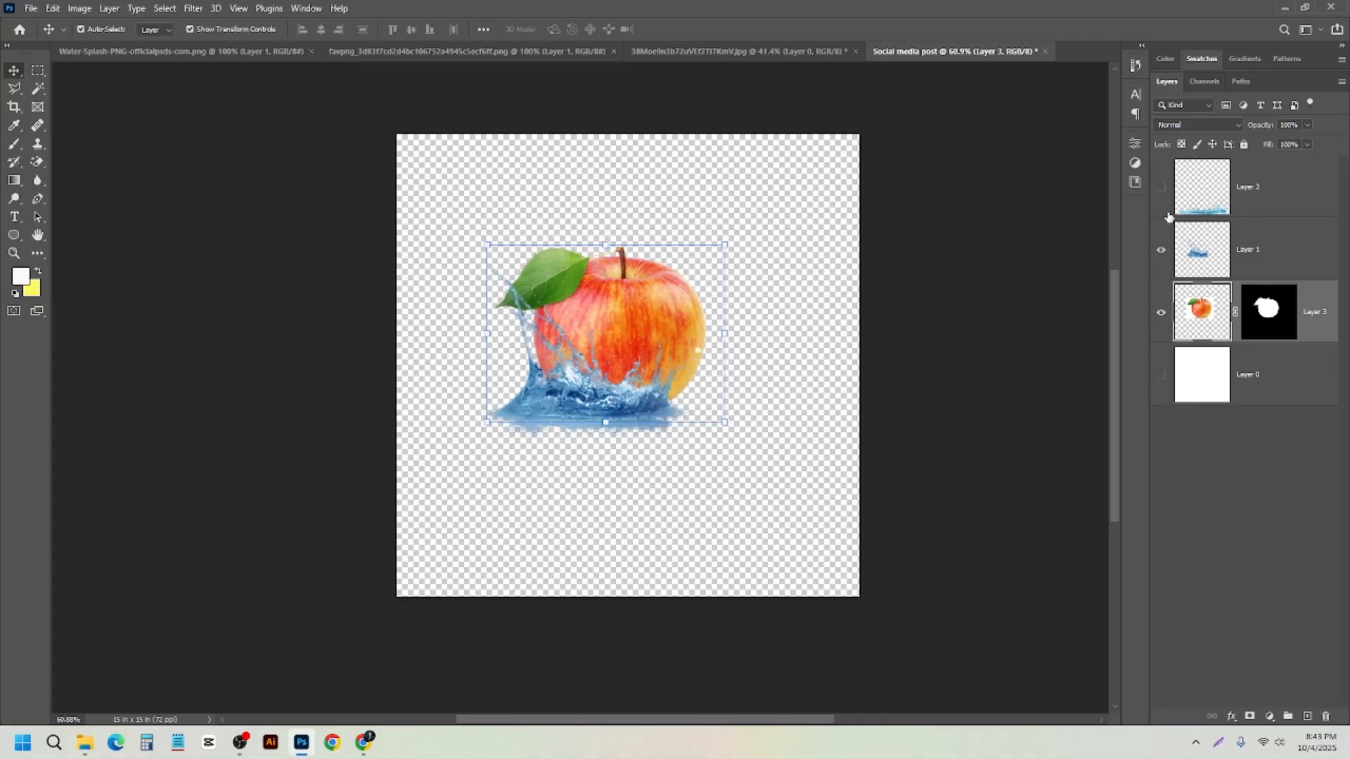
- Show the wide light-blue water splash layer, enlarge it to about 151%, and position it across the full bottom edge of the canvas
left_click(1161, 187)
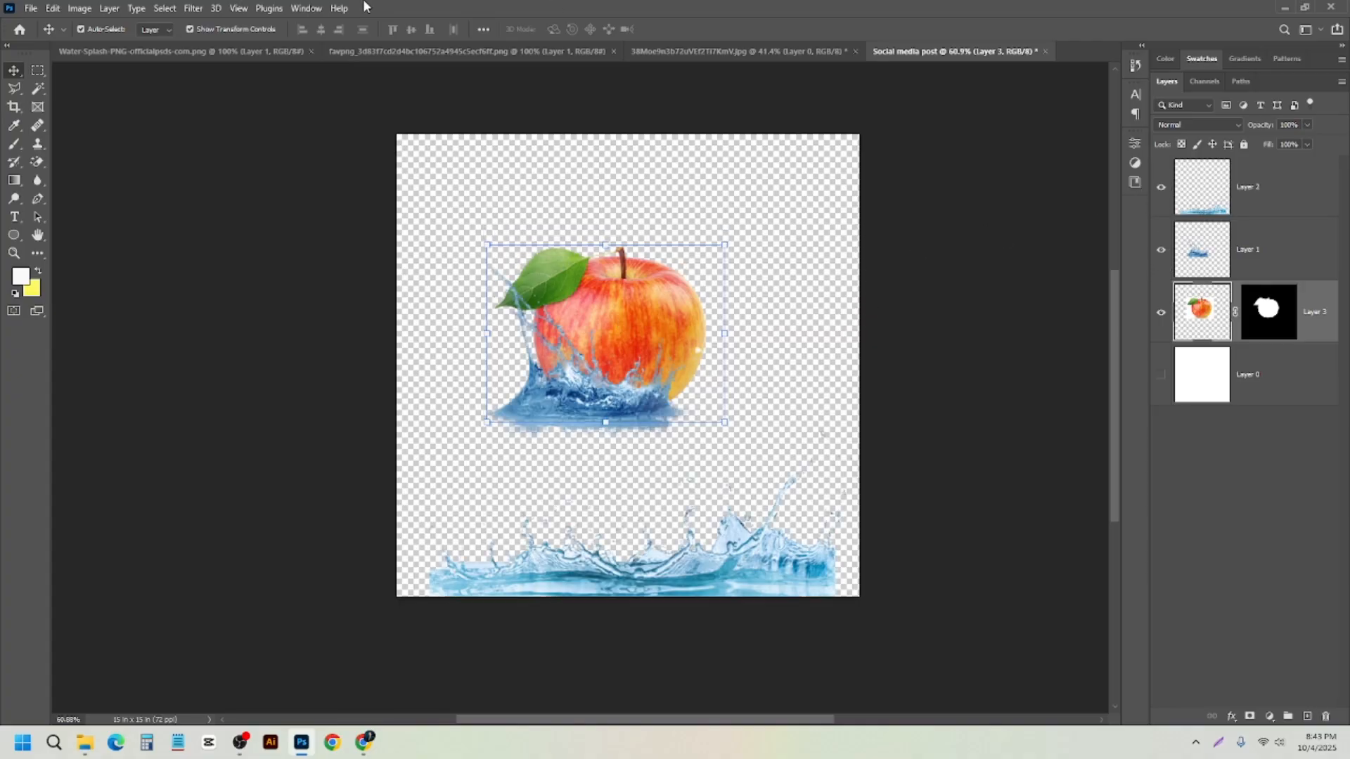
left_click(681, 577)
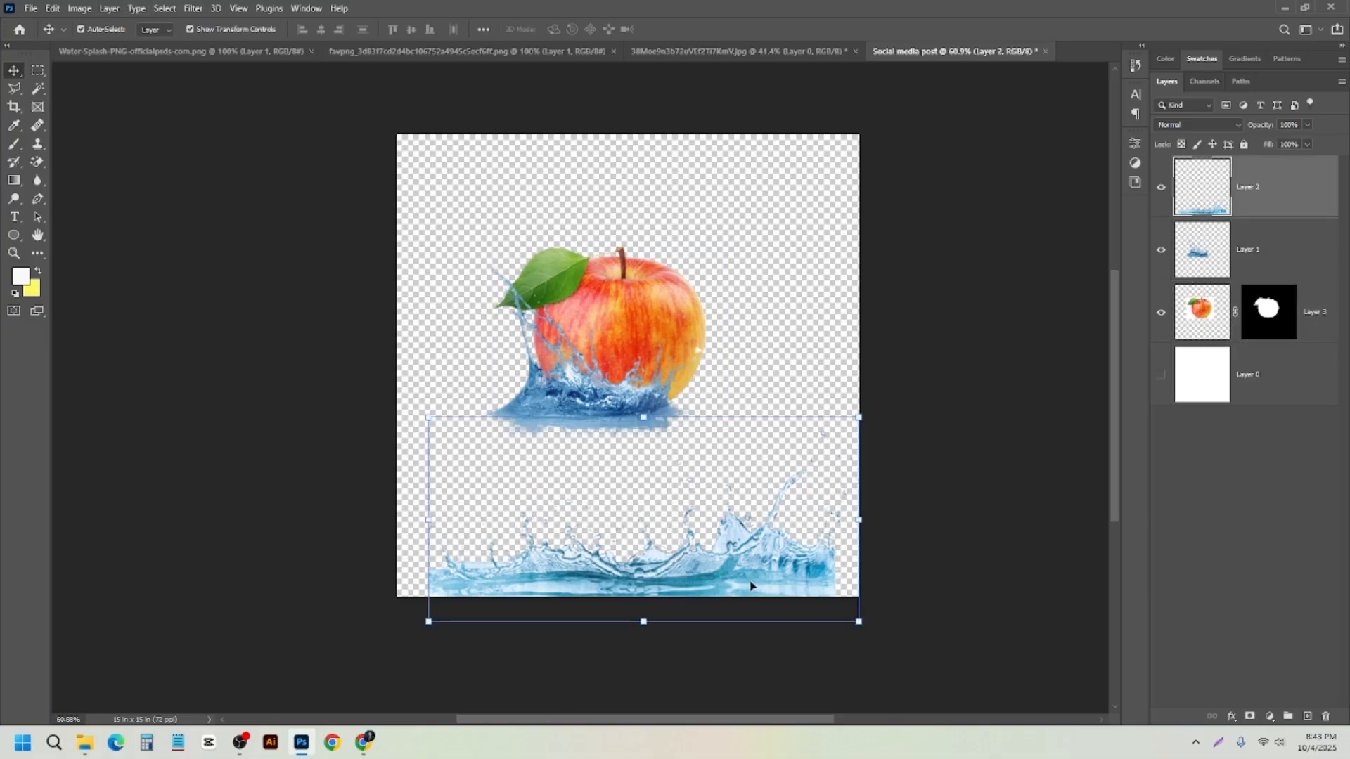
left_click_drag(749, 580, 733, 563)
scroll(833, 569, "down", 3)
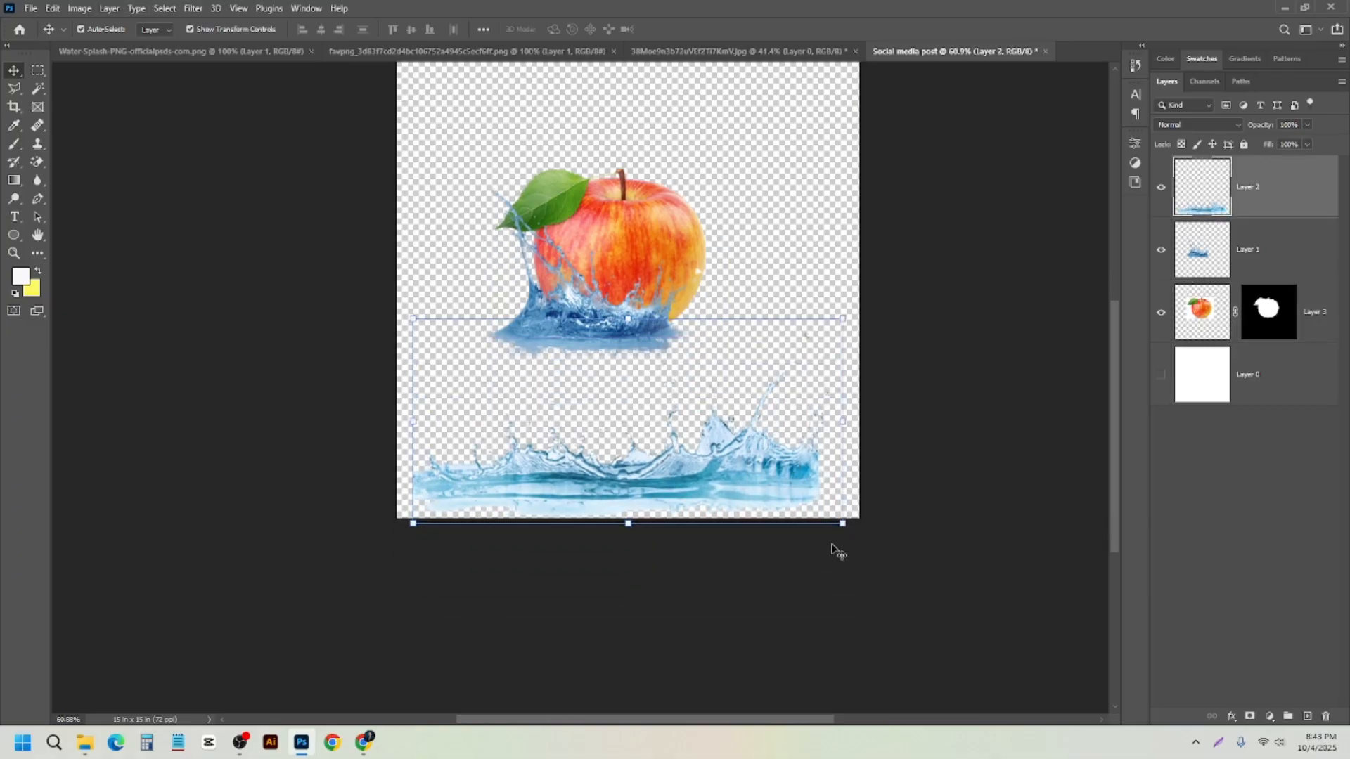
left_click_drag(842, 529, 879, 553)
left_click_drag(919, 575, 943, 578)
left_click_drag(817, 496, 801, 466)
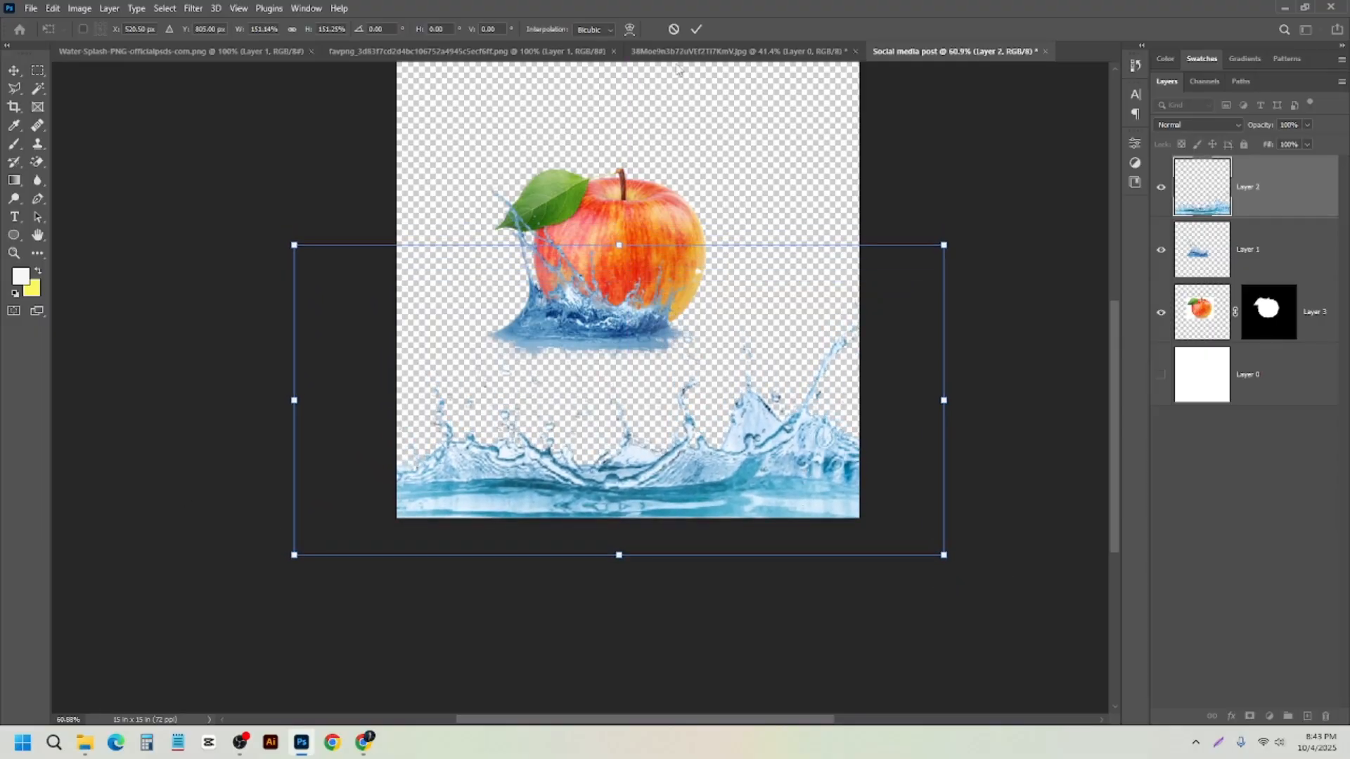
left_click(696, 28)
left_click(316, 314)
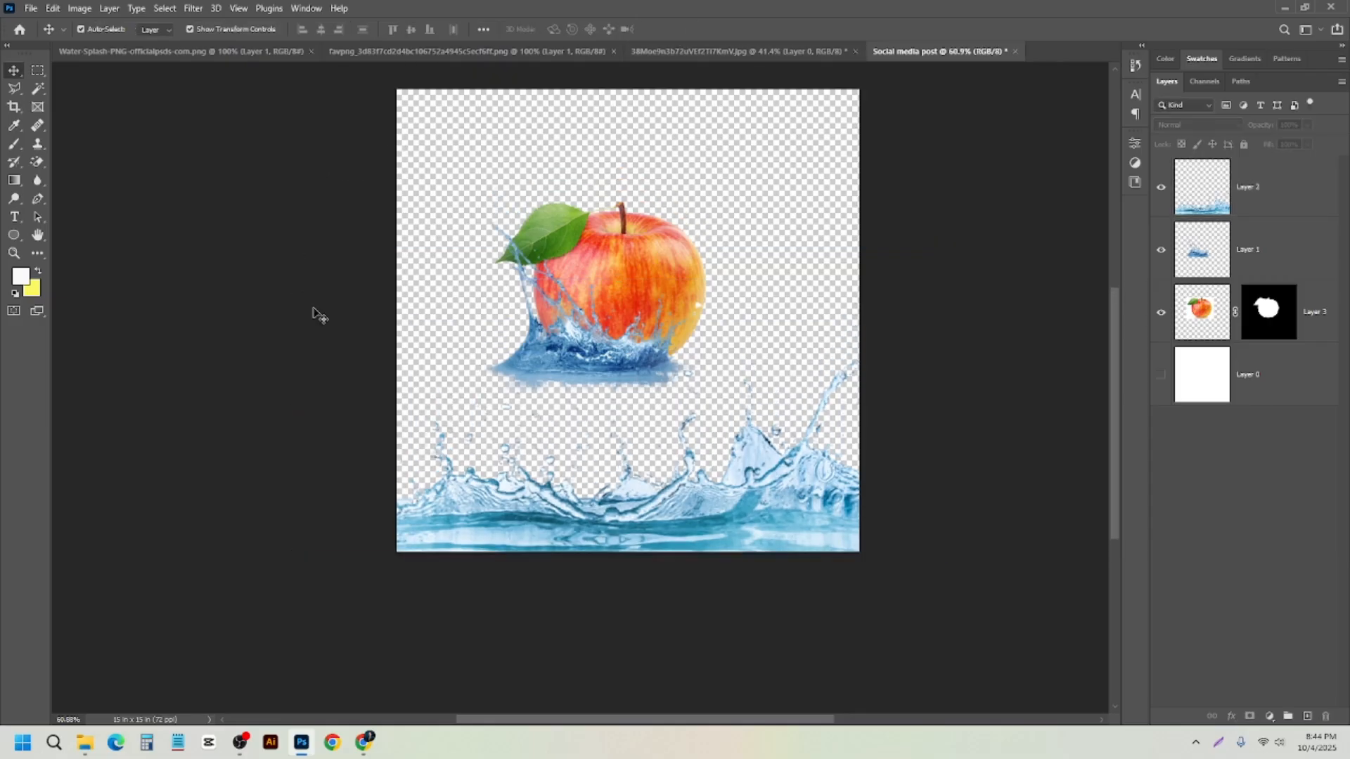
- Enlarge the dark blue splash to about 117.5% and reposition it around the lower part of the apple
left_click_drag(573, 396, 609, 391)
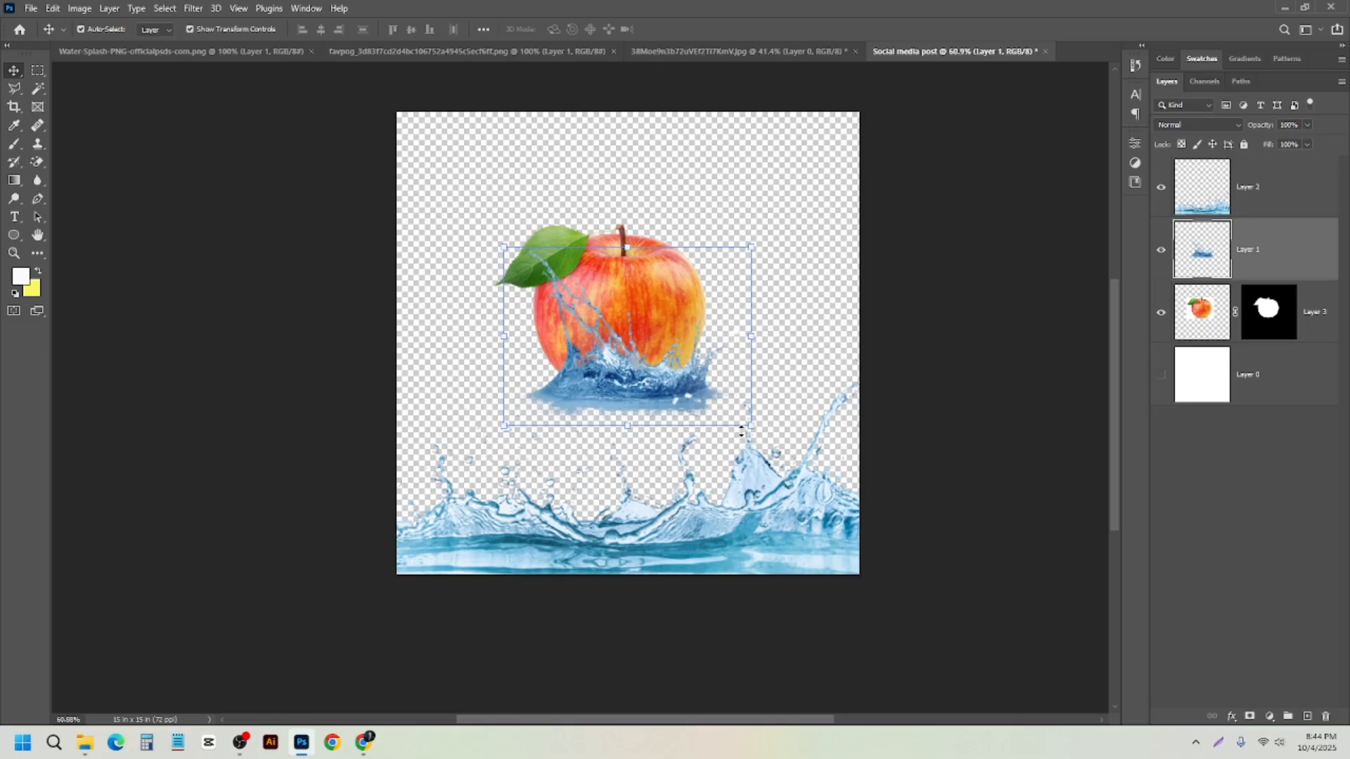
left_click_drag(753, 428, 773, 444)
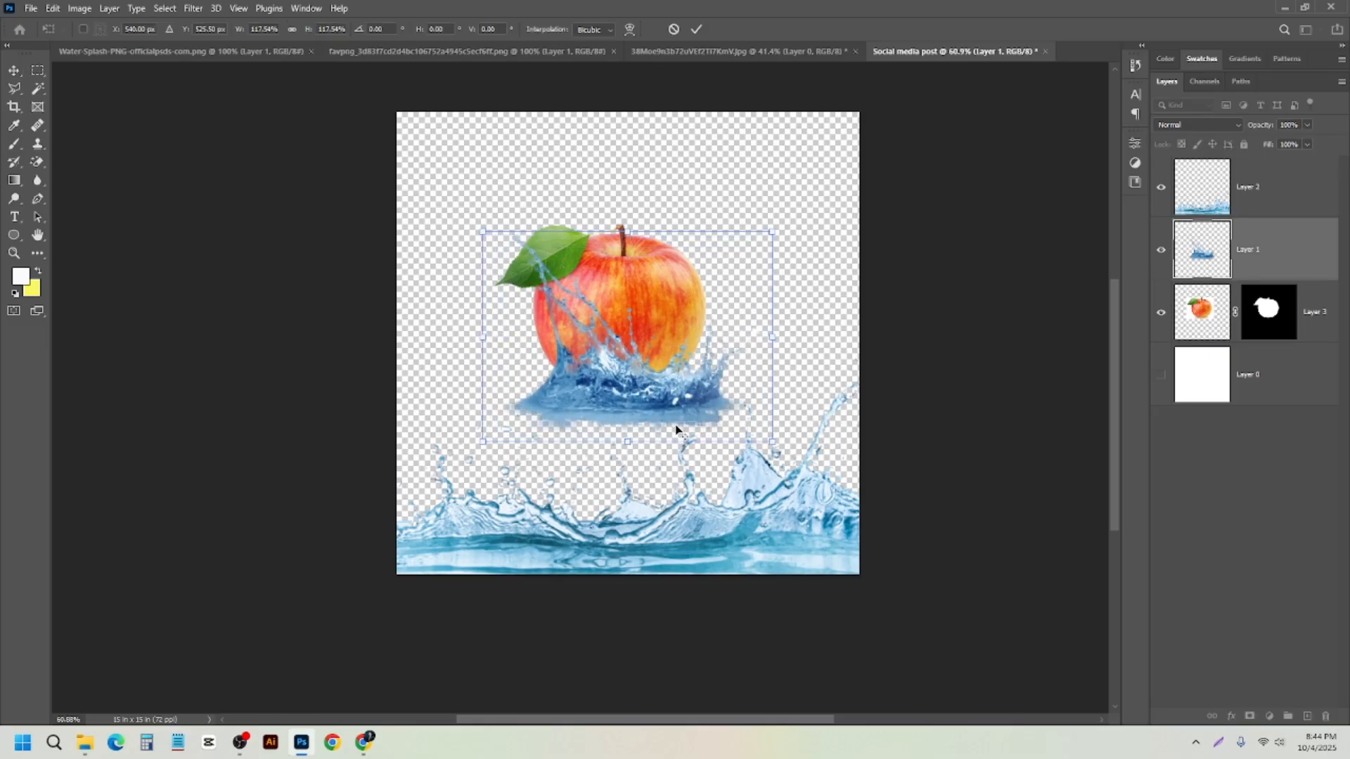
left_click_drag(617, 405, 606, 381)
left_click(696, 29)
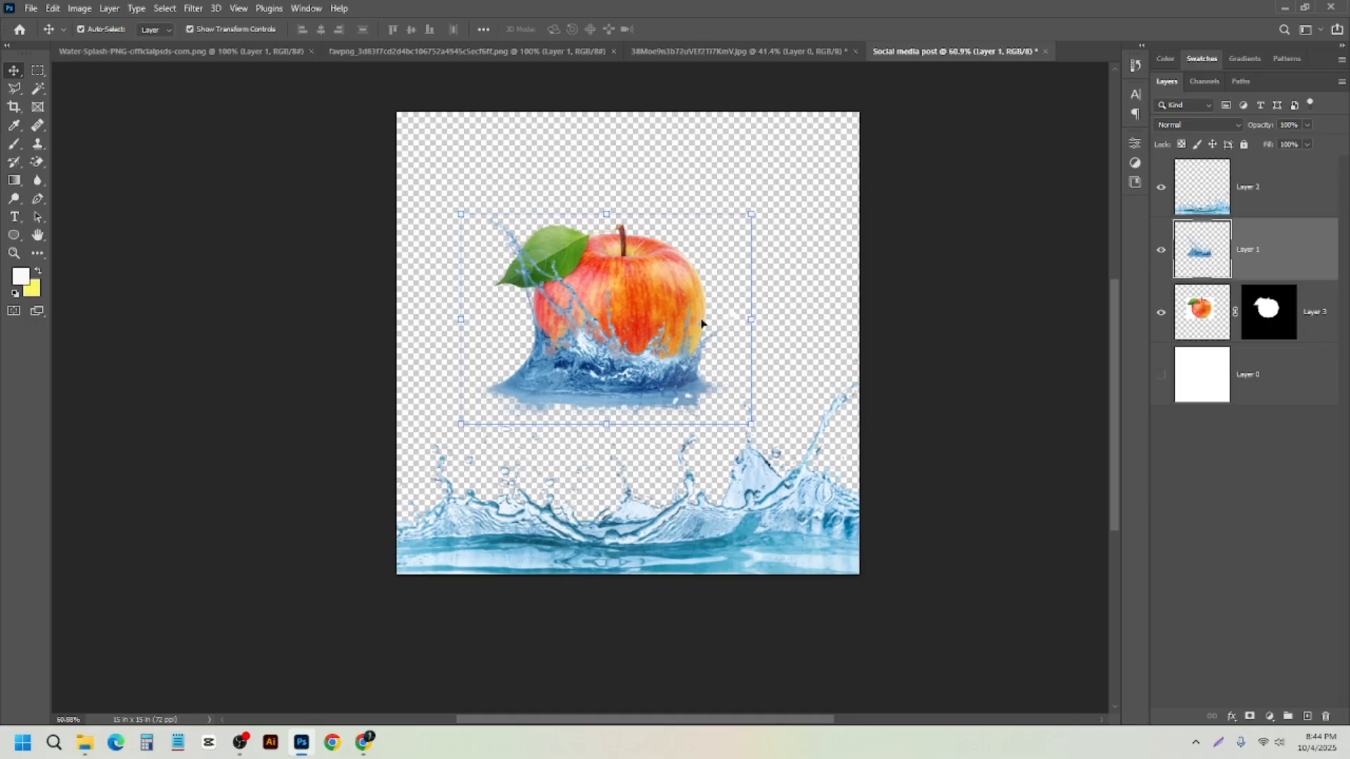
mouse_move(556, 382)
left_mouse_down()
mouse_move(570, 422)
mouse_move(579, 396)
left_mouse_up()
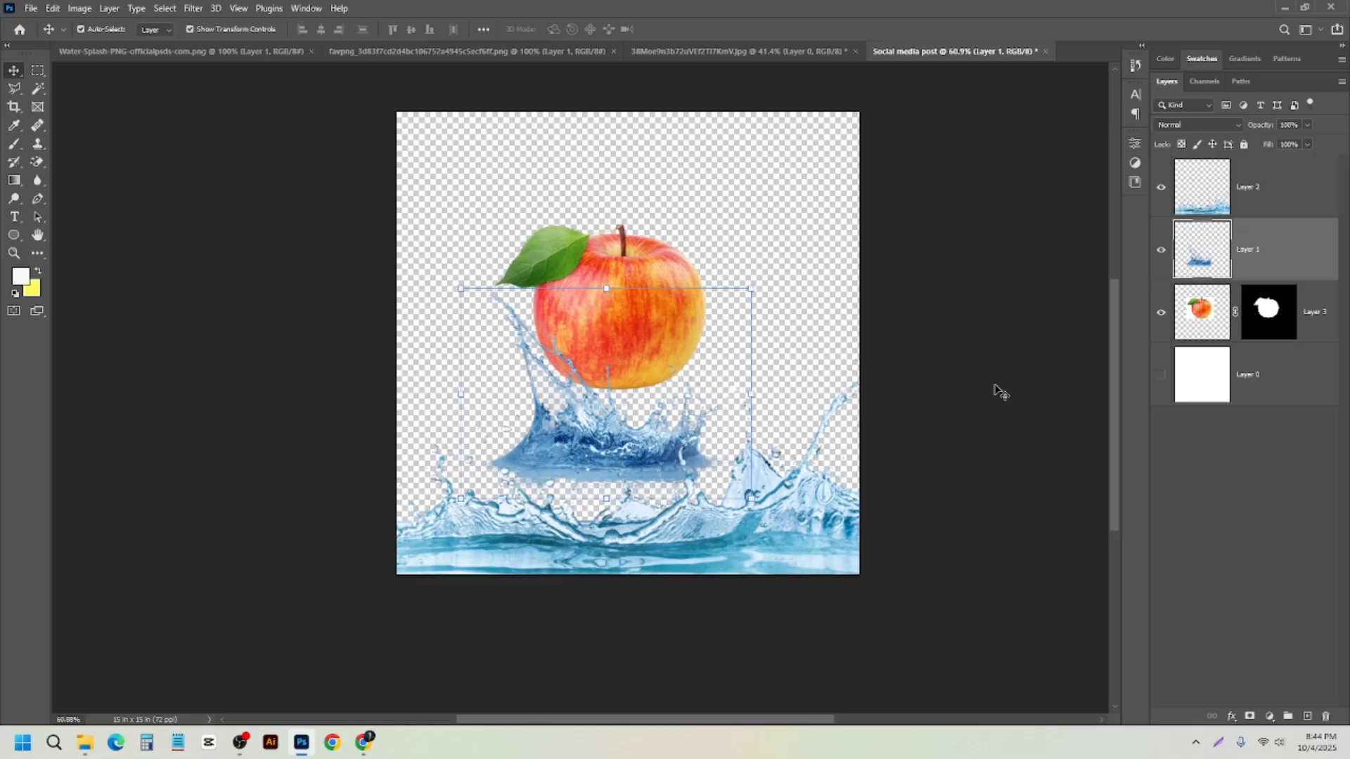
left_click_drag(601, 431, 616, 362)
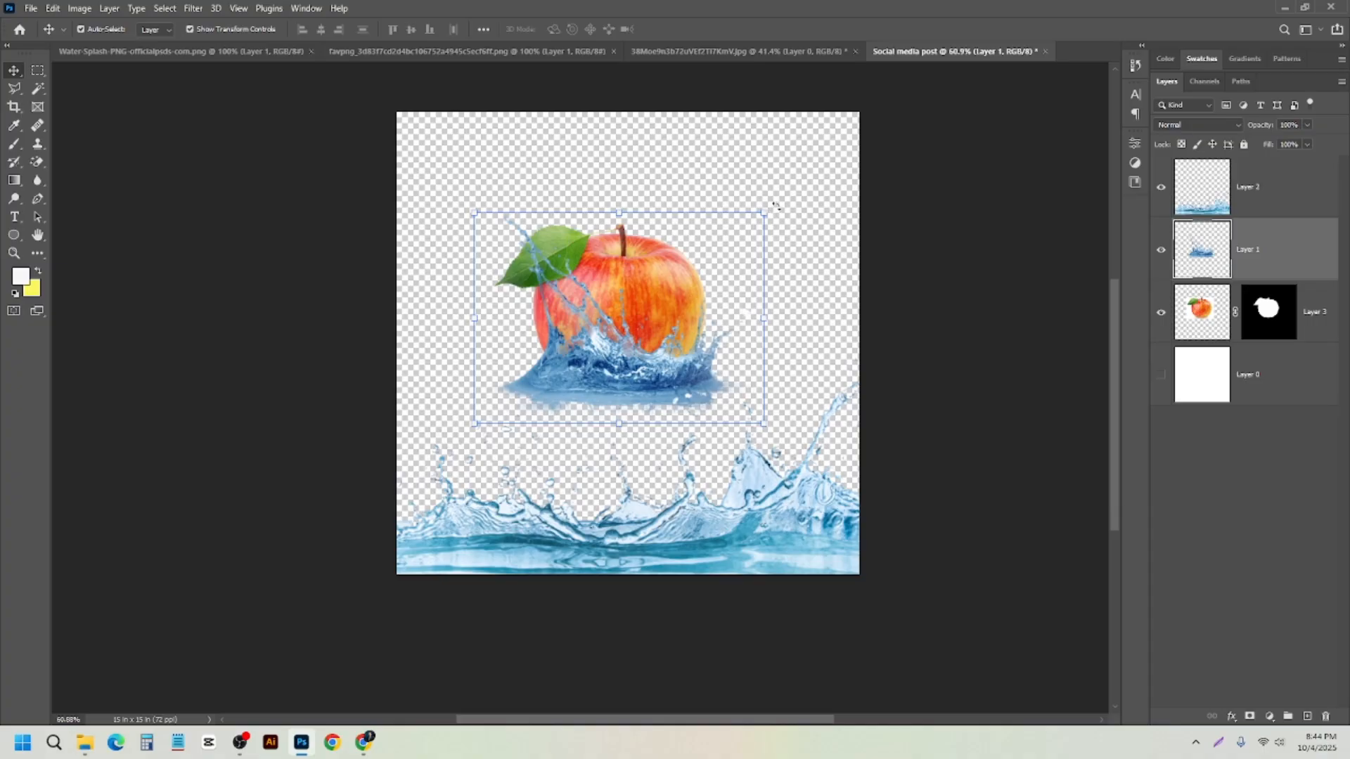
- Try rotating the dark blue splash 180° and moving it down over the apple
left_click_drag(775, 206, 427, 421)
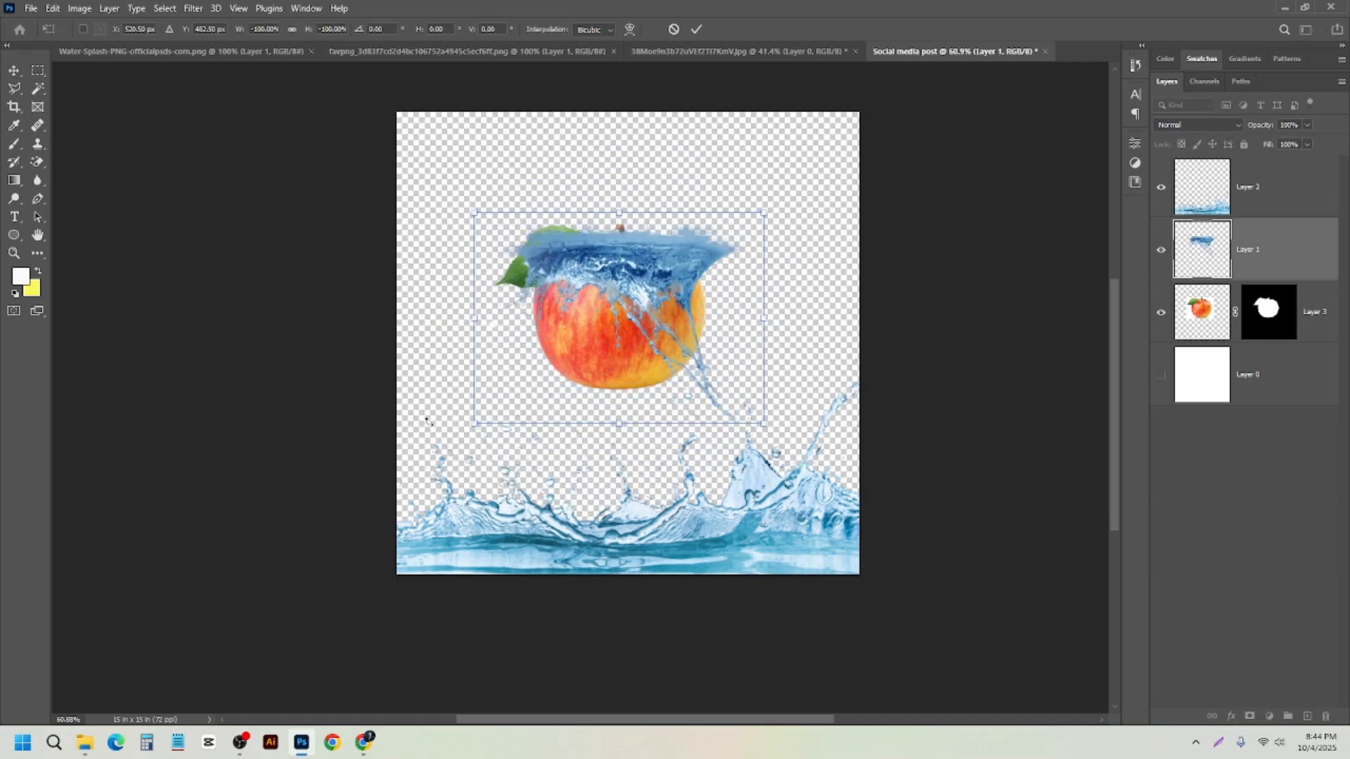
left_click(696, 29)
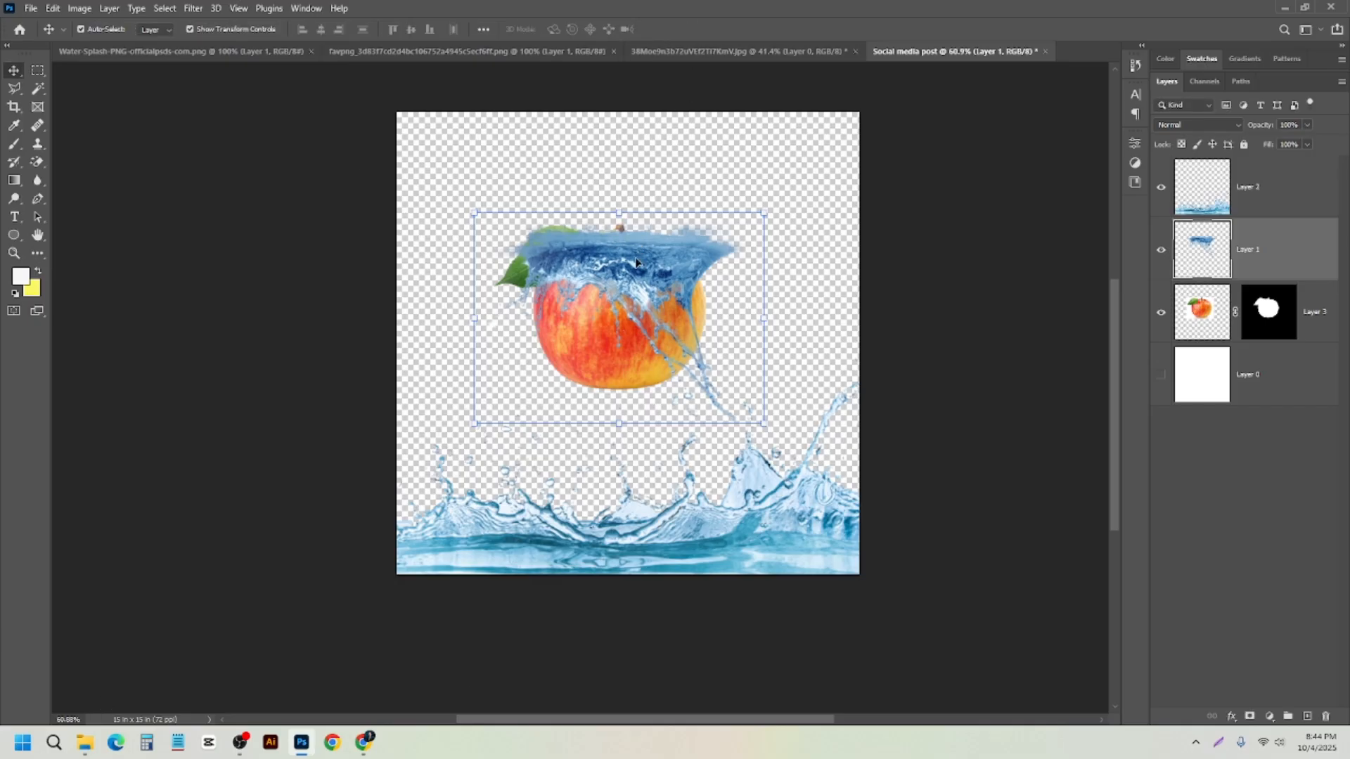
left_click_drag(636, 258, 575, 381)
key("ctrl+z")
- Start a Free Transform on the dark blue splash and open its transform options
key("ctrl+t")
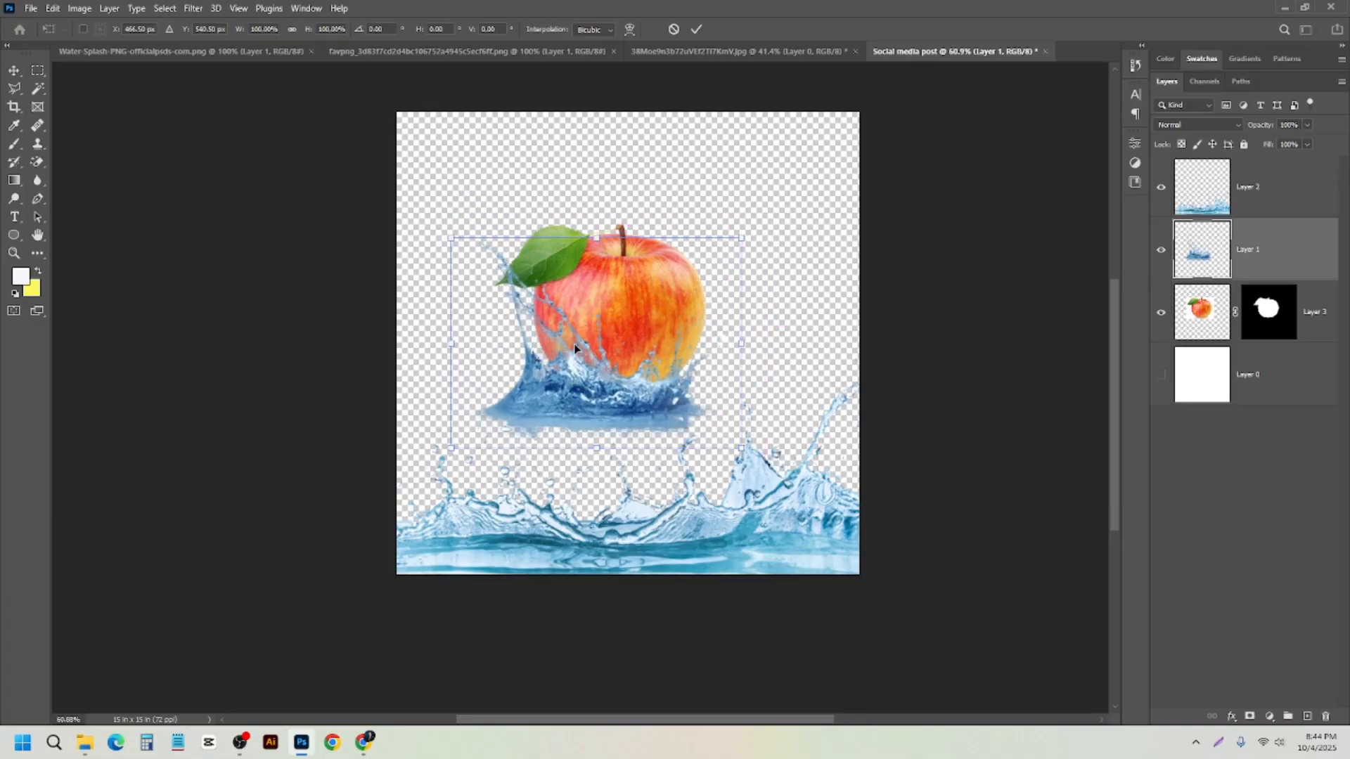
right_click(575, 348)
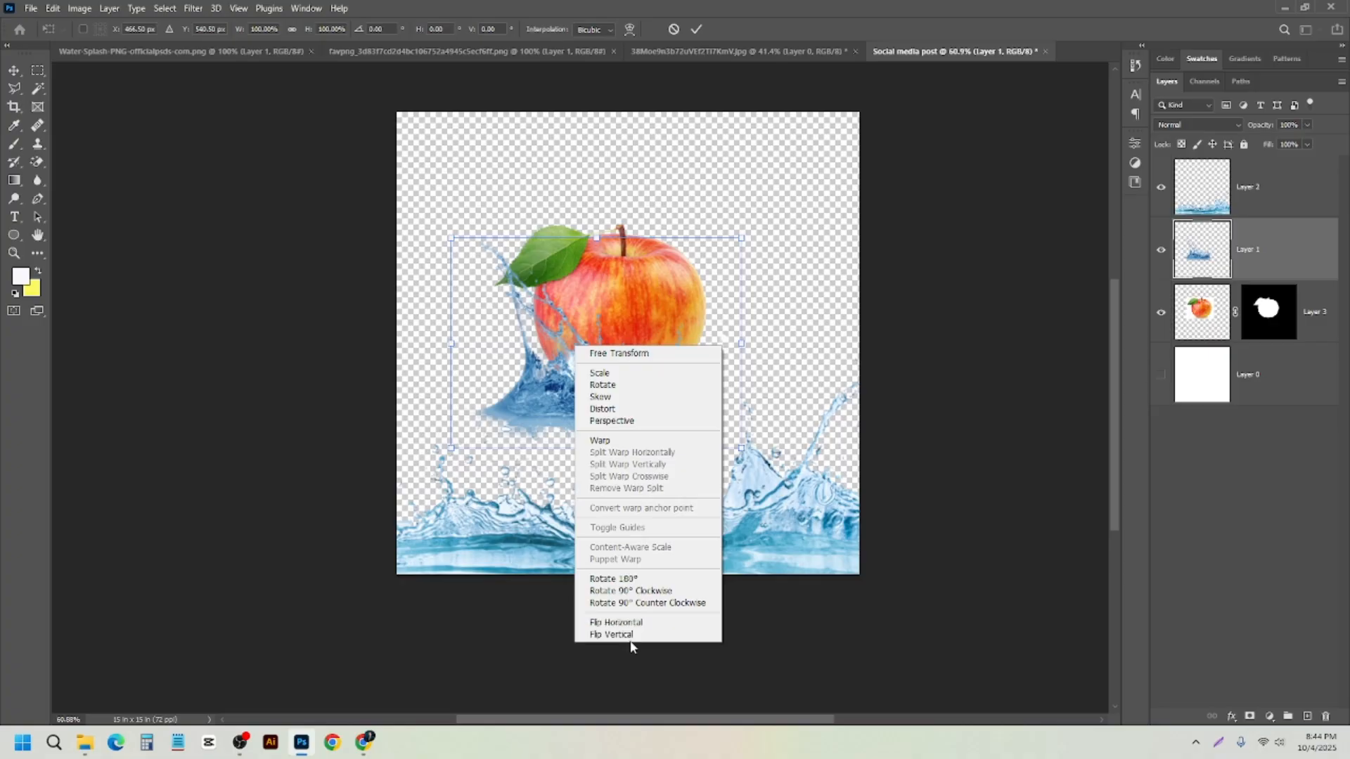
- Try rotating the blue splash layer 180°, undo it, and flip the splash vertically instead, applying the transform
left_click(639, 580)
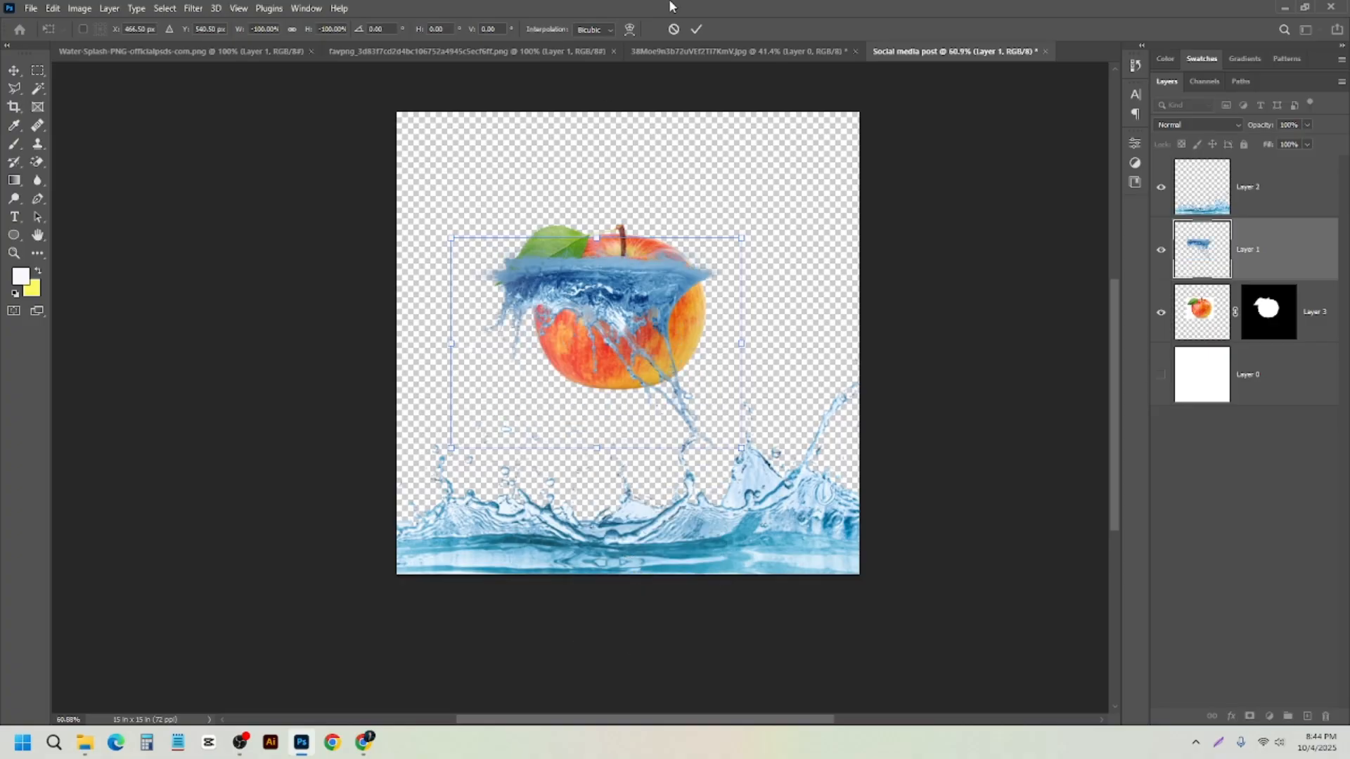
key("ctrl+z")
right_click(603, 292)
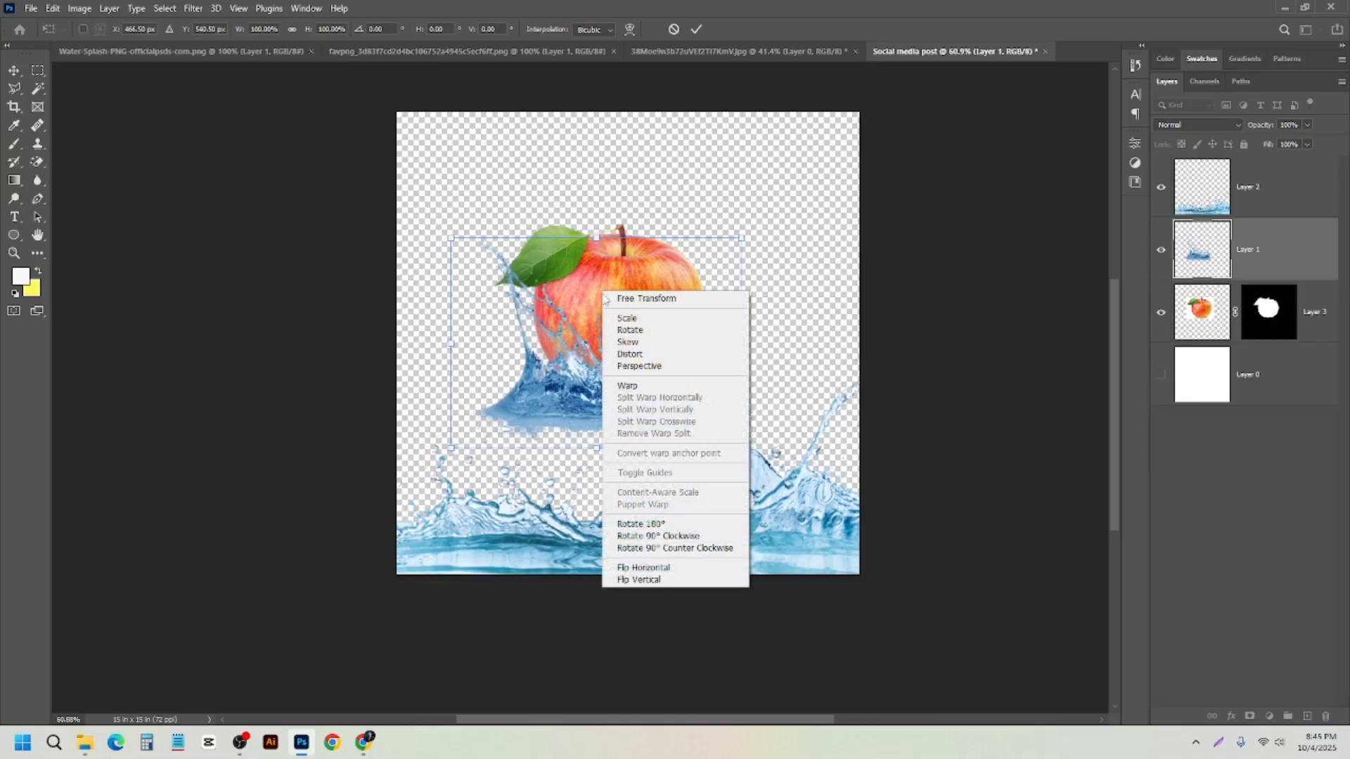
left_click(641, 580)
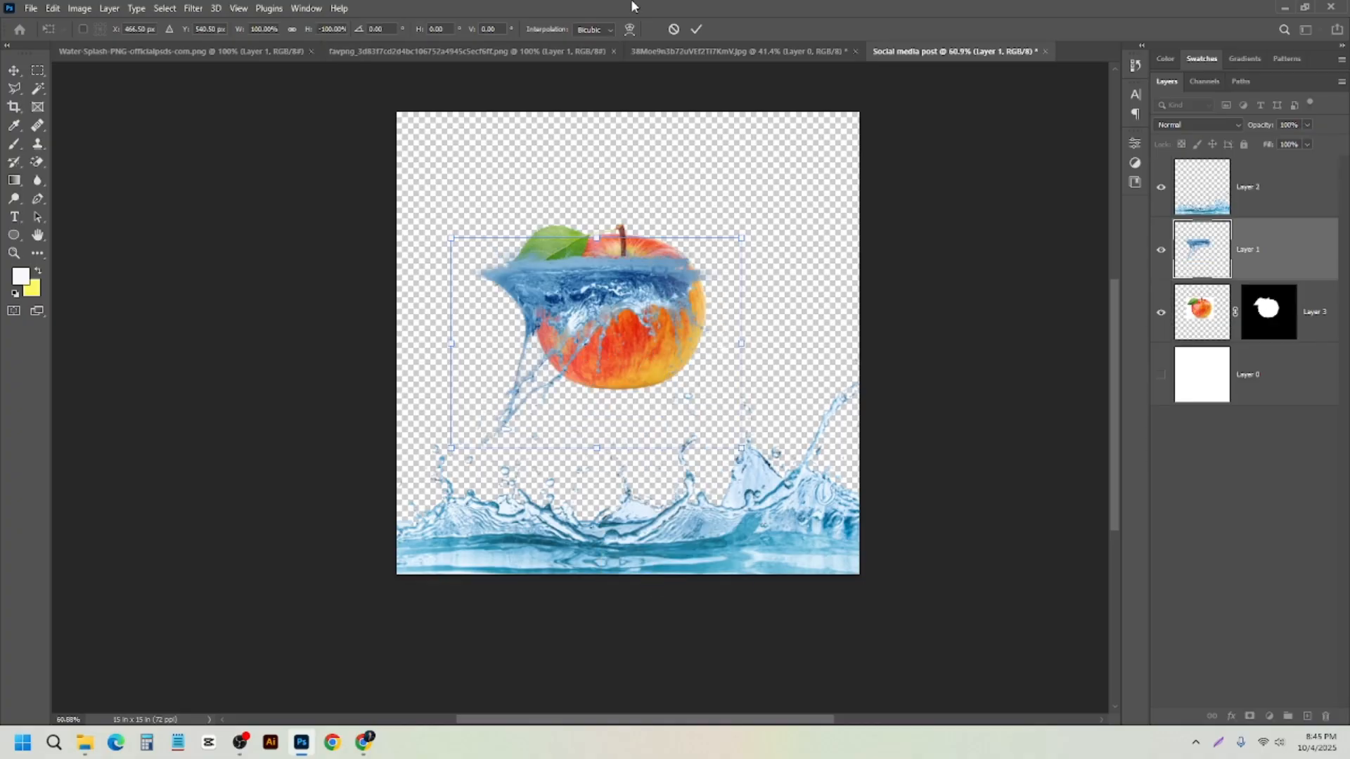
left_click(696, 29)
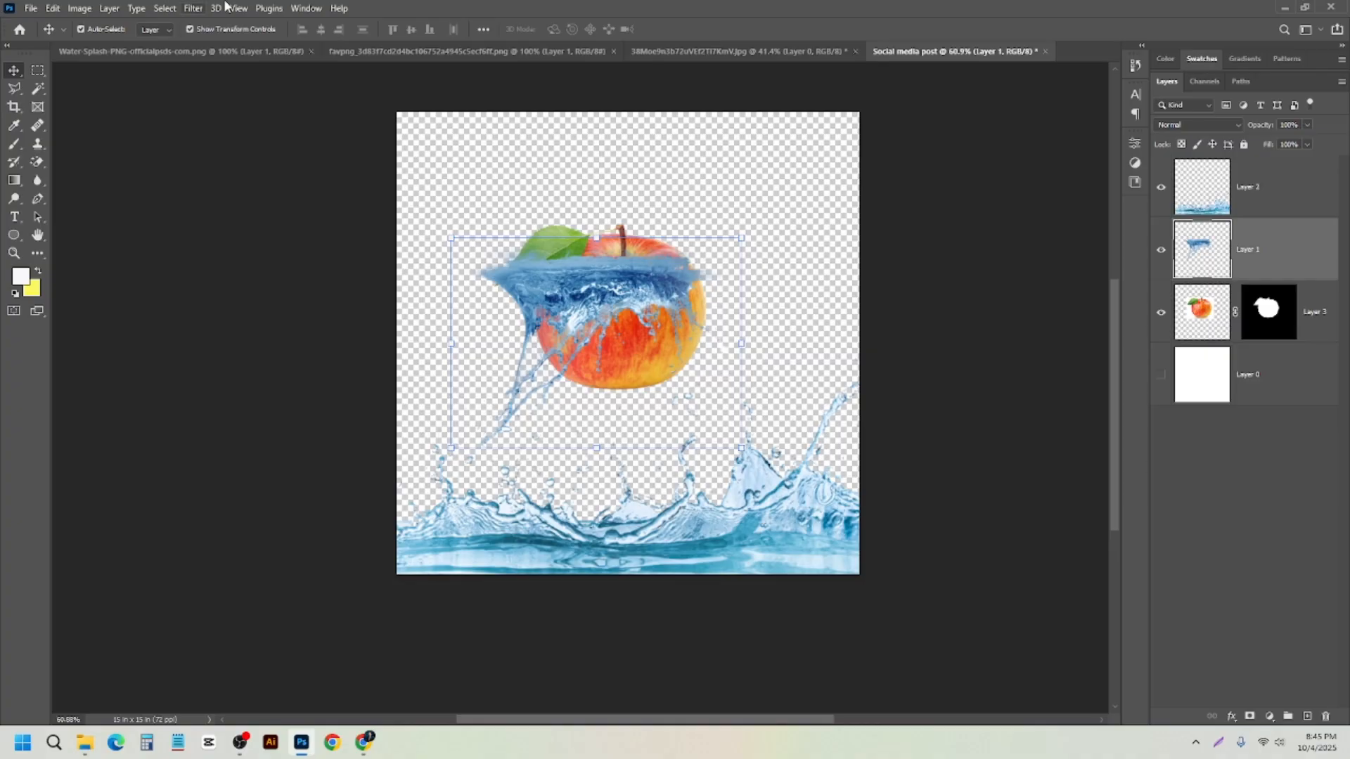
- Move the flipped blue splash down so that it wraps around the bottom of the apple
left_click_drag(582, 279, 604, 353)
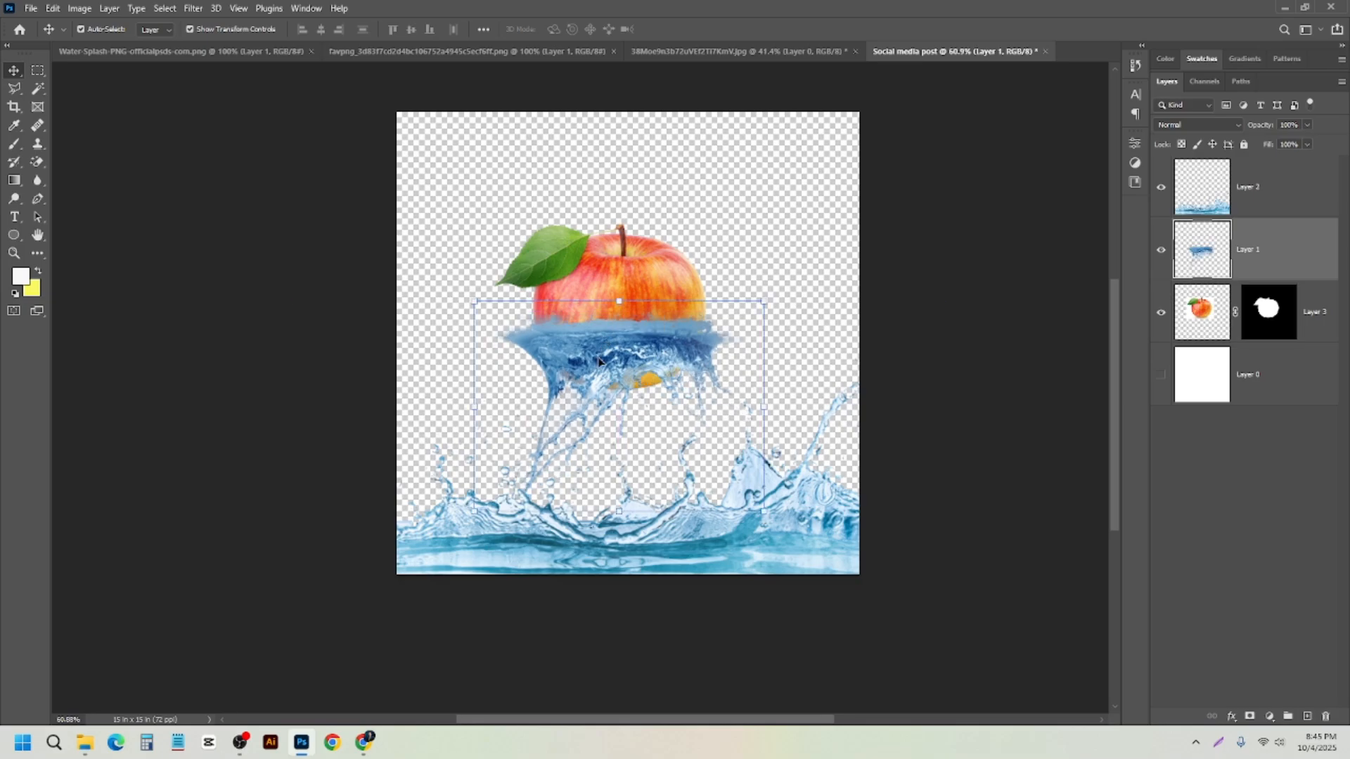
scroll(603, 353, "up", 3)
scroll(603, 353, "up", 5)
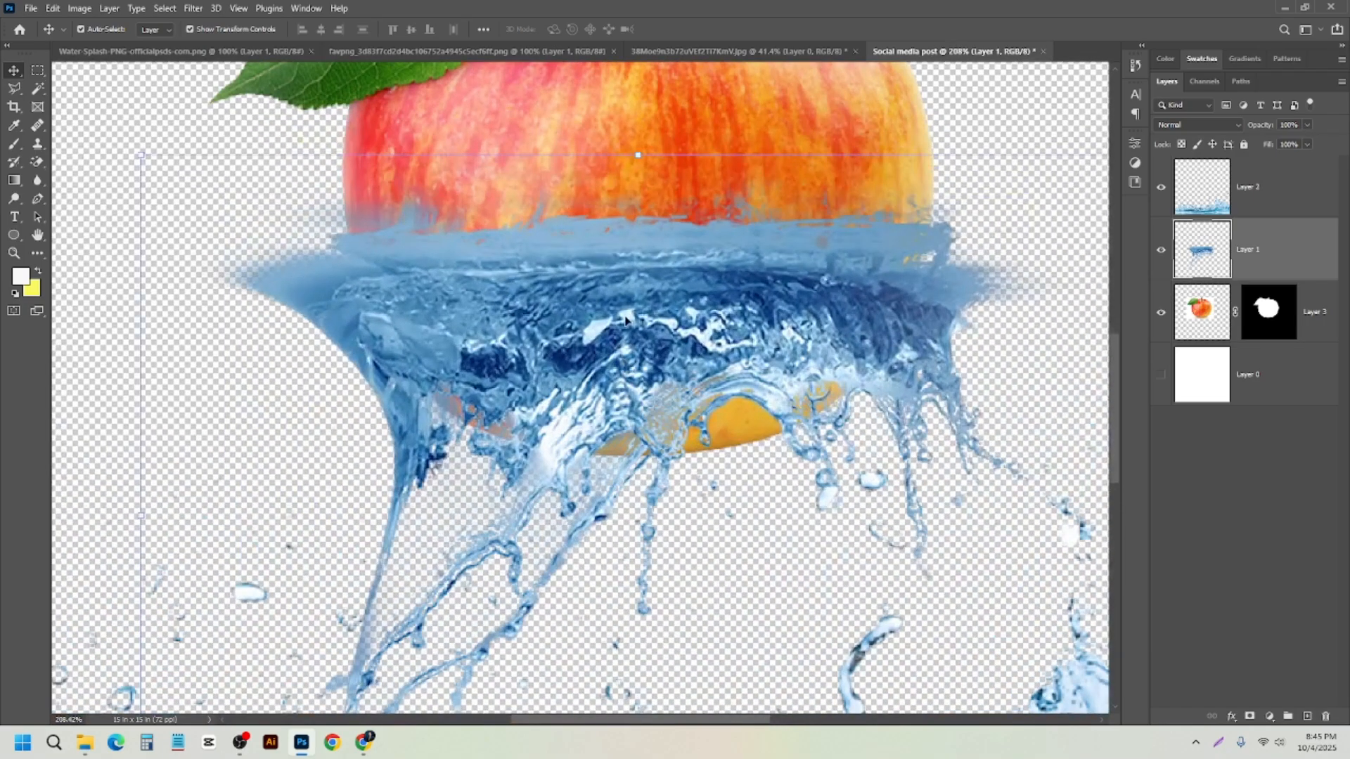
left_click_drag(625, 317, 629, 341)
scroll(623, 302, "down", 2)
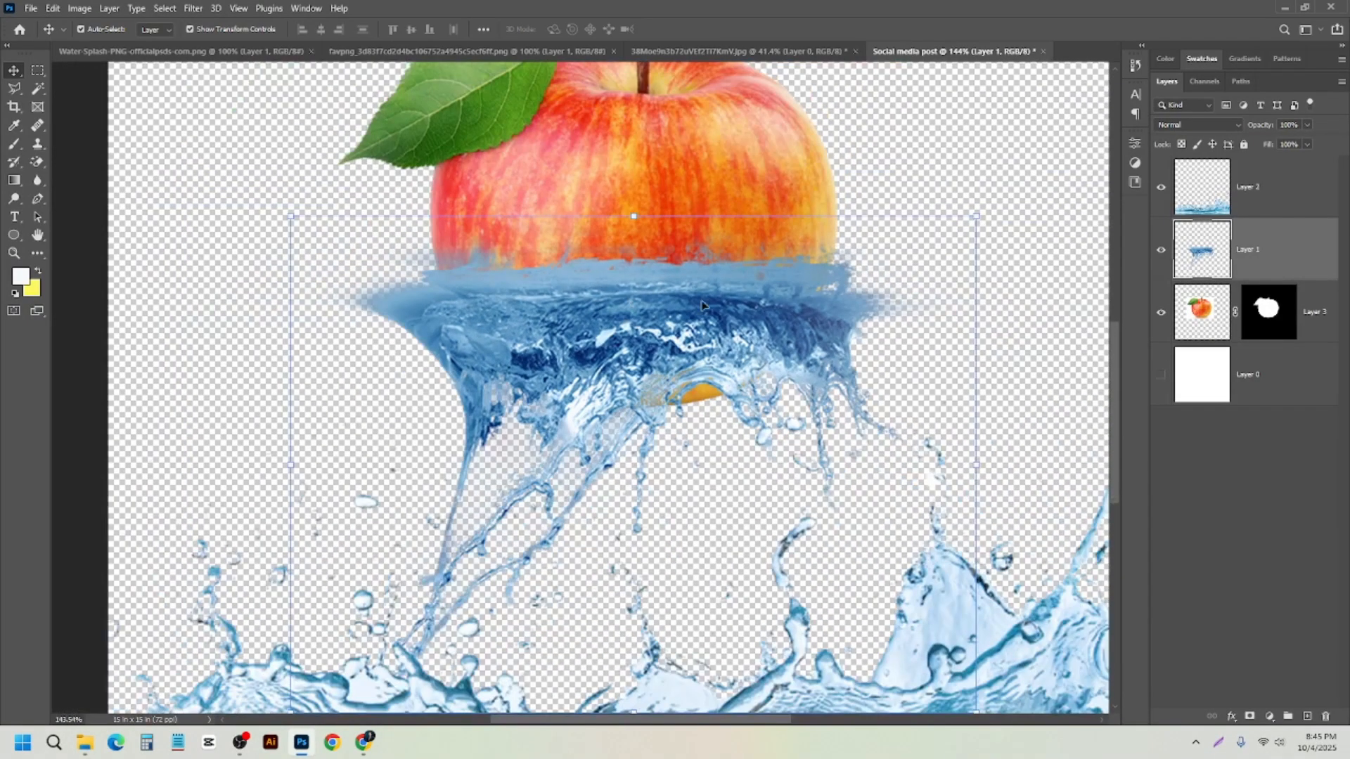
scroll(882, 322, "down", 1)
scroll(766, 374, "down", 1)
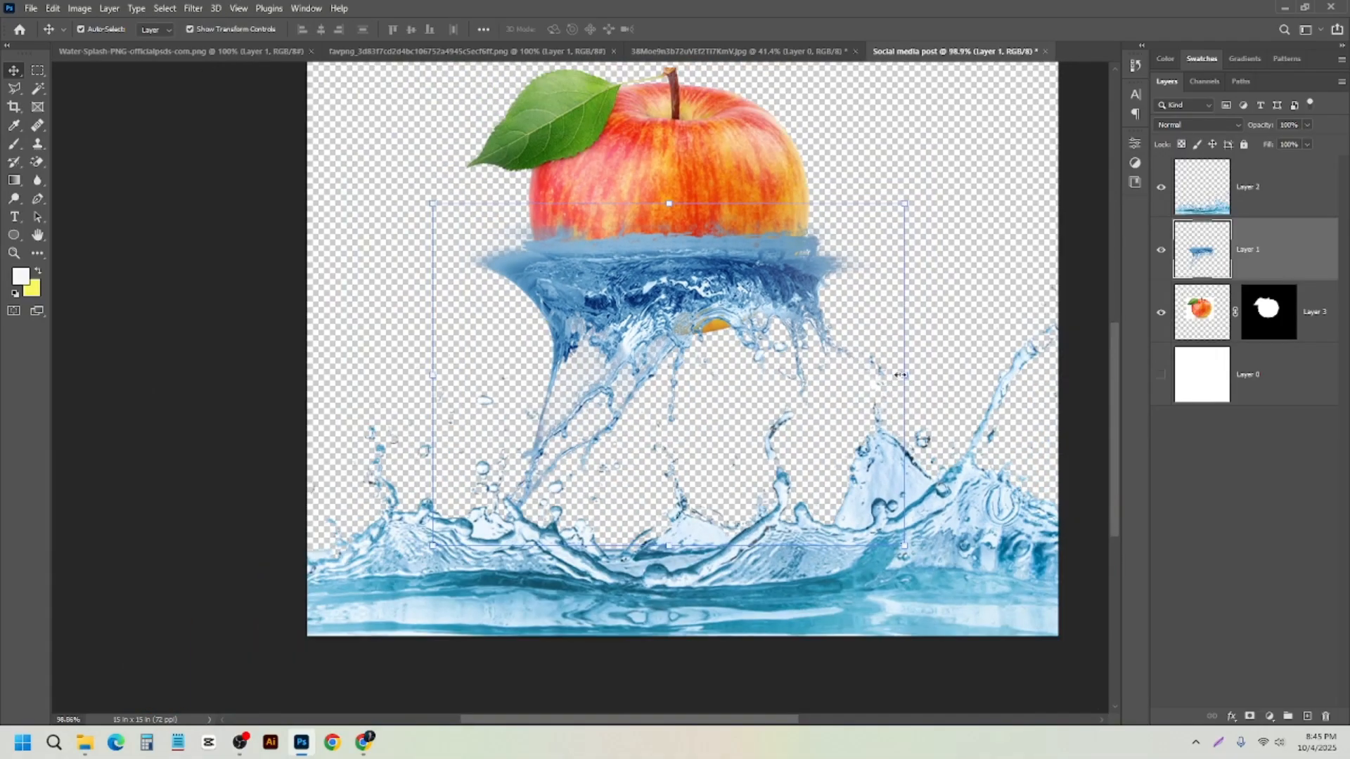
- Scale the blue splash to about 72% and fit it to the apple's base, then apply the transform and deselect the layer
left_click_drag(903, 204, 863, 252)
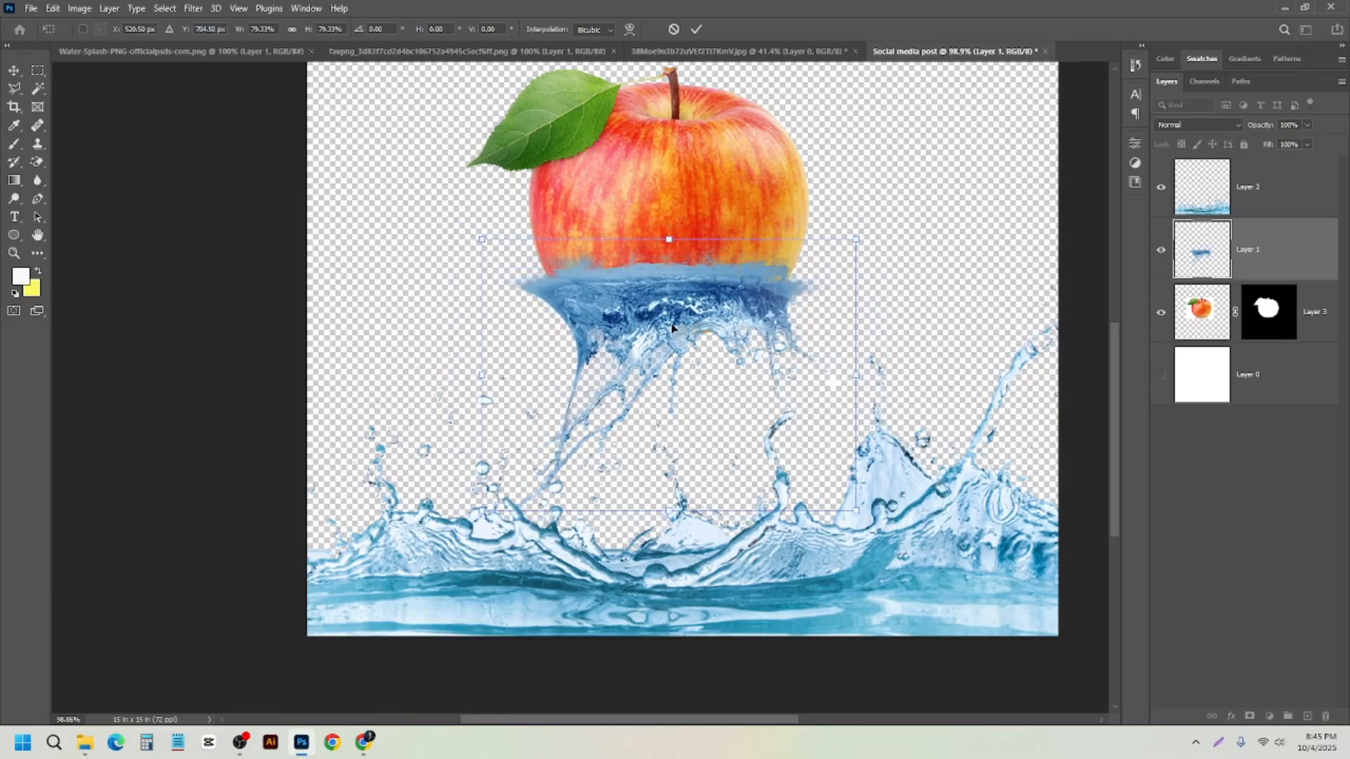
left_click_drag(677, 328, 677, 317)
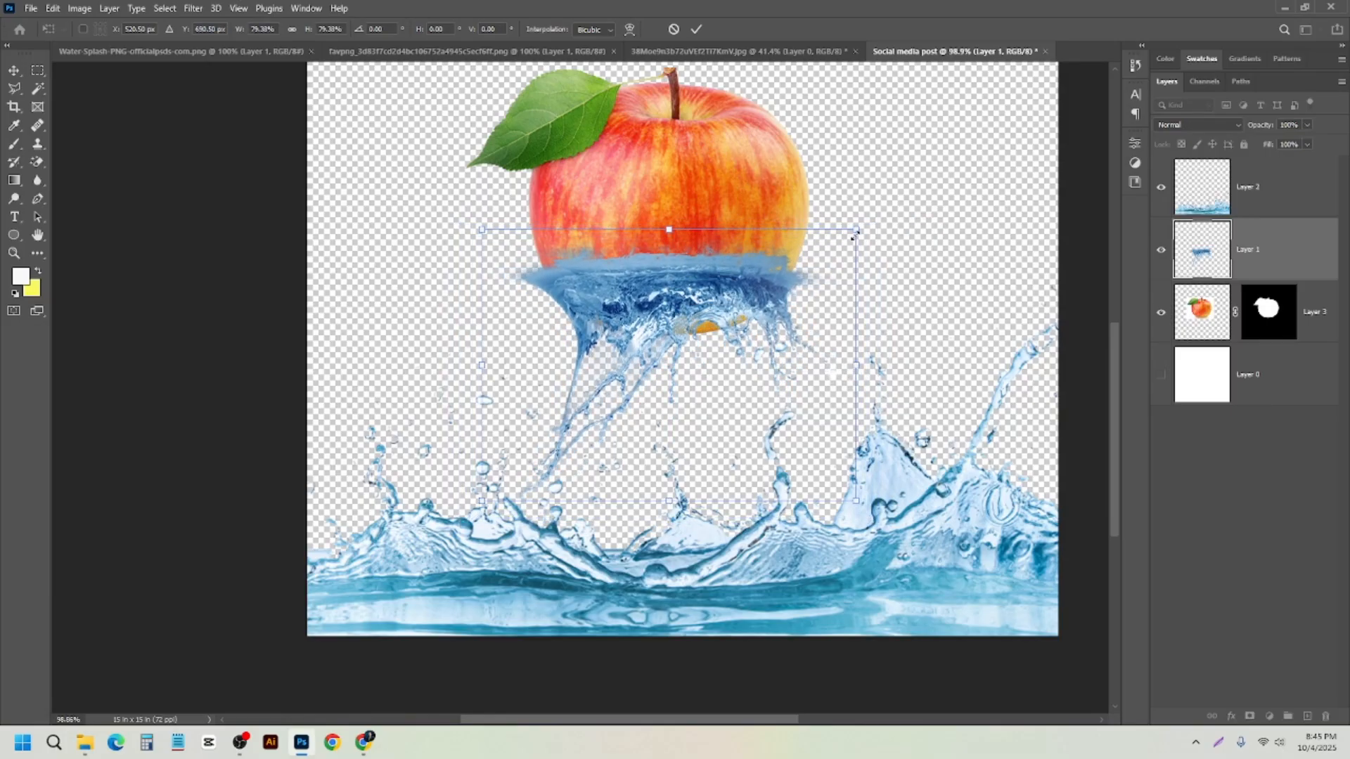
left_click_drag(853, 237, 834, 251)
left_click_drag(652, 303, 650, 301)
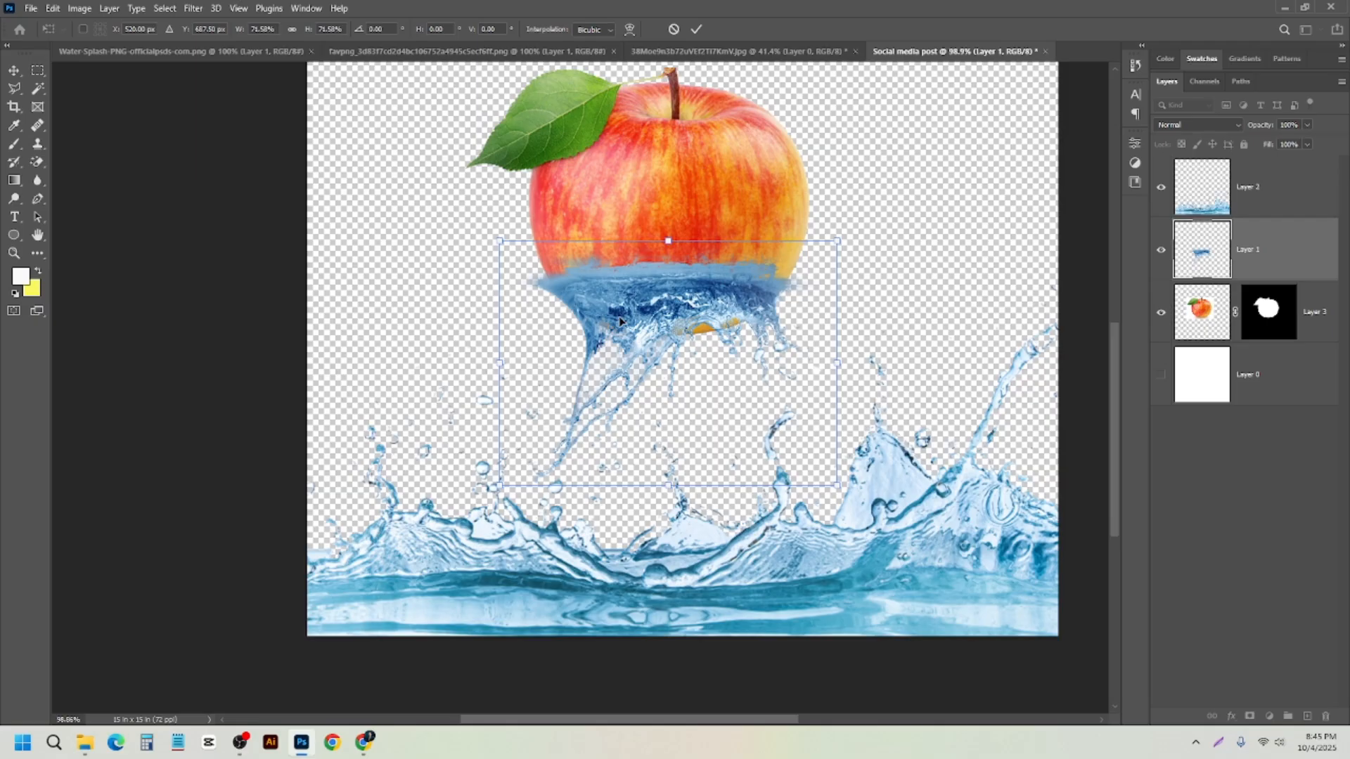
left_click(242, 323)
scroll(515, 429, "down", 3)
left_click(262, 231)
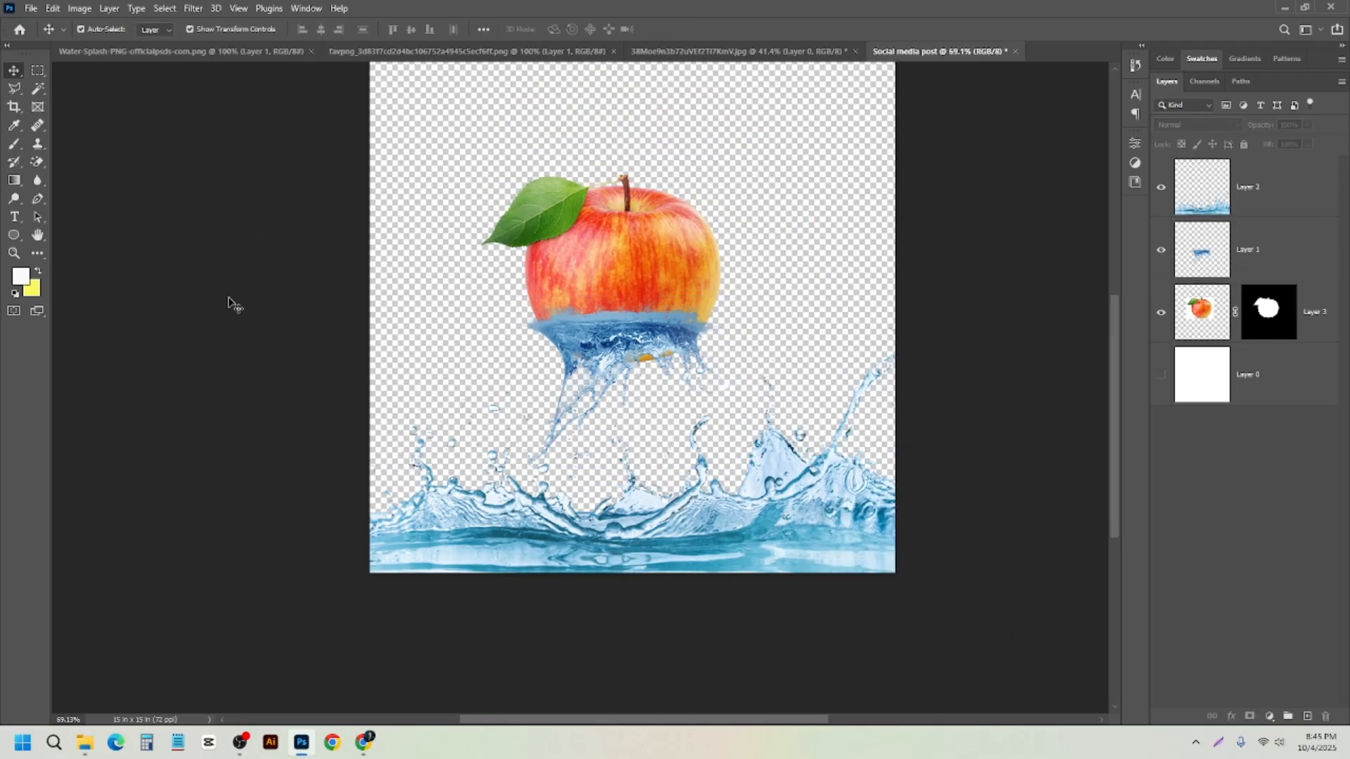
- Target the apple layer's mask and set up the soft Brush tool with a much smaller brush size
scroll(482, 364, "up", 5)
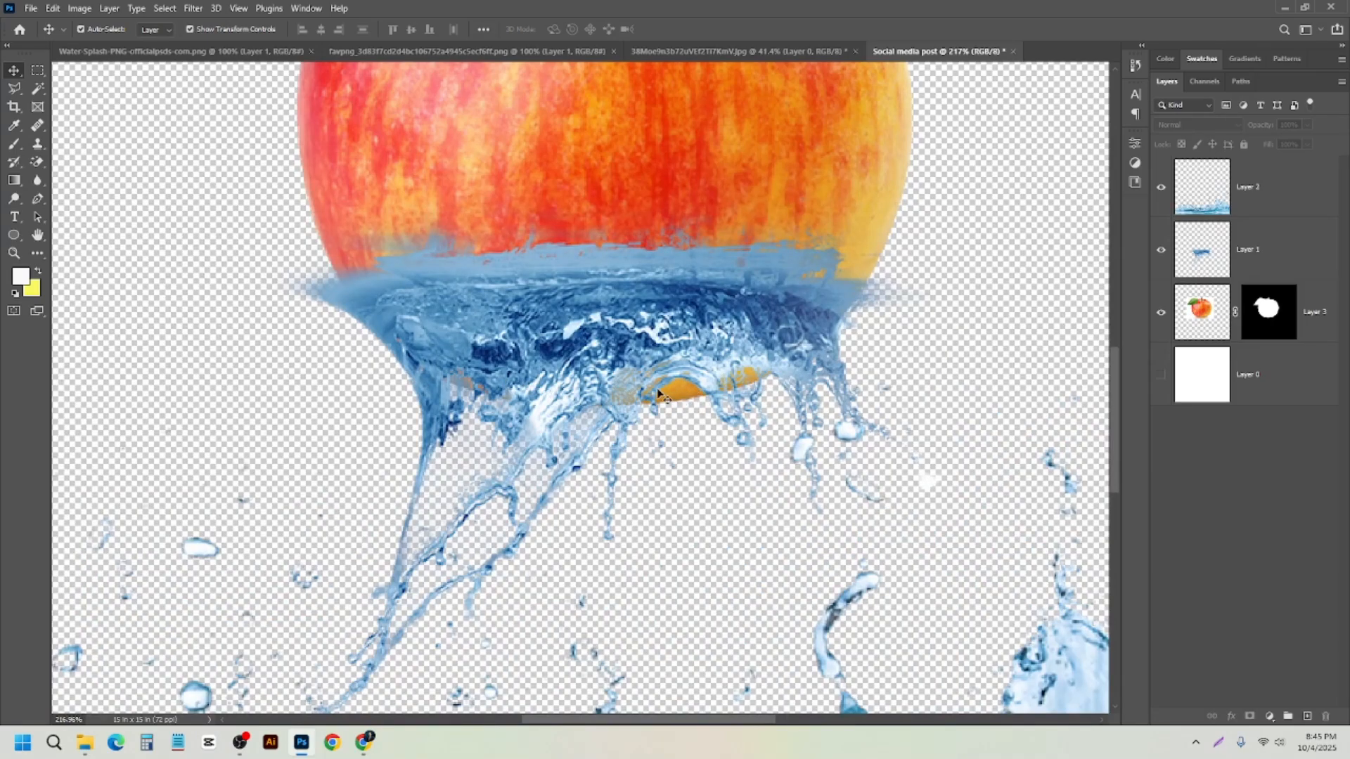
scroll(555, 309, "down", 3)
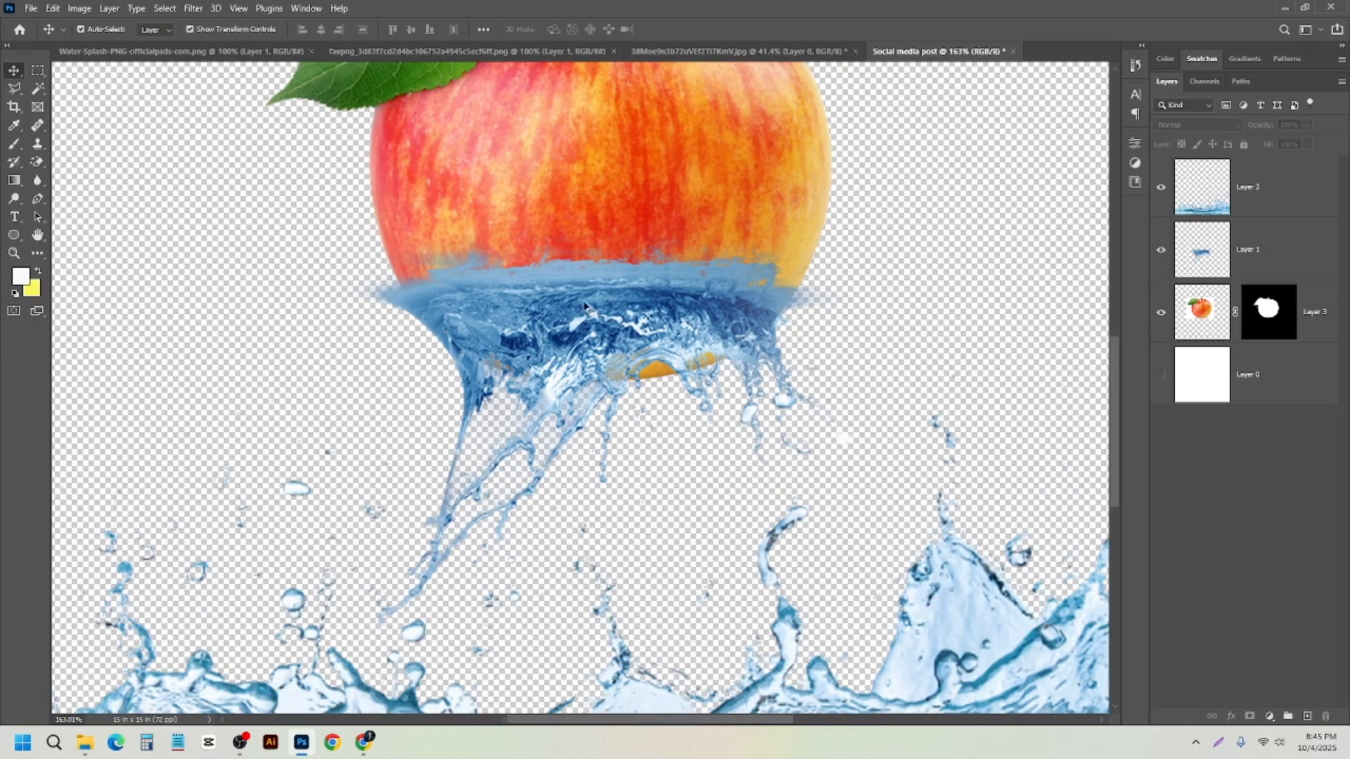
scroll(609, 345, "up", 4)
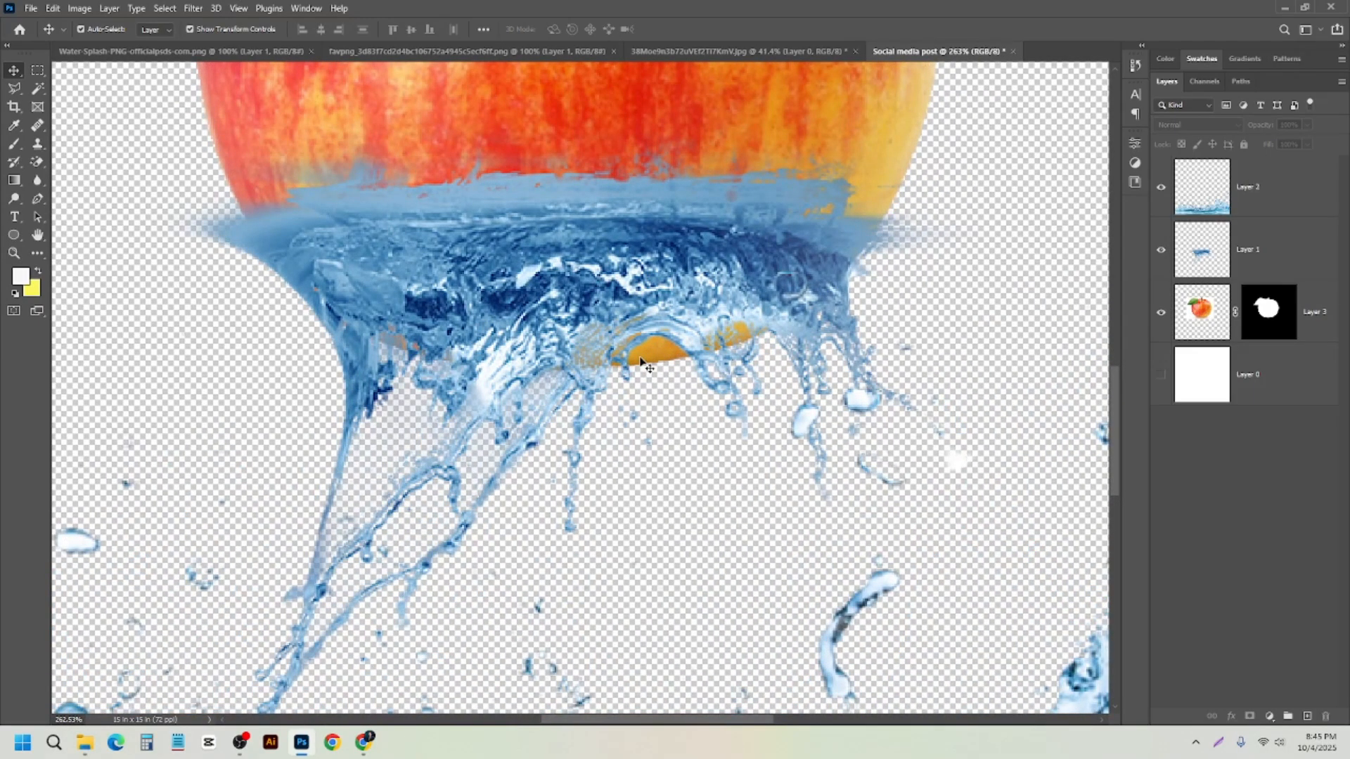
scroll(633, 358, "down", 8)
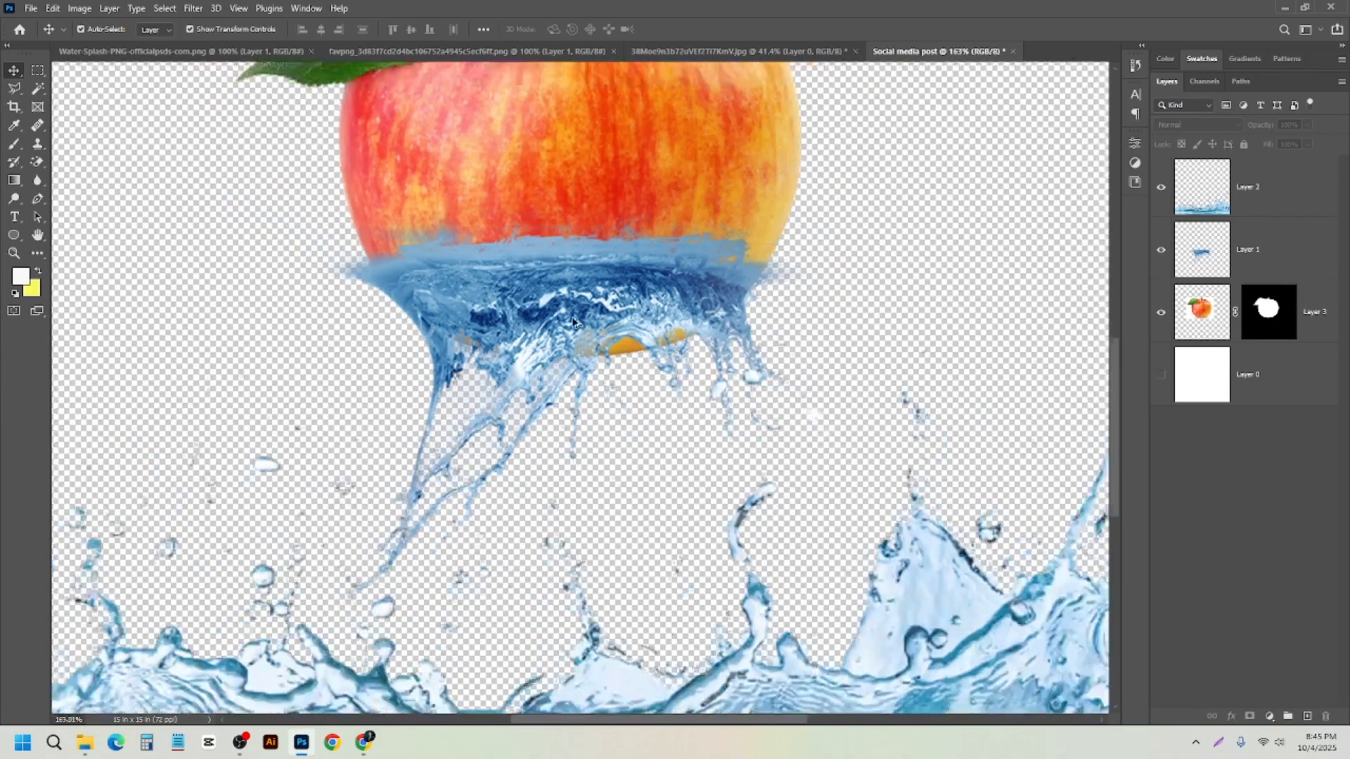
left_click(536, 196)
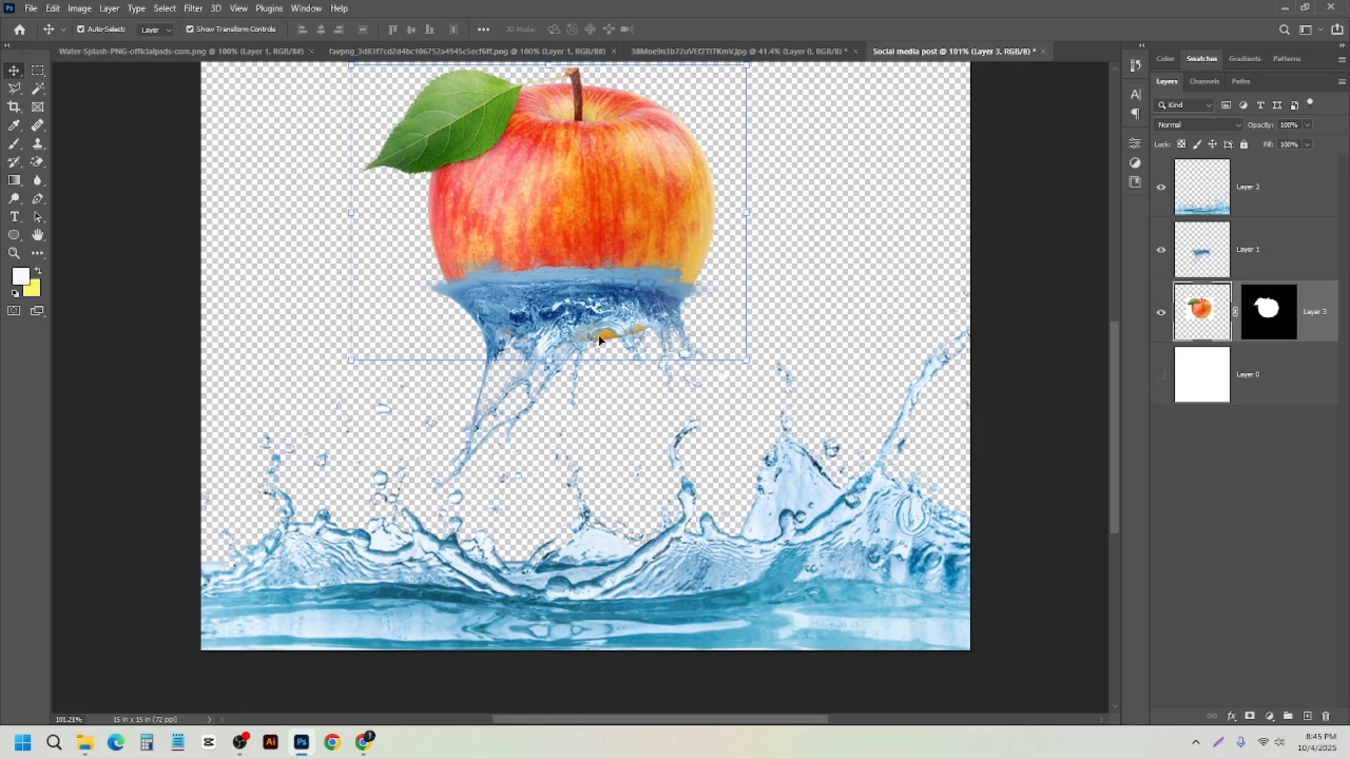
left_click(1253, 310)
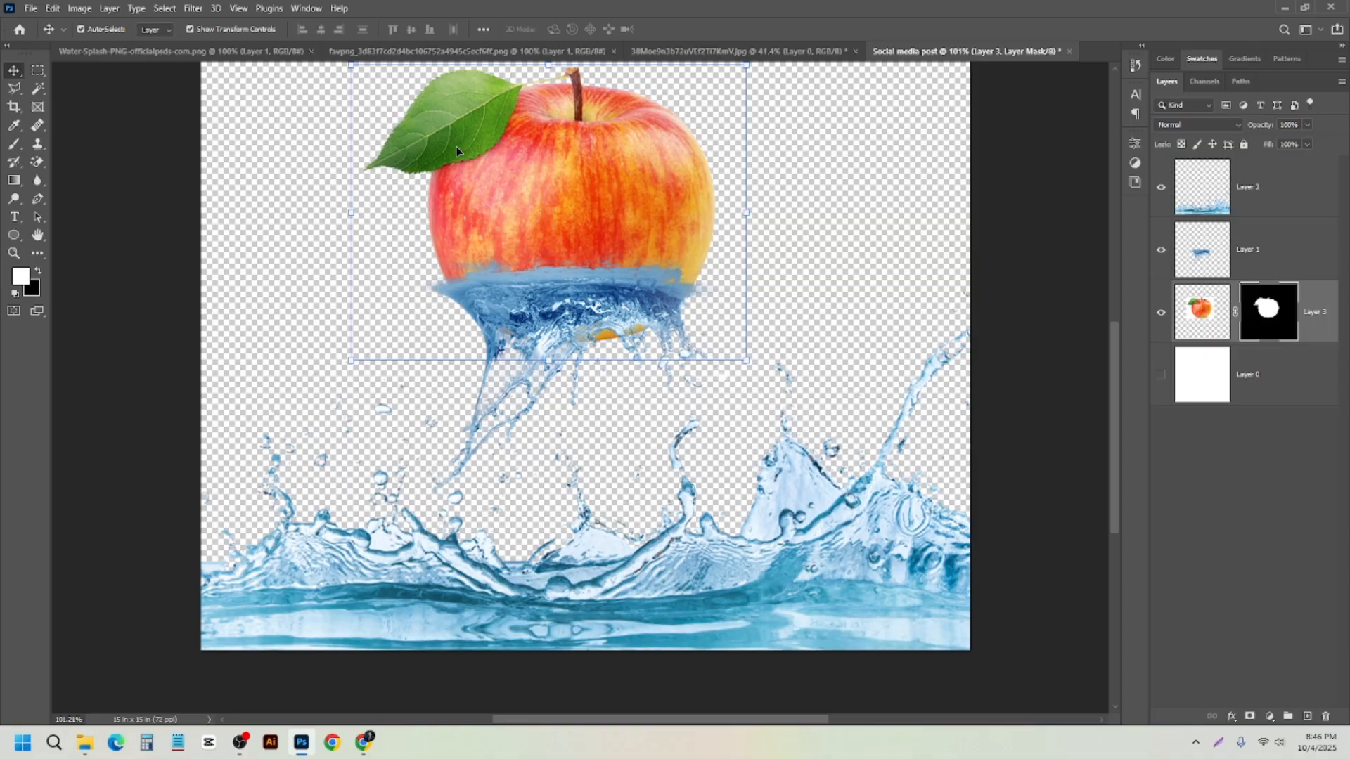
left_click(14, 146)
right_click(15, 146)
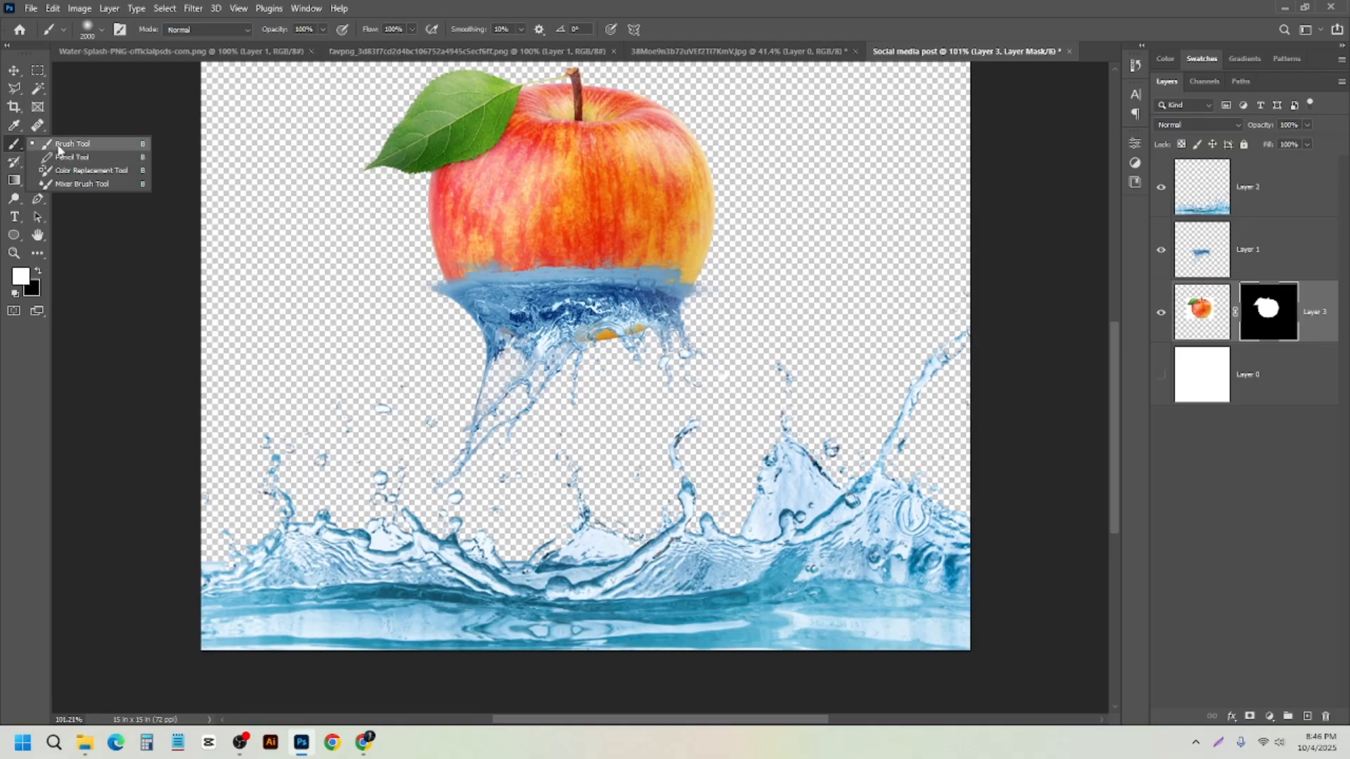
left_click(59, 145)
right_click(540, 318)
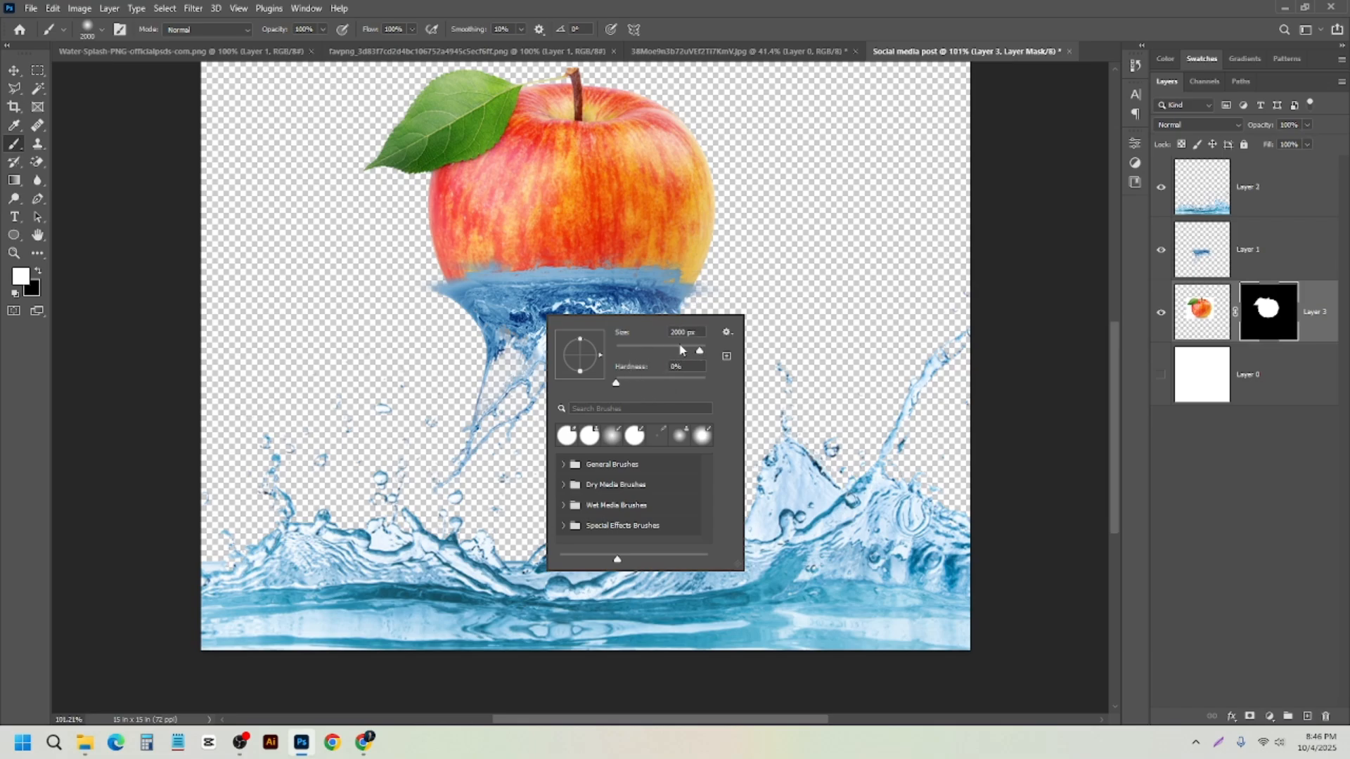
left_click_drag(684, 354, 671, 352)
mouse_move(672, 351)
left_mouse_down()
mouse_move(597, 346)
mouse_move(646, 336)
left_mouse_up()
left_click(815, 256)
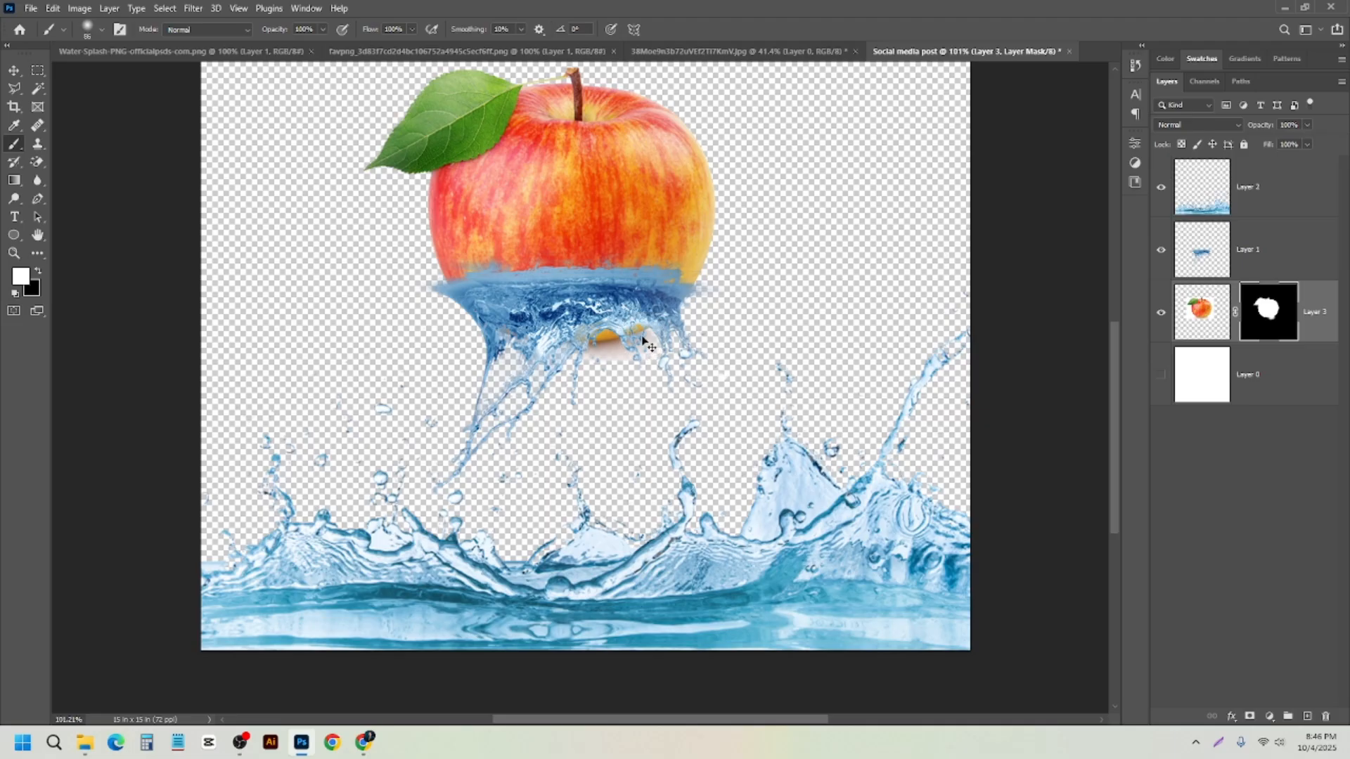
key("ctrl+z")
mouse_move(611, 364)
left_mouse_down()
mouse_move(645, 379)
mouse_move(614, 357)
mouse_move(639, 345)
left_mouse_up()
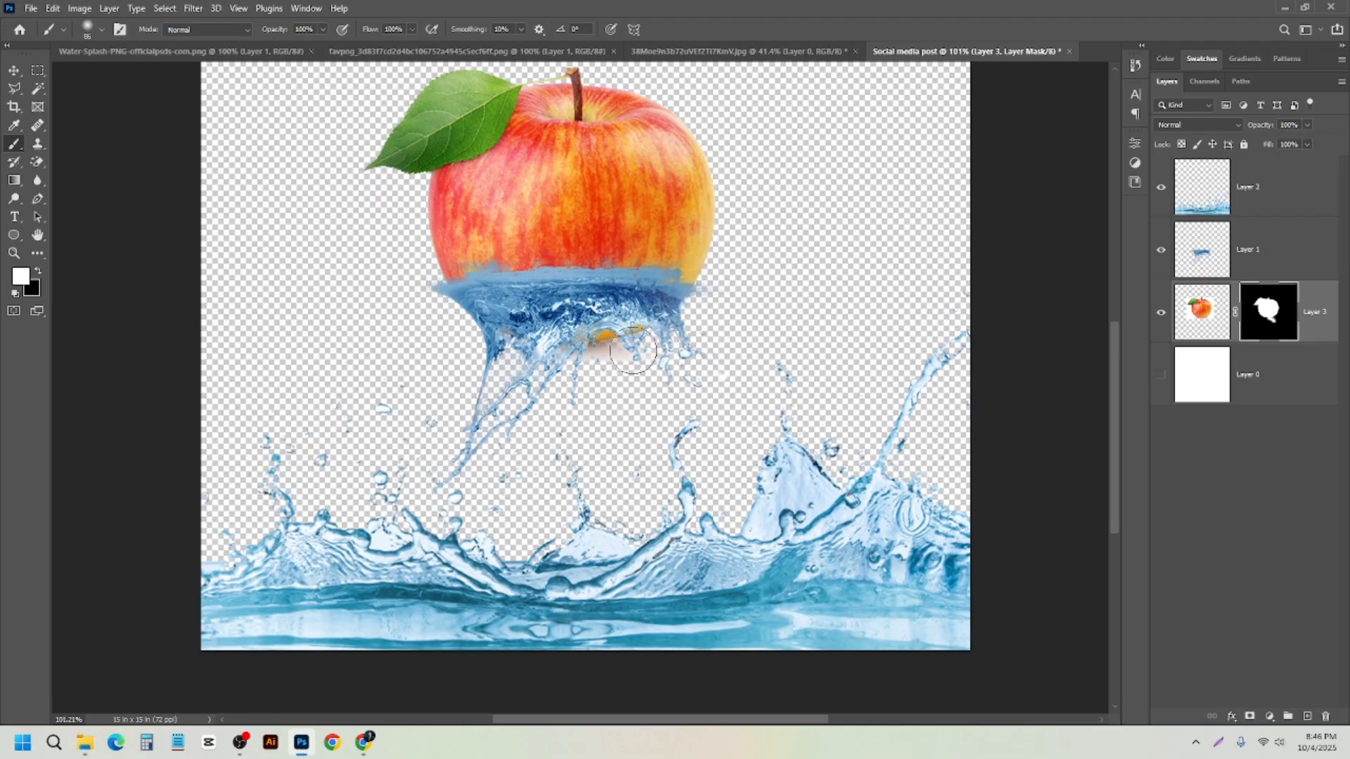
key("ctrl+z")
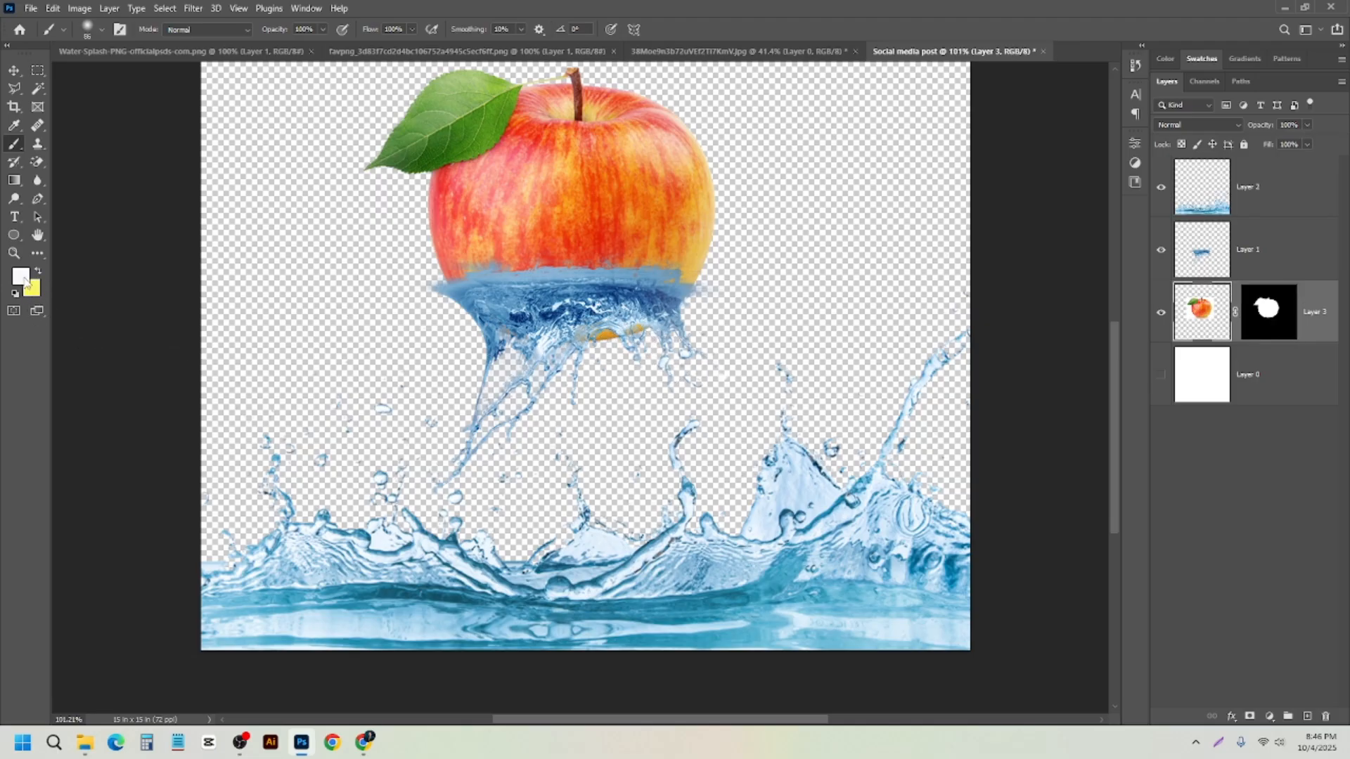
- Paint black on the apple layer's mask to hide the parts of the apple showing through below the splash
left_click(1262, 316)
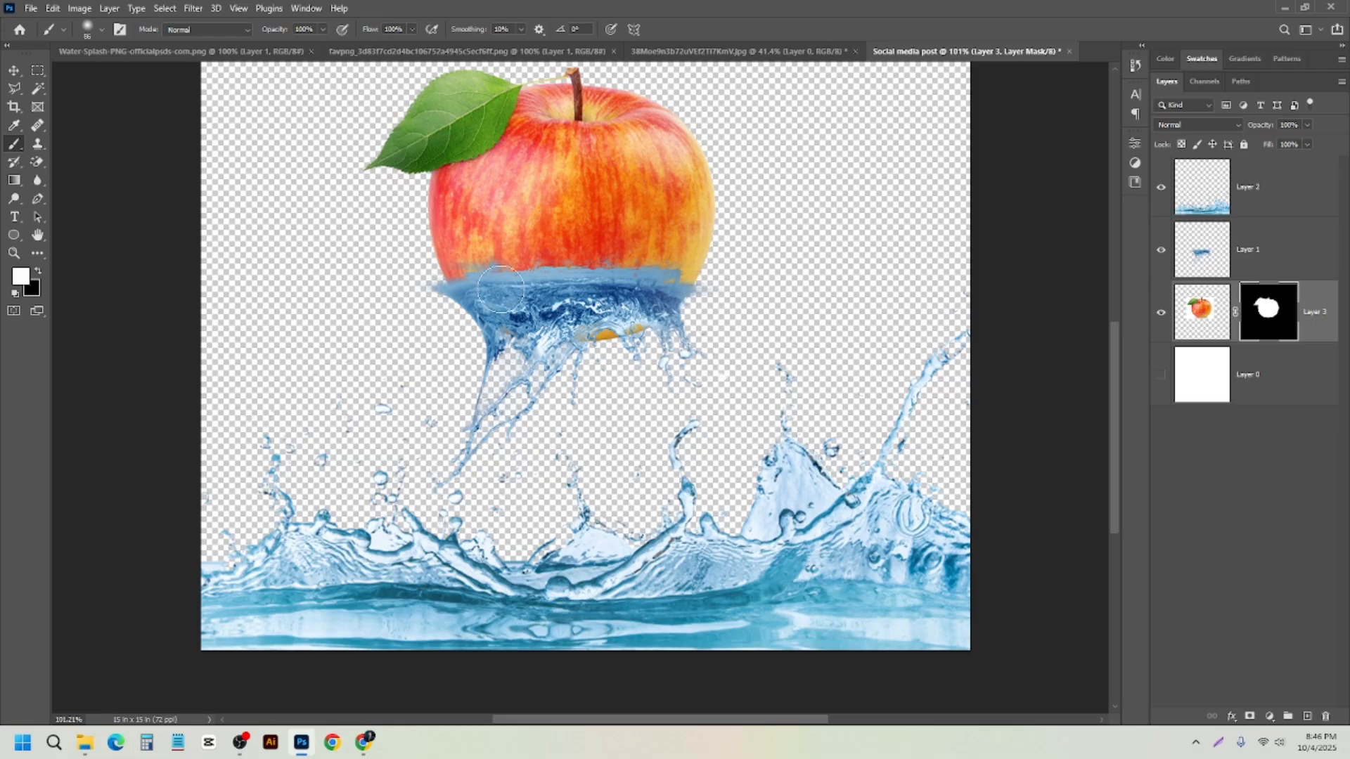
left_click(39, 272)
key("x")
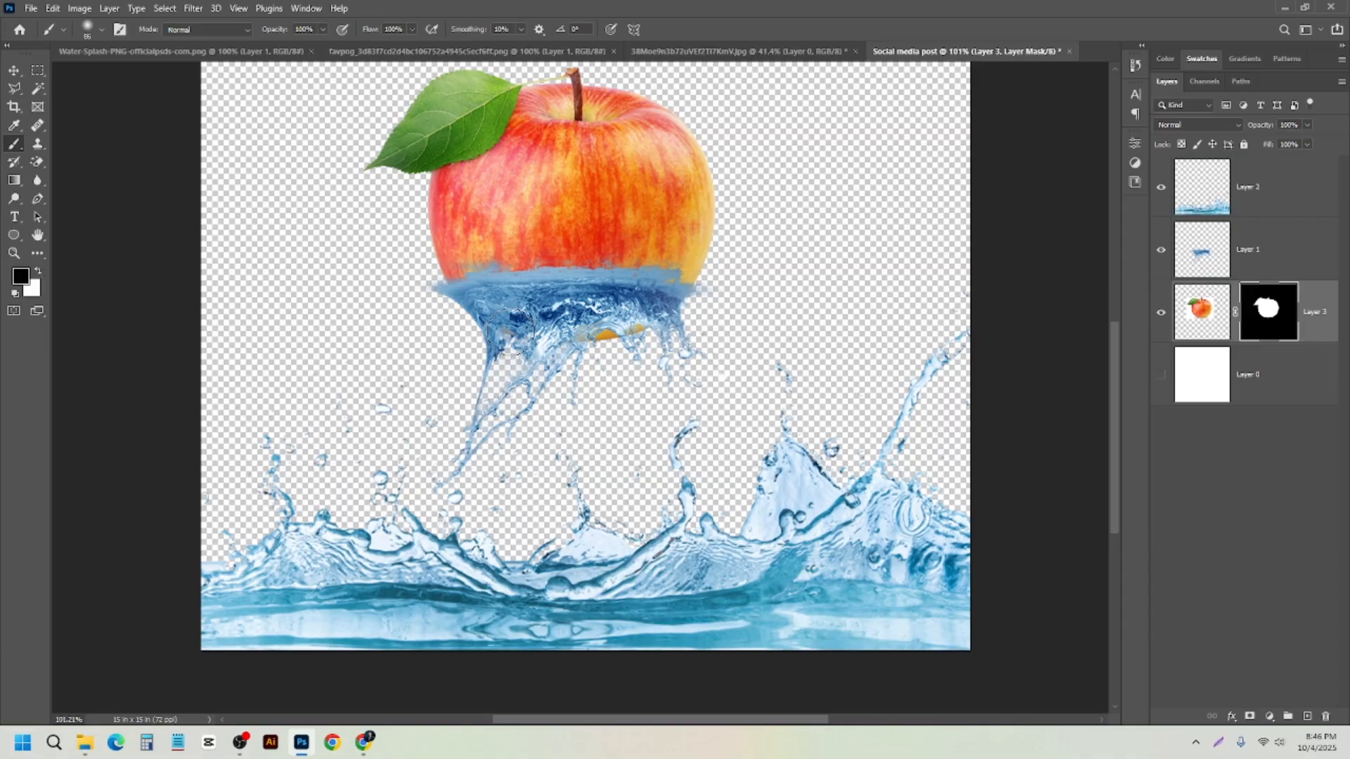
mouse_move(507, 340)
left_mouse_down()
mouse_move(642, 342)
mouse_move(512, 338)
left_mouse_up()
left_click(14, 71)
left_click(132, 233)
- Examine how the blue splash blends with the apple along both sides and the lower edge
scroll(594, 414, "down", 3)
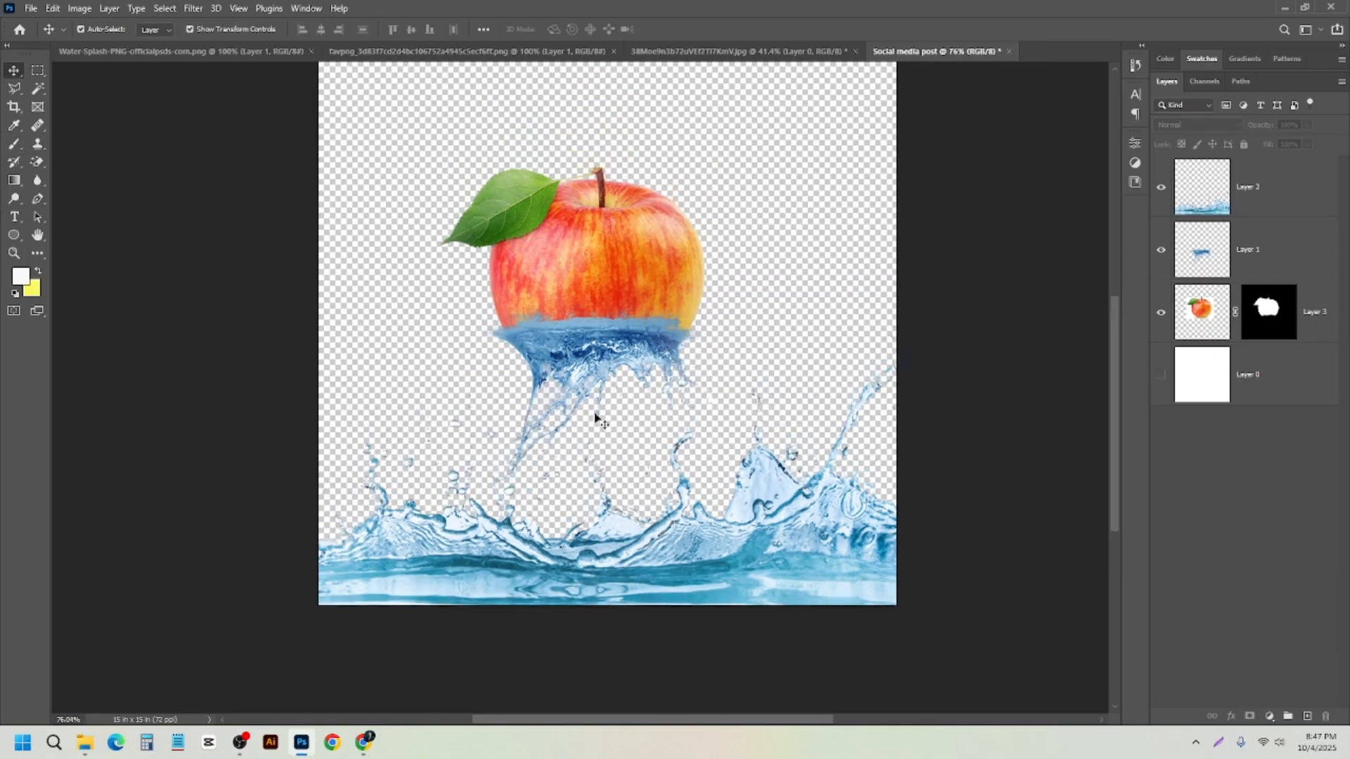
scroll(596, 419, "up", 3)
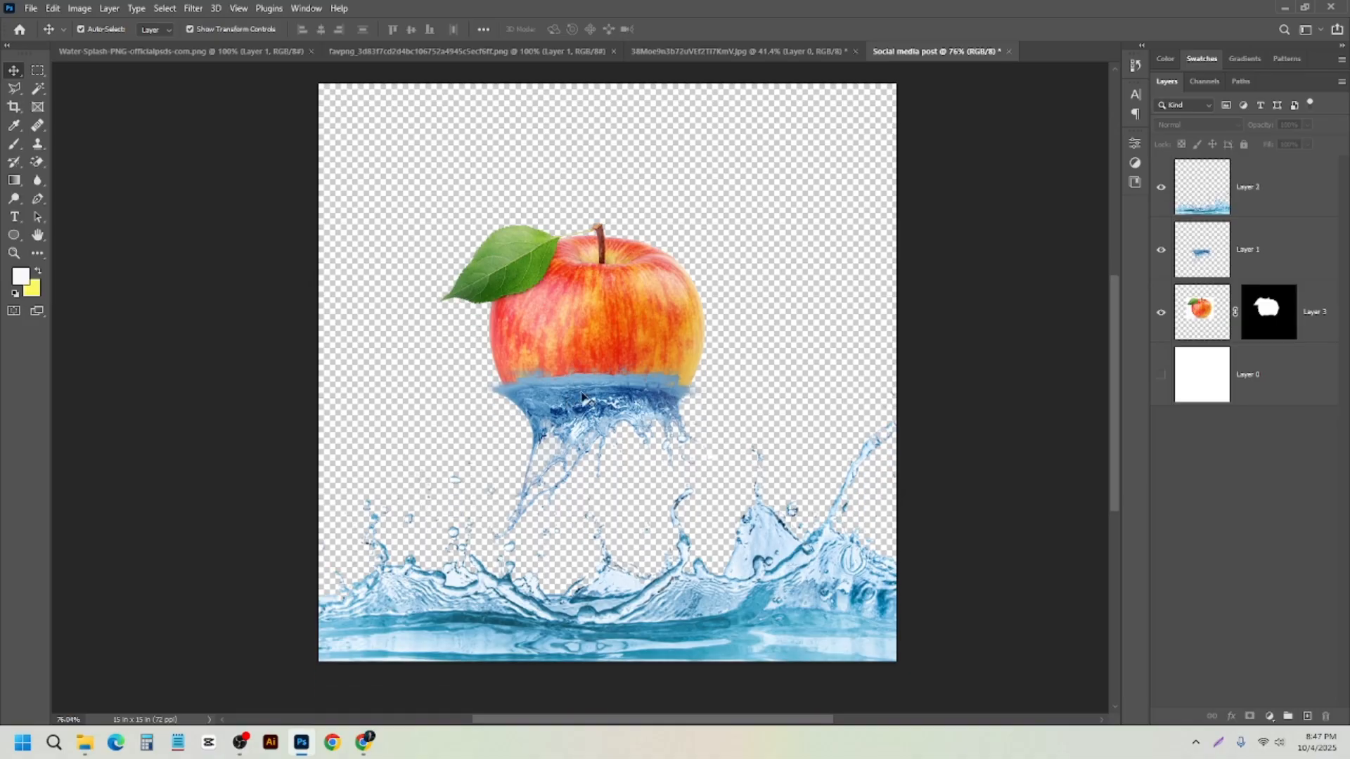
scroll(568, 406, "up", 5)
scroll(365, 382, "up", 4)
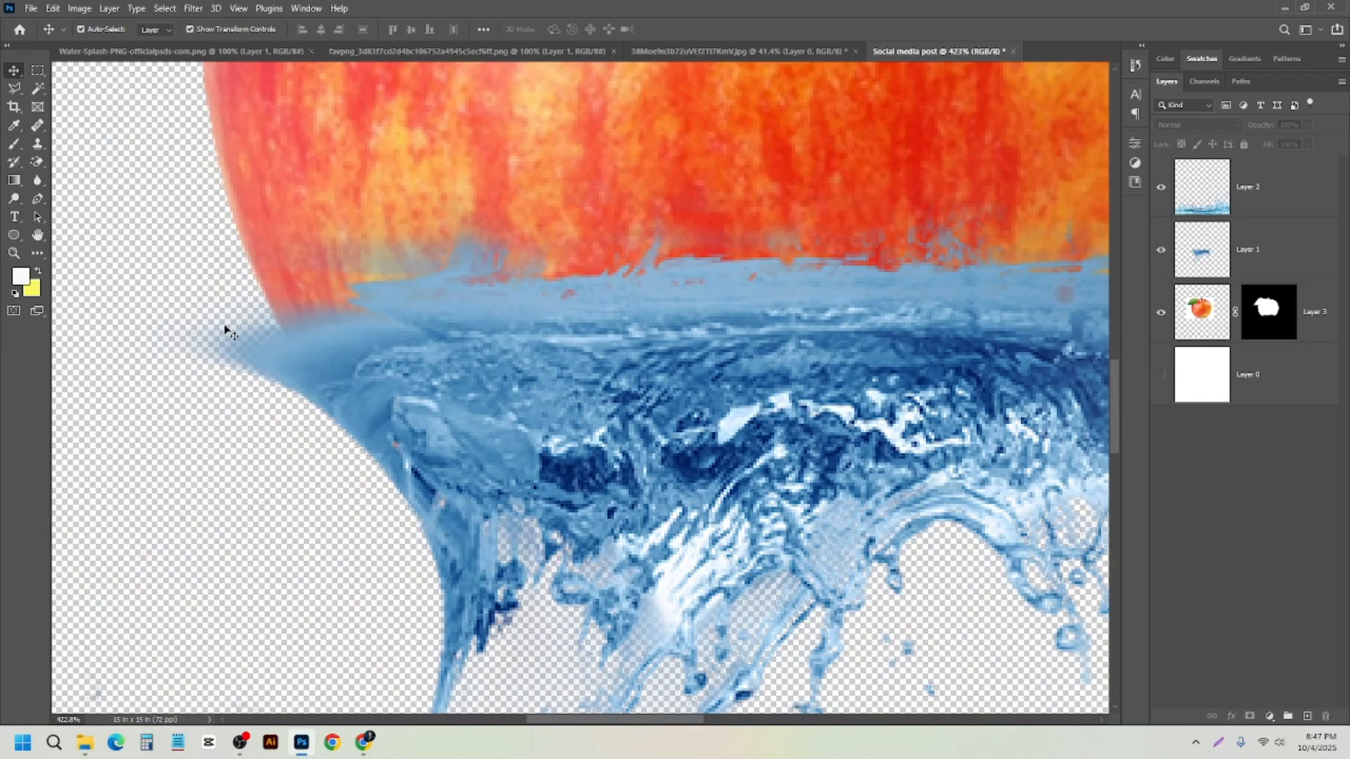
scroll(243, 336, "down", 5)
scroll(664, 361, "up", 2)
scroll(634, 358, "down", 1)
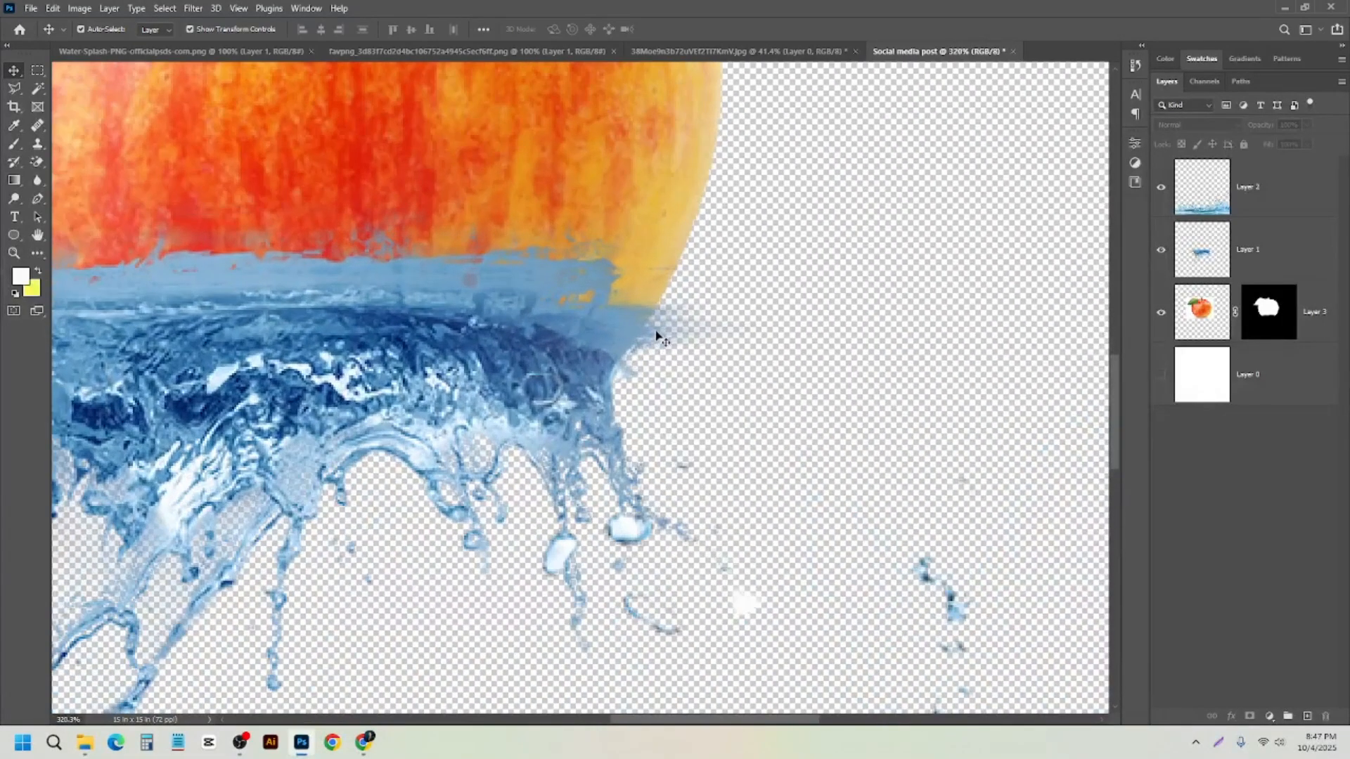
scroll(612, 348, "down", 1)
scroll(211, 330, "left", 3)
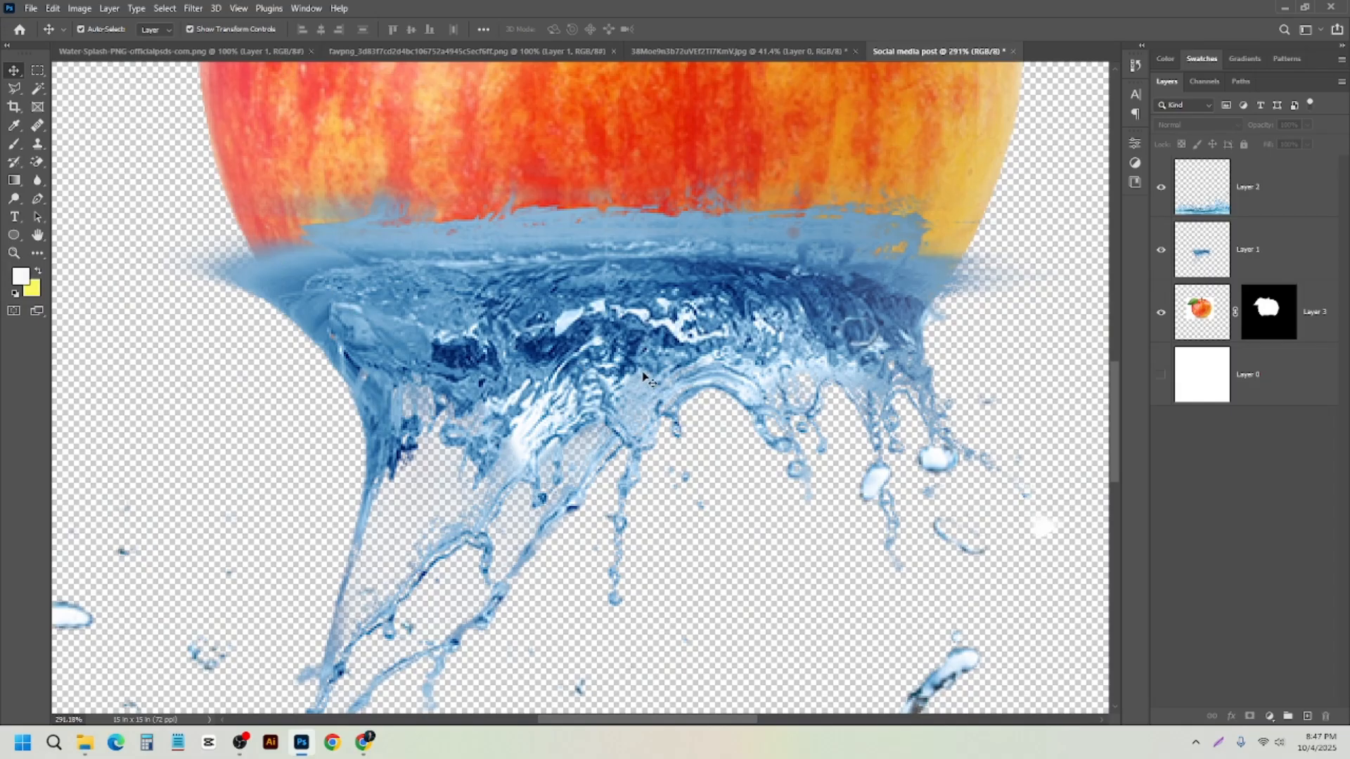
scroll(649, 380, "down", 3)
scroll(474, 293, "down", 4)
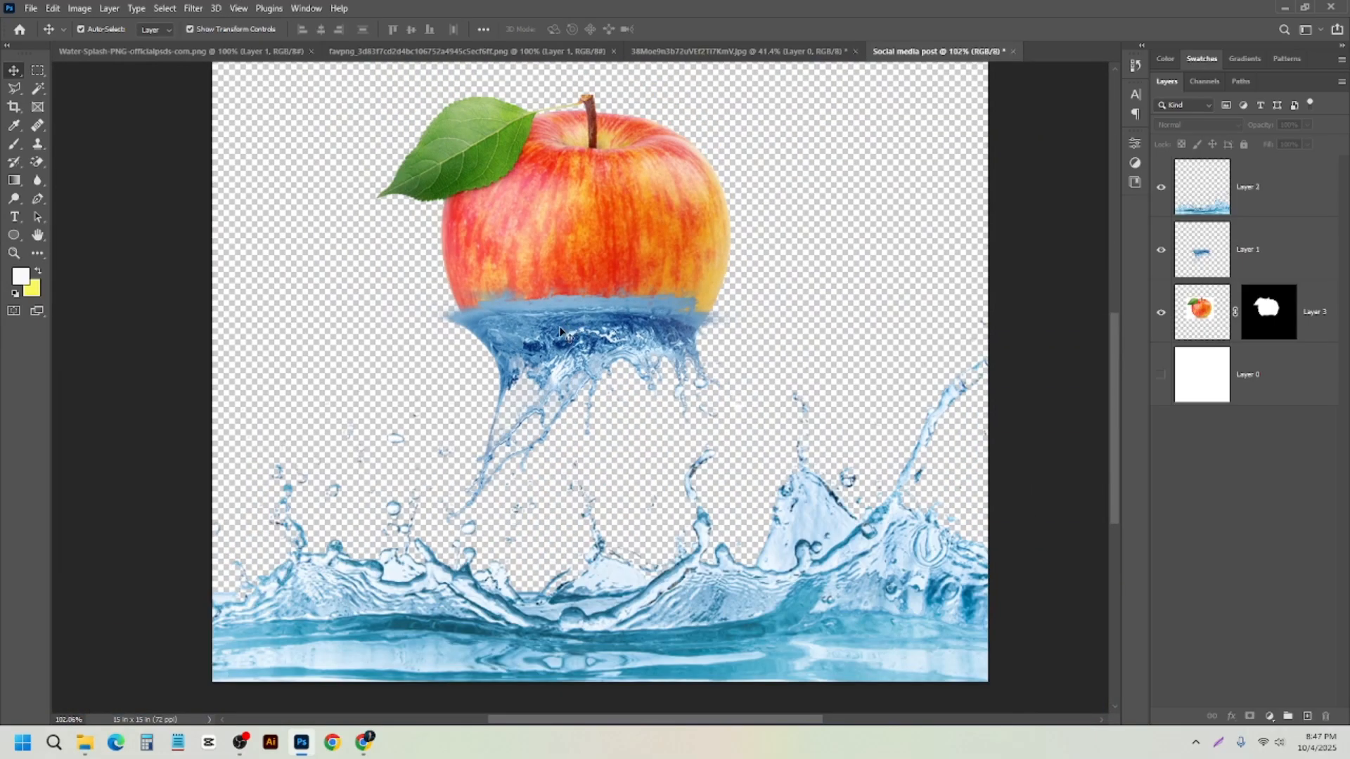
- Add a blank white layer mask to the blue splash layer and activate the Brush tool
left_click(598, 332)
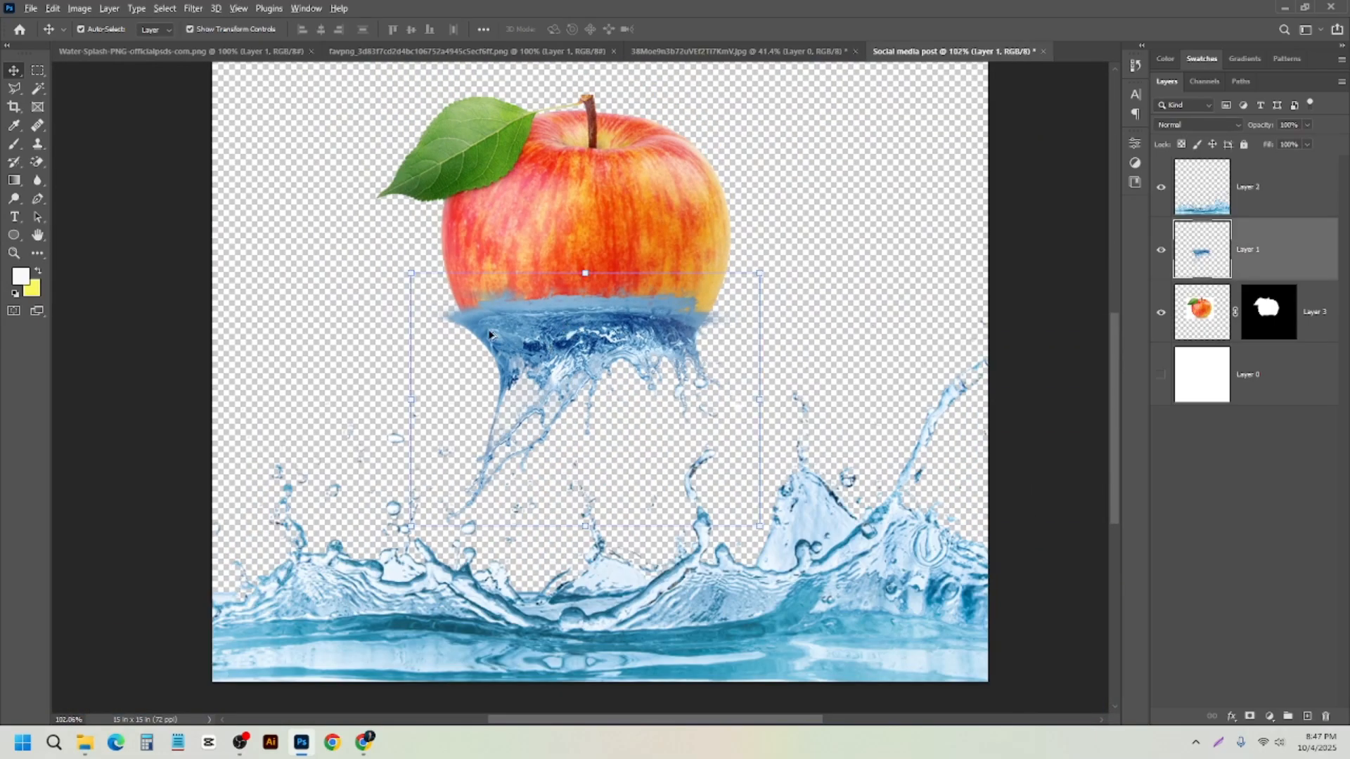
scroll(489, 335, "up", 2)
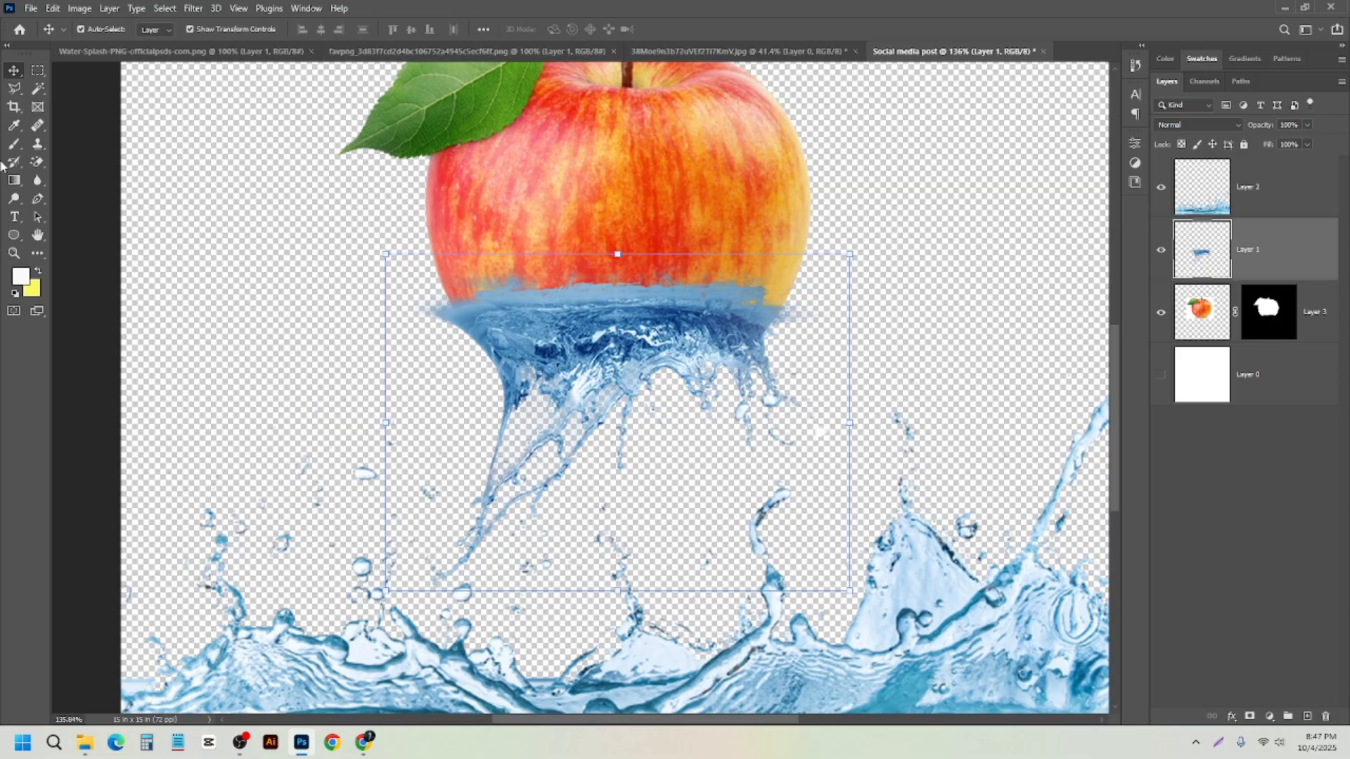
left_click(1250, 716)
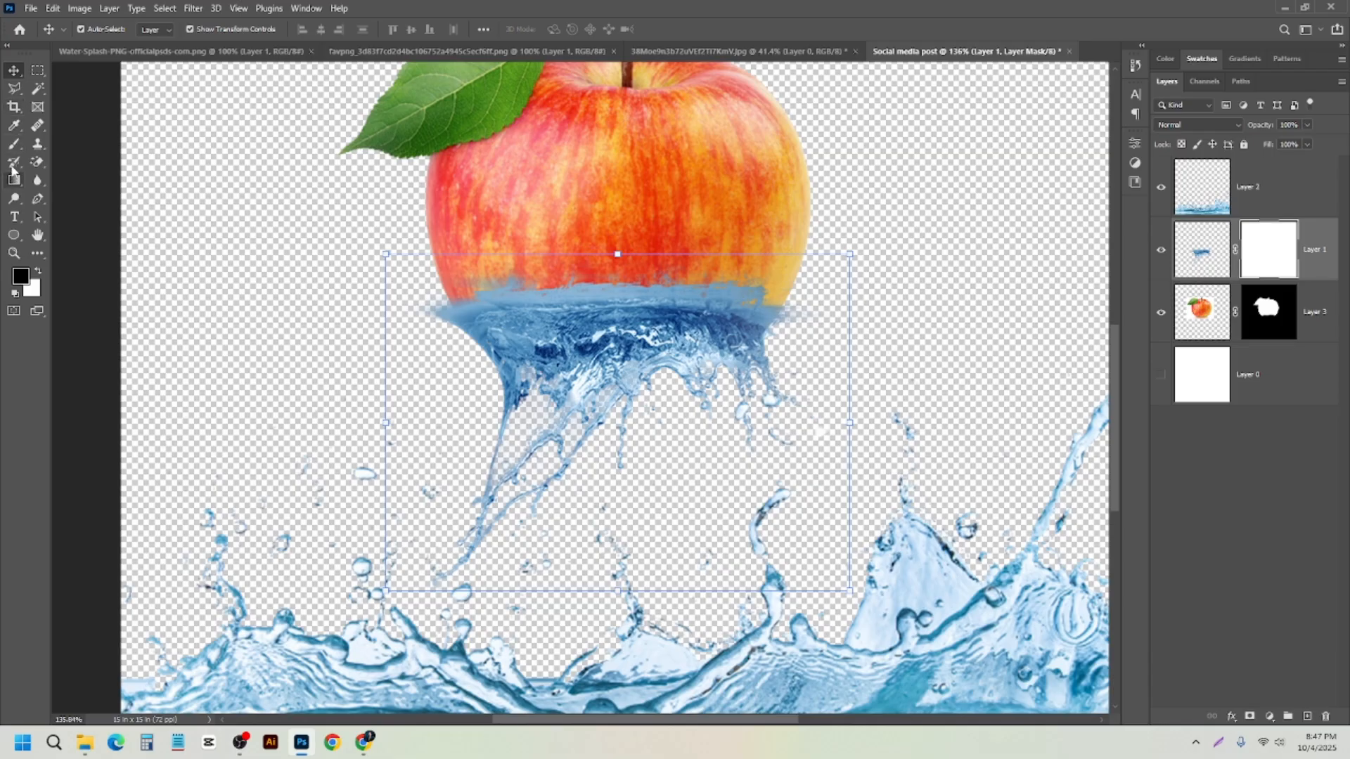
left_click(14, 143)
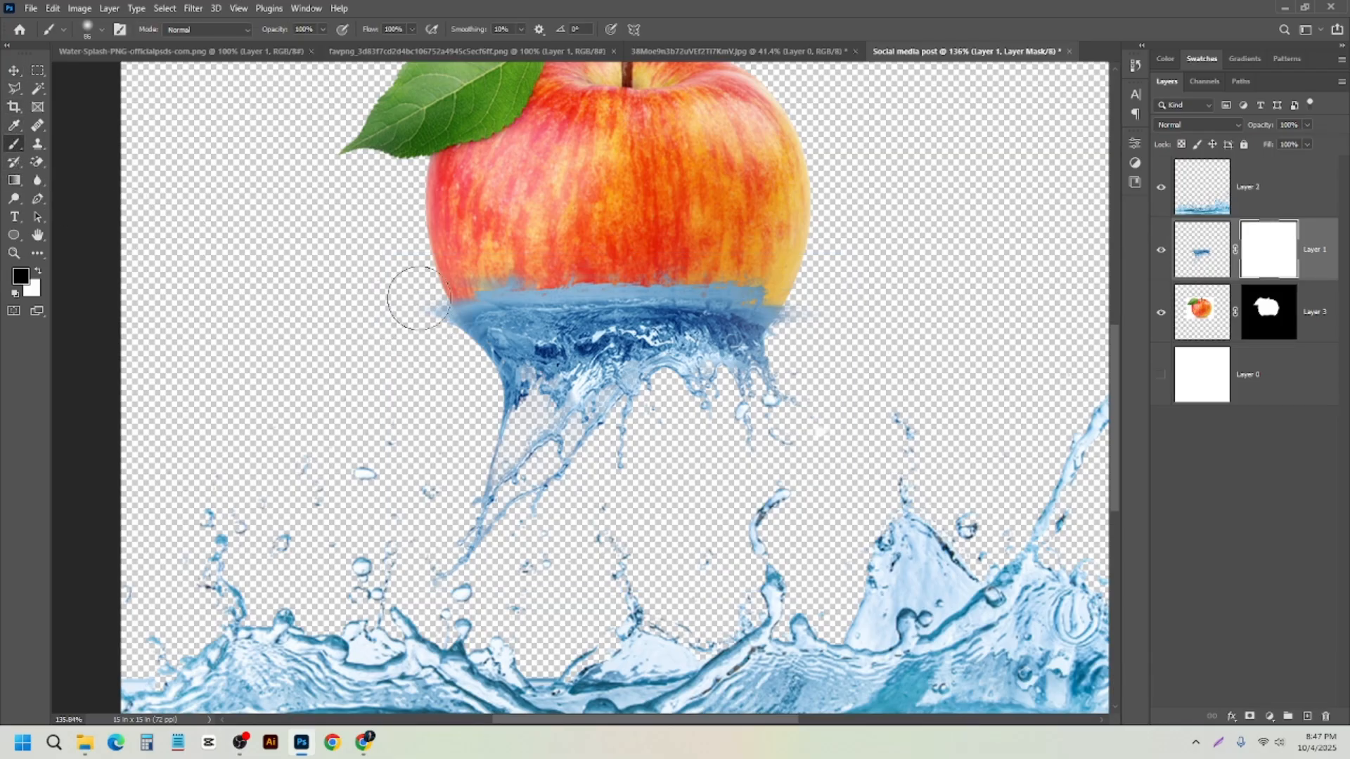
- Try to hide the splash's left tip beside the apple with a soft black stroke on the splash layer's mask
mouse_move(416, 298)
left_mouse_down()
mouse_move(412, 270)
mouse_move(467, 390)
left_mouse_up()
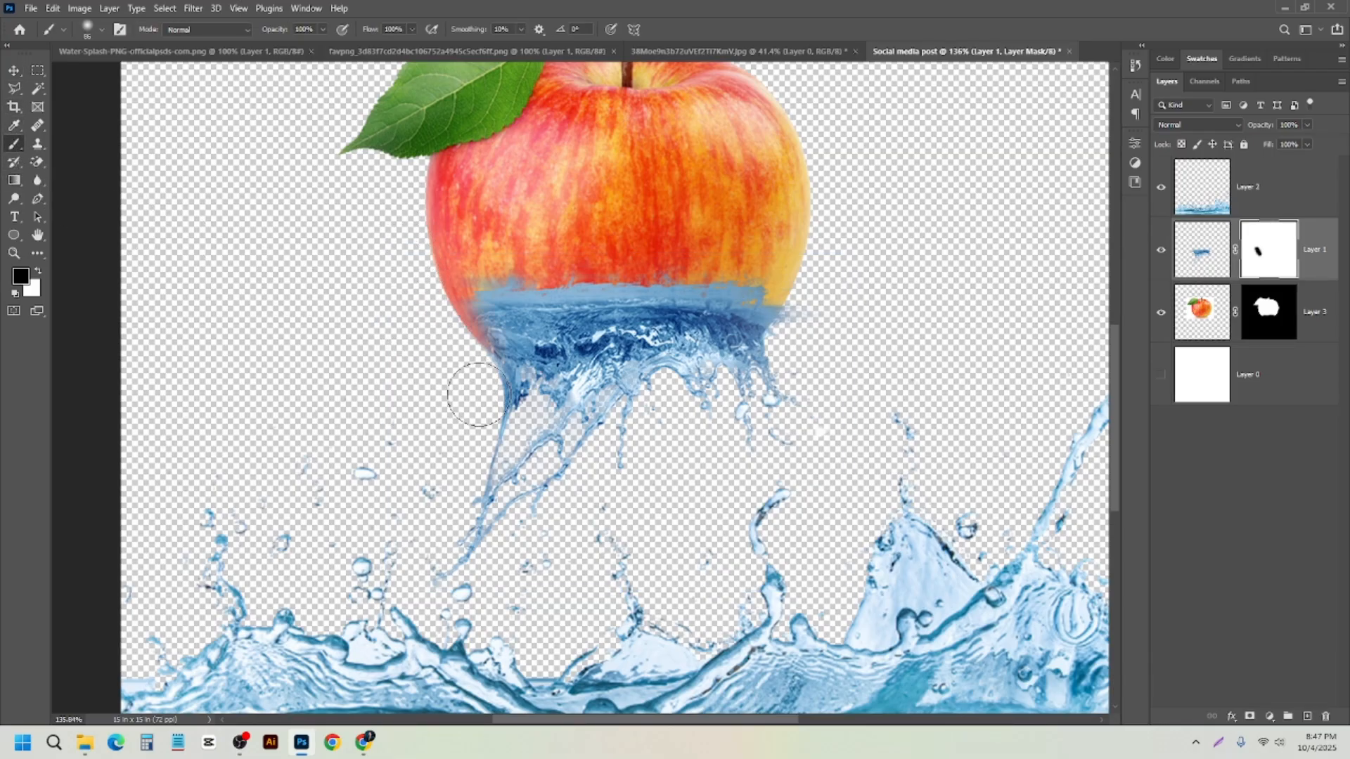
scroll(478, 395, "up", 5)
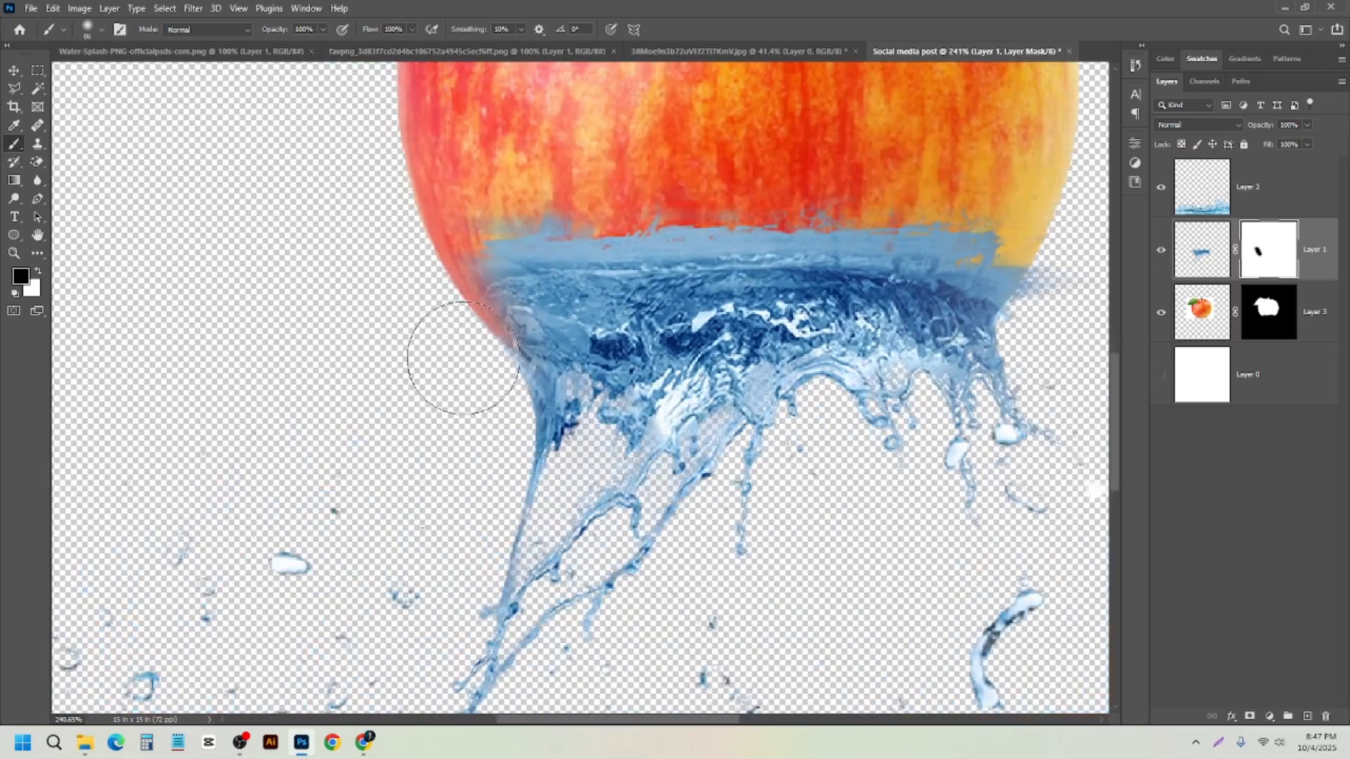
key("ctrl+z")
key("ctrl+z")
key("ctrl+z")
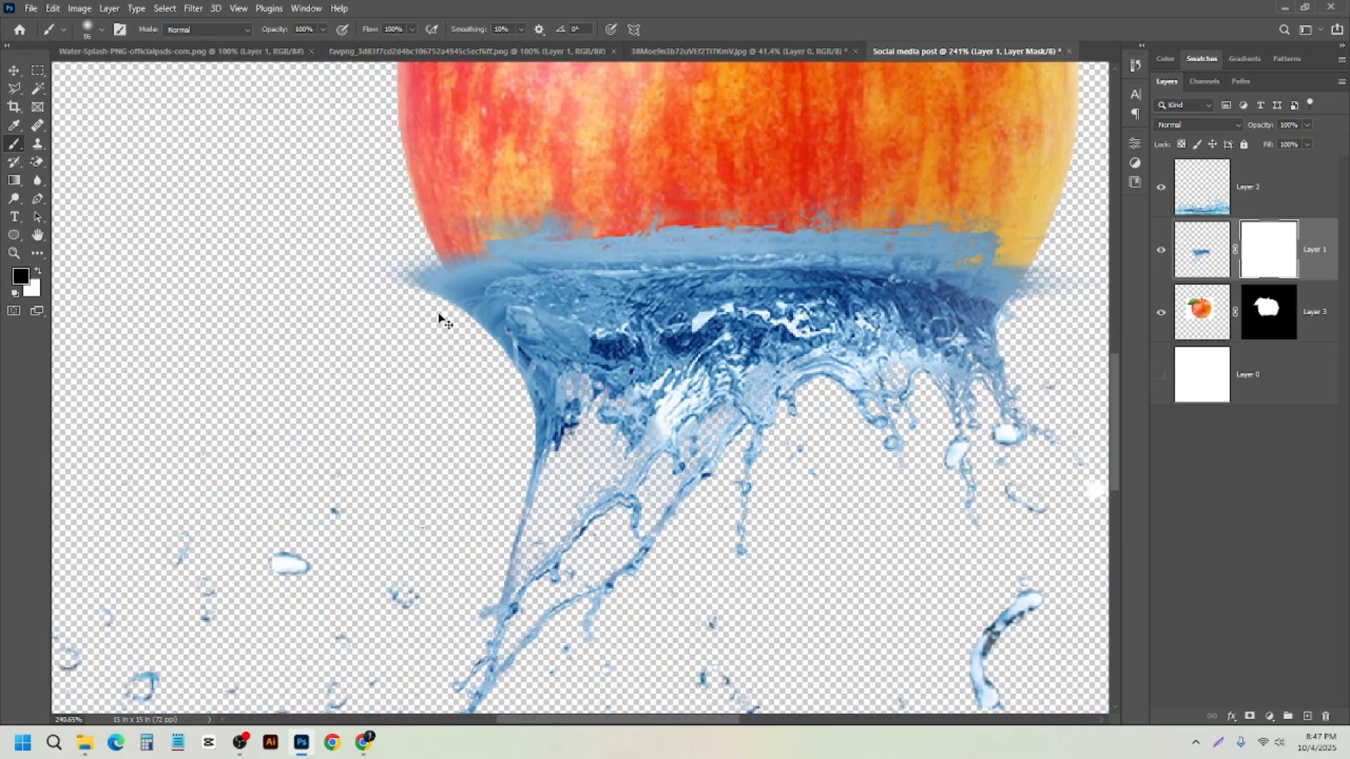
key("ctrl+shift+z")
- Increase the brush hardness for crisper edges and target the blue splash layer's mask again
right_click(464, 279)
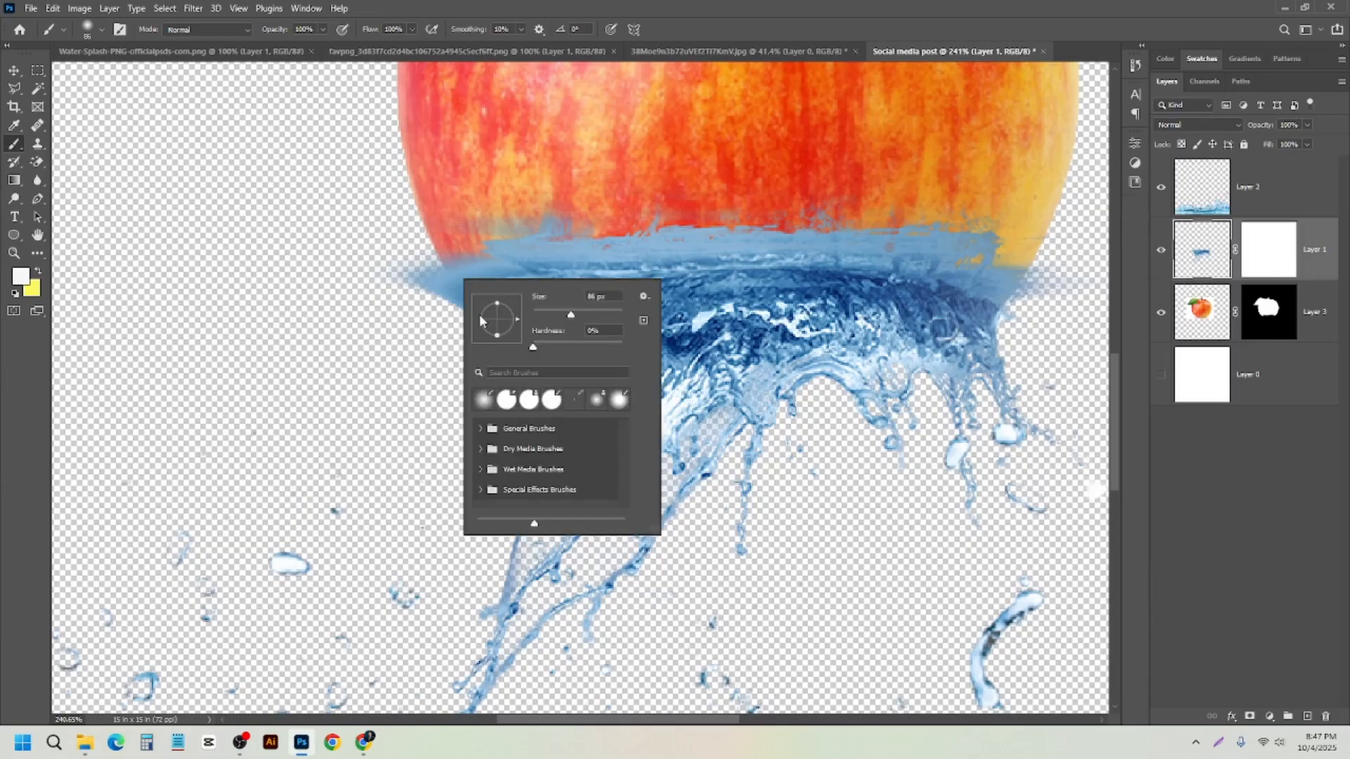
left_click_drag(534, 349, 583, 353)
key("Return")
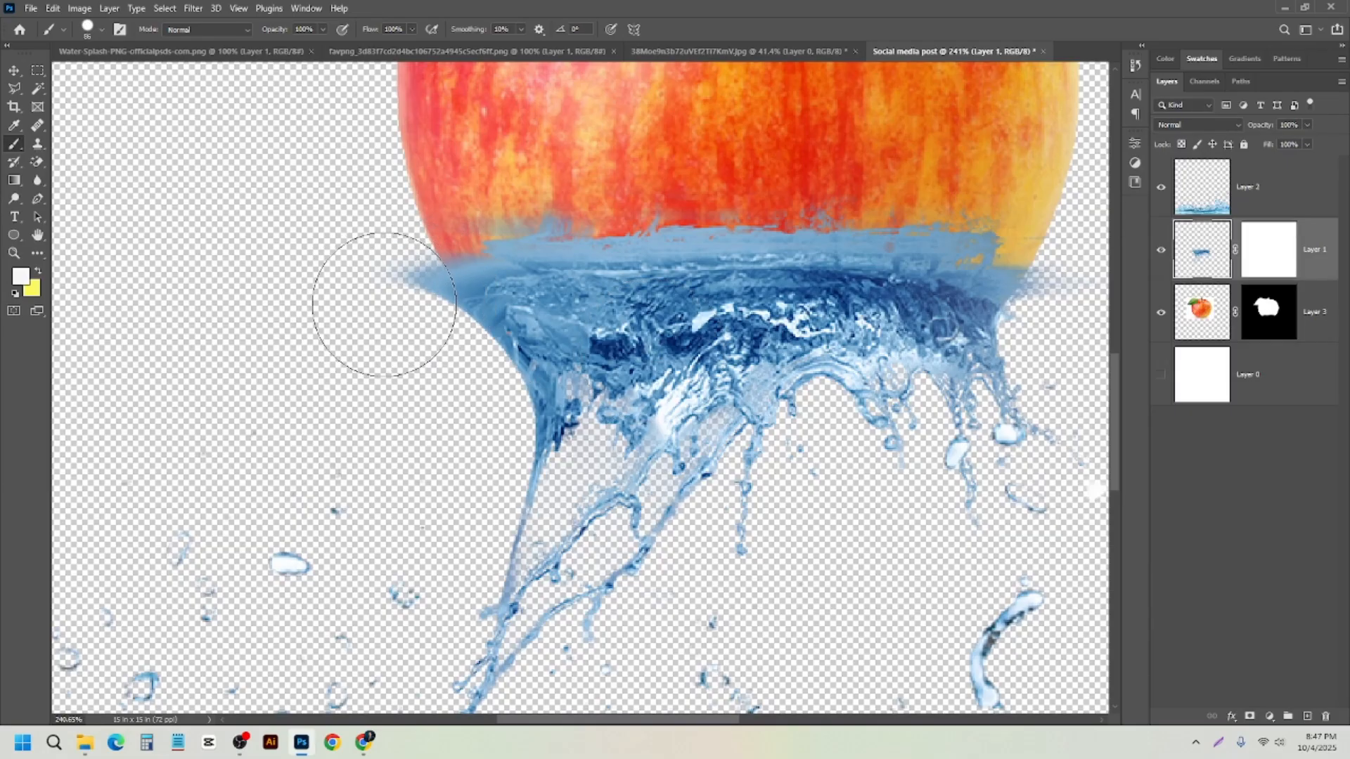
left_click(384, 304)
key("ctrl+z")
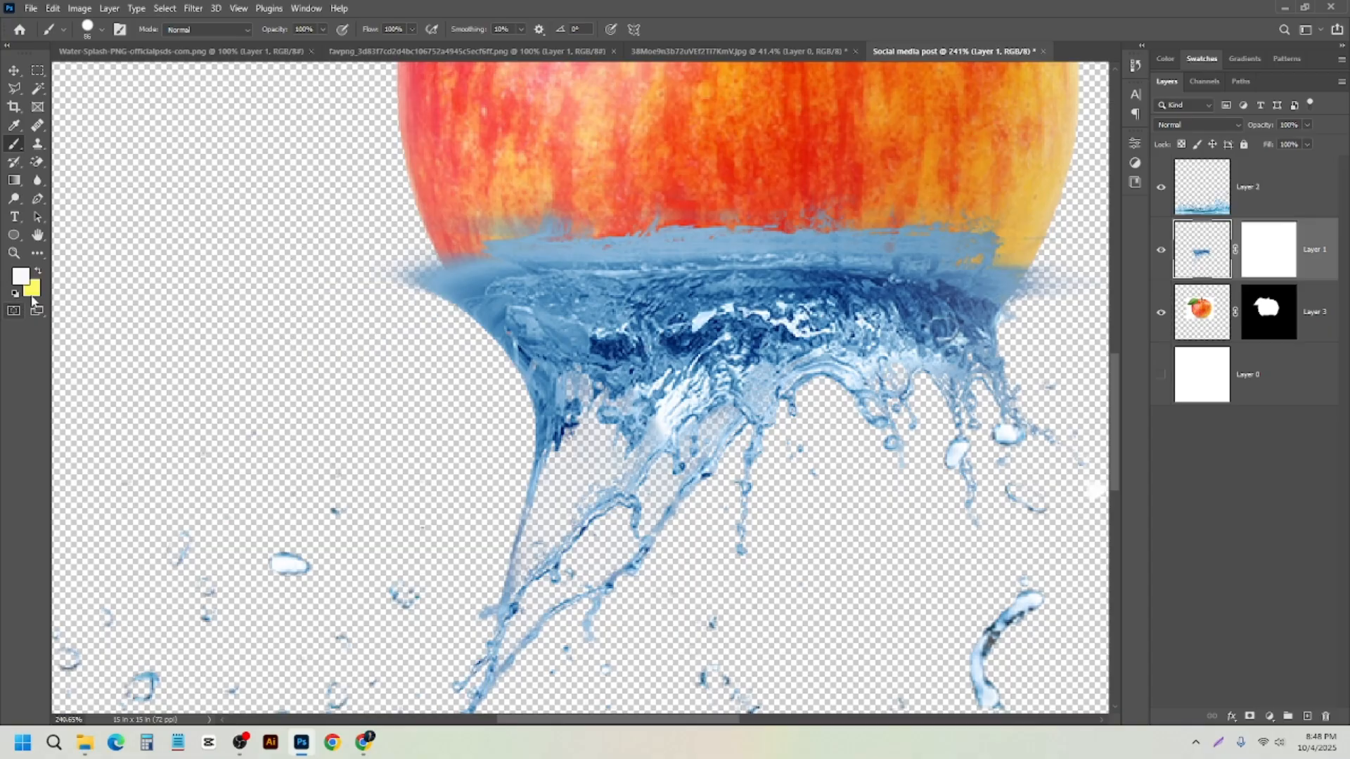
left_click(1271, 262)
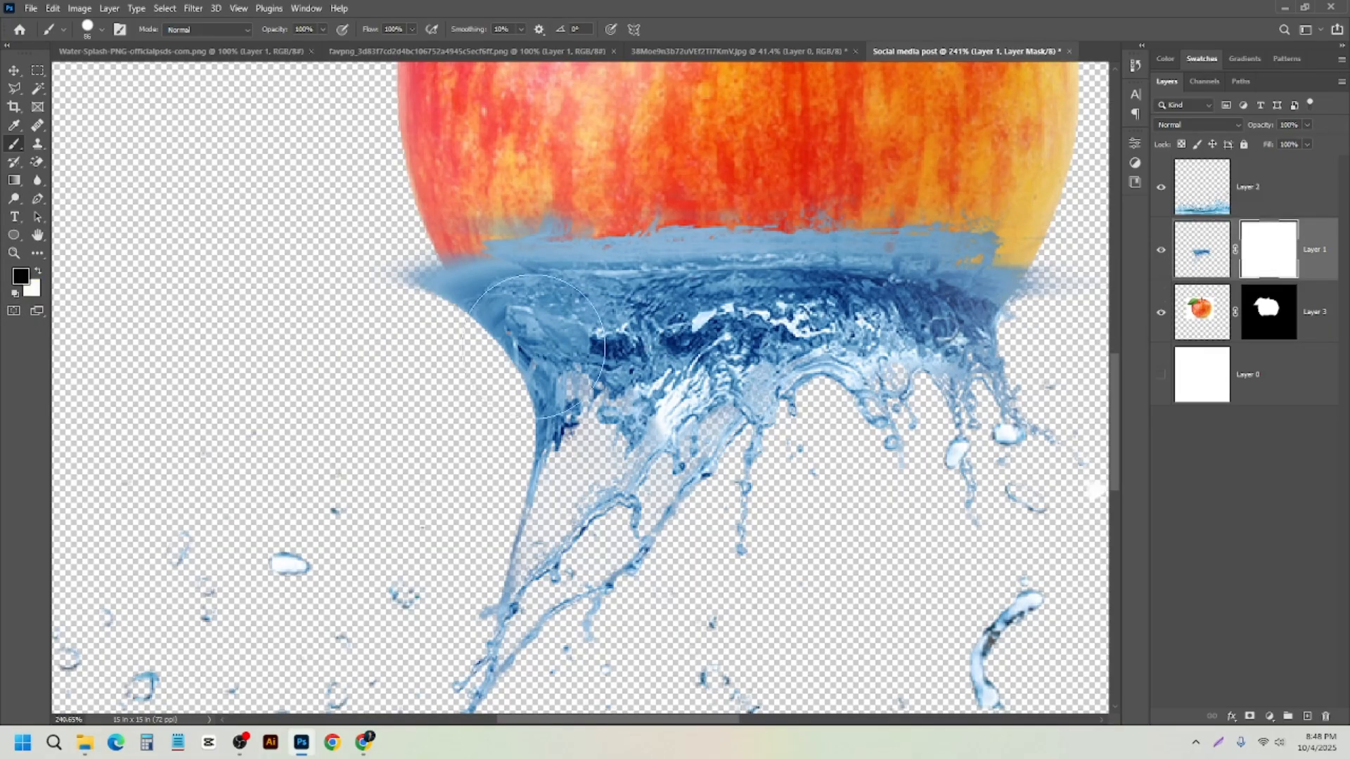
- Try to trim the splash's left tip along the apple's edge with the harder black brush on the splash mask
left_click(391, 297)
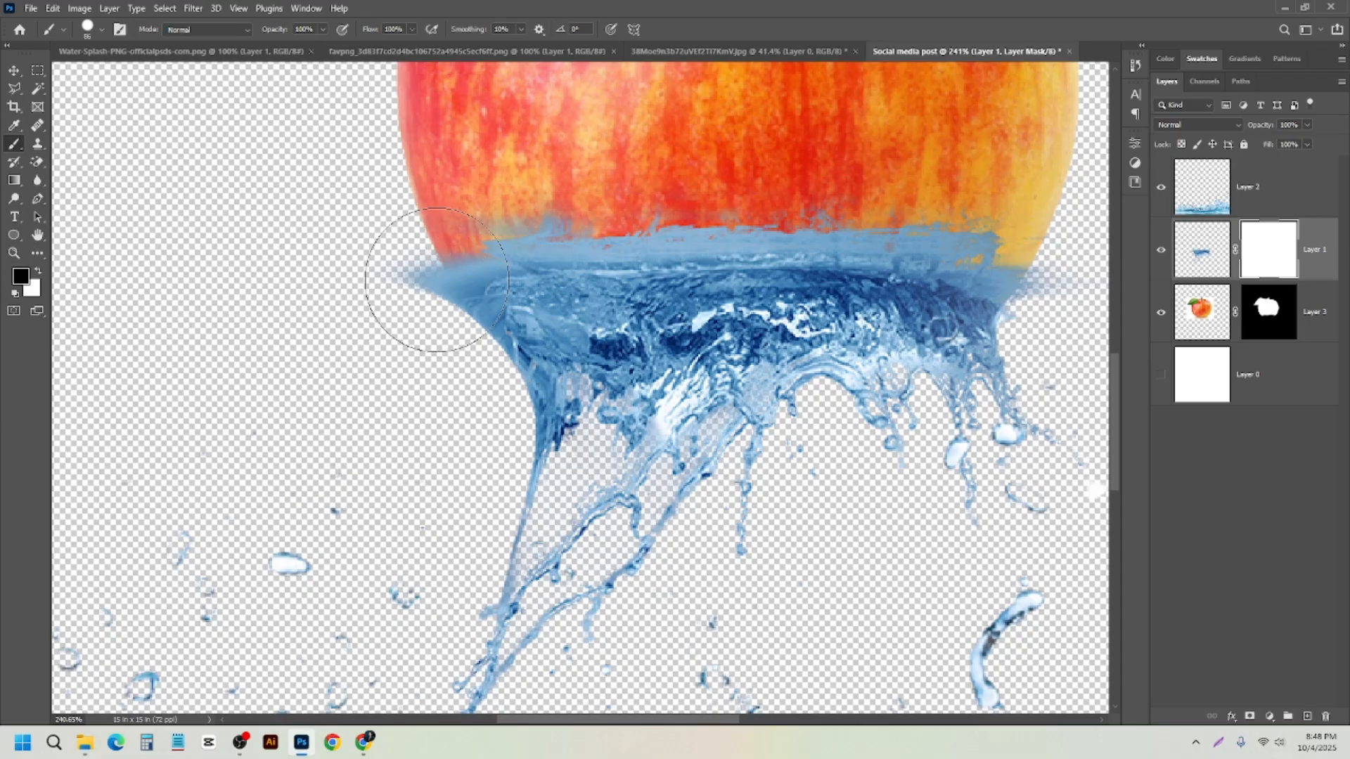
scroll(422, 278, "up", 4)
left_click_drag(366, 339, 371, 368)
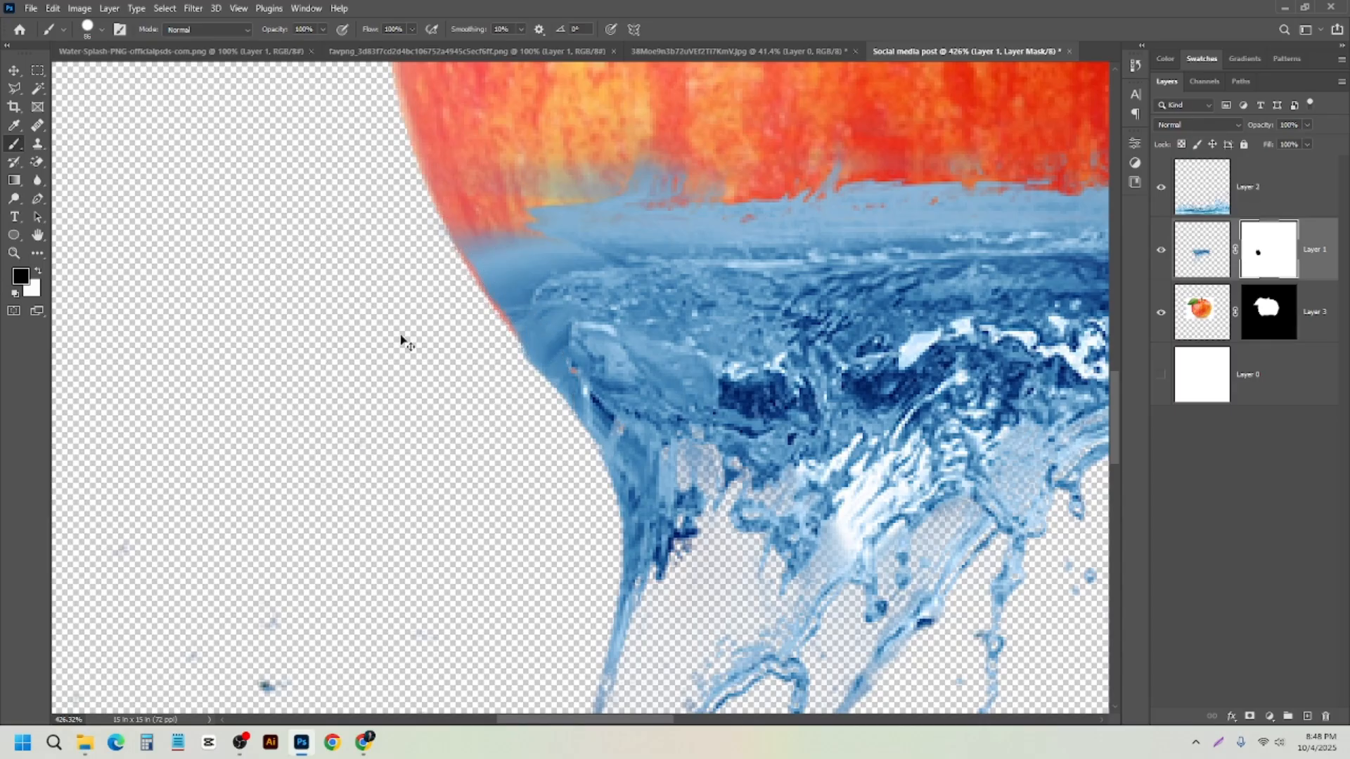
key("ctrl+z")
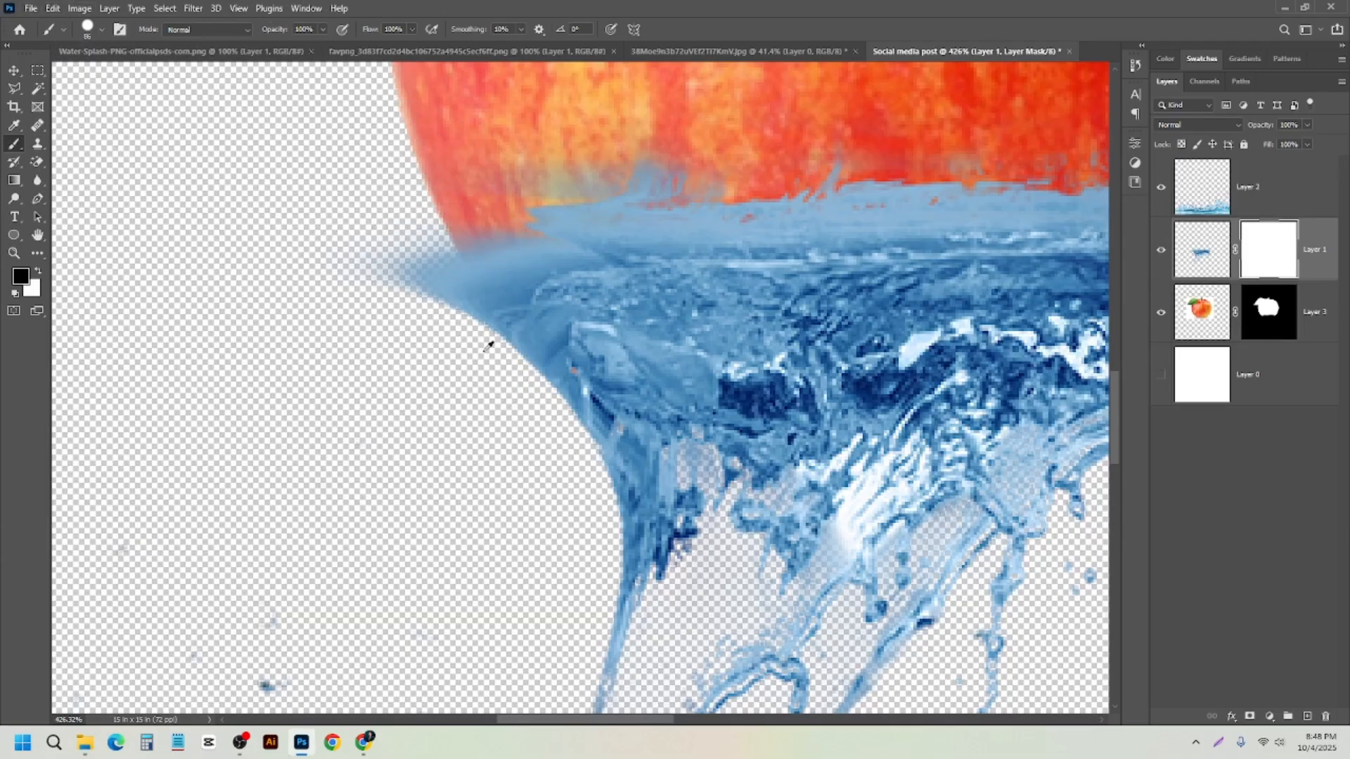
- Try another black stroke on the splash mask at closer zoom to match the splash's left edge to the apple's curve
scroll(429, 330, "down", 3)
scroll(436, 330, "up", 4)
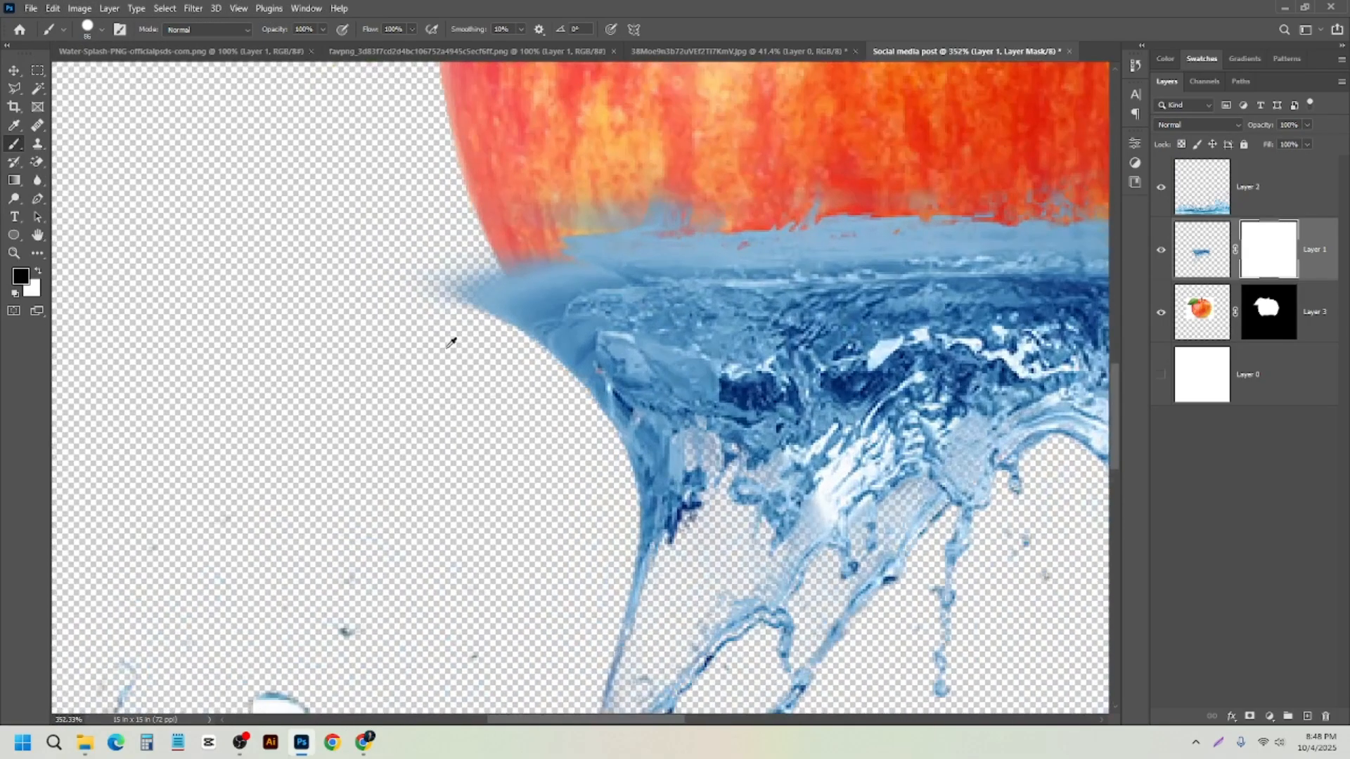
scroll(405, 314, "down", 4)
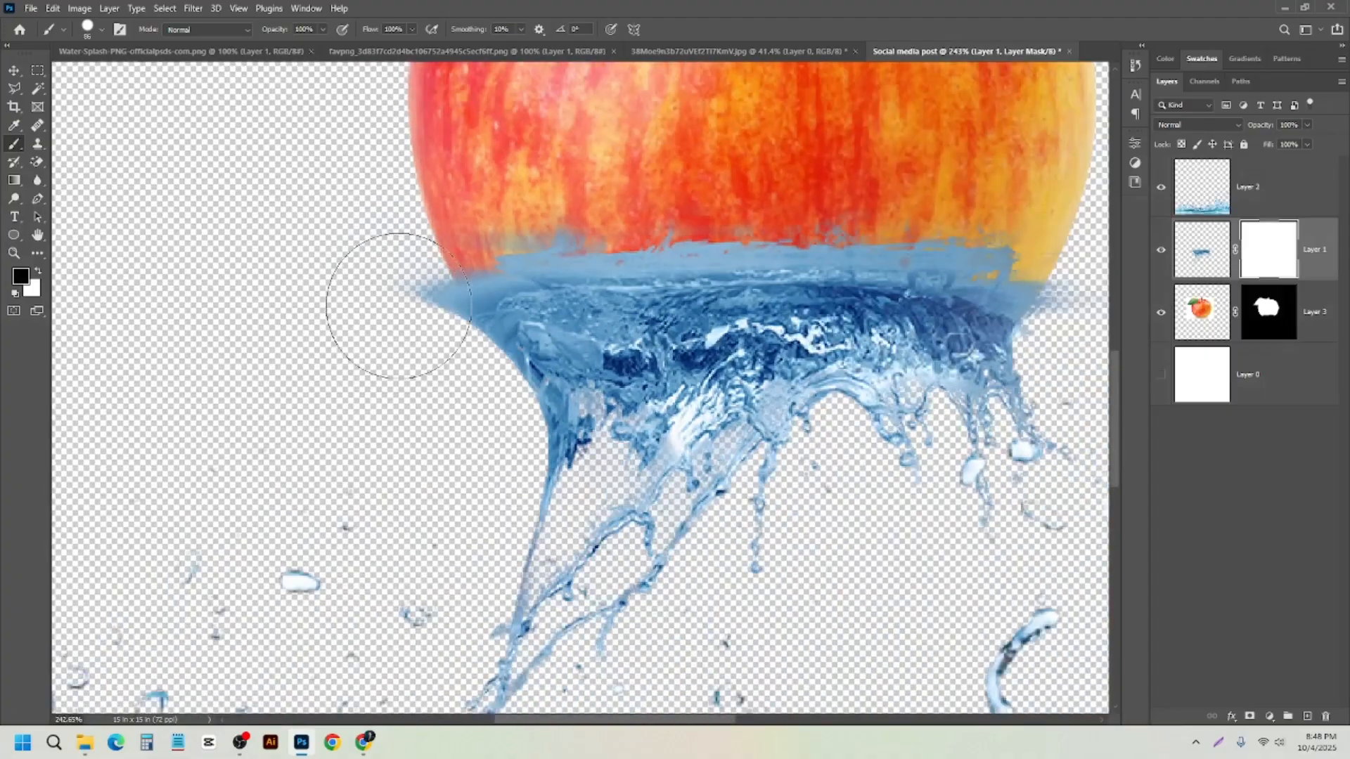
scroll(421, 303, "up", 3)
scroll(415, 288, "up", 3)
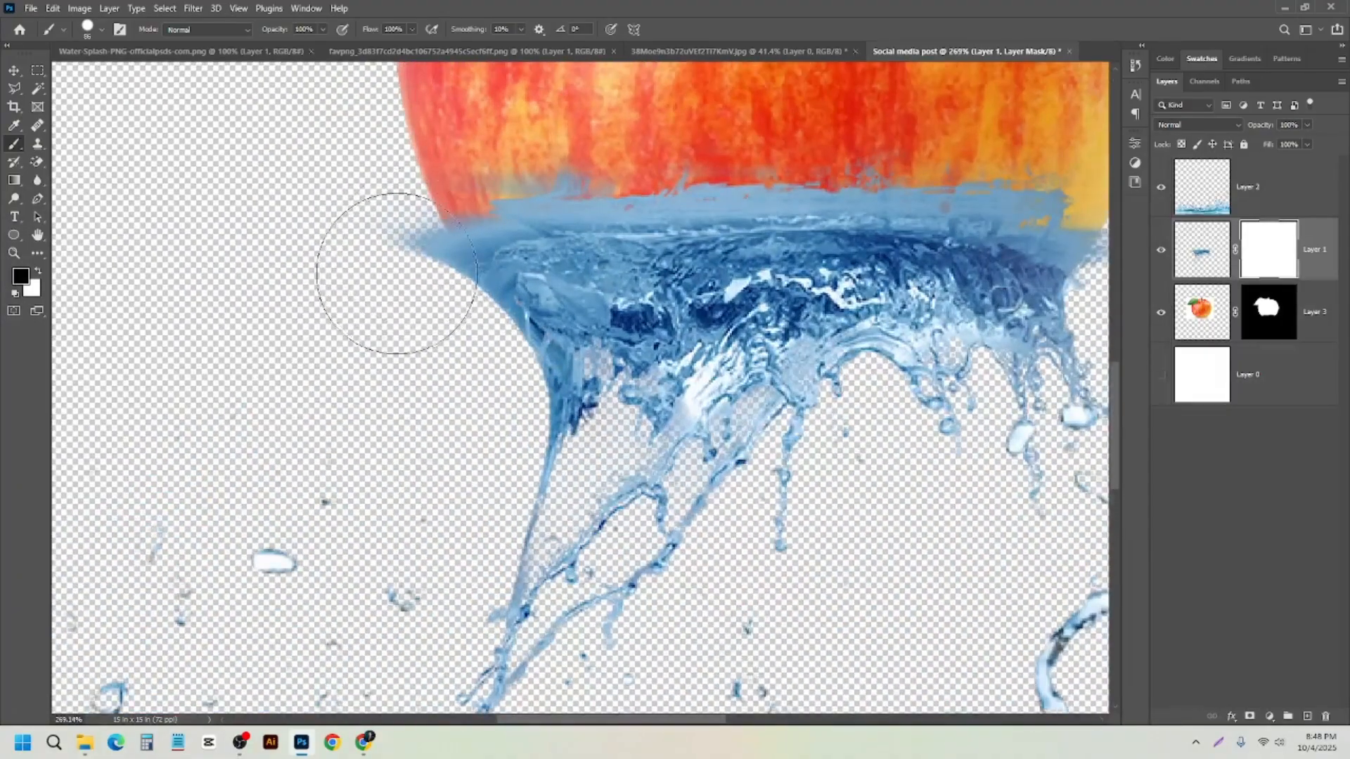
mouse_move(379, 352)
left_mouse_down()
mouse_move(377, 341)
mouse_move(400, 372)
left_mouse_up()
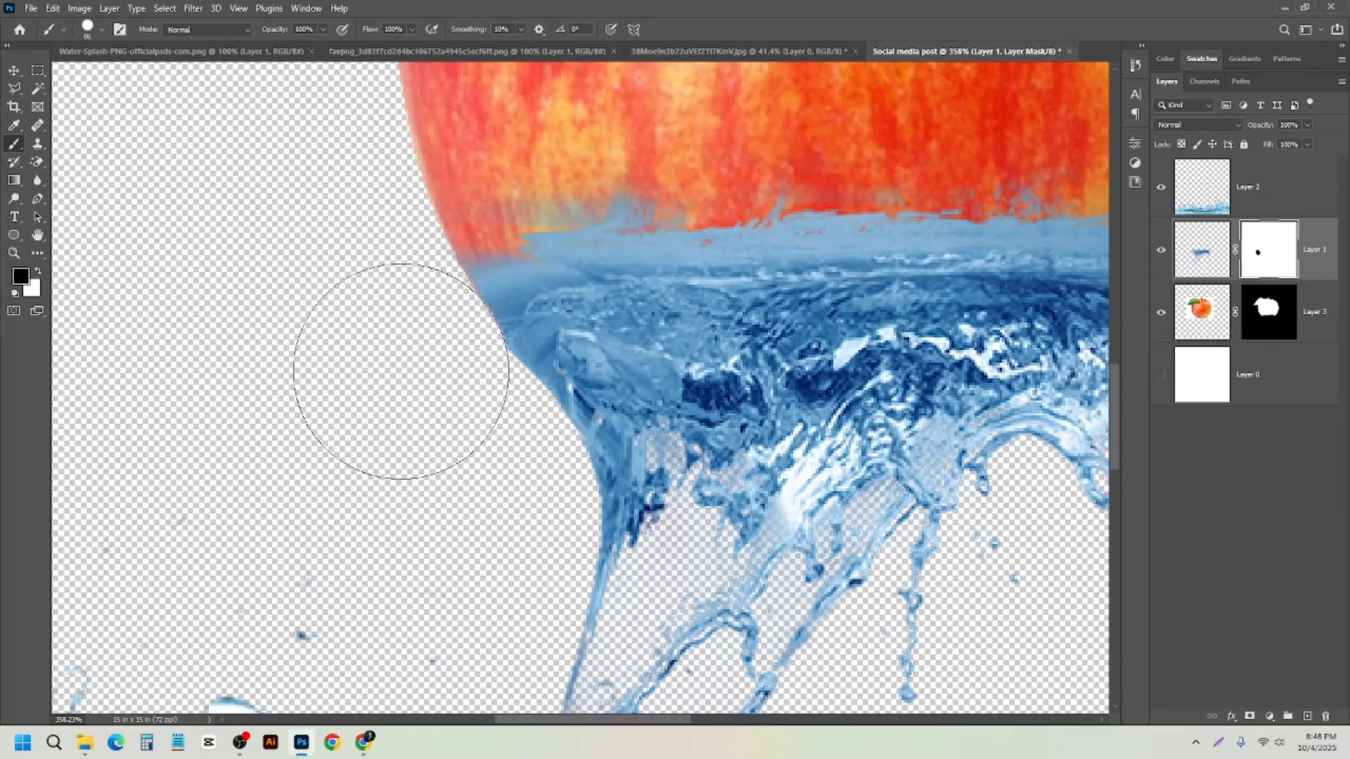
scroll(401, 371, "up", 3)
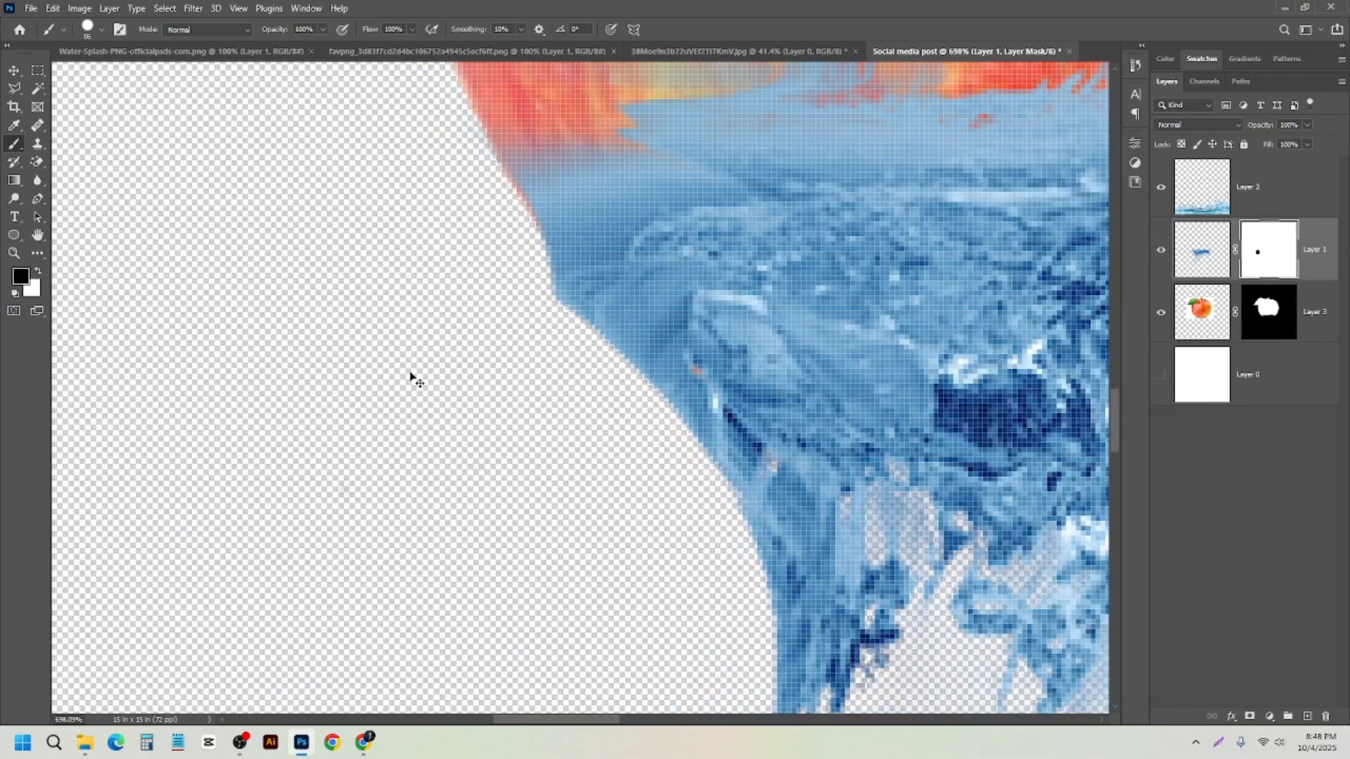
key("ctrl+z")
key("ctrl+z")
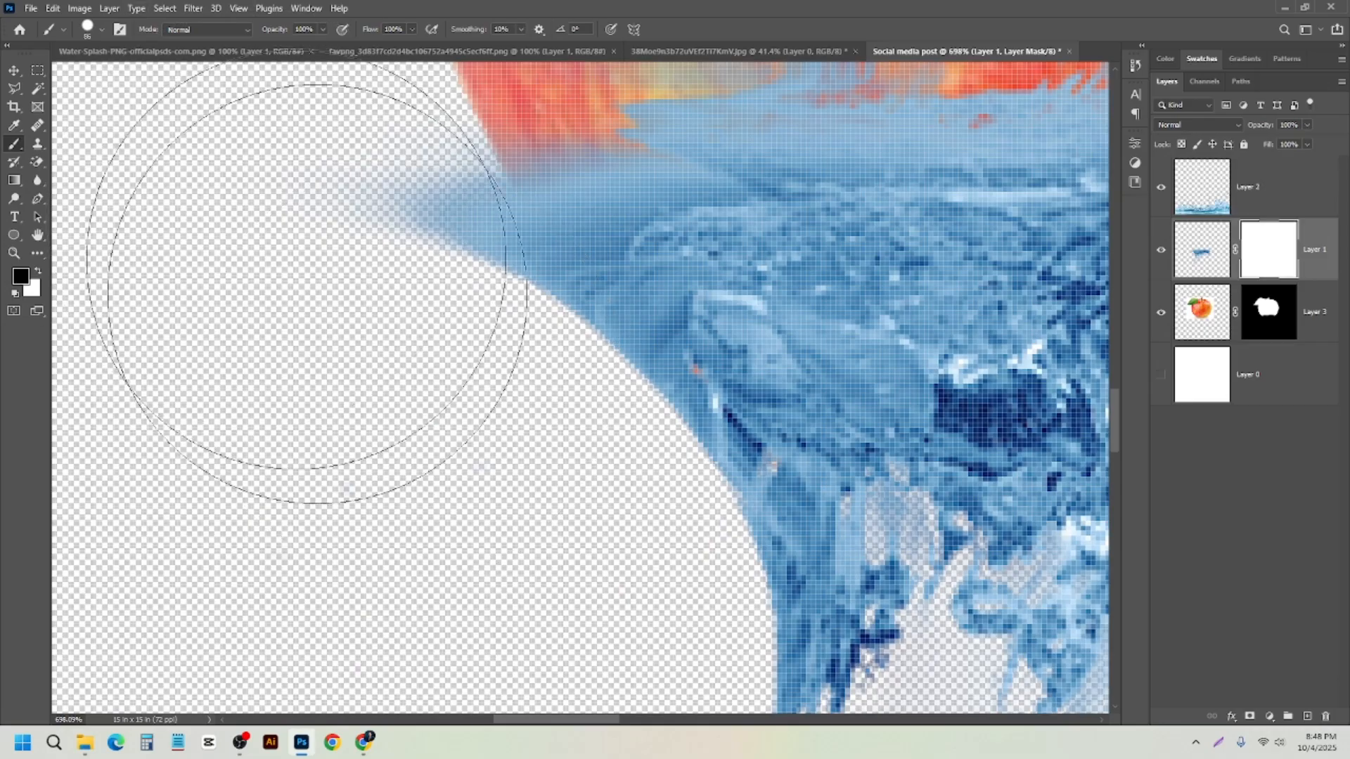
- Try to remove the splash's left tip with a single black dab on its mask, just outside the apple
scroll(307, 285, "down", 5)
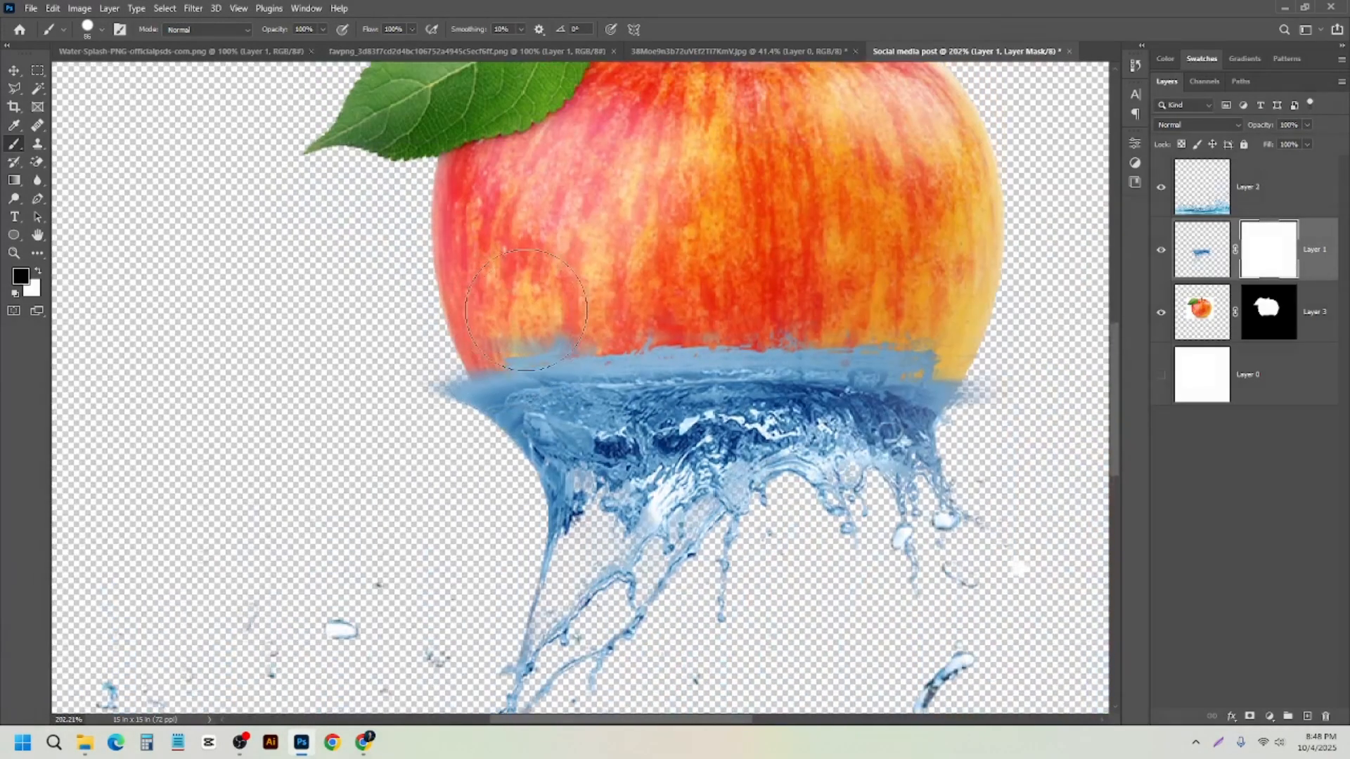
scroll(526, 310, "down", 3)
scroll(437, 322, "up", 4)
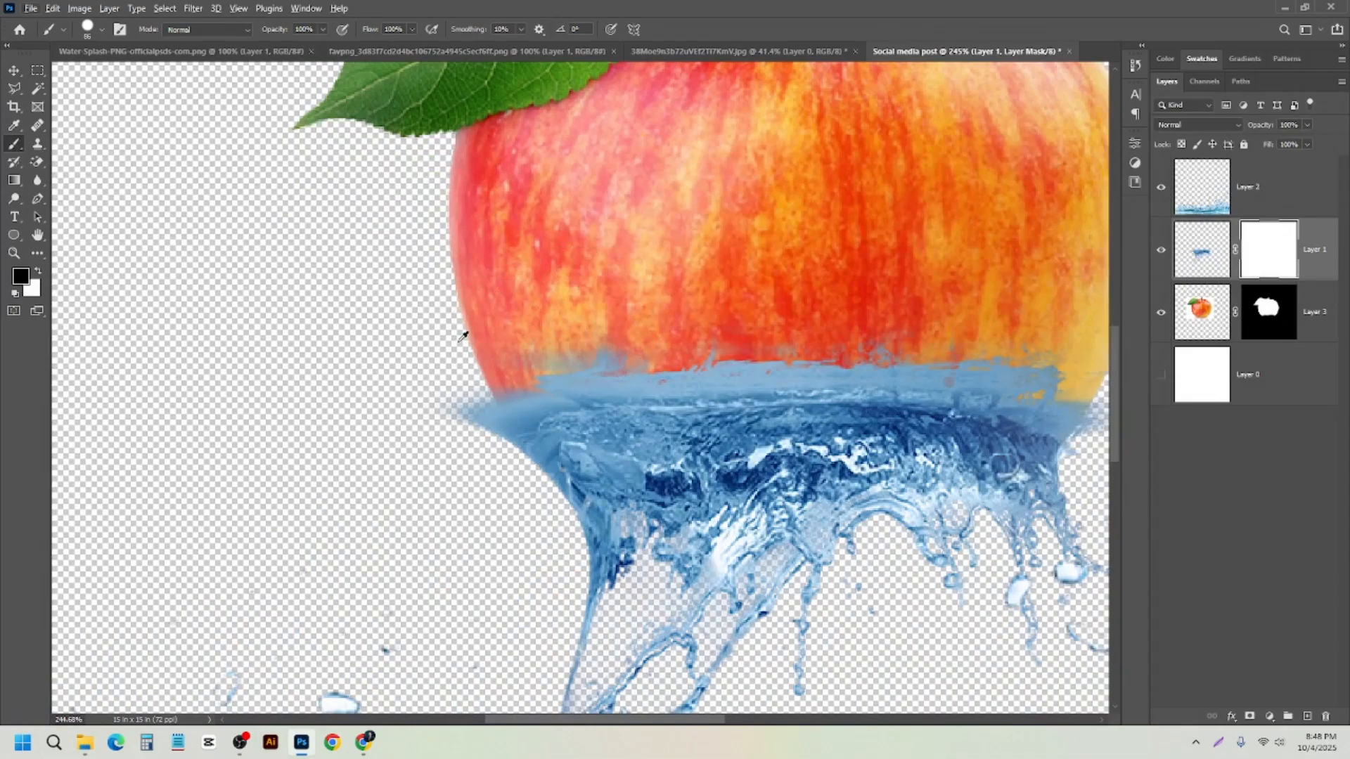
scroll(457, 341, "down", 4)
scroll(516, 385, "up", 2)
left_click(423, 416)
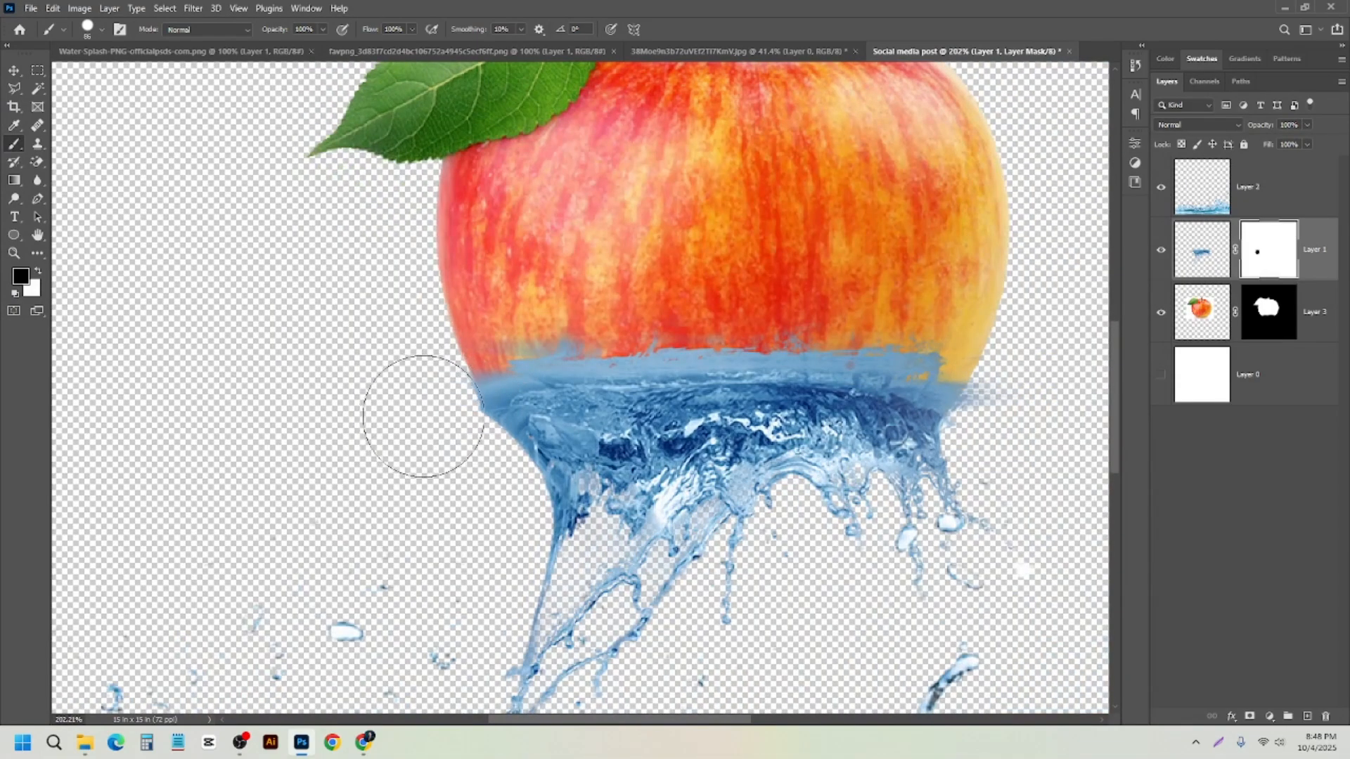
key("ctrl+z")
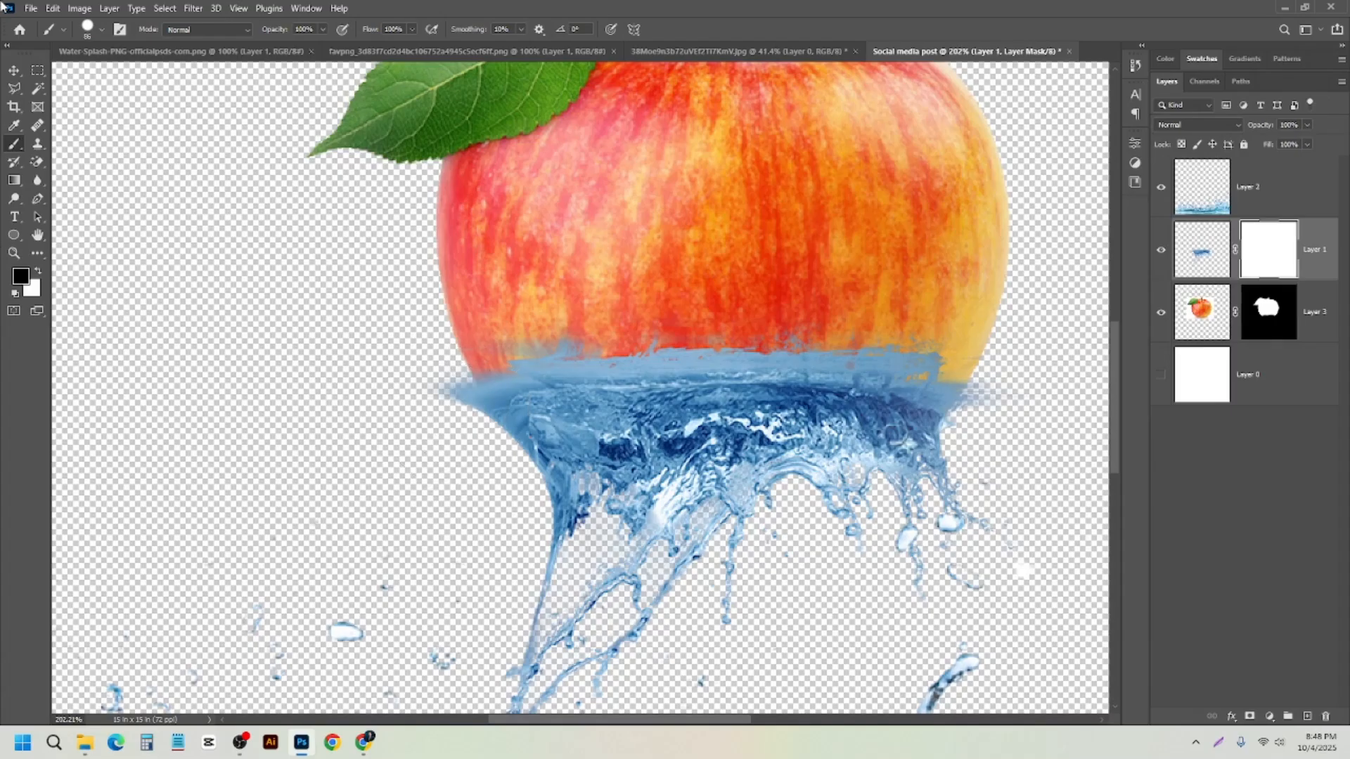
- Load the apple layer's mask as a selection around the apple's outline
scroll(358, 295, "down", 2)
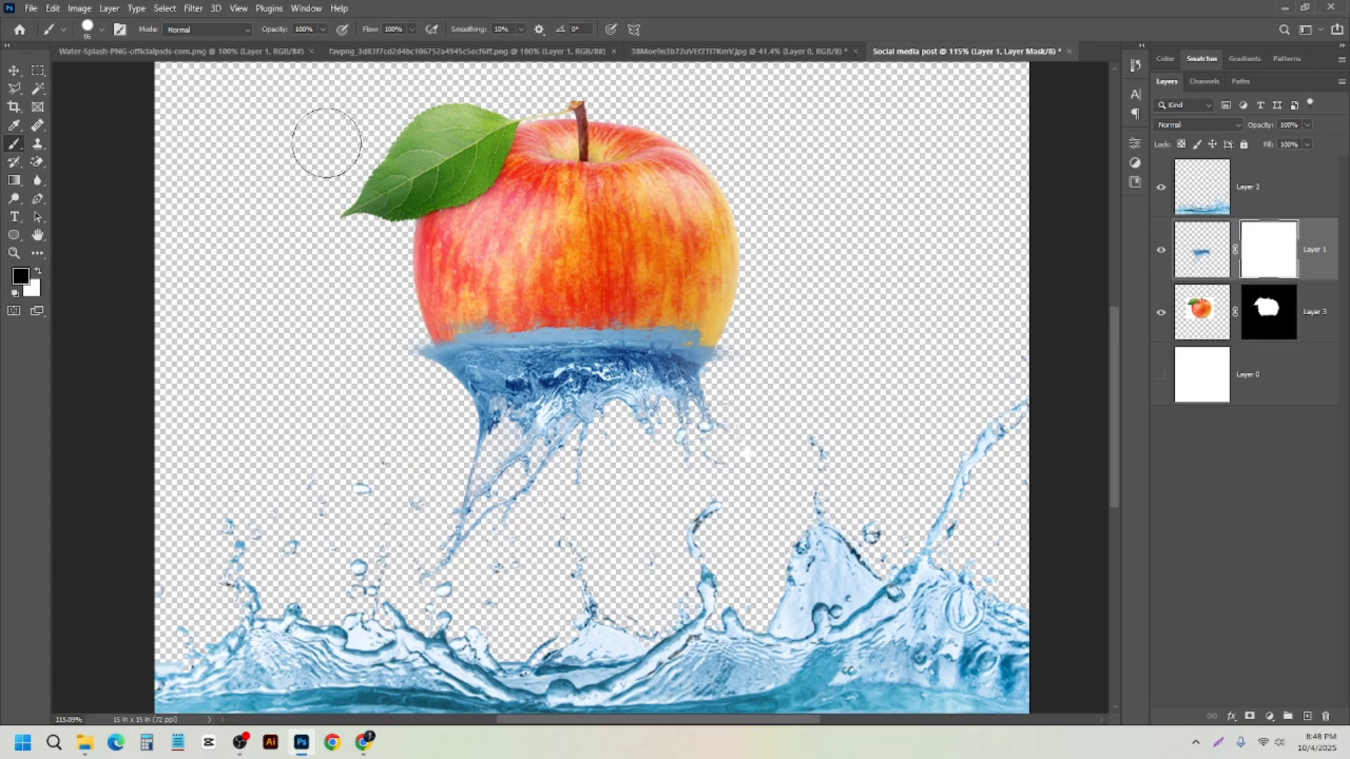
left_click(1272, 308)
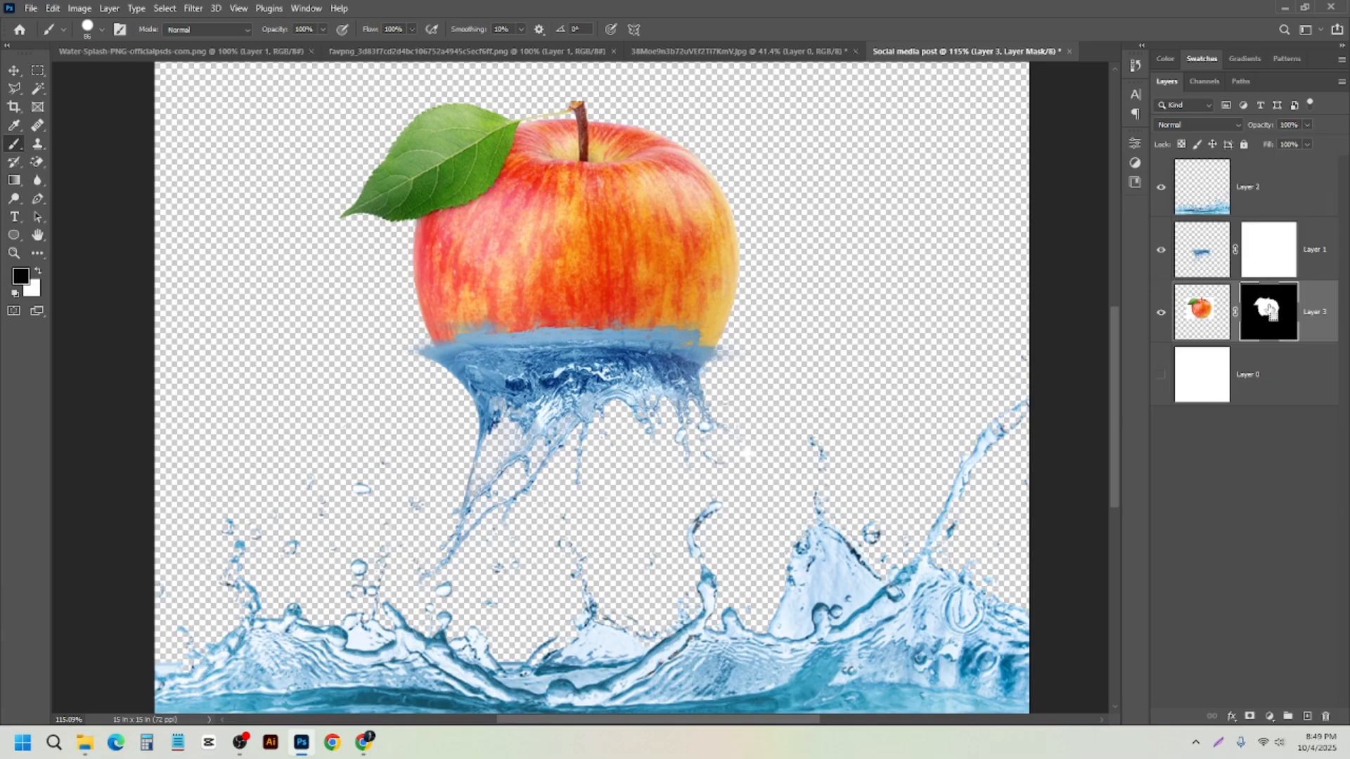
left_click(1271, 310, "ctrl")
scroll(488, 301, "up", 1)
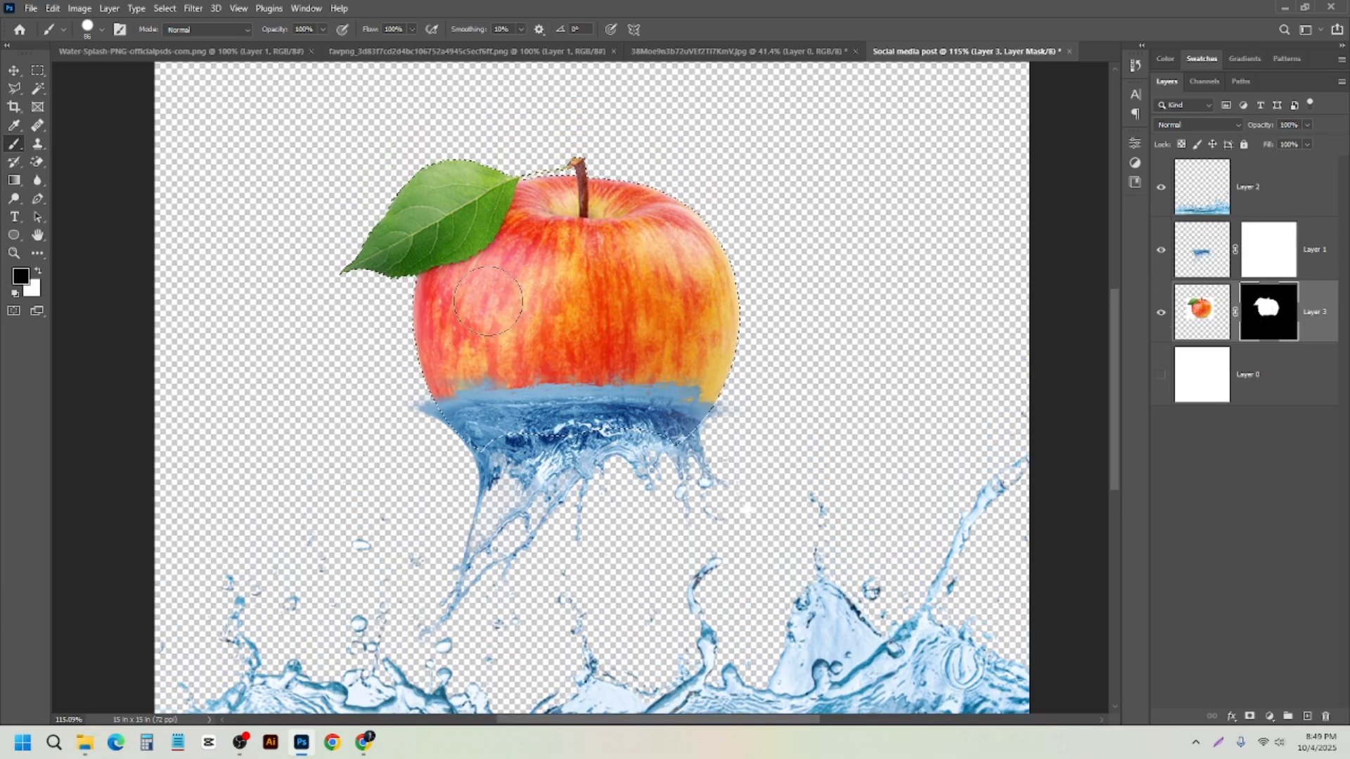
scroll(488, 301, "up", 1)
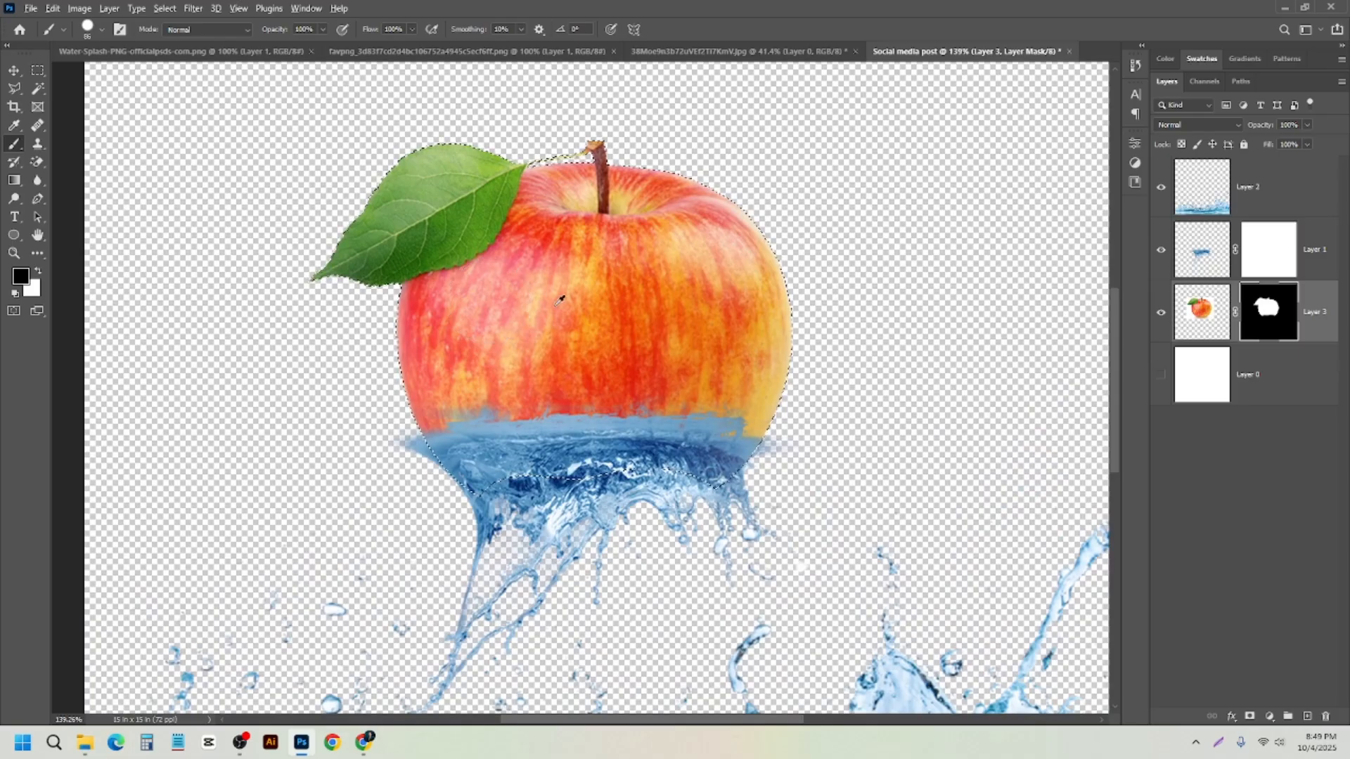
scroll(561, 301, "down", 2)
scroll(509, 408, "up", 4)
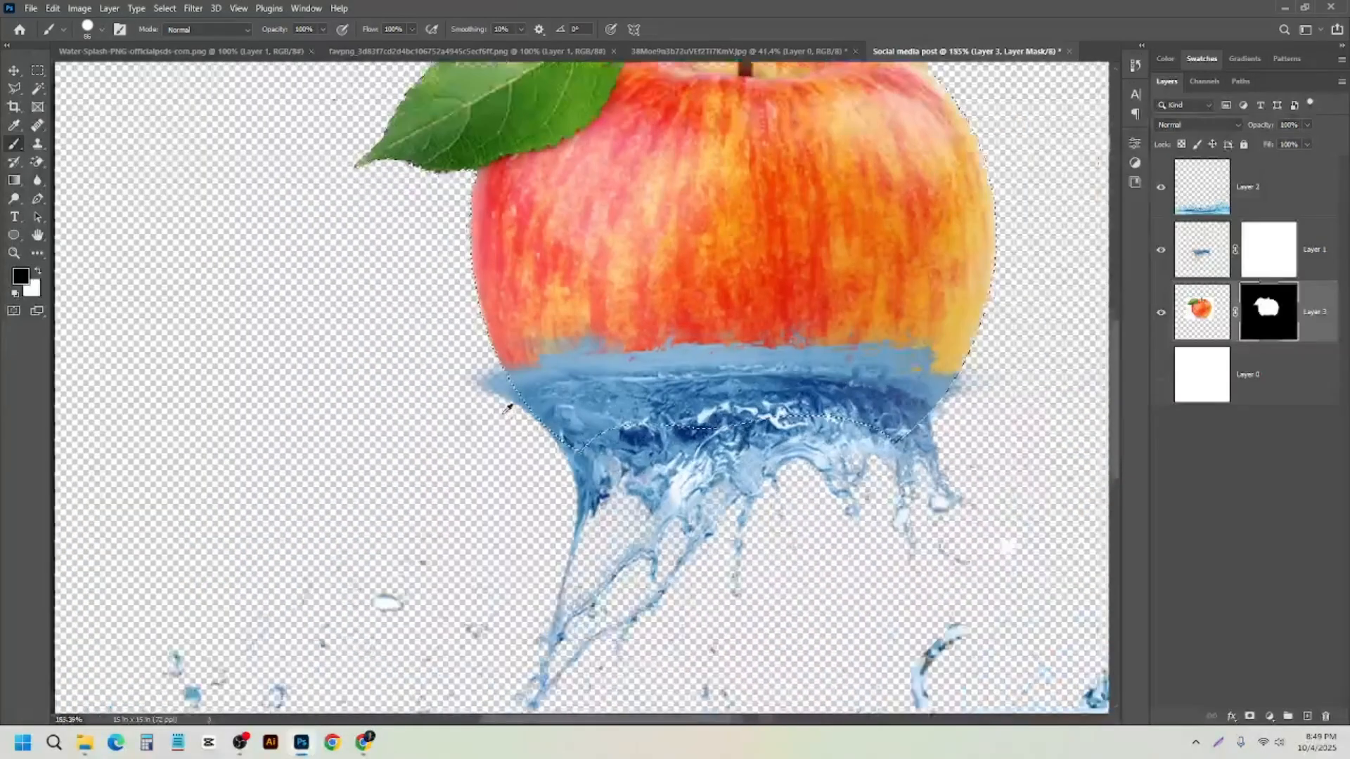
scroll(509, 408, "up", 3)
- Try painting black on the splash layer's mask inside the apple-shaped selection
left_click(1269, 250)
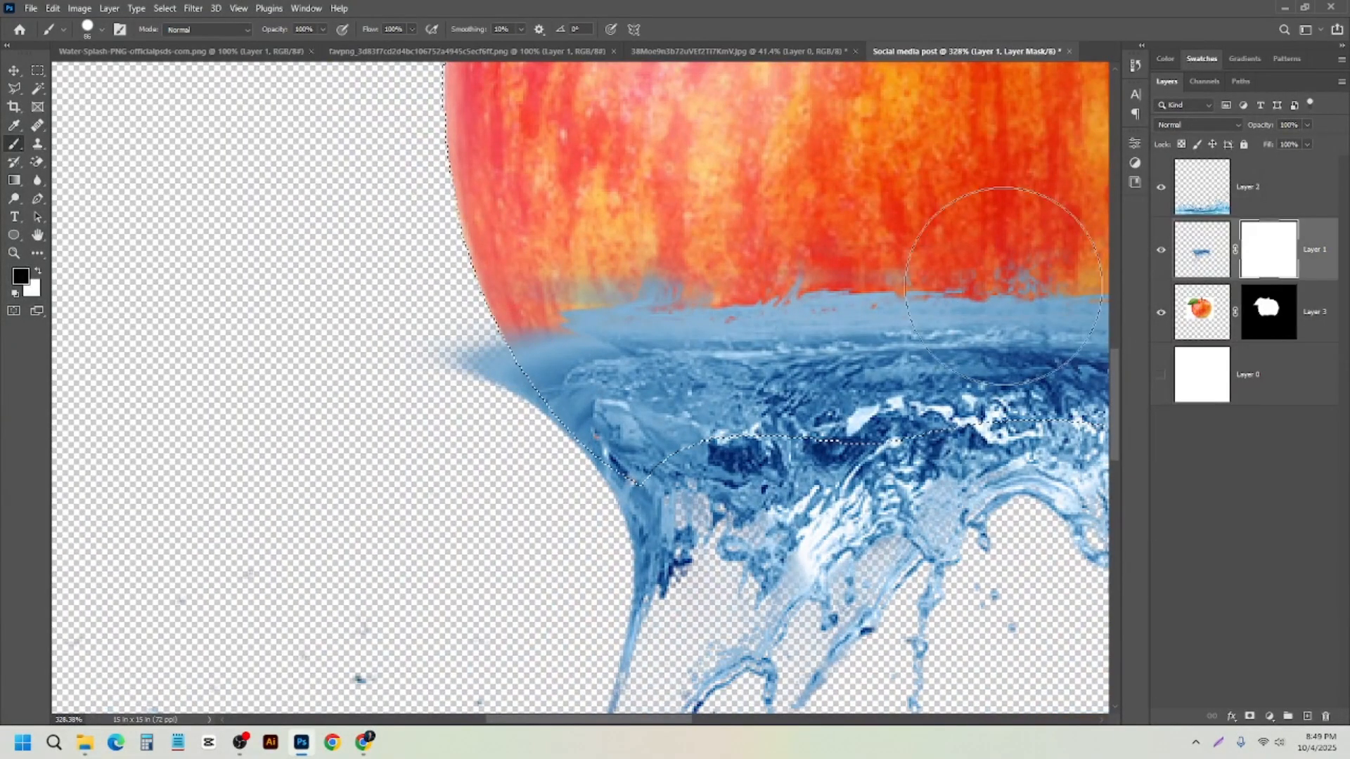
left_click(661, 326)
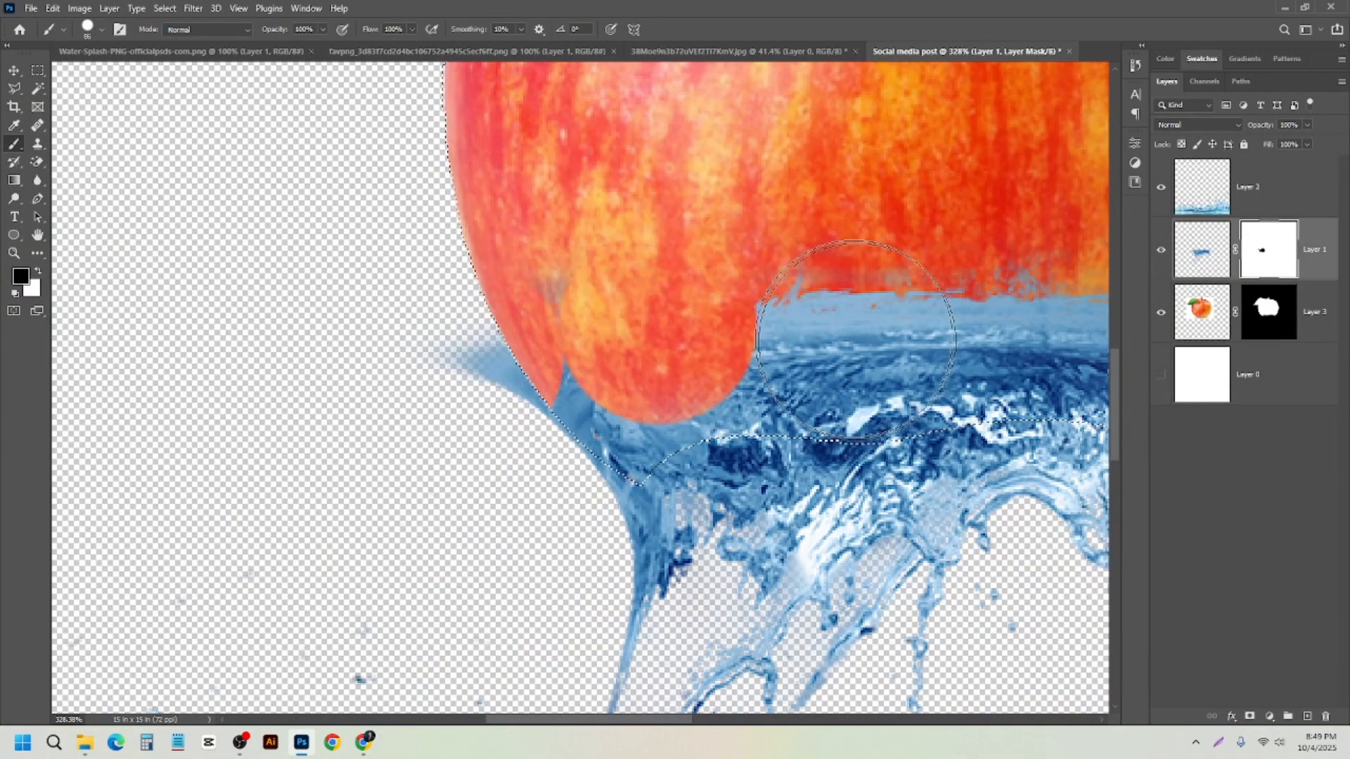
key("ctrl+z")
key("ctrl+z")
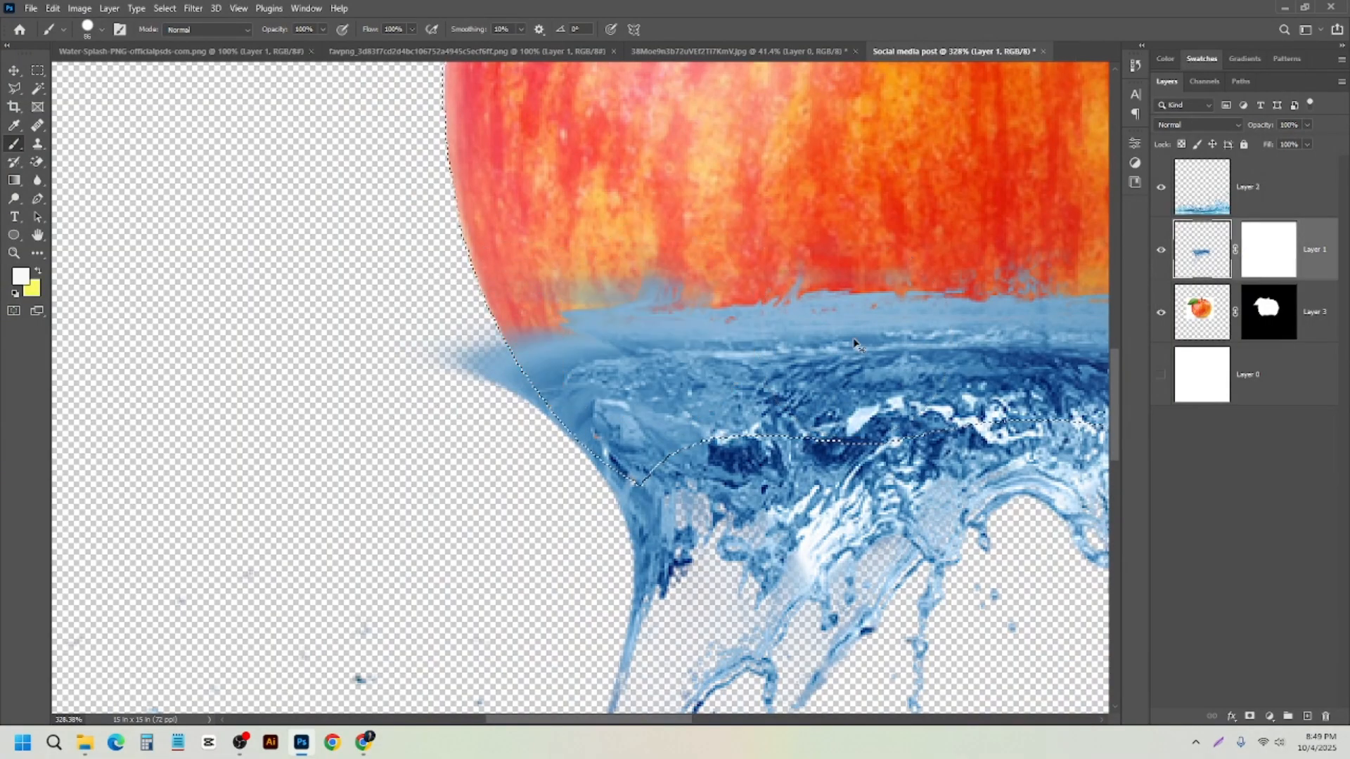
scroll(657, 325, "down", 2)
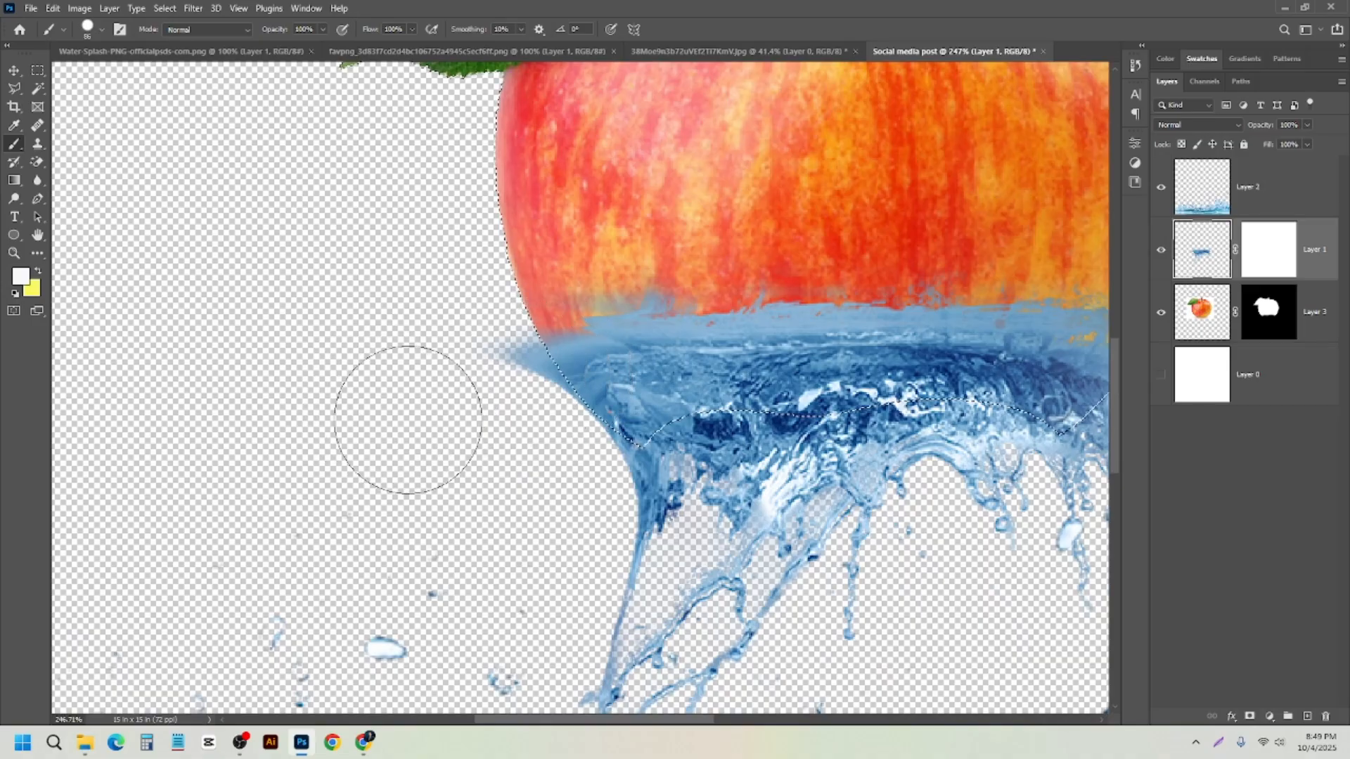
scroll(486, 379, "down", 3)
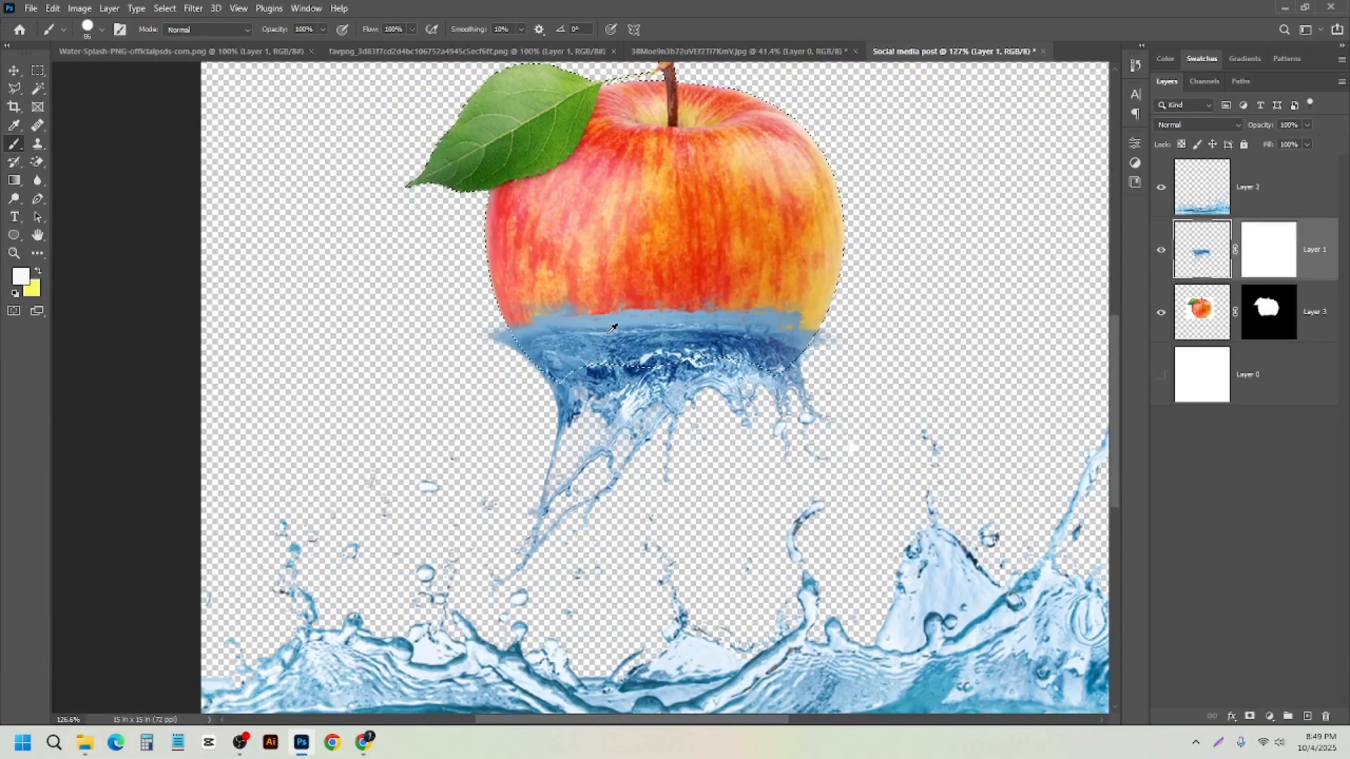
scroll(612, 328, "down", 1)
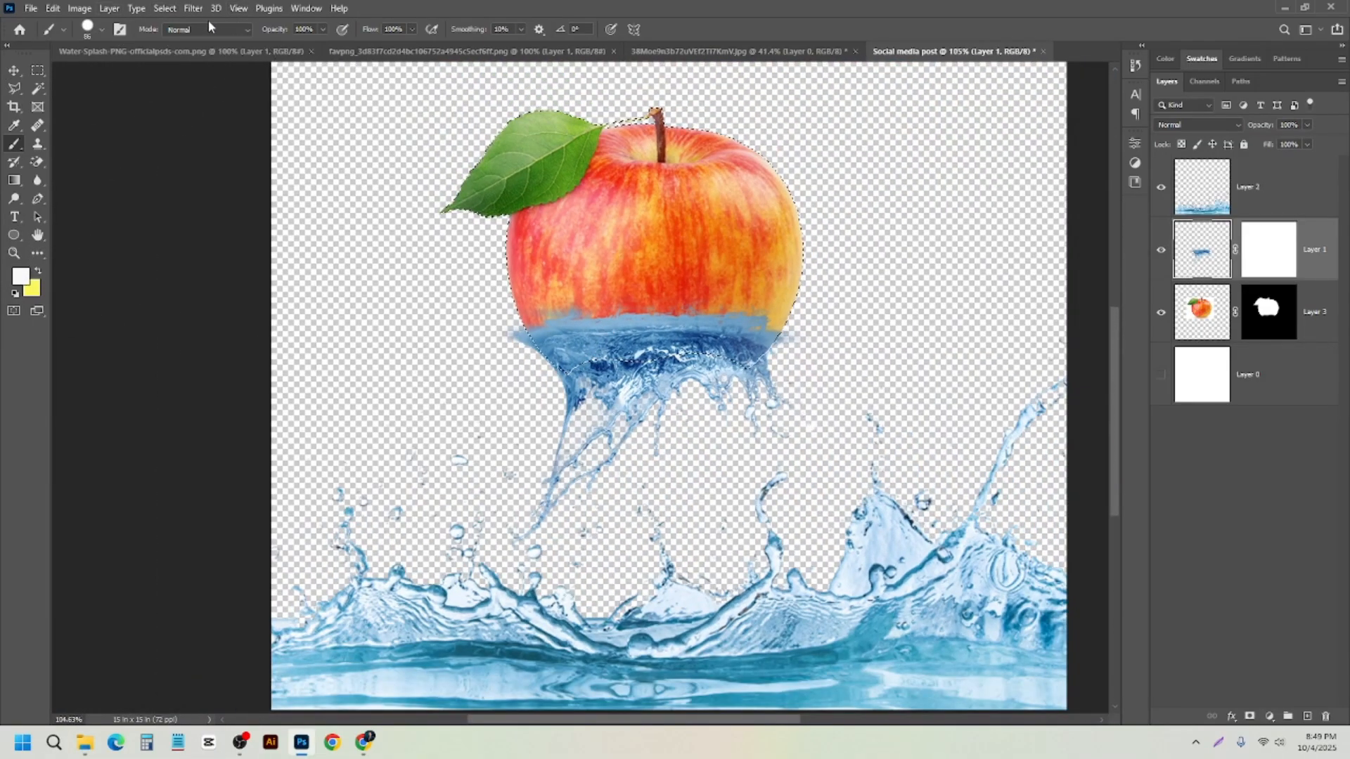
- Invert the apple-shaped selection and paint black on the splash layer's mask over the splash's left tip outside the apple
left_click(164, 7)
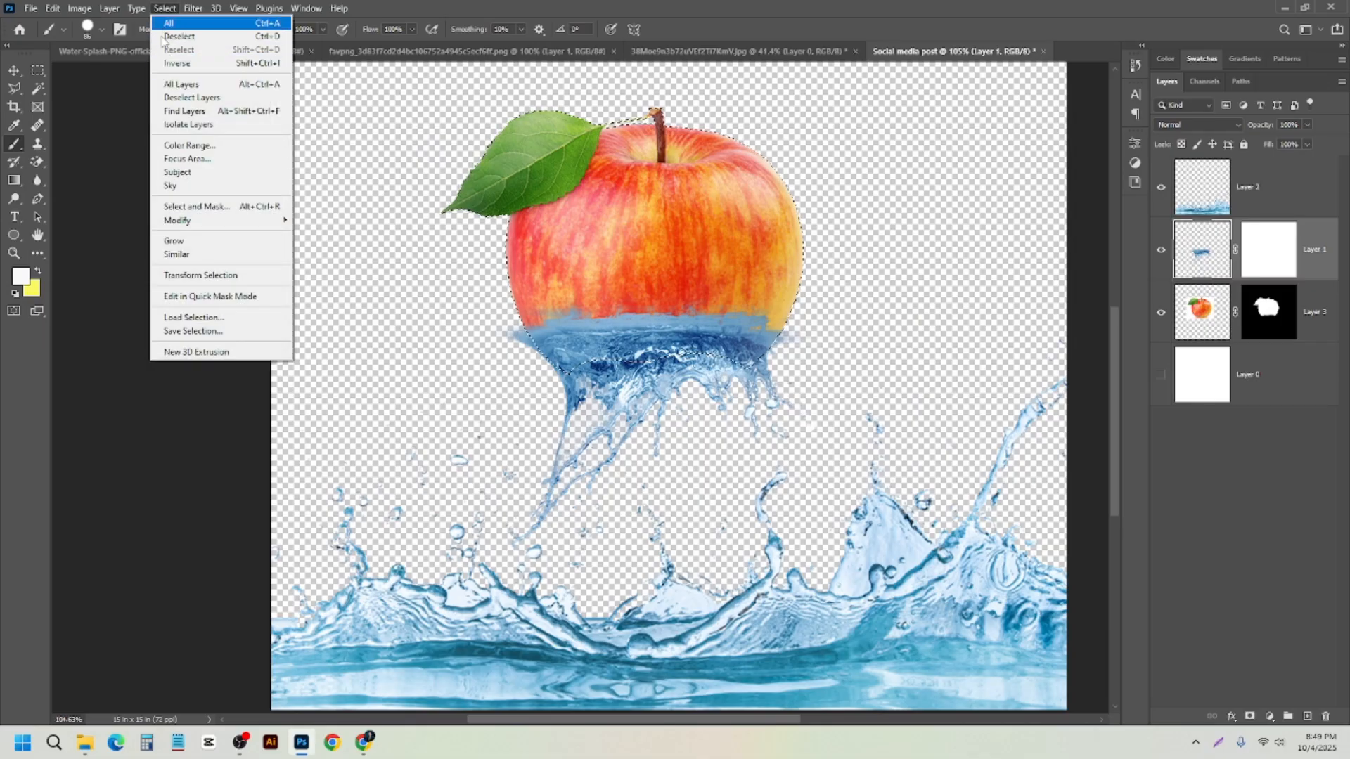
left_click(189, 64)
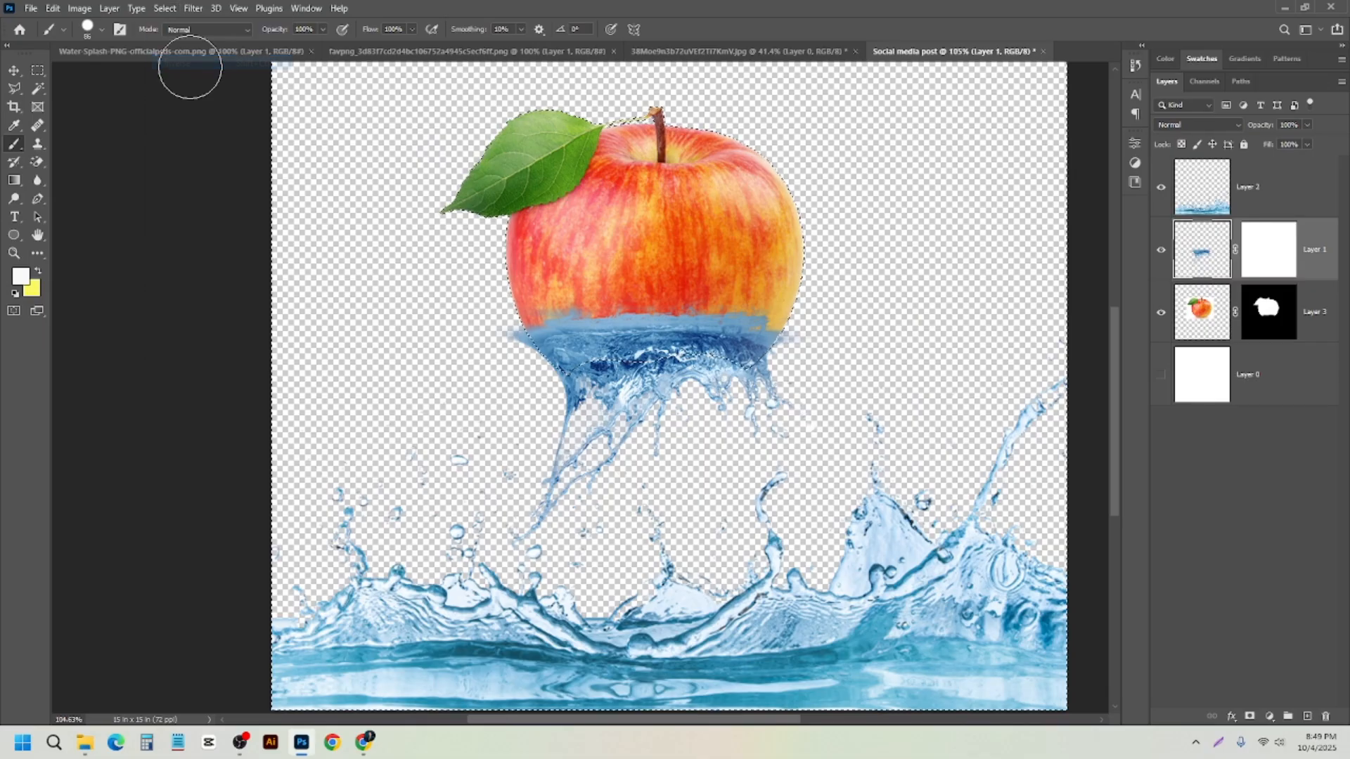
scroll(492, 355, "up", 3)
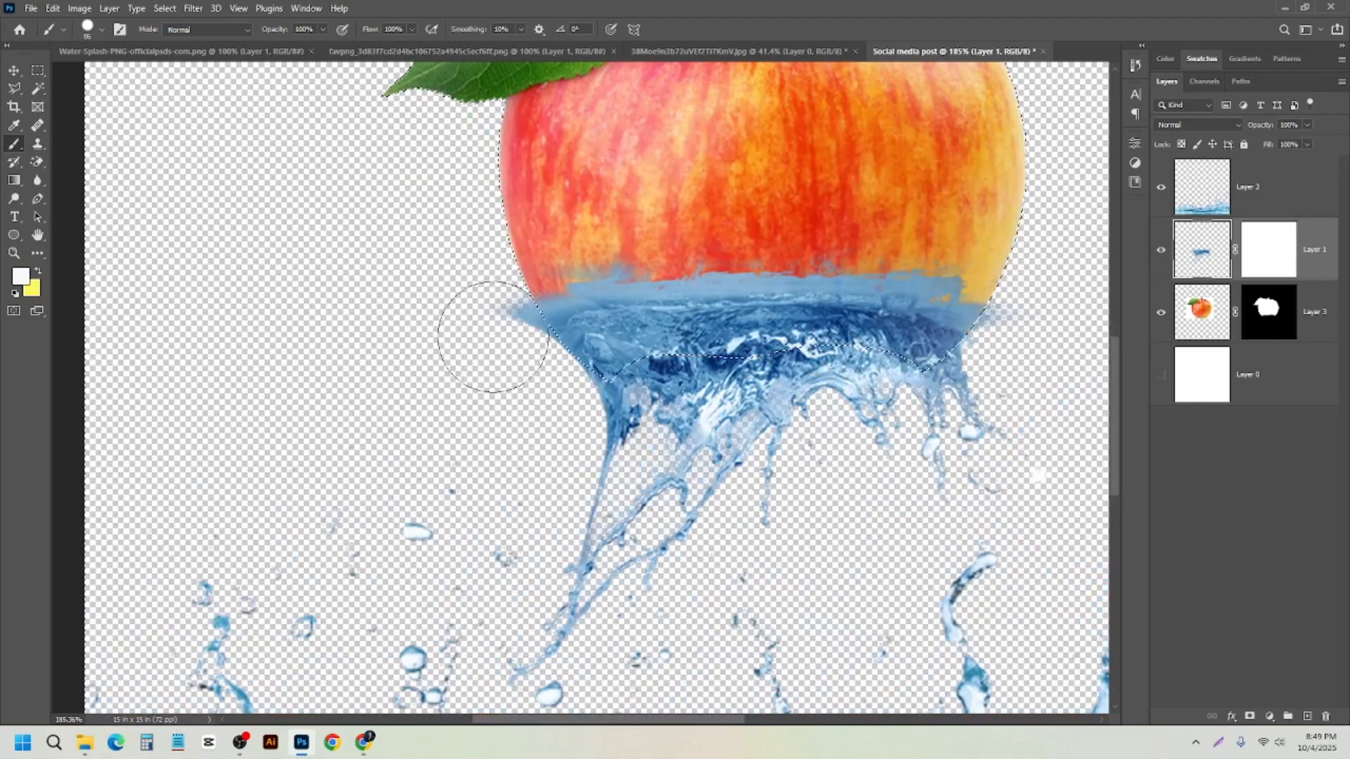
key("ctrl+z")
left_click(1288, 264)
left_click(500, 342)
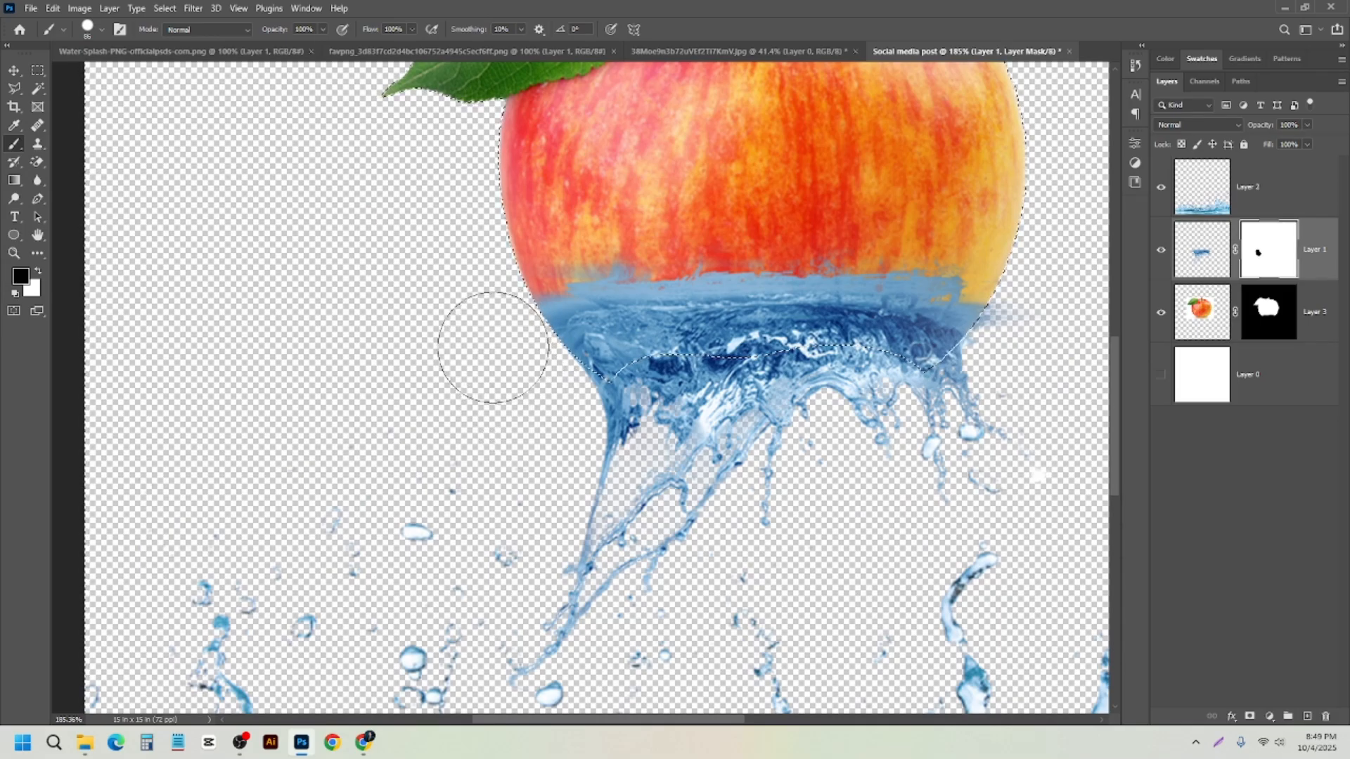
- Paint black on the splash layer's mask over the splash's right tip outside the apple and clear the selection
scroll(493, 337, "down", 2)
scroll(850, 341, "up", 6)
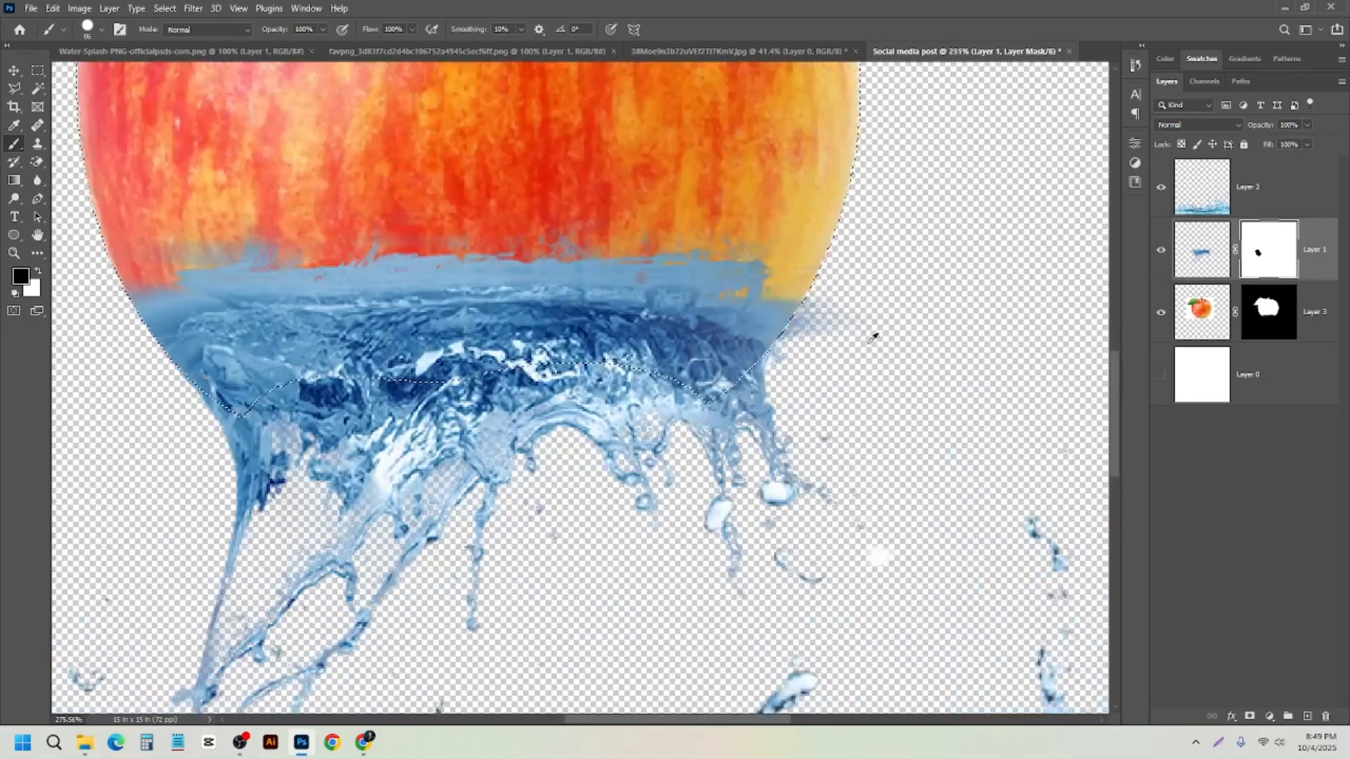
left_click_drag(853, 331, 858, 316)
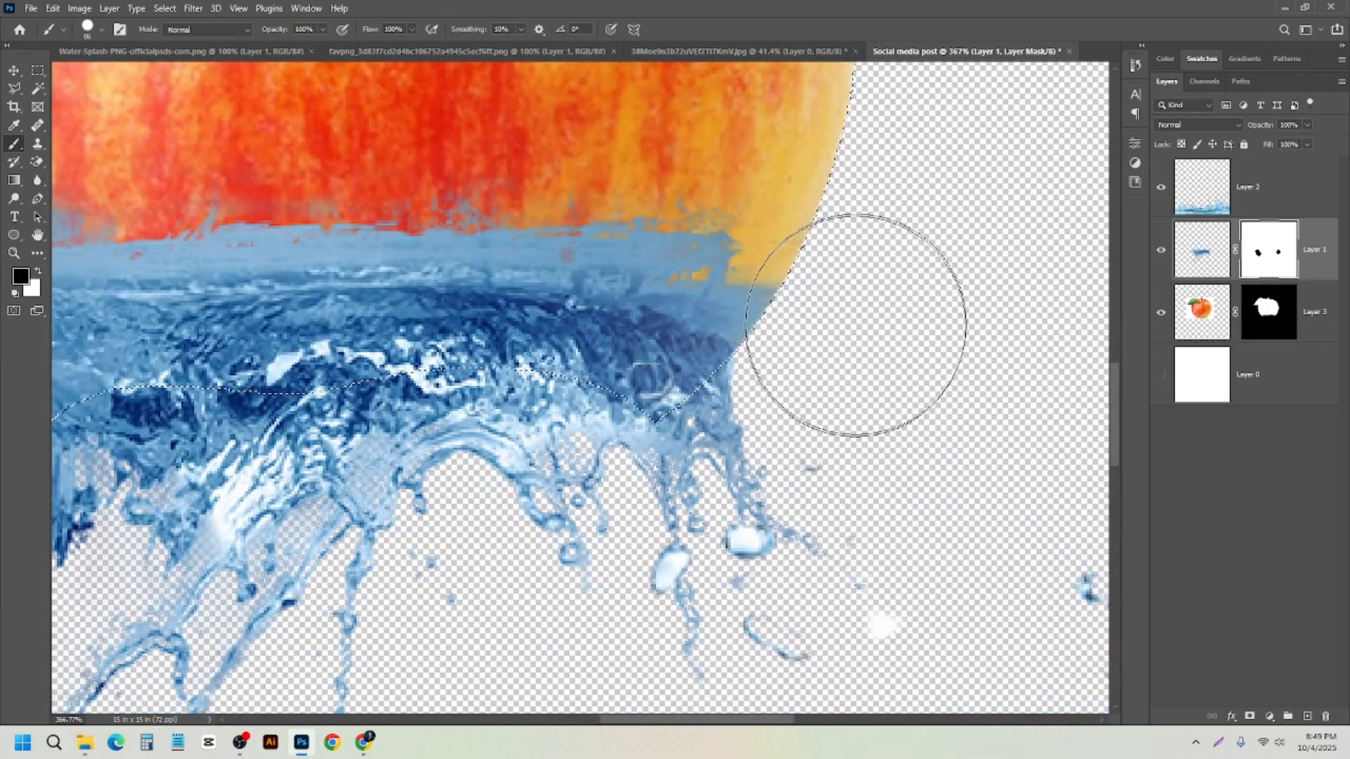
scroll(427, 395, "down", 8)
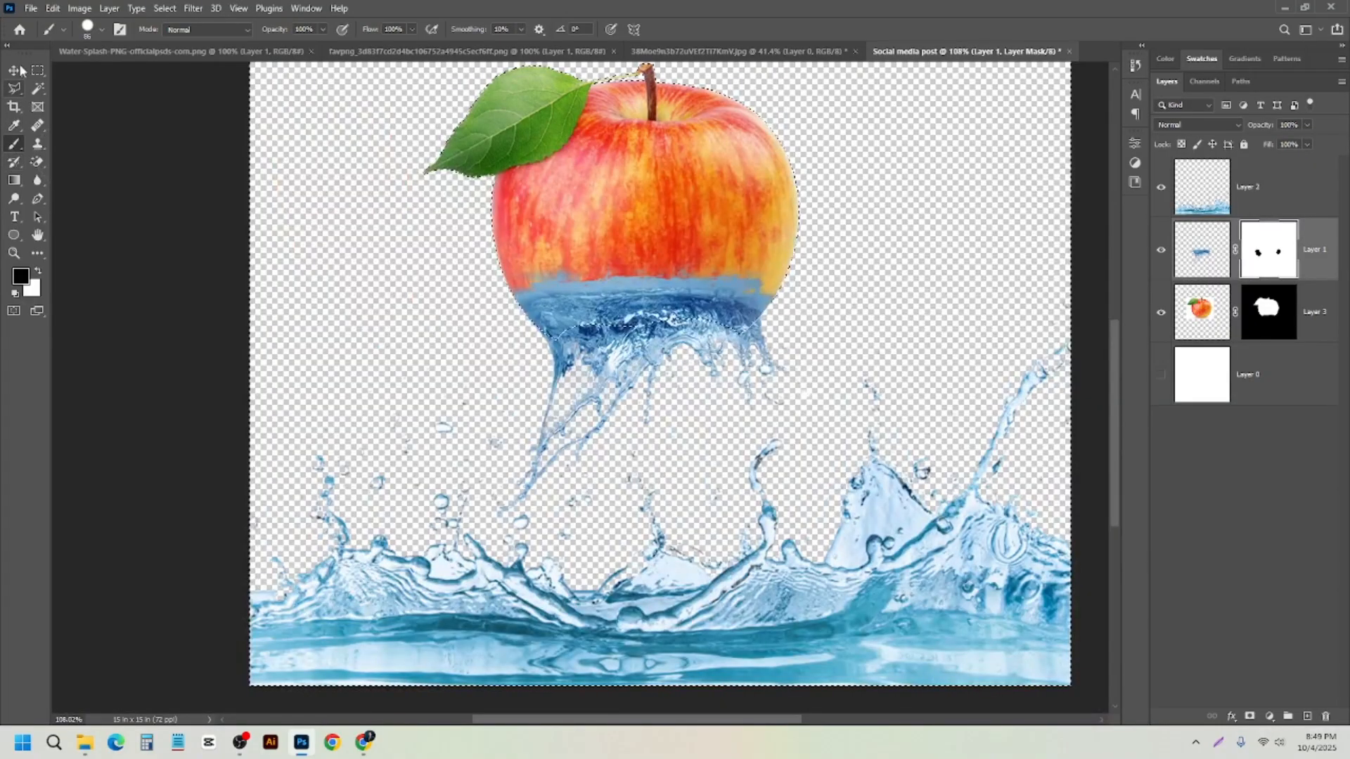
left_click(16, 70)
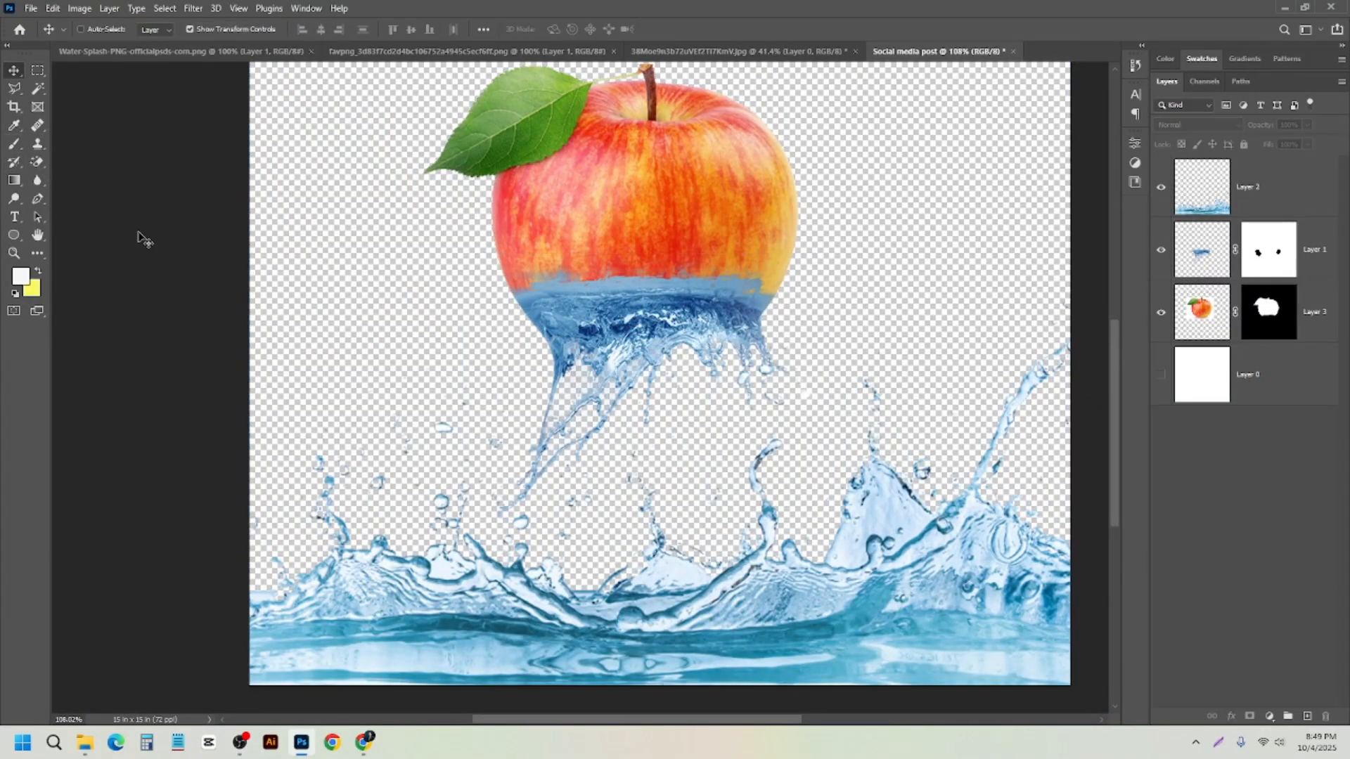
key("ctrl+0")
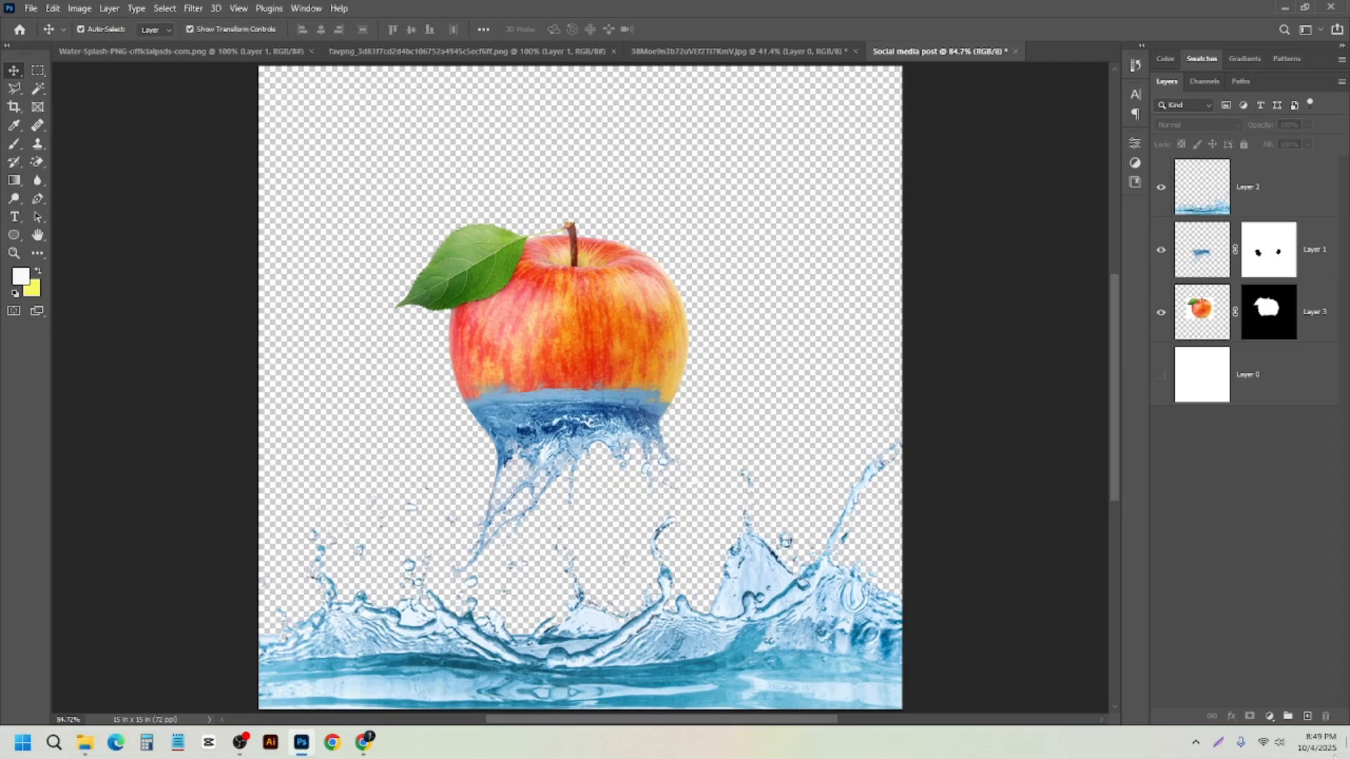
scroll(625, 223, "down", 2)
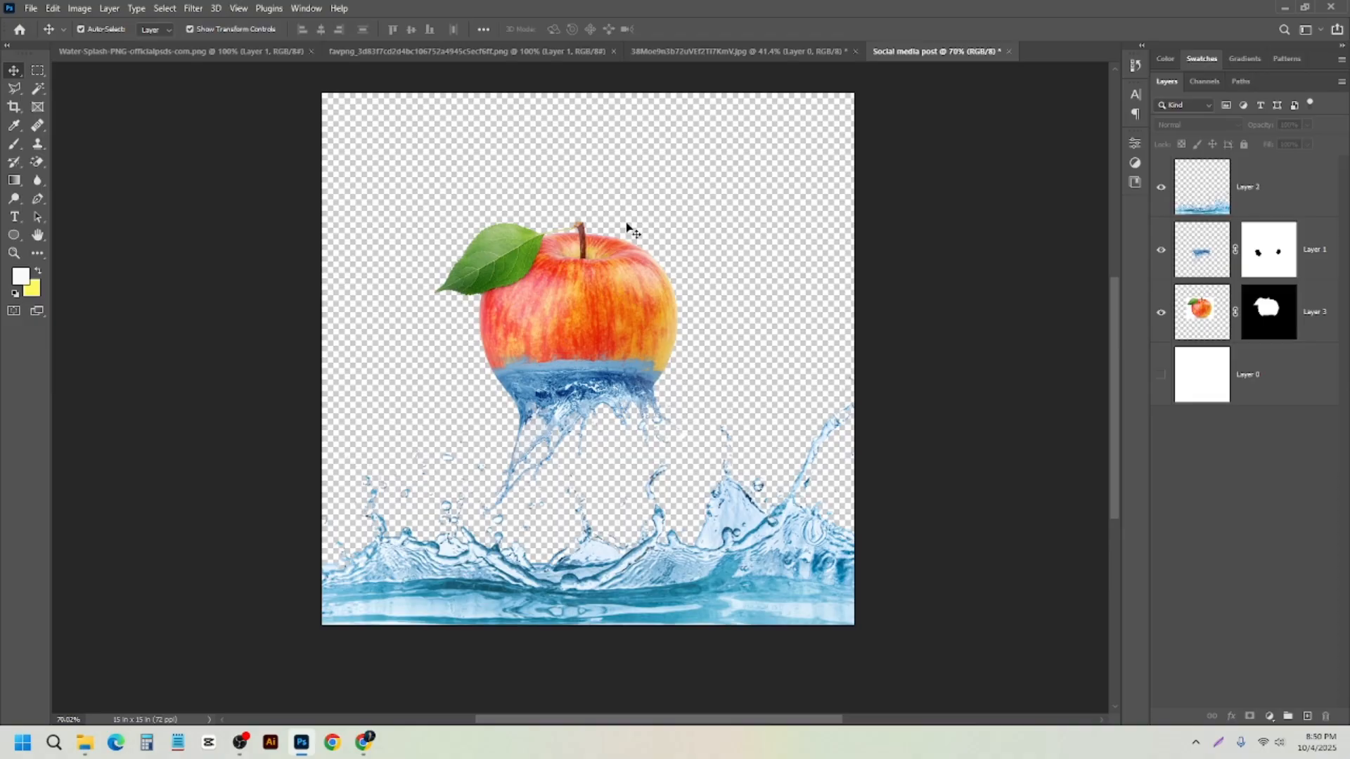
scroll(628, 229, "up", 2)
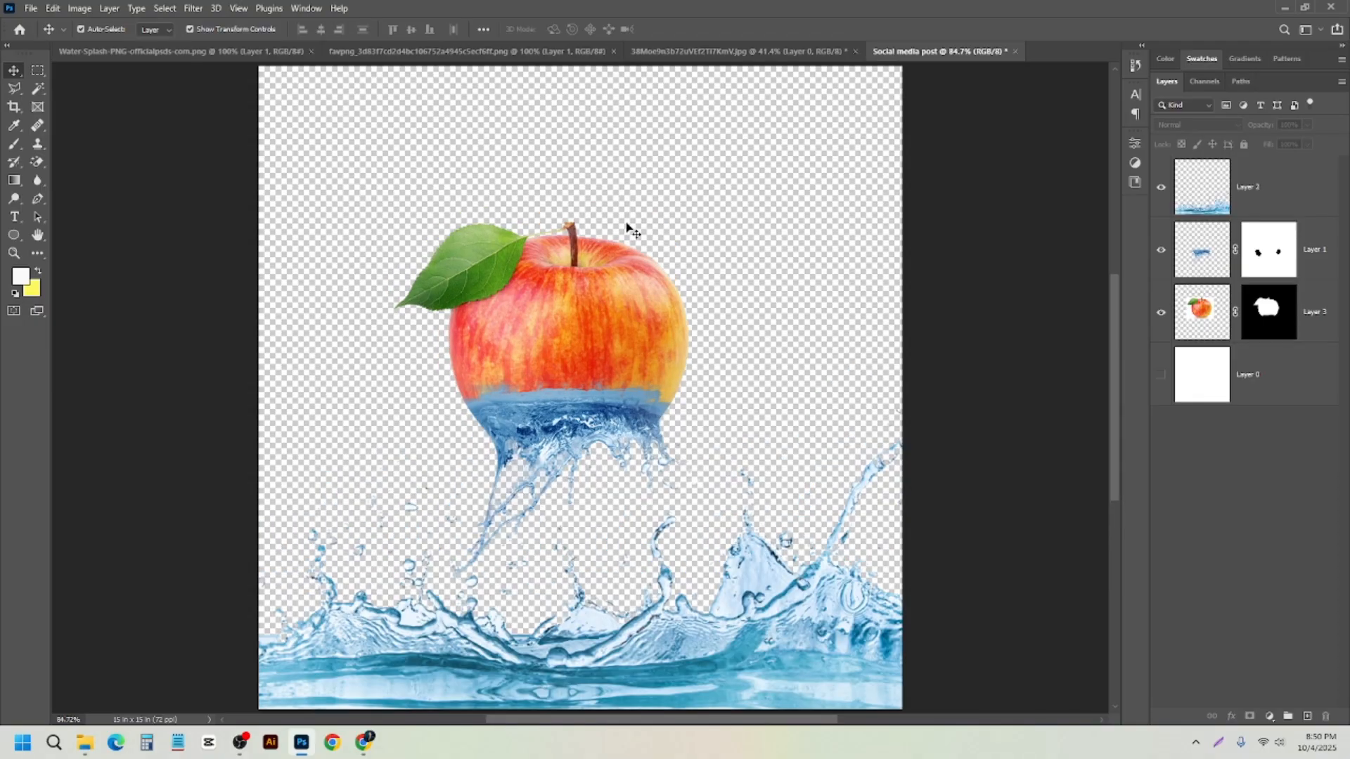
scroll(458, 313, "down", 2)
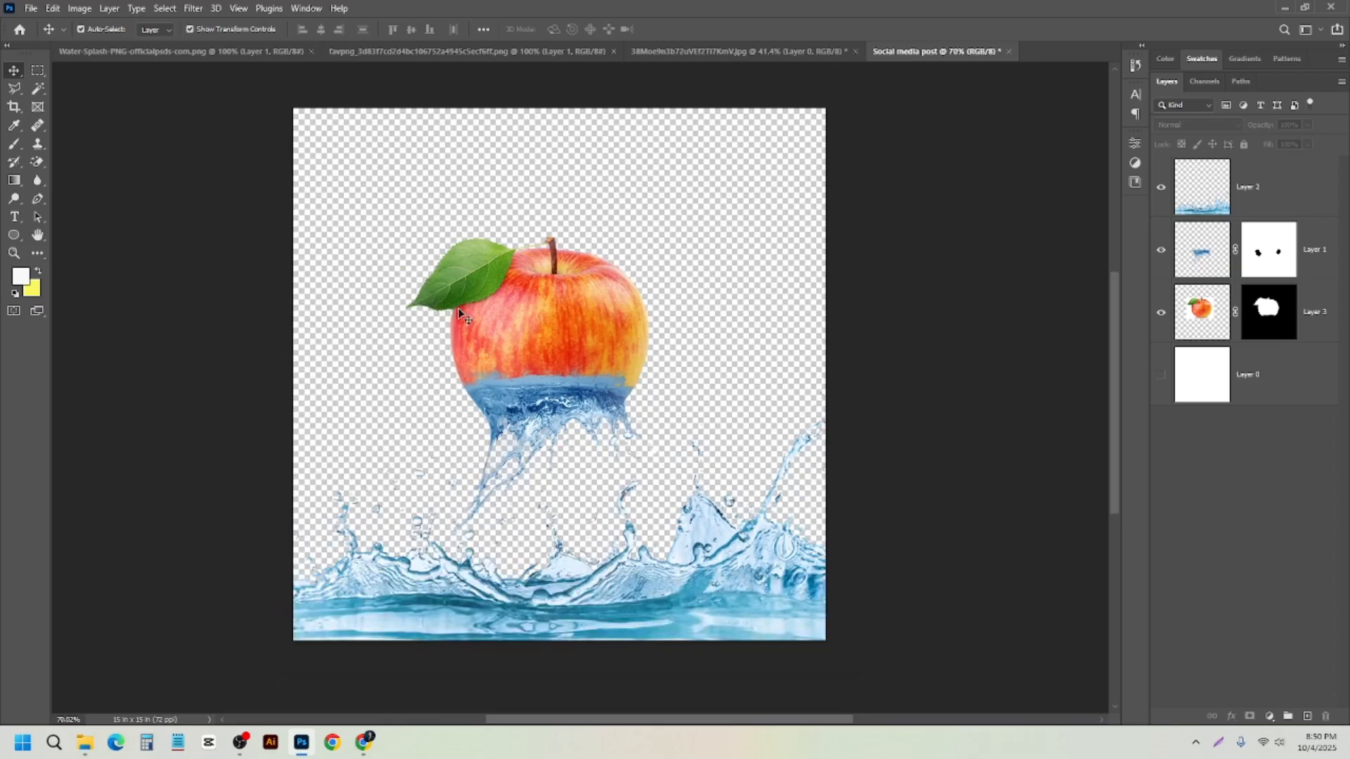
scroll(458, 313, "up", 2)
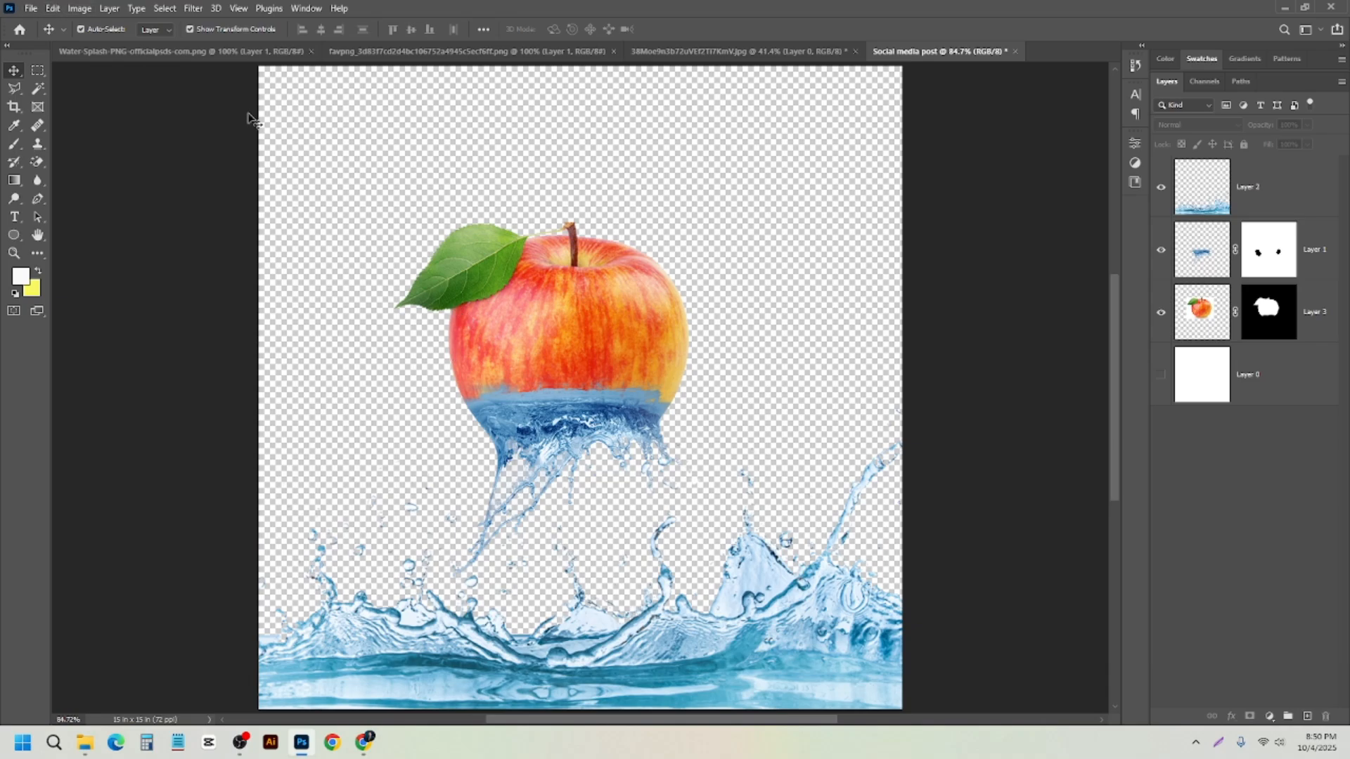
scroll(520, 322, "down", 2)
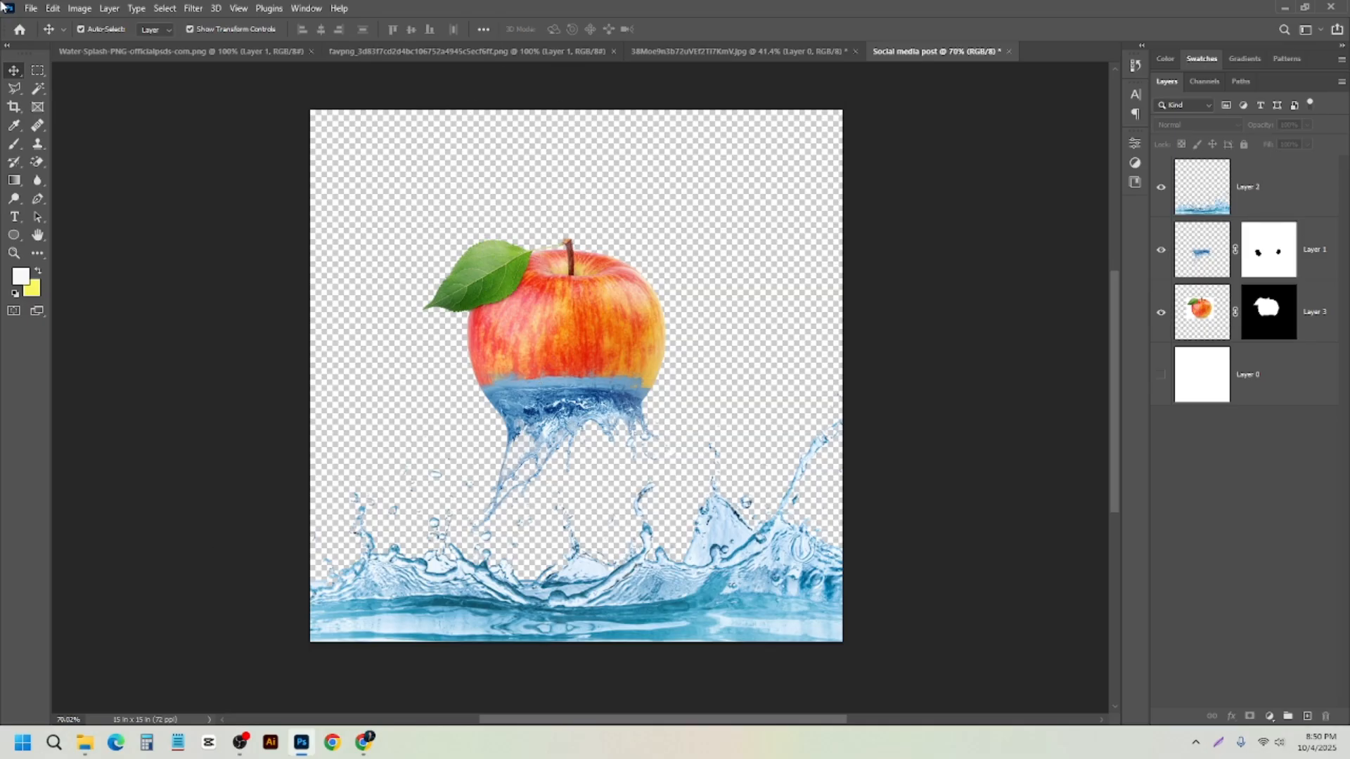
scroll(169, 127, "up", 2)
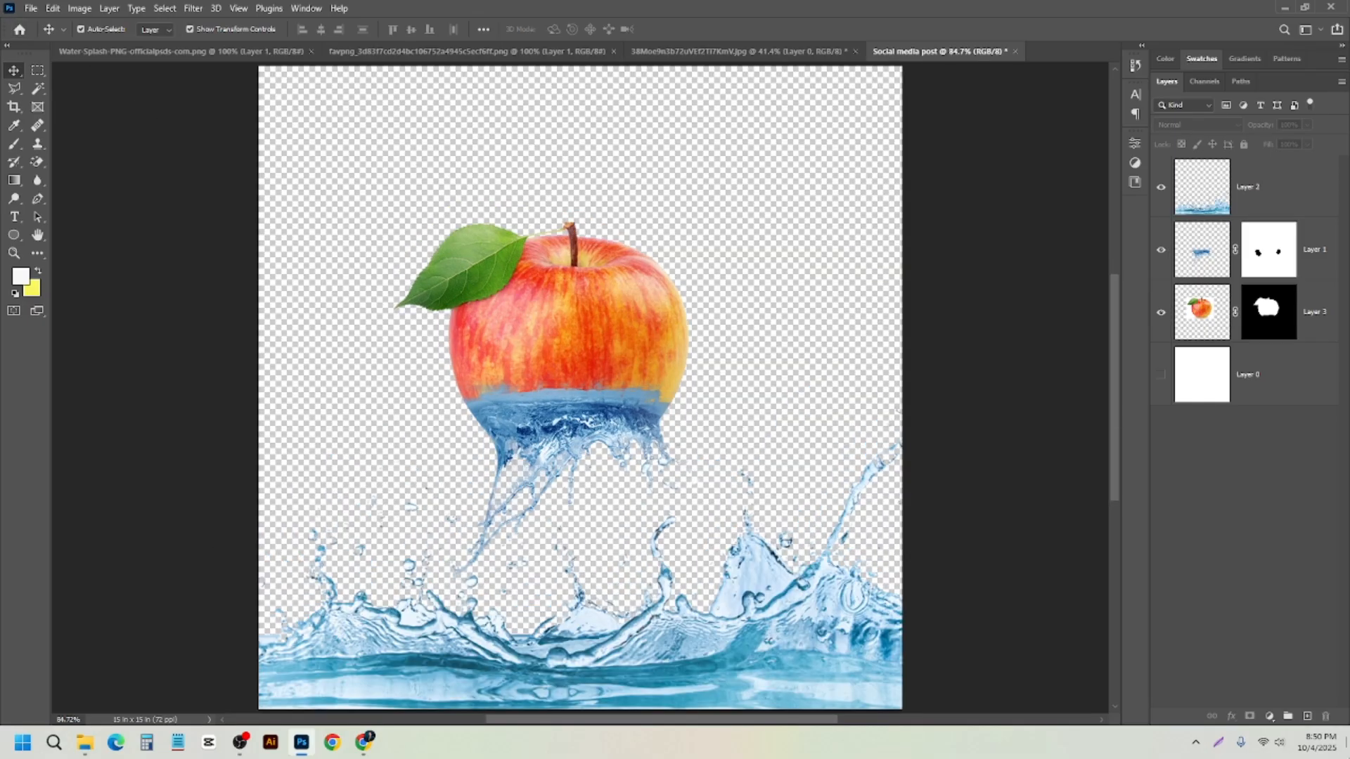
scroll(464, 328, "down", 1)
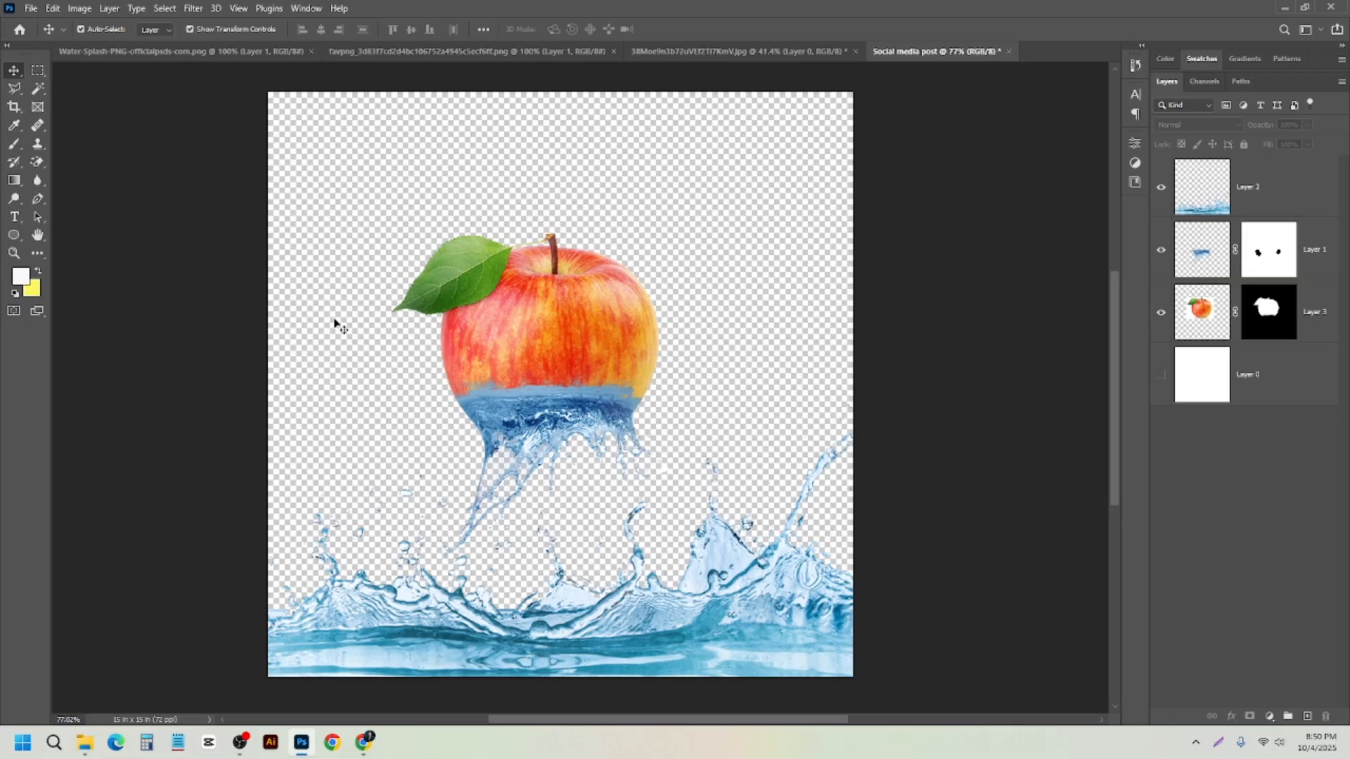
scroll(336, 325, "up", 1)
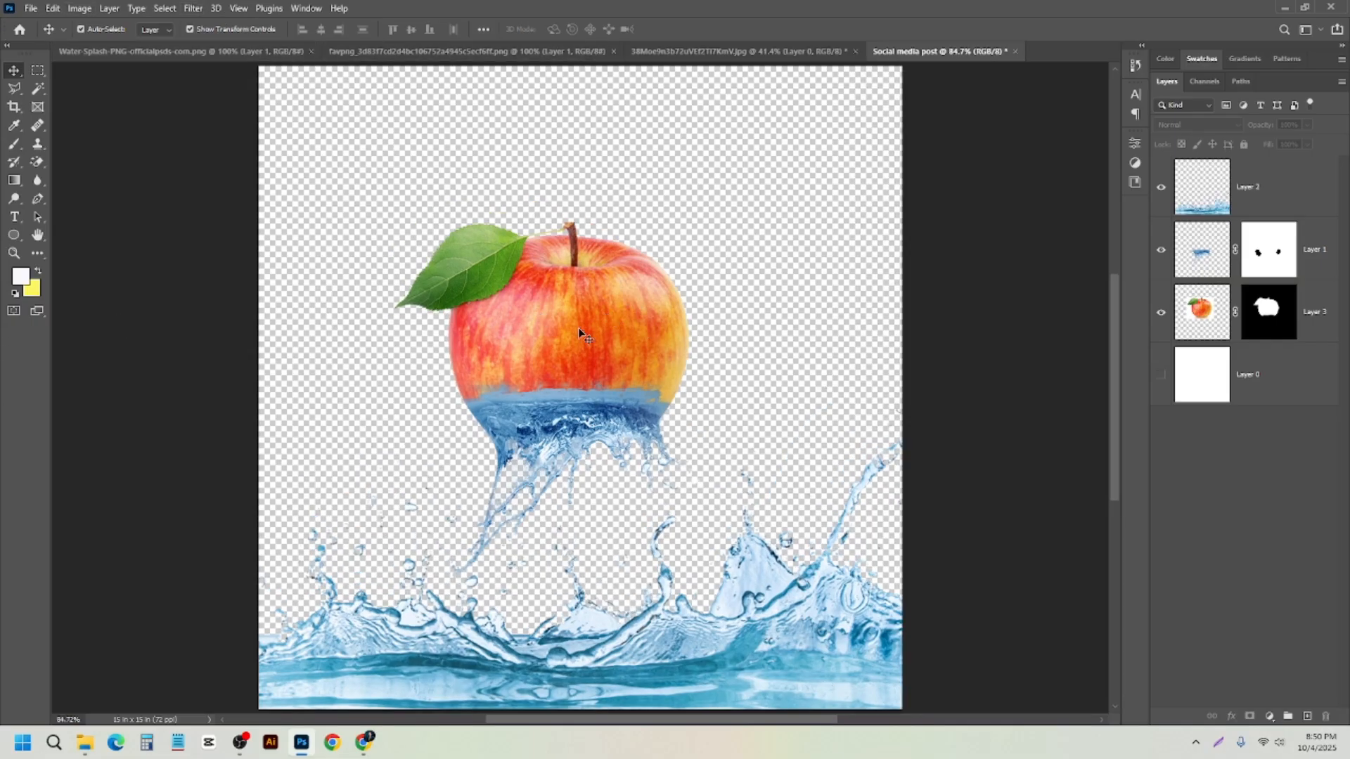
scroll(487, 365, "down", 2)
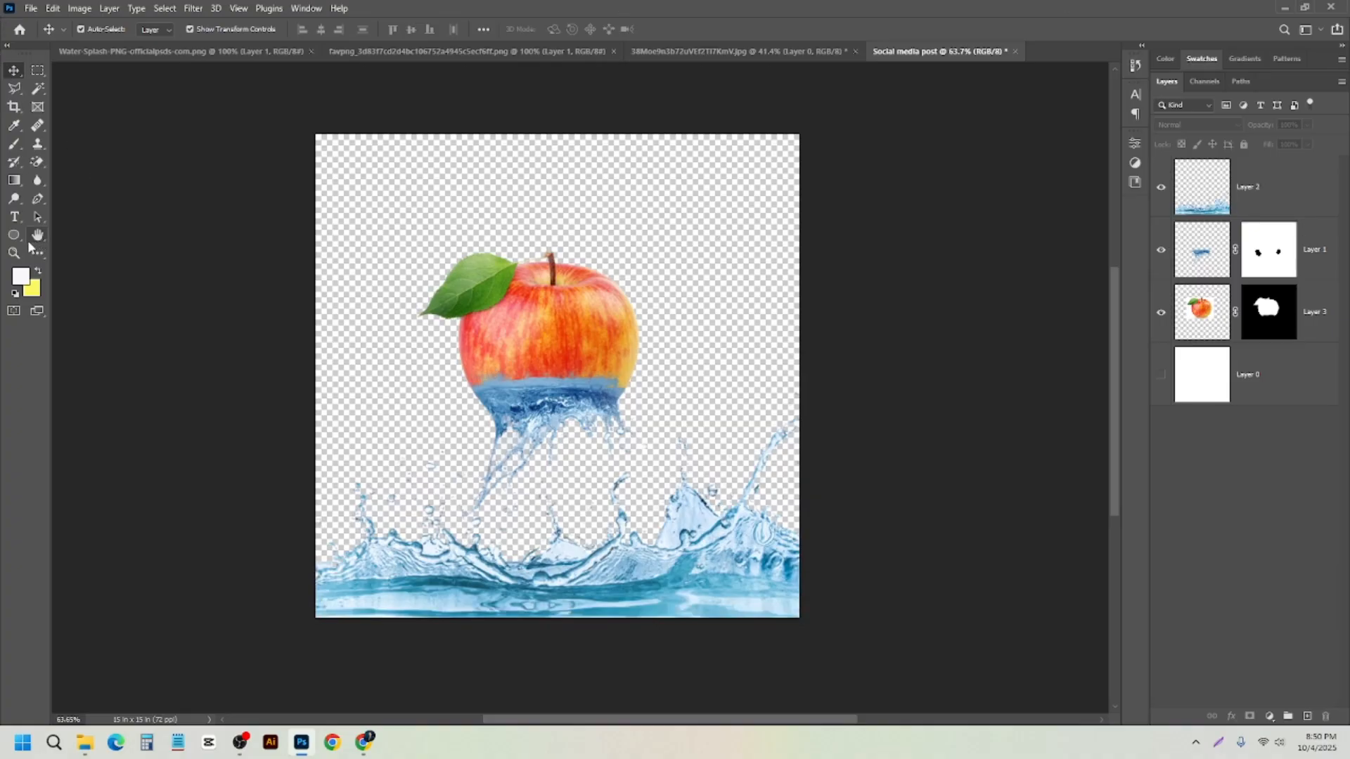
- Draw a black rectangle about 364 by 146 px above the apple and set its stroke width to 0 px
left_click_drag(14, 235, 57, 236)
left_click_drag(406, 151, 569, 215)
scroll(429, 179, "up", 5)
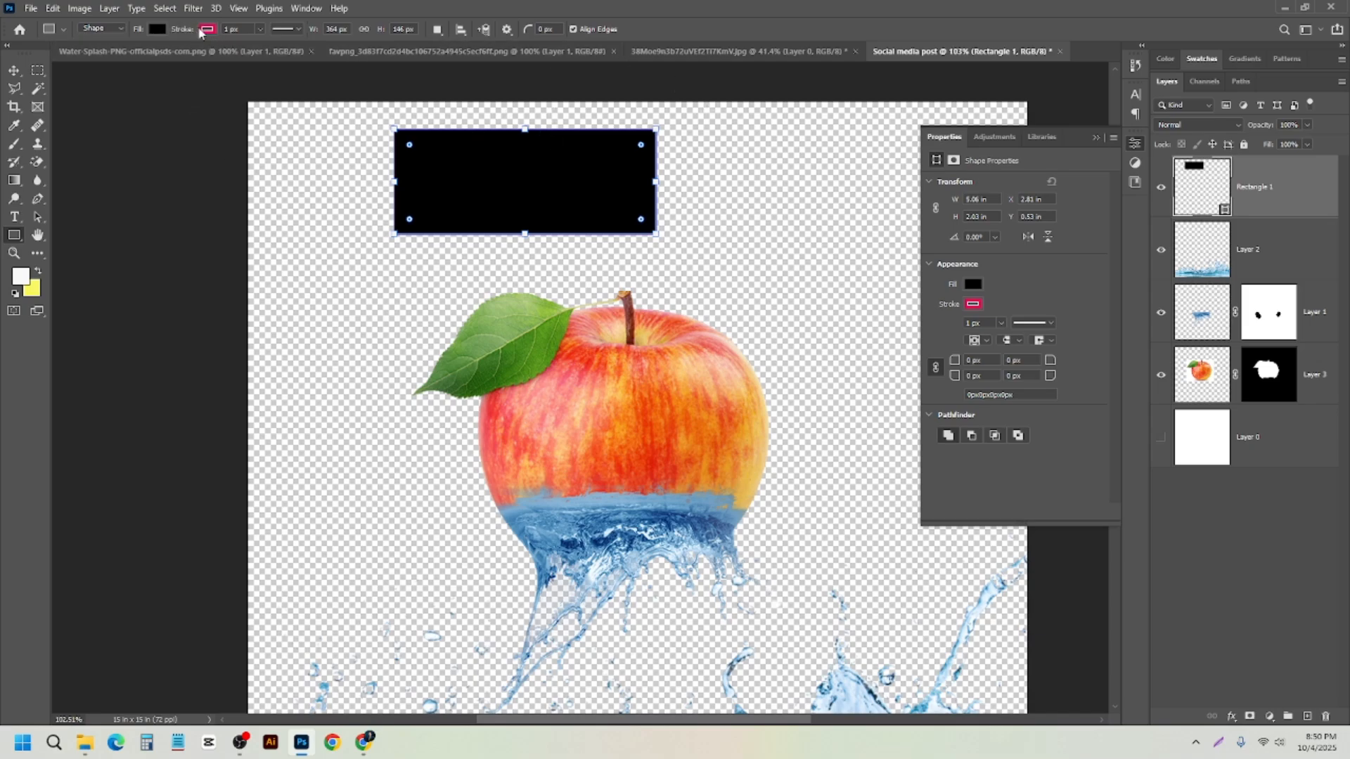
left_click_drag(186, 31, 174, 31)
- Move the black rectangle slightly left above the apple, delete it and deselect all layers
left_click(14, 70)
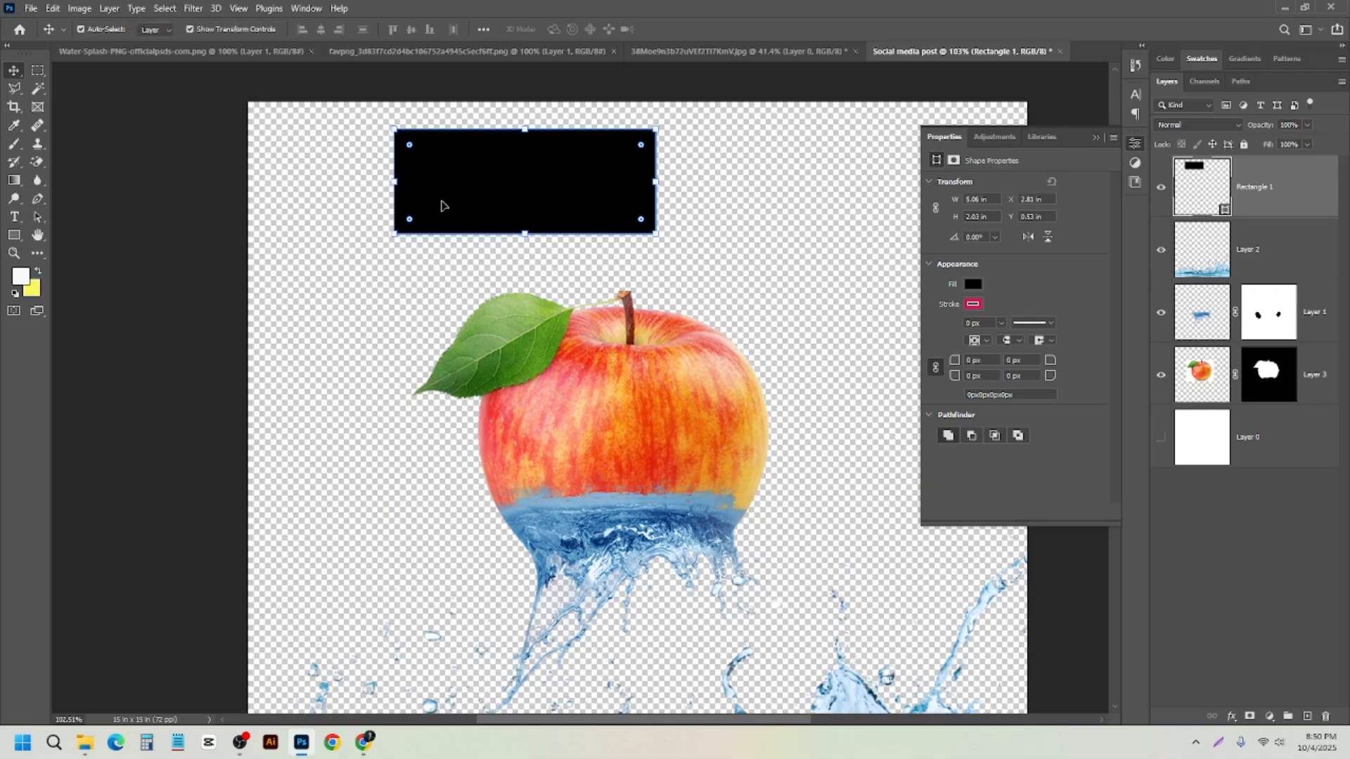
scroll(445, 205, "down", 1)
left_click_drag(450, 207, 477, 194)
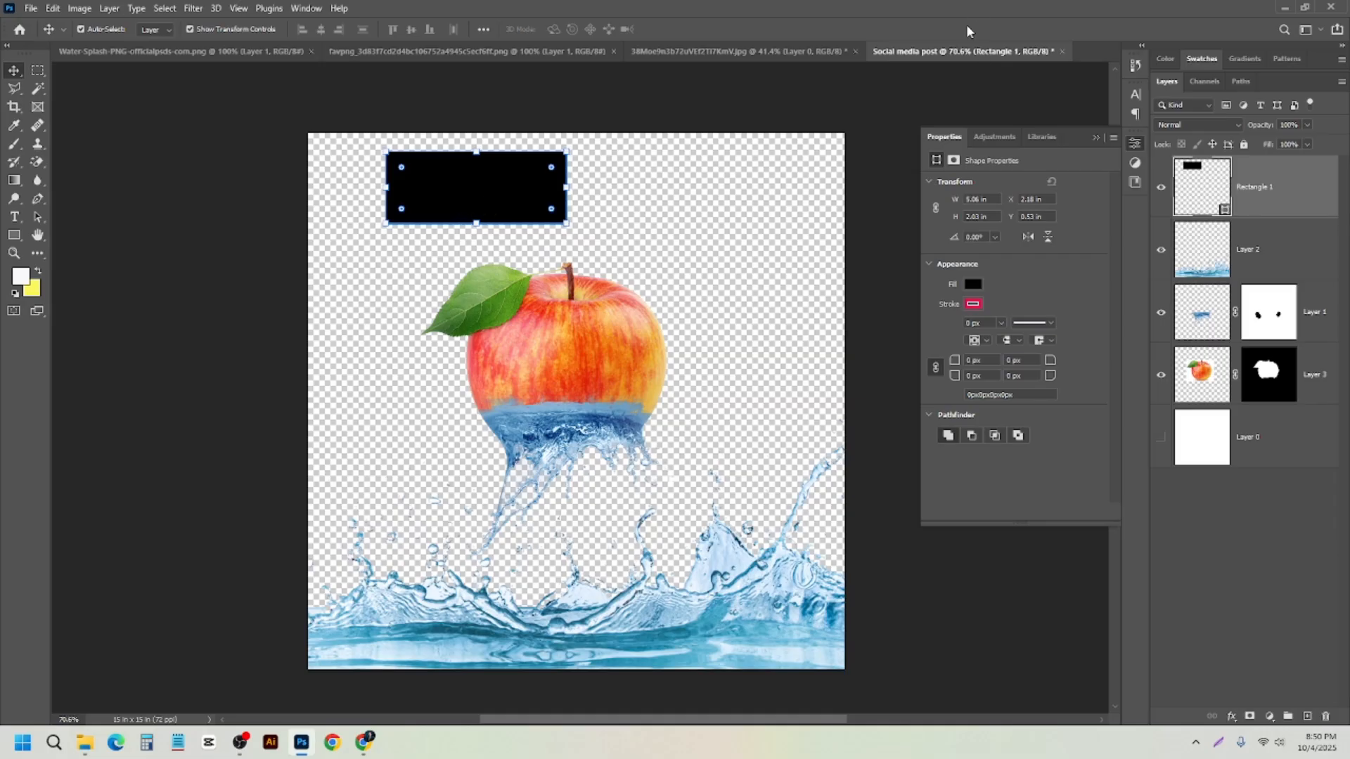
left_click(1100, 140)
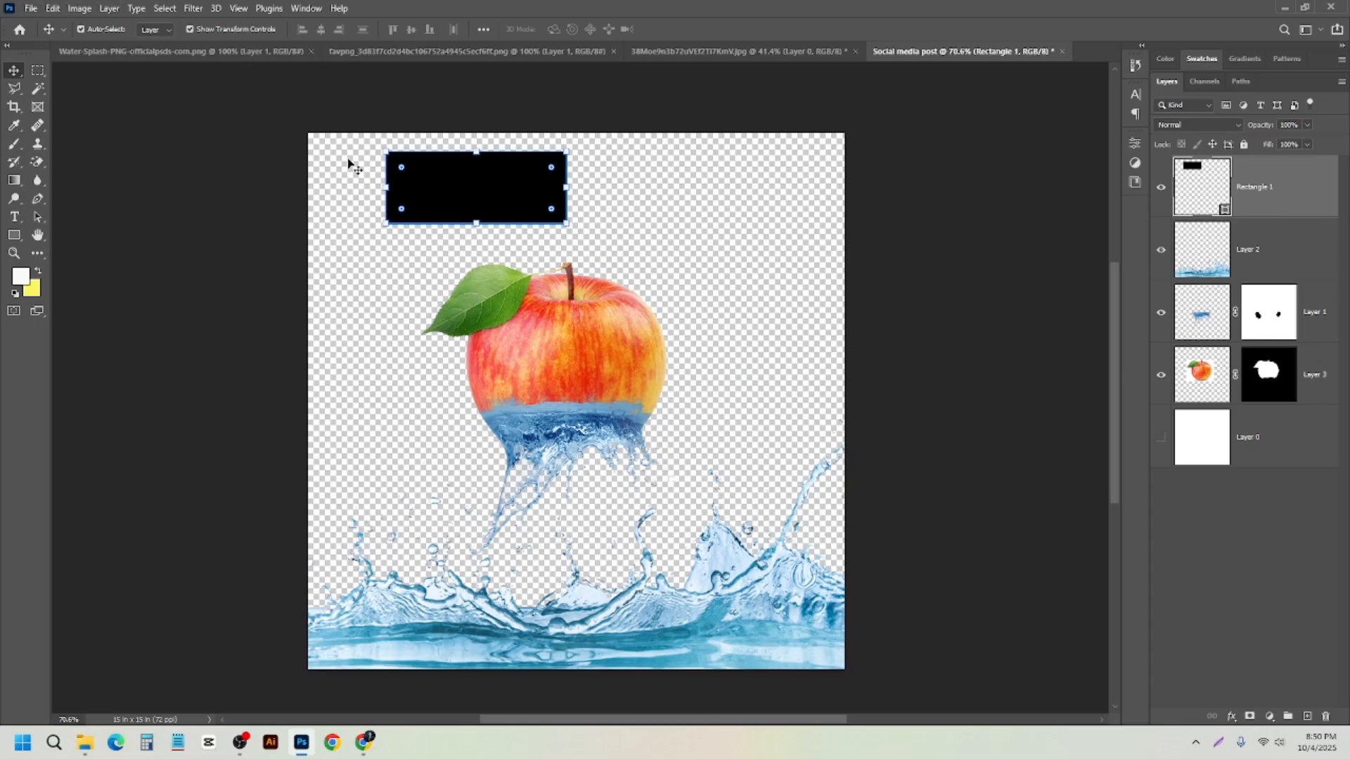
key("Delete")
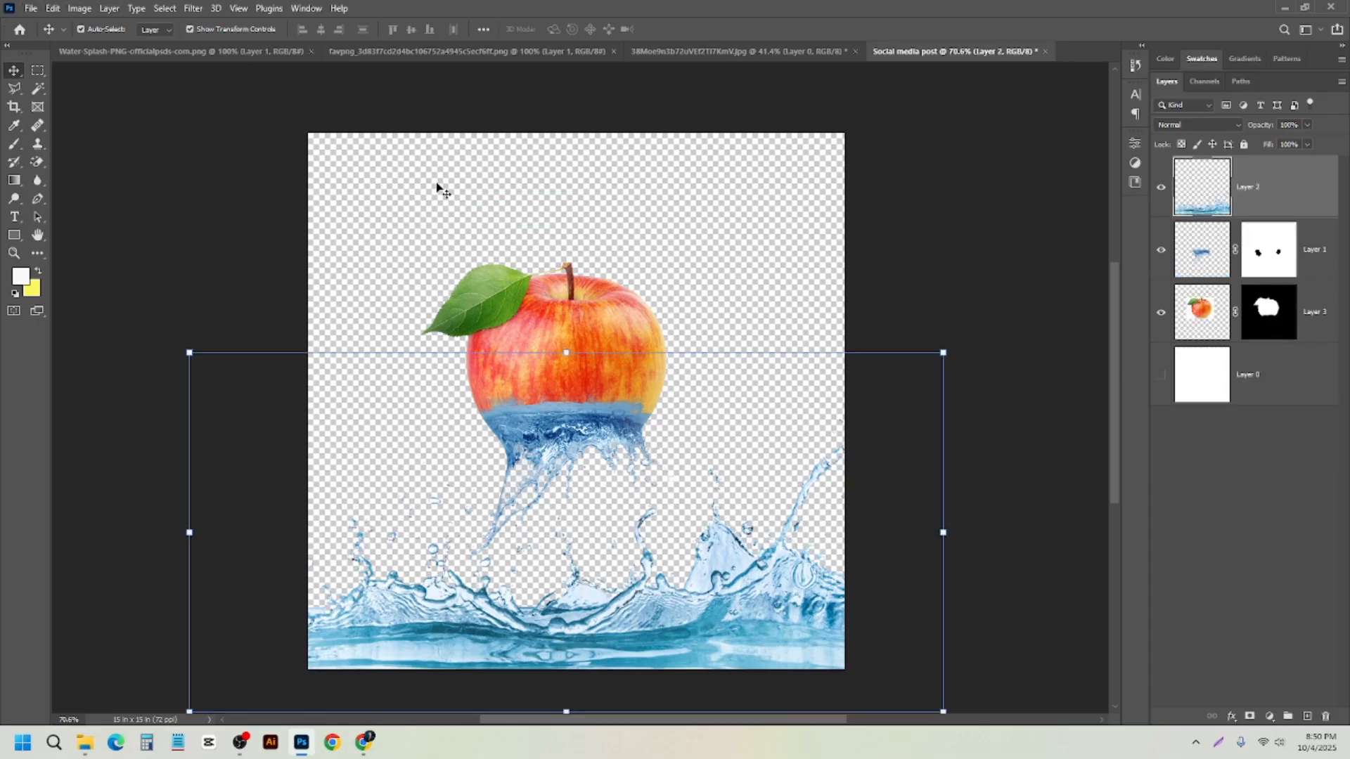
left_click(175, 138)
key("ctrl+plus")
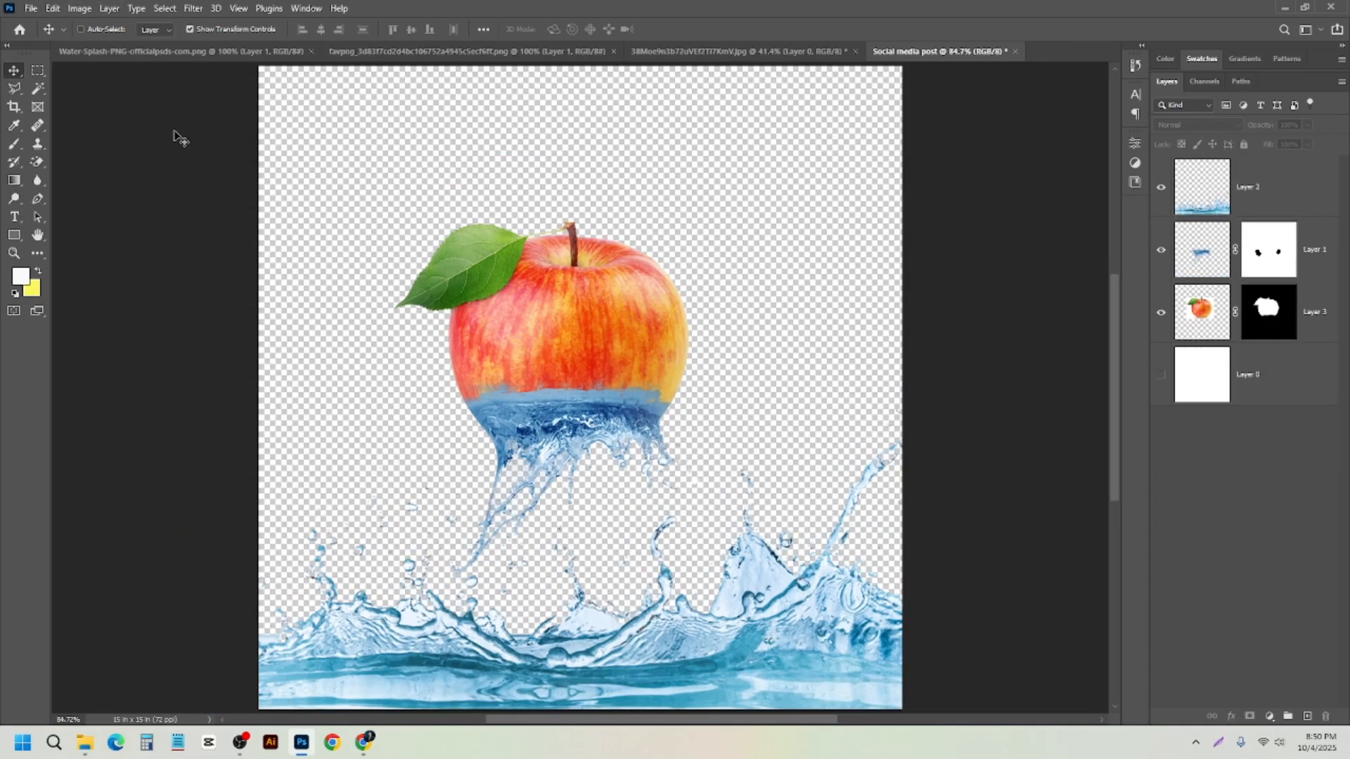
- Add a gradient fill layer above all layers using the Black, White preset from the Basics group
scroll(546, 315, "down", 2)
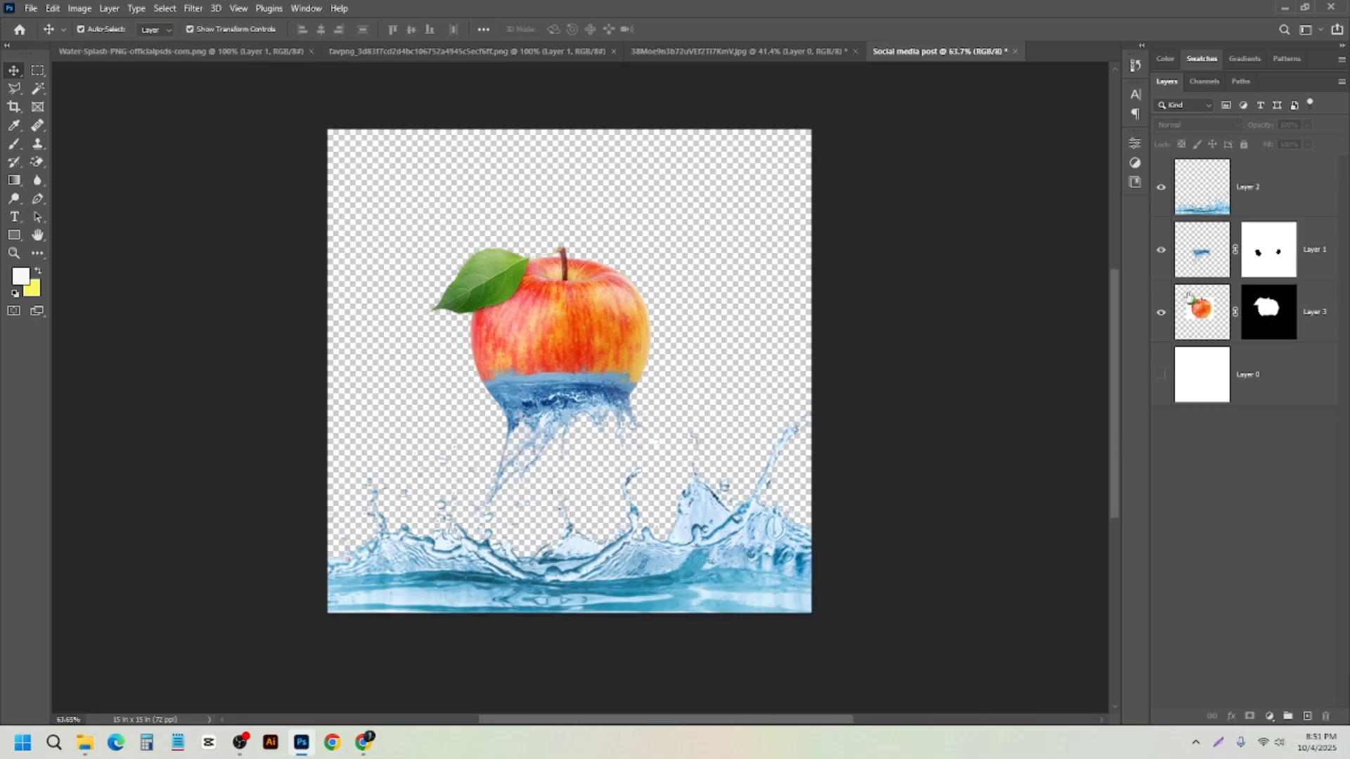
left_click(1271, 718)
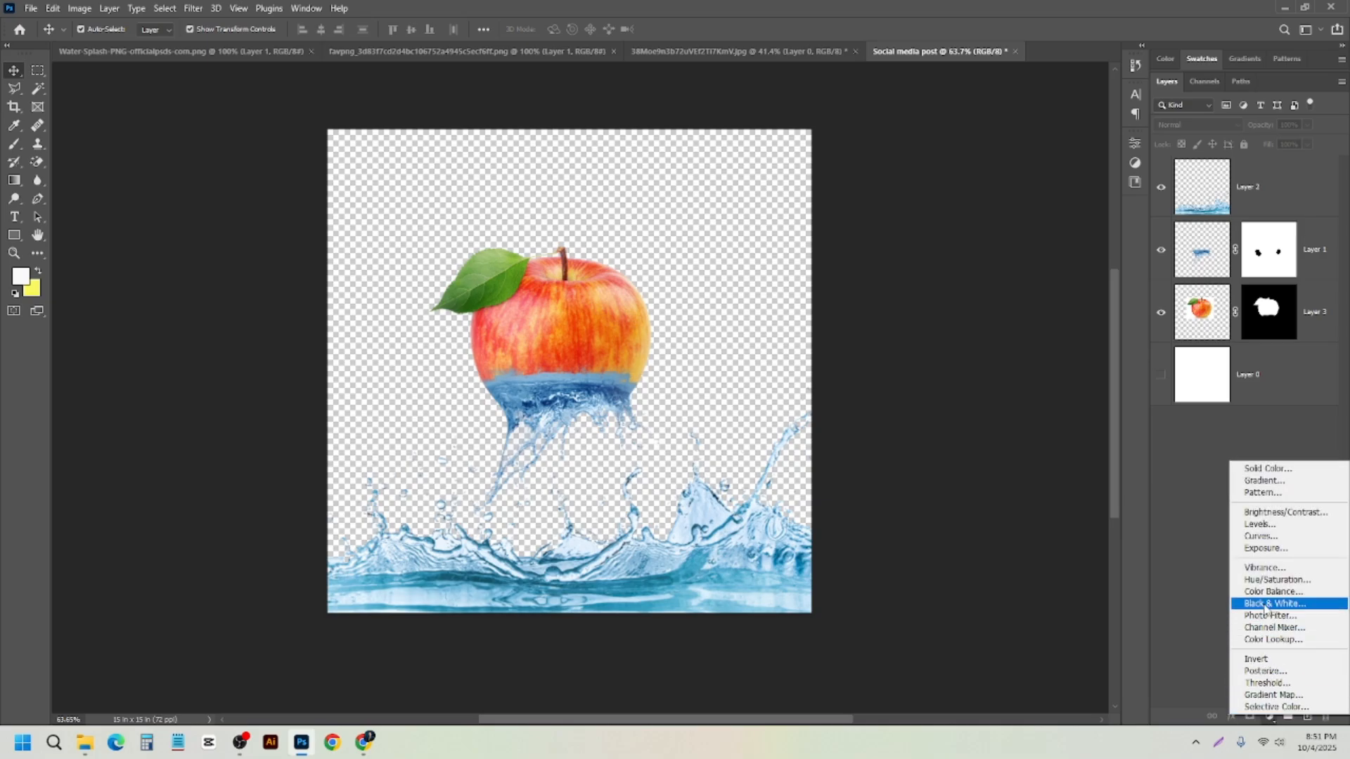
left_click(1273, 482)
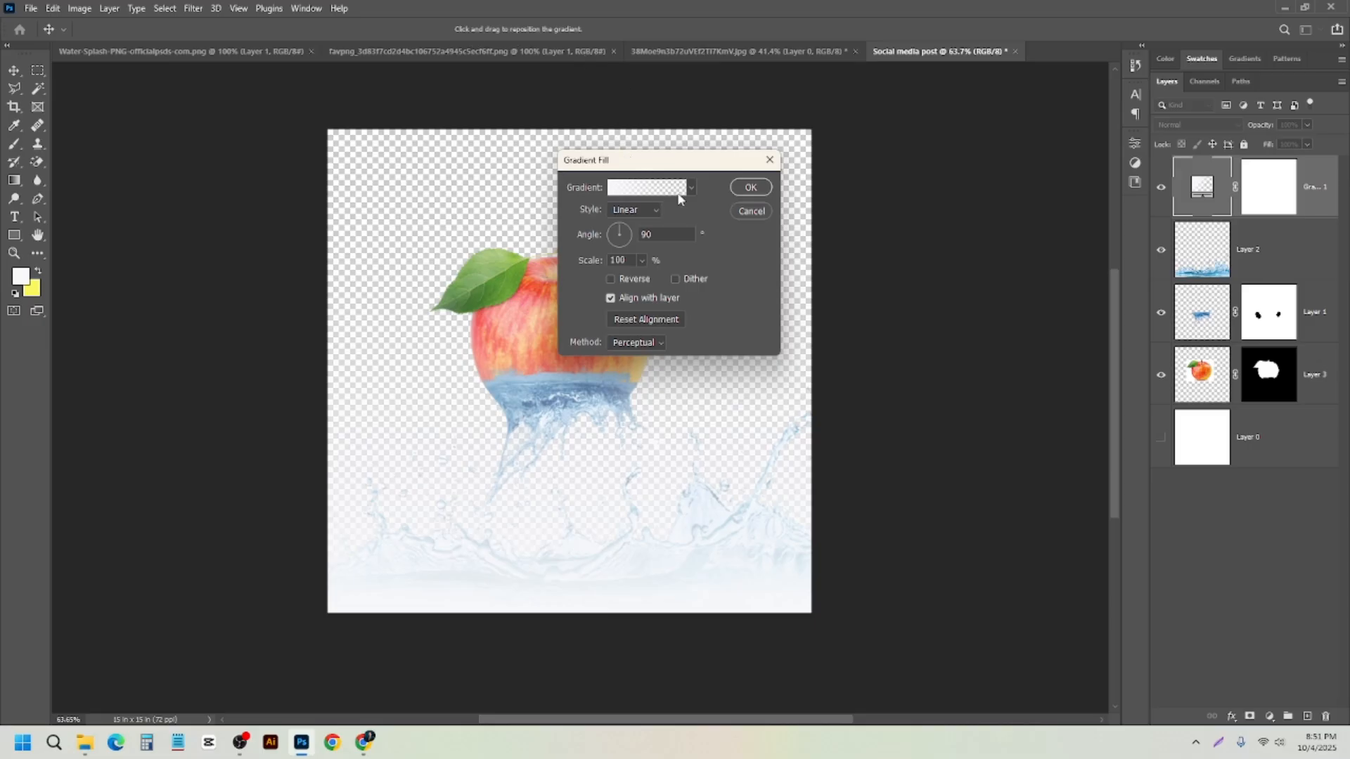
left_click(636, 189)
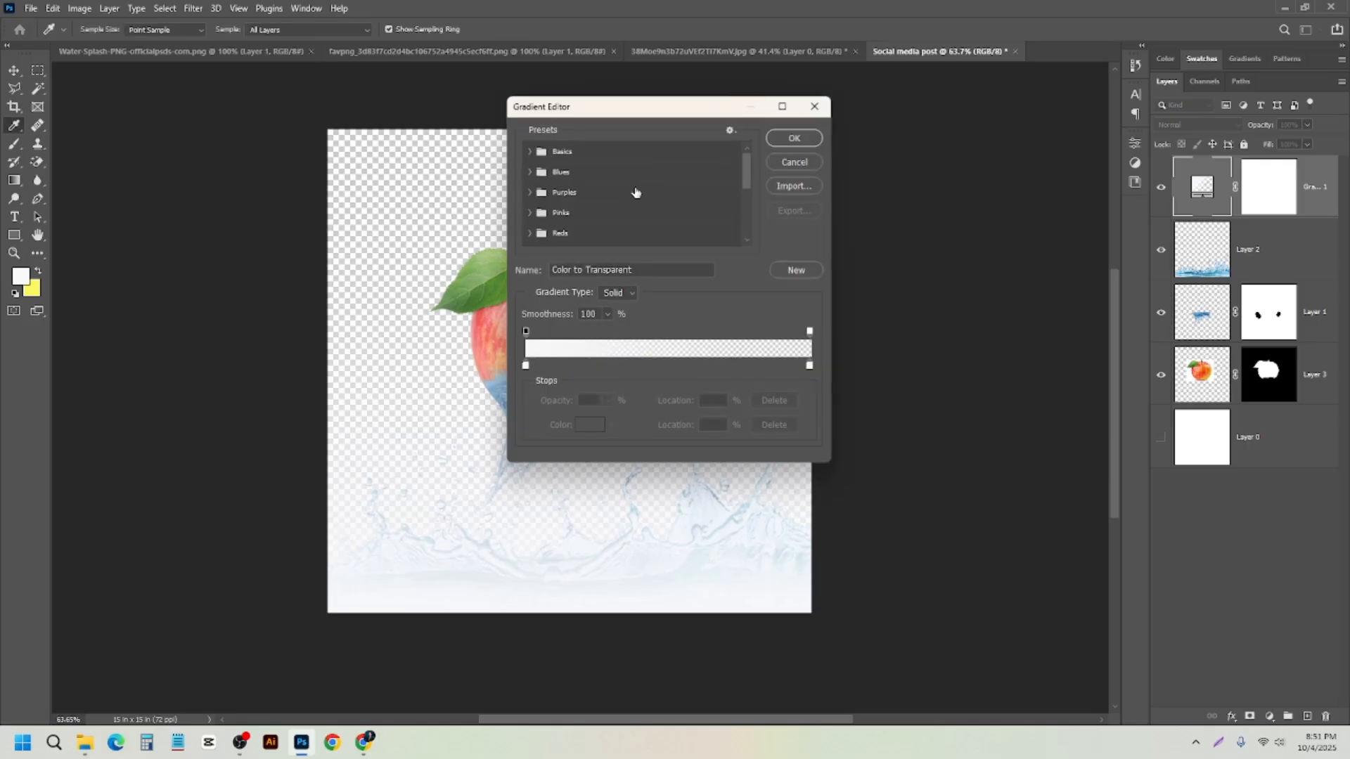
left_click(529, 151)
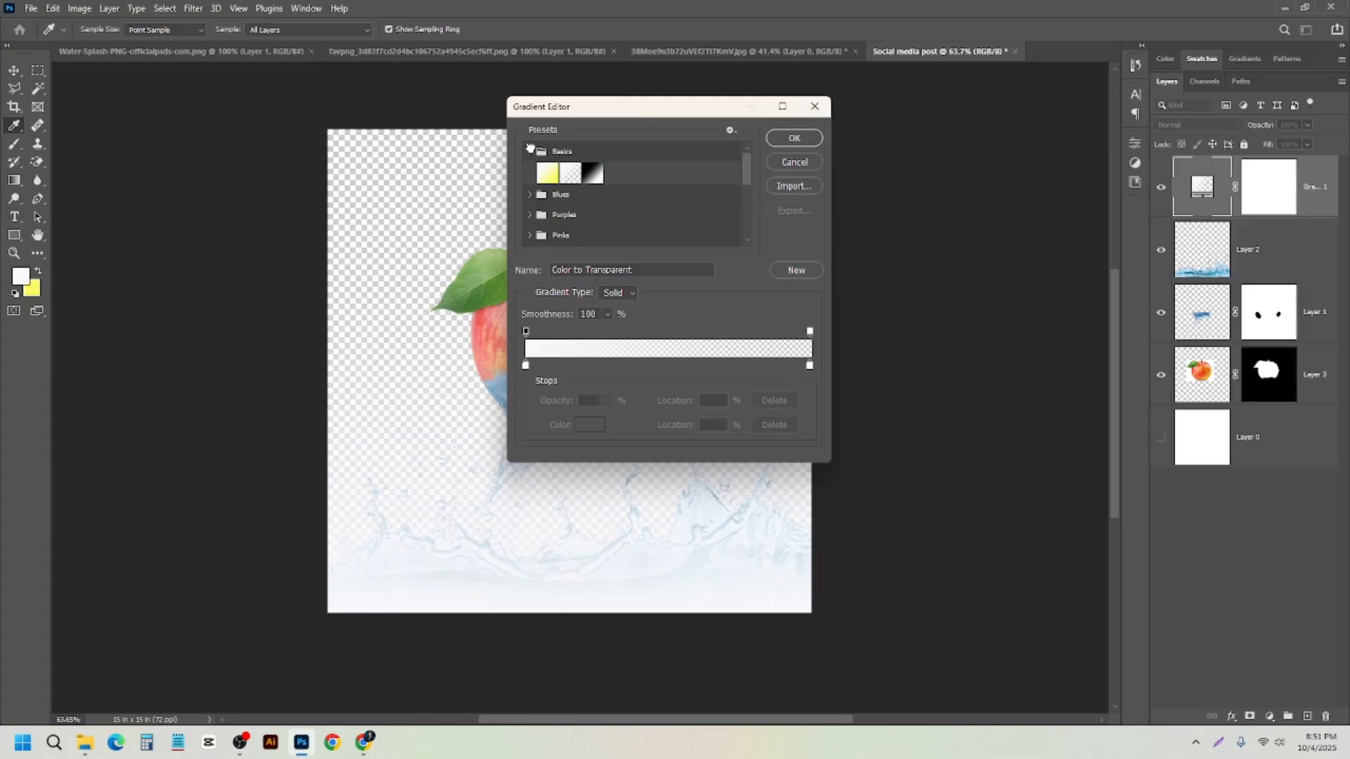
left_click(592, 172)
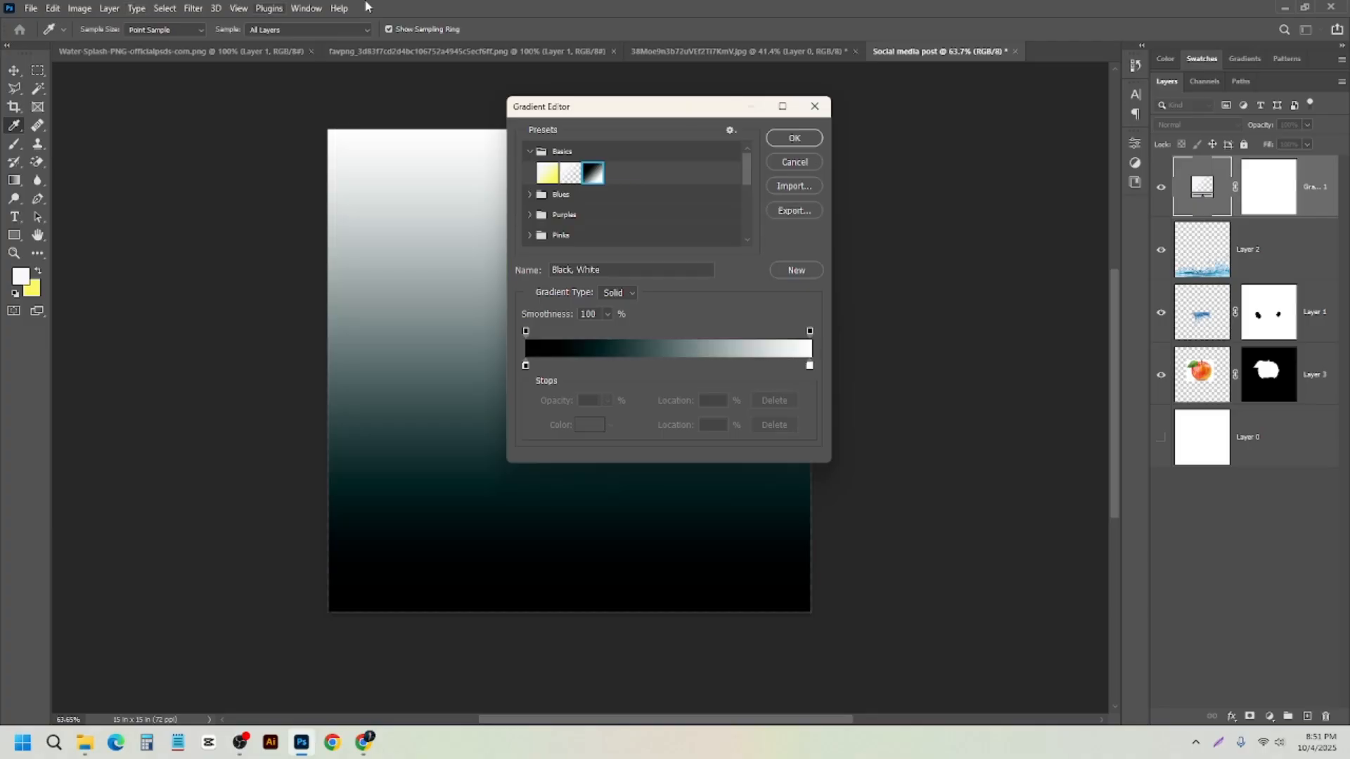
left_click(782, 142)
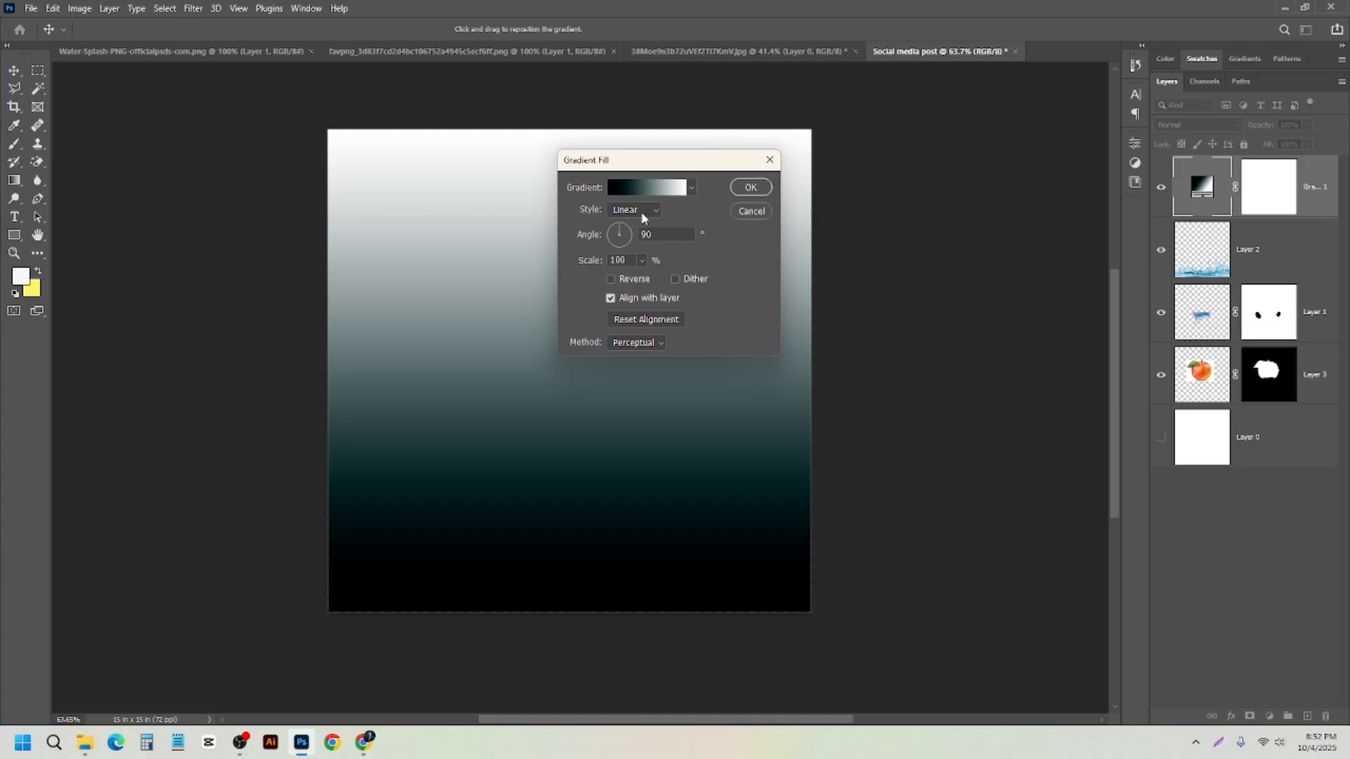
- Set the gradient fill's style to Radial and reverse its colours
left_click(642, 213)
left_click(632, 237)
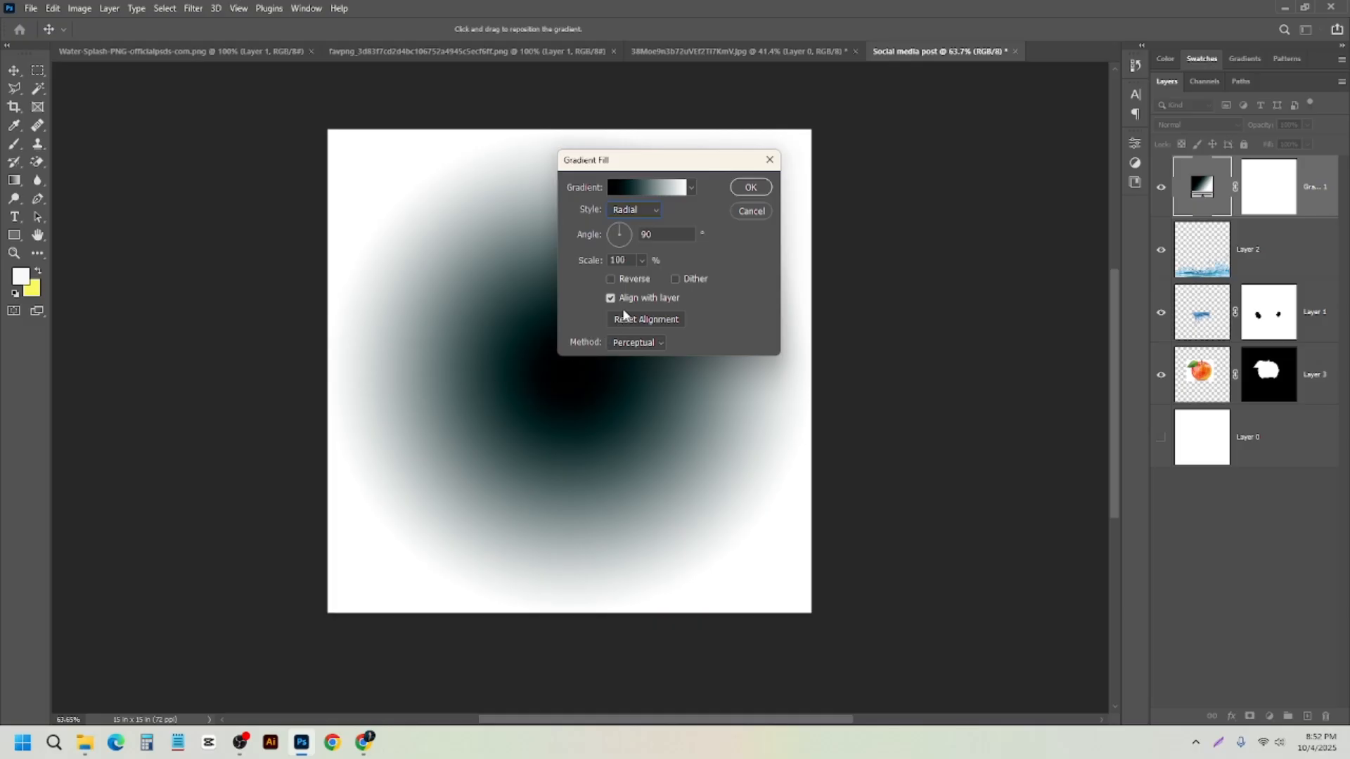
left_click(610, 279)
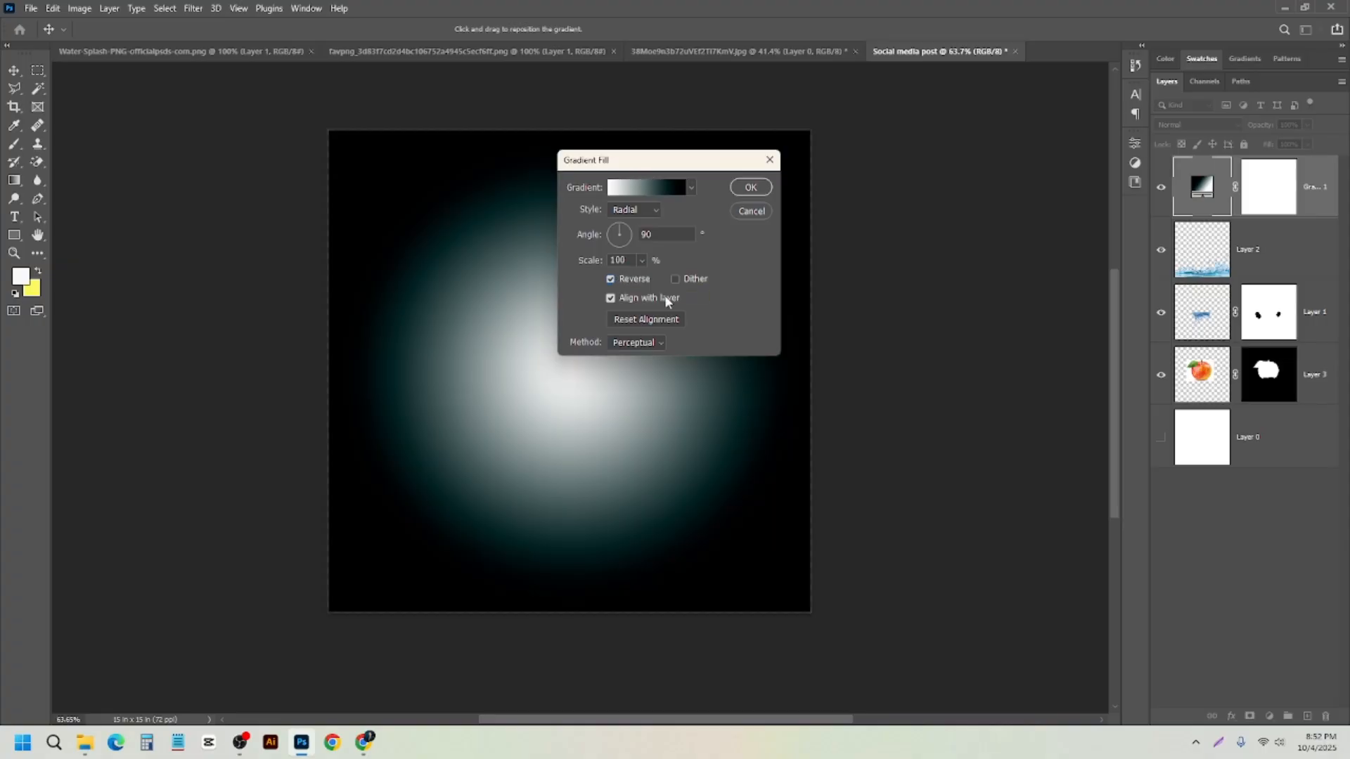
- Change the black colour stop of the radial gradient to a deep blue, RGB 4, 4, 184
left_click(651, 189)
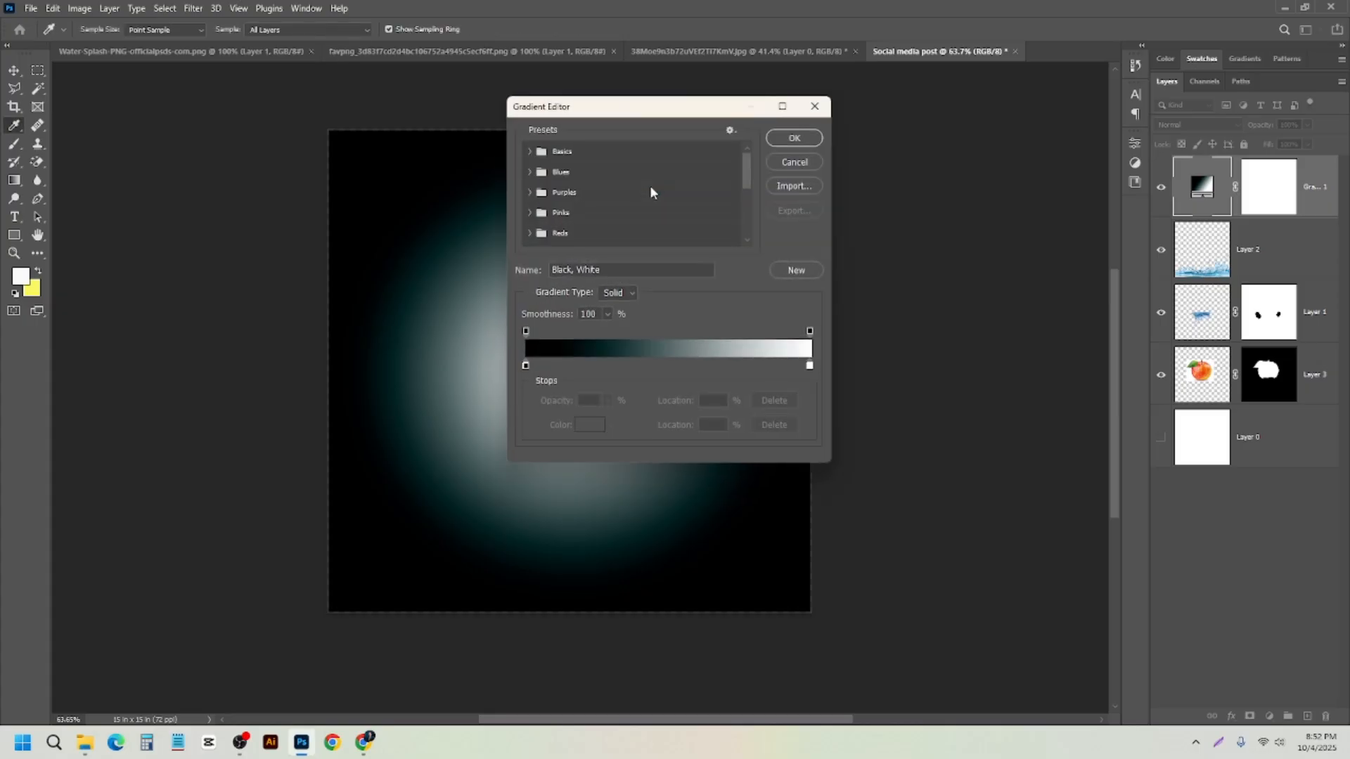
left_click_drag(656, 115, 993, 145)
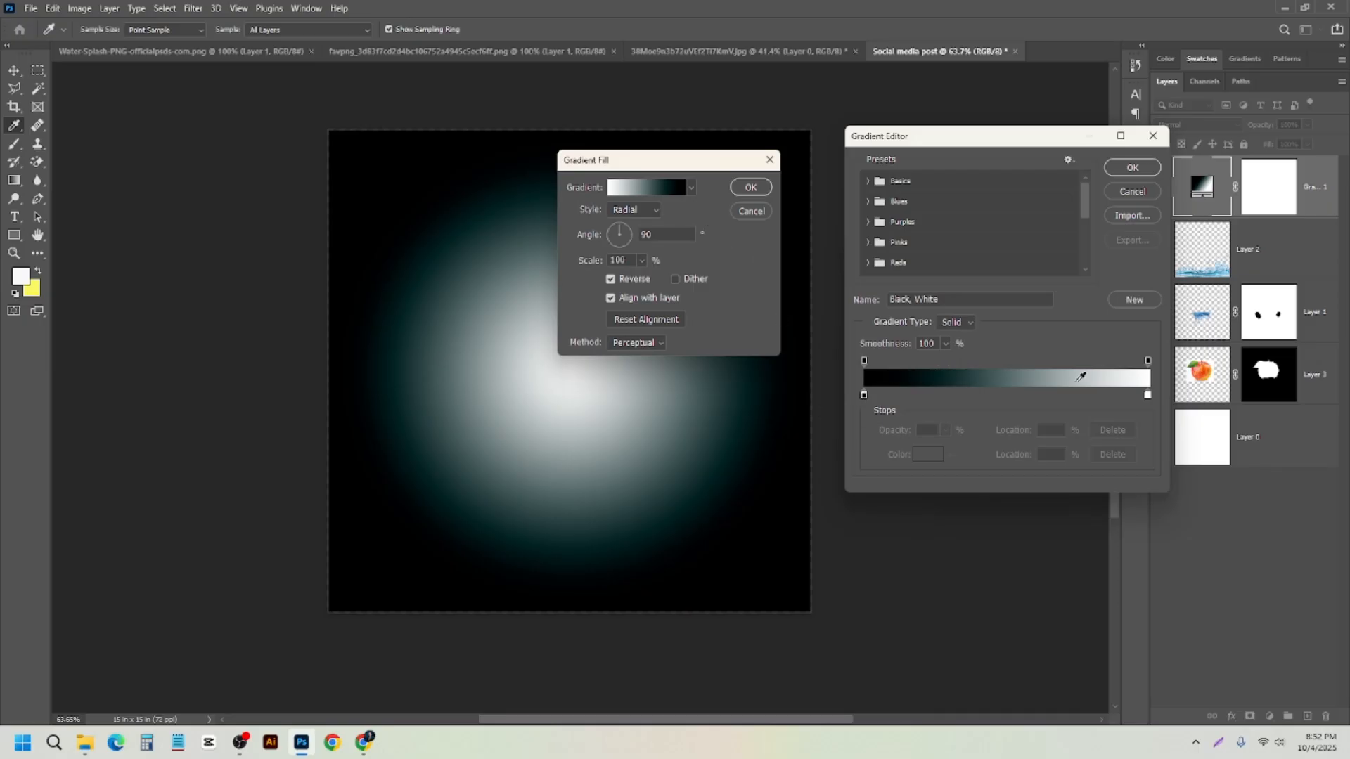
left_click(865, 396)
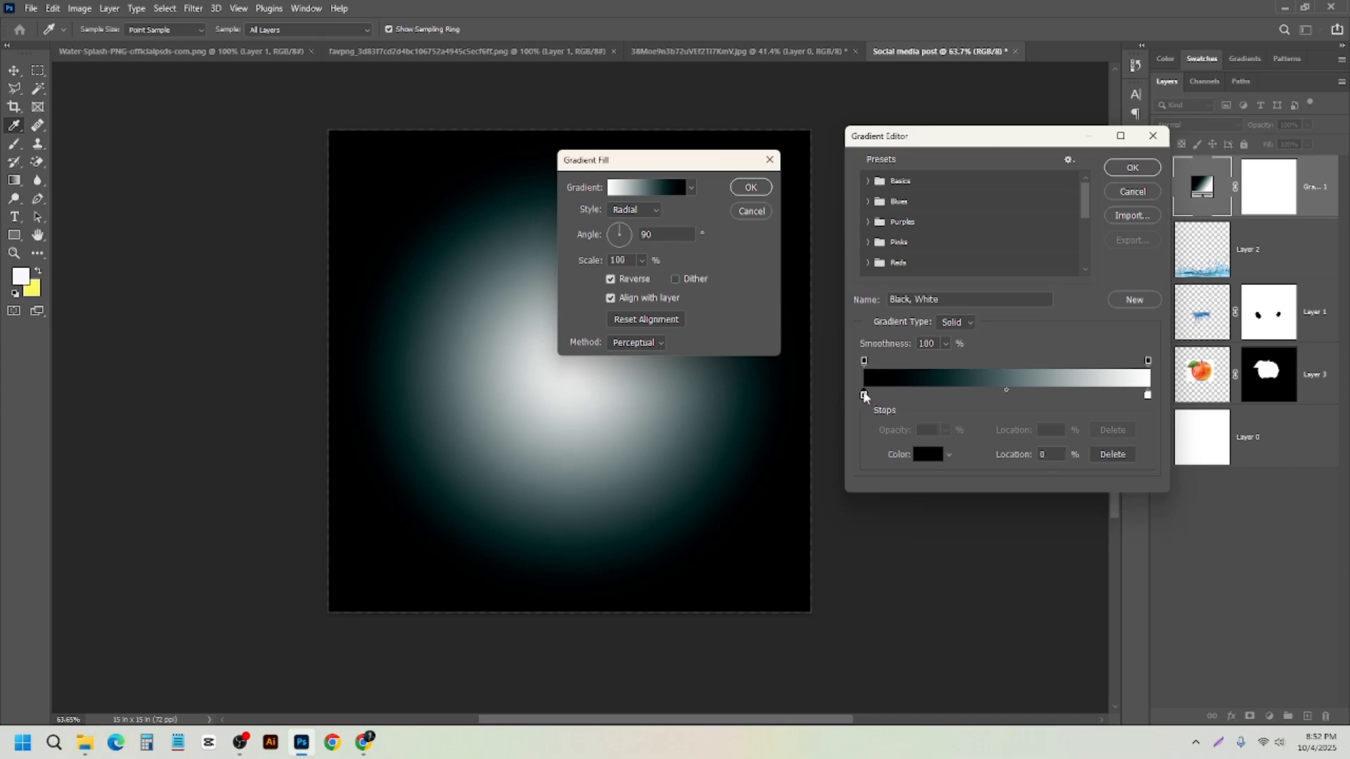
left_click(1149, 397)
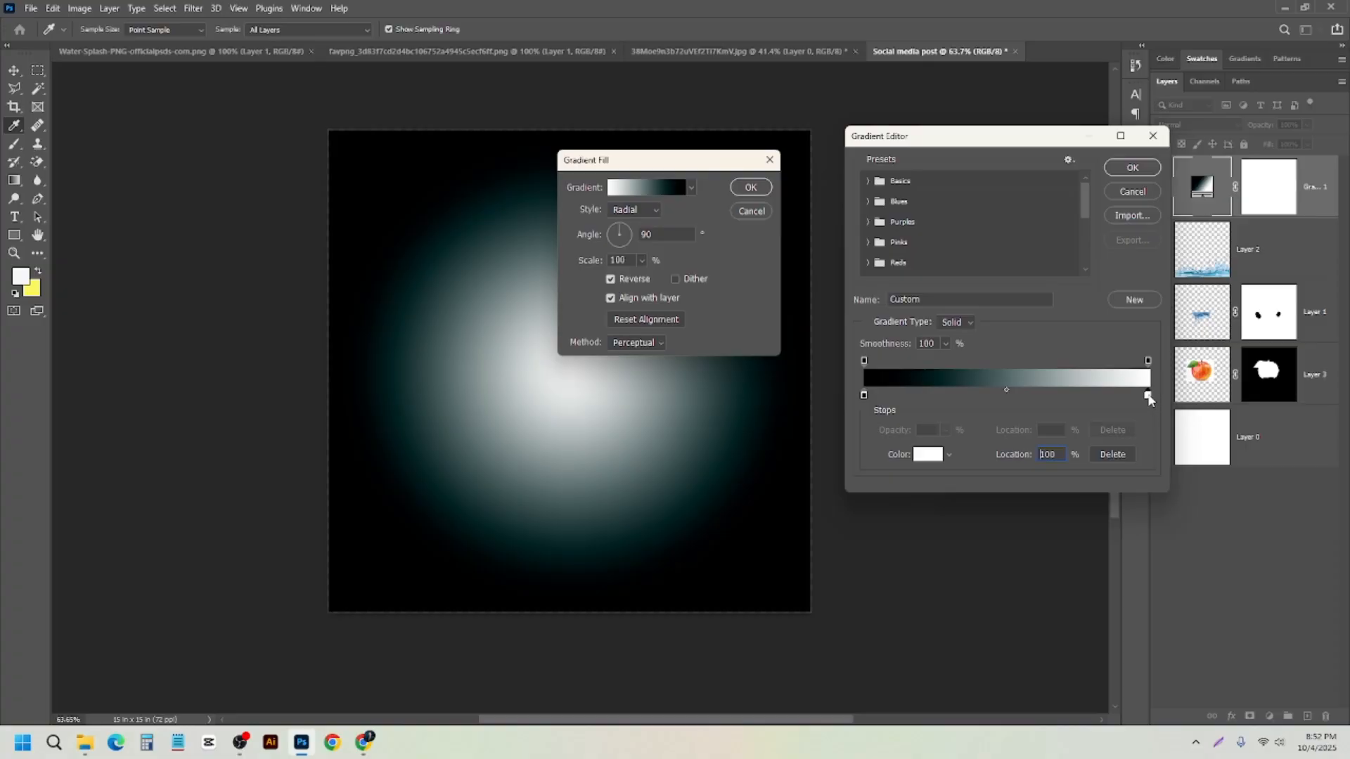
left_click(865, 395)
left_click(1148, 396)
left_click(864, 396)
left_click(928, 454)
left_click_drag(1044, 296, 1074, 272)
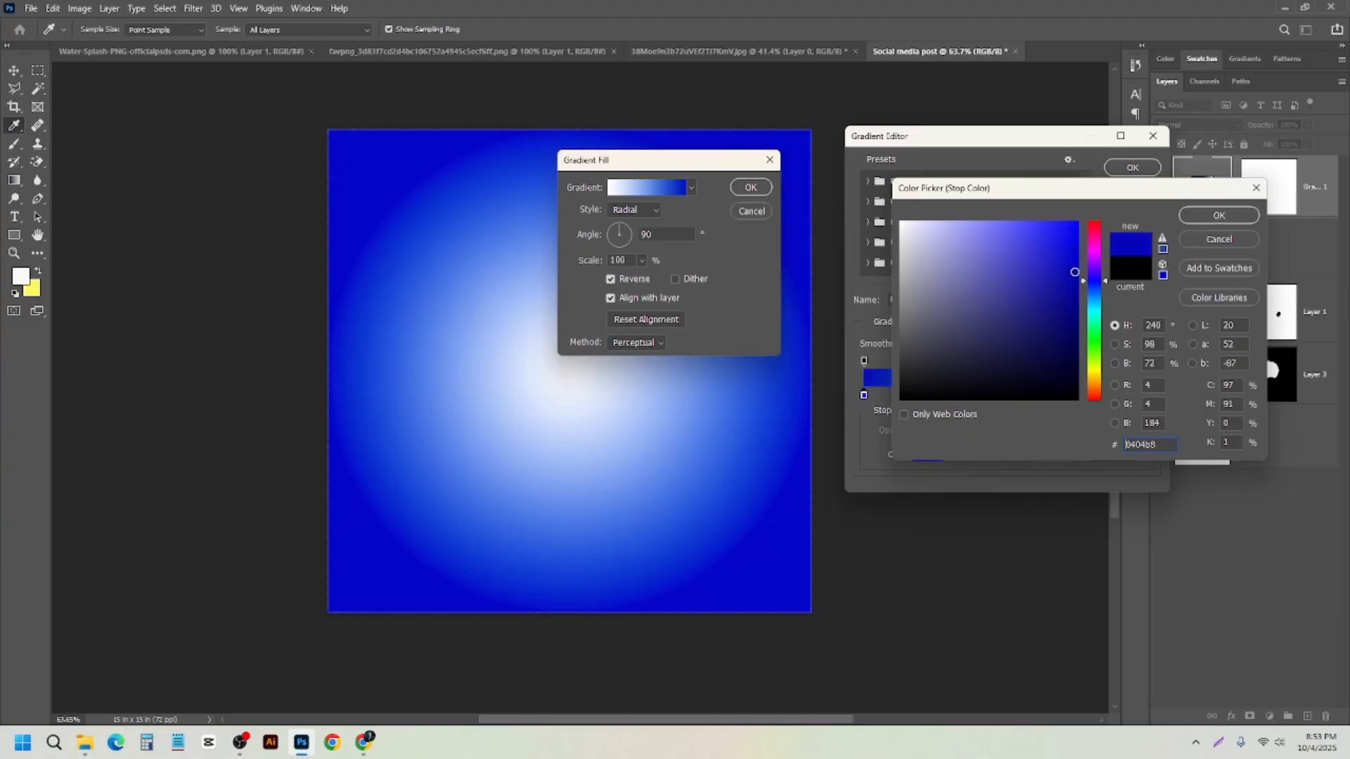
left_click(1234, 218)
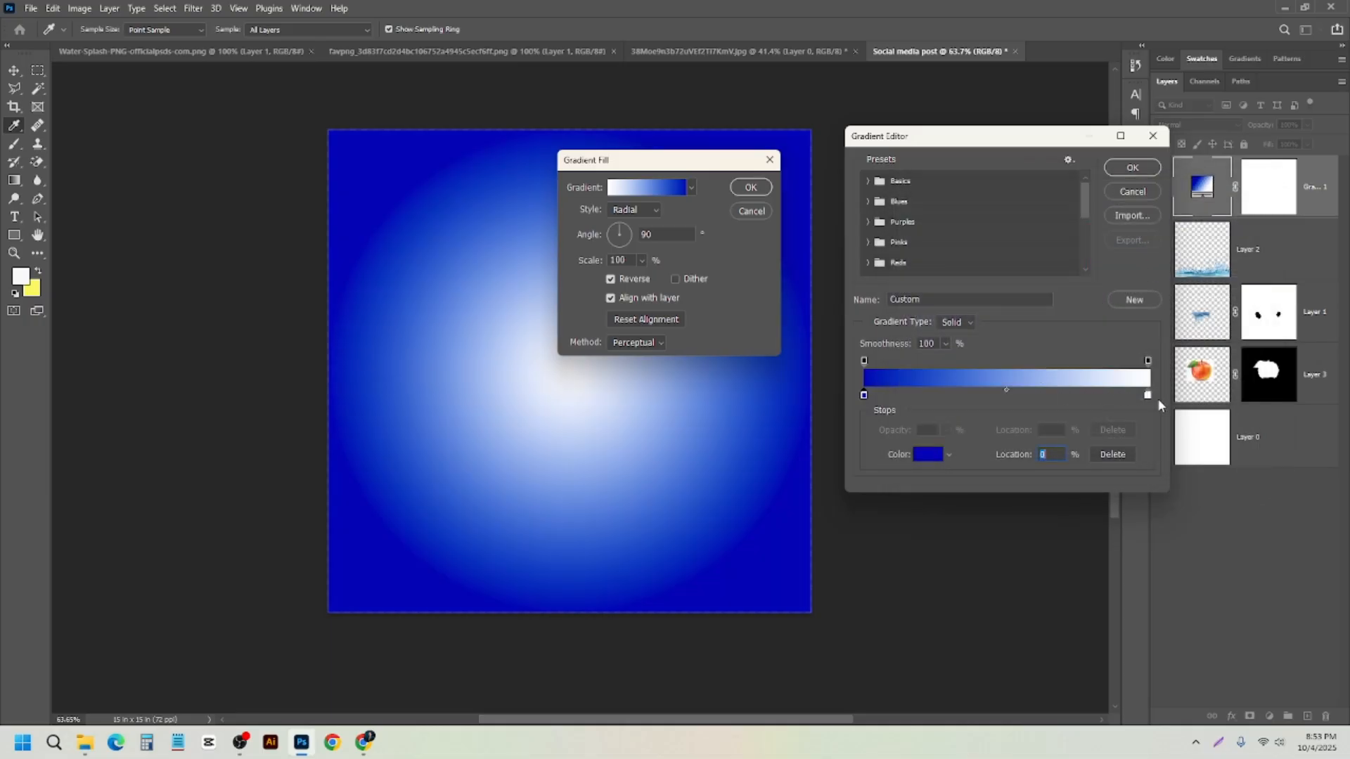
- Change the gradient's white colour stop to light blue a1beff and accept the edited gradient
left_click(1149, 397)
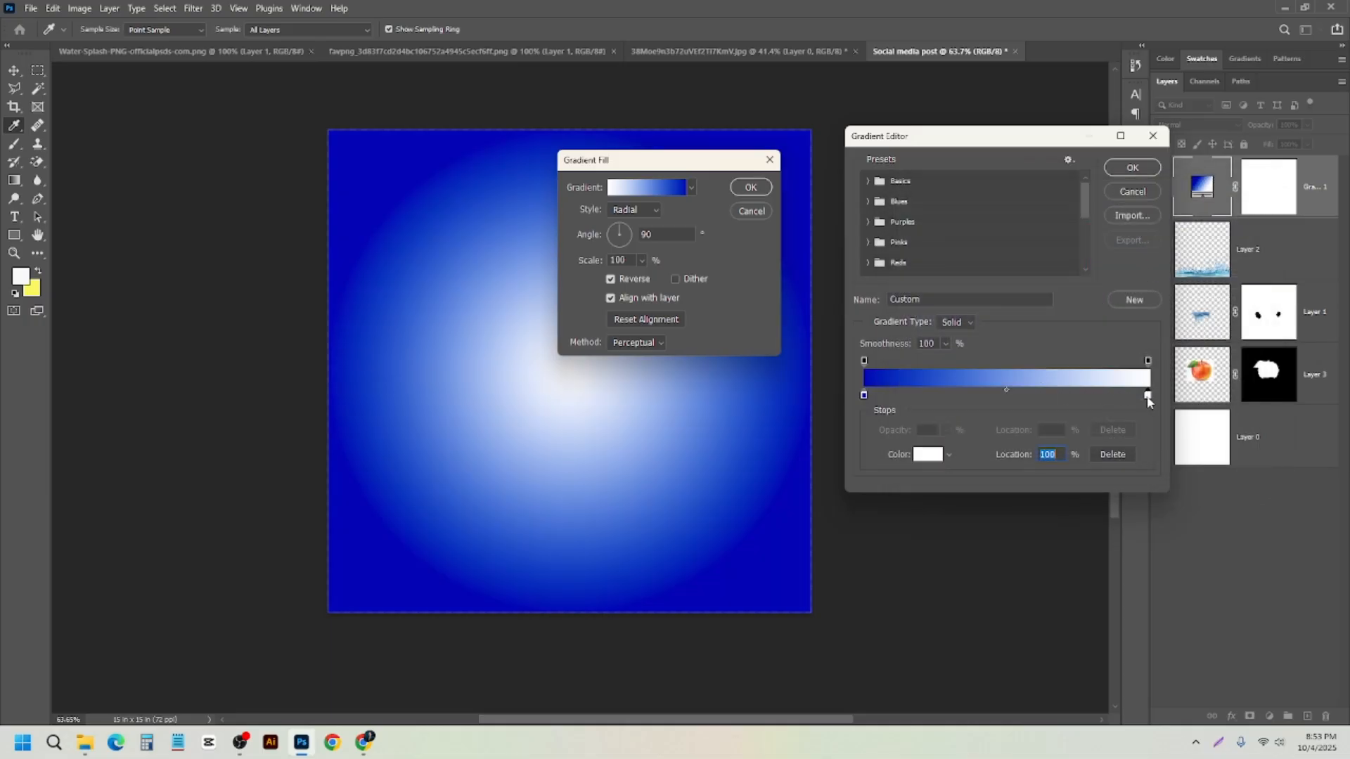
left_click(930, 457)
left_click(1094, 284)
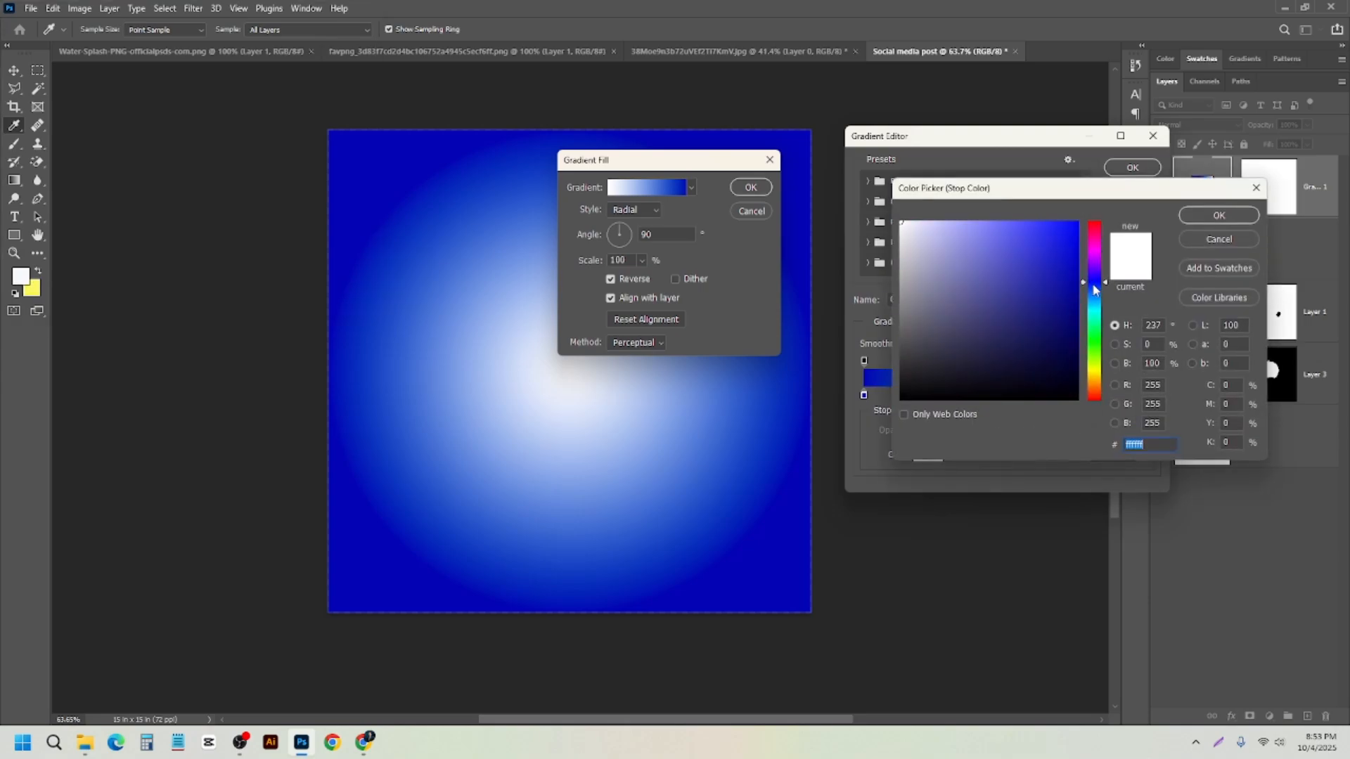
left_click(1094, 289)
left_click_drag(1013, 235, 965, 215)
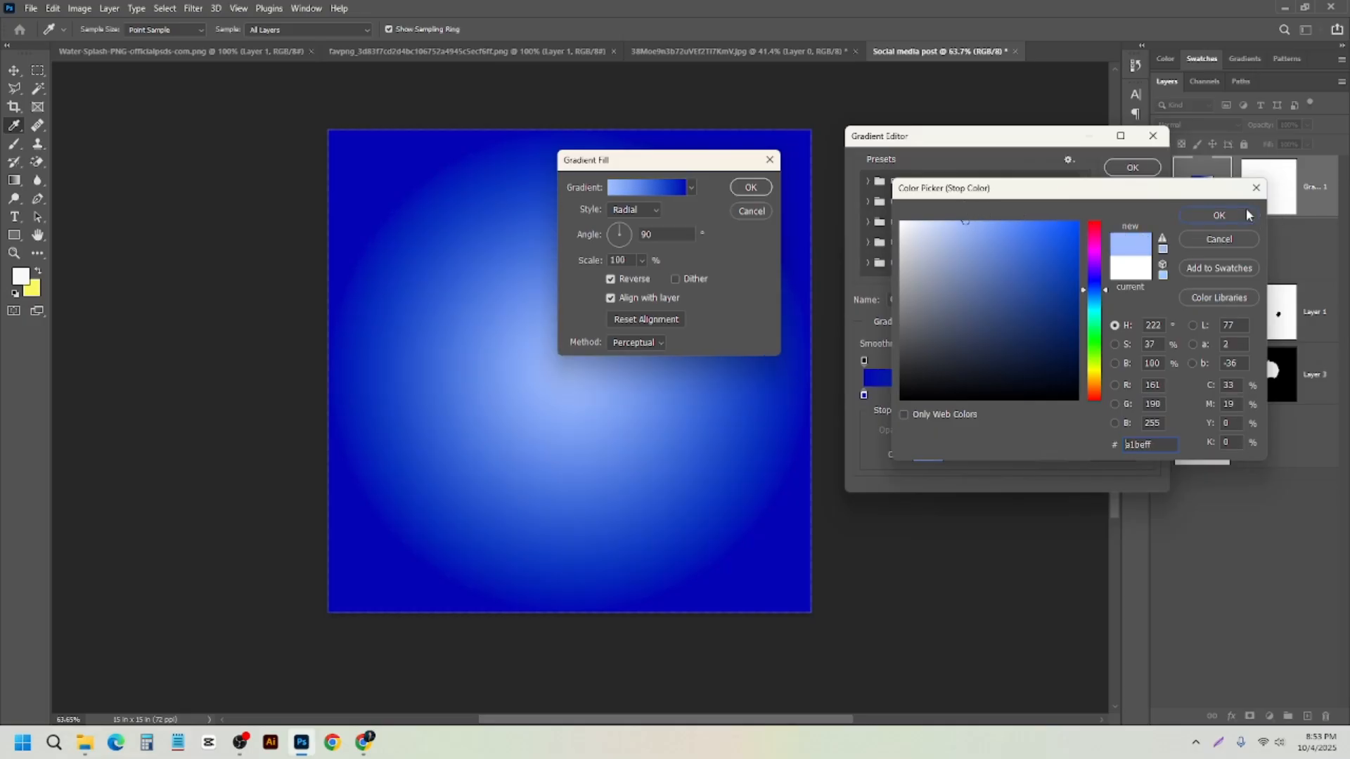
left_click(1248, 215)
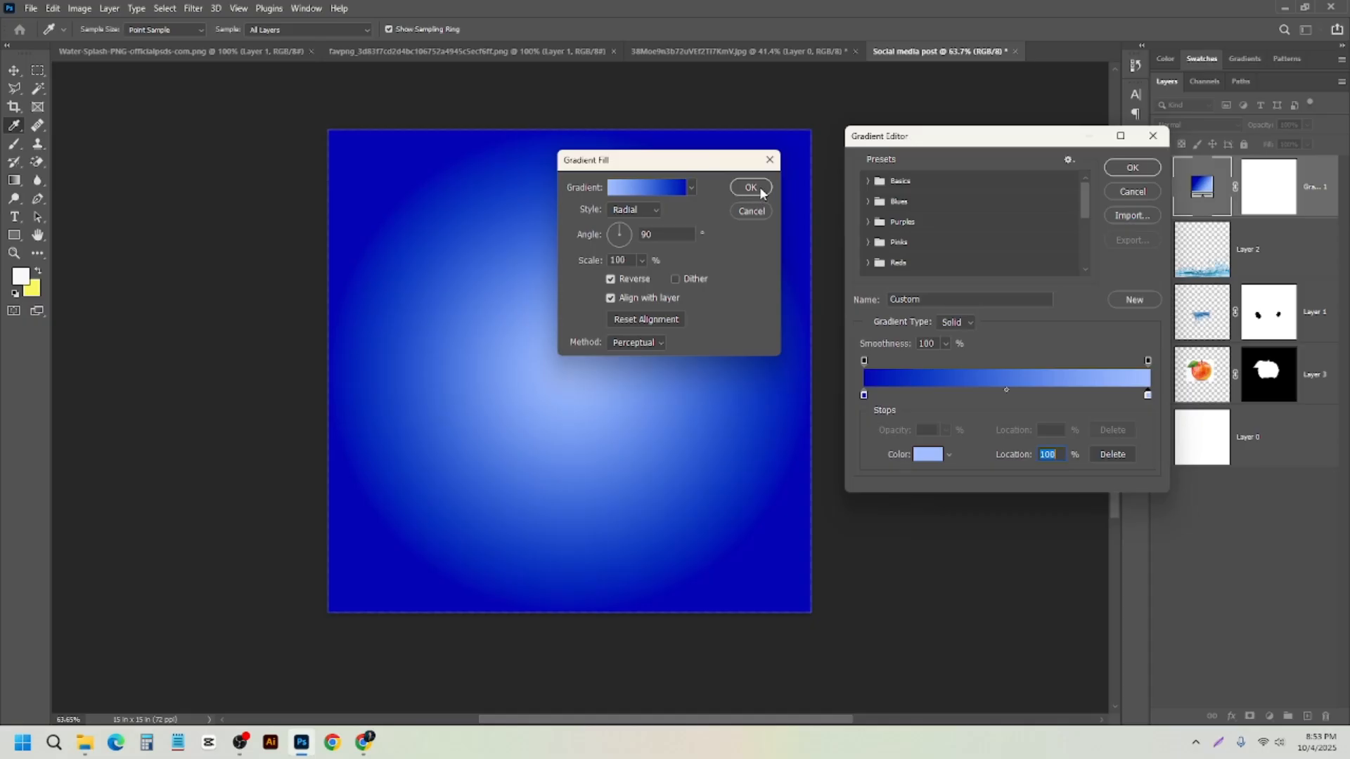
left_click(1133, 169)
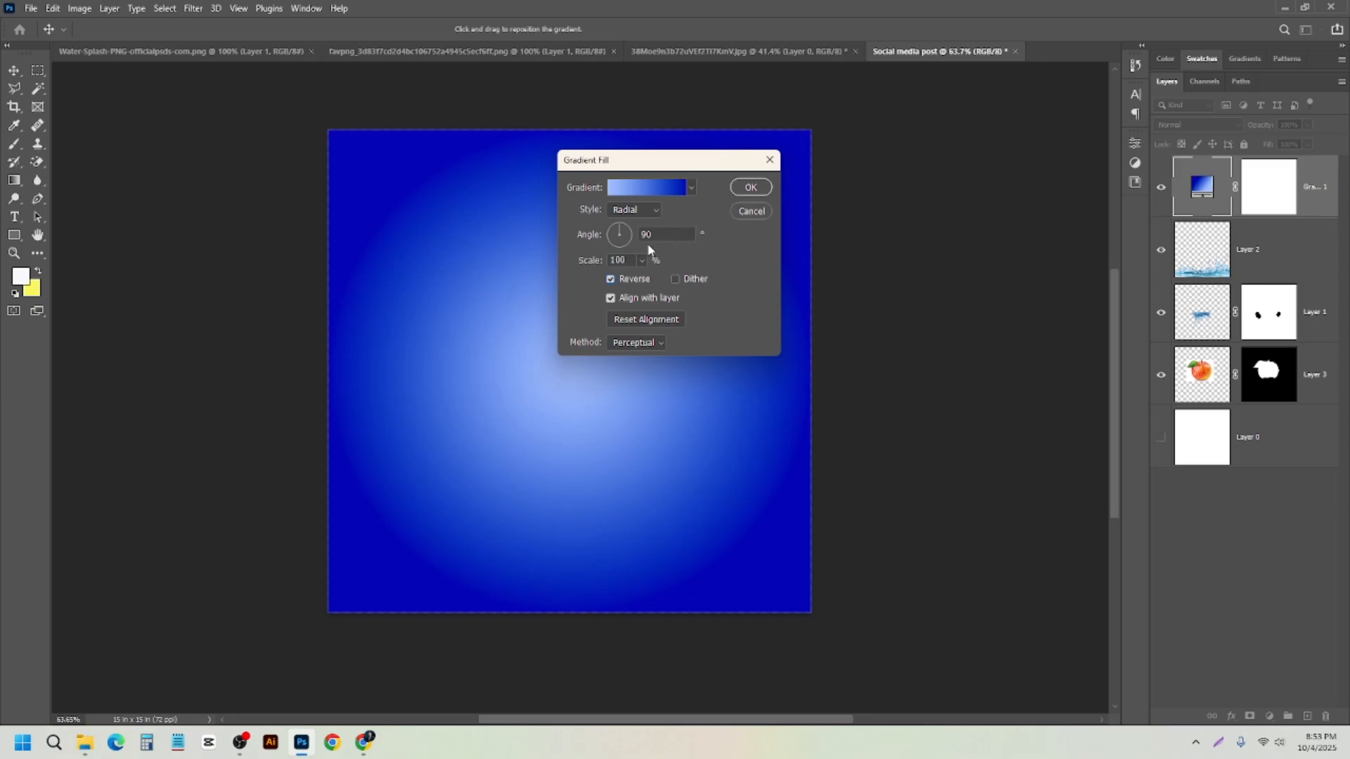
- Apply the gradient fill with its scale at 100% and recheck its settings without changing them
left_click(642, 261)
mouse_move(641, 281)
left_mouse_down()
mouse_move(655, 282)
mouse_move(642, 281)
left_mouse_up()
left_click_drag(640, 281, 642, 282)
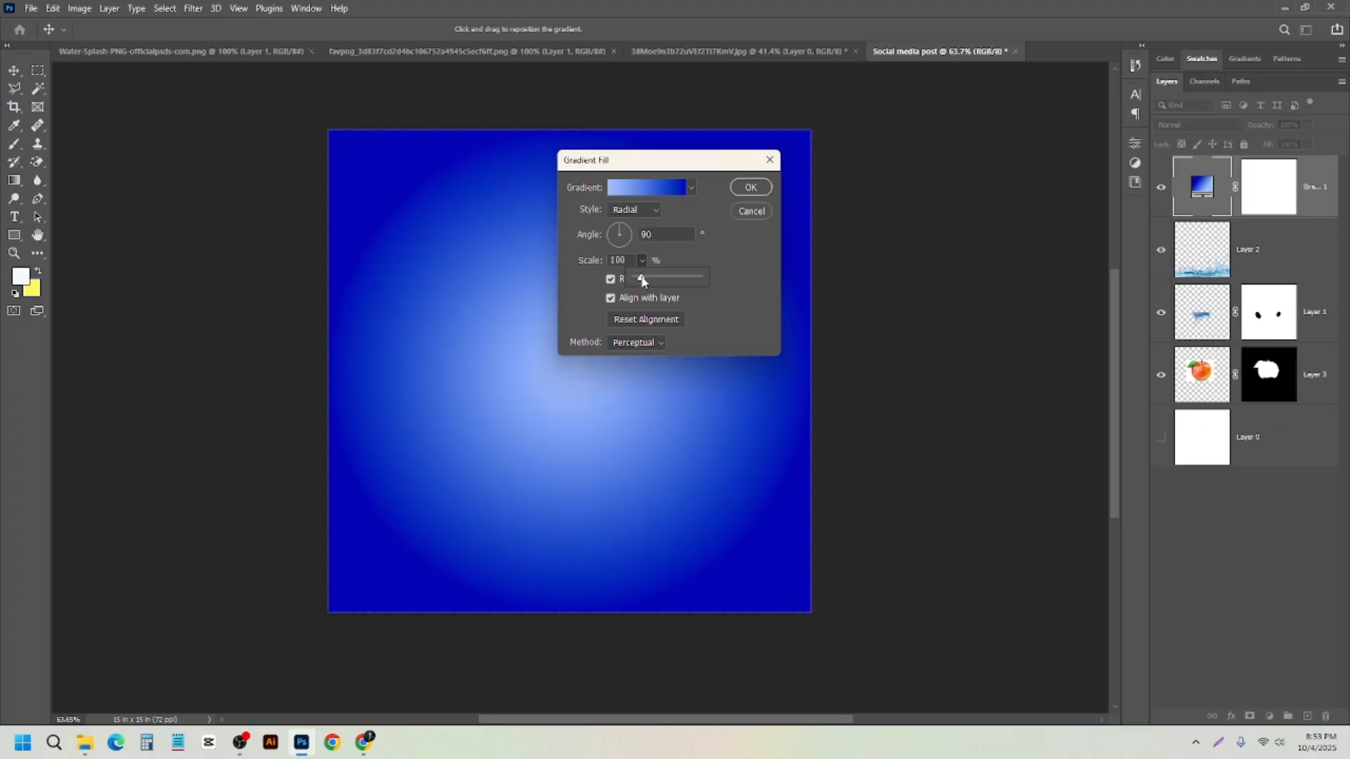
left_click(751, 188)
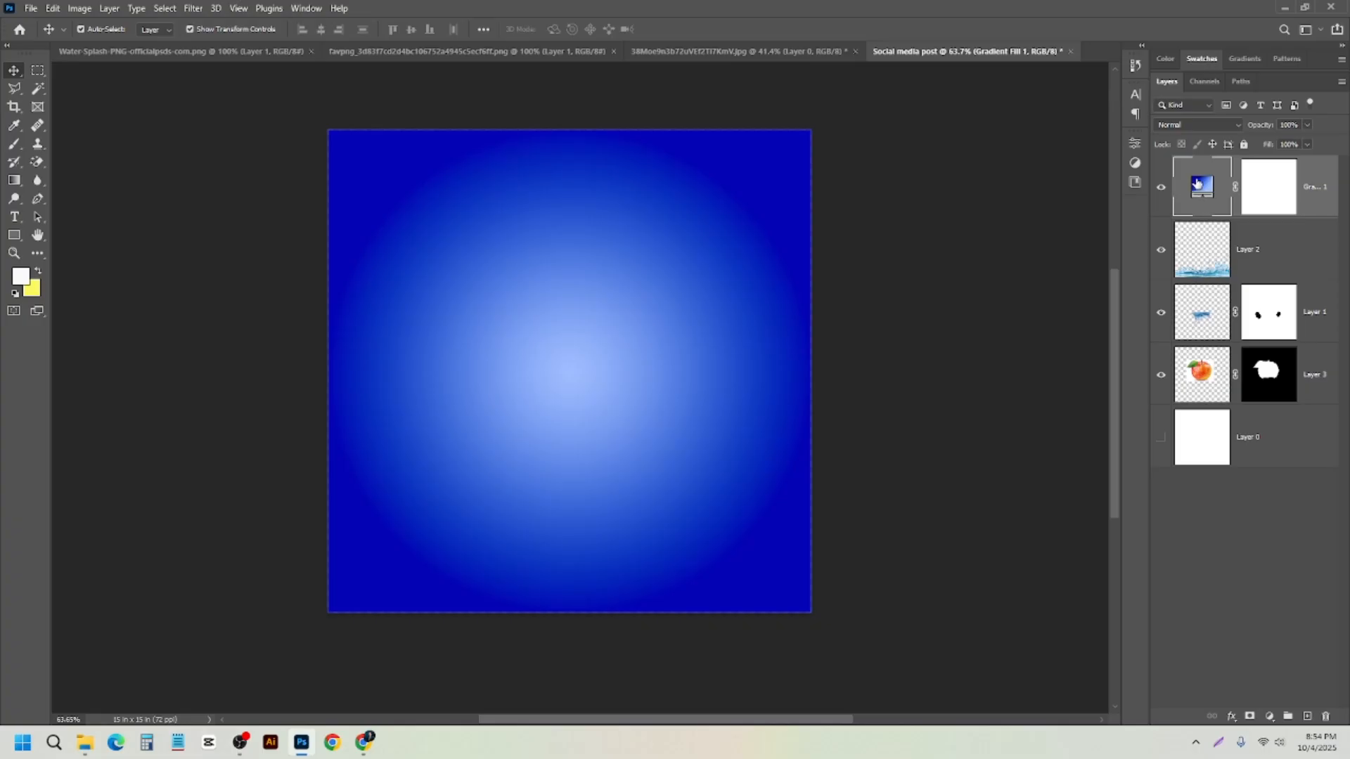
double_click(1199, 184)
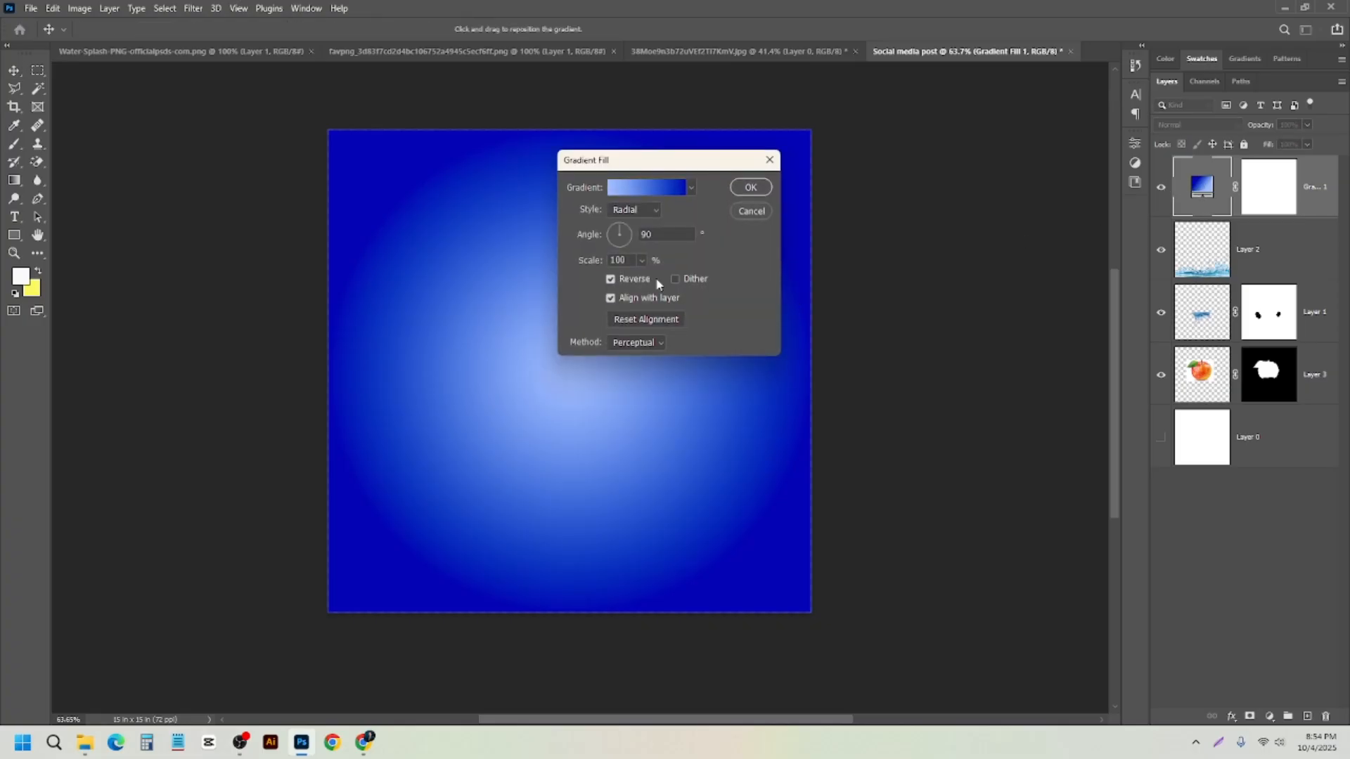
left_click(750, 211)
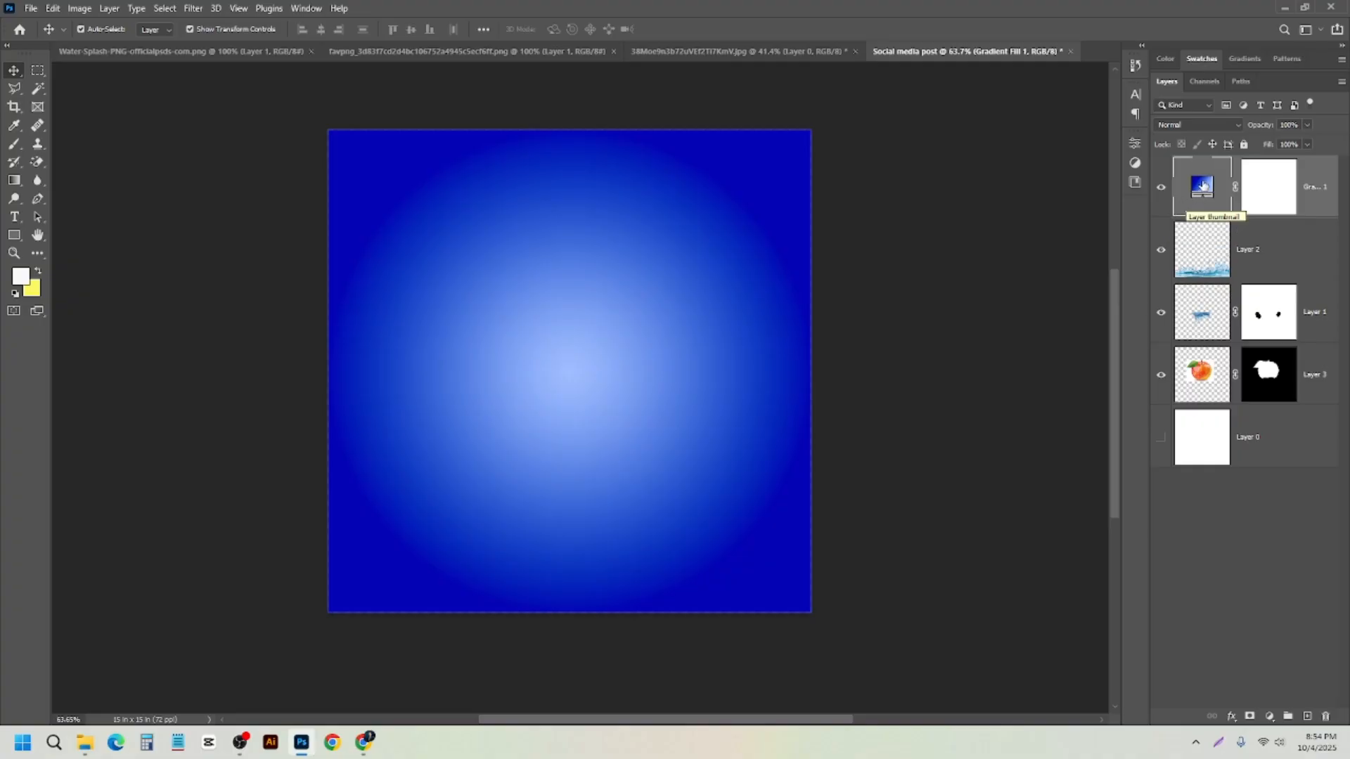
- Move the gradient fill layer directly beneath the apple layer and delete the hidden white Layer 0
left_click_drag(1206, 176, 1212, 399)
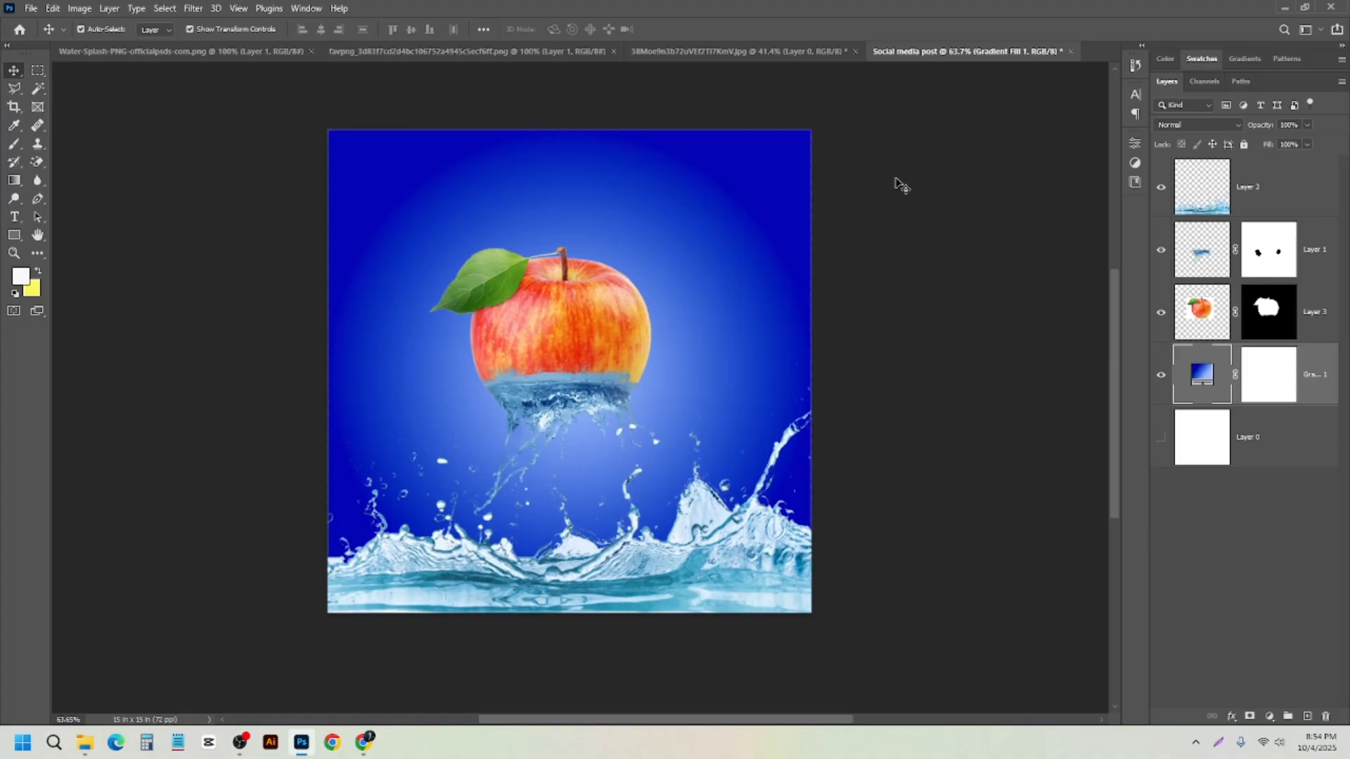
left_click(1268, 437)
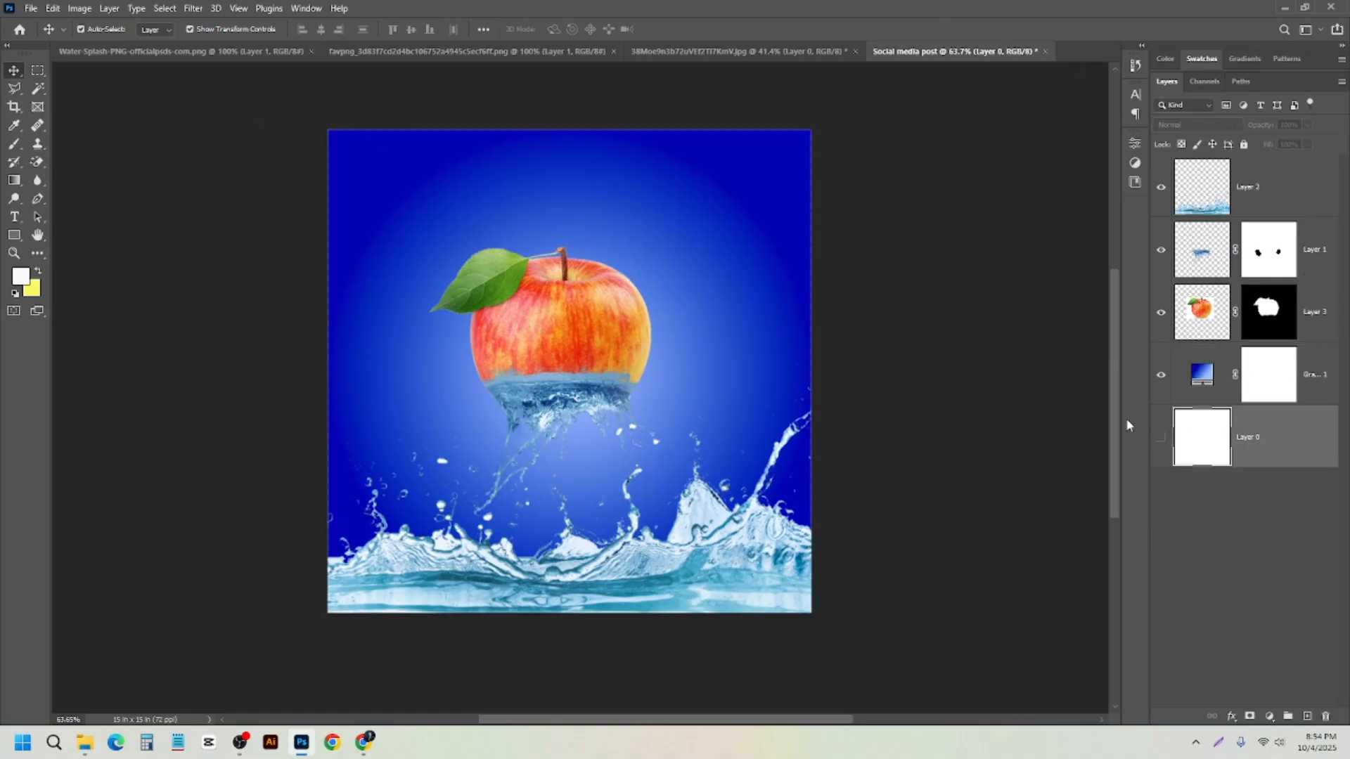
left_click(1331, 715)
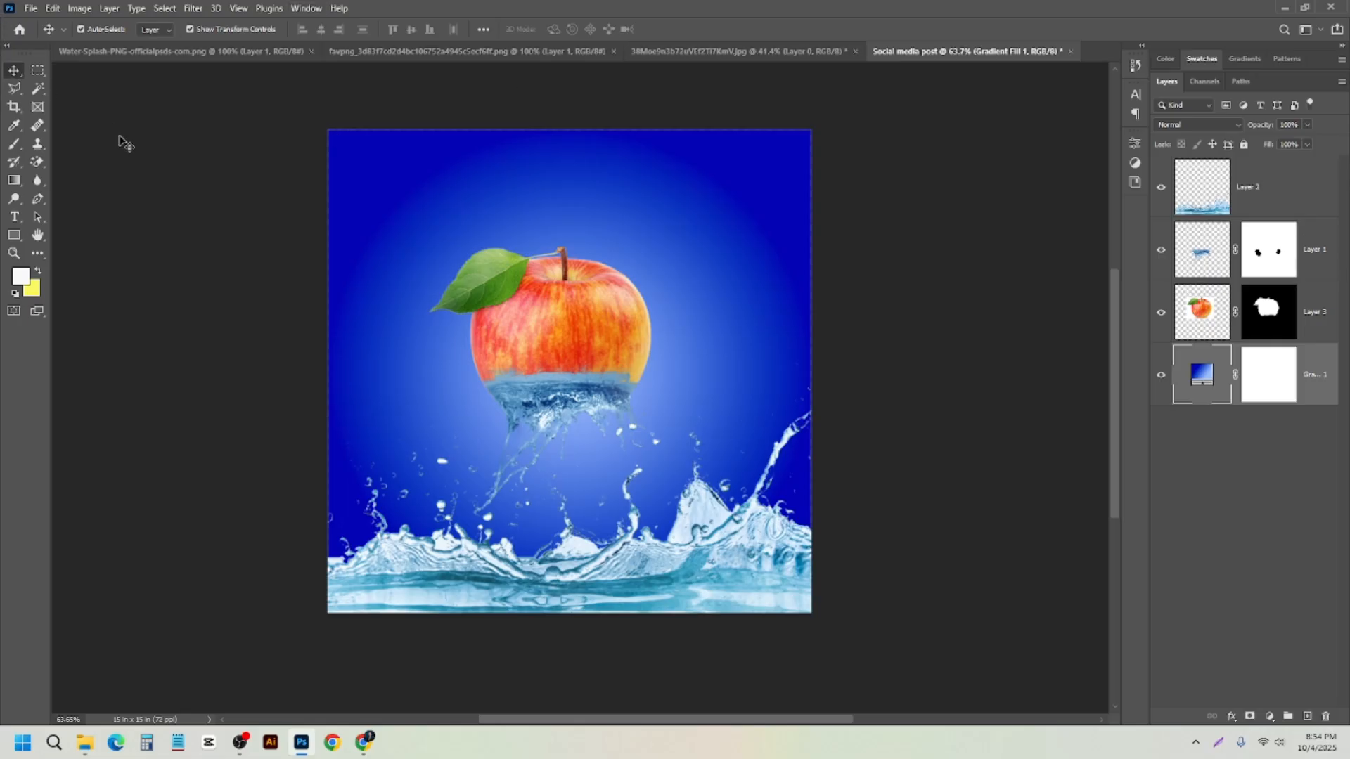
- Examine the apple and water splashes against the blue gradient and check which layer each belongs to
key("ctrl+0")
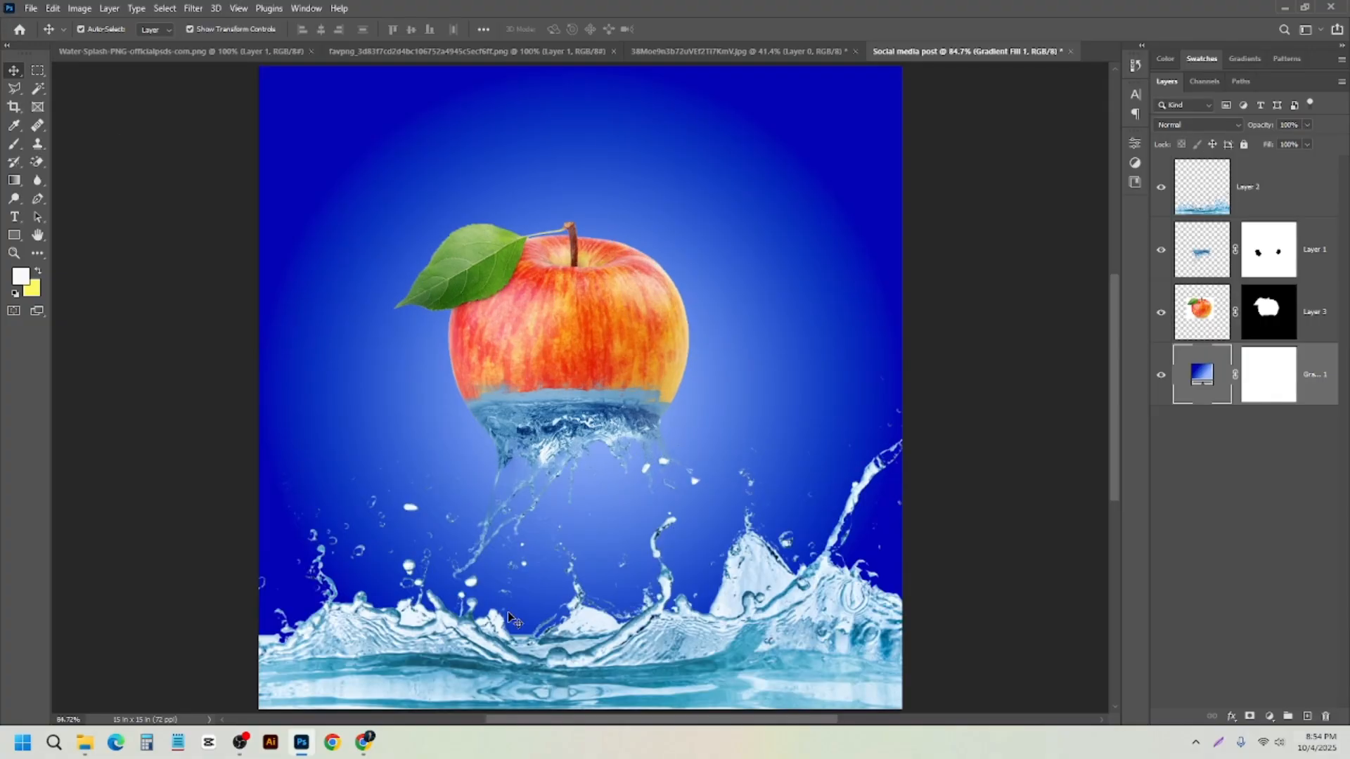
scroll(469, 332, "down", 3)
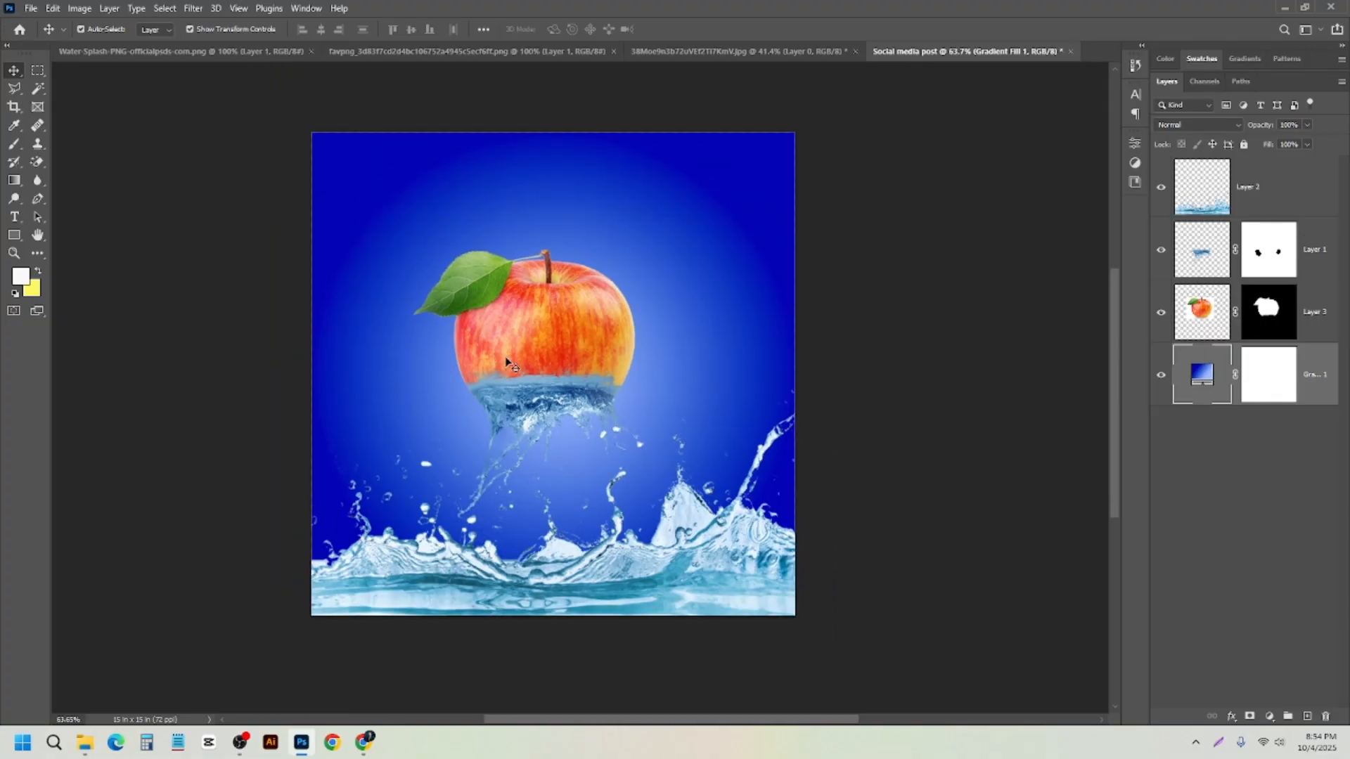
scroll(506, 362, "up", 3)
scroll(506, 362, "down", 3)
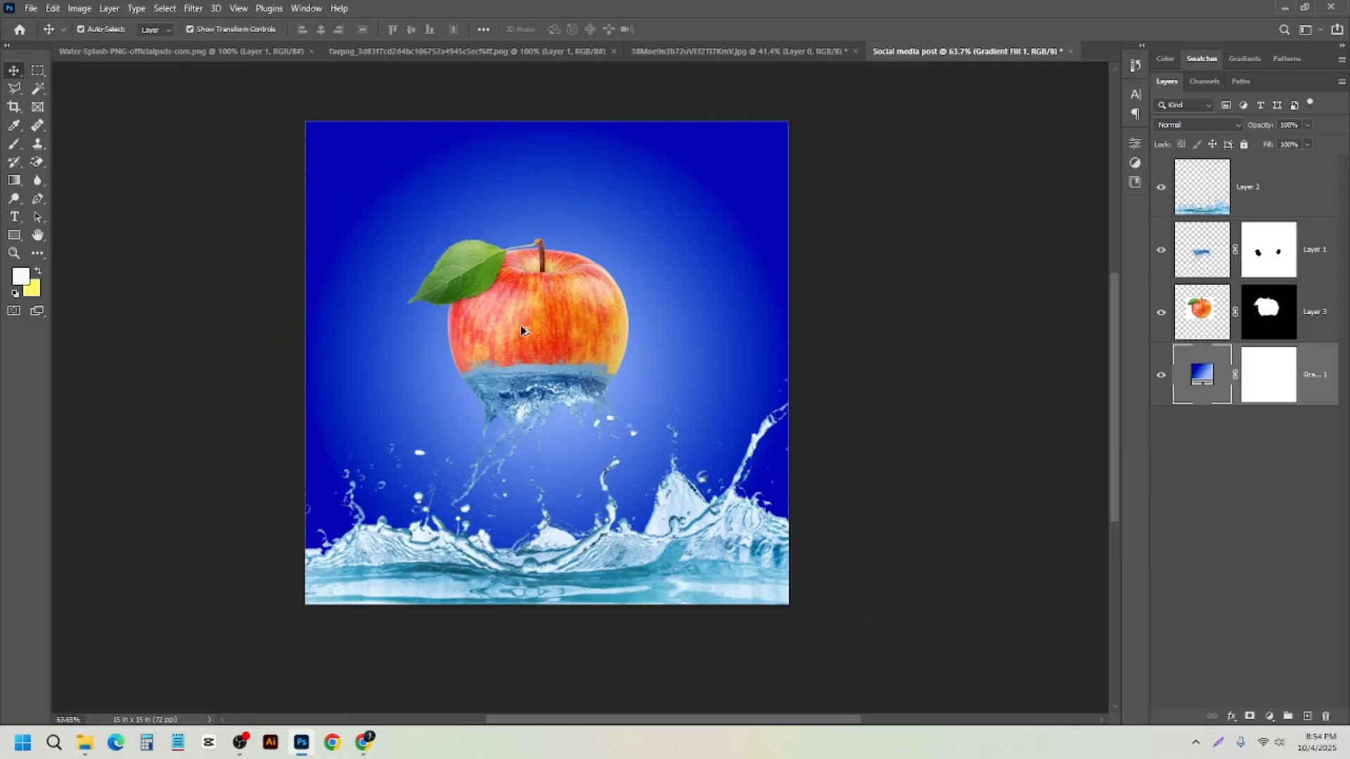
scroll(678, 385, "down", 2)
scroll(508, 393, "up", 3)
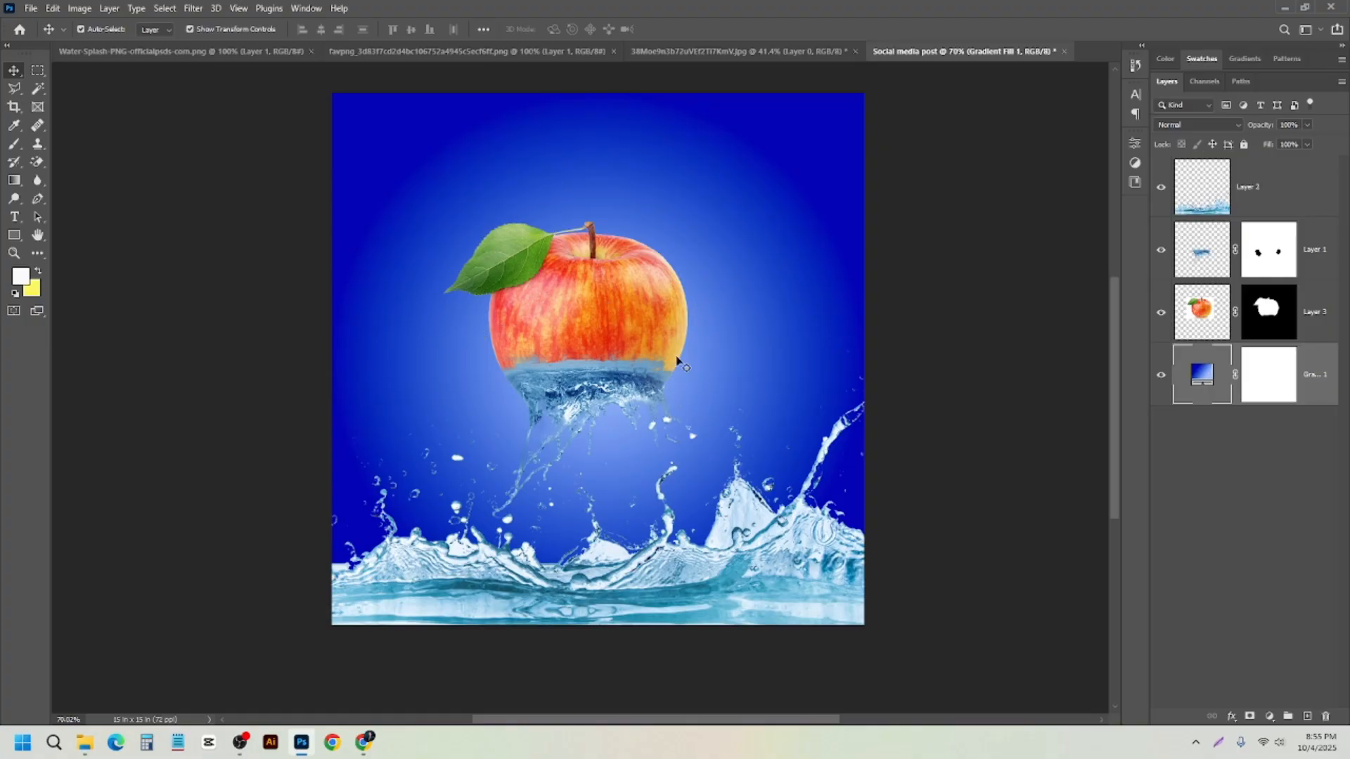
scroll(485, 389, "down", 1)
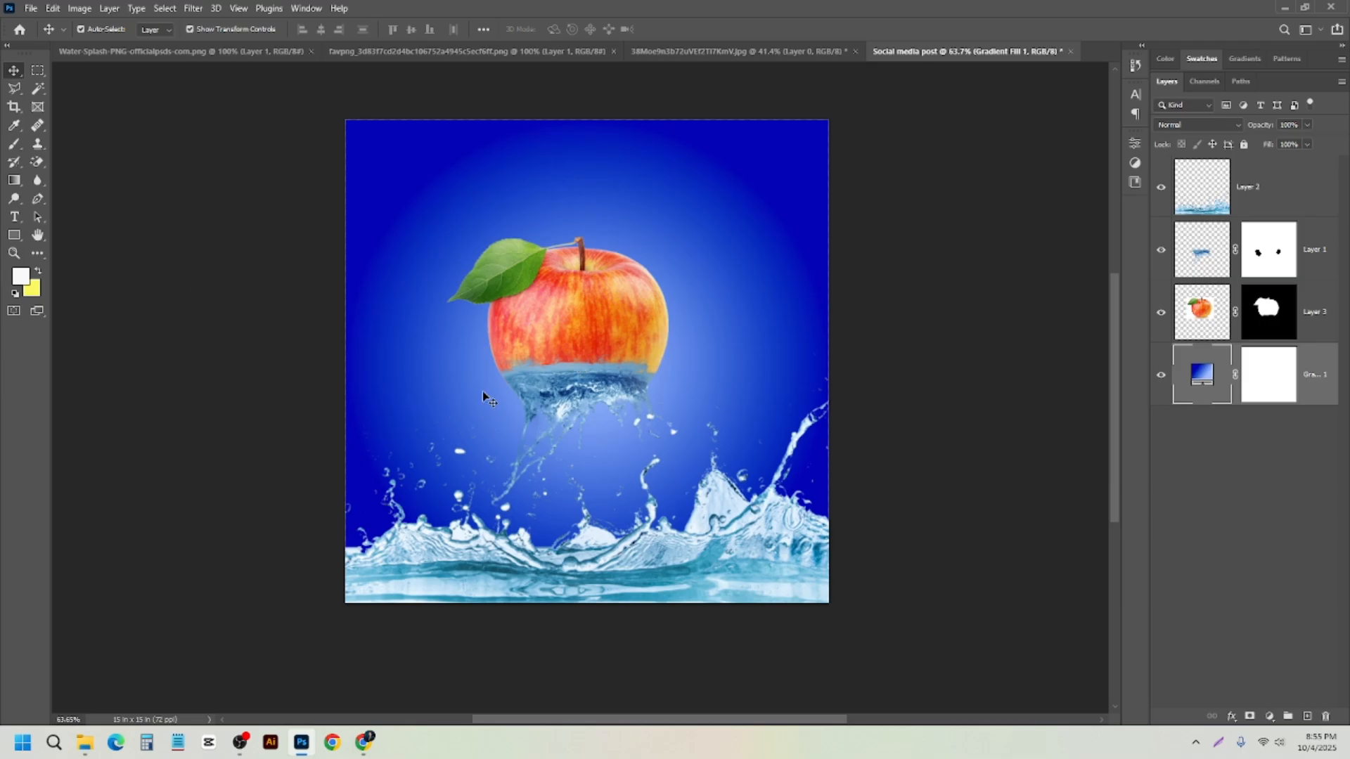
left_click(606, 398)
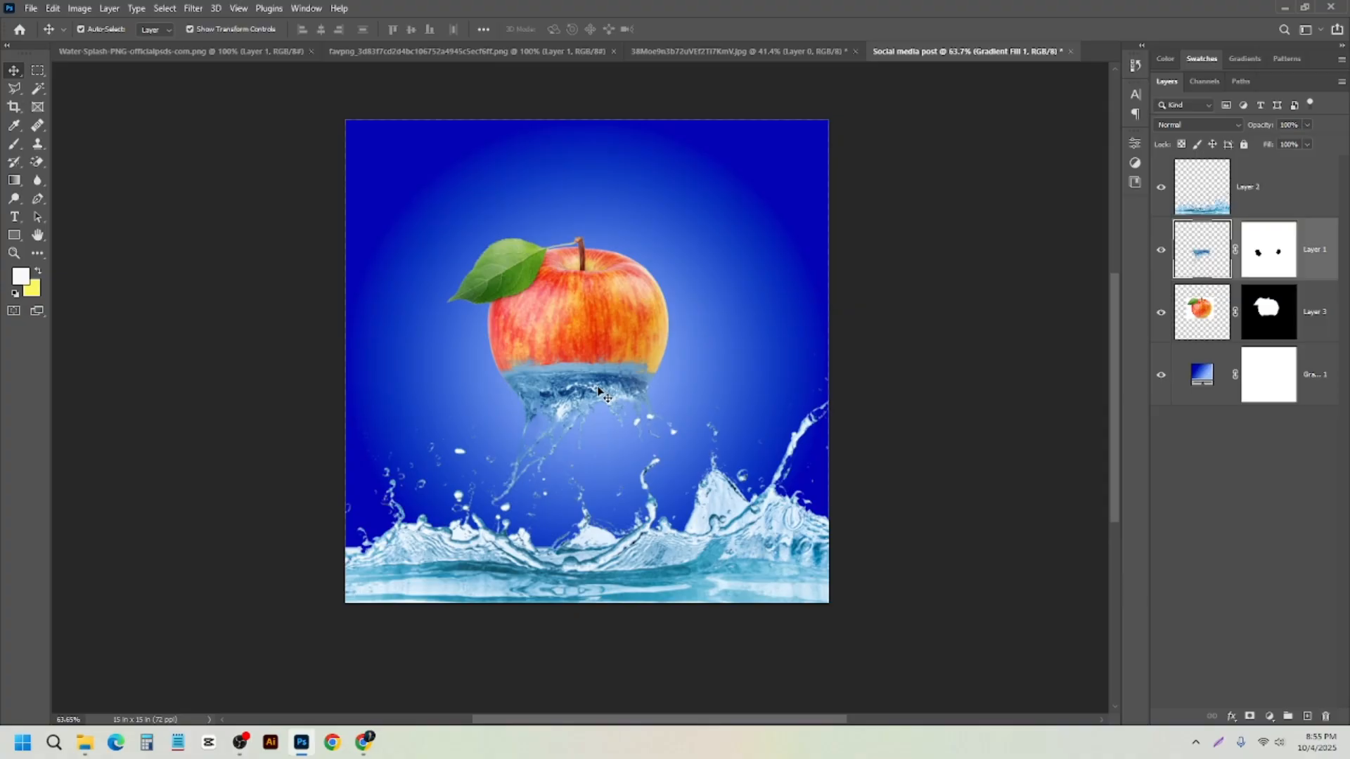
left_click(588, 324)
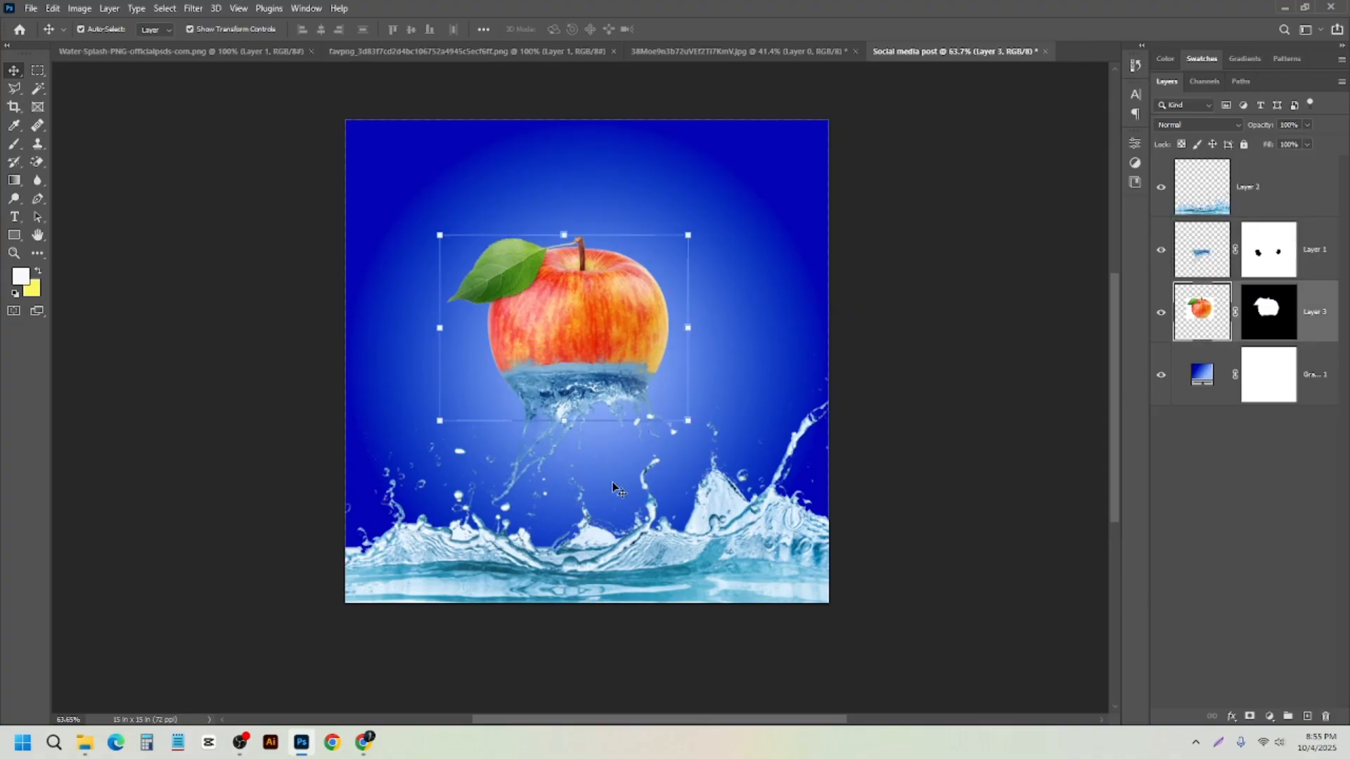
left_click(616, 487)
left_click(592, 412)
- Try to merge the apple layer and both water splash layers into a single layer
left_click(598, 348)
left_click(1281, 193)
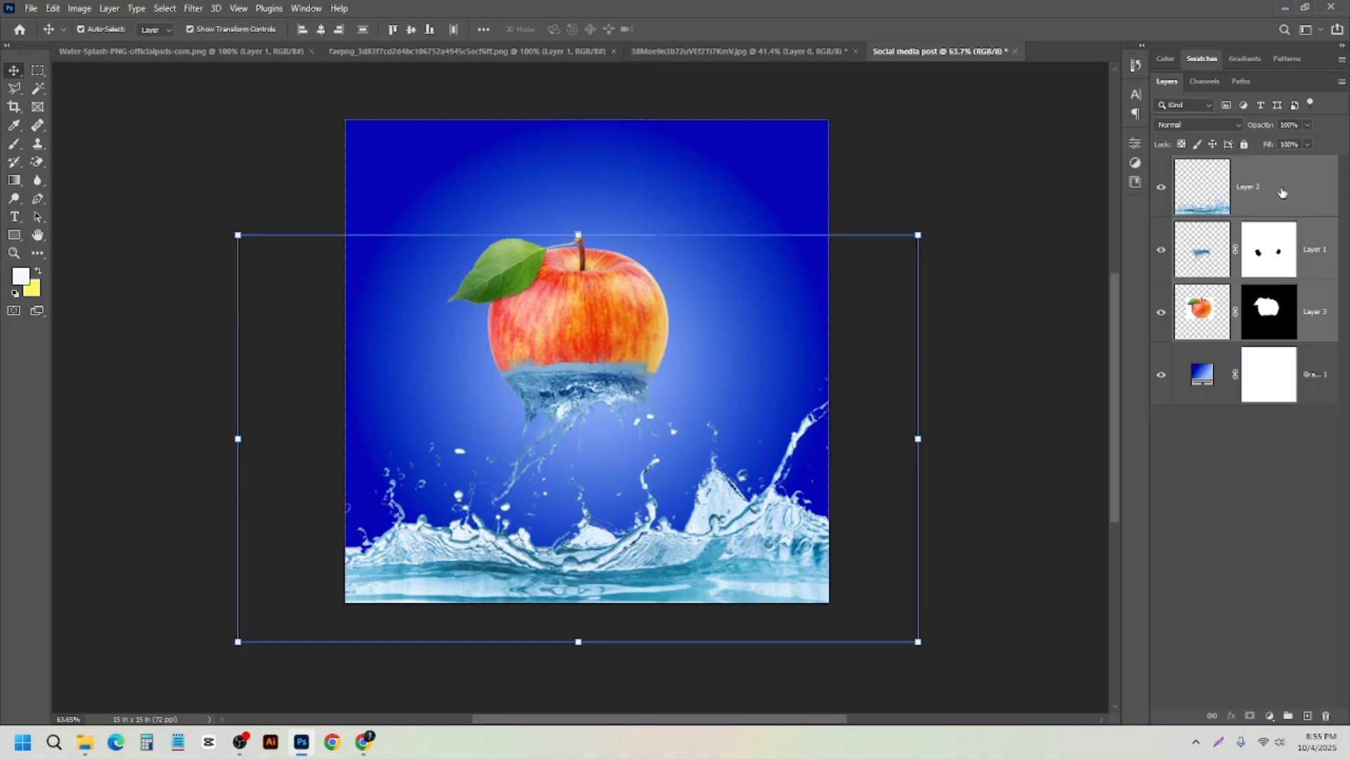
right_click(1304, 188)
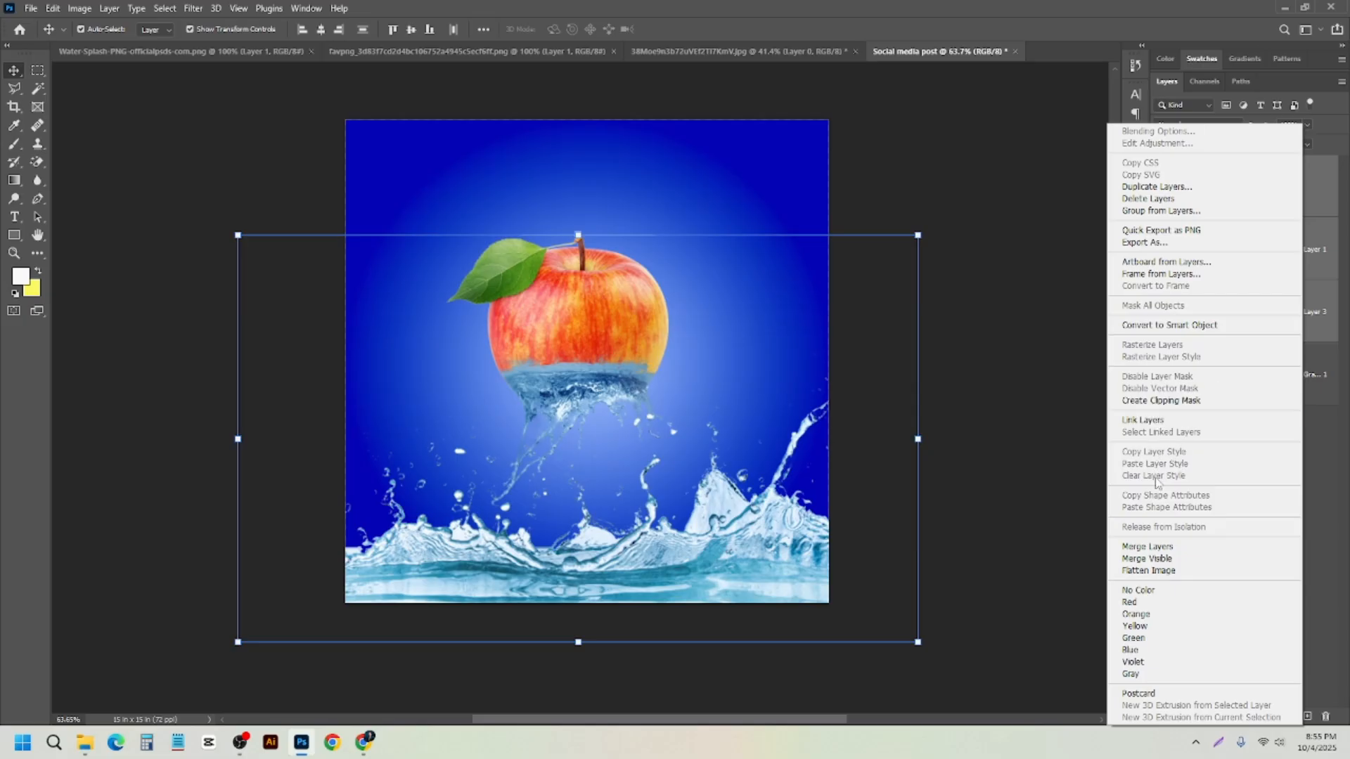
left_click(1169, 548)
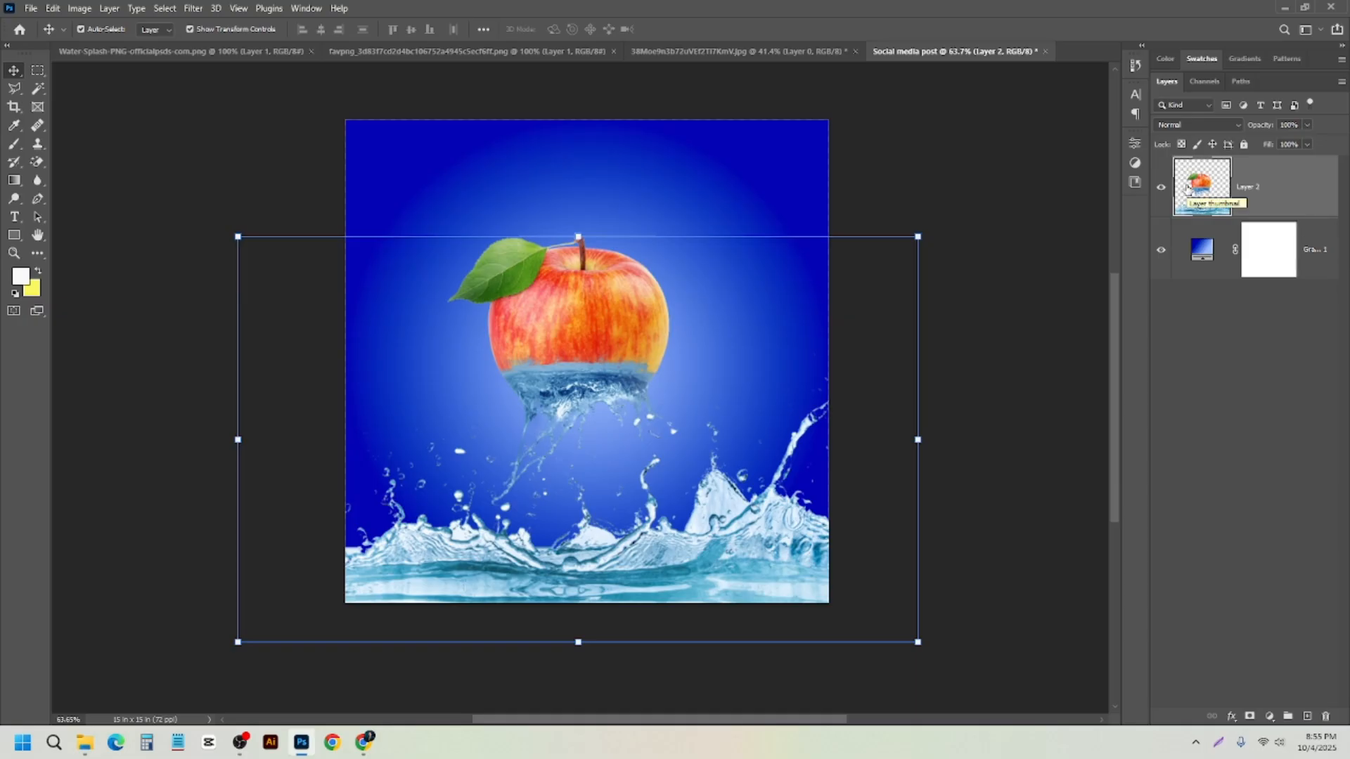
key("ctrl+z")
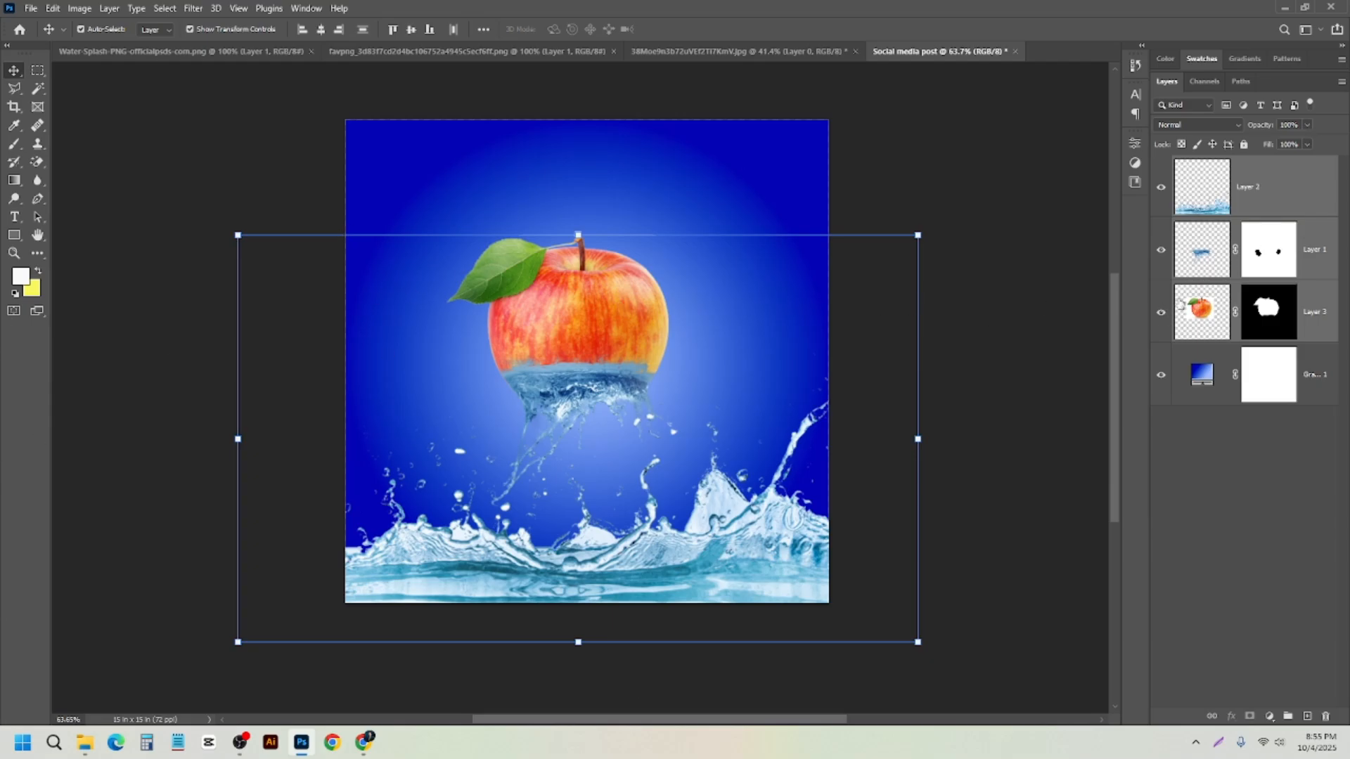
left_click(1192, 309)
left_click(1214, 184)
left_click(1210, 262)
left_click(1208, 305)
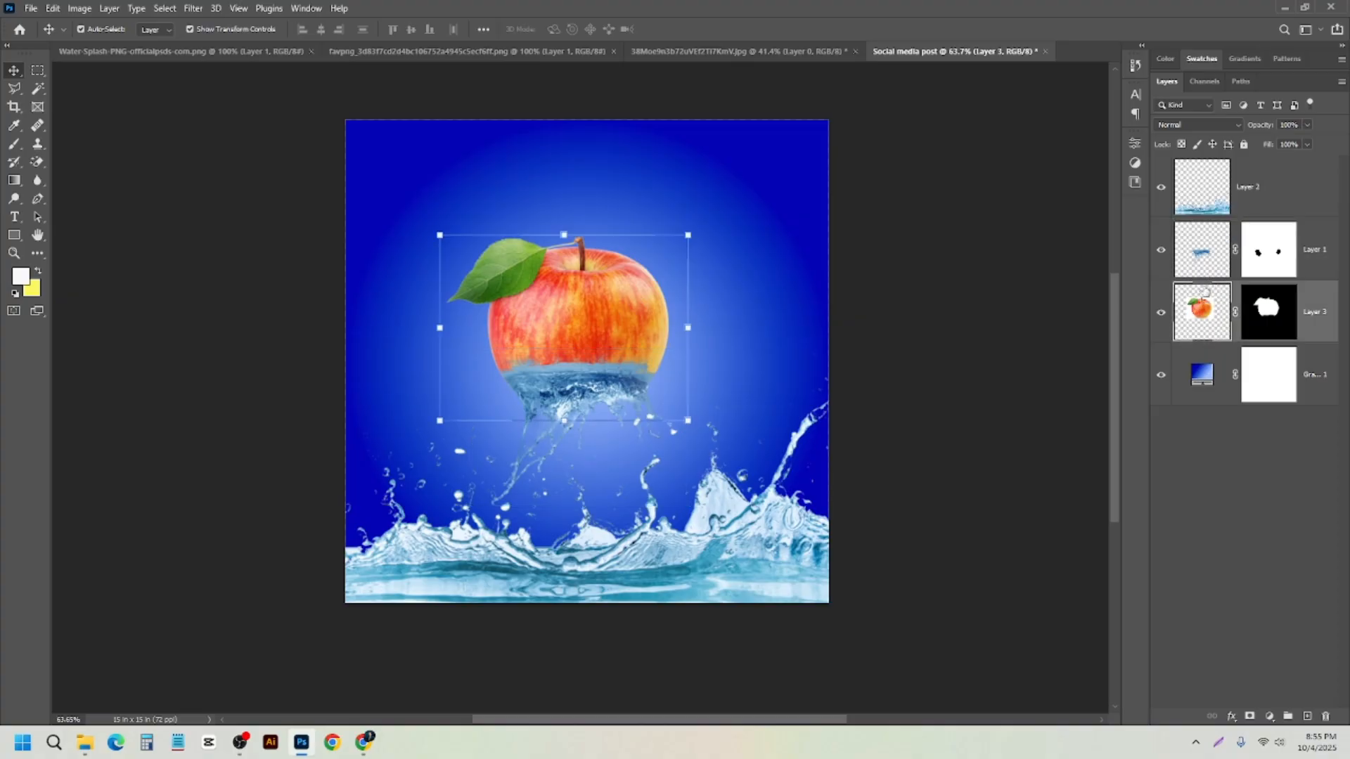
left_click(1205, 270)
left_click(1209, 190)
left_click(1222, 261)
left_click(1200, 313)
left_click(1199, 272)
left_click(1185, 206)
left_click(1183, 239)
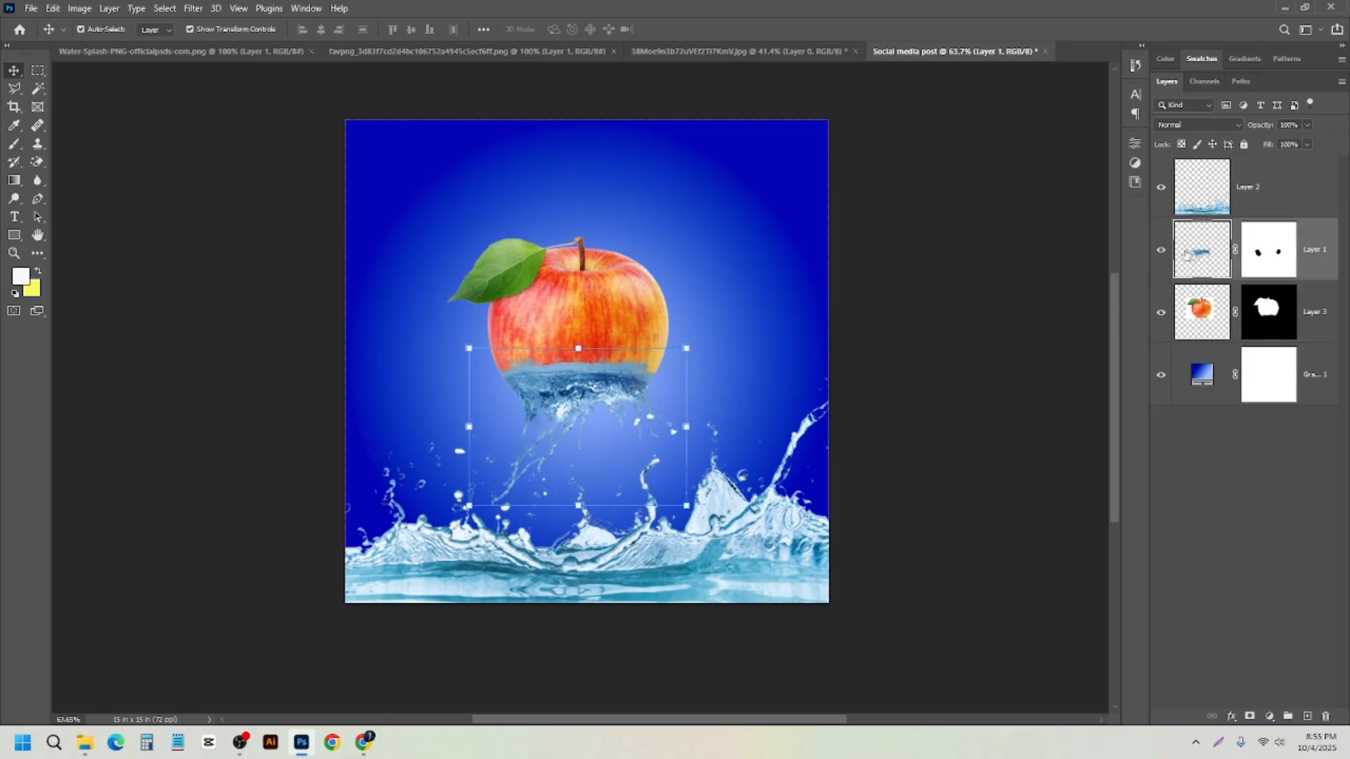
left_click(1203, 331)
left_click(1194, 274)
left_click(1206, 196)
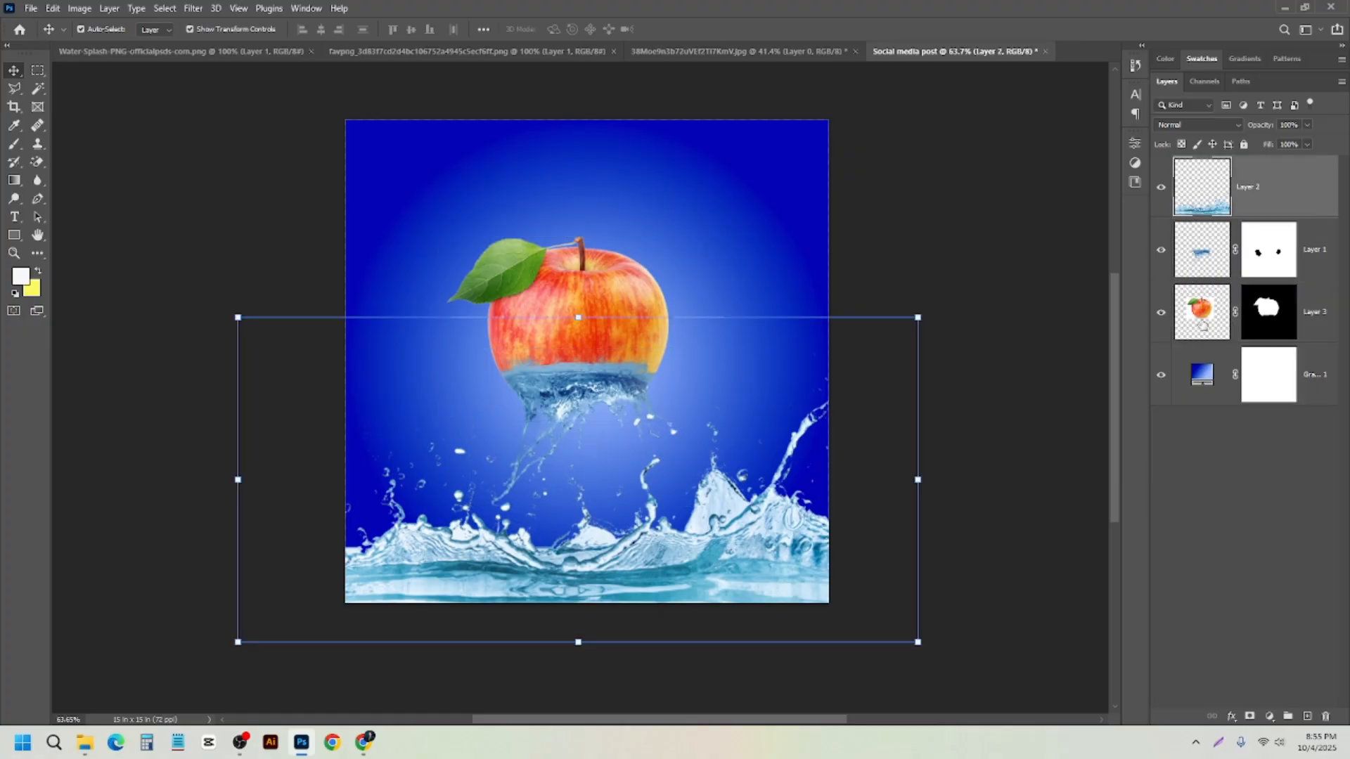
left_click(1202, 313, "shift")
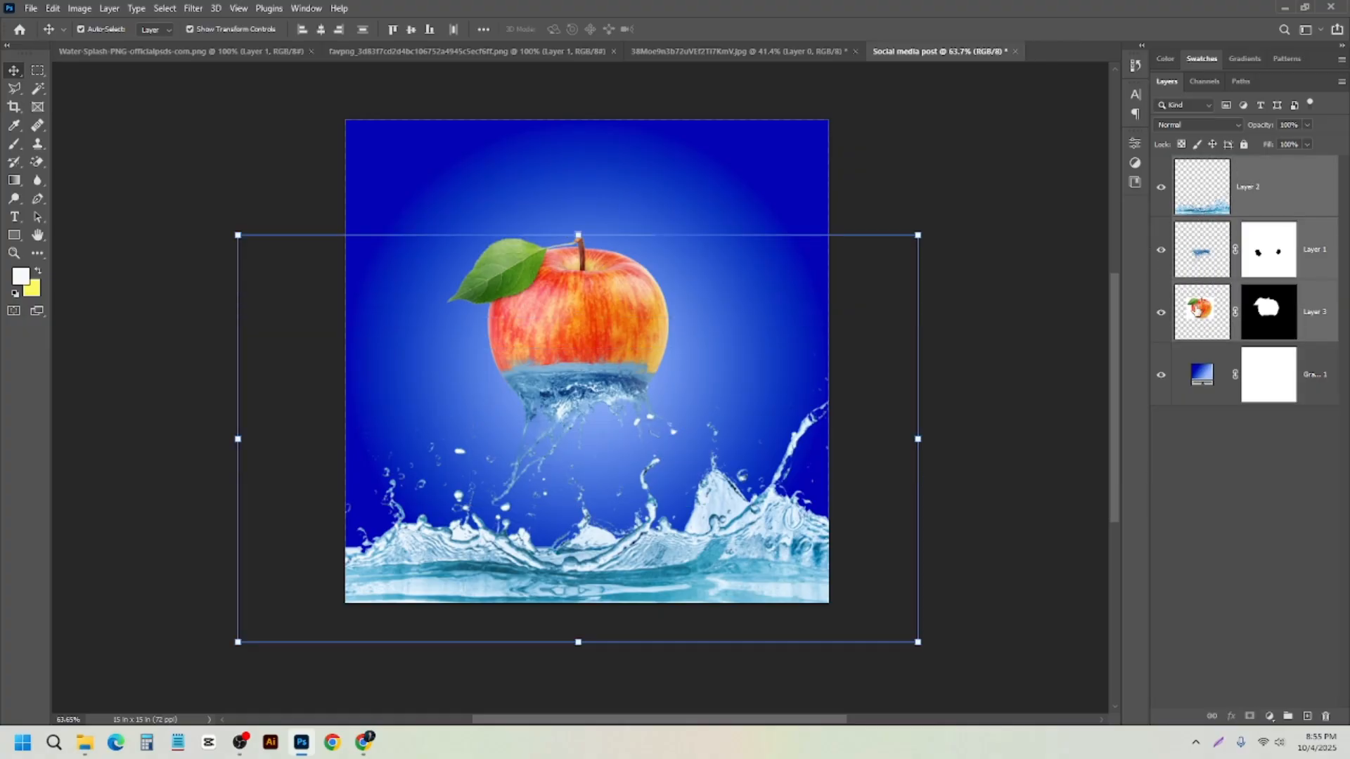
- Hide the gradient fill layer and select only the apple layer
left_click(1161, 377)
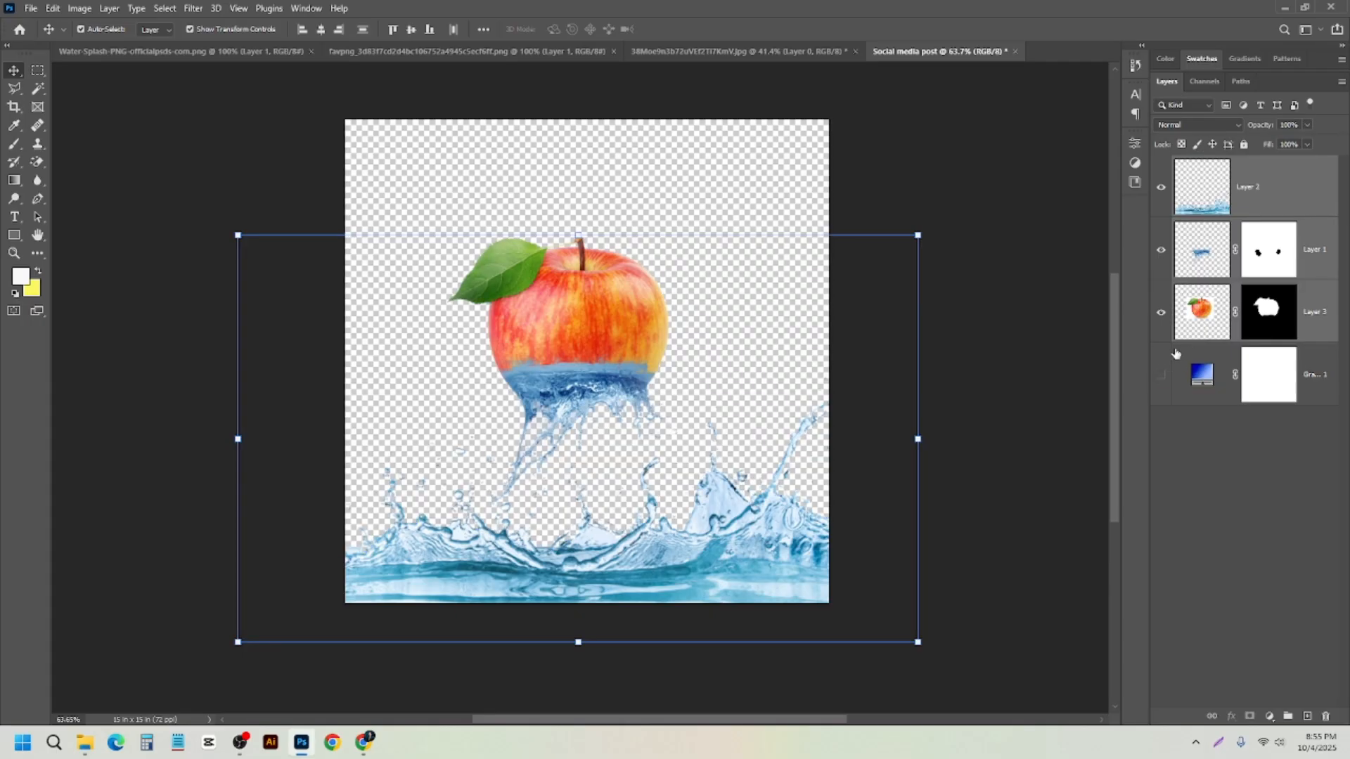
left_click(1196, 440)
left_click(1202, 331)
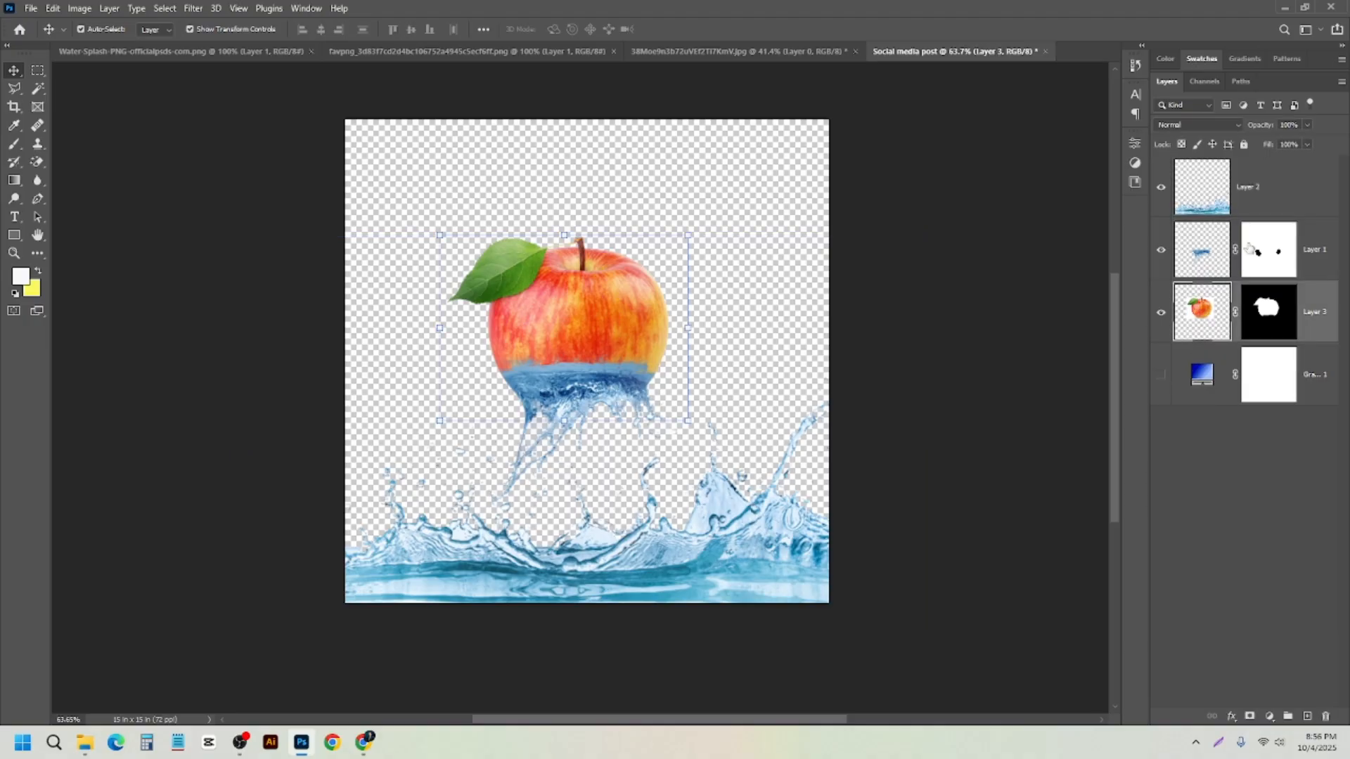
- Try to stamp all visible layers, including the gradient fill, into a new layer and undo it
left_click(1271, 191, "ctrl")
left_click(1161, 375)
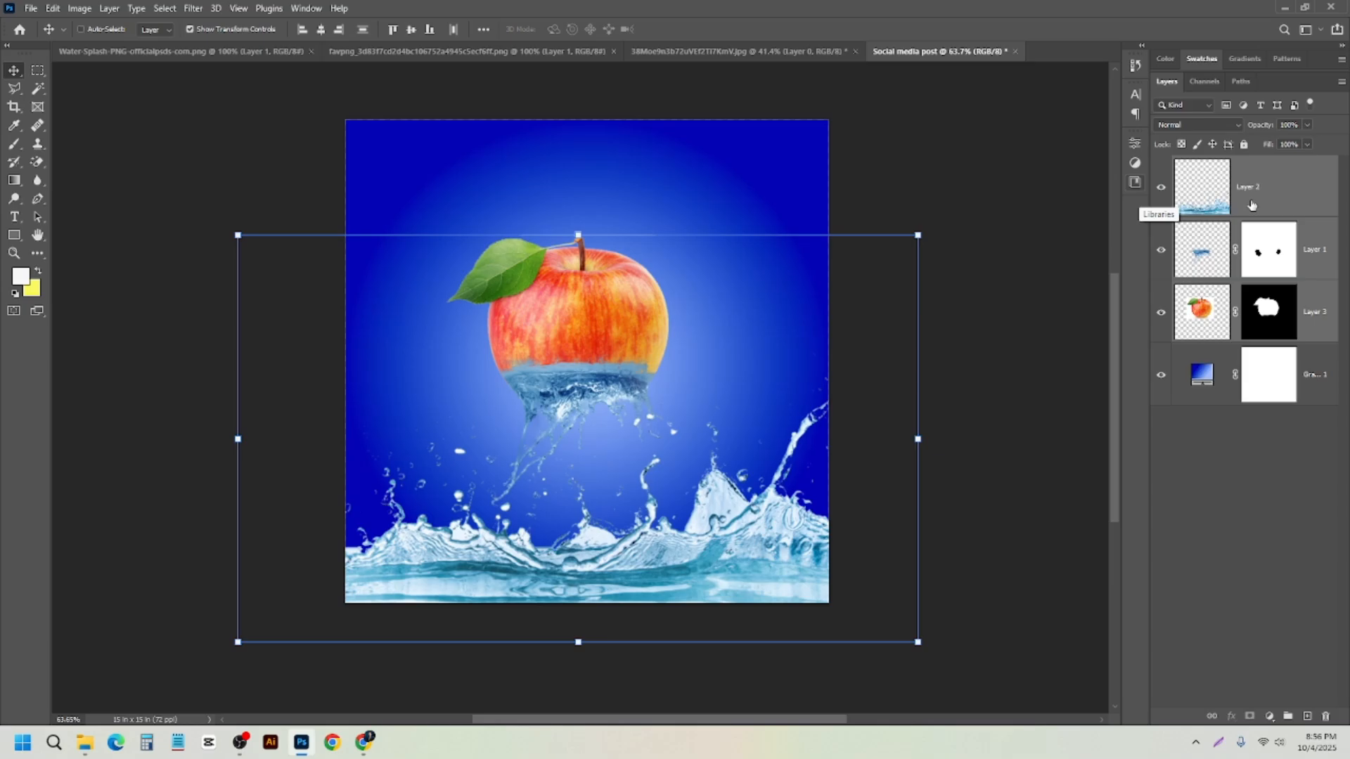
key("ctrl+shift+alt+e")
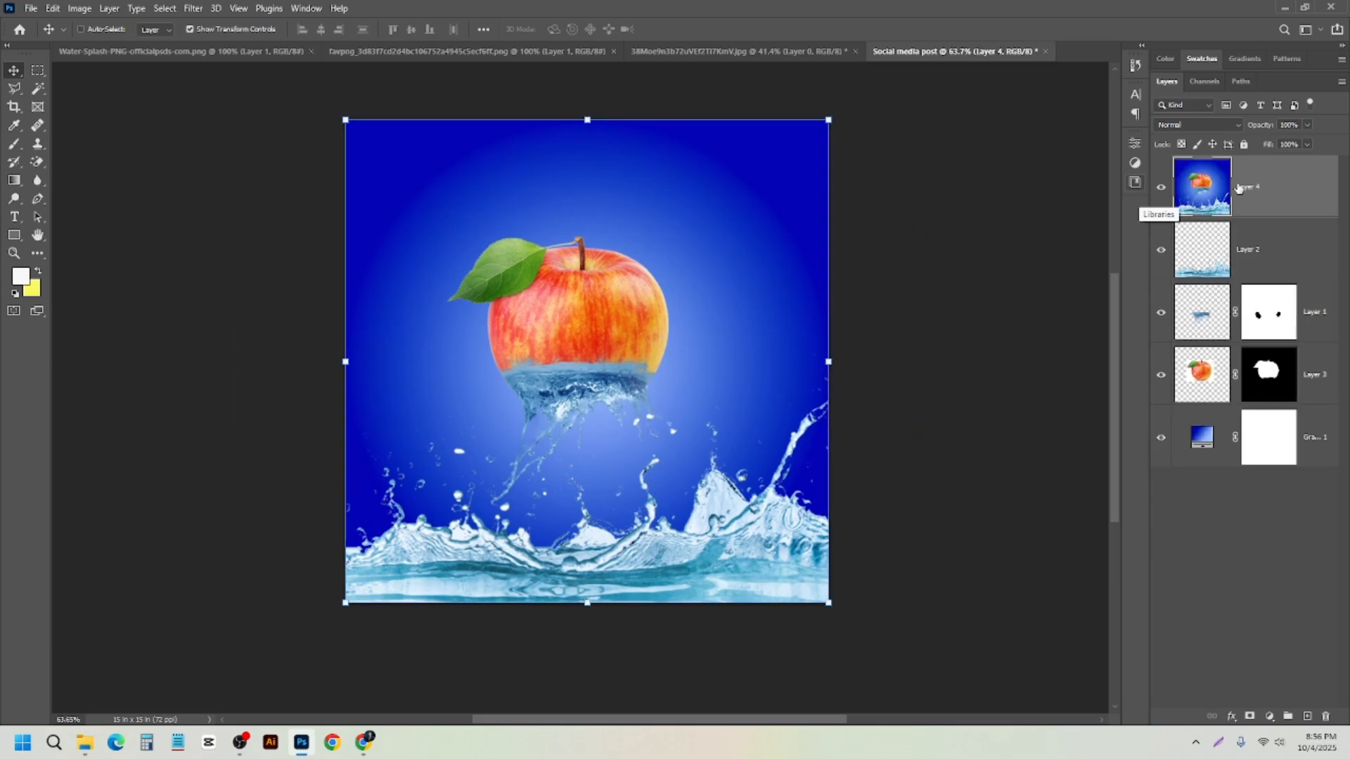
key("ctrl+z")
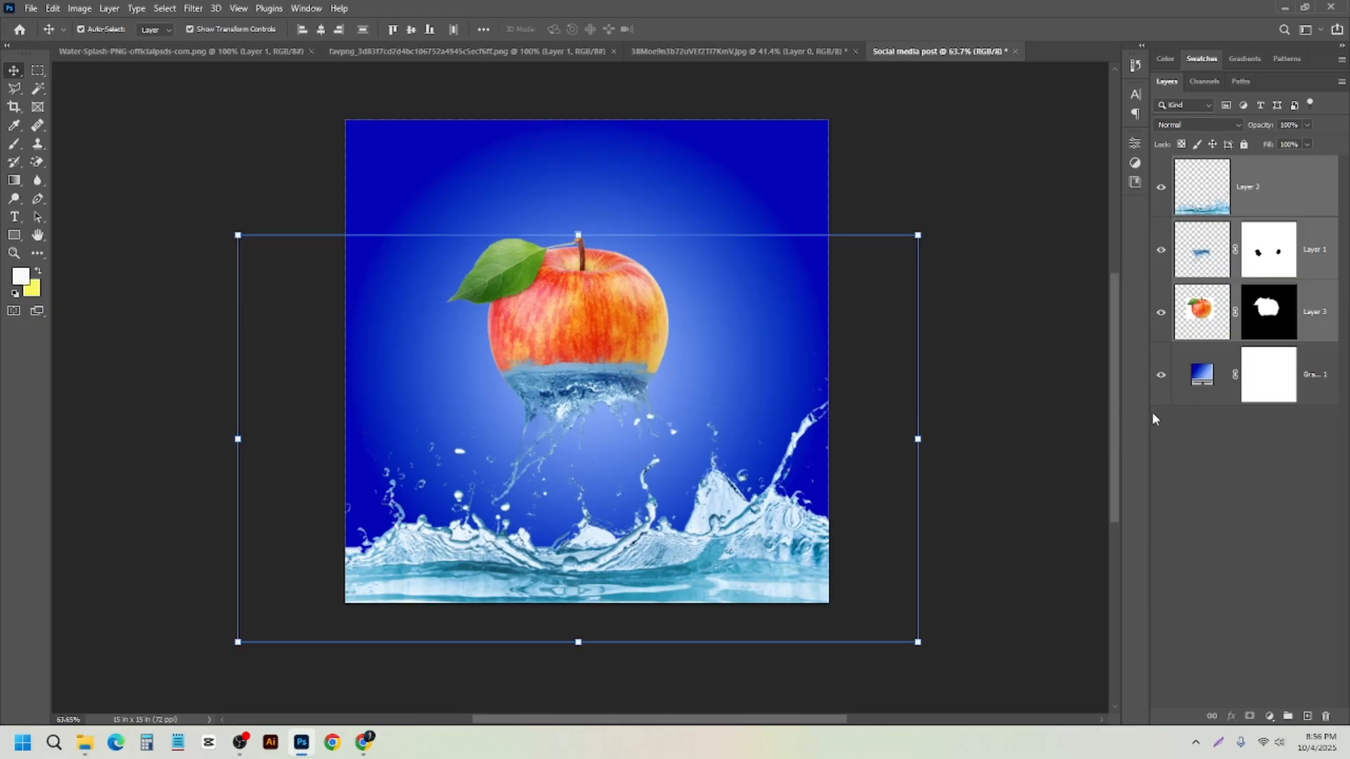
- Hide the gradient fill layer and stamp the visible apple and water splash layers into one new merged layer
left_click(1161, 379)
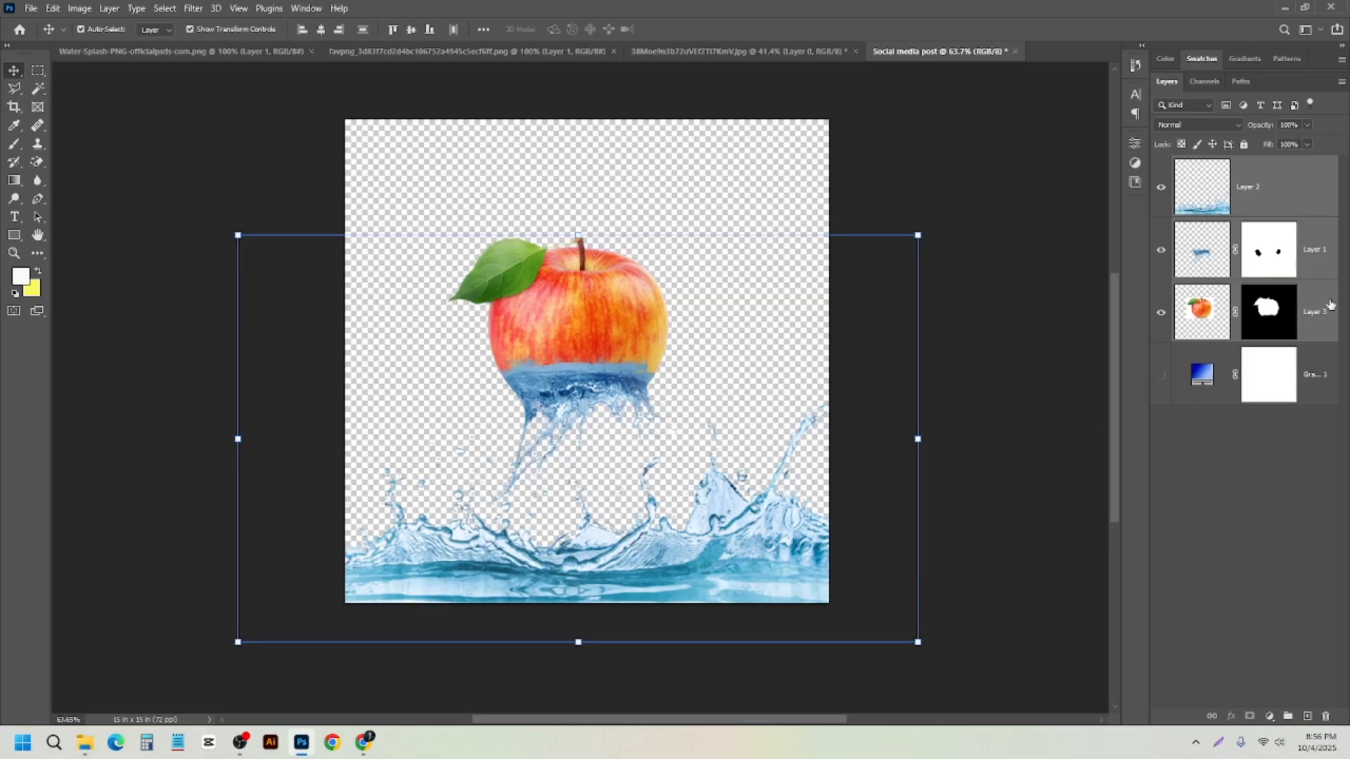
key("ctrl+shift+alt+e")
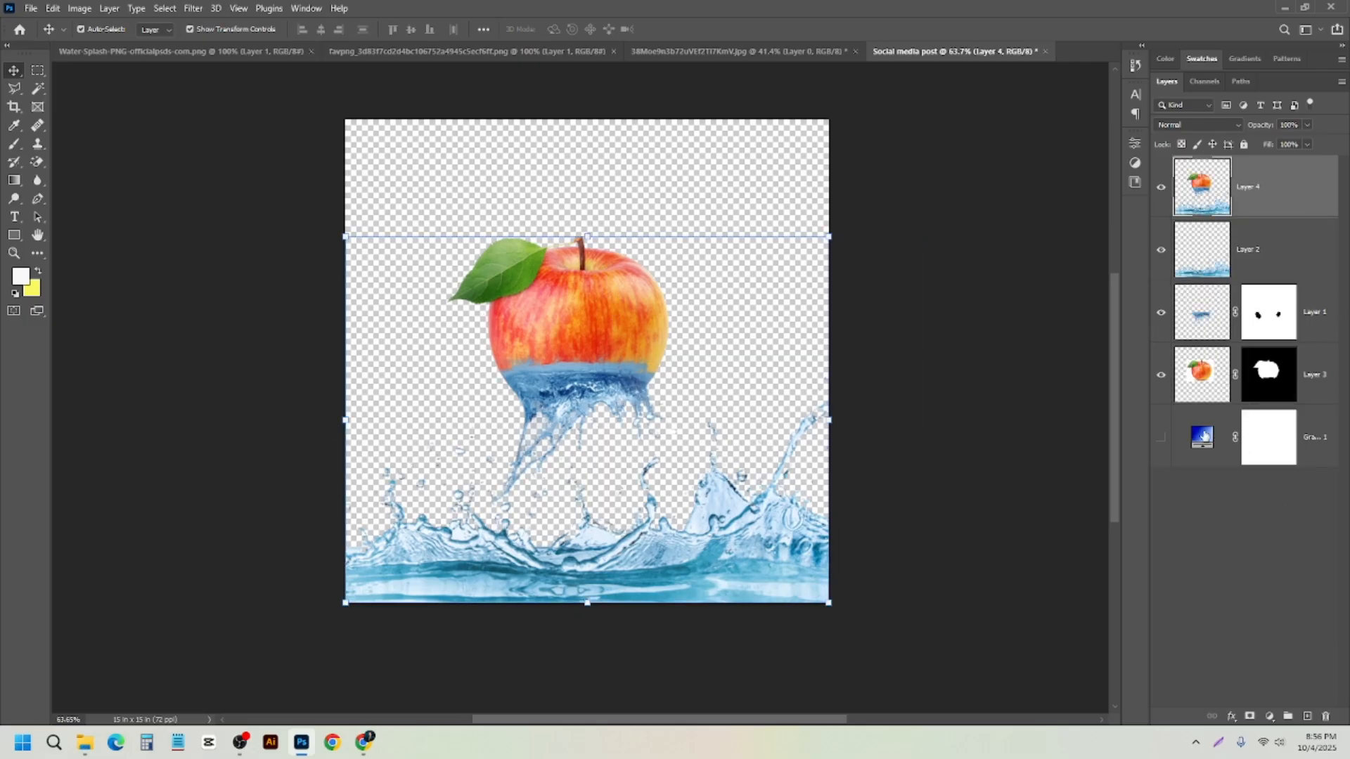
- Group the original apple layer and both water splash layers, and hide the group
left_click(1267, 257)
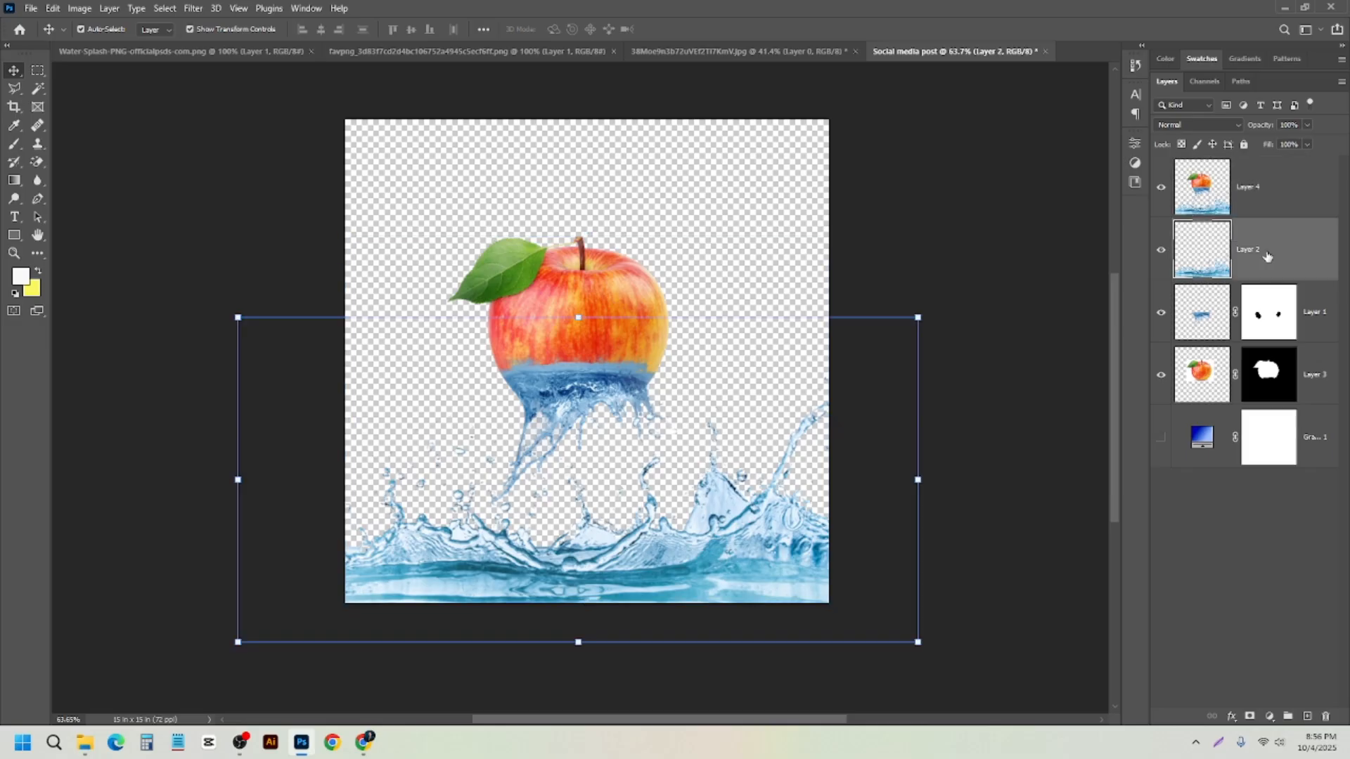
left_click(1311, 373, "shift")
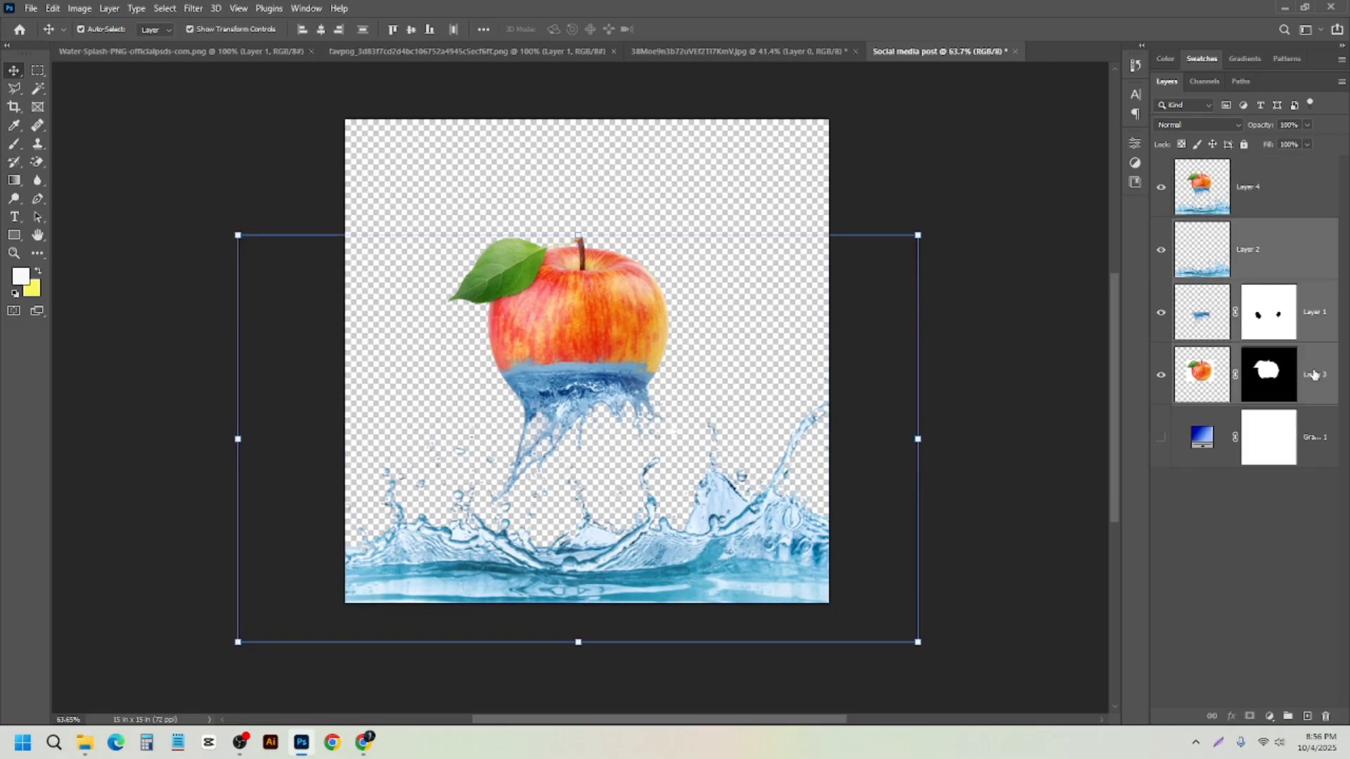
key("ctrl+g")
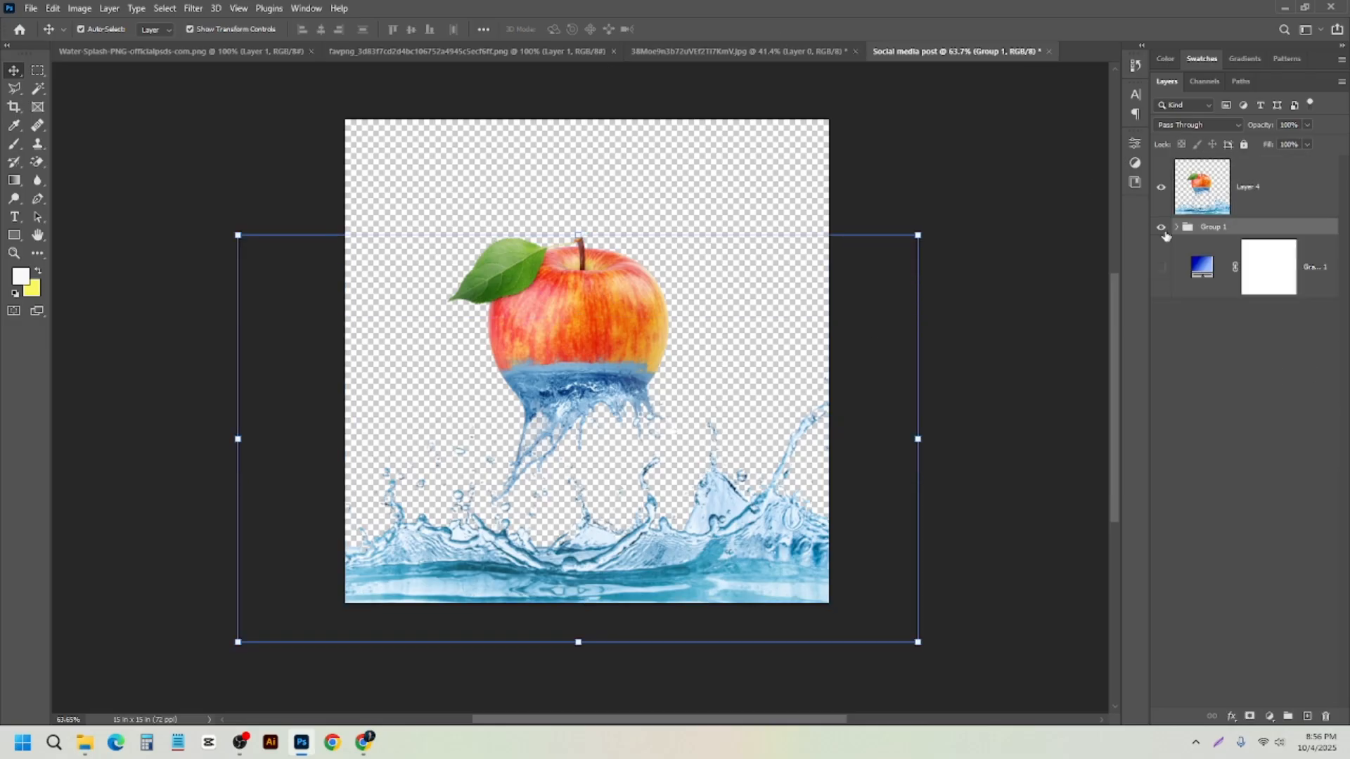
left_click(1162, 228)
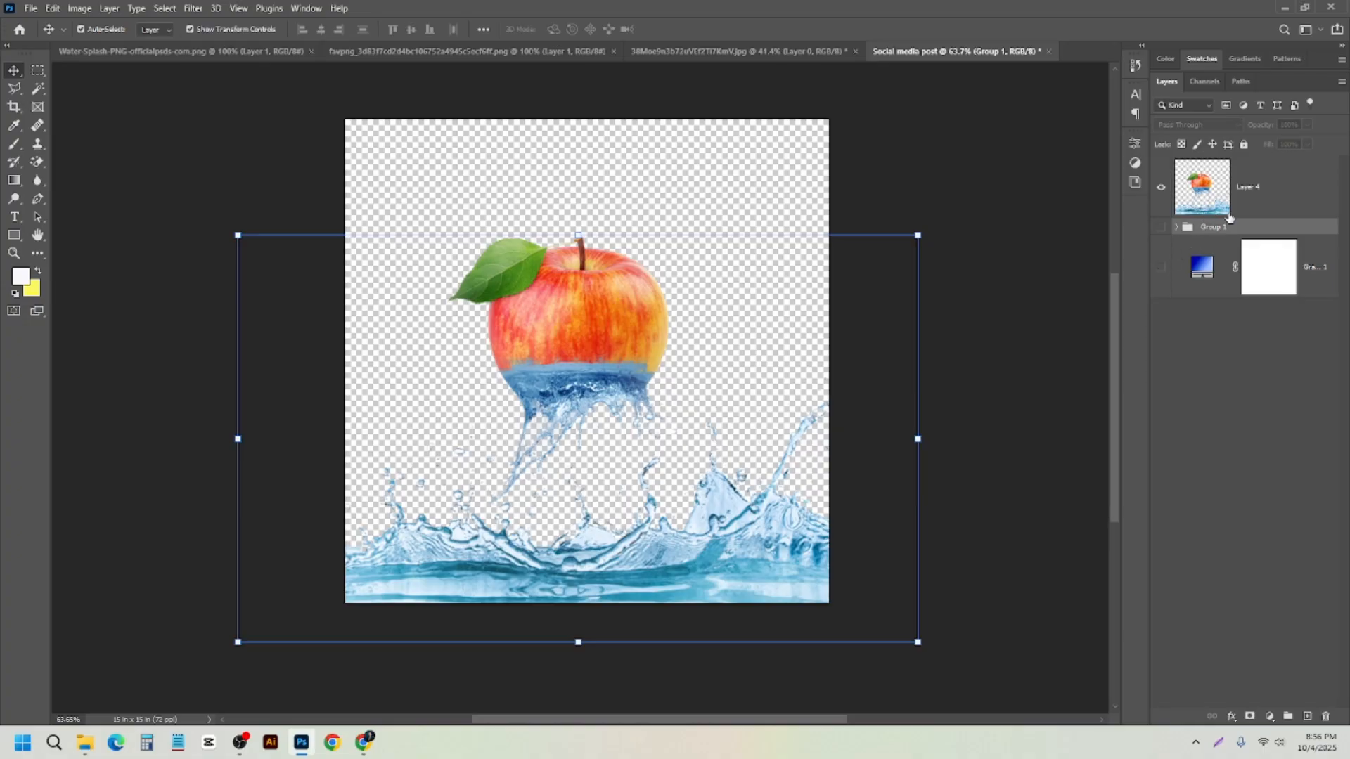
left_click(1177, 227)
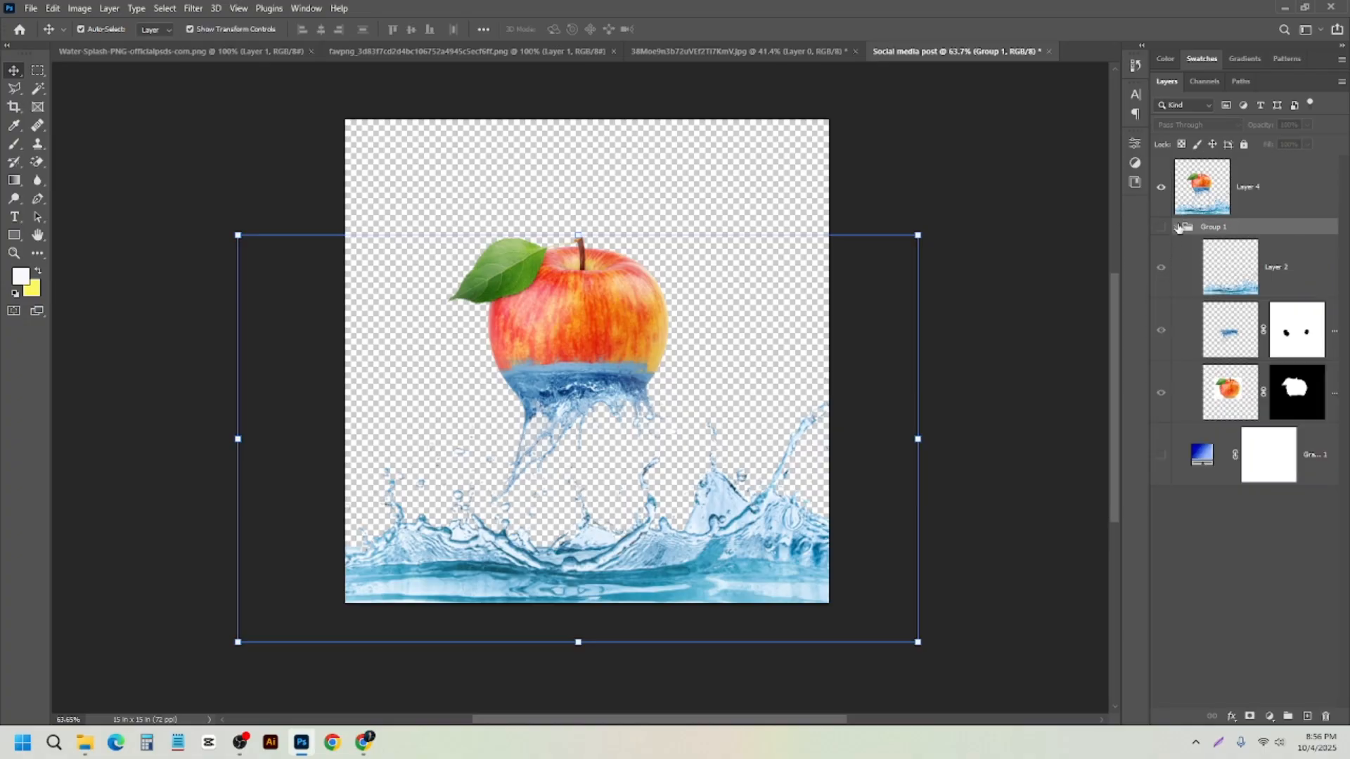
left_click(1177, 228)
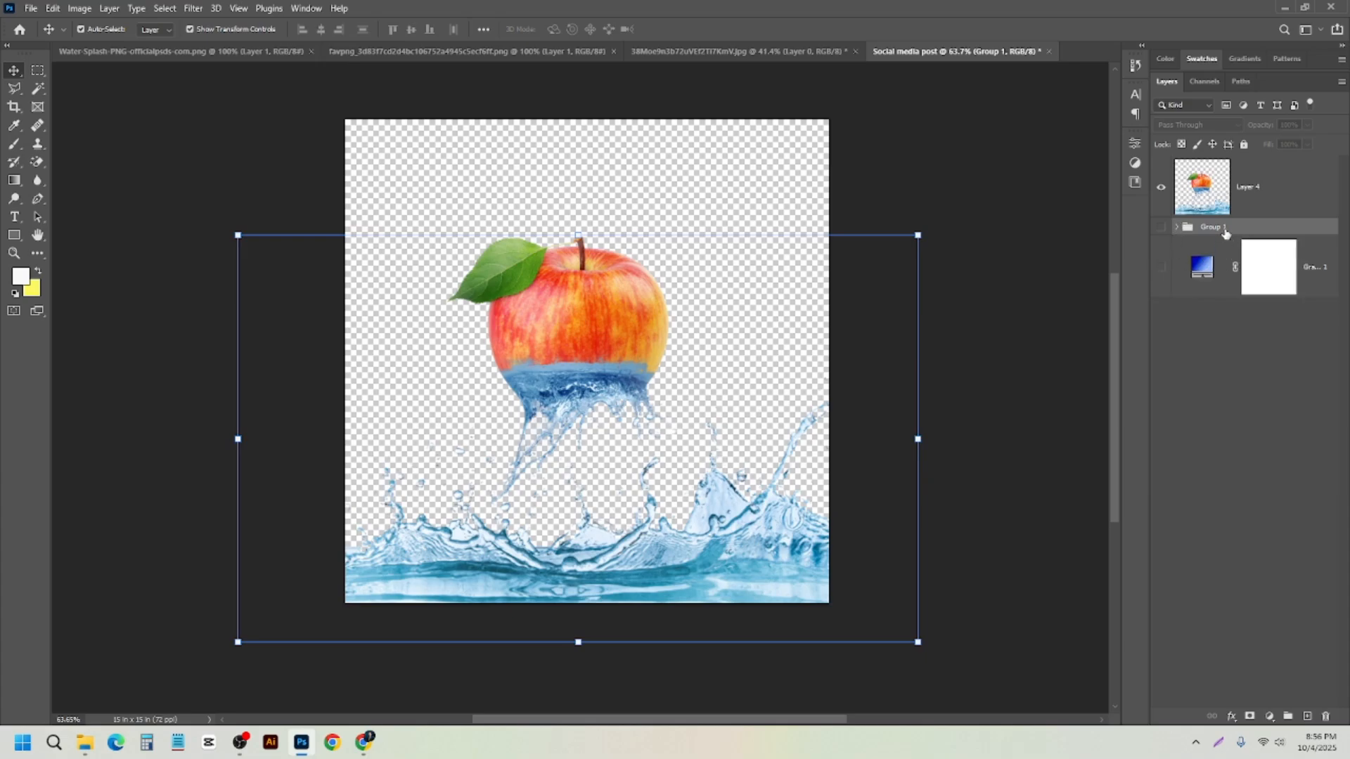
- Move the hidden group beneath the gradient fill layer and show the gradient fill again
left_click_drag(1225, 230, 1202, 309)
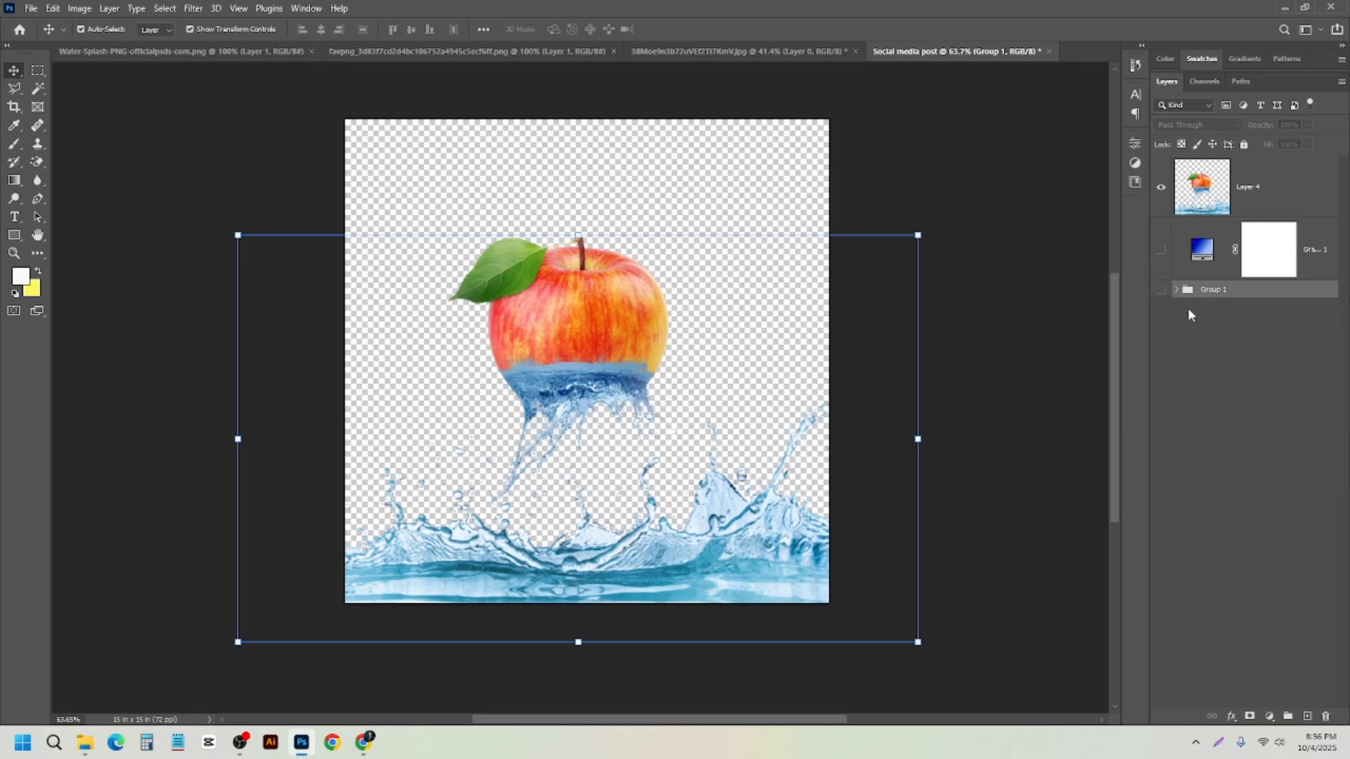
left_click(1160, 256)
- Try moving the merged apple and splash layer over the gradient and undo the move
scroll(344, 215, "up", 1)
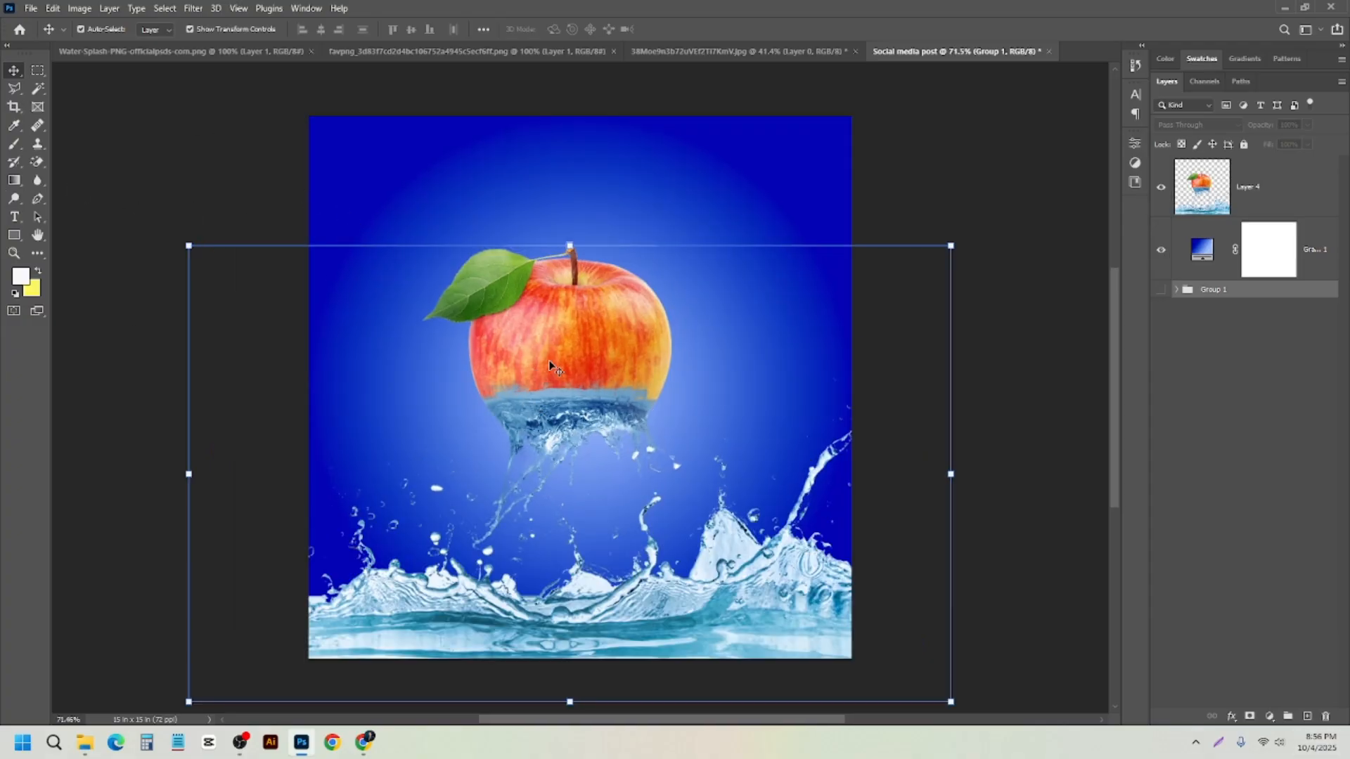
scroll(544, 360, "down", 2)
left_click_drag(554, 316, 630, 345)
key("ctrl+z")
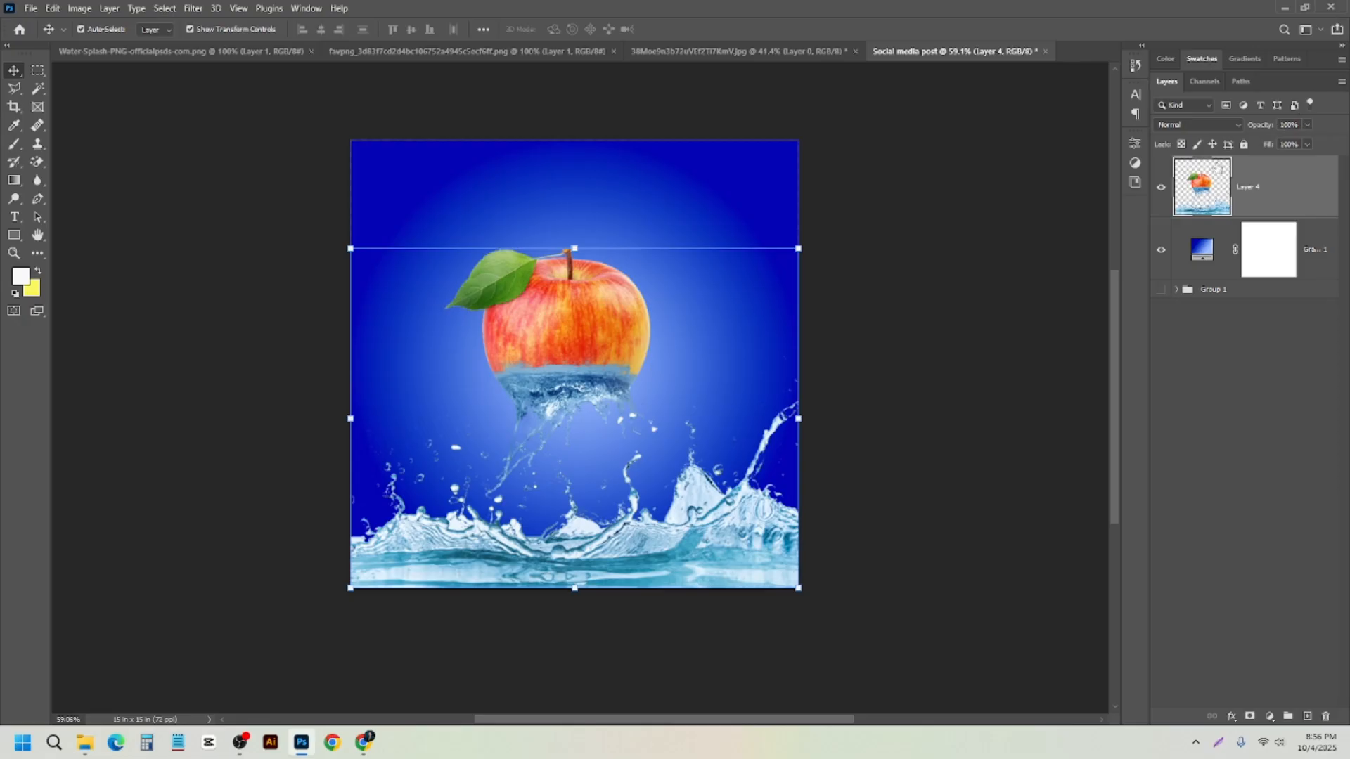
- Open the Blending Options of the merged apple and splash layer and enable a Color Overlay effect
right_click(1283, 188)
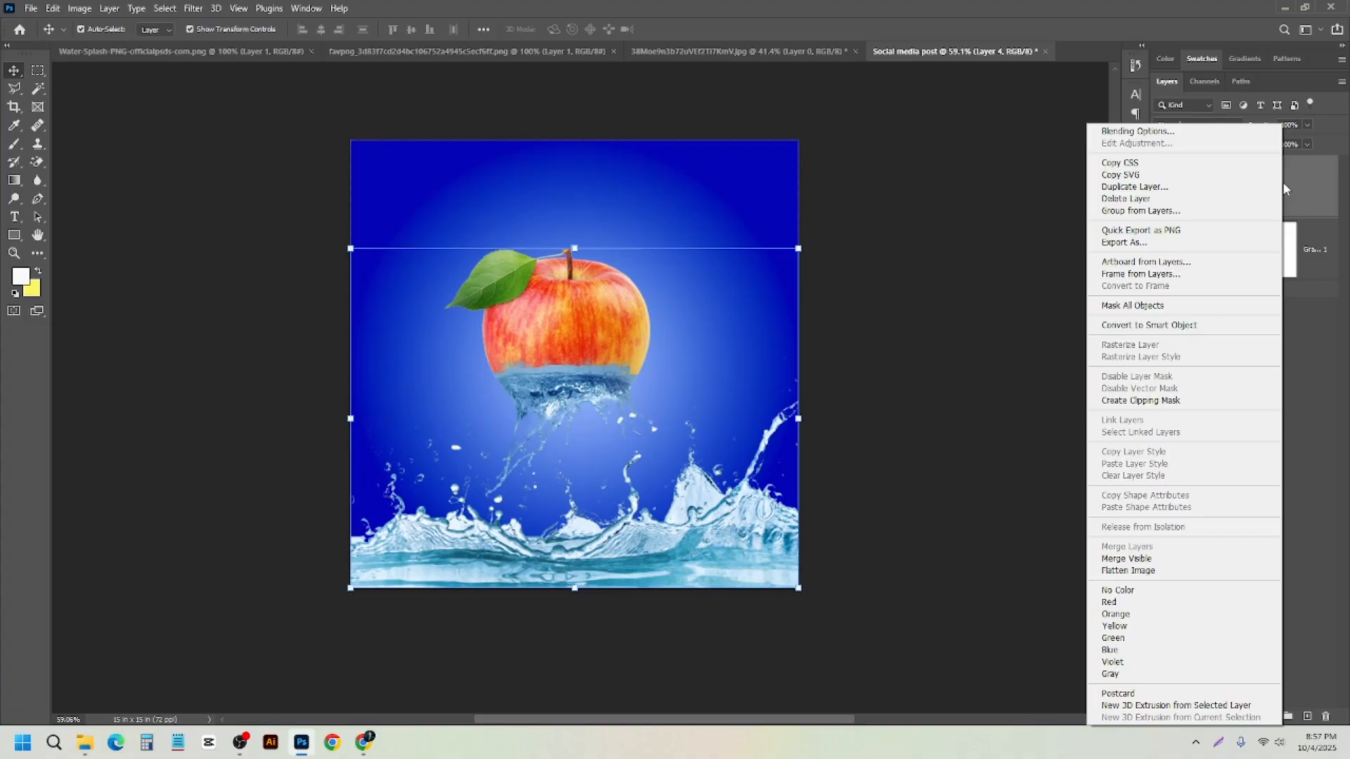
left_click(1133, 133)
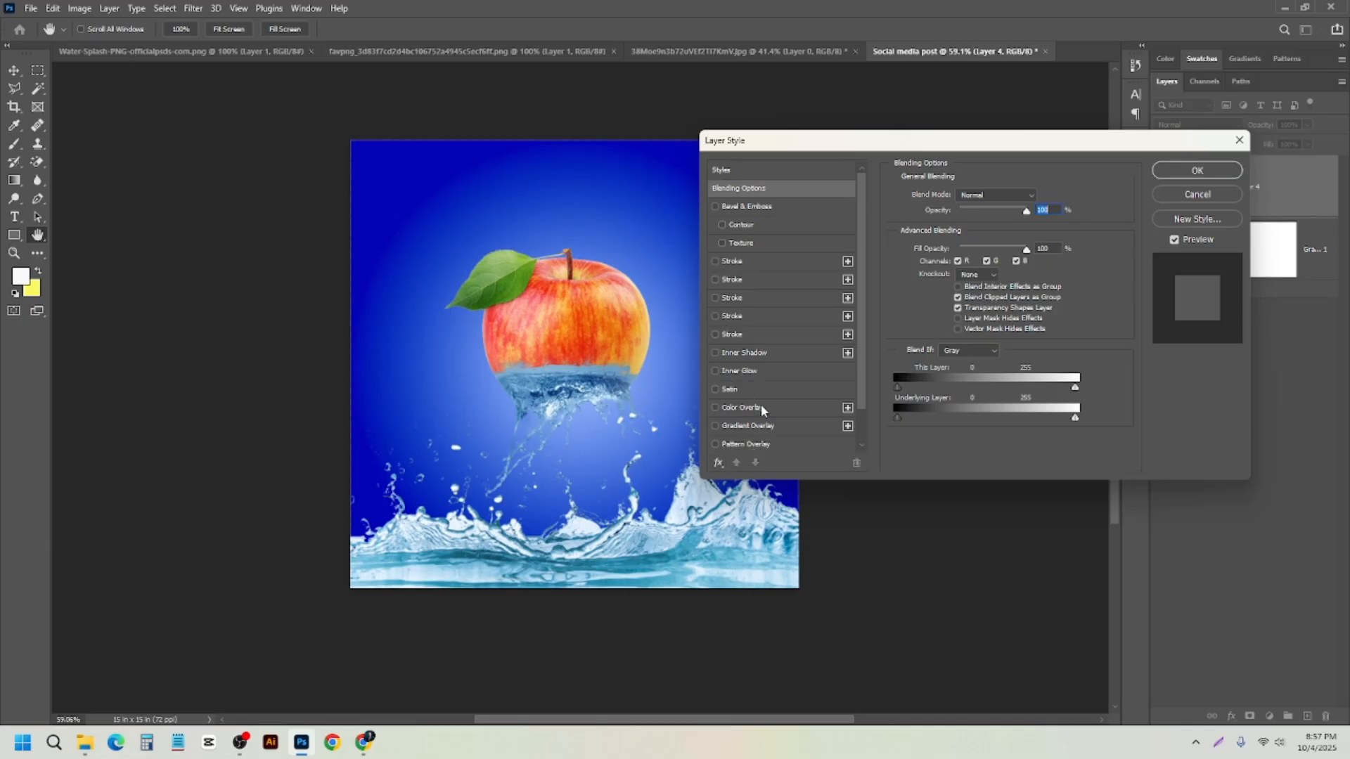
left_click_drag(863, 360, 865, 407)
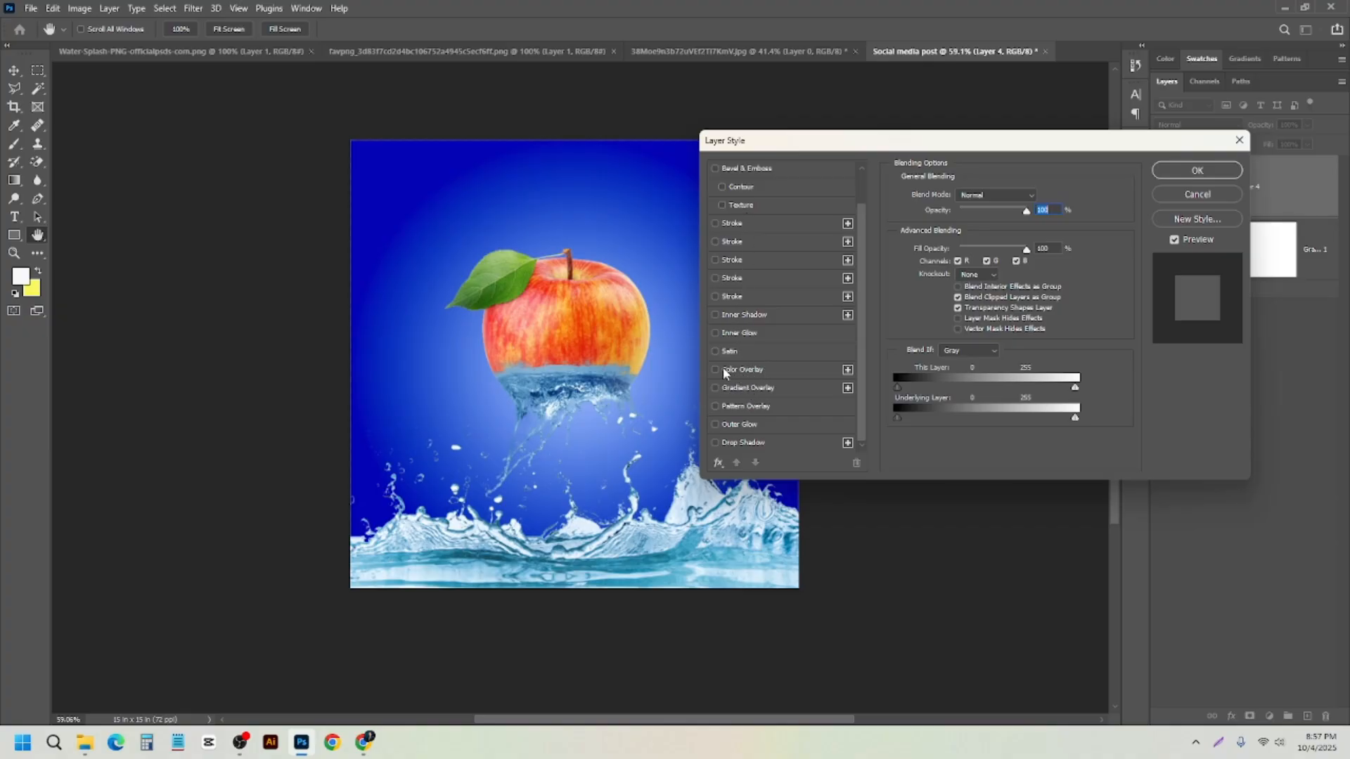
left_click(743, 369)
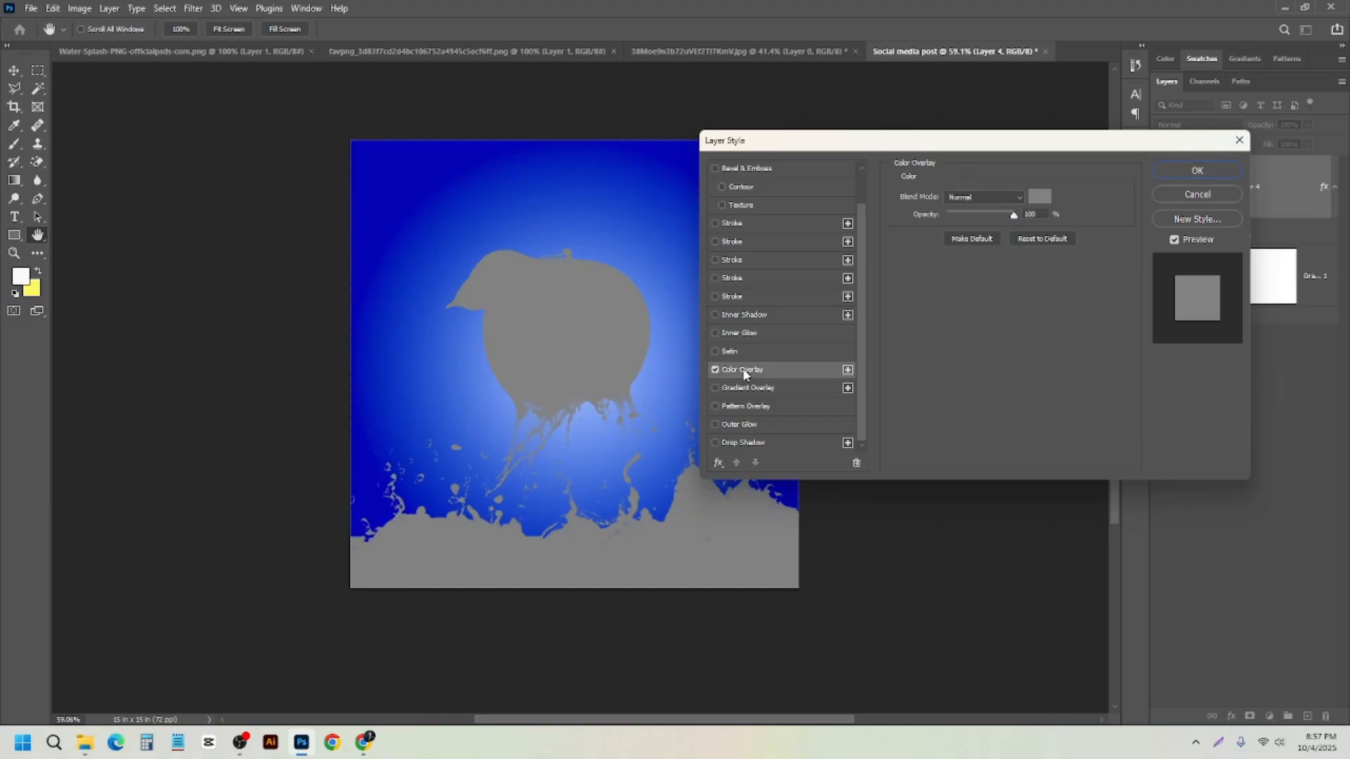
- Set the overlay color to the dark blue #0404b5 sampled from the gradient background
left_click(1014, 215)
left_click(1042, 200)
left_click(465, 204)
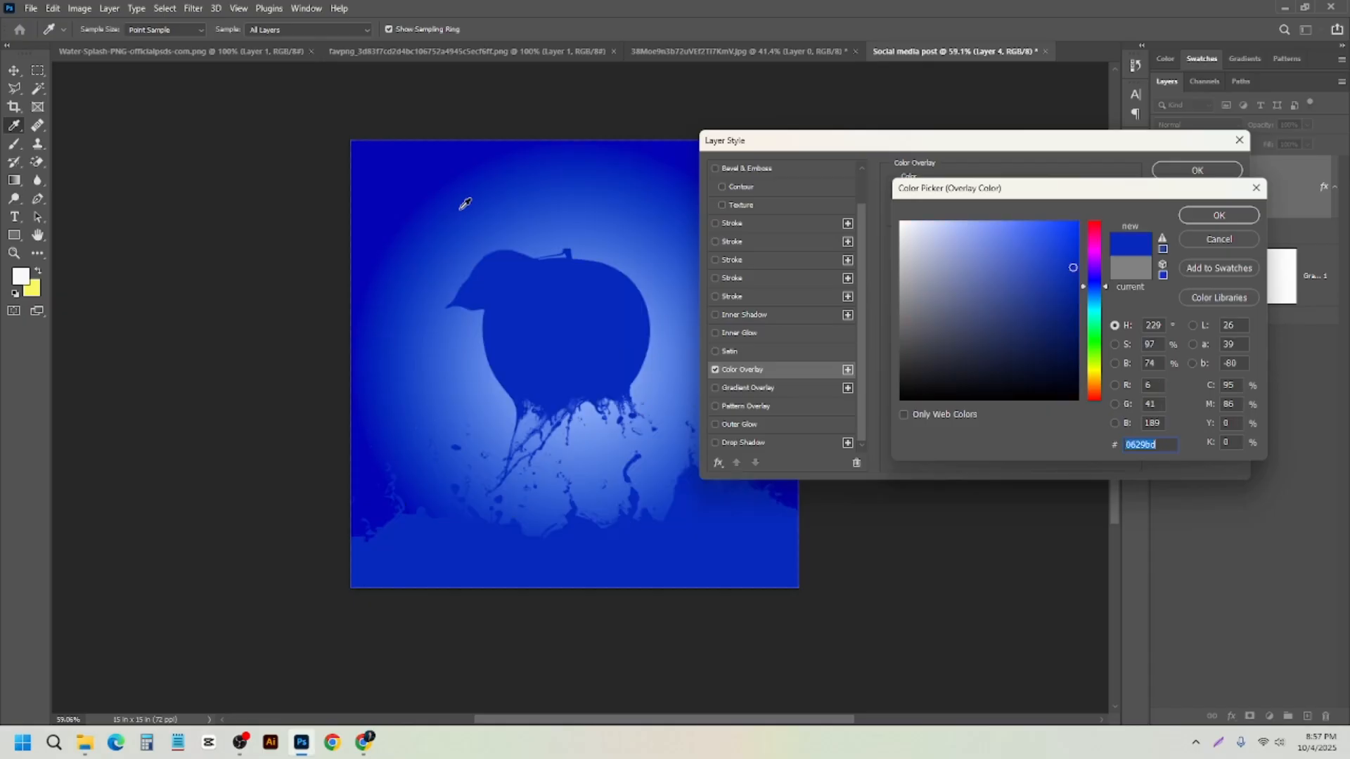
left_click(414, 189)
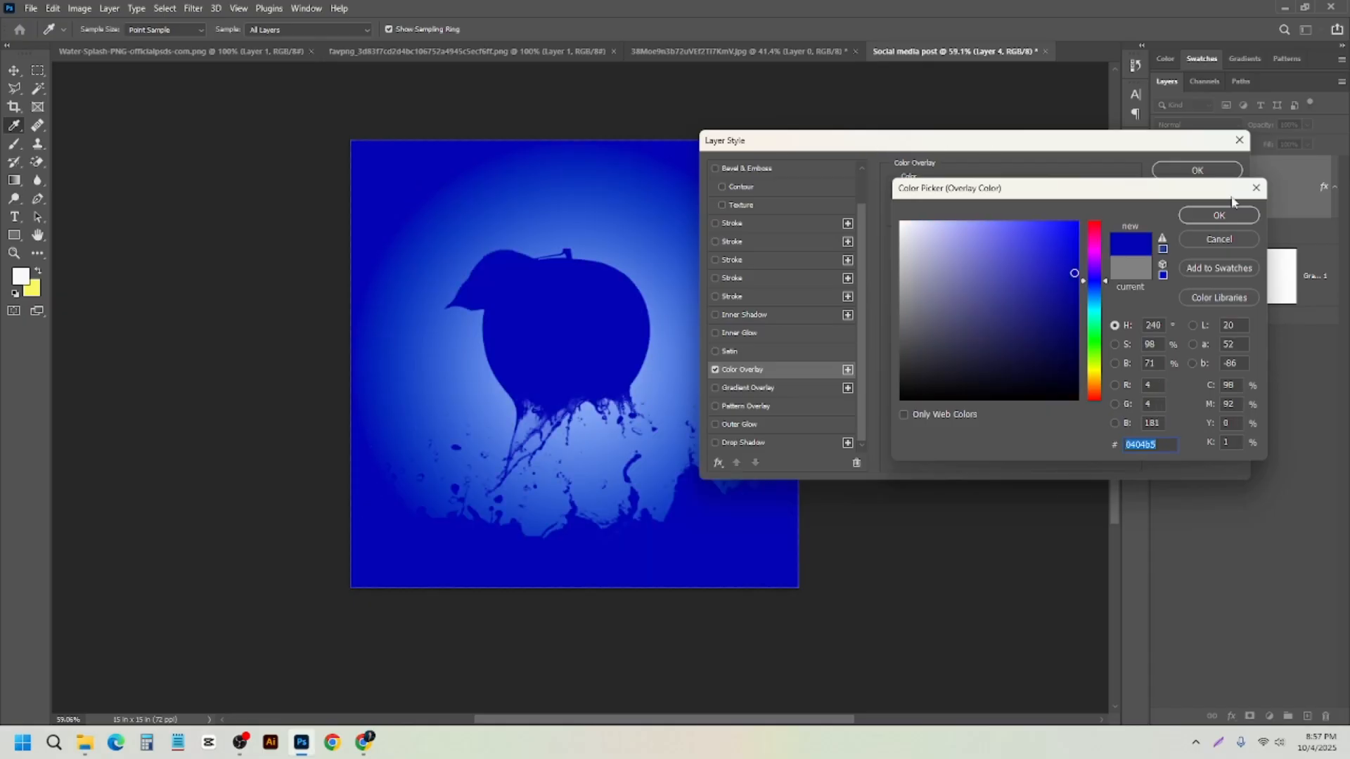
left_click(1212, 218)
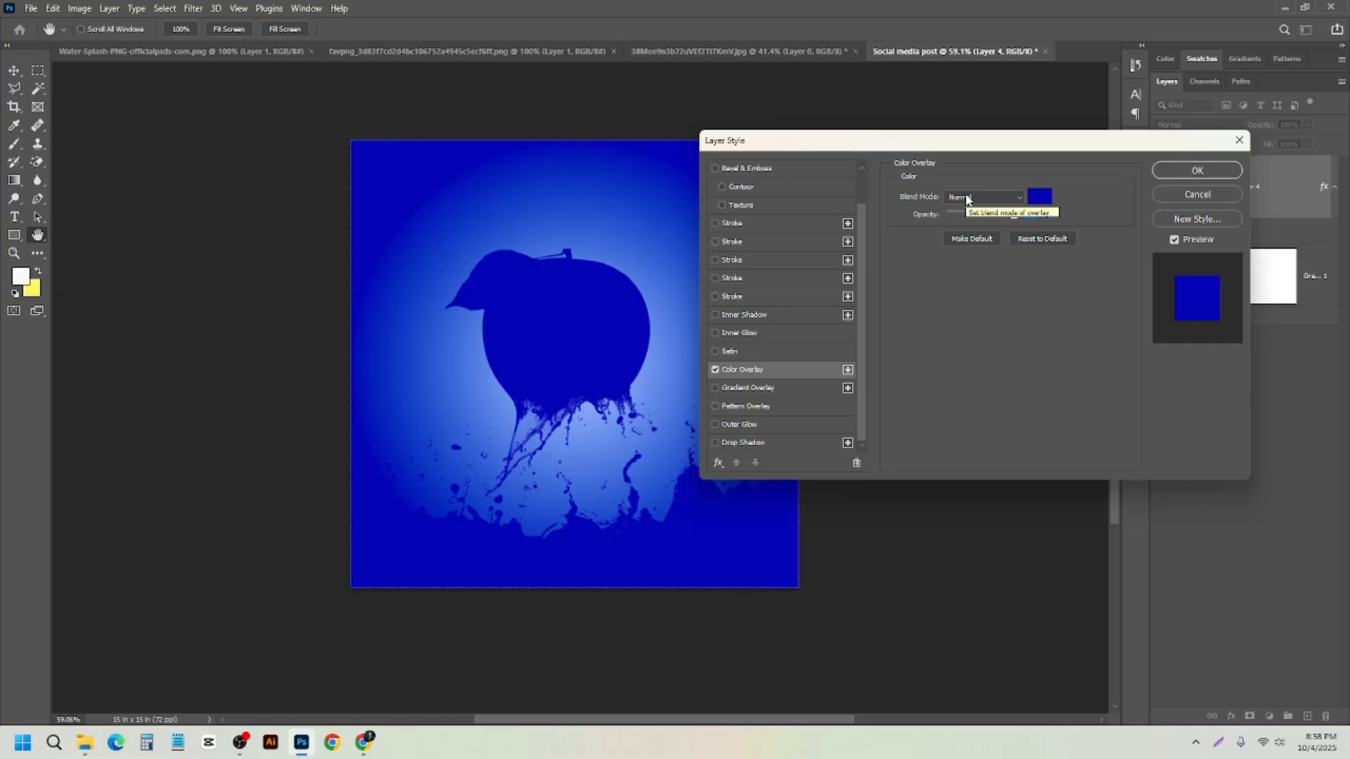
- Try the Darken, Multiply, Color Burn, Lighten and Overlay blend modes on the color overlay
left_click(1021, 199)
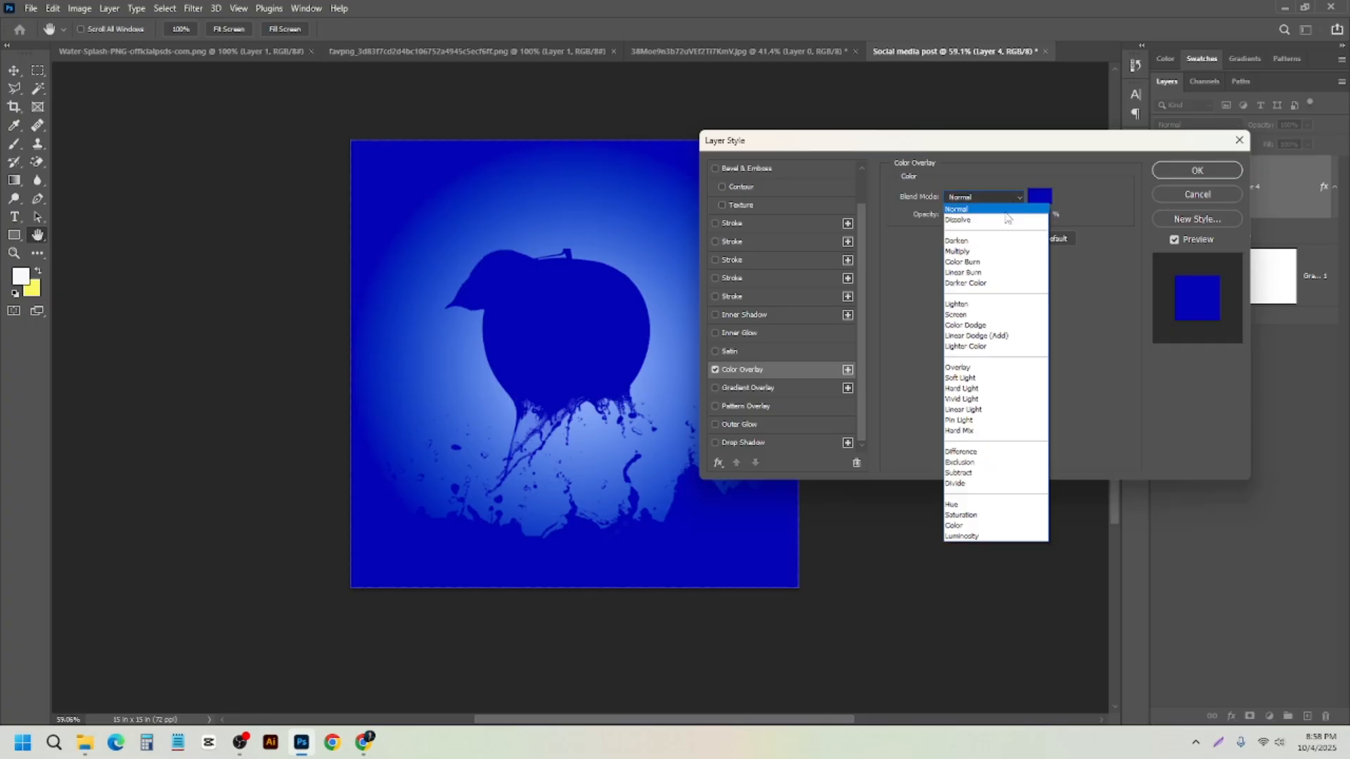
left_click(958, 242)
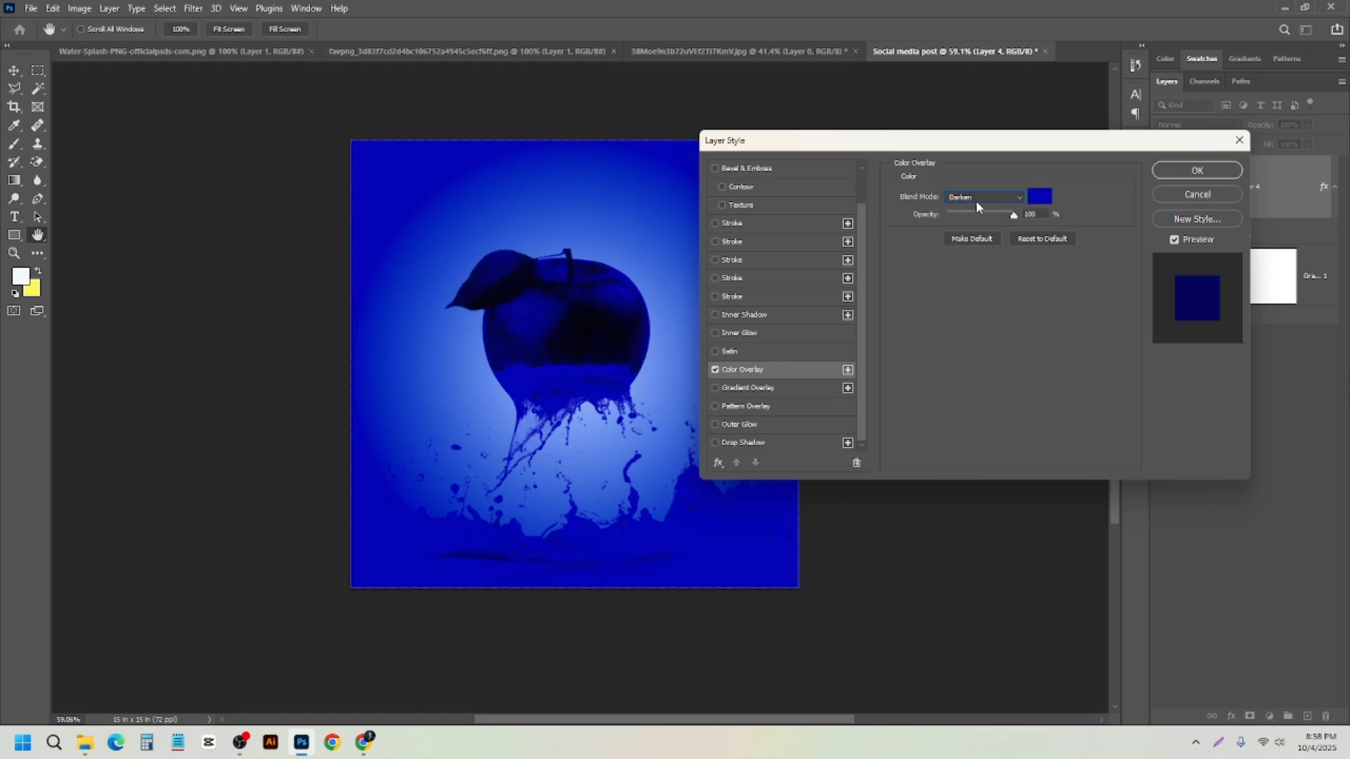
left_click(975, 199)
left_click(969, 253)
left_click(969, 199)
left_click(976, 267)
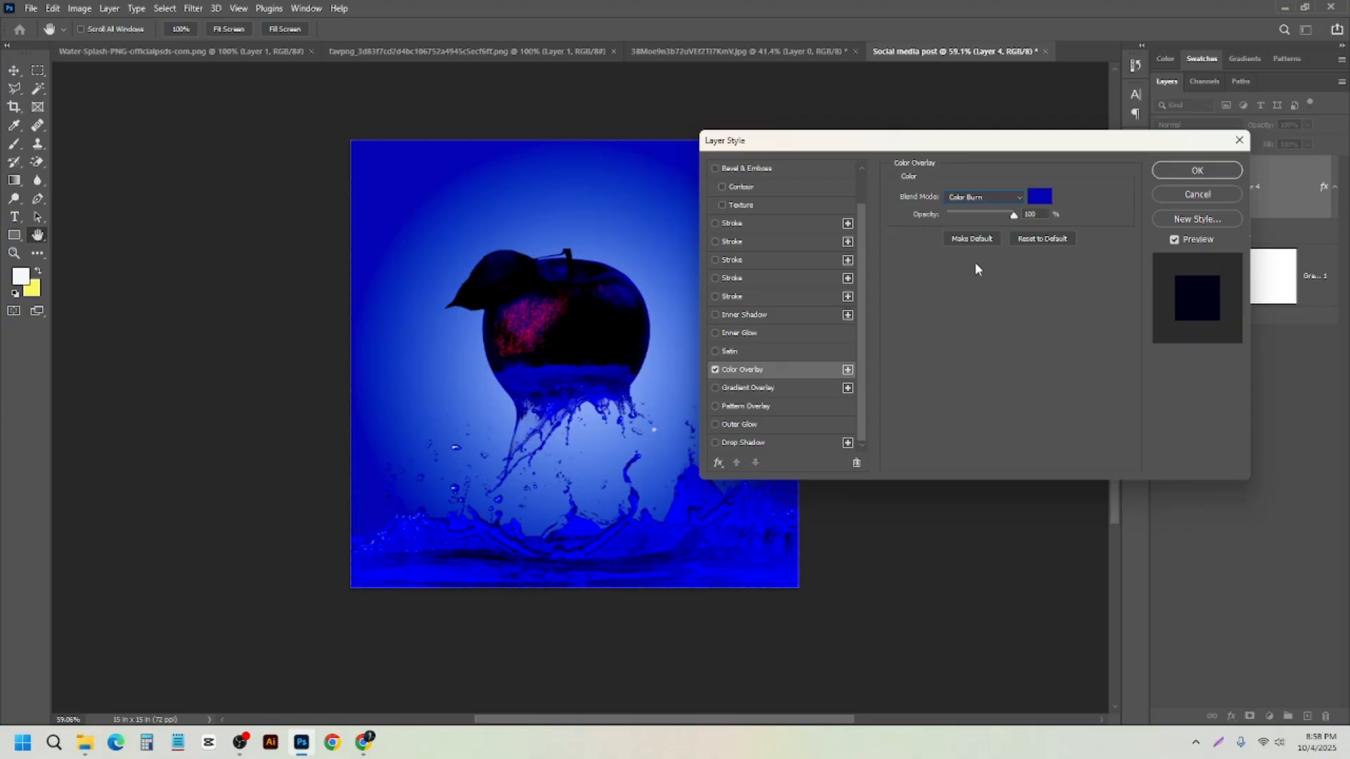
left_click(974, 200)
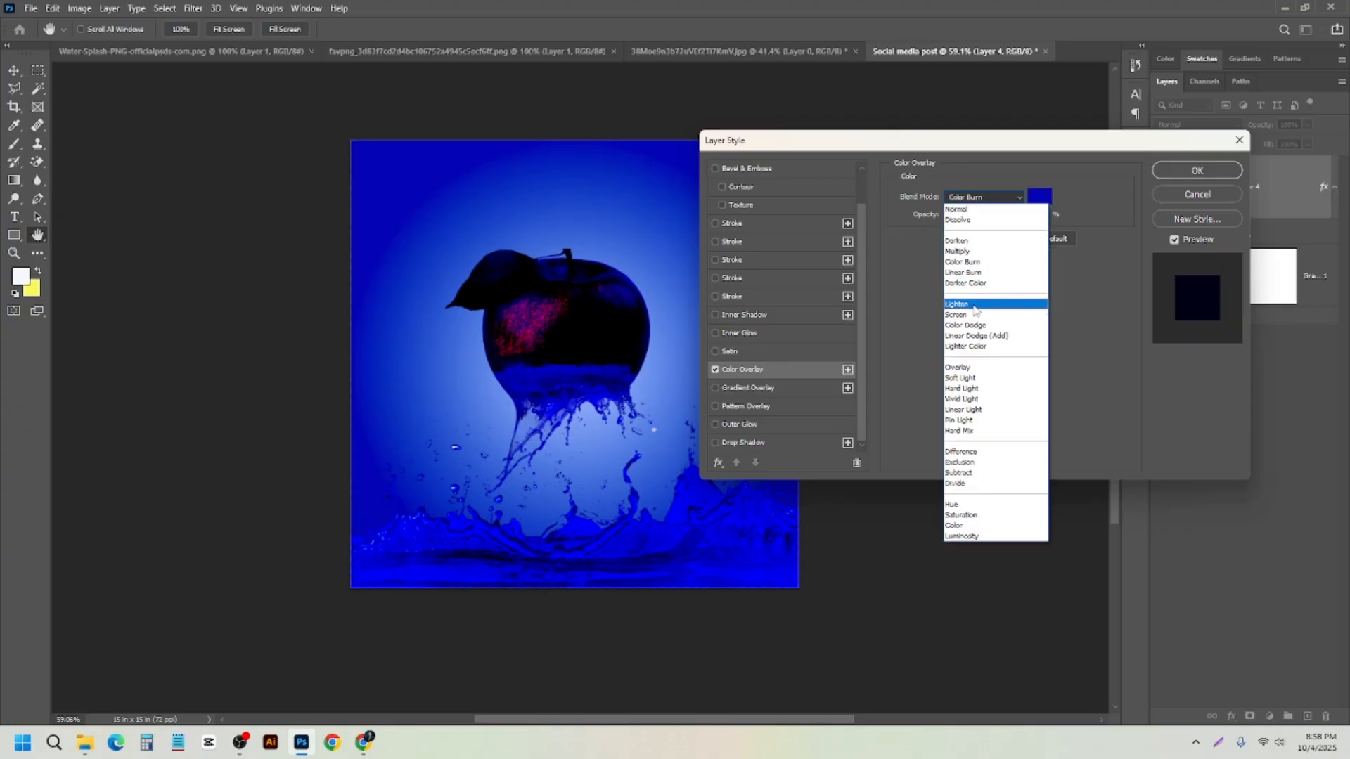
left_click(975, 306)
left_click(960, 199)
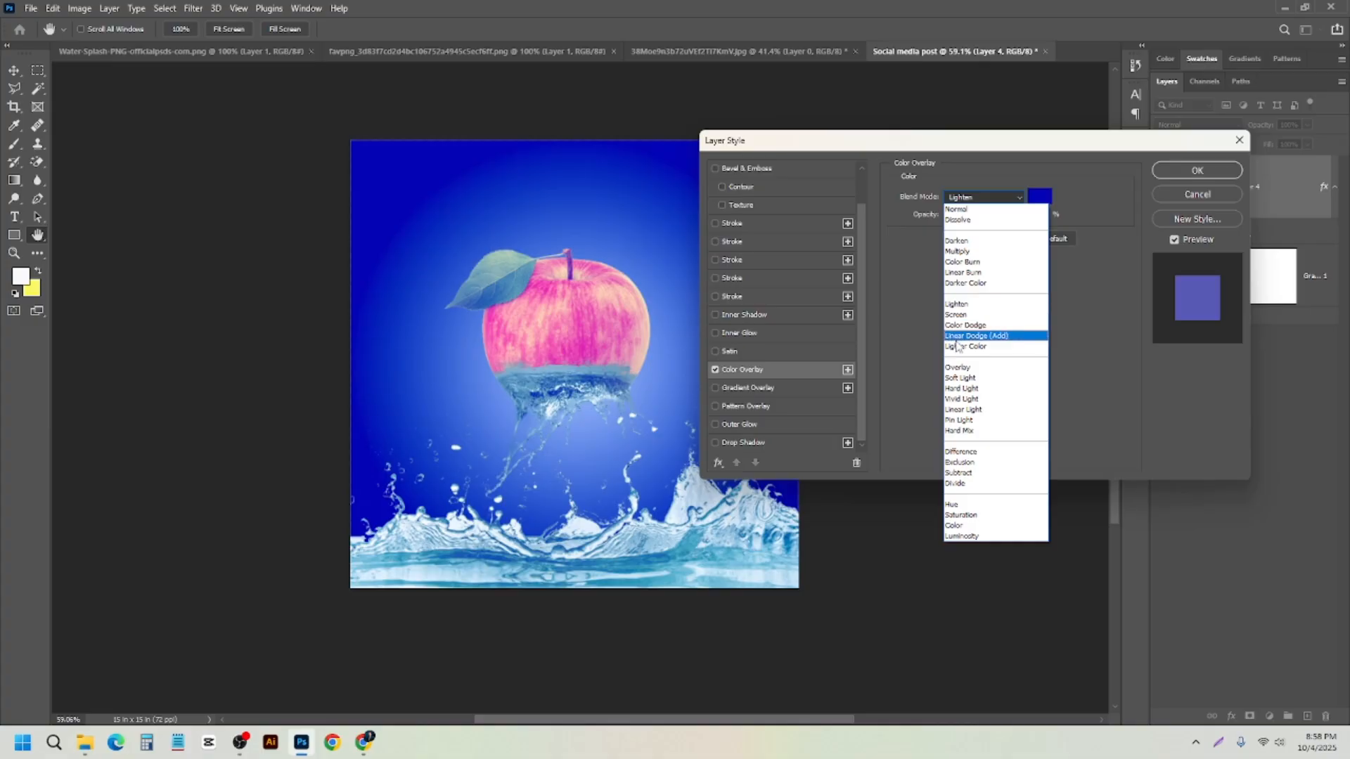
left_click(960, 367)
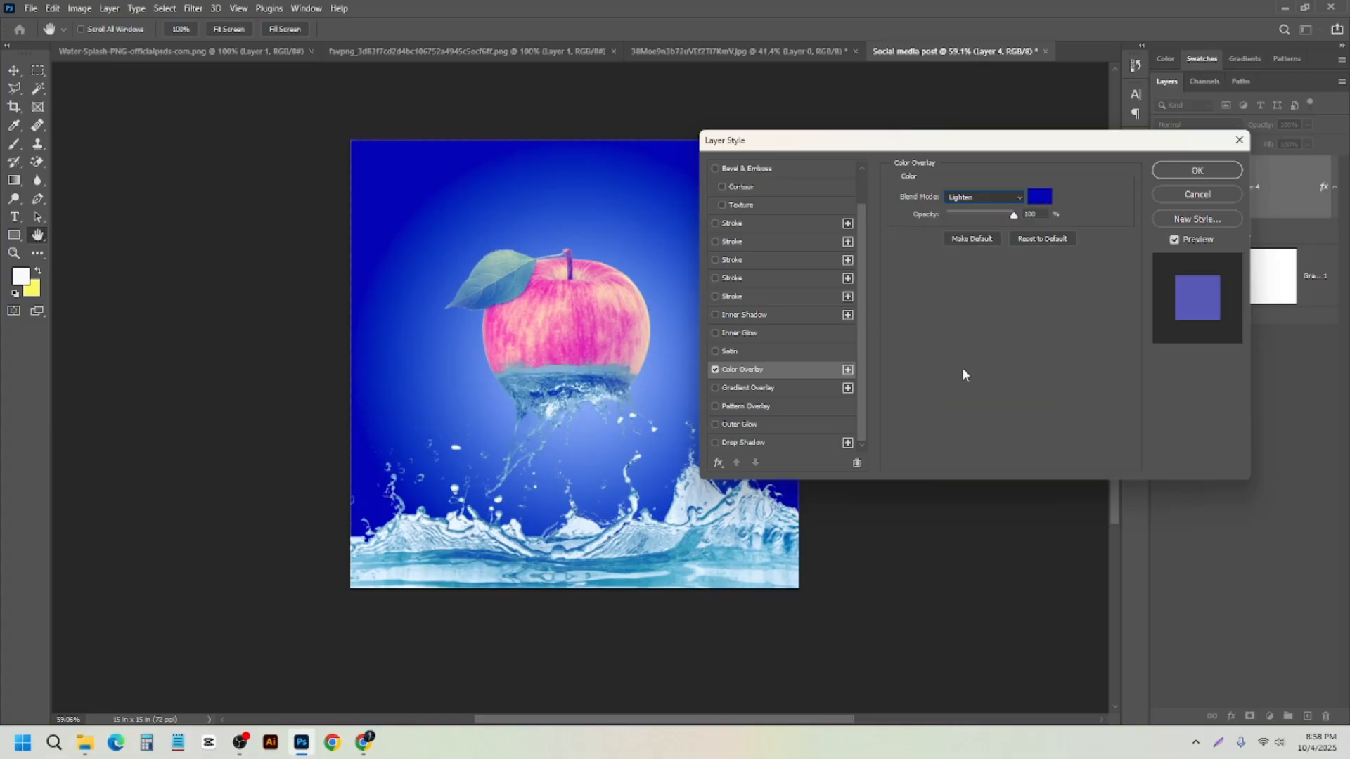
- Set the color overlay's blend mode to Color
left_click(1003, 194)
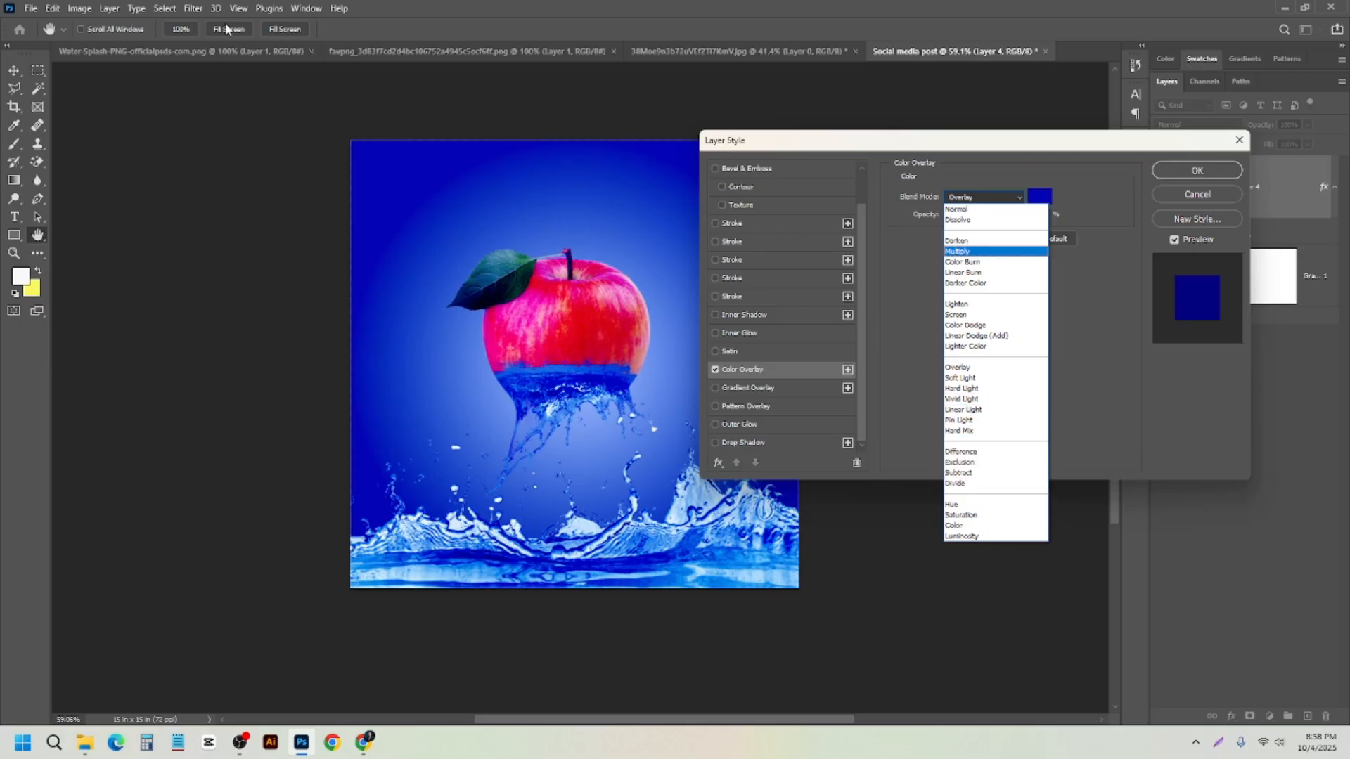
left_click(948, 527)
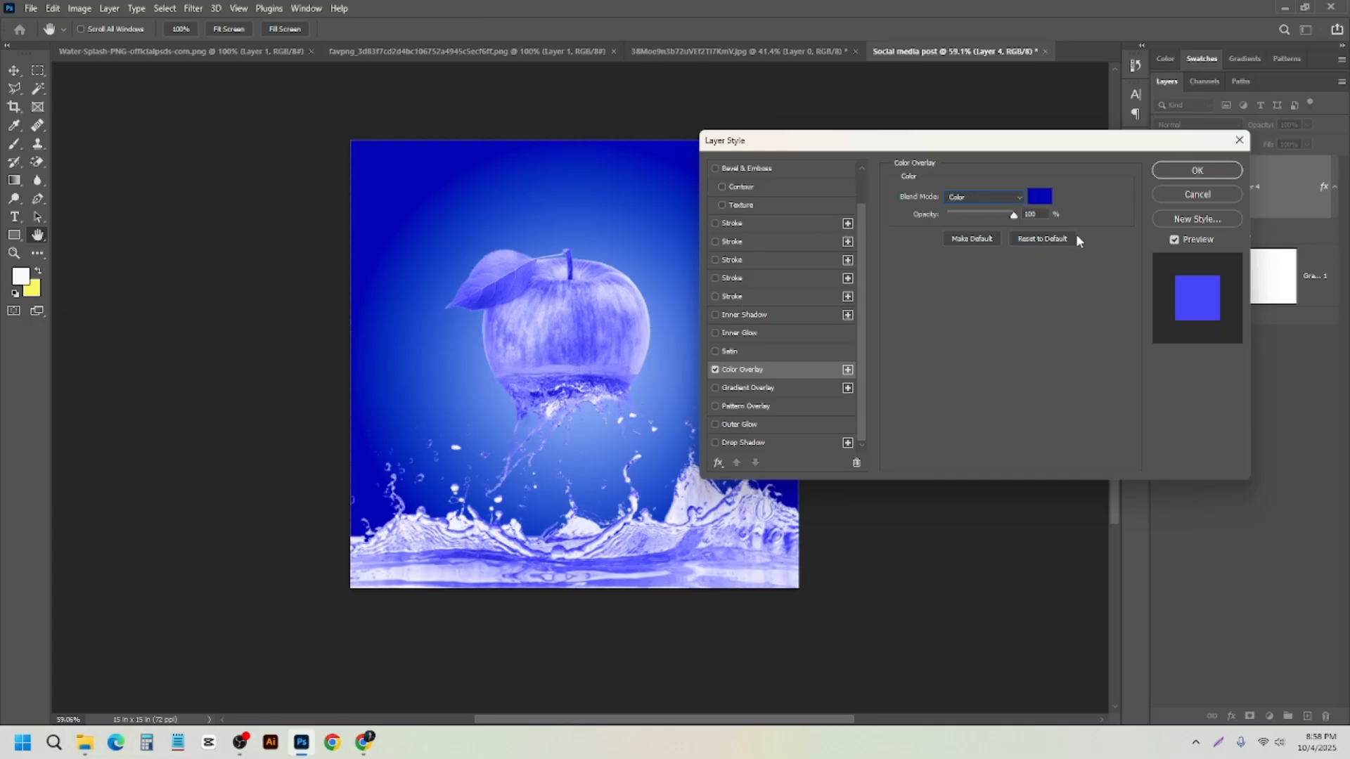
- Try red, purple, dark gray and blues sampled from the background as the overlay color on the apple and splash layer
left_click(1041, 195)
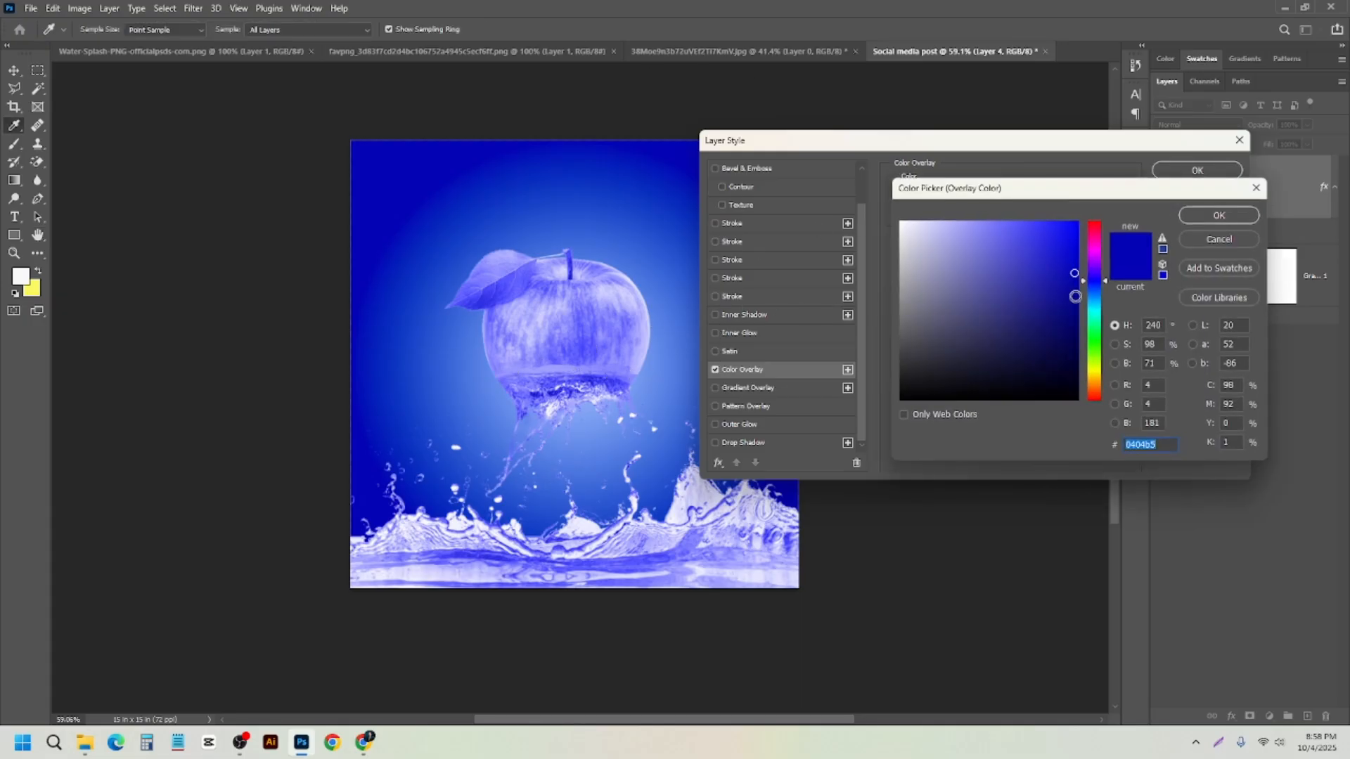
mouse_move(1074, 278)
left_mouse_down()
mouse_move(1063, 265)
mouse_move(1052, 289)
mouse_move(1035, 253)
mouse_move(1075, 223)
left_mouse_up()
left_click(1086, 222)
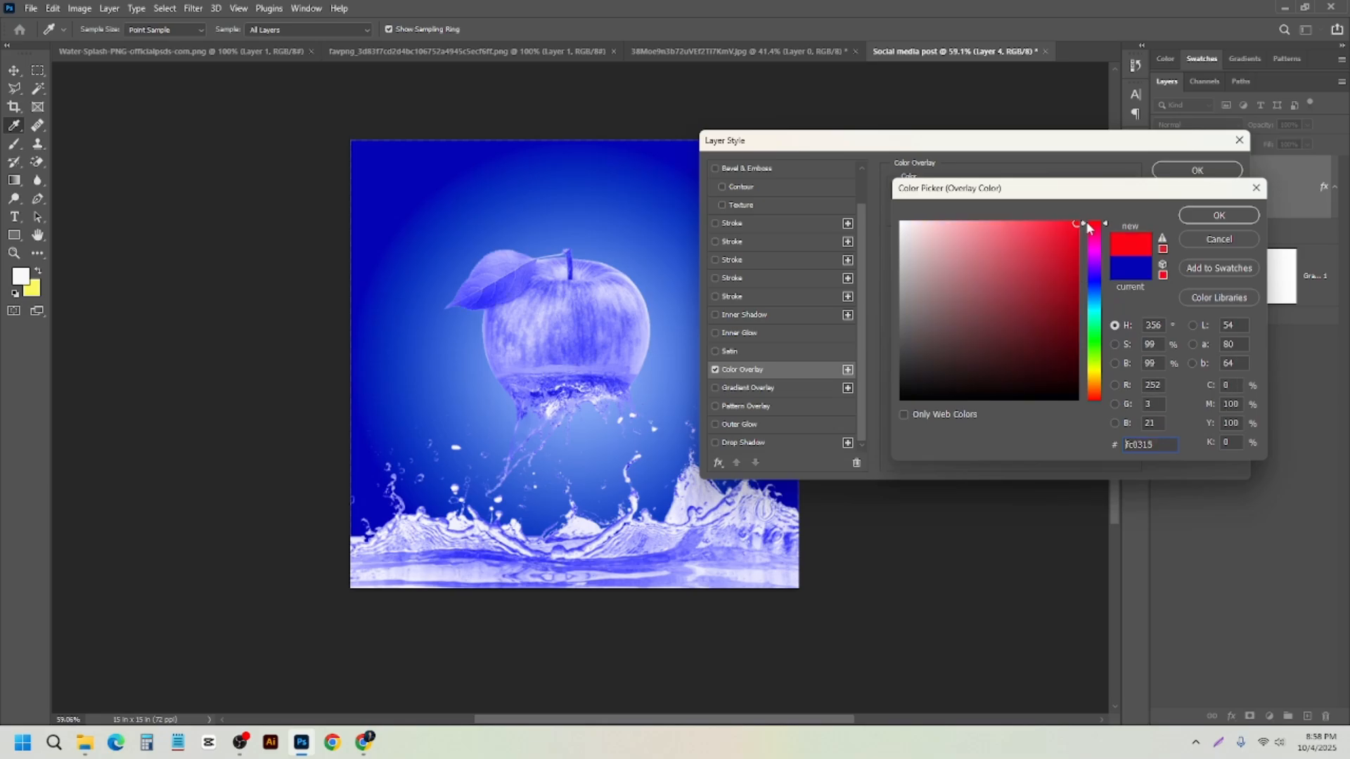
left_click(566, 160)
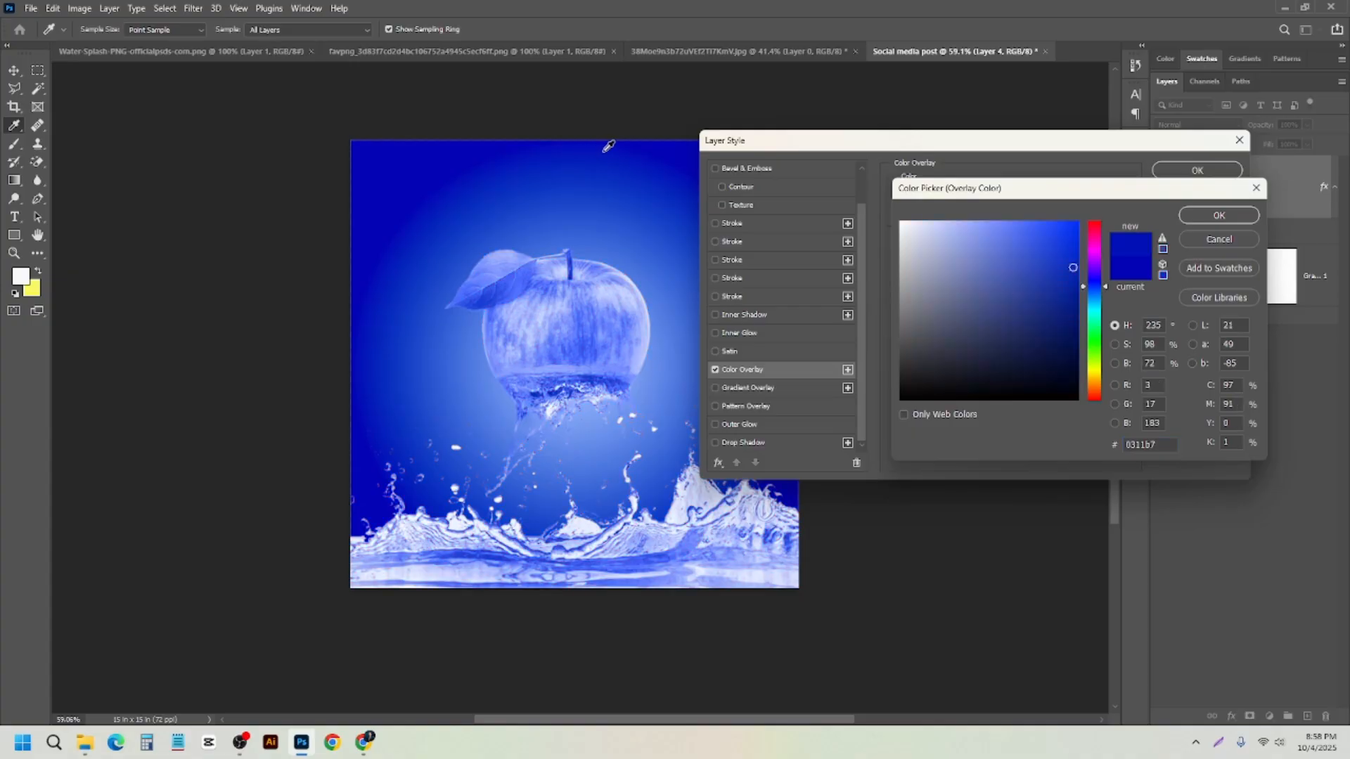
mouse_move(1075, 275)
left_mouse_down()
mouse_move(1078, 305)
mouse_move(1085, 263)
left_mouse_up()
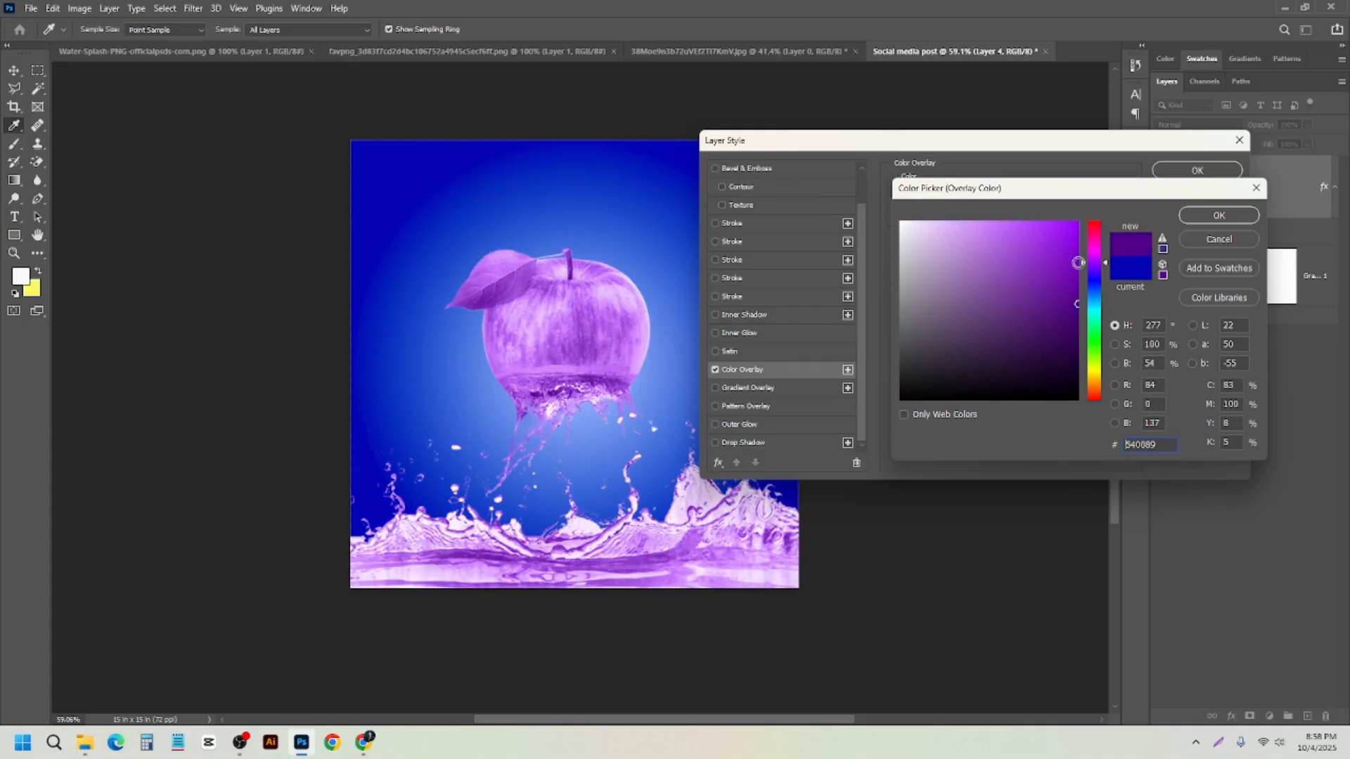
left_click(478, 171)
mouse_move(1076, 271)
left_mouse_down()
mouse_move(1080, 233)
mouse_move(1069, 297)
left_mouse_up()
left_click(412, 136)
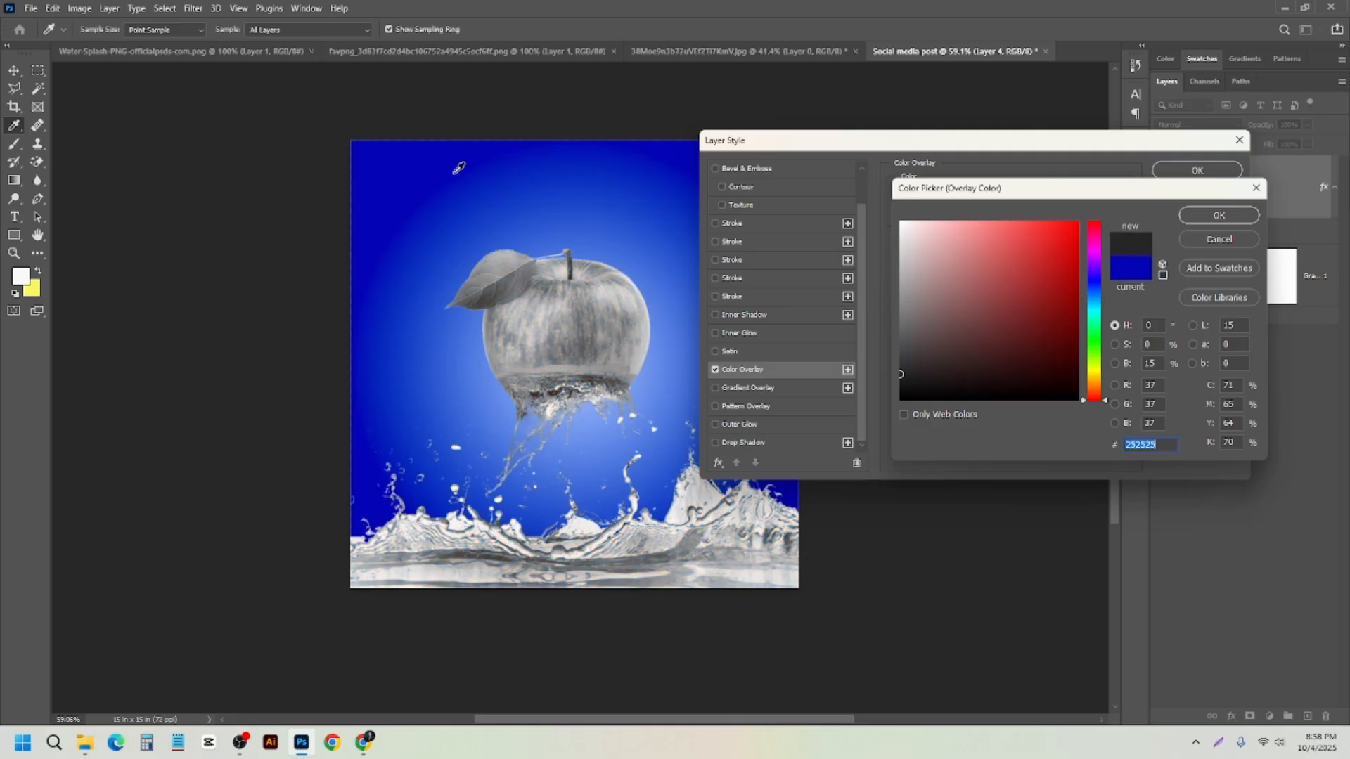
left_click(431, 200)
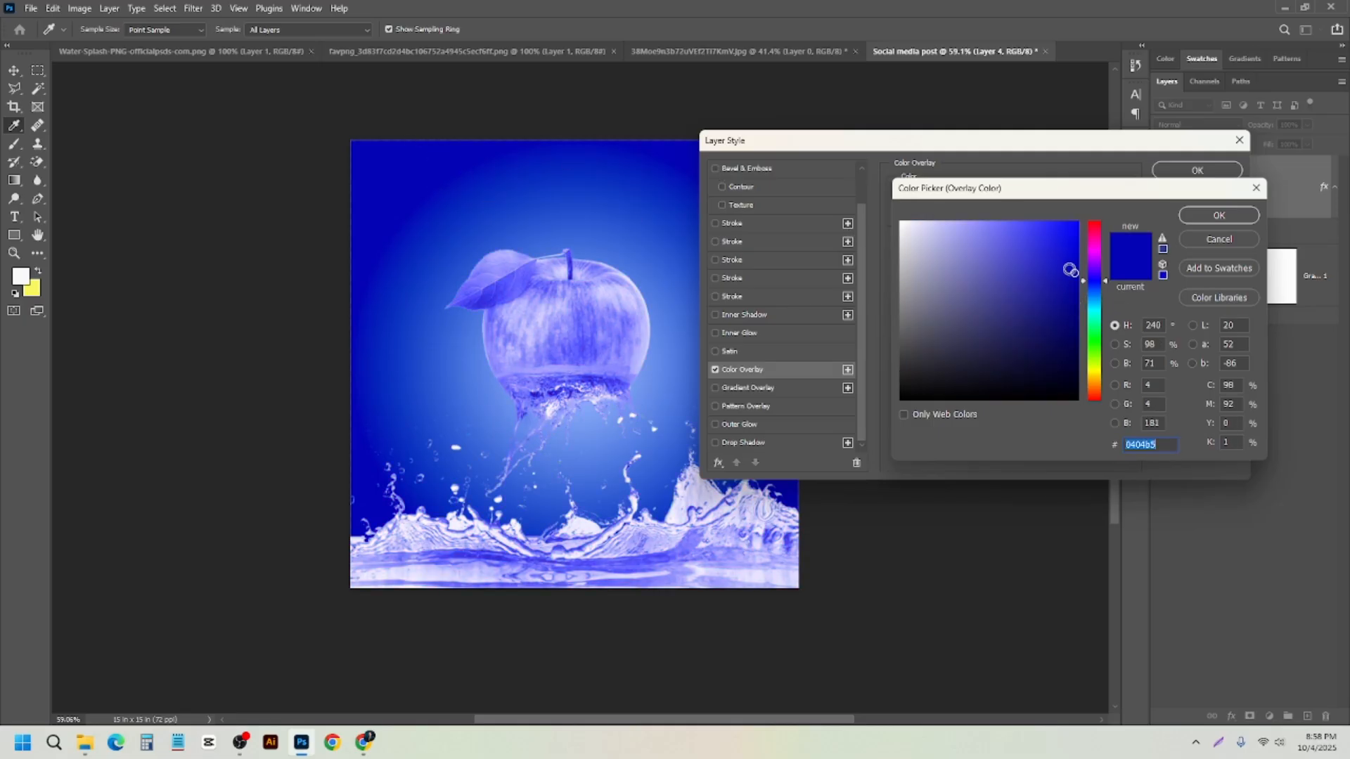
- Darken the overlay's blue slightly and apply the Color Overlay to the apple and splash layer
left_click_drag(1071, 272, 1075, 293)
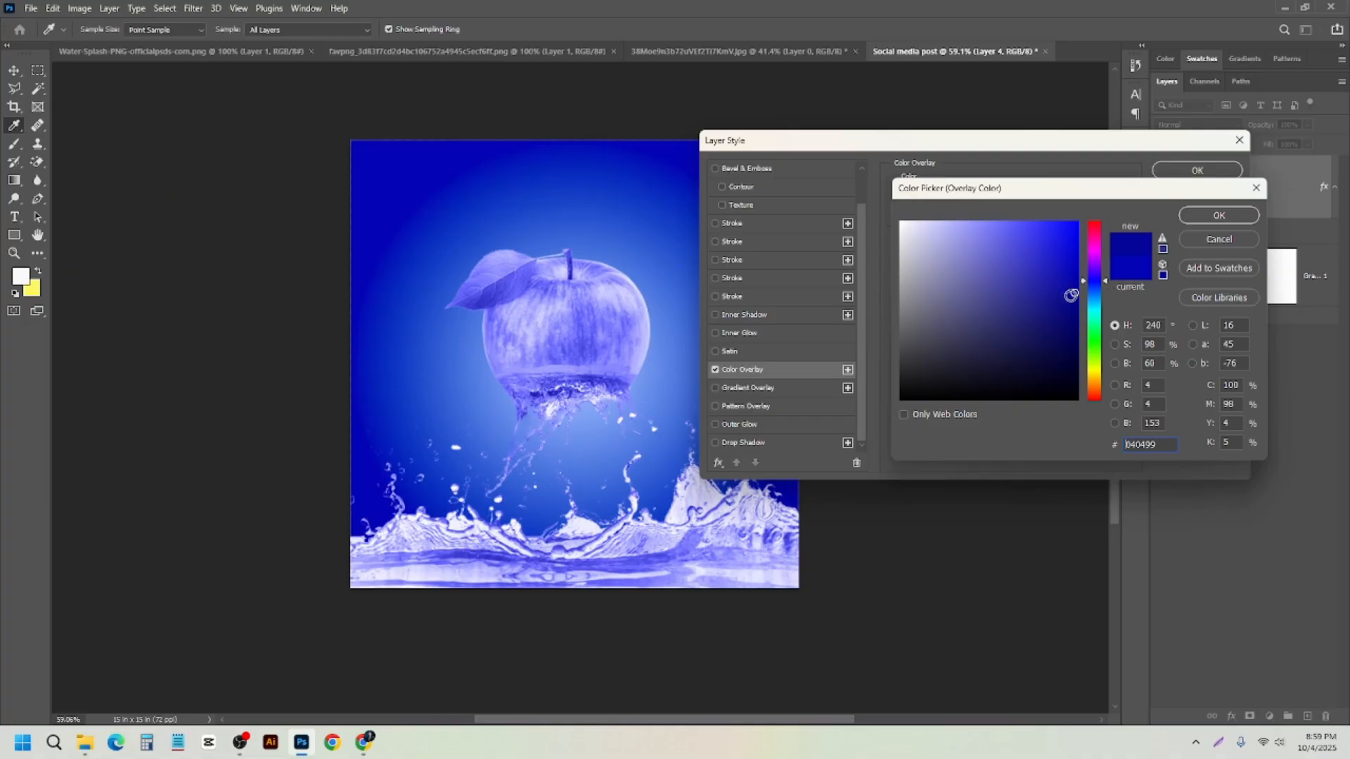
left_click_drag(1071, 296, 1076, 302)
mouse_move(1076, 301)
left_mouse_down()
mouse_move(1075, 241)
mouse_move(1080, 279)
mouse_move(1056, 264)
mouse_move(1074, 296)
left_mouse_up()
left_click(1220, 215)
left_click(1195, 170)
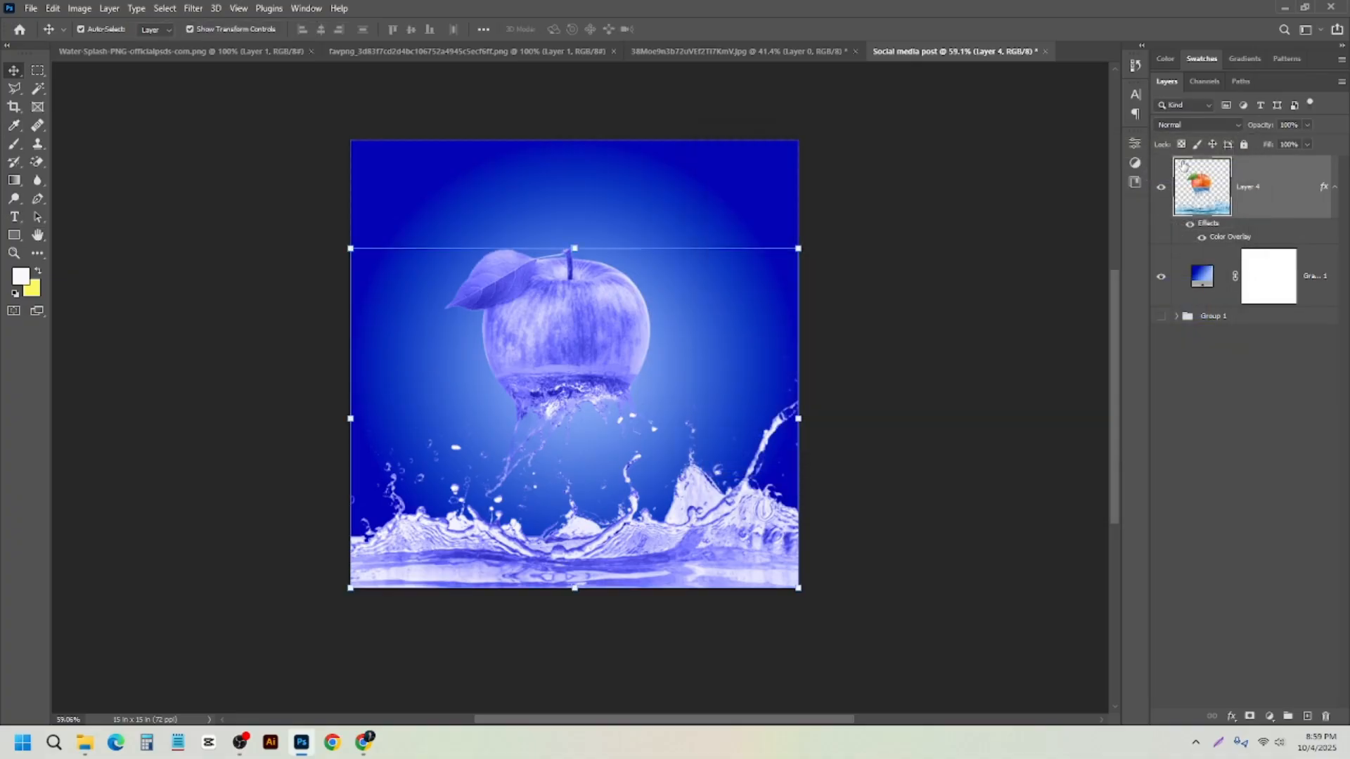
left_click(143, 184)
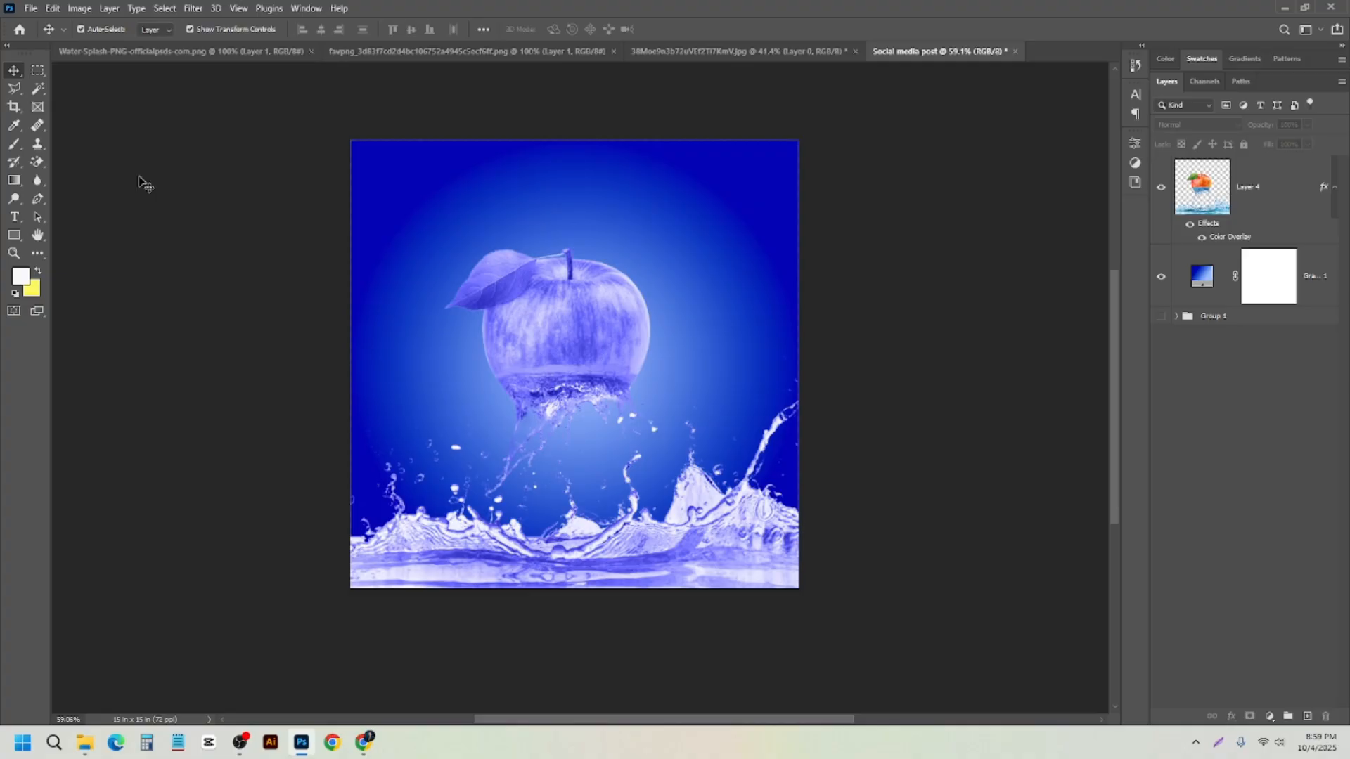
left_click(1266, 196)
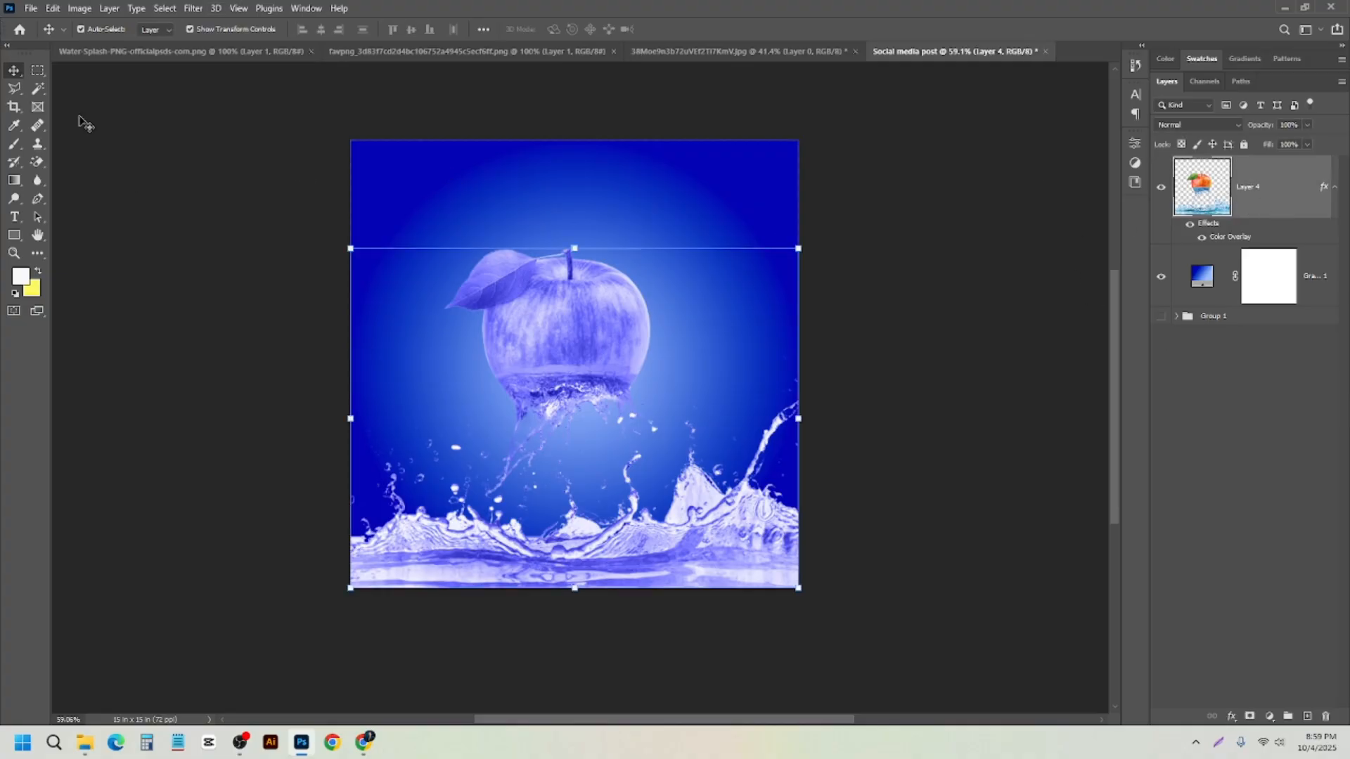
left_click(125, 141)
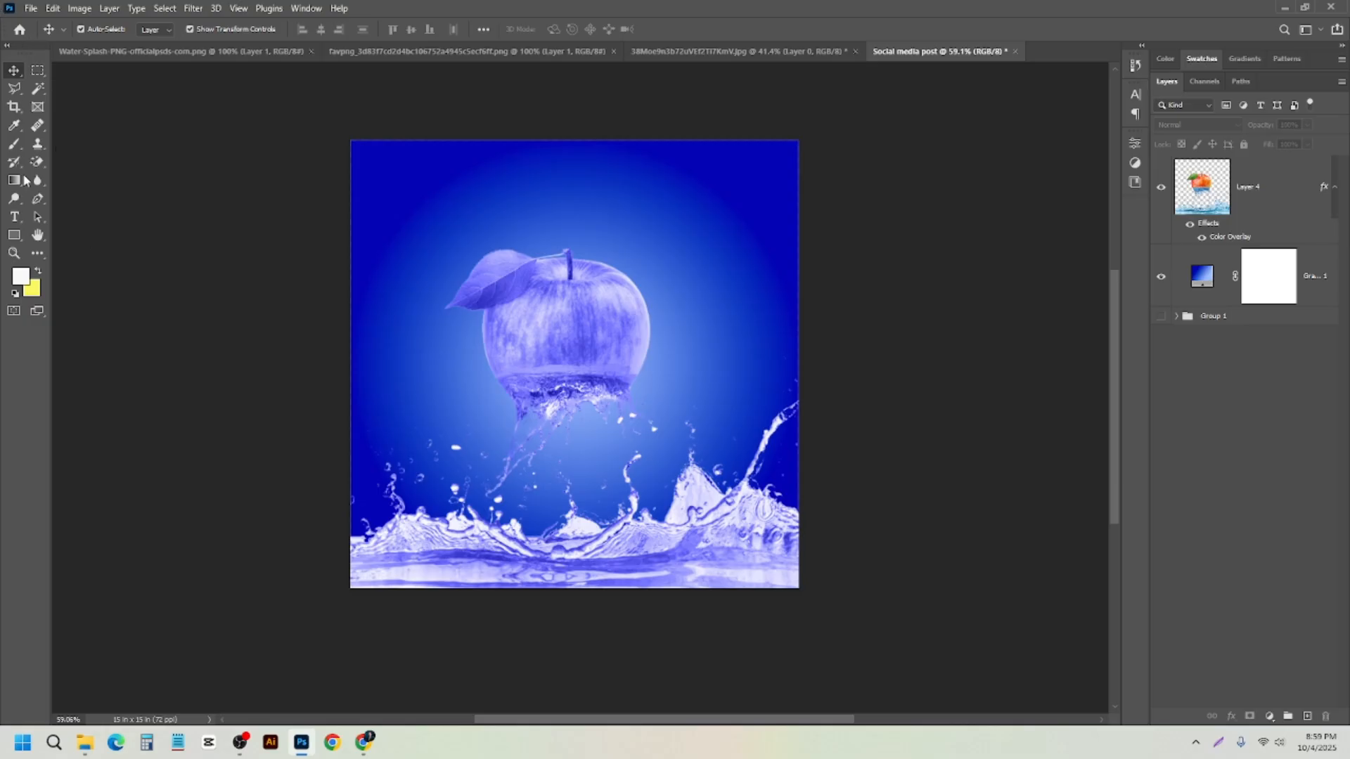
- Add the two-line text "50% off" in 22 pt Times New Roman Bold in the upper-left area of the post
left_click(14, 217)
right_click(14, 217)
left_click(63, 210)
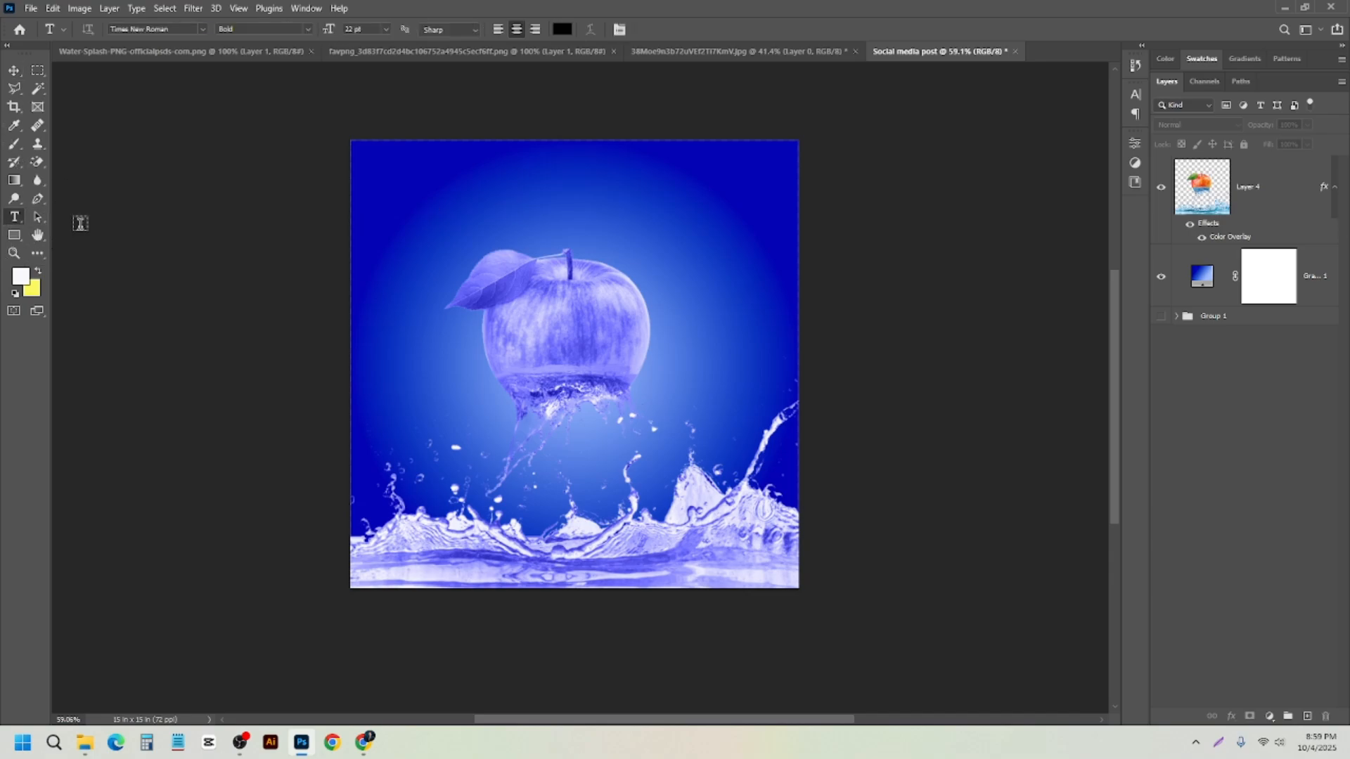
left_click(415, 194)
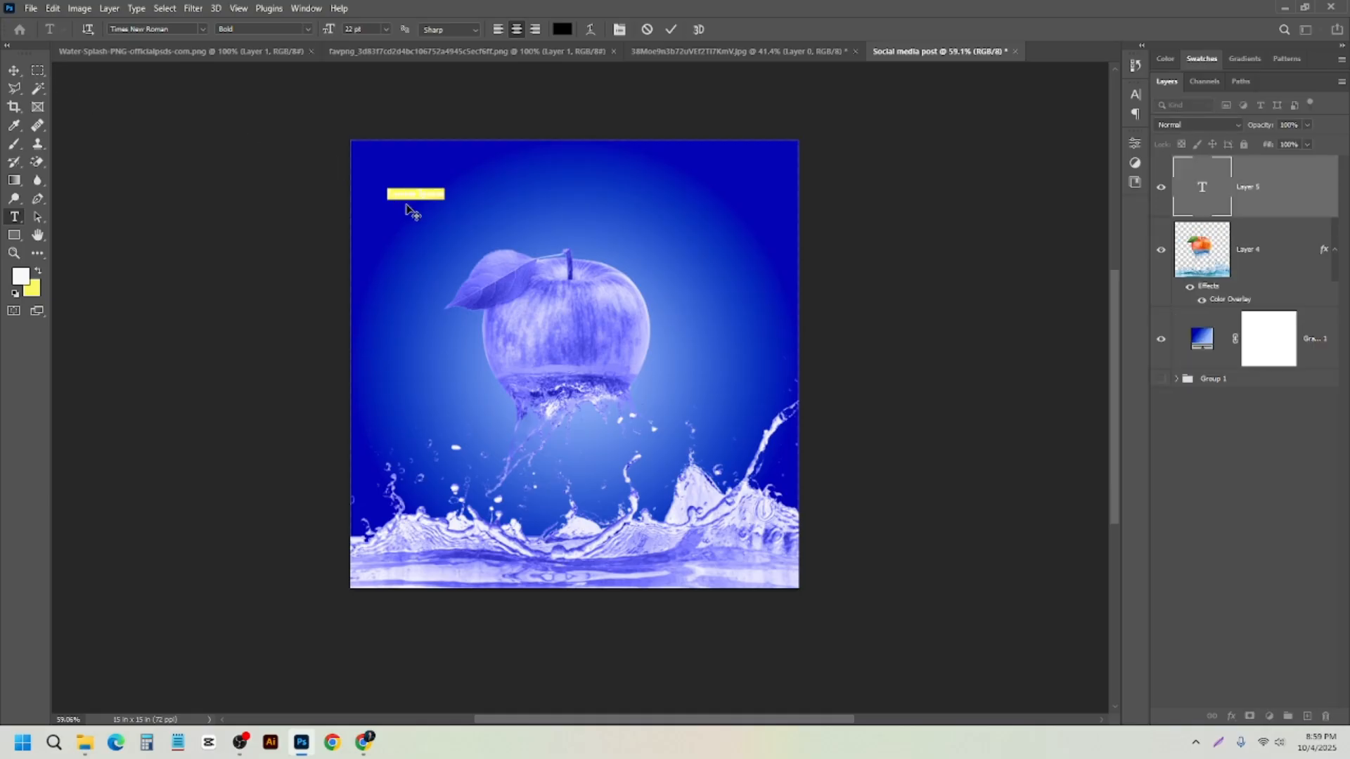
key("BackSpace")
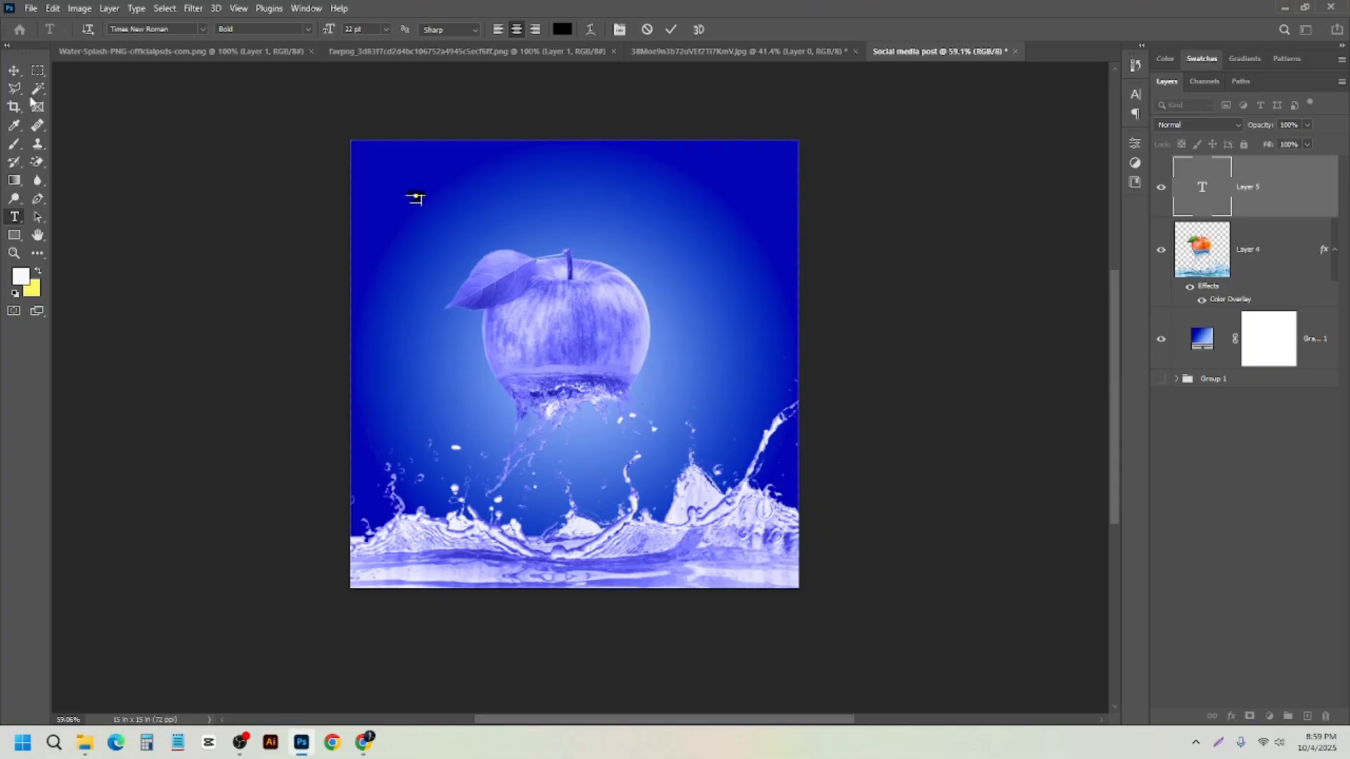
left_click(14, 71)
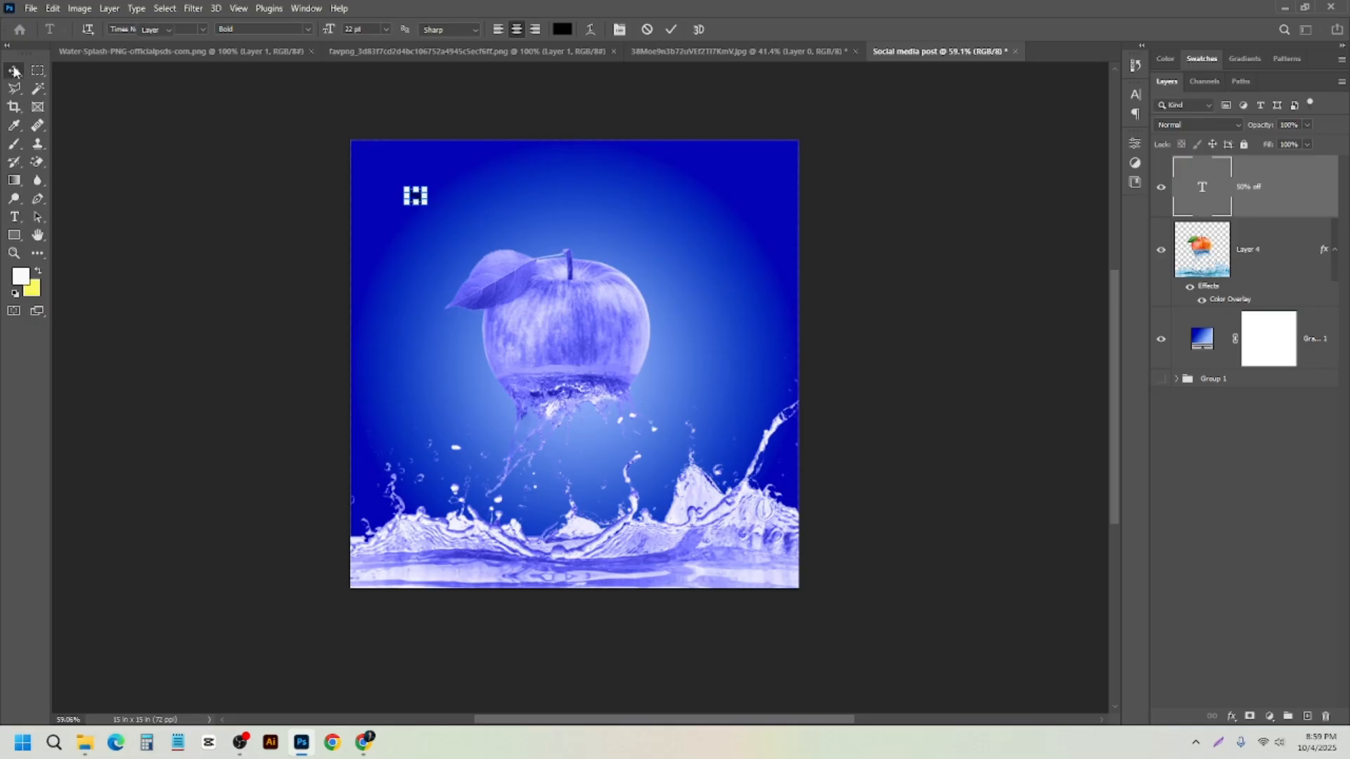
- Set the "50% off" text color to white (#ffffff)
left_click(1136, 94)
left_click(1093, 175)
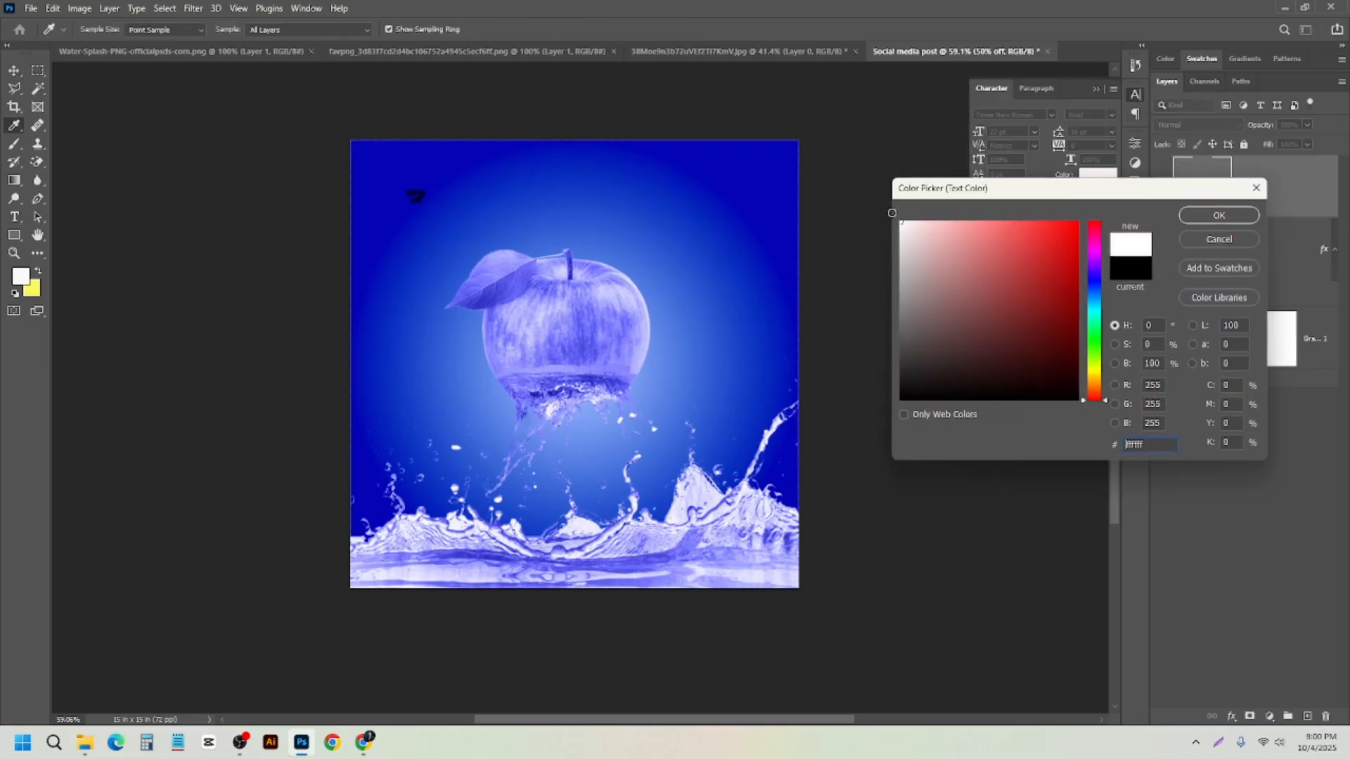
left_click(1256, 216)
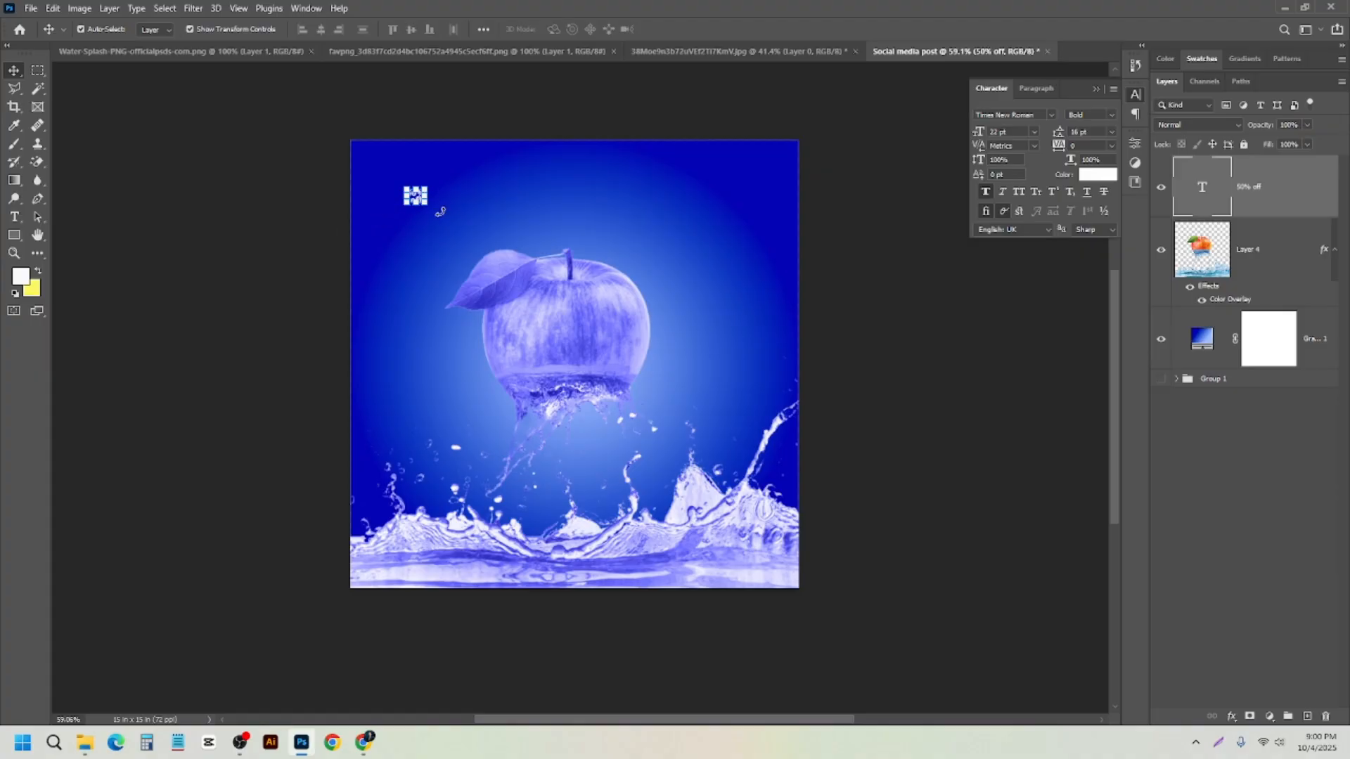
- Enlarge the "50% off" text to about 109 pt and place it beside the apple's lower right edge
left_click_drag(428, 205, 504, 274)
left_click_drag(445, 216, 686, 360)
left_click(696, 29)
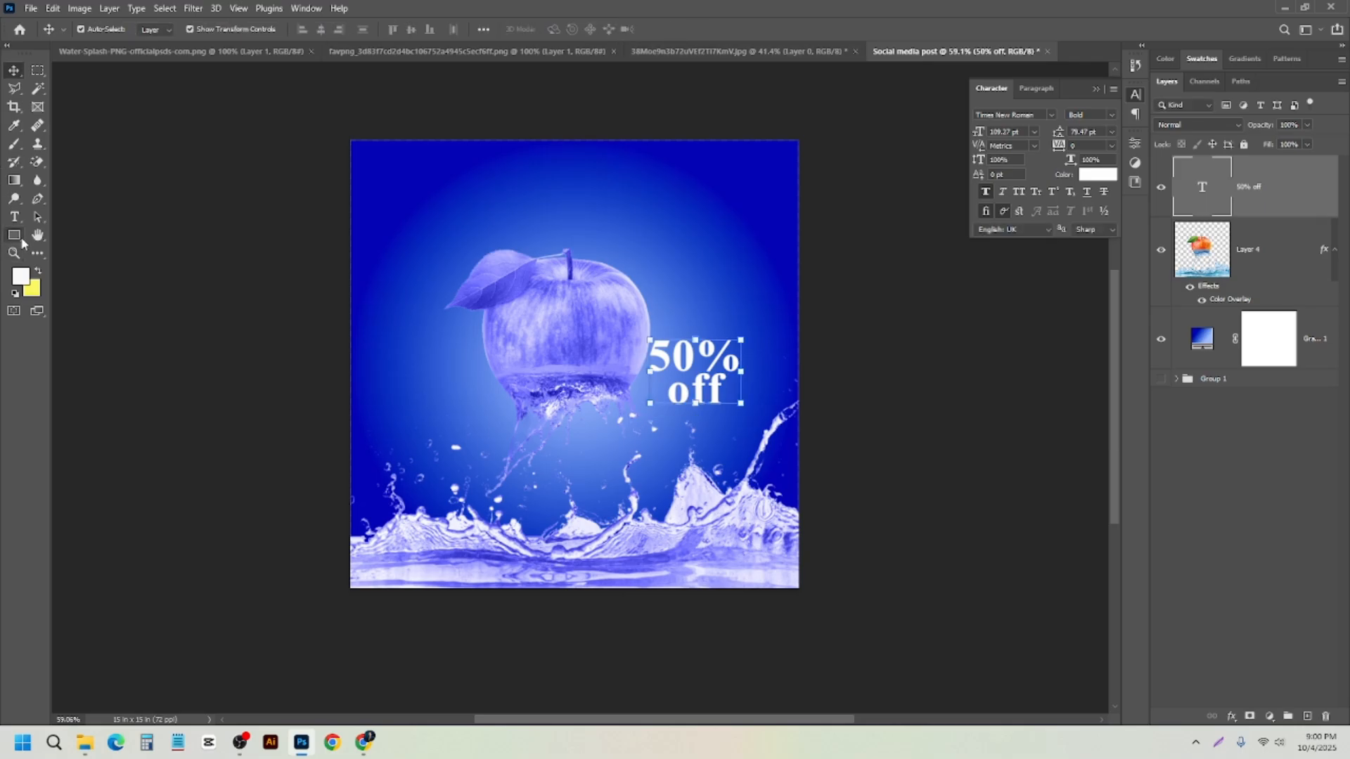
- Draw a circle about 2.97 in wide with the Ellipse tool, overlapping the "50% off" text beside the apple
right_click(23, 241)
left_click(70, 250)
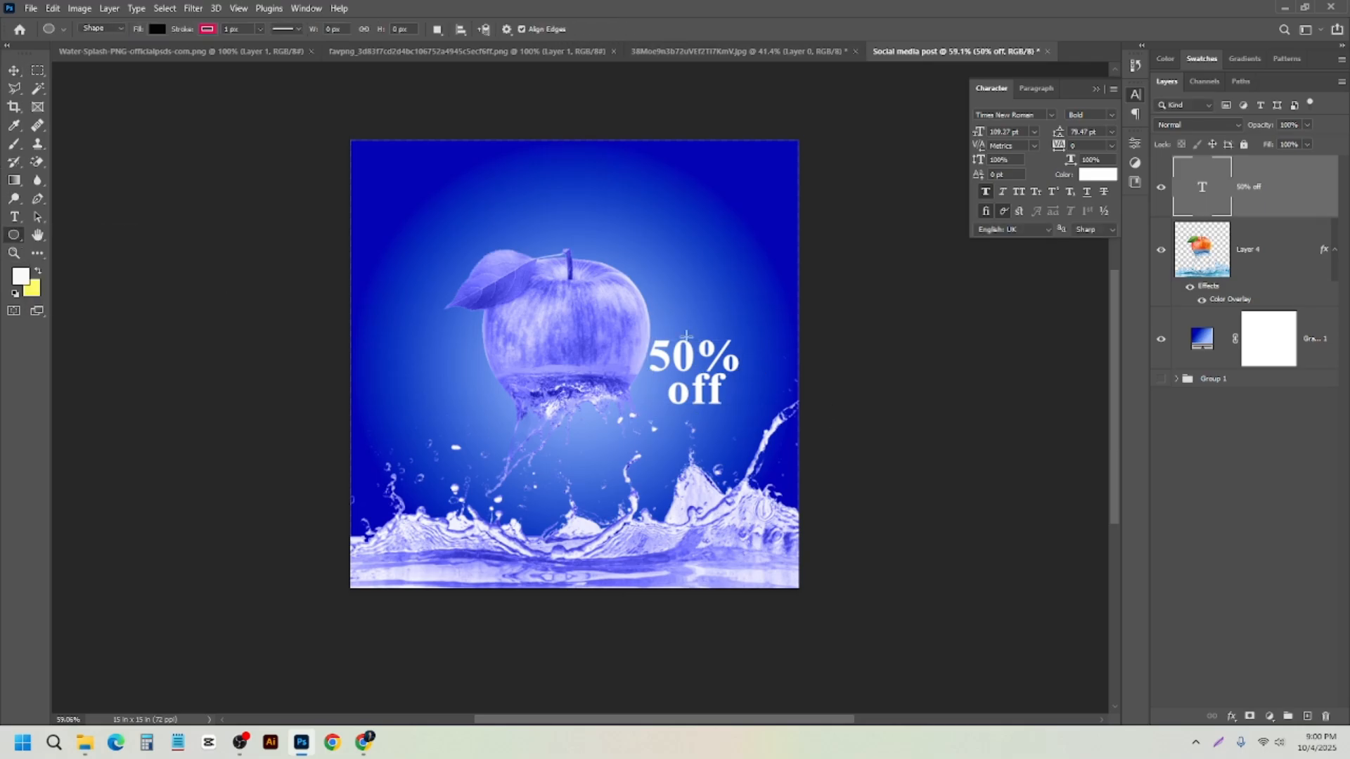
mouse_move(686, 336)
left_mouse_down()
mouse_move(735, 345)
mouse_move(728, 374)
left_mouse_up()
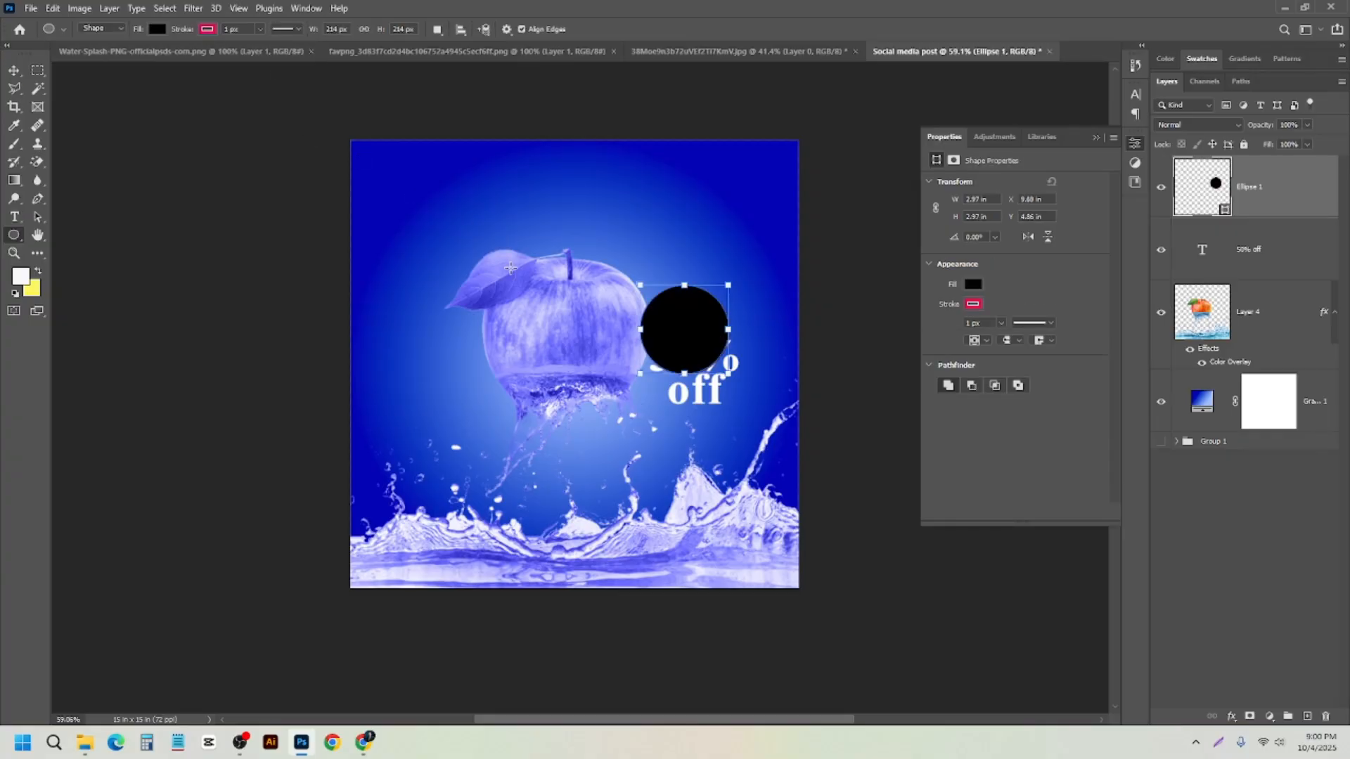
- Sample several colors from the artwork for the circle's fill, then set the fill to white (#ffffff)
left_click(156, 29)
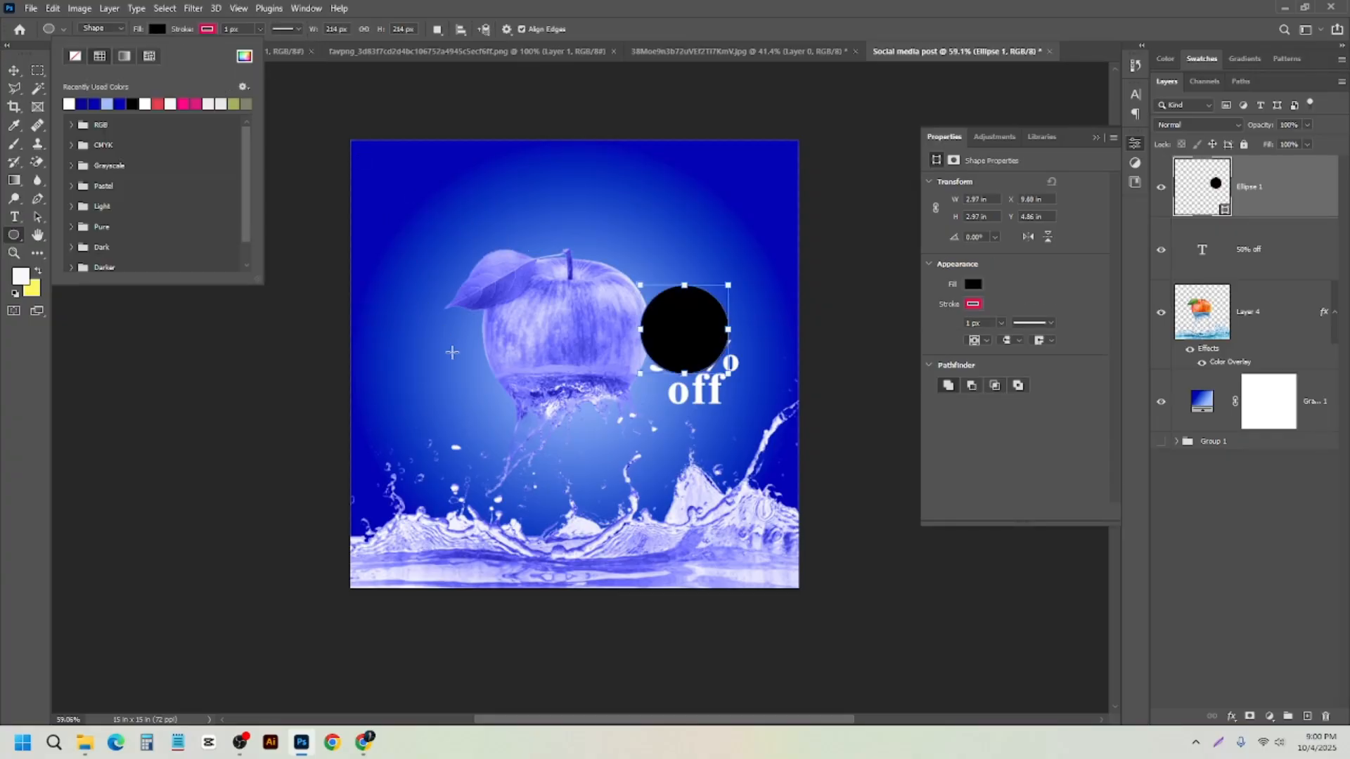
double_click(1225, 184)
left_click(413, 372)
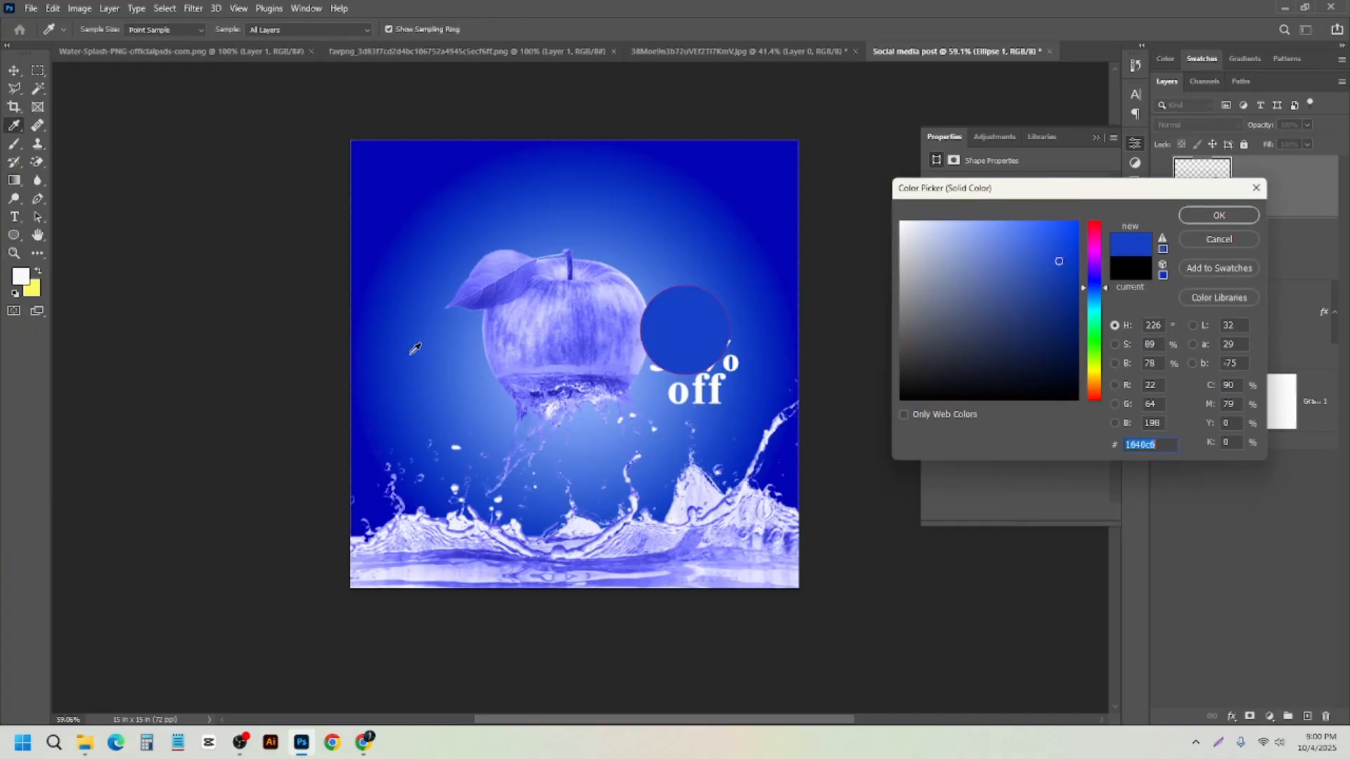
left_click(392, 293)
left_click(435, 325)
left_click(474, 374)
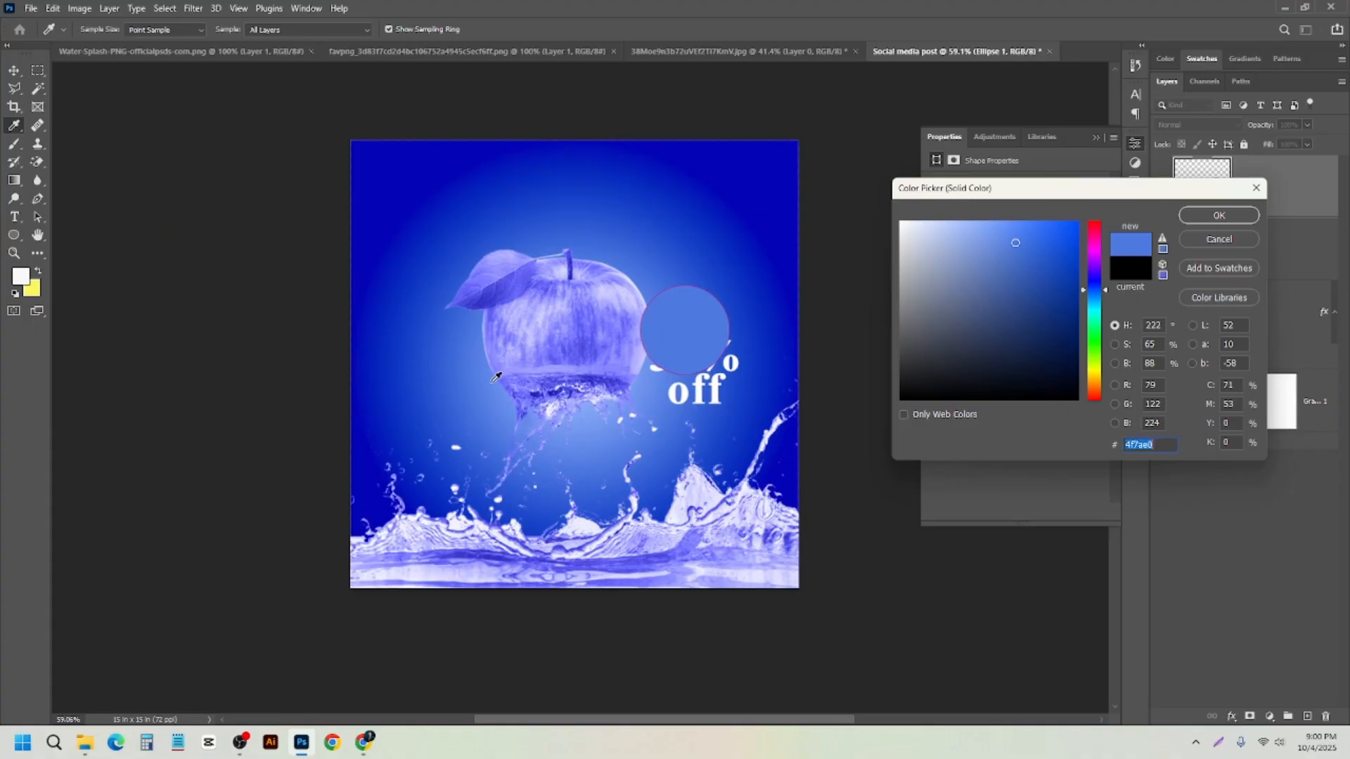
left_click(493, 382)
left_click(542, 353)
left_click(553, 497)
left_click(665, 506)
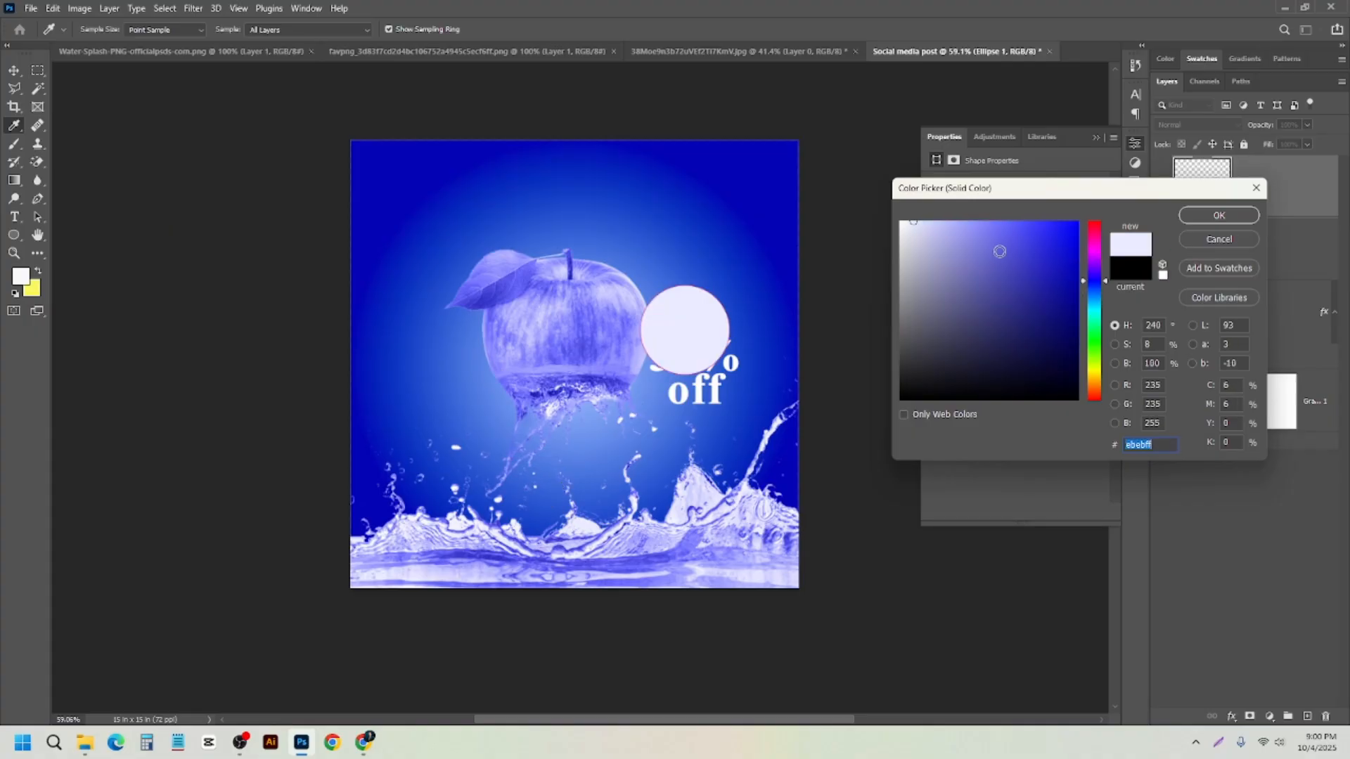
left_click_drag(936, 229, 861, 183)
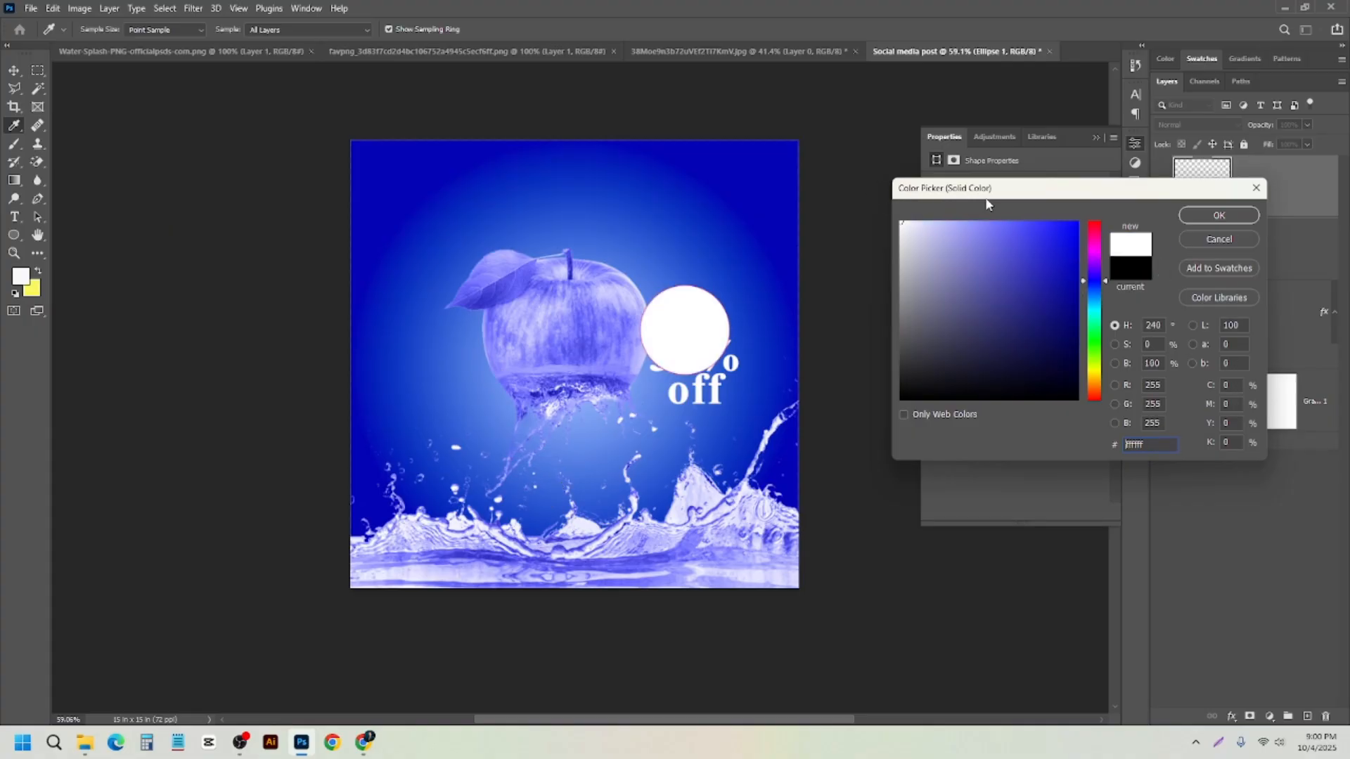
left_click(1220, 217)
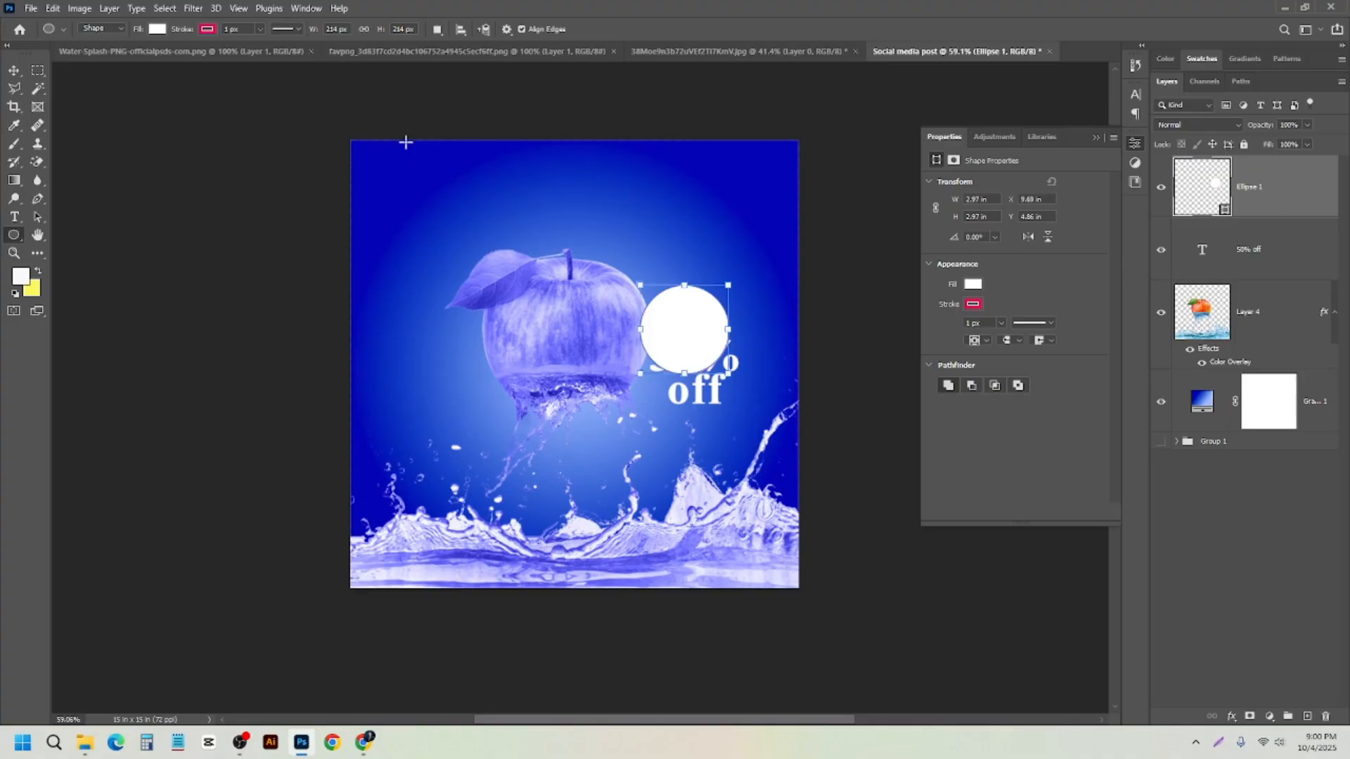
- Remove the stroke from the white circle
left_click(971, 306)
left_click(945, 332)
left_click(1135, 143)
left_click(1134, 143)
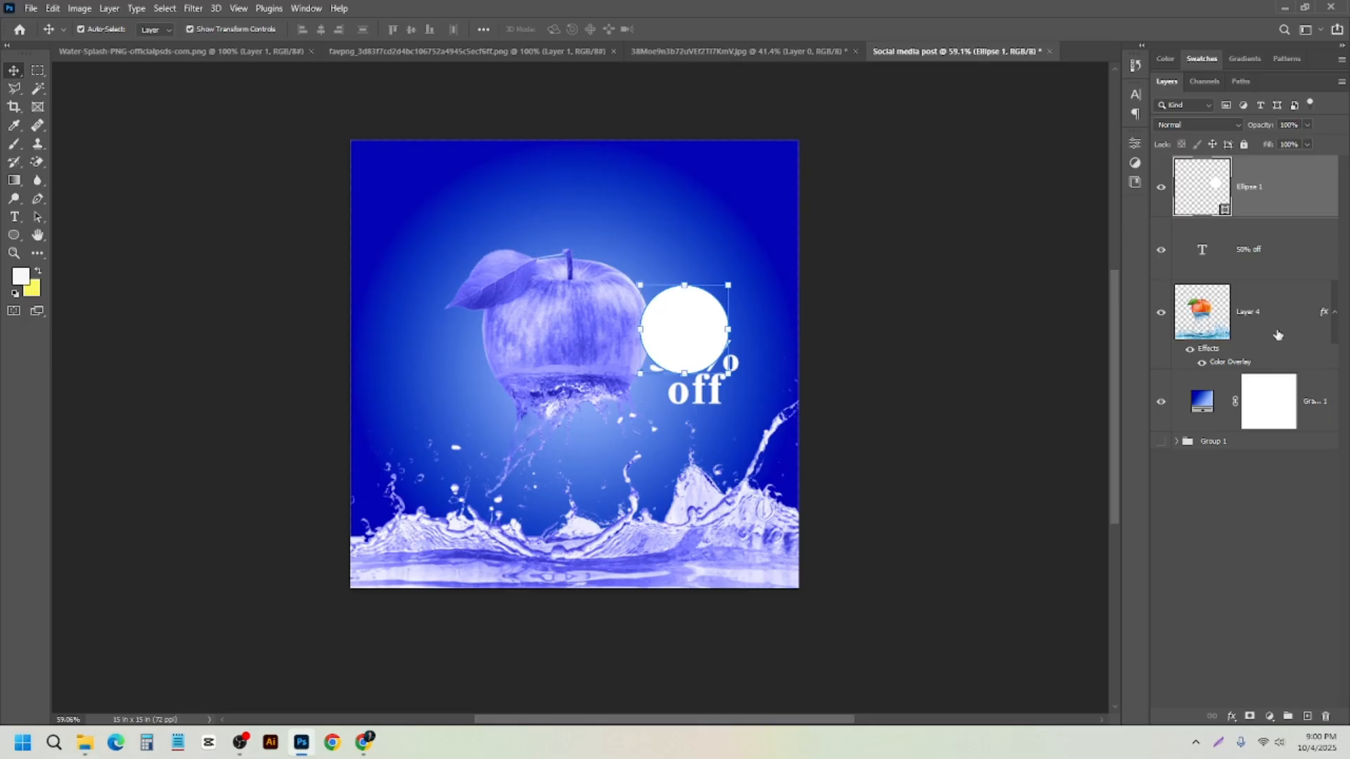
- Move the "50% off" text layer above the circle and color it dark blue #0404b5, sampled from the background
left_click(1248, 261)
left_click_drag(1253, 263, 1255, 186)
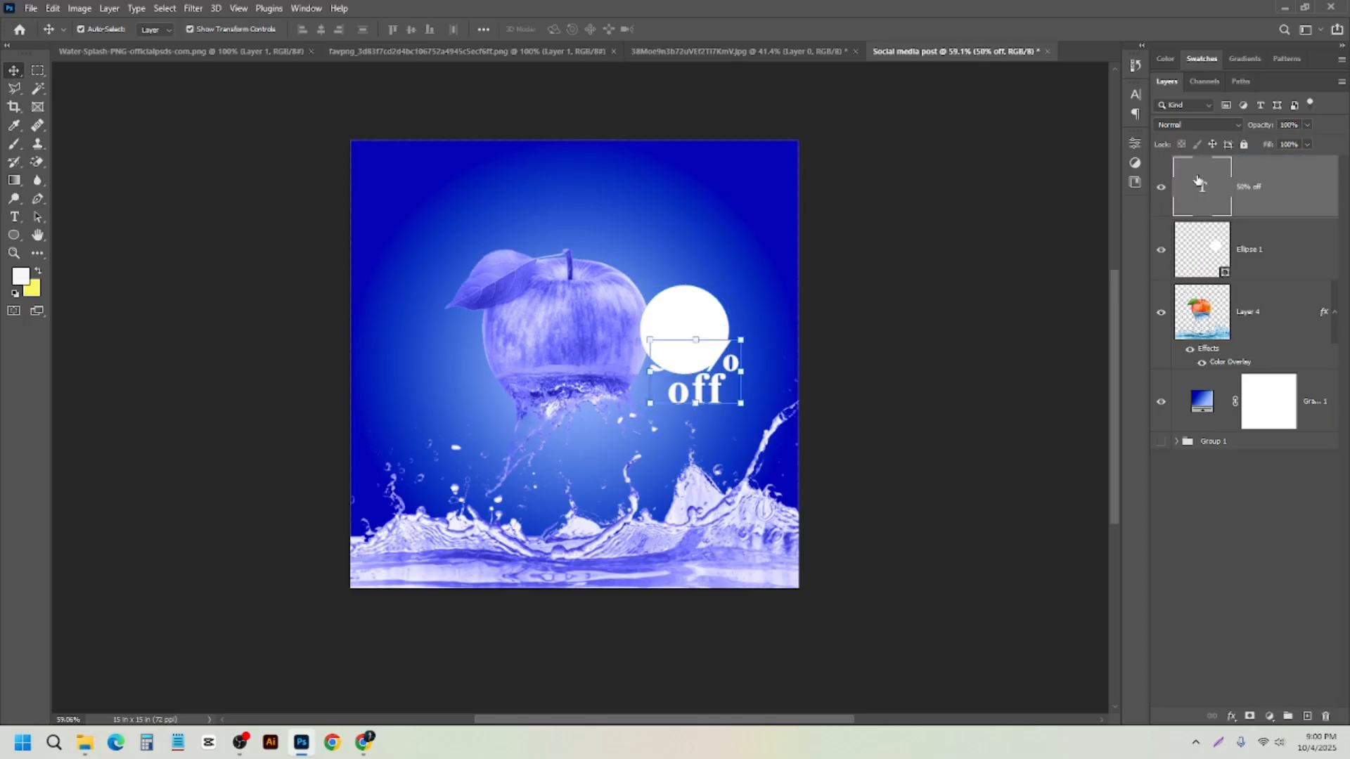
left_click(1136, 94)
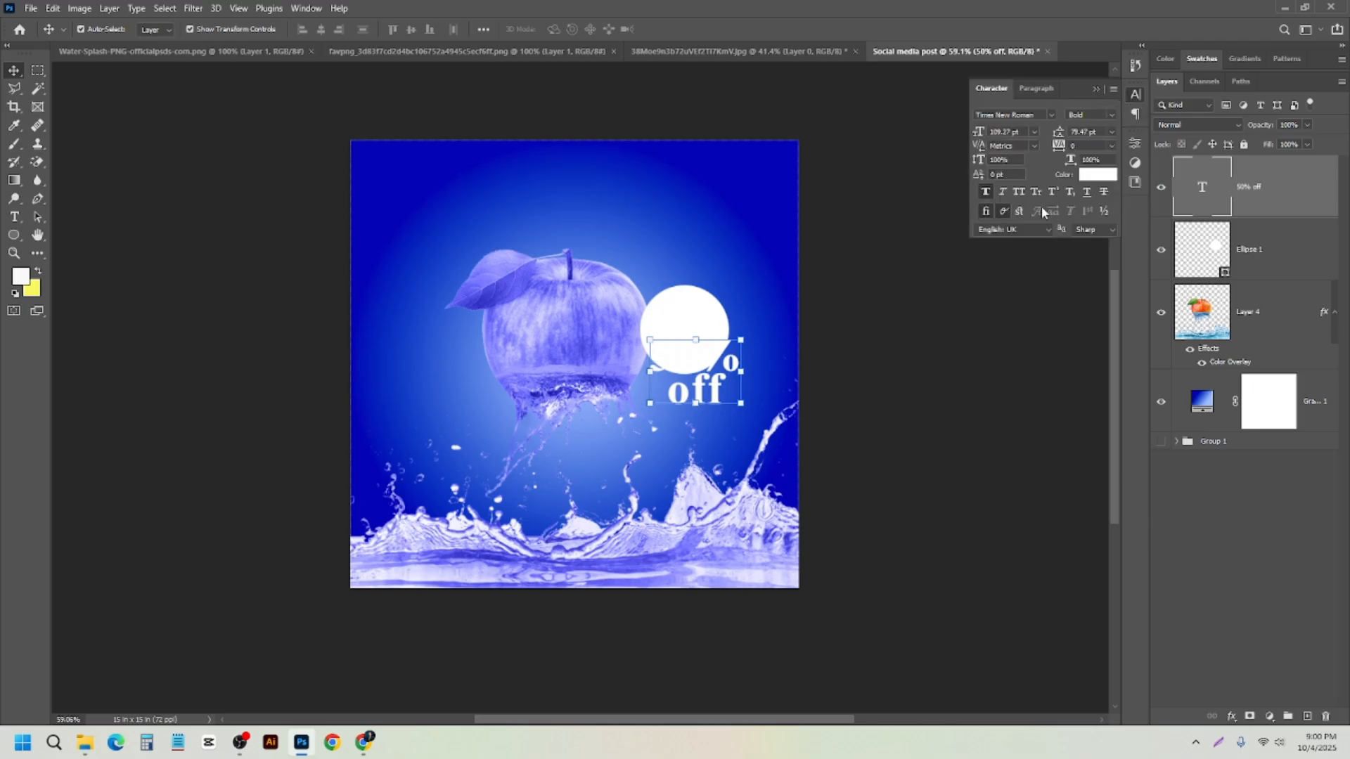
left_click(1094, 175)
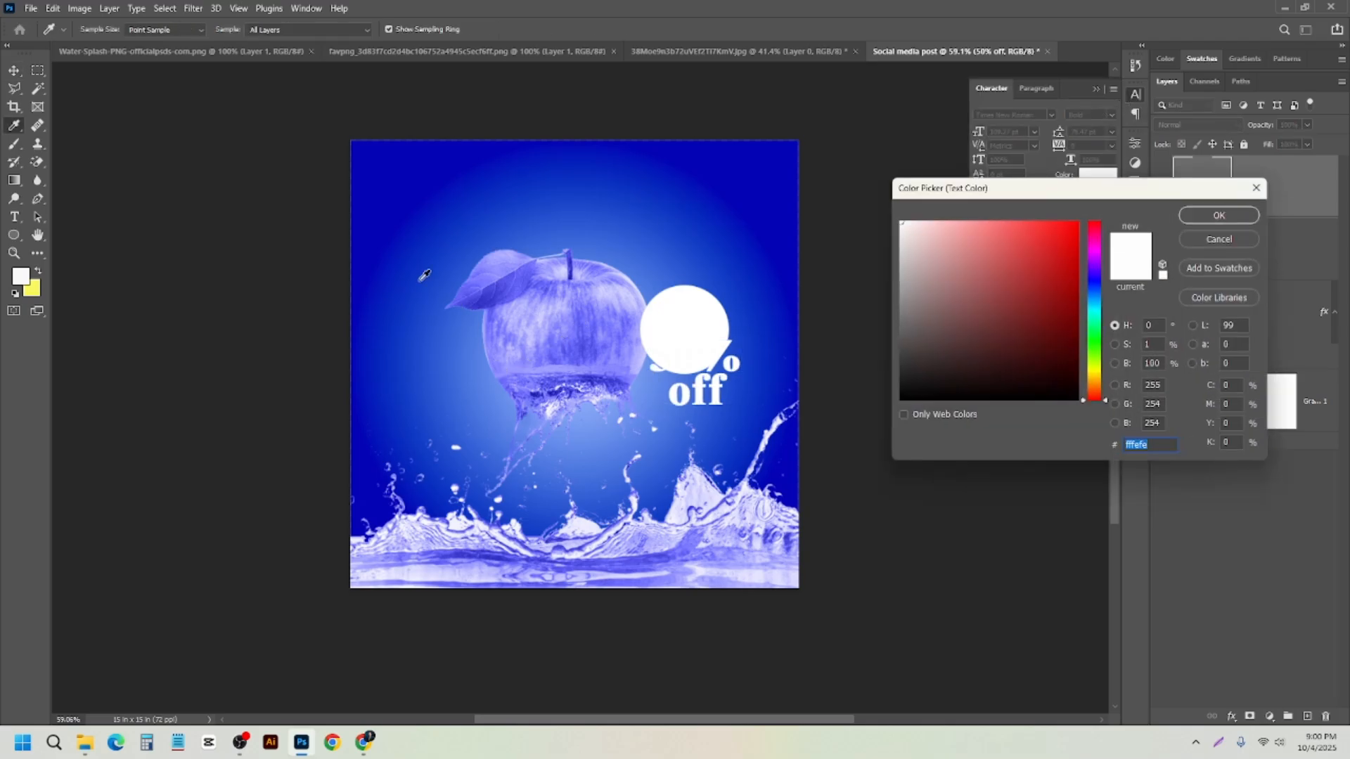
left_click(405, 266)
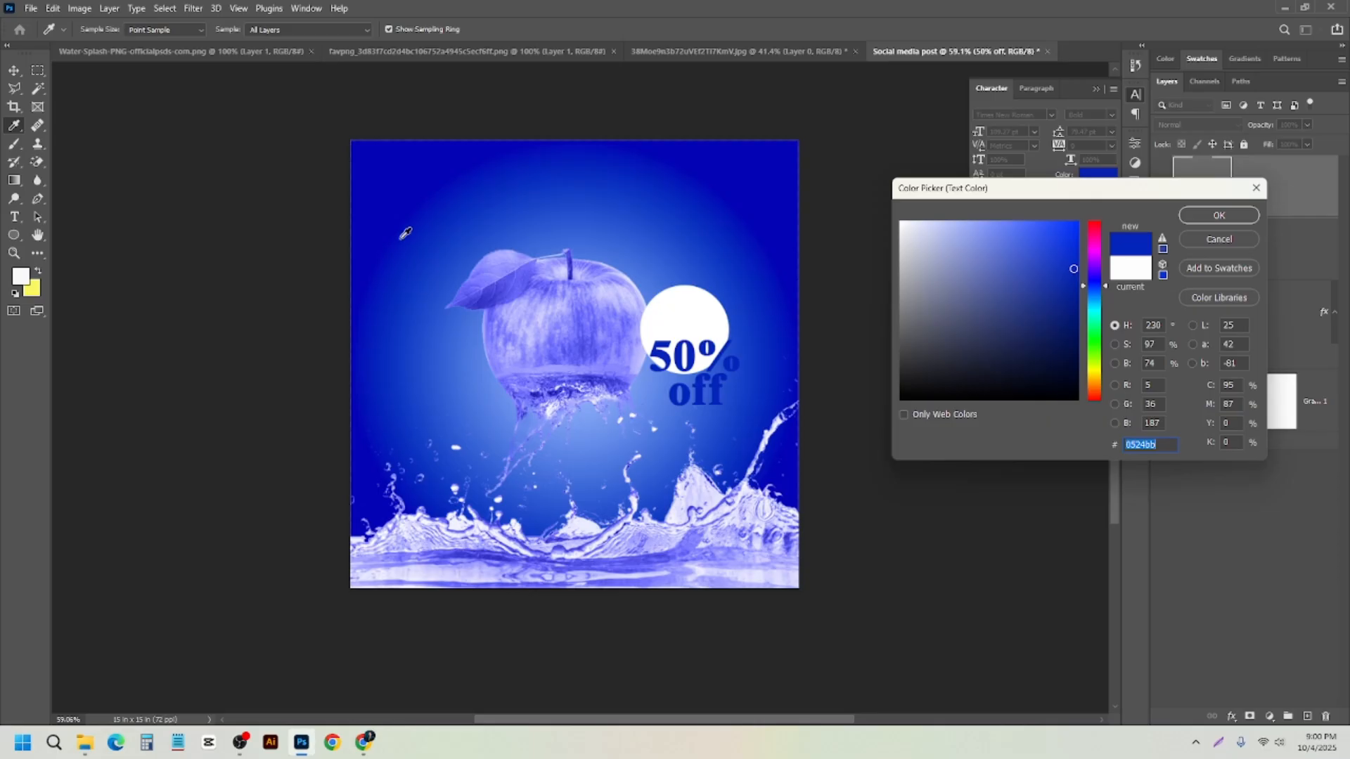
left_click(402, 210)
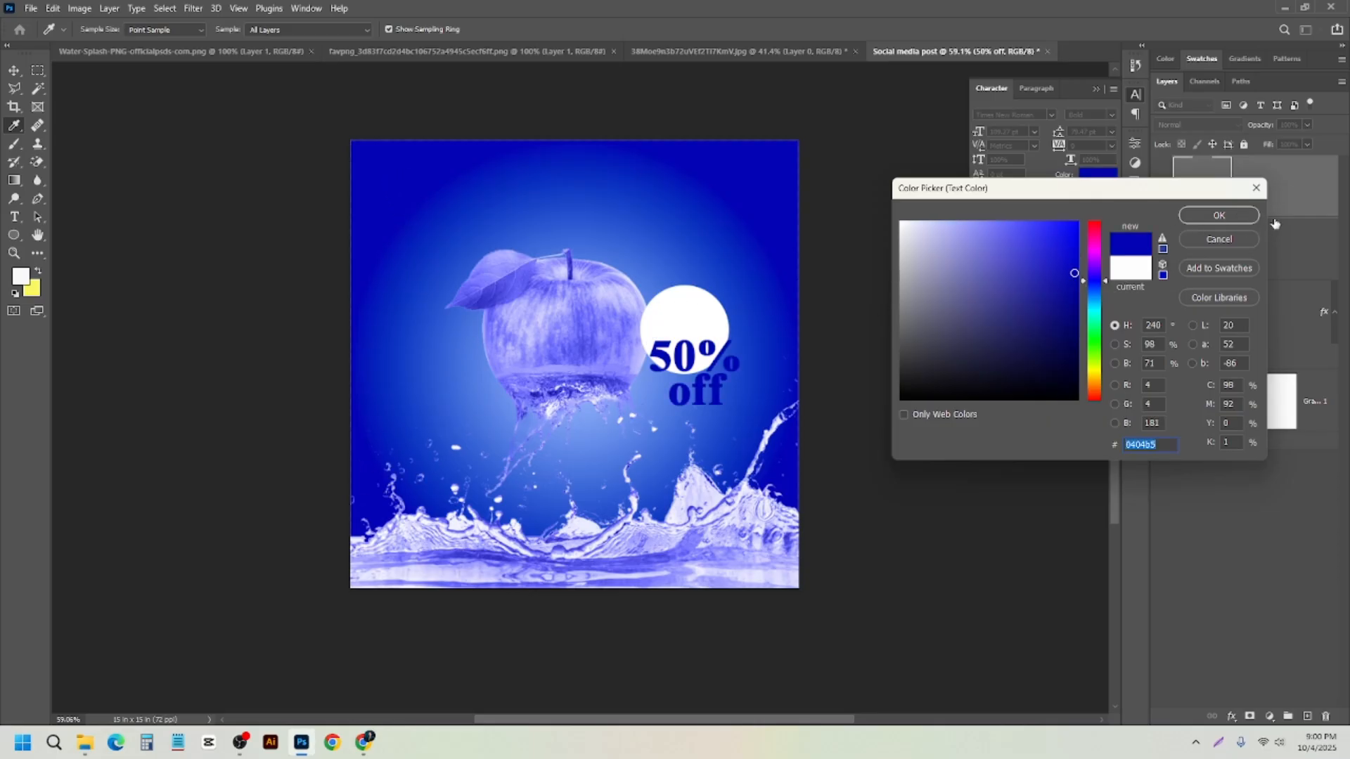
left_click(1220, 216)
- Scale the "50% off" text down to about 78 pt and center it inside the white circle
left_click_drag(712, 378, 738, 395)
left_click(733, 367)
key("Escape")
scroll(693, 338, "up", 3)
left_click_drag(630, 299, 620, 288)
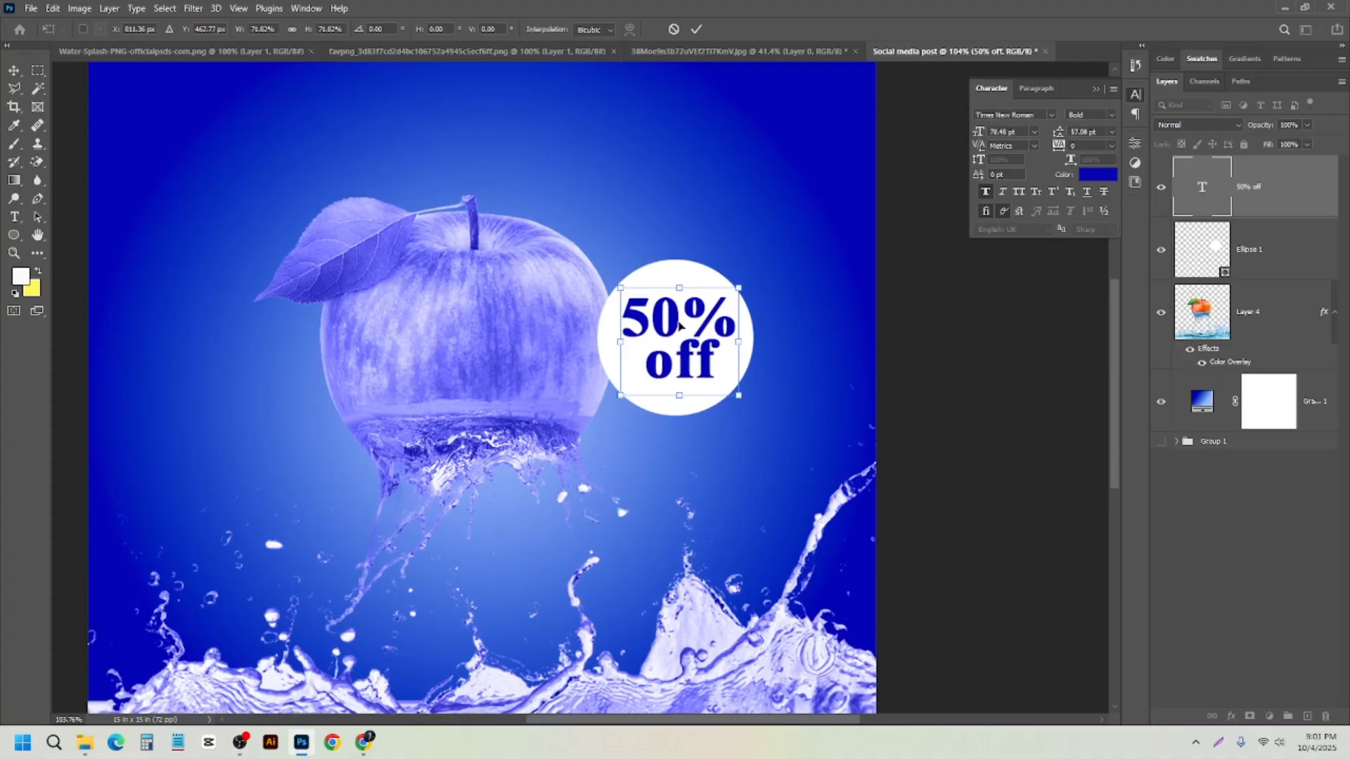
left_click_drag(677, 325, 675, 336)
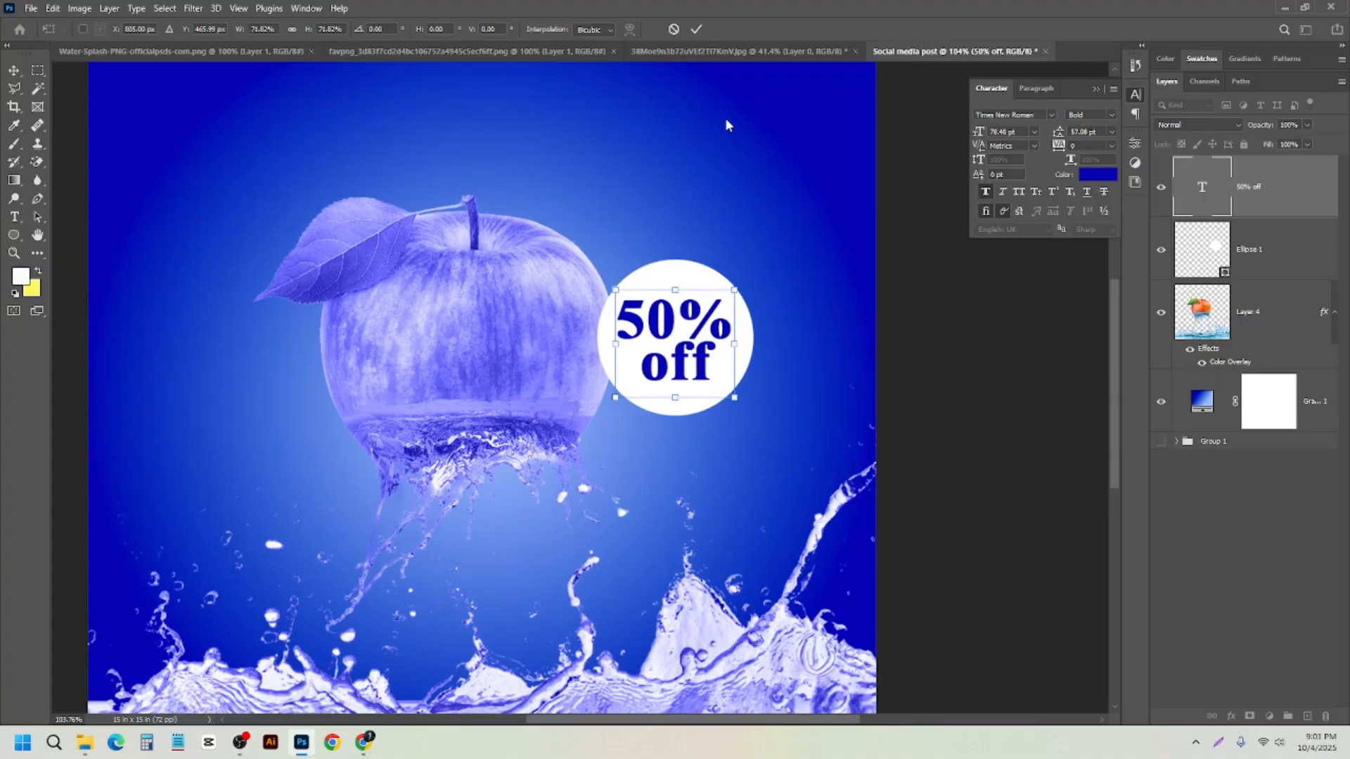
left_click(696, 28)
- Move the white circle and its "50% off" text together to the lower left of the apple
left_click(1265, 254, "shift")
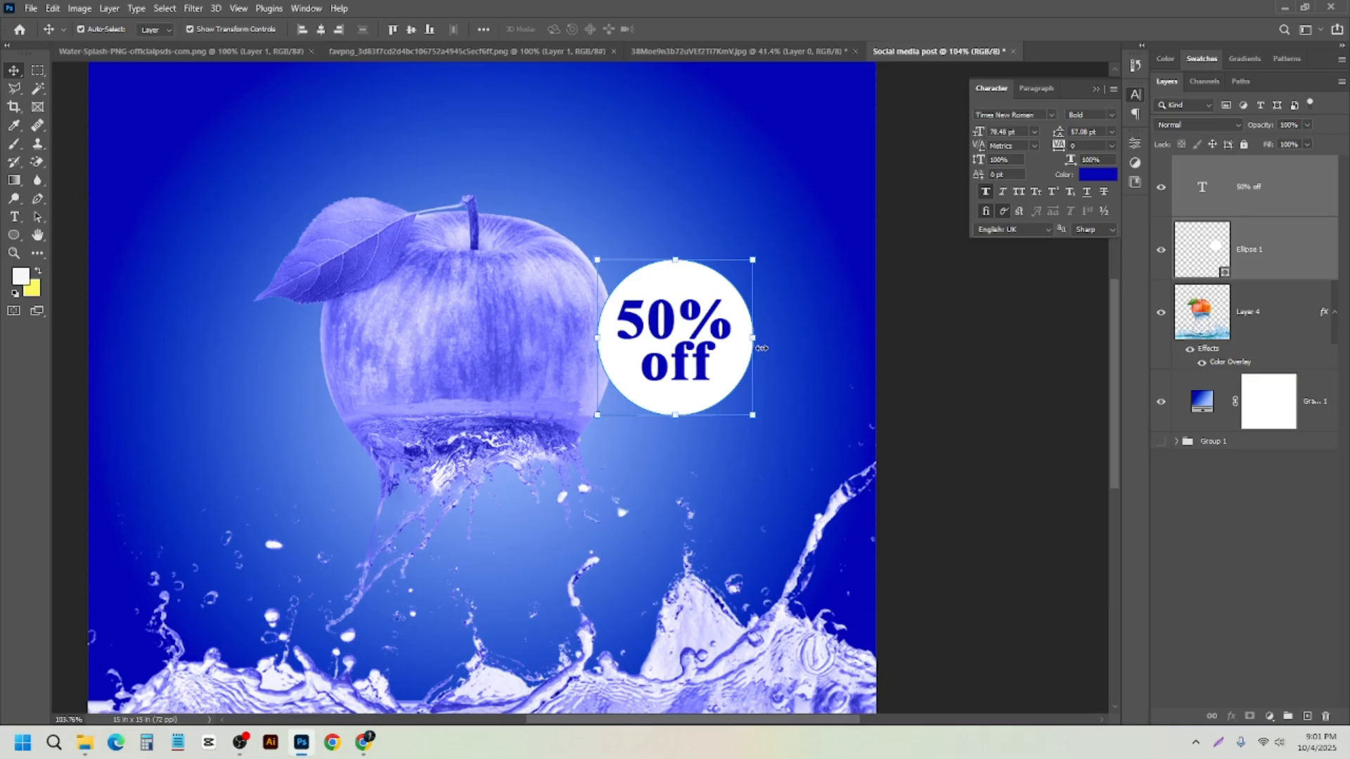
key("ctrl+t")
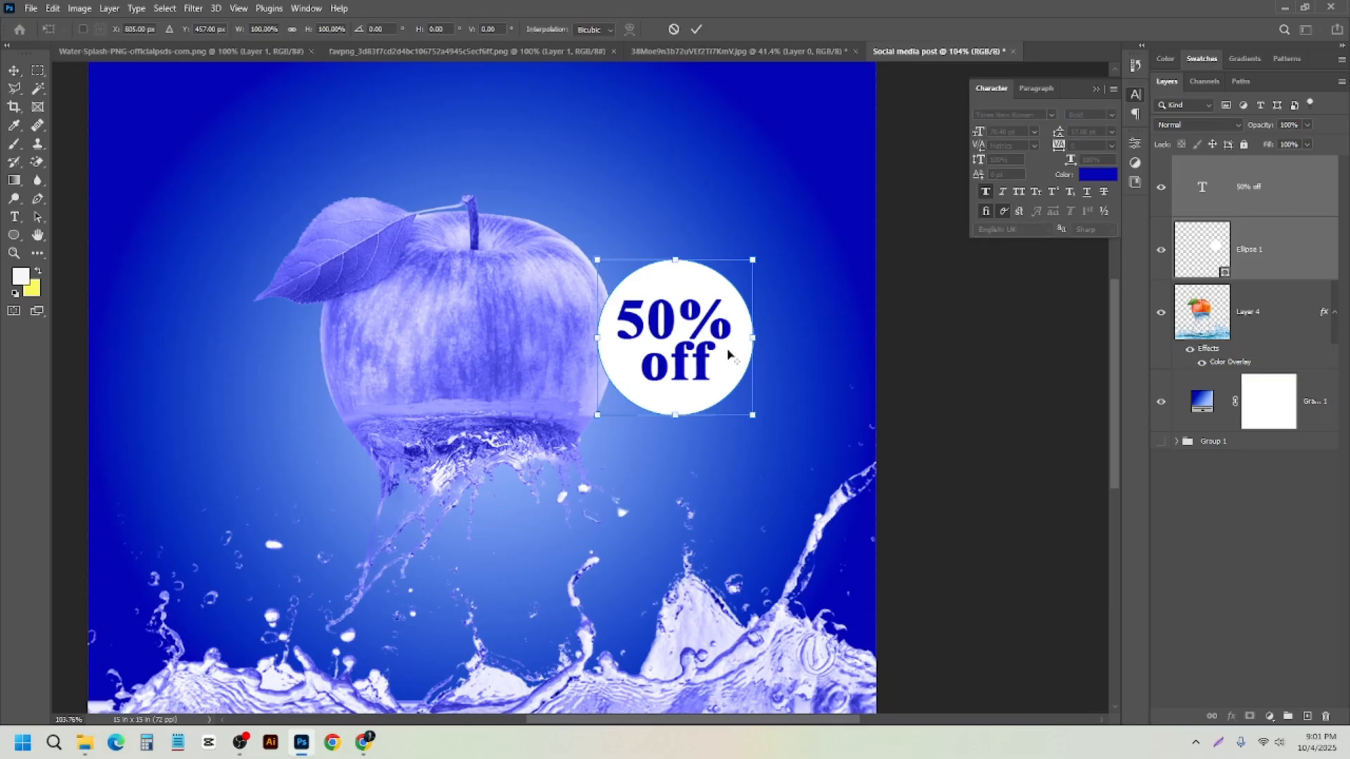
scroll(728, 354, "down", 3)
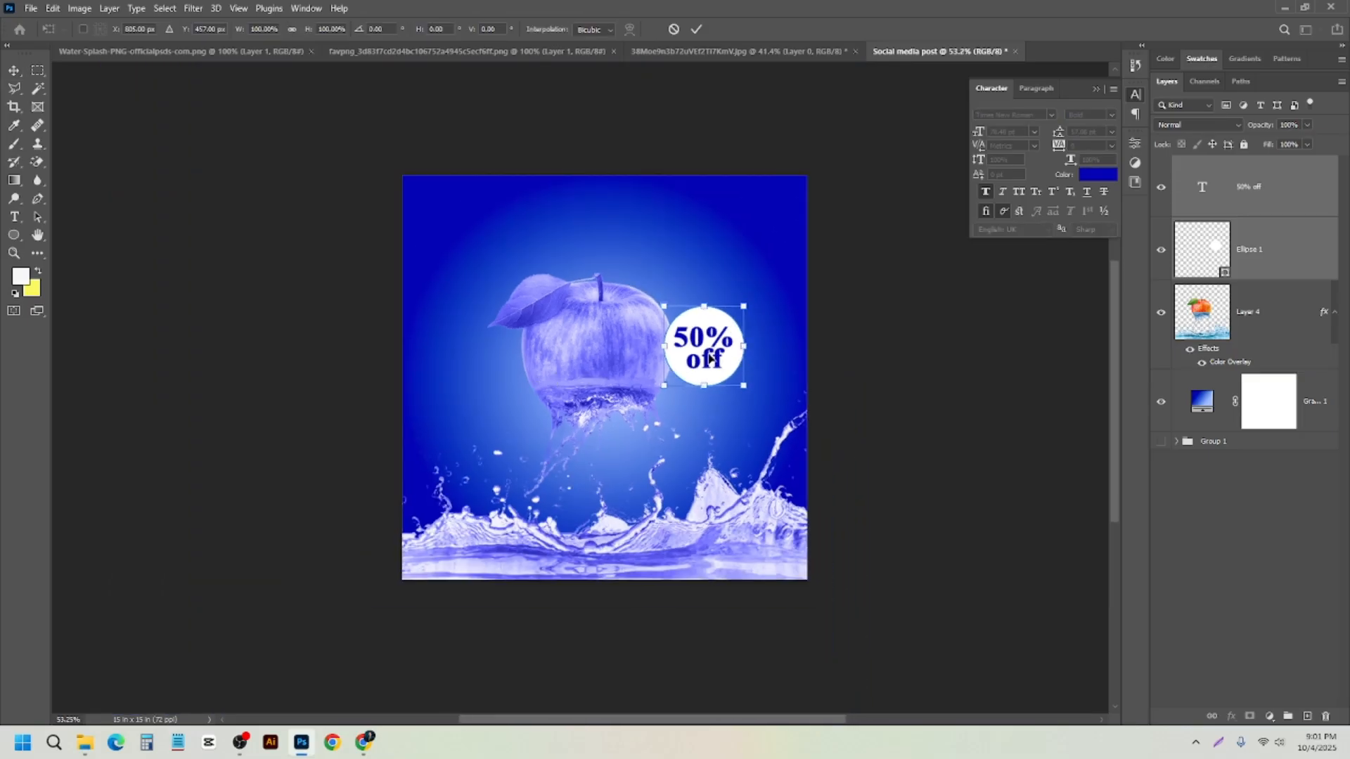
left_click_drag(711, 349, 488, 412)
left_click(697, 29)
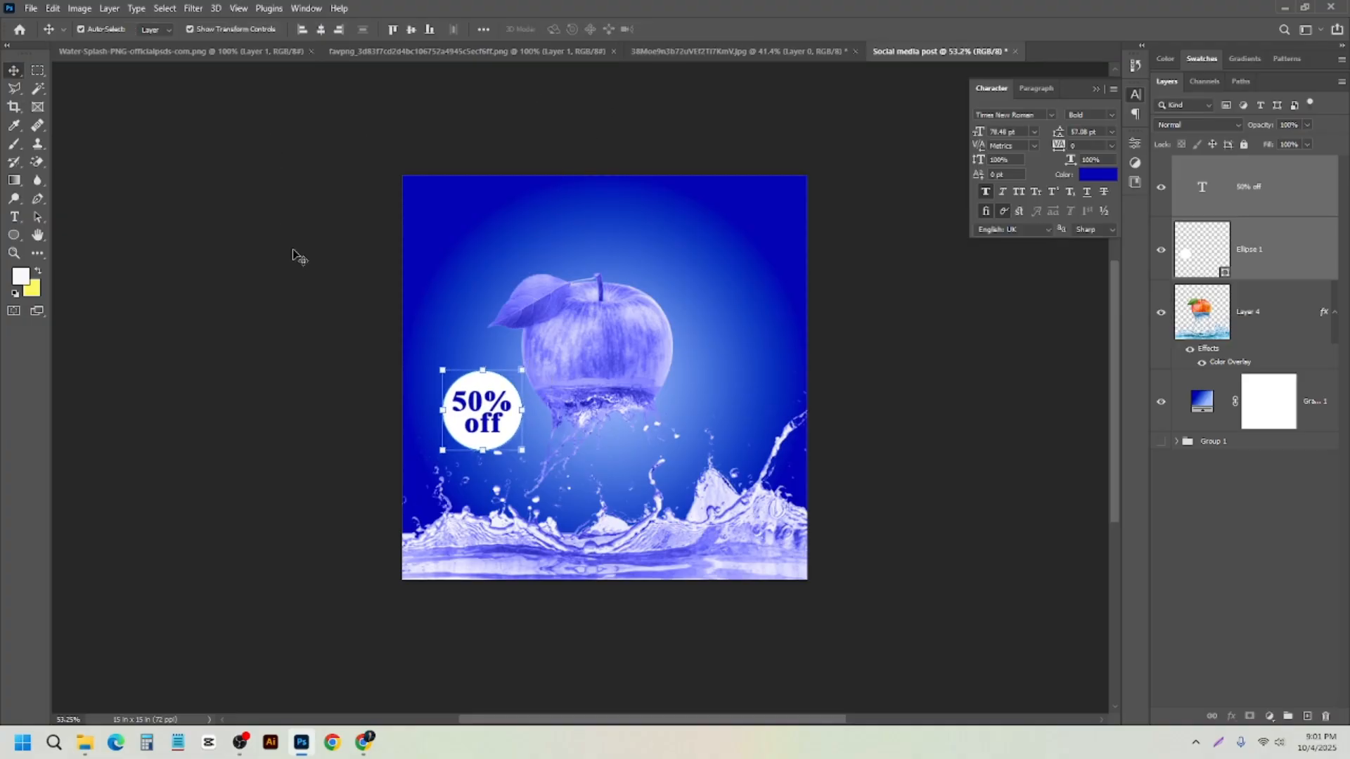
scroll(693, 331, "up", 1)
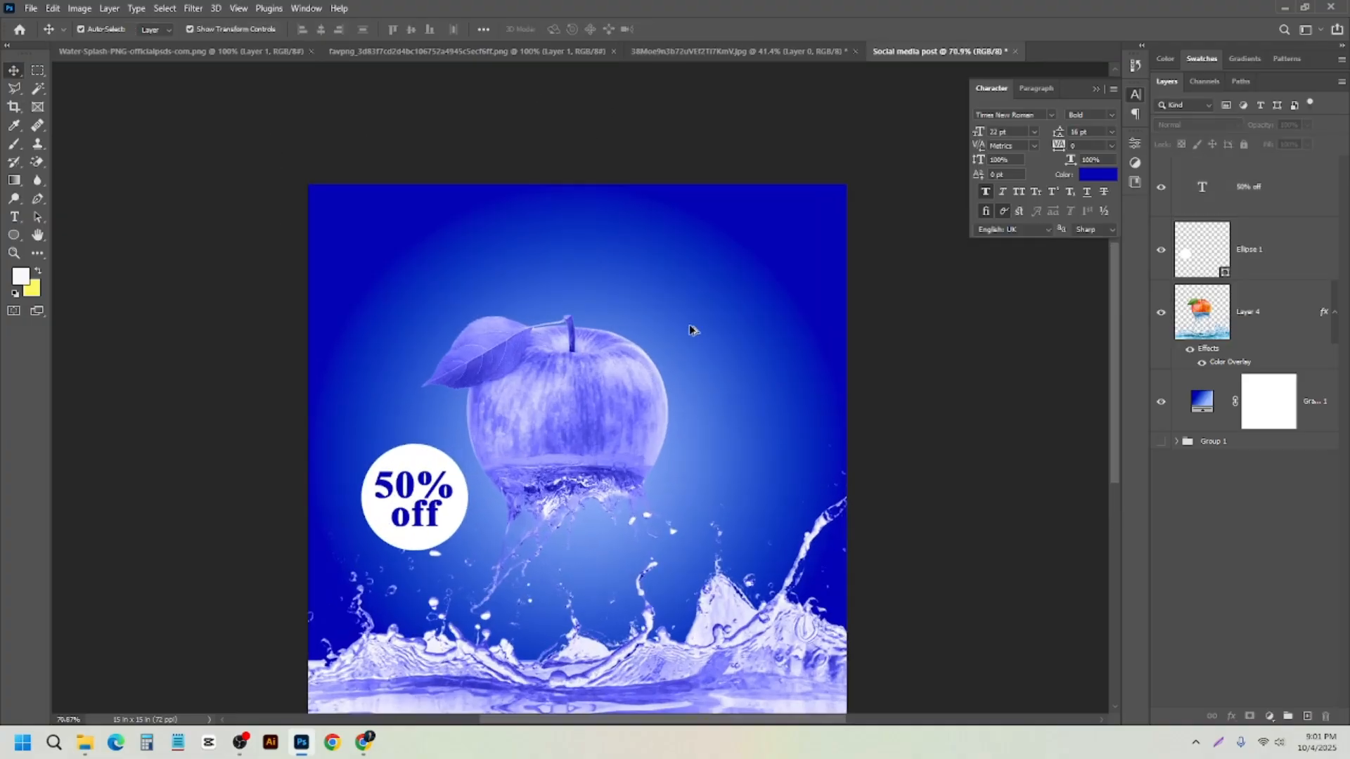
- Place the Two Zero logo image from Downloads as an embedded object, scaled to about 26% in the canvas's upper-left corner
left_click(31, 7)
left_click(130, 287)
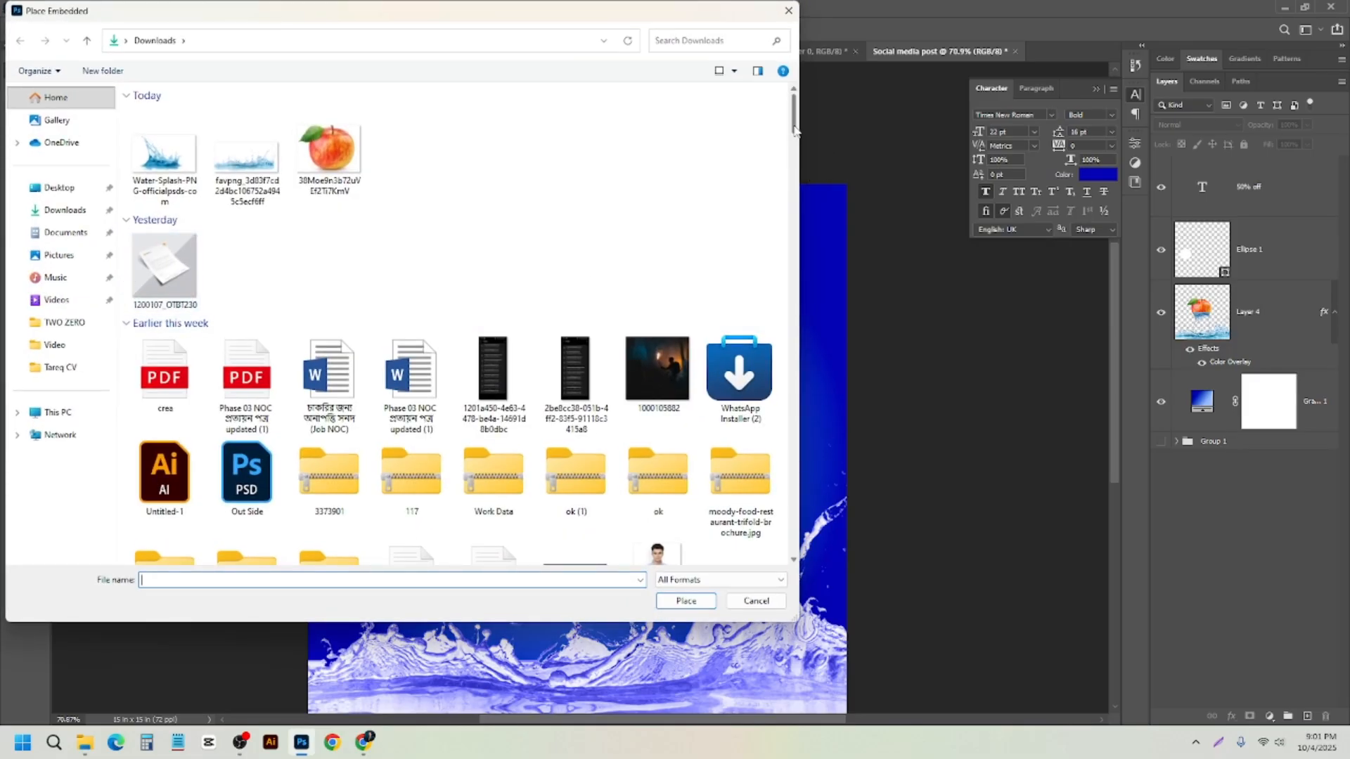
scroll(802, 176, "down", 8)
scroll(812, 164, "up", 8)
left_click_drag(797, 116, 825, 293)
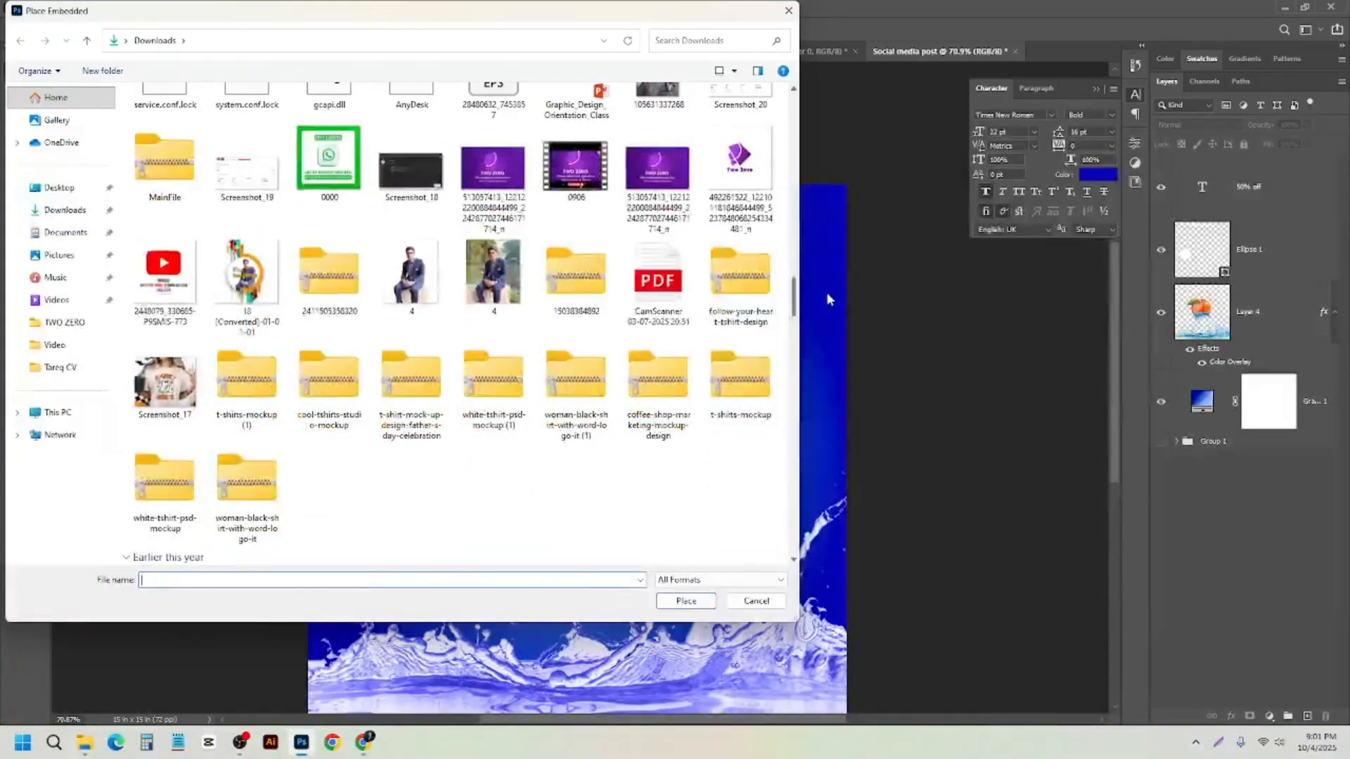
double_click(738, 175)
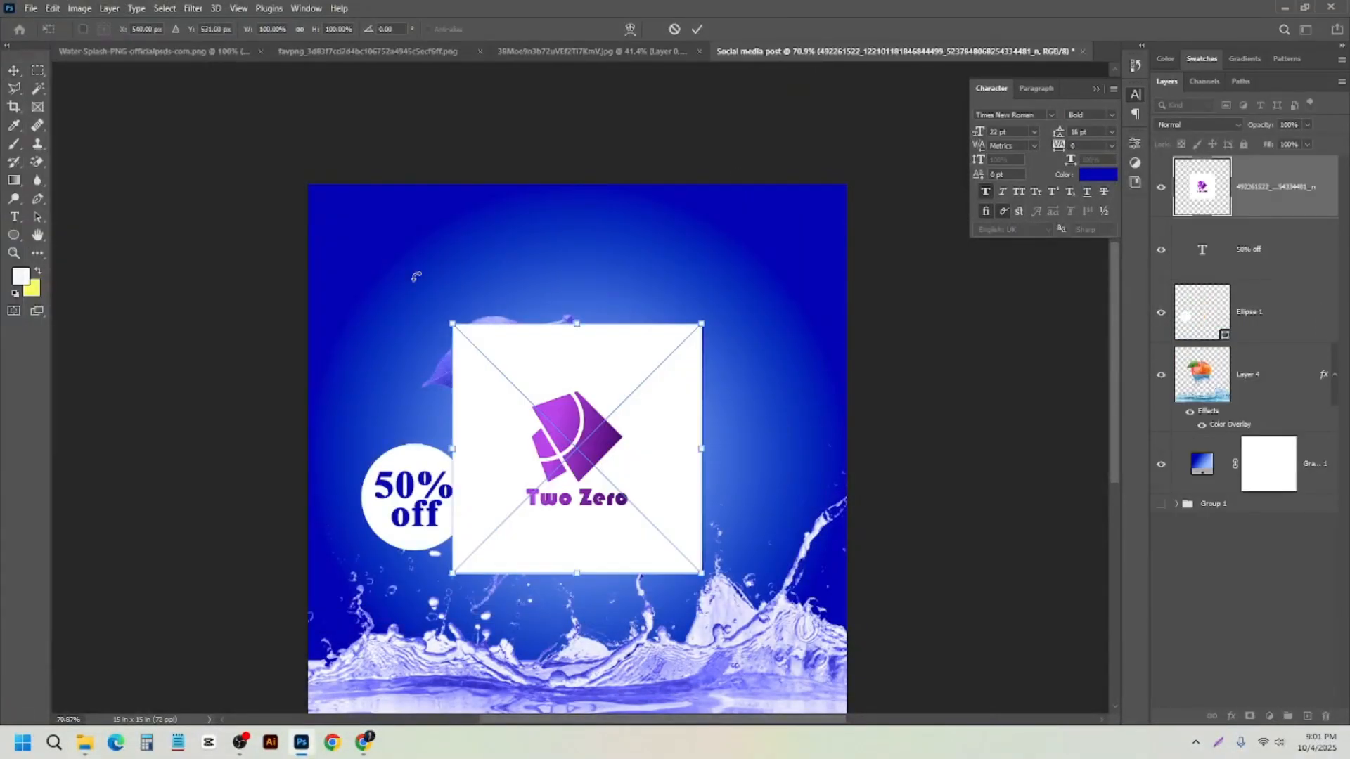
left_click_drag(701, 575, 375, 256)
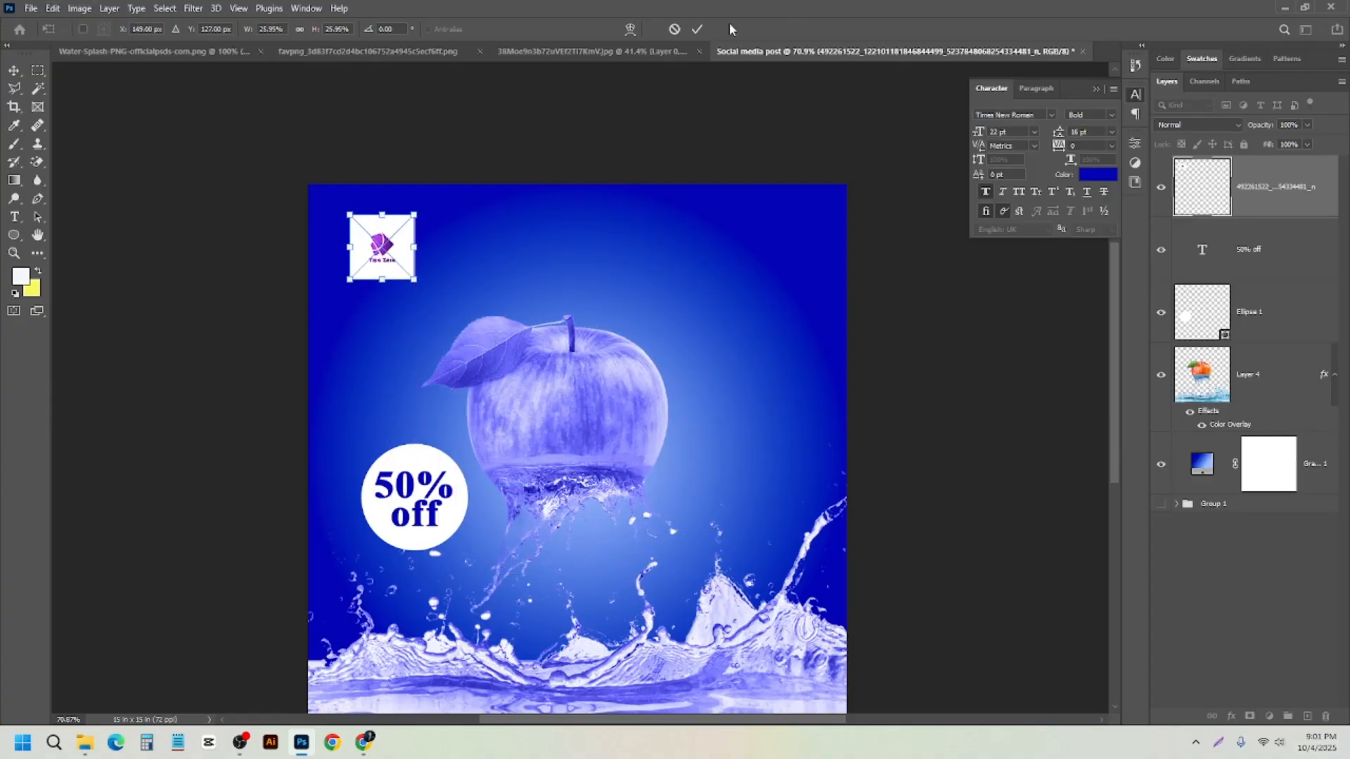
left_click(698, 29)
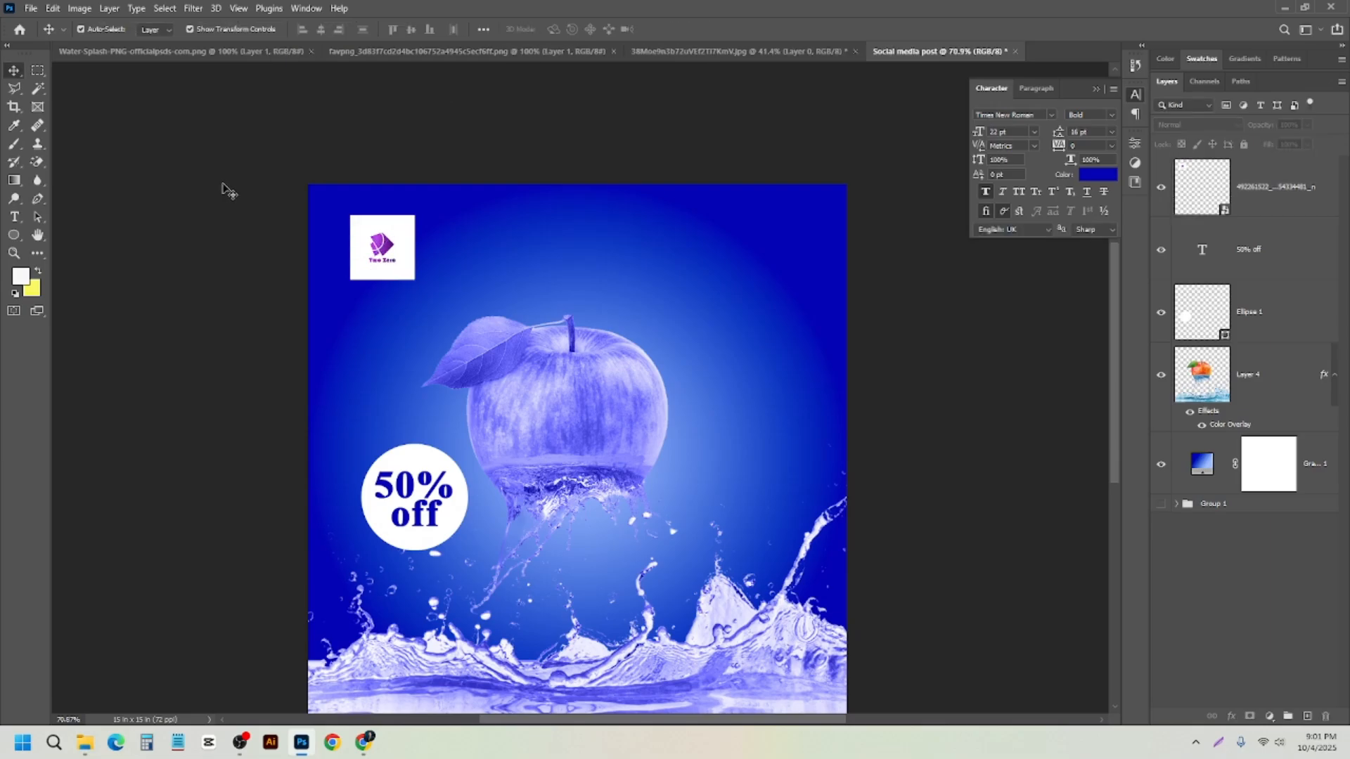
- Try to remove the logo's white background by selecting it with the Magic Wand, rasterizing the layer and deleting the selection
left_click(367, 238)
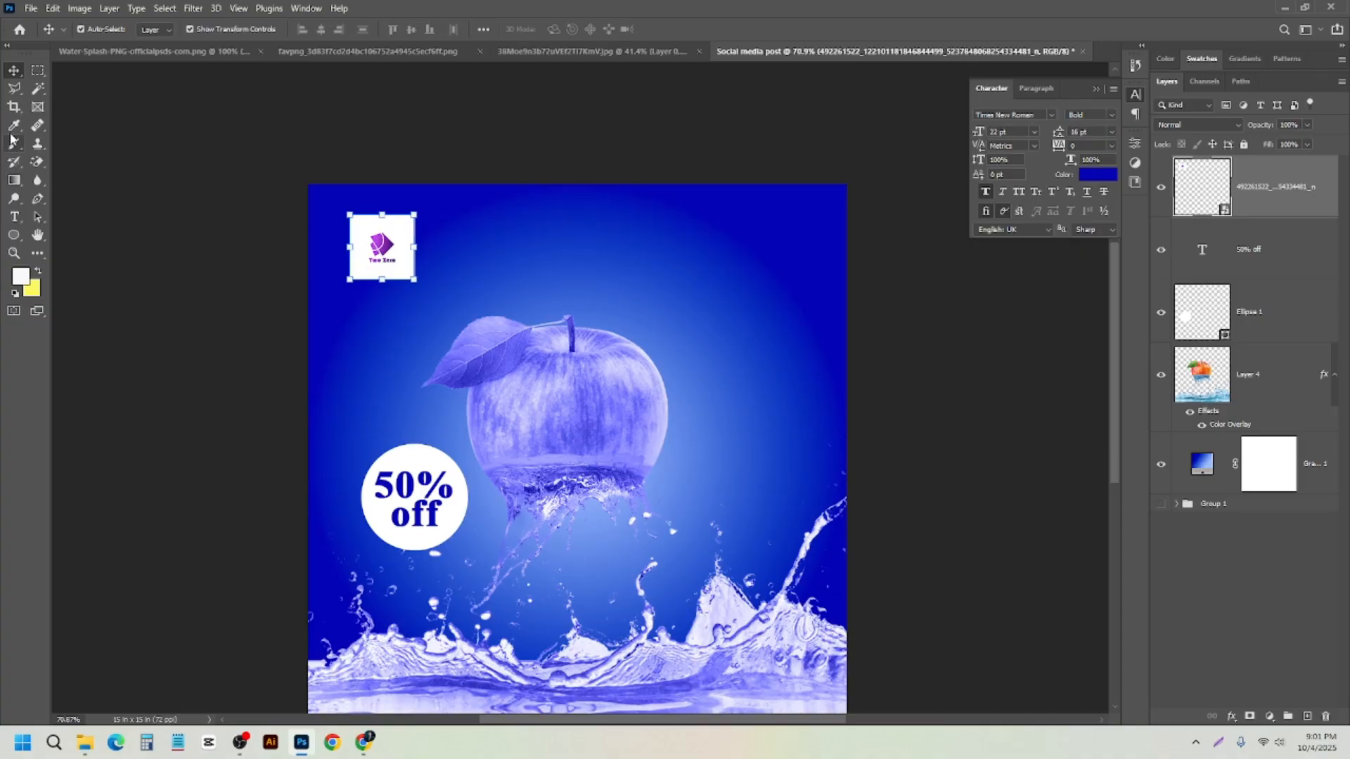
left_click(38, 88)
scroll(366, 242, "up", 3)
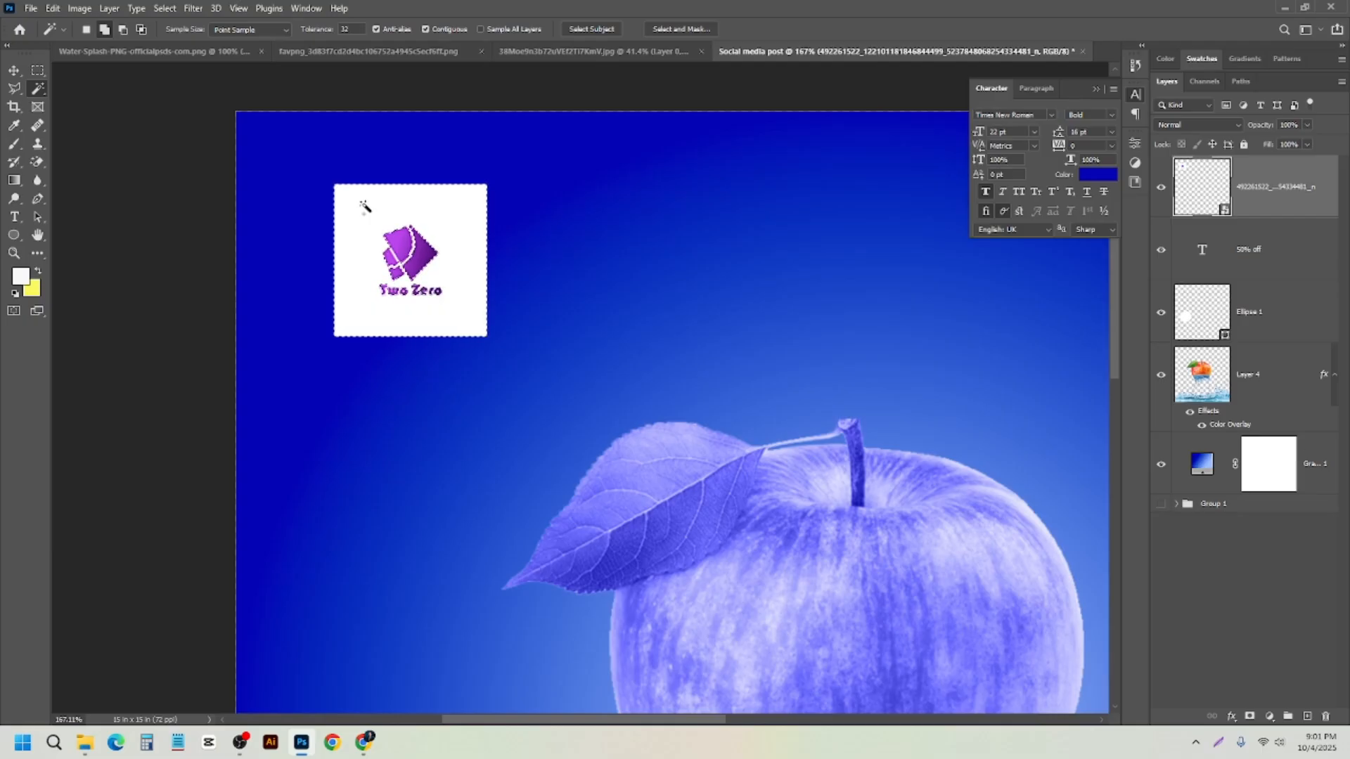
left_click(364, 206)
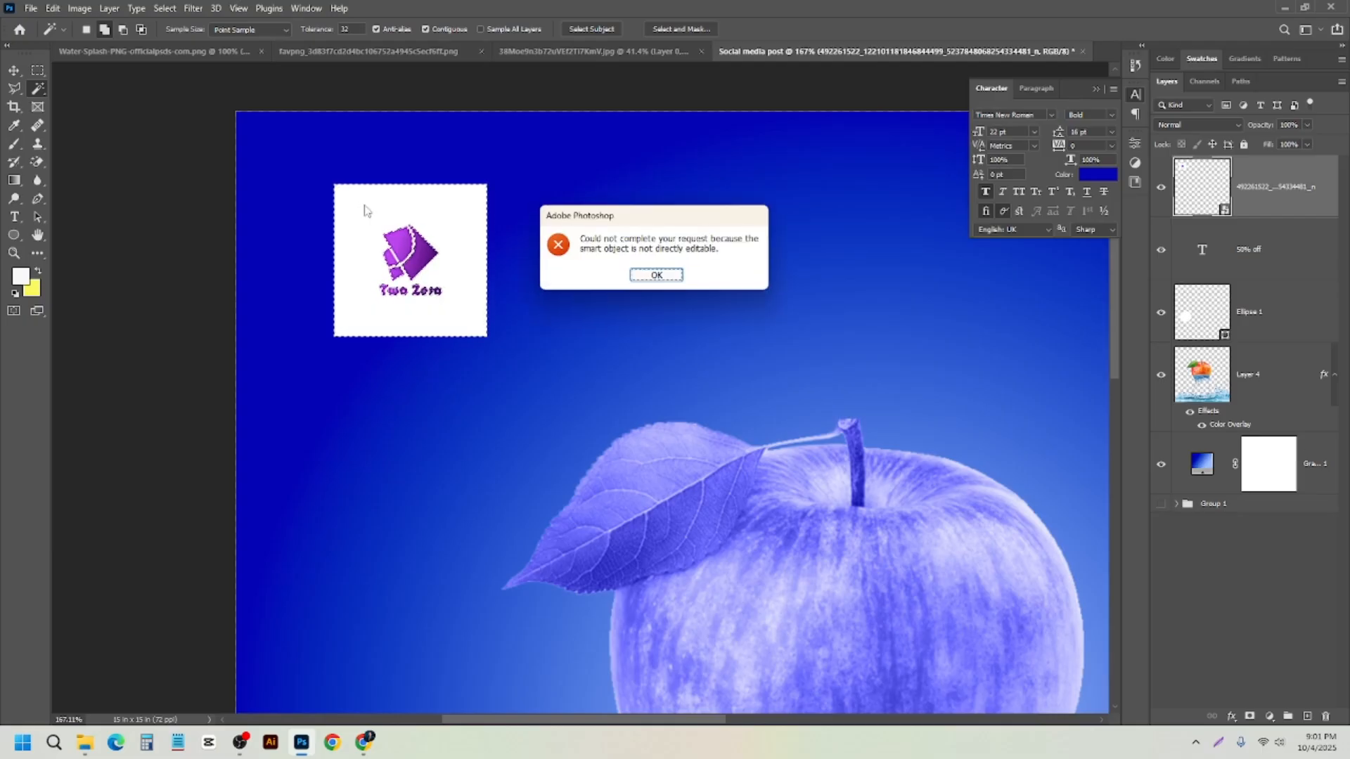
left_click(676, 275)
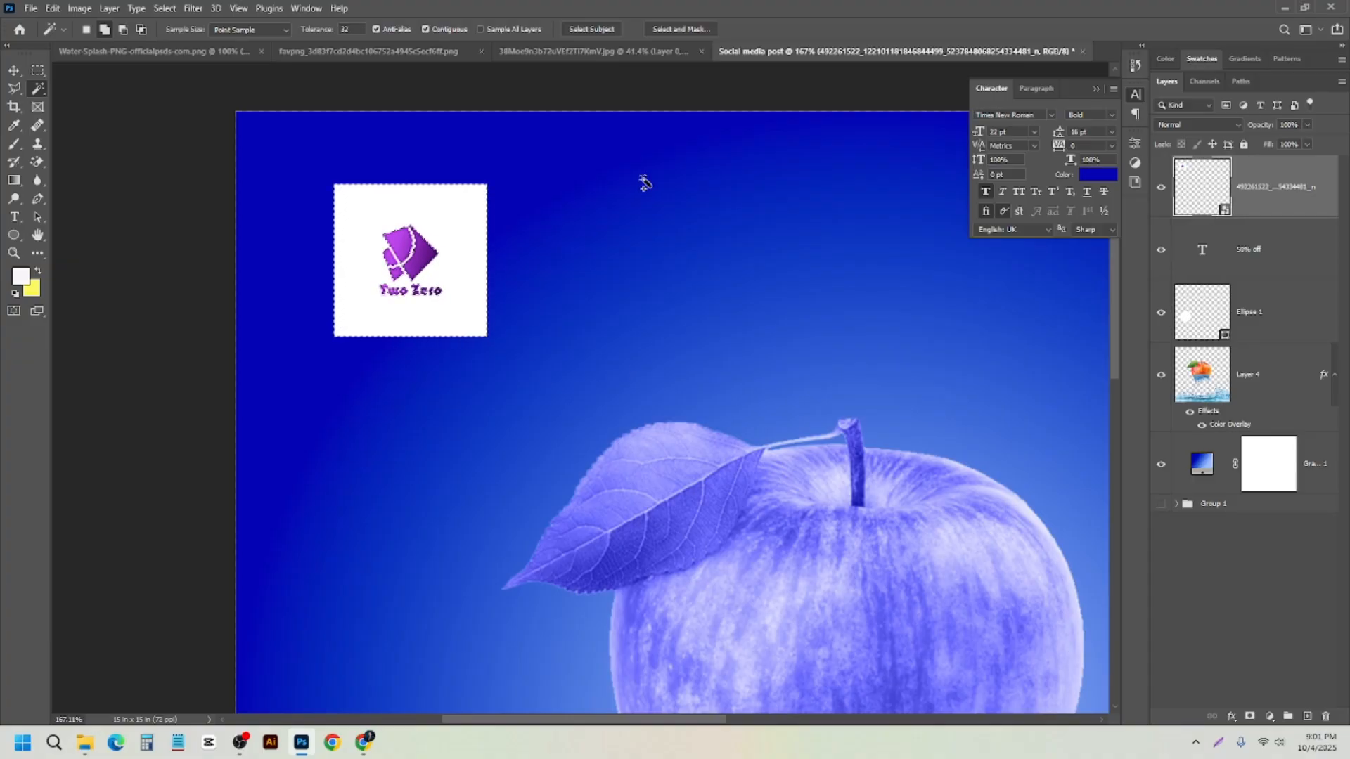
right_click(1275, 185)
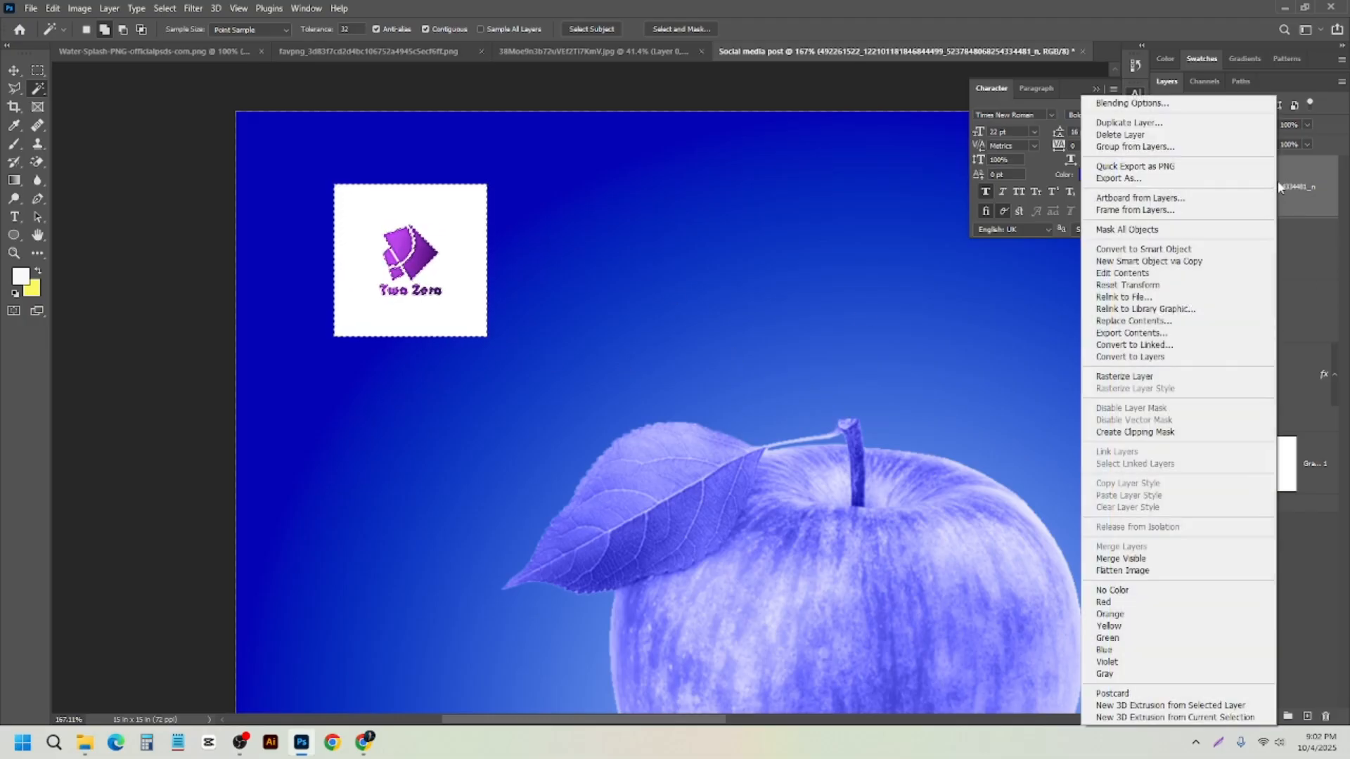
left_click(1115, 377)
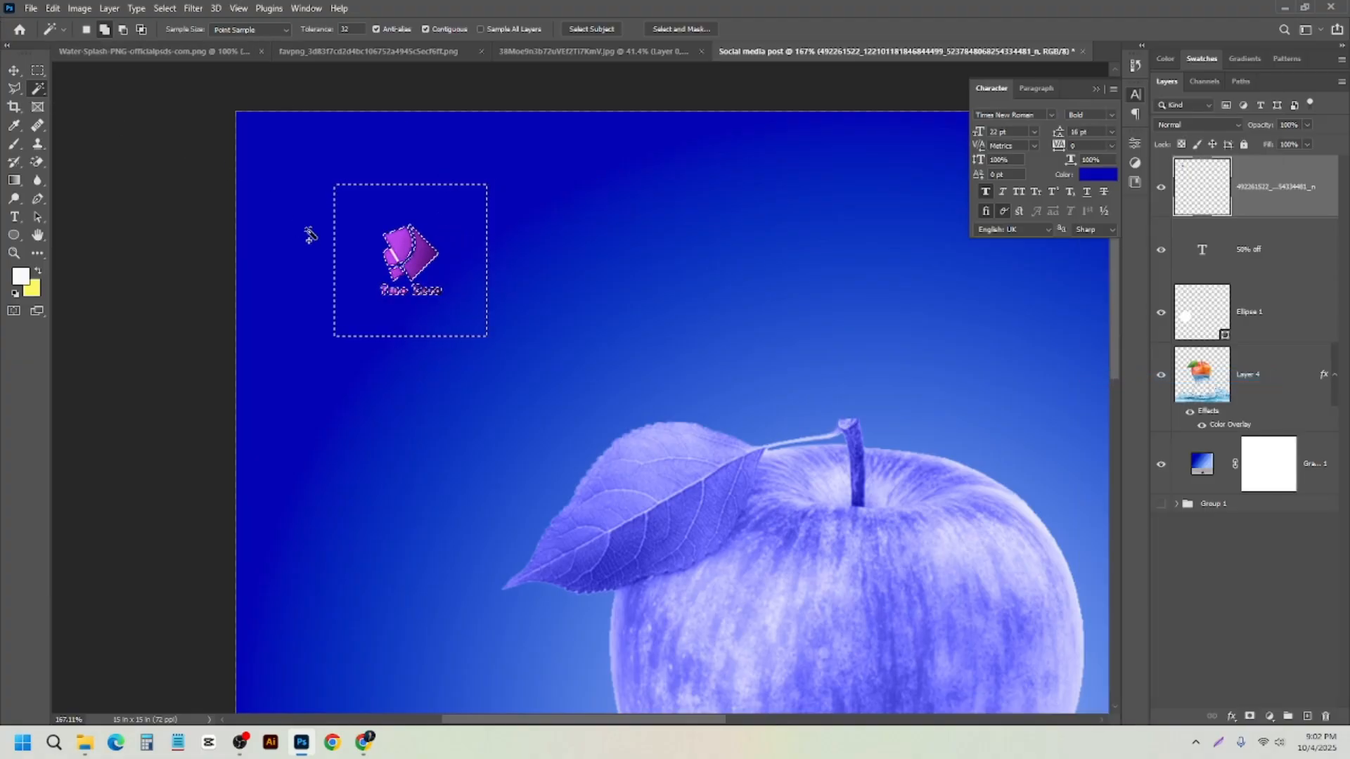
- Delete the leftover white patches inside the logo mark and the letters of its name
scroll(357, 275, "up", 8)
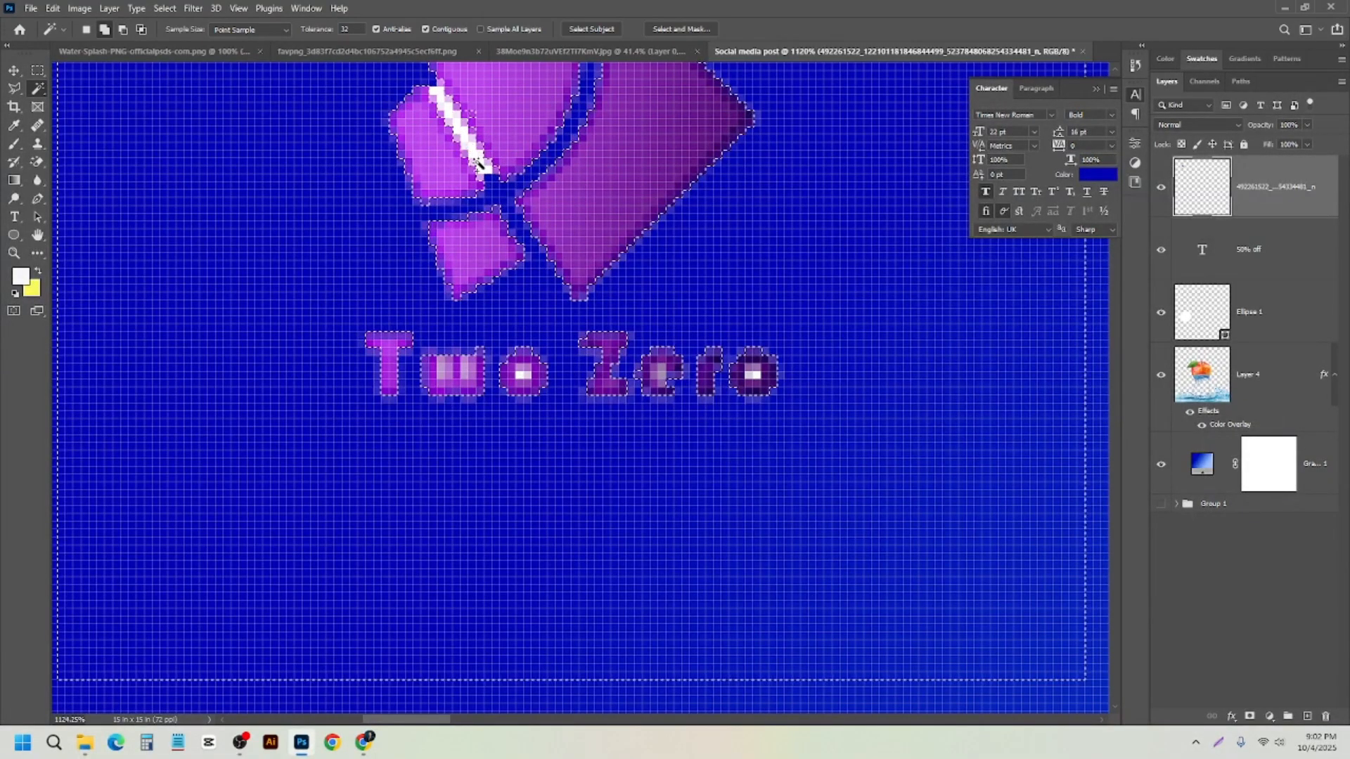
key("Delete")
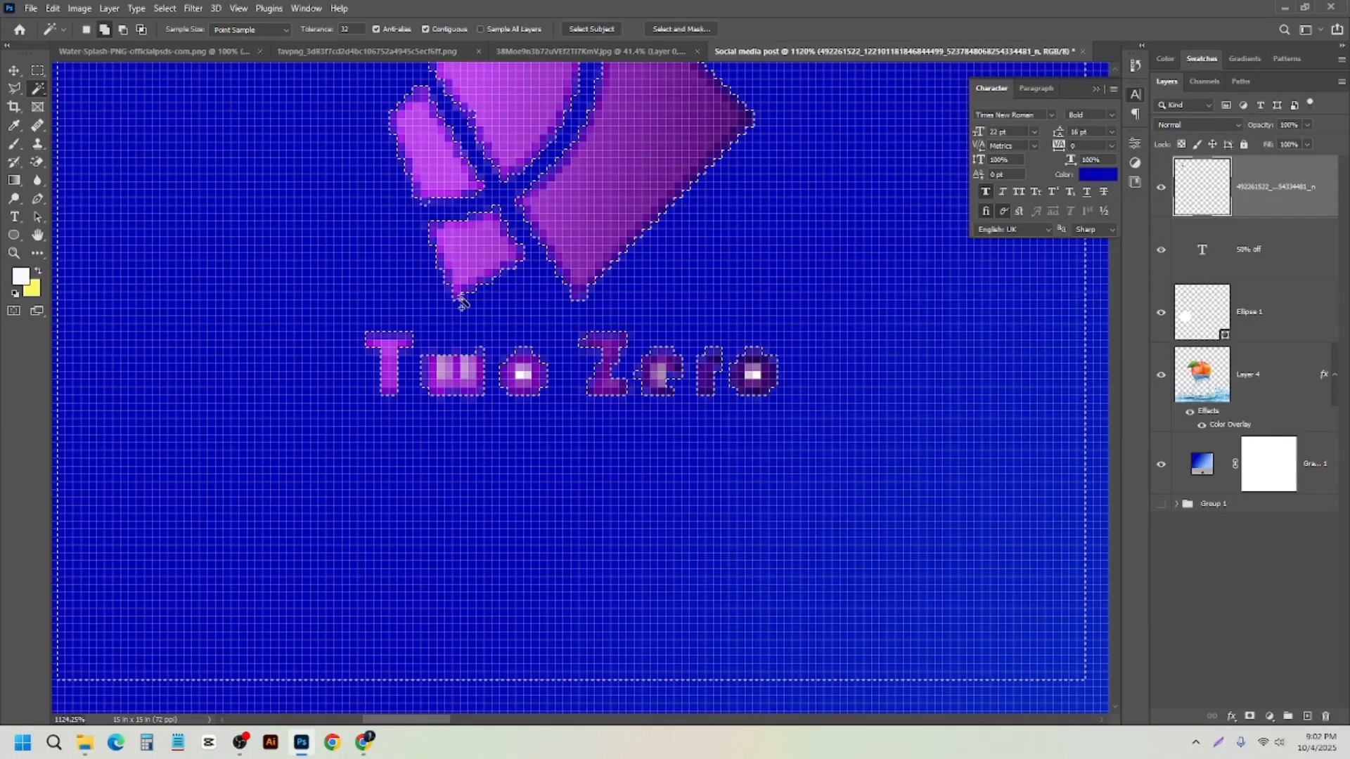
scroll(468, 302, "down", 3)
scroll(485, 316, "up", 6)
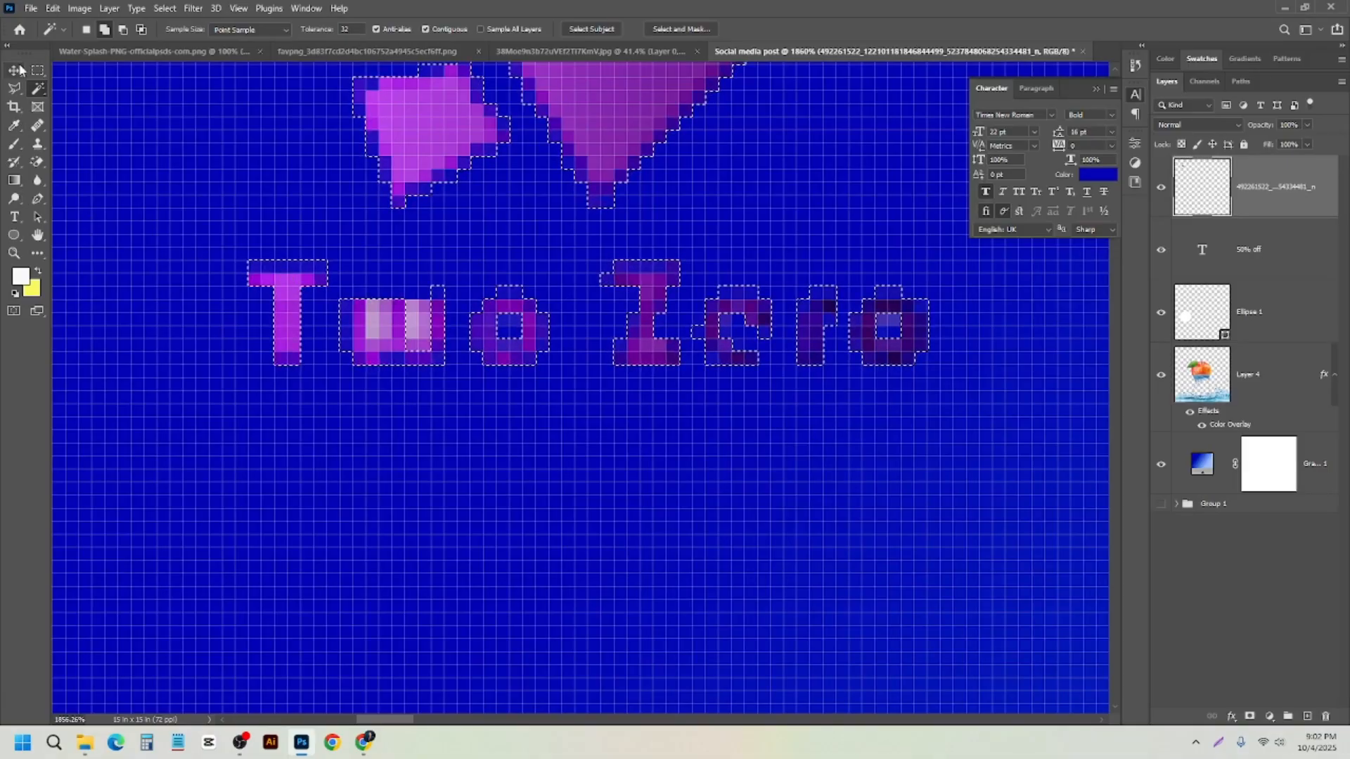
- Deselect the cut-out area and check the logo against the blue background
key("v")
scroll(594, 389, "down", 3)
scroll(485, 420, "down", 6)
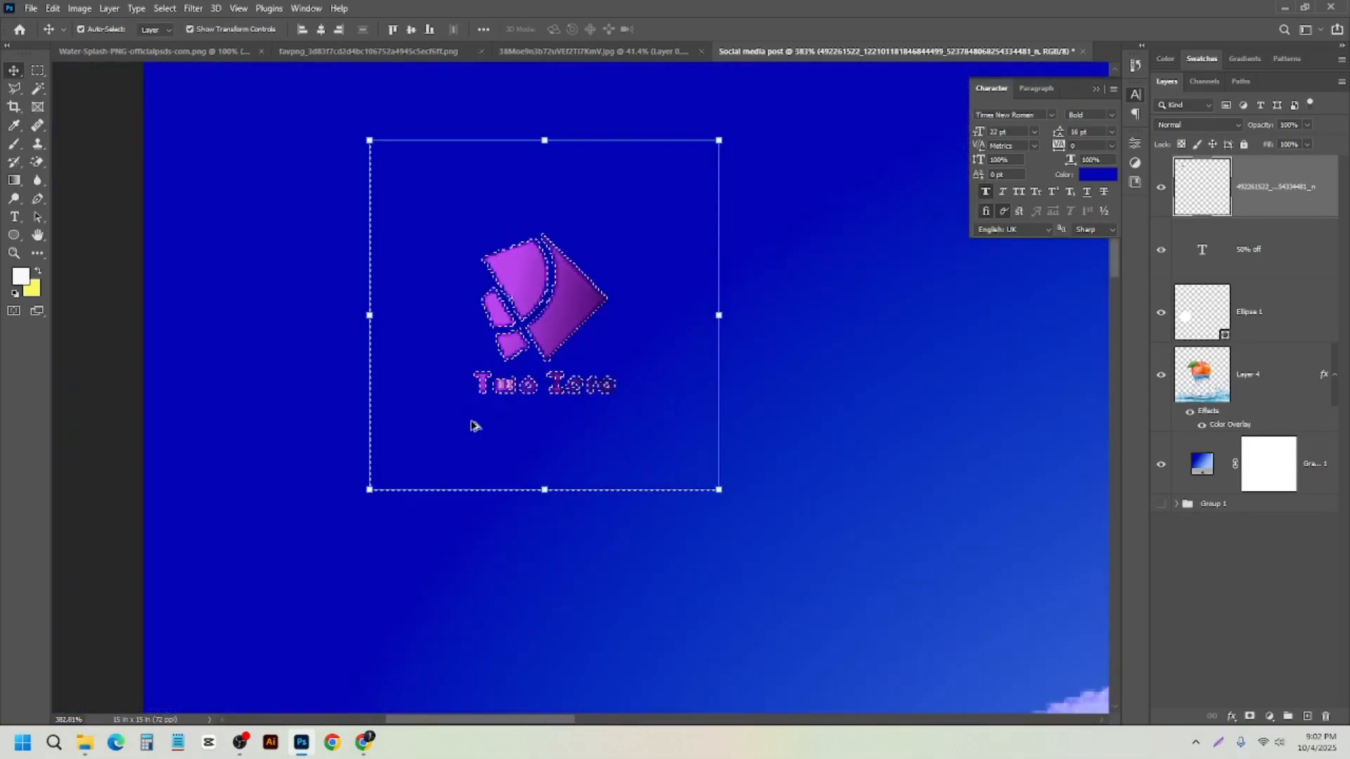
left_click(81, 30)
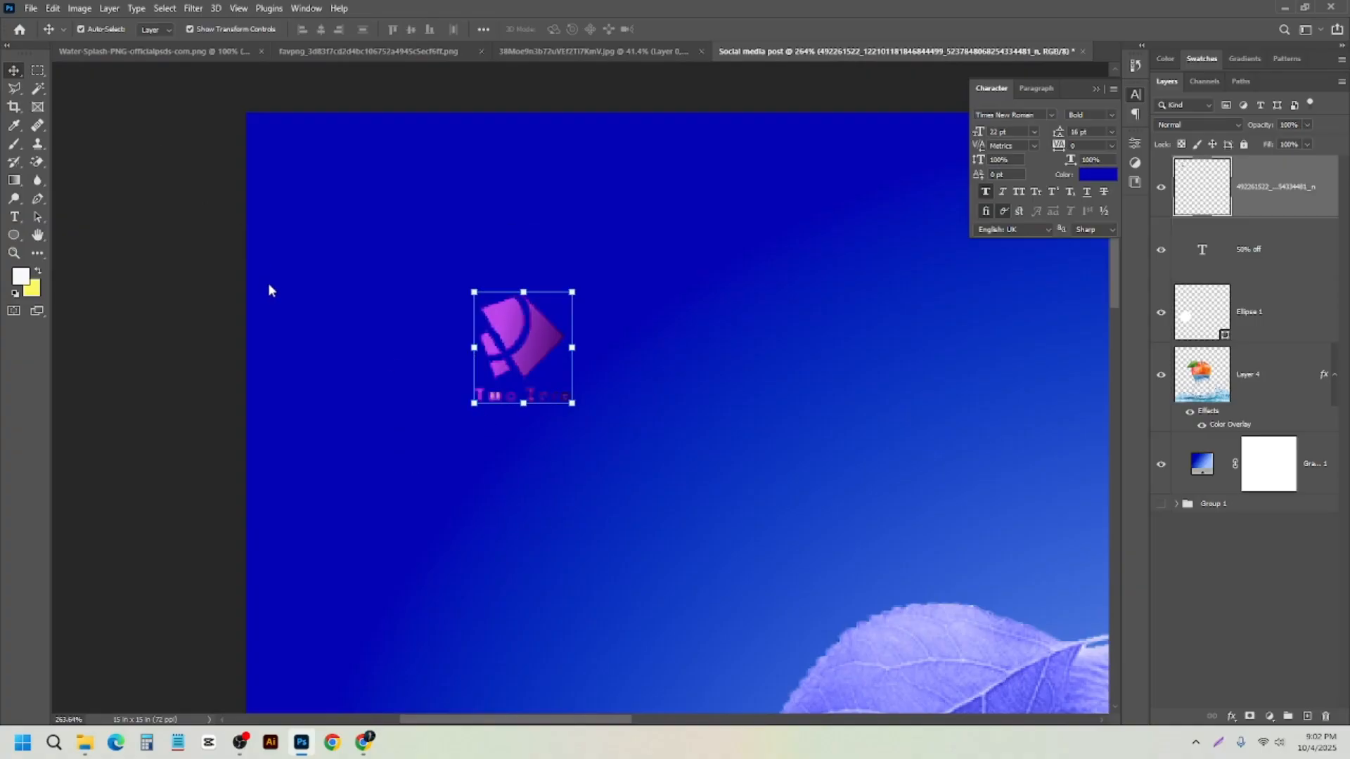
left_click(211, 325)
scroll(369, 383, "down", 8)
scroll(394, 387, "up", 5)
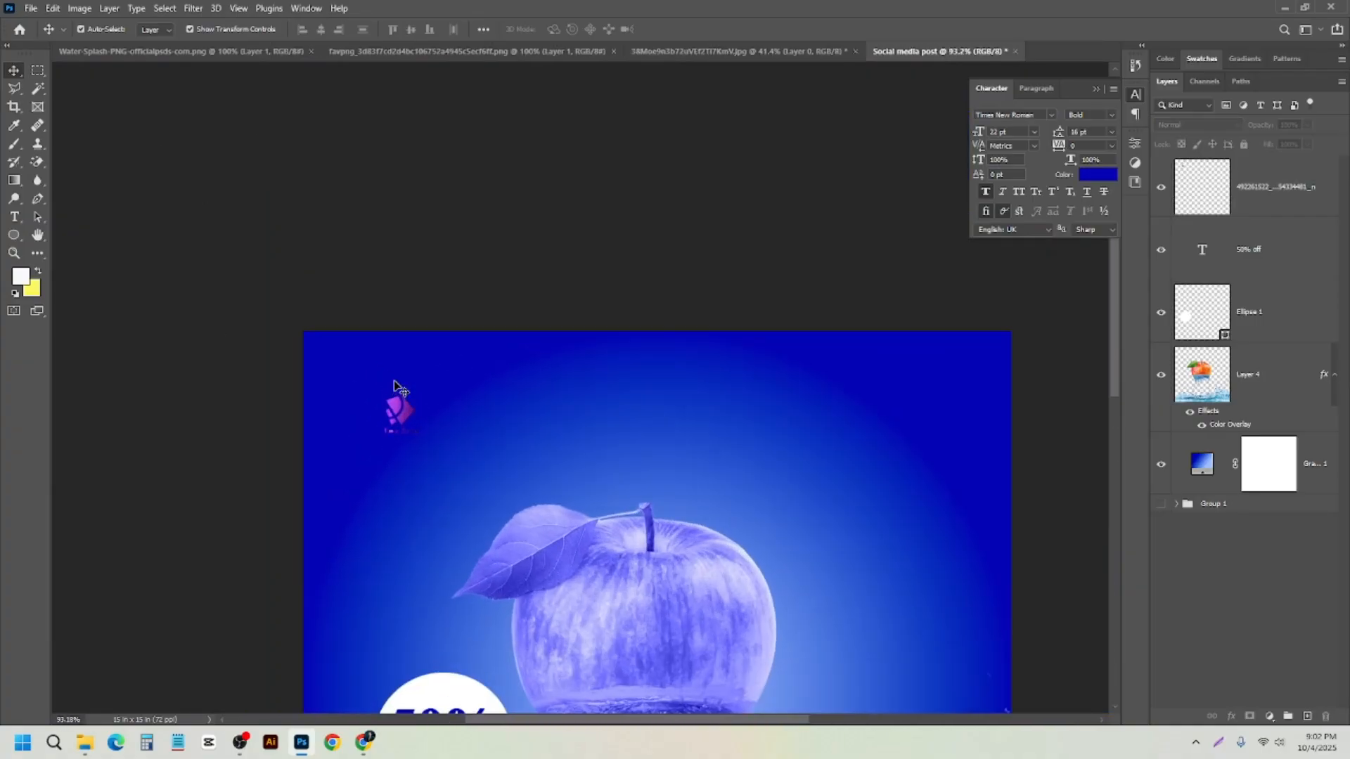
mouse_move(393, 348)
left_mouse_down()
mouse_move(417, 376)
mouse_move(400, 366)
left_mouse_up()
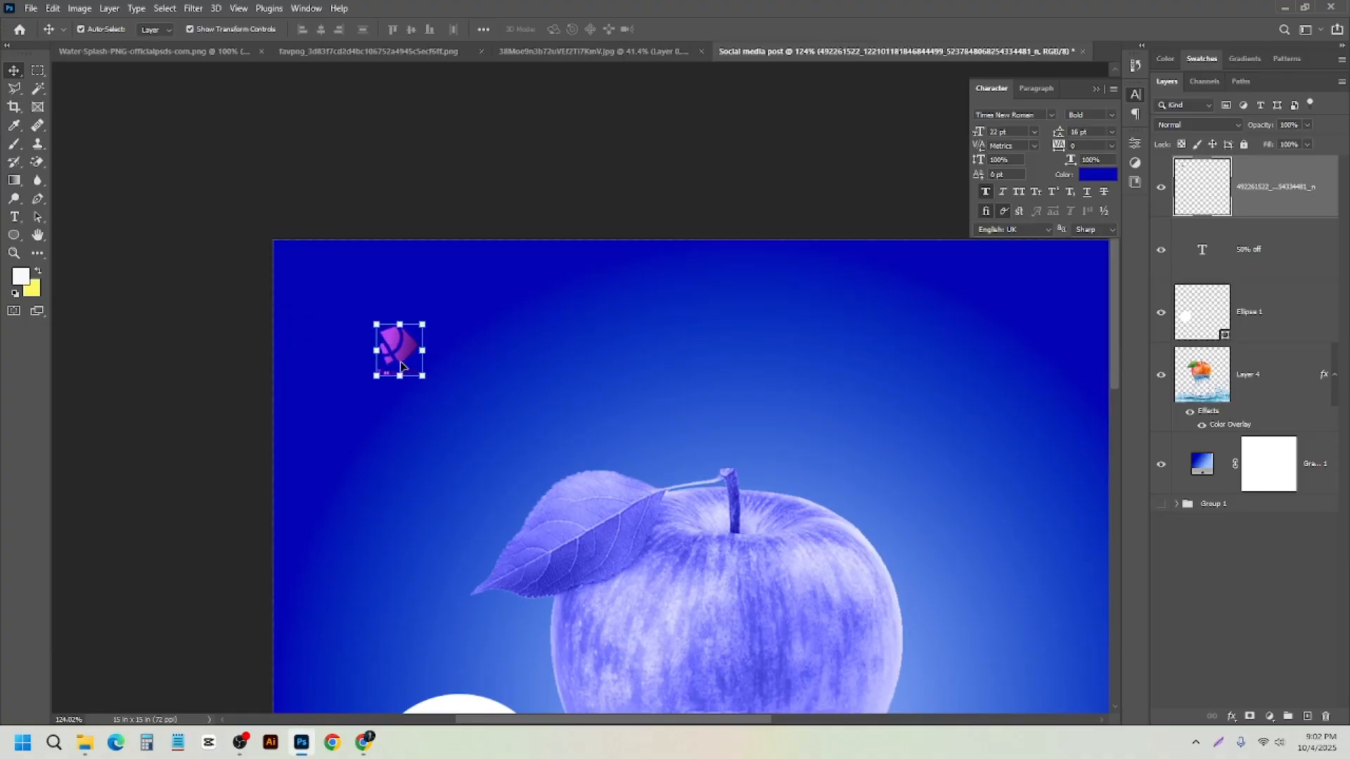
- Undo the logo's background removal, rasterizing and selection
key("ctrl+z")
key("ctrl+z")
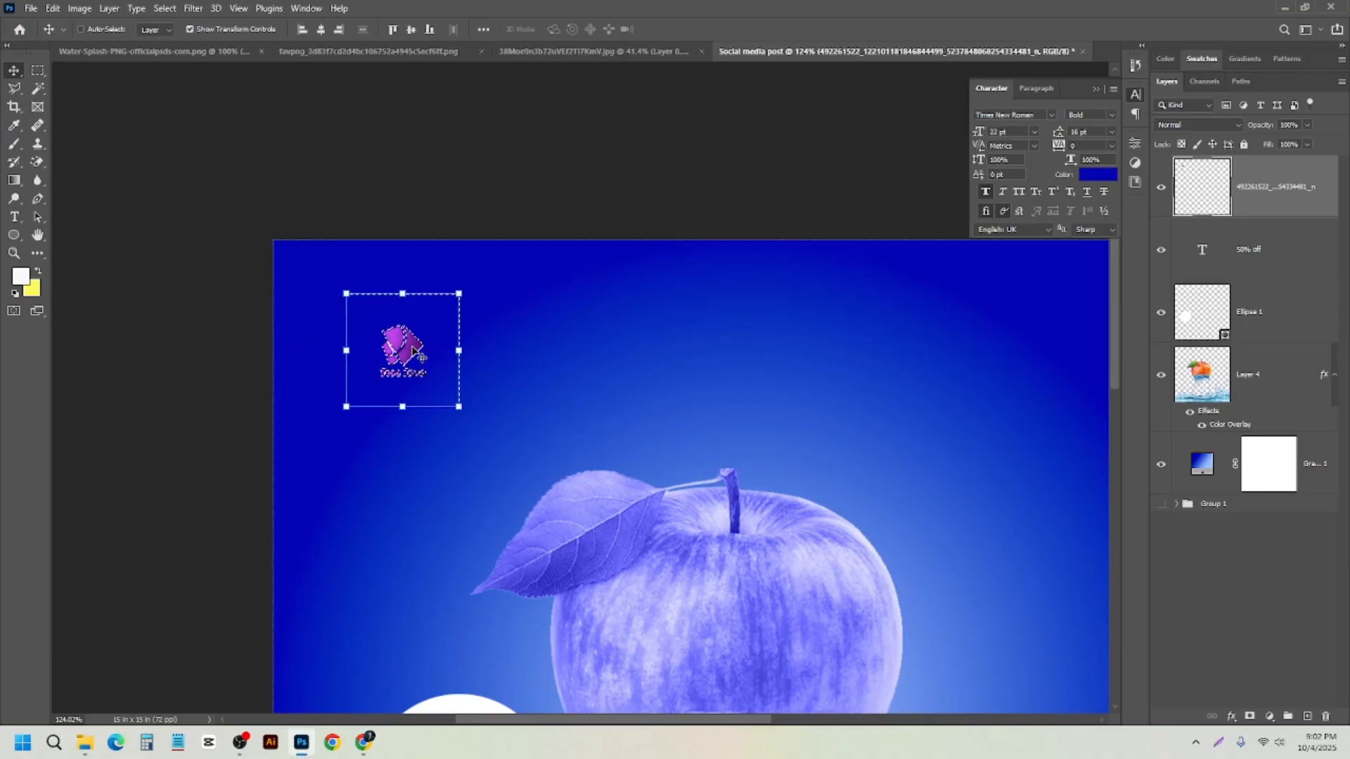
key("ctrl+z")
key("ctrl+z")
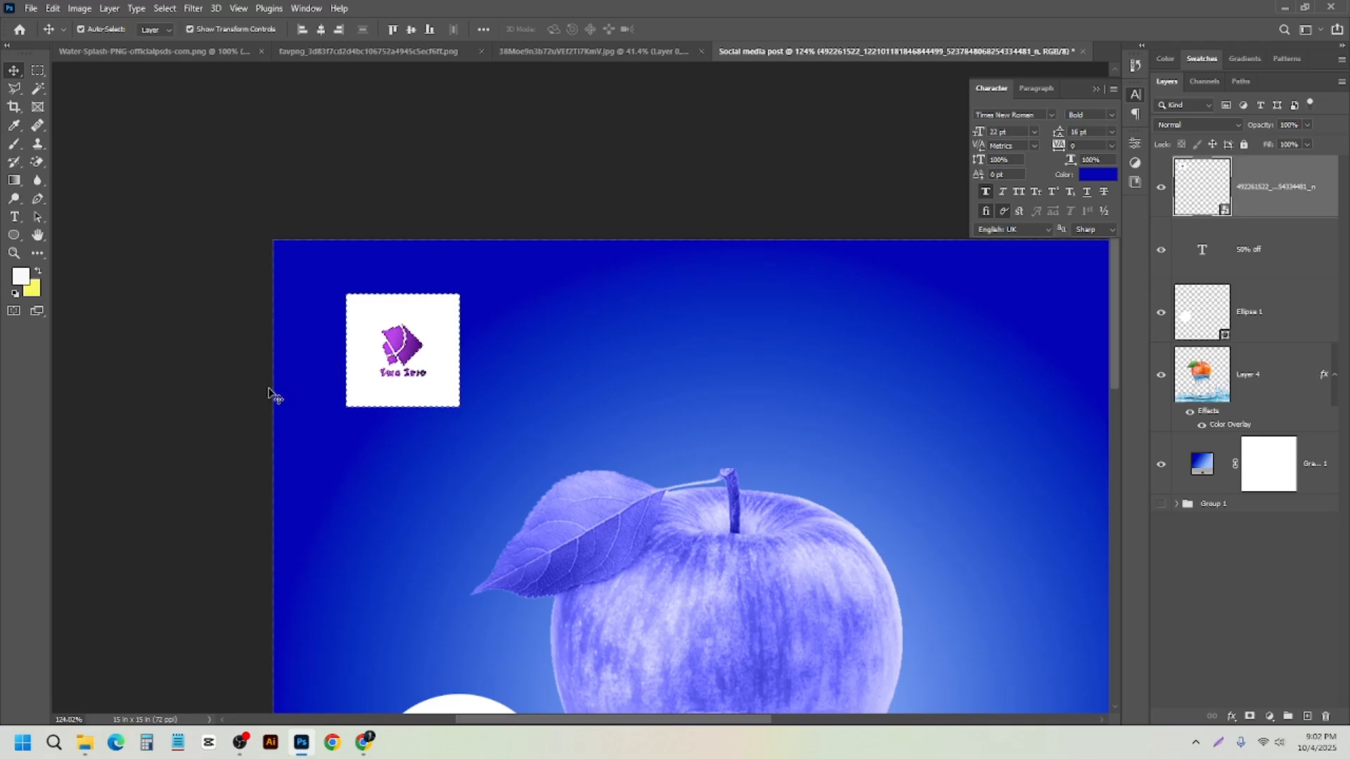
key("ctrl+z")
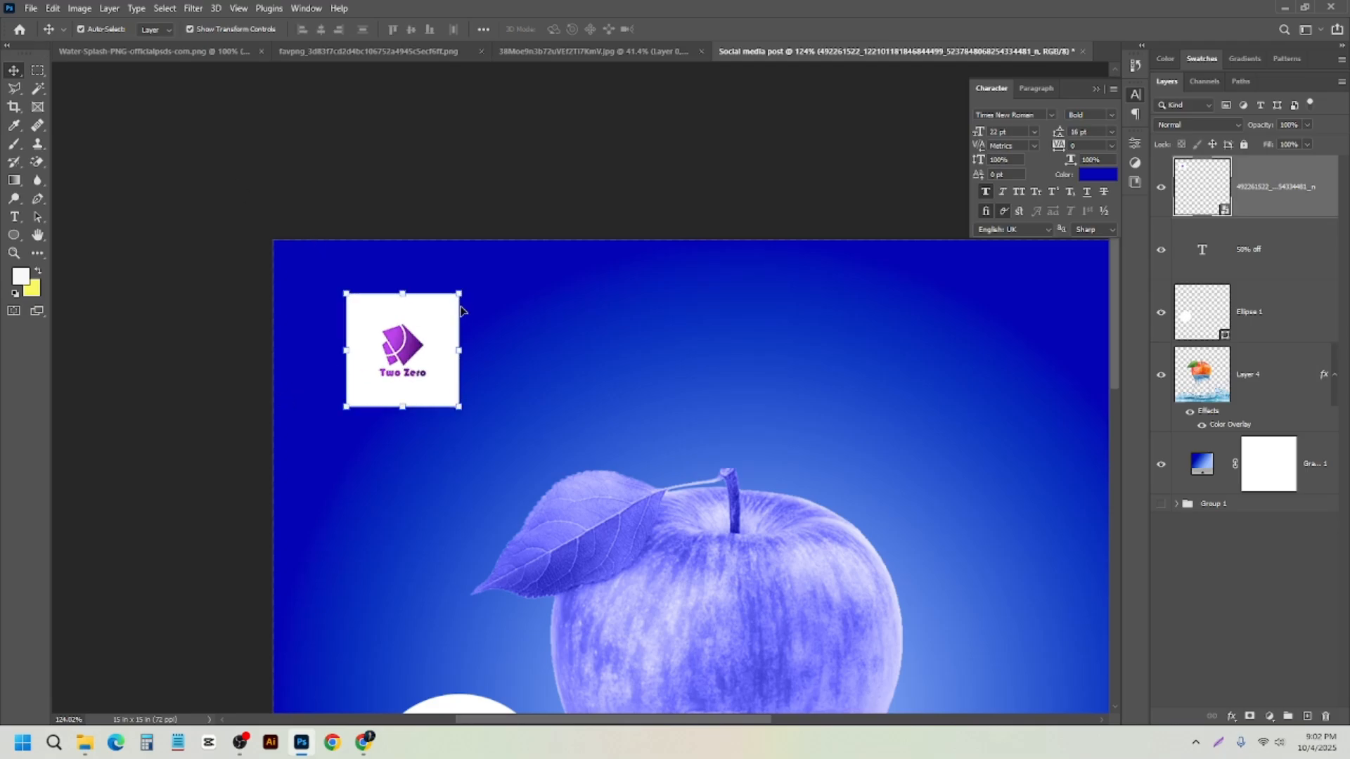
- Draw a circle about 100 px in diameter centered over the logo with the Ellipse Tool
scroll(438, 321, "down", 3)
scroll(397, 303, "up", 1)
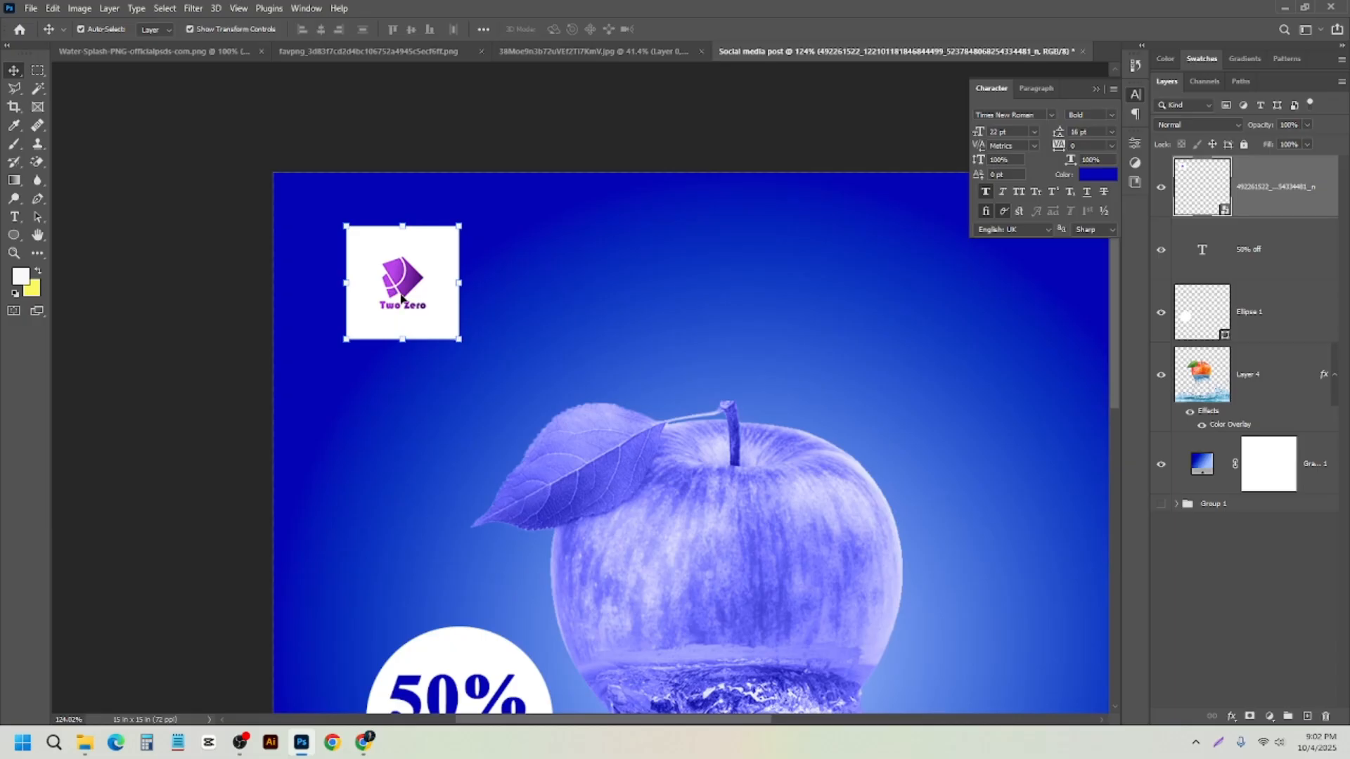
scroll(401, 299, "up", 2)
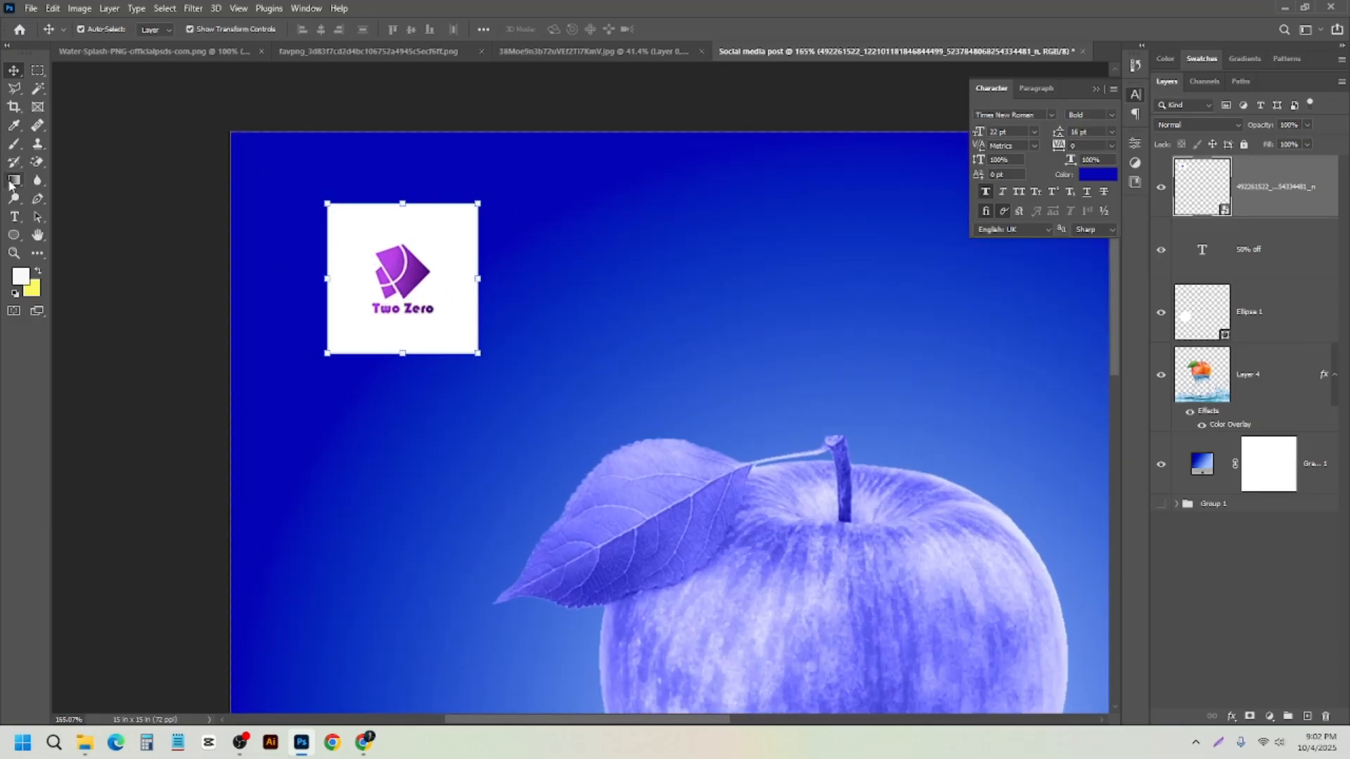
left_click(13, 235)
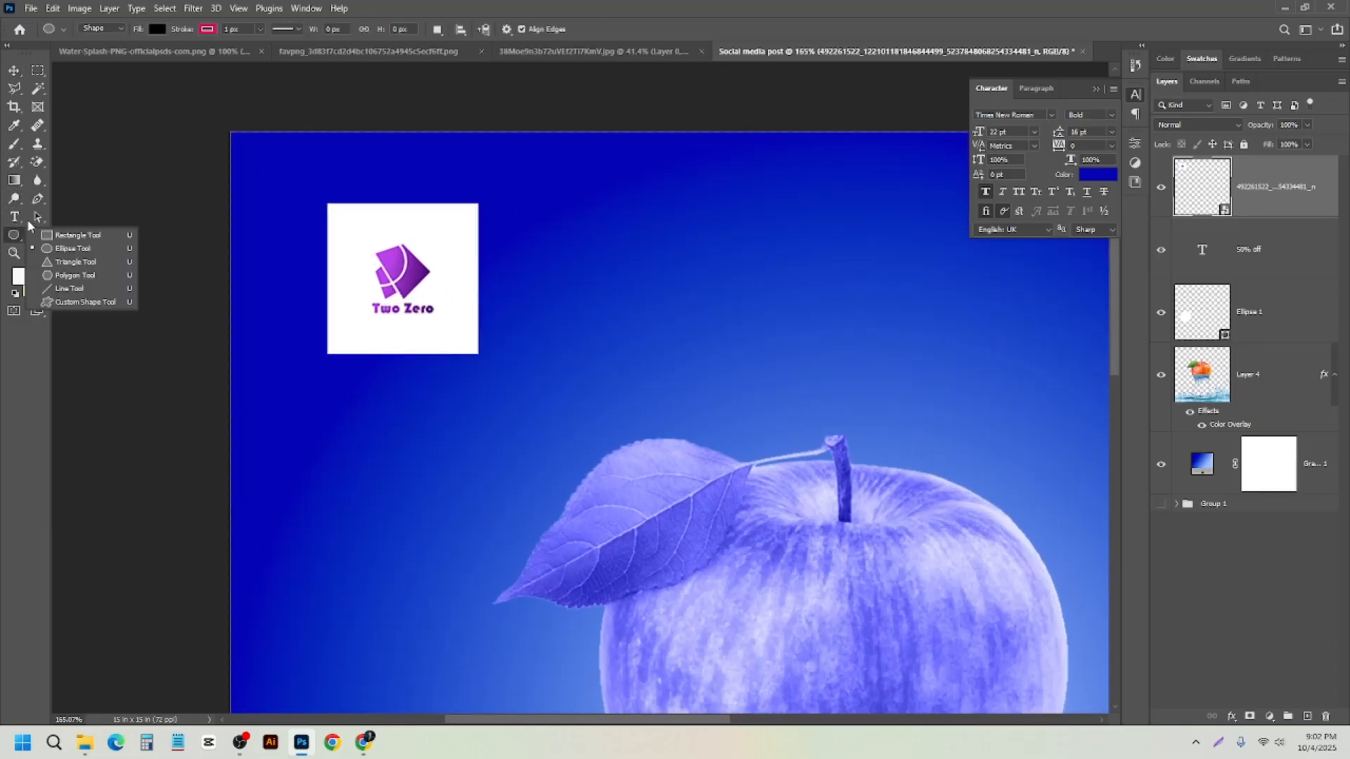
left_click(71, 248)
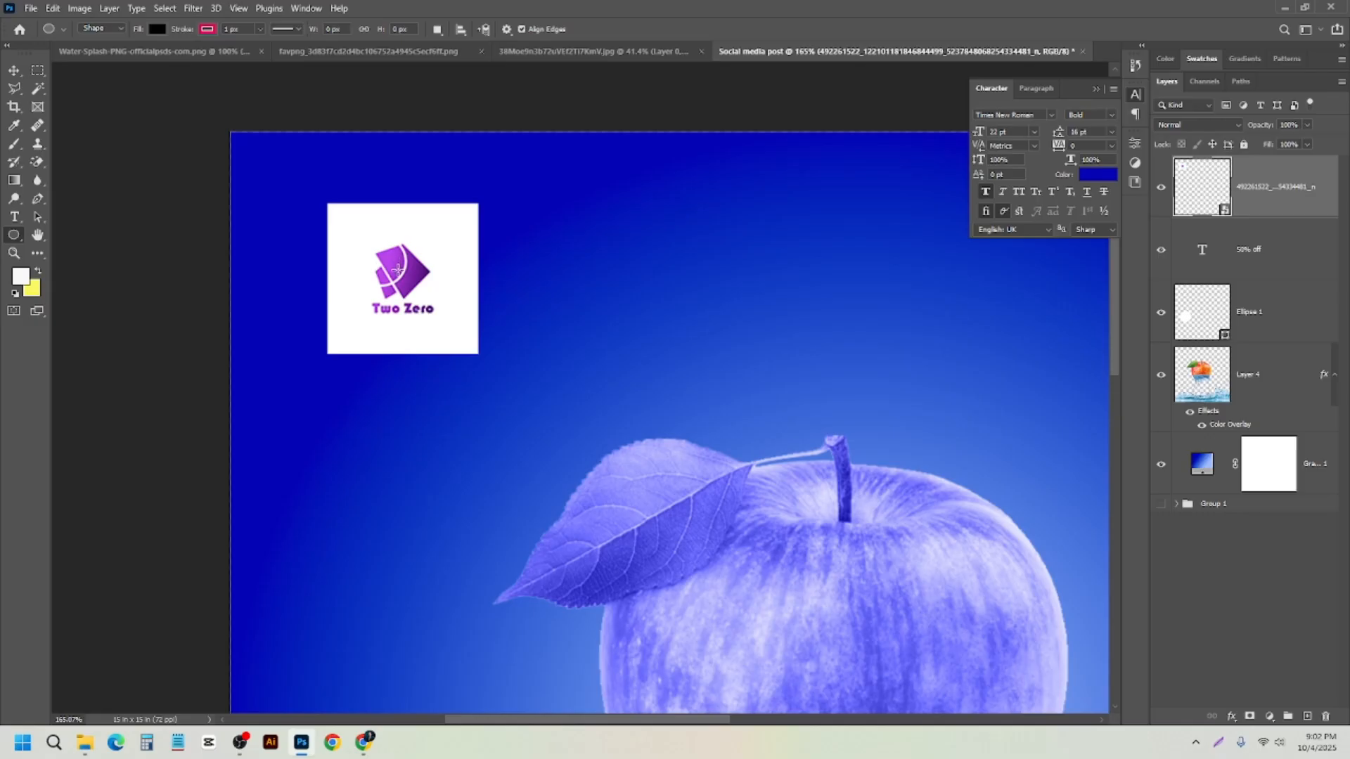
left_click_drag(397, 273, 464, 338)
key("alt+space")
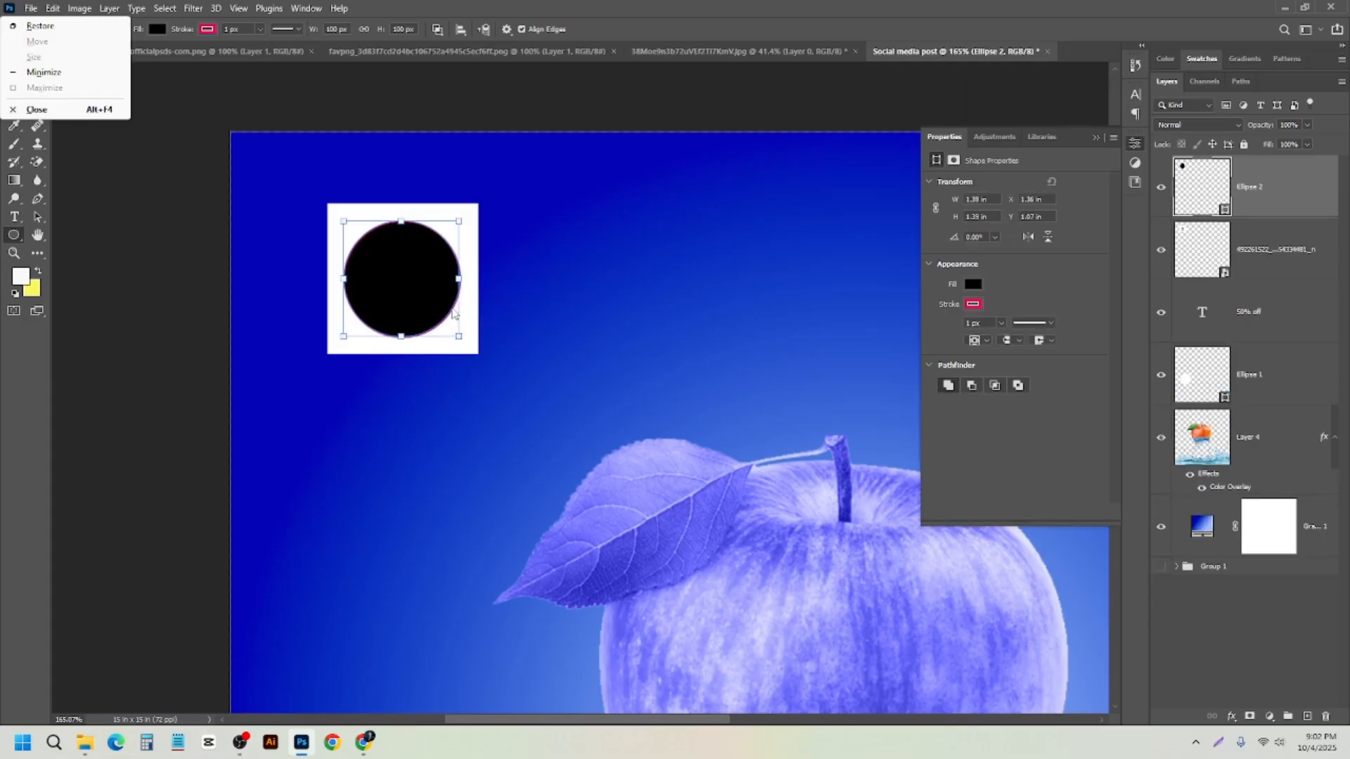
left_click(16, 237)
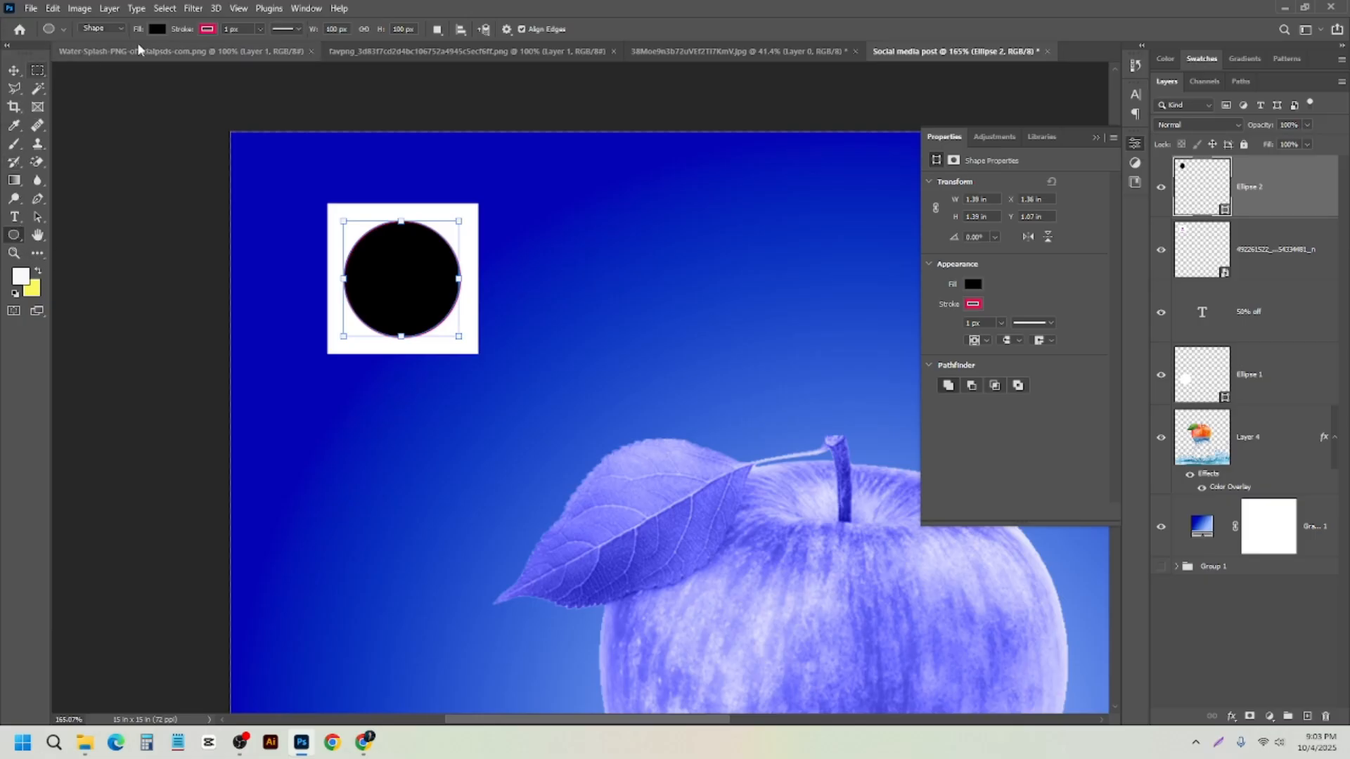
- Remove the stroke from the circle over the logo and set its fill to white
left_click(208, 31)
left_click(124, 57)
left_click(176, 28)
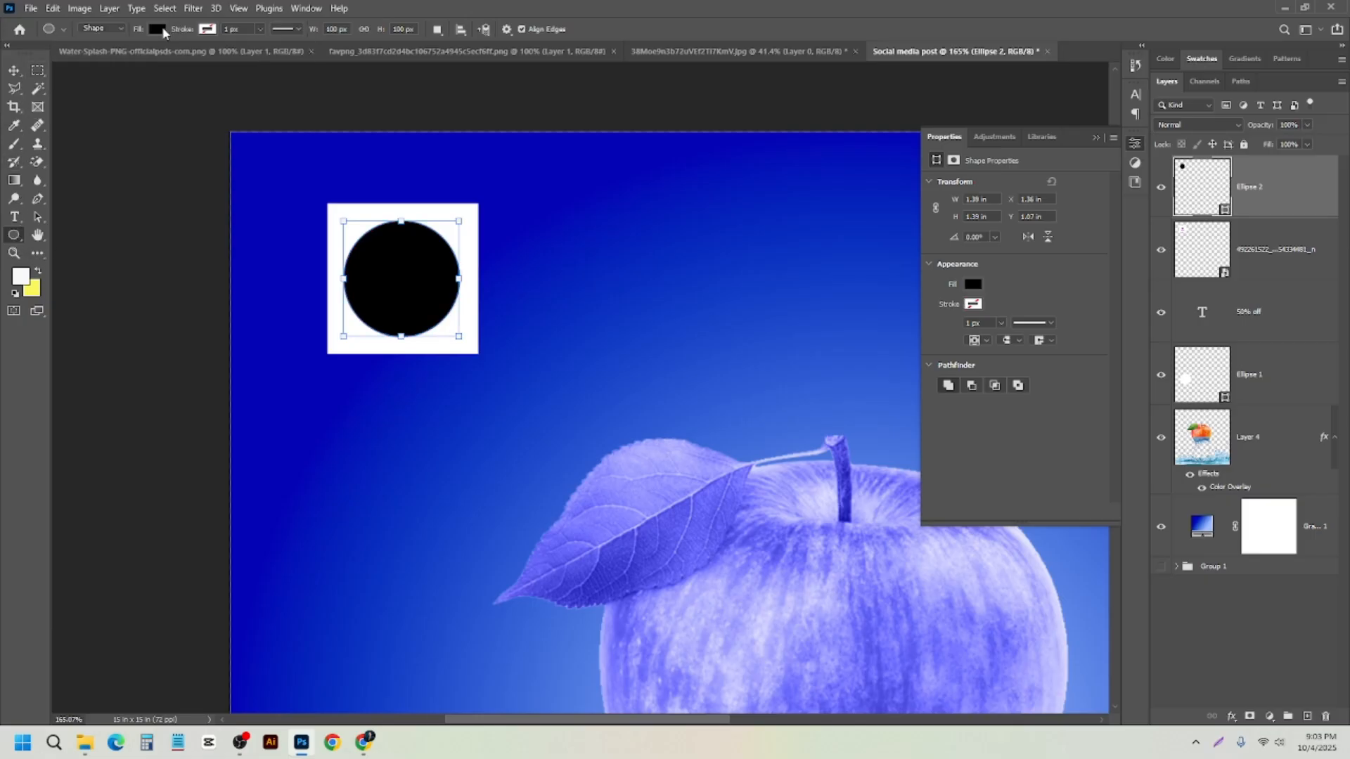
left_click(160, 29)
left_click(81, 104)
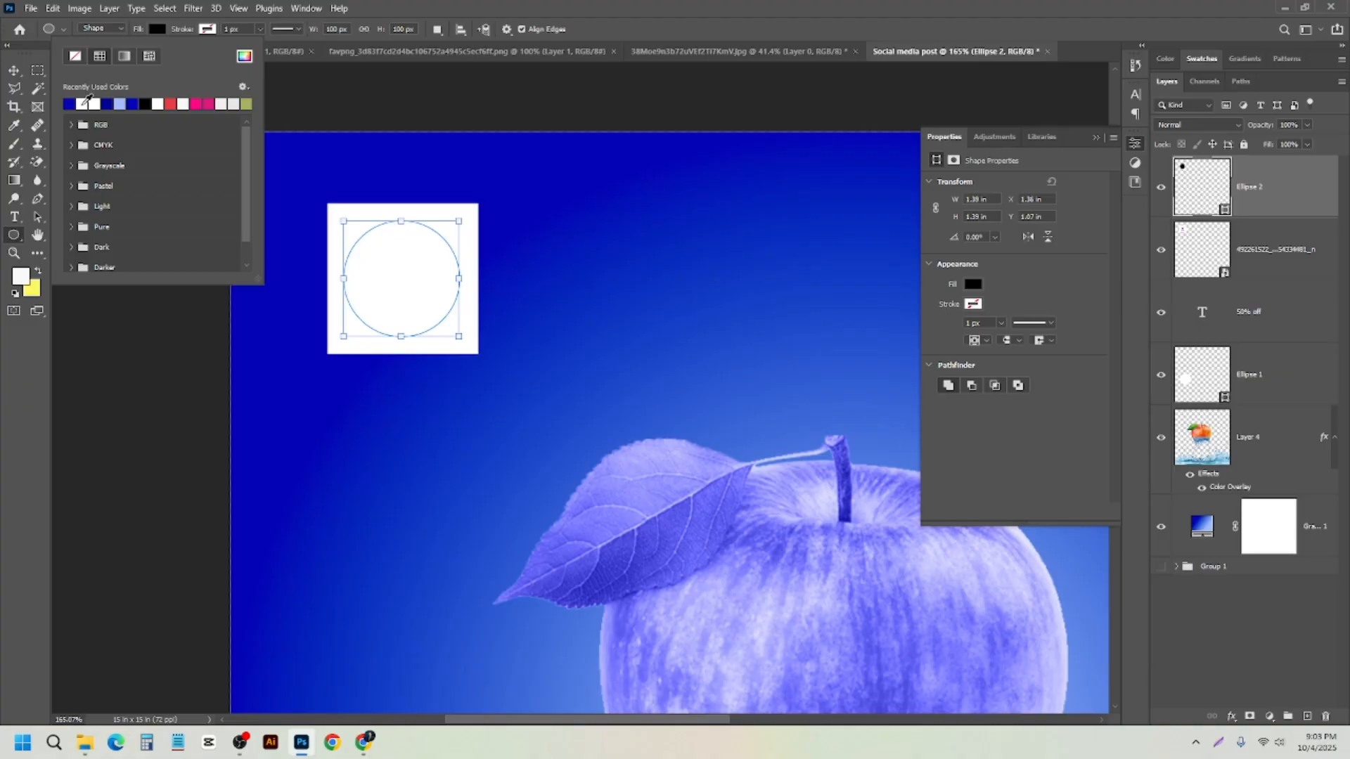
left_click(14, 70)
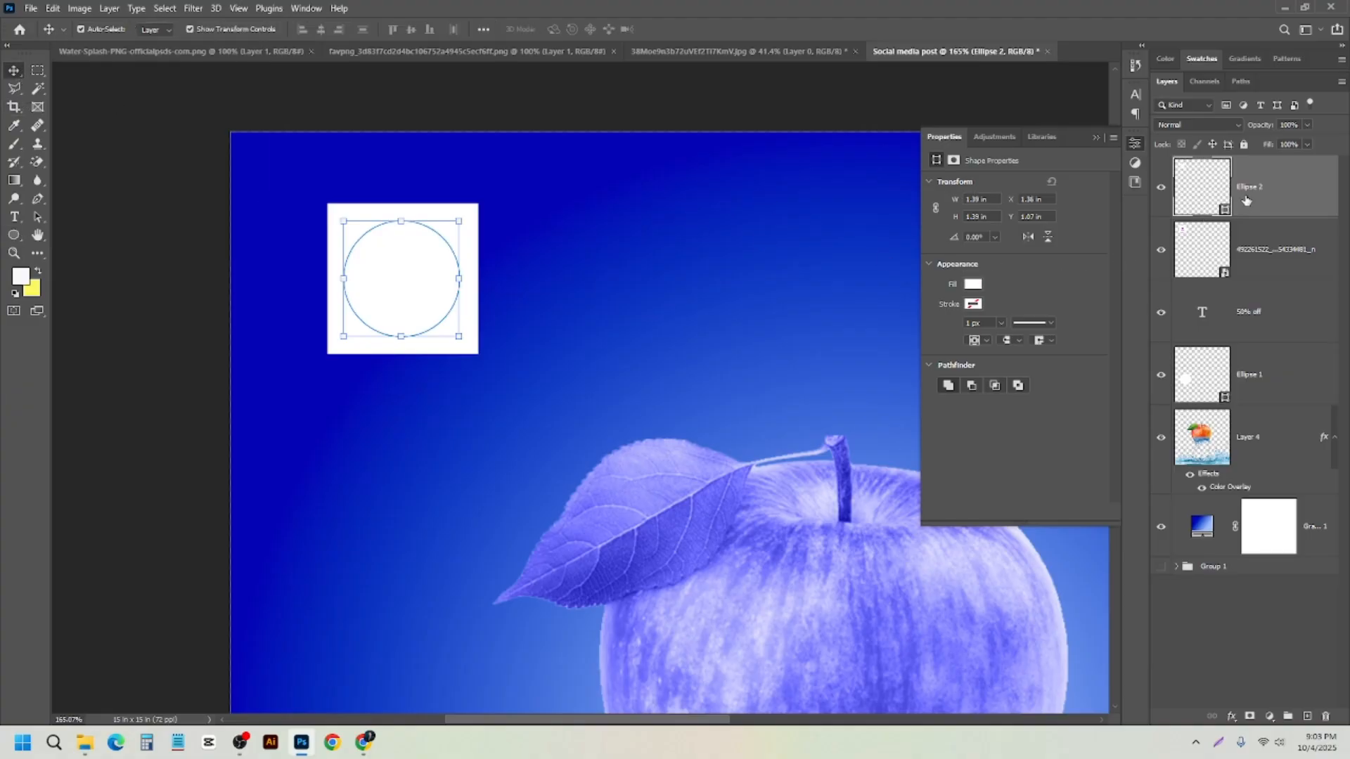
- Move the white circle's layer directly beneath the logo layer and above the "50% off" text layer
left_click_drag(1249, 208, 1244, 331)
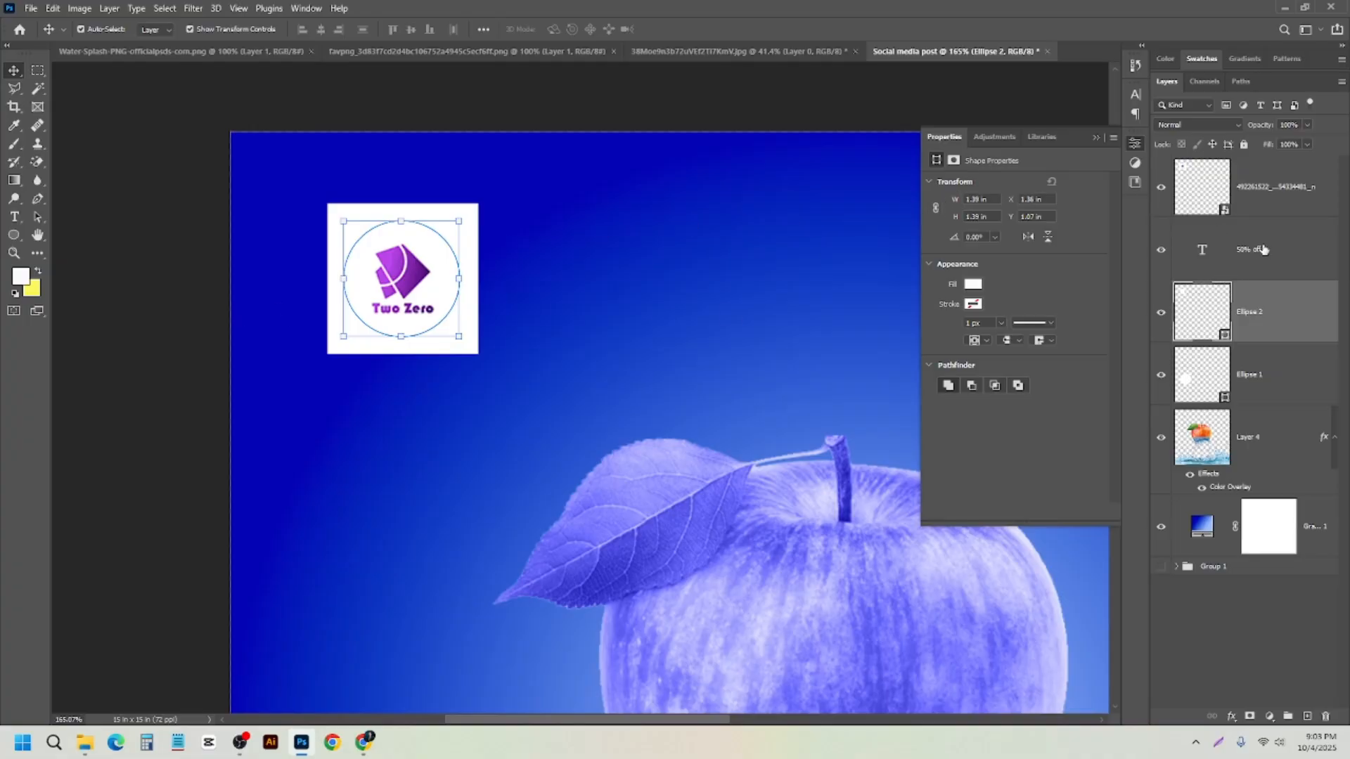
left_click_drag(1260, 292, 1257, 239)
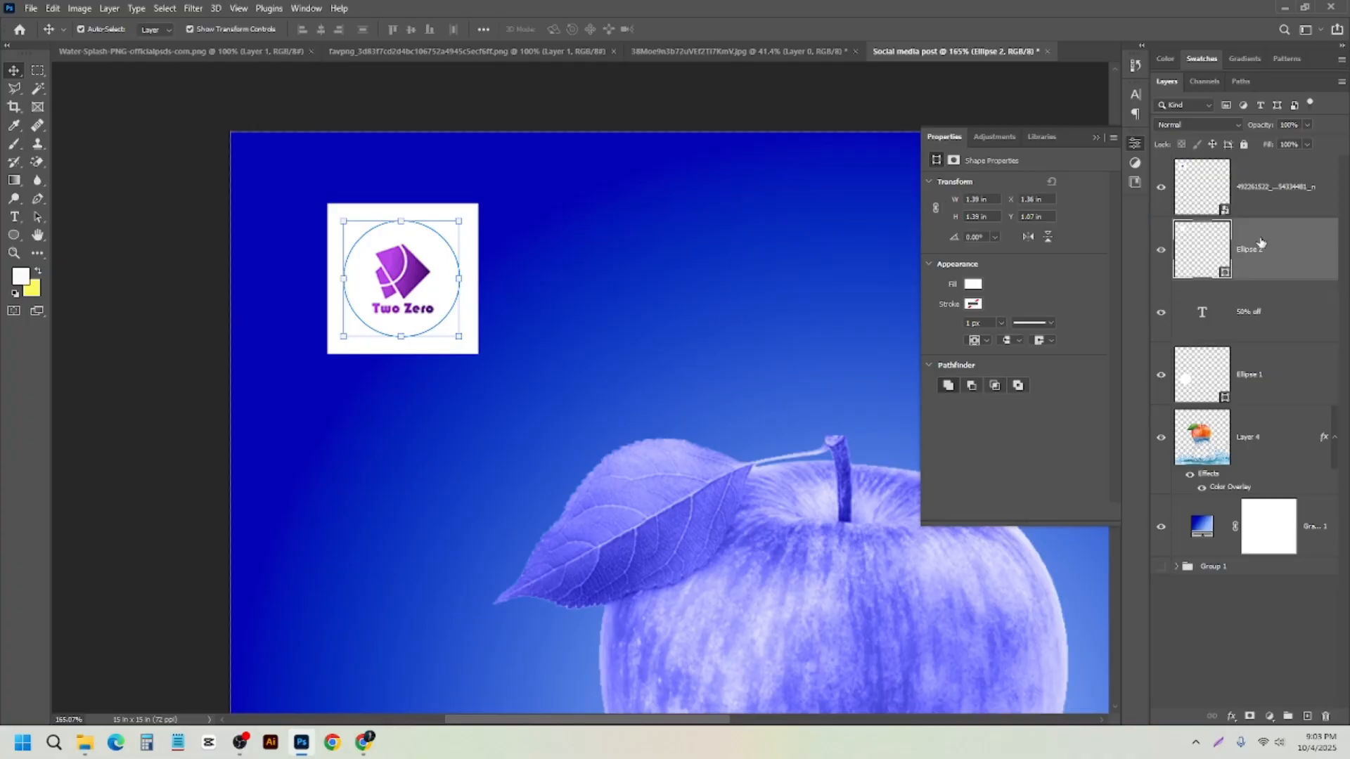
left_click(1259, 195)
left_click(1260, 254)
left_click(1195, 205)
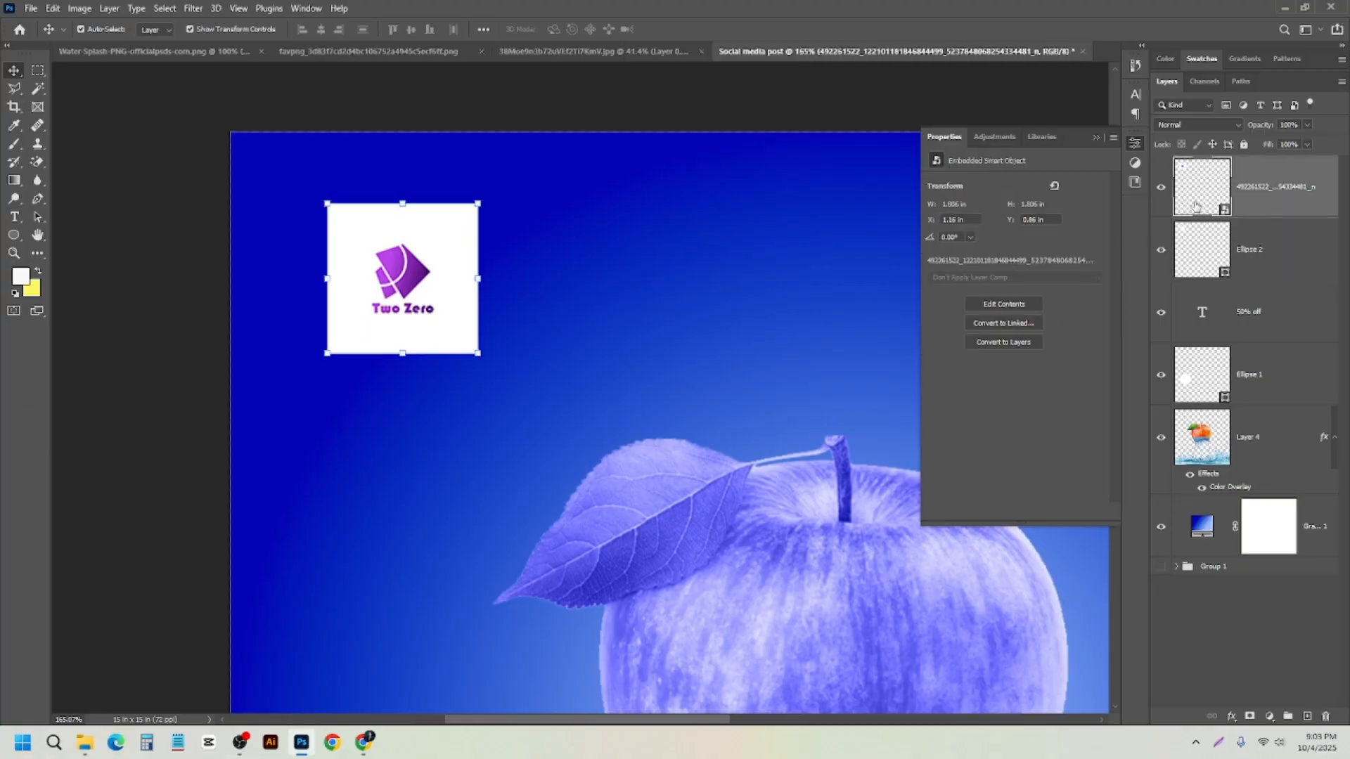
- Try clipping the logo layer to the white circle with Create Clipping Mask, and undo the clipping
left_click(1162, 190)
left_click(1162, 190)
right_click(1275, 186)
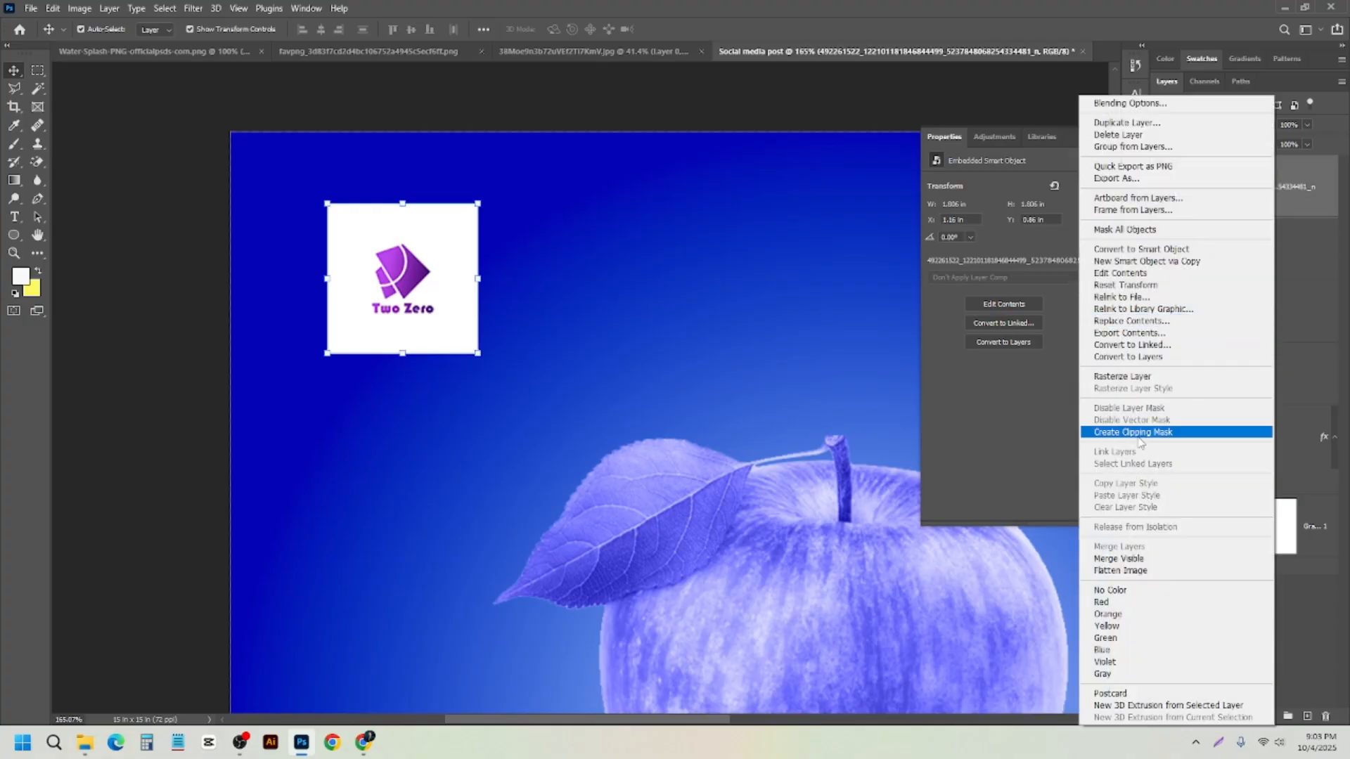
left_click(1139, 434)
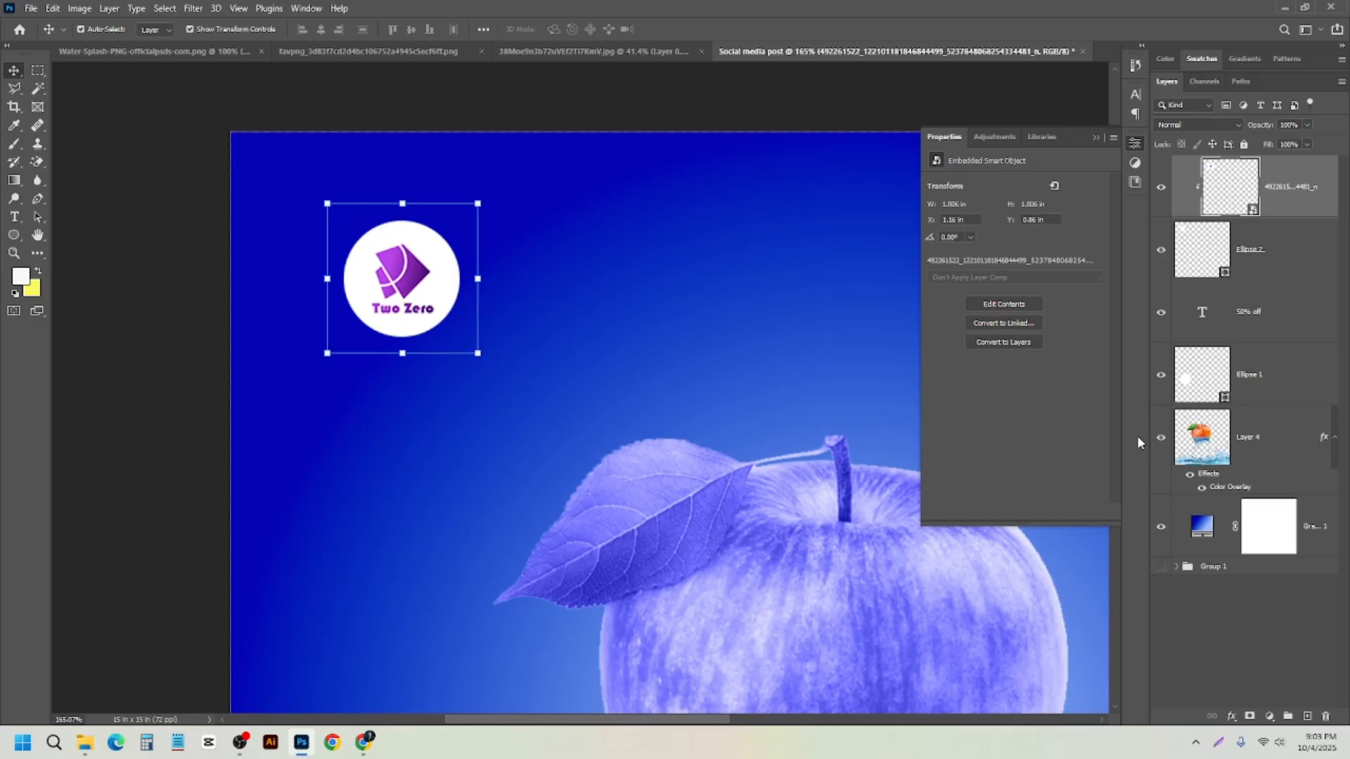
key("ctrl+z")
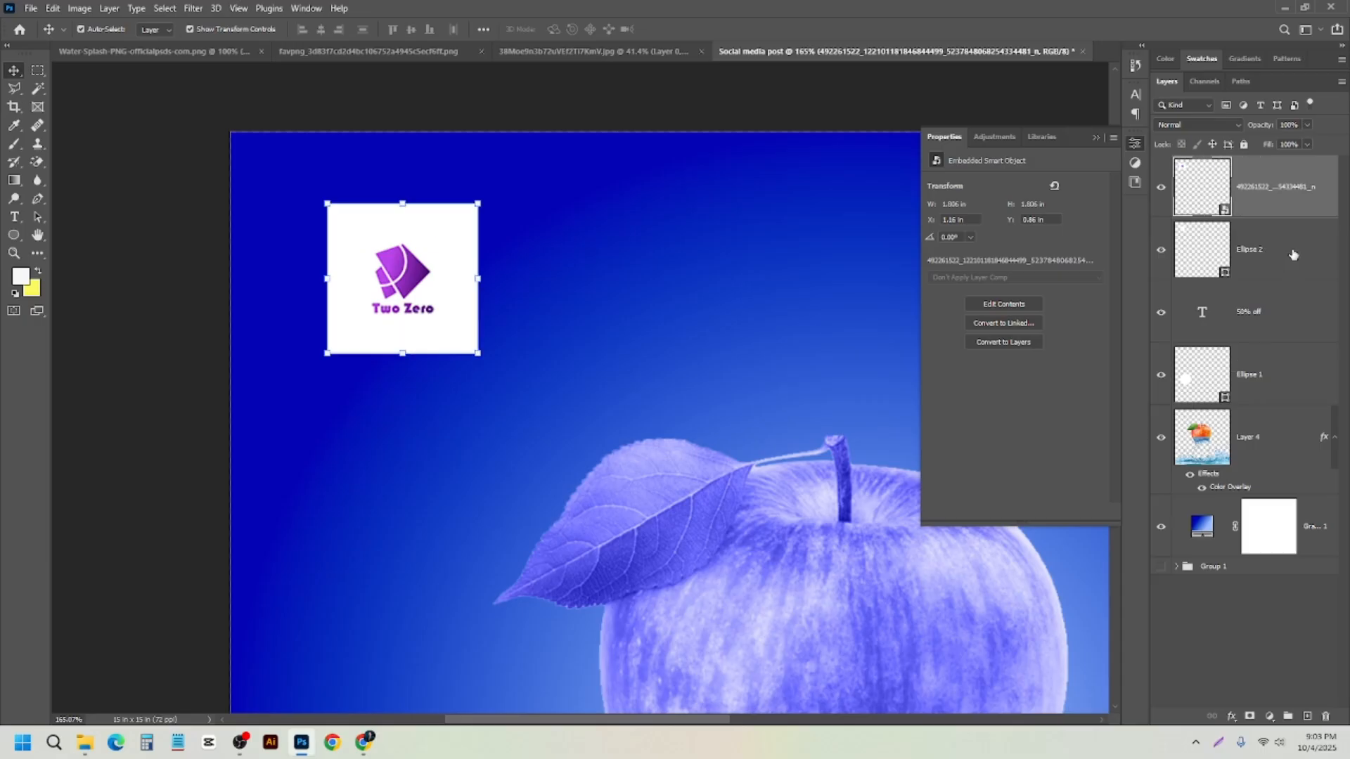
- Clip the logo layer to the white circle layer directly below it
left_click(1245, 253)
left_click(1256, 190)
left_click(1256, 257)
left_click(1255, 197)
left_click(1252, 254)
left_click(1245, 202)
left_click(1276, 216, "alt")
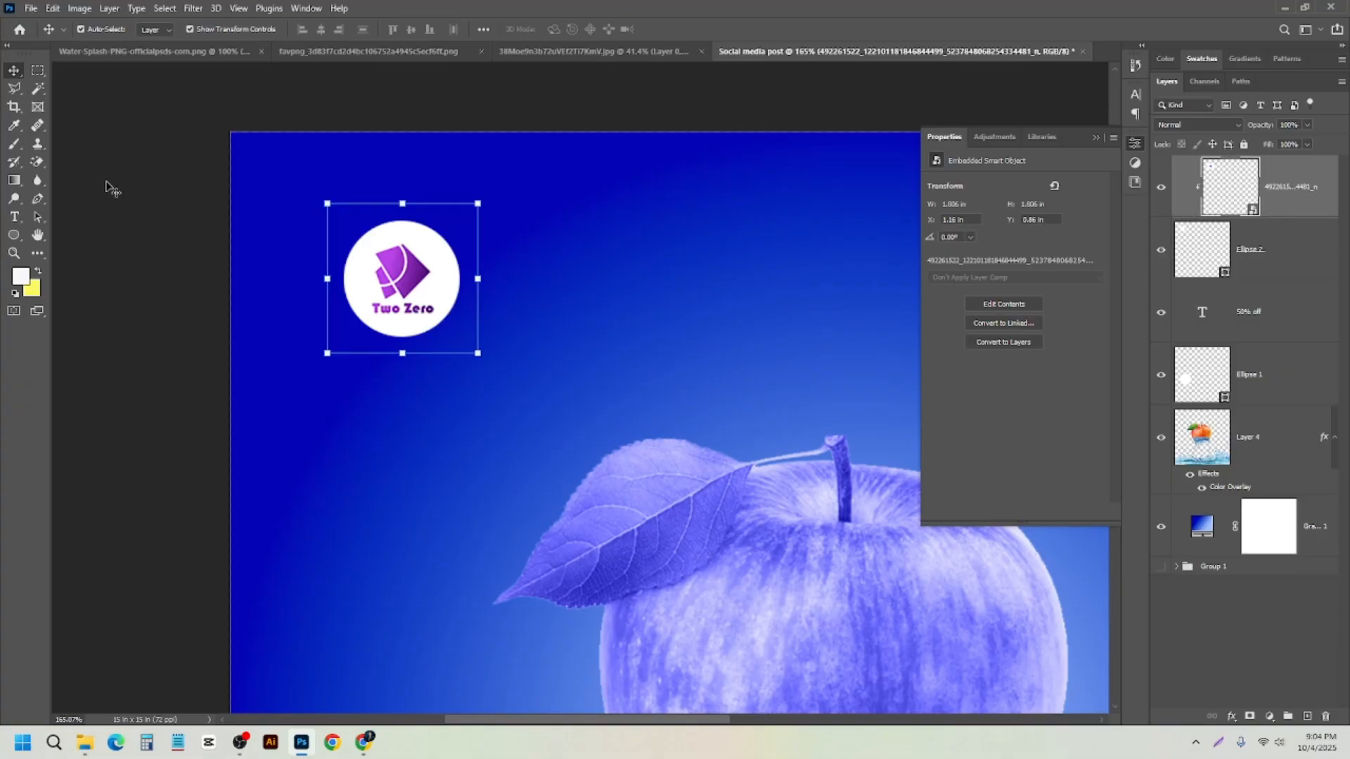
- Deselect the logo, collapse the properties and examine the whole post composition
key("ctrl+0")
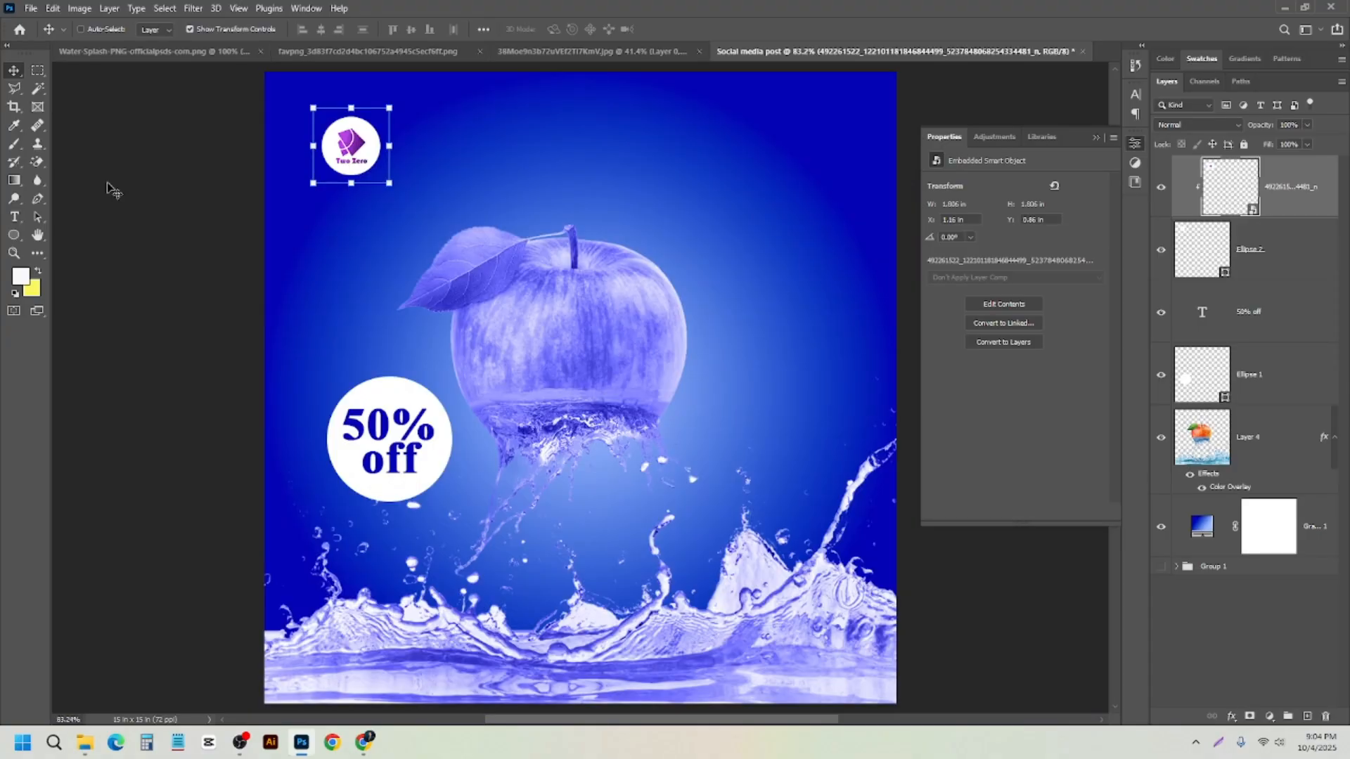
scroll(391, 256, "down", 1)
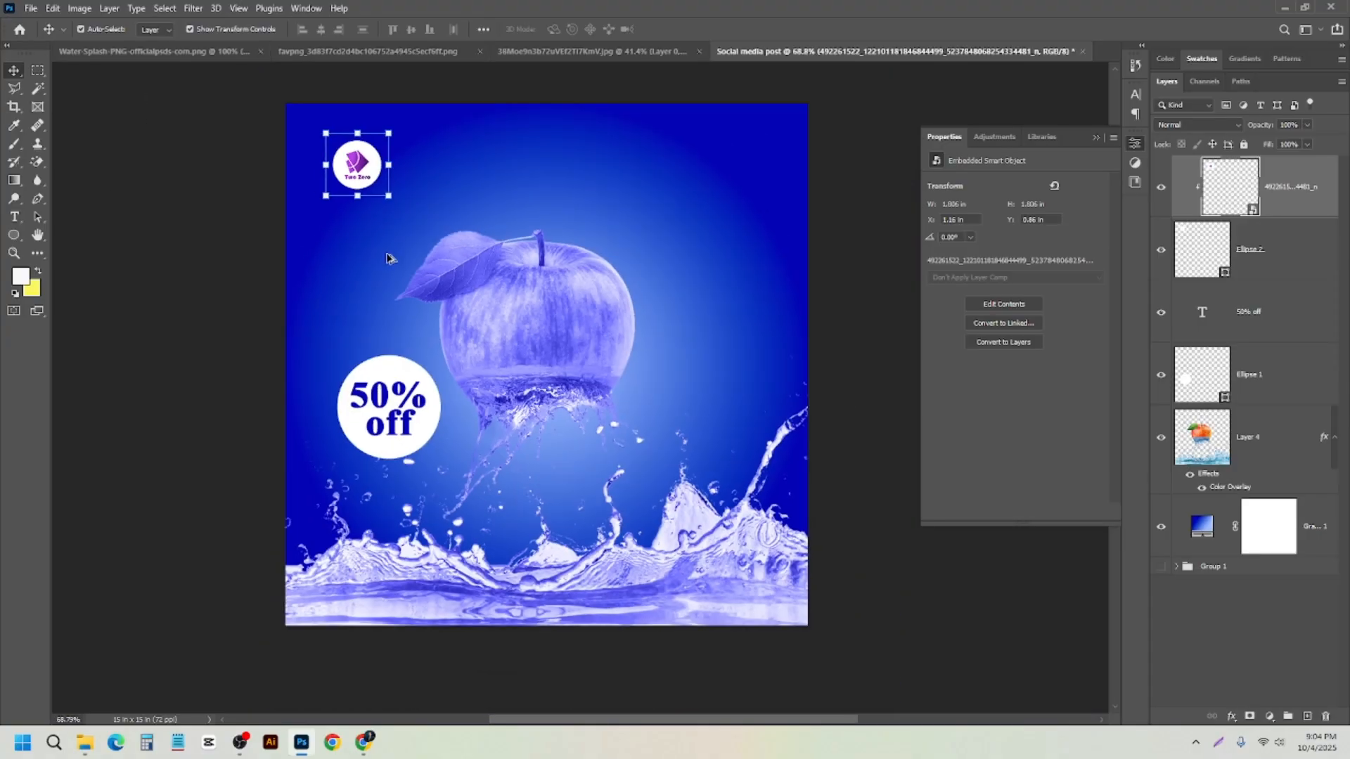
left_click(226, 248)
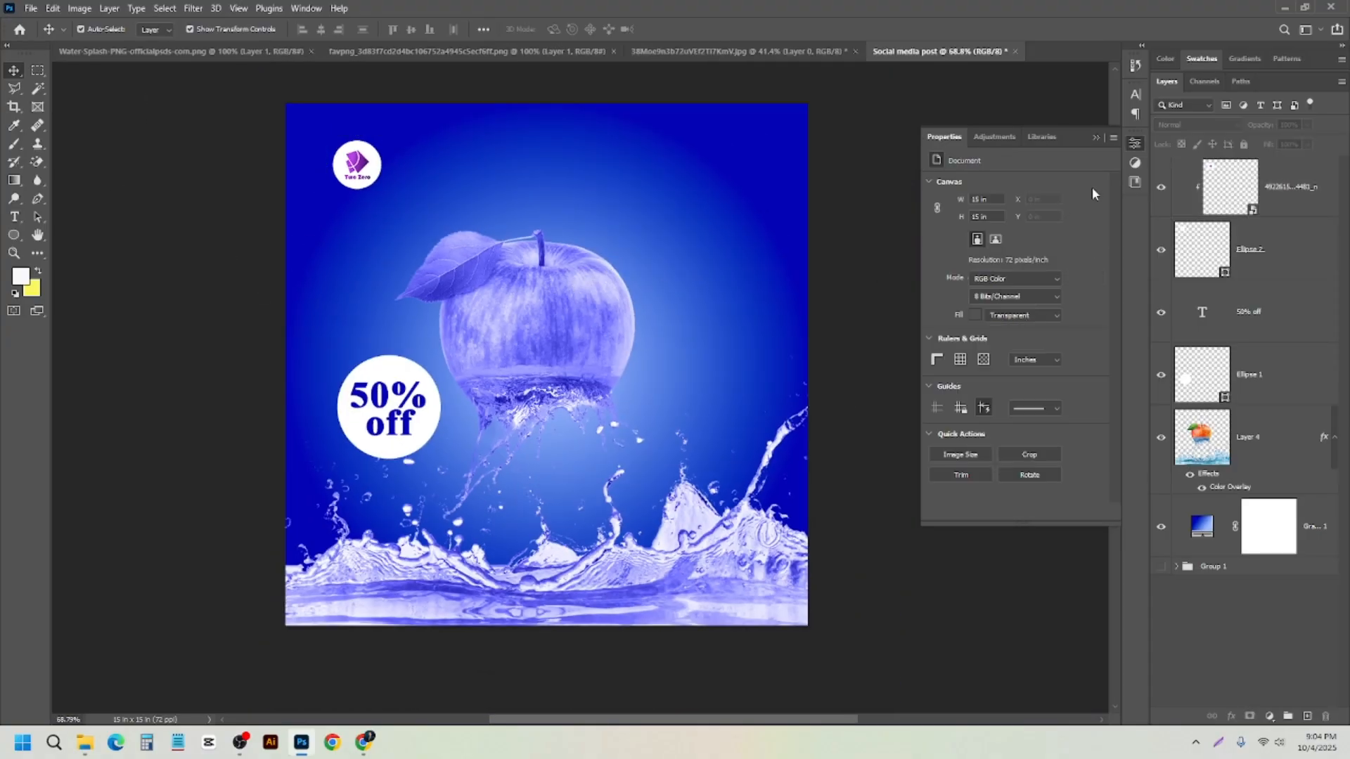
left_click(1101, 135)
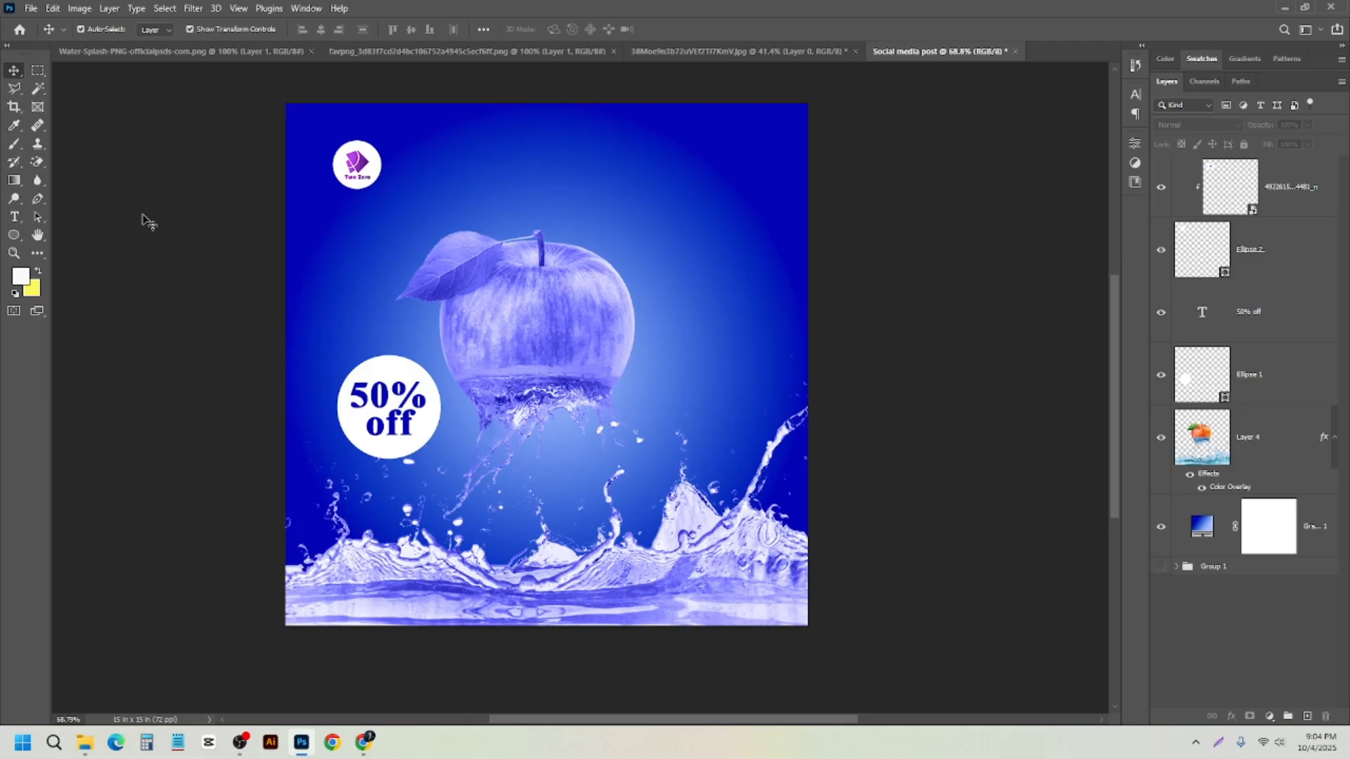
scroll(135, 204, "up", 1)
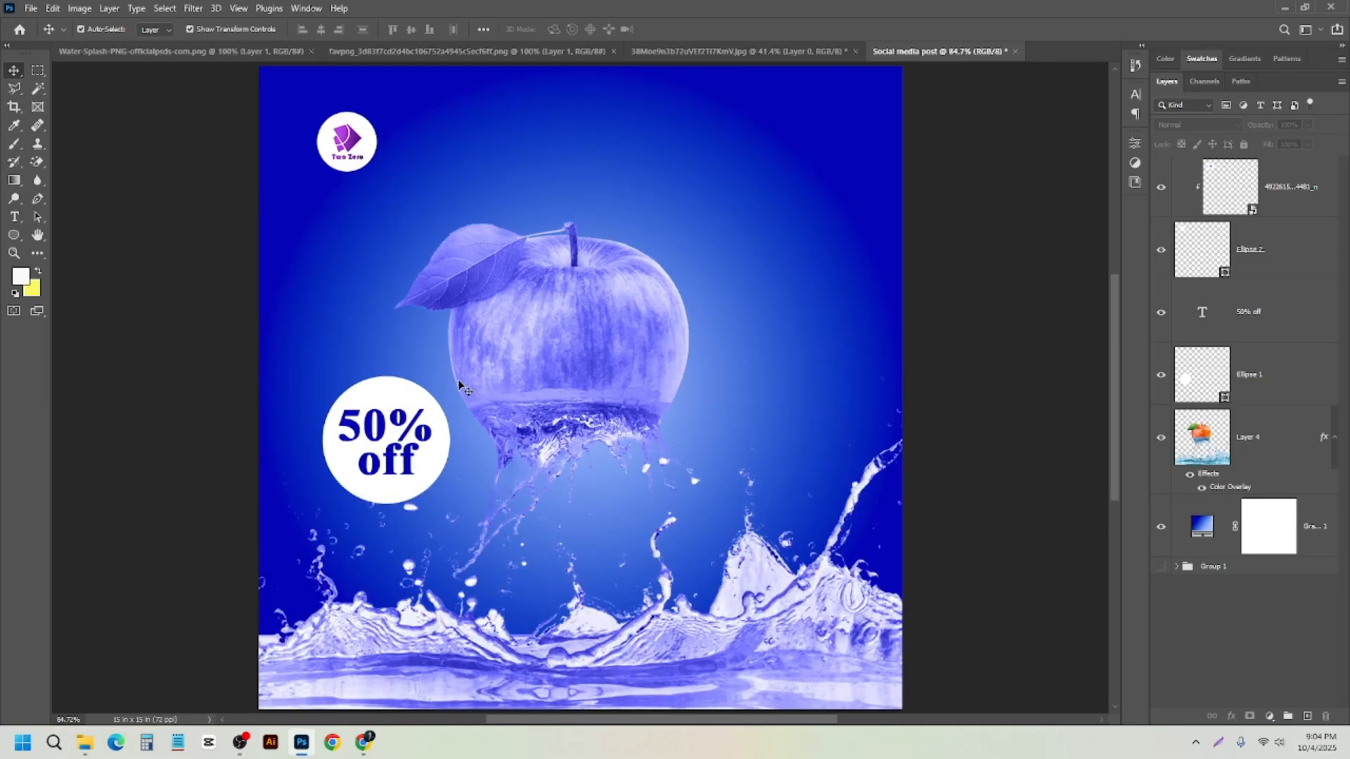
scroll(461, 366, "down", 1)
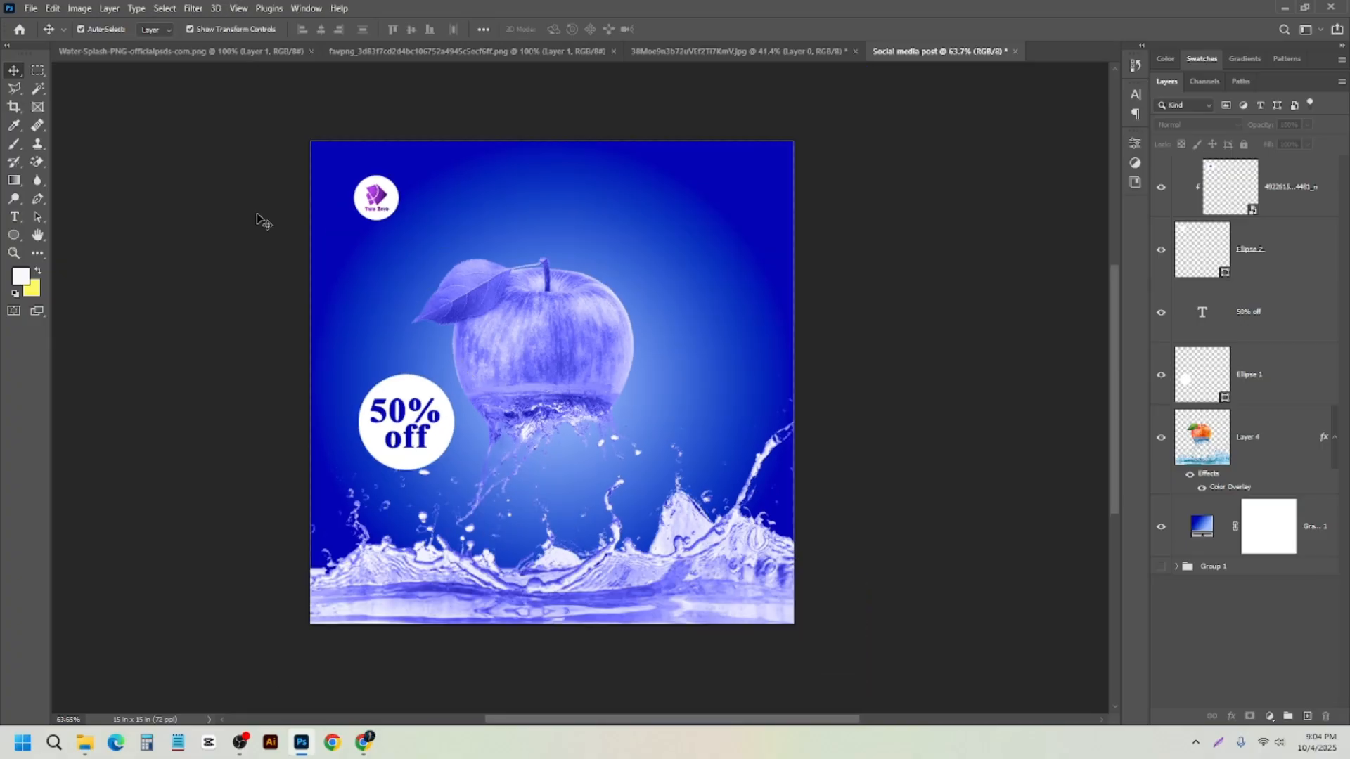
scroll(257, 218, "up", 1)
scroll(496, 281, "down", 1)
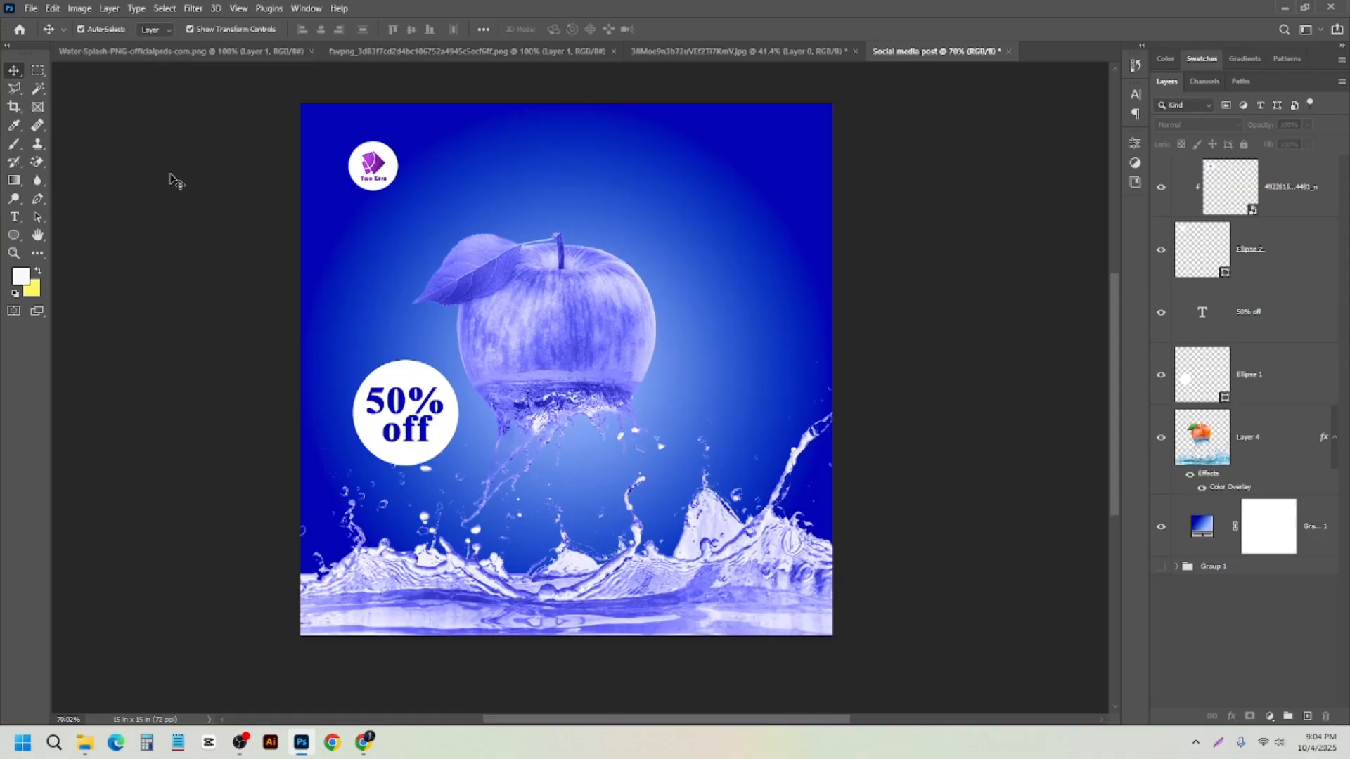
- Export the post with Save for Web as a maximum-quality JPEG named Social-media-post in the Downloads folder
left_click(31, 8)
mouse_move(105, 228)
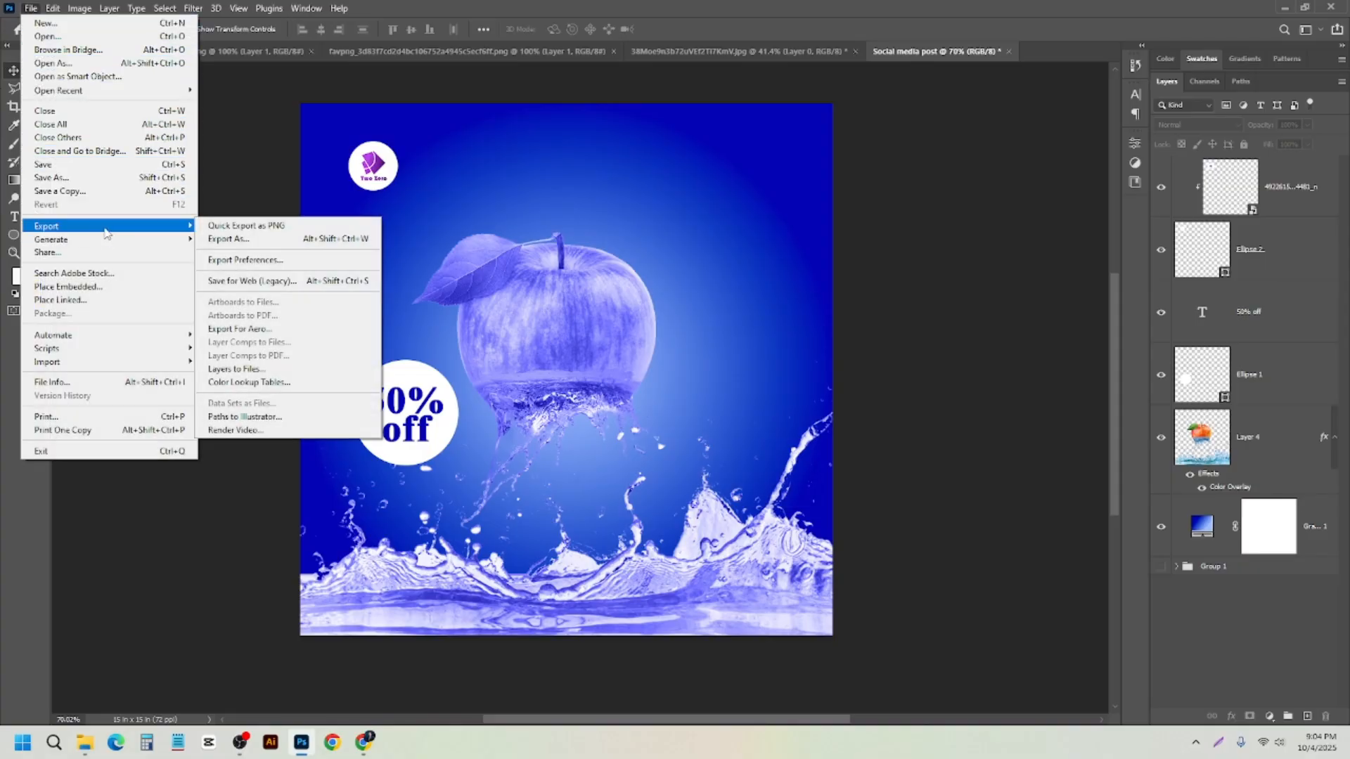
left_click(262, 284)
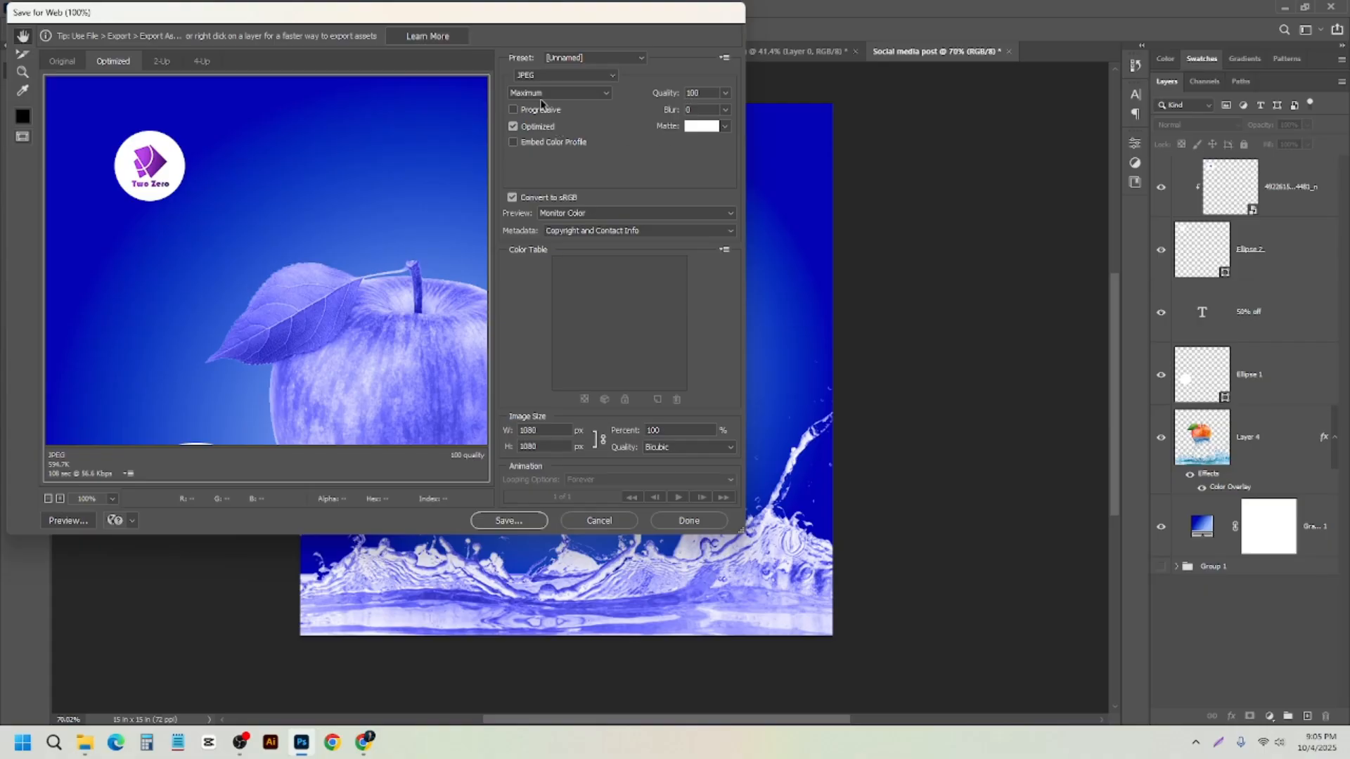
left_click(523, 519)
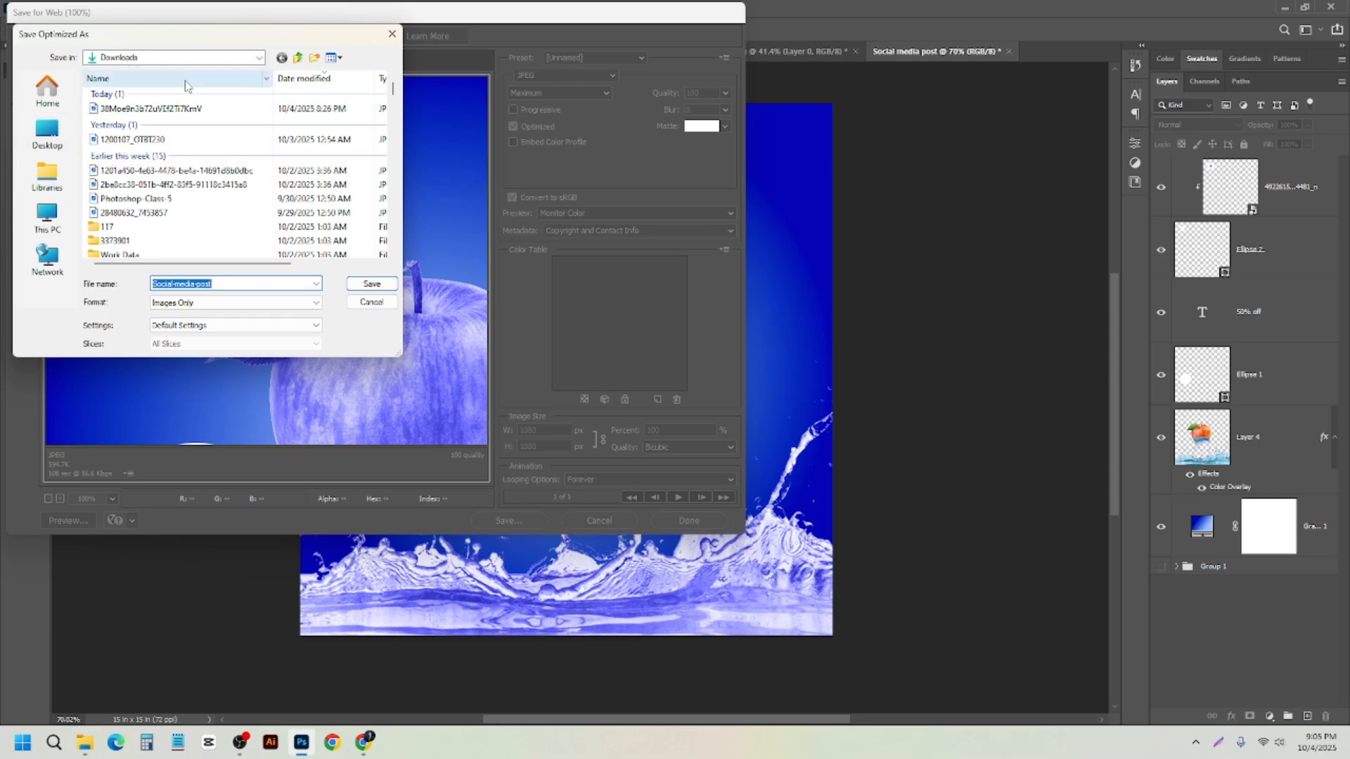
left_click(358, 285)
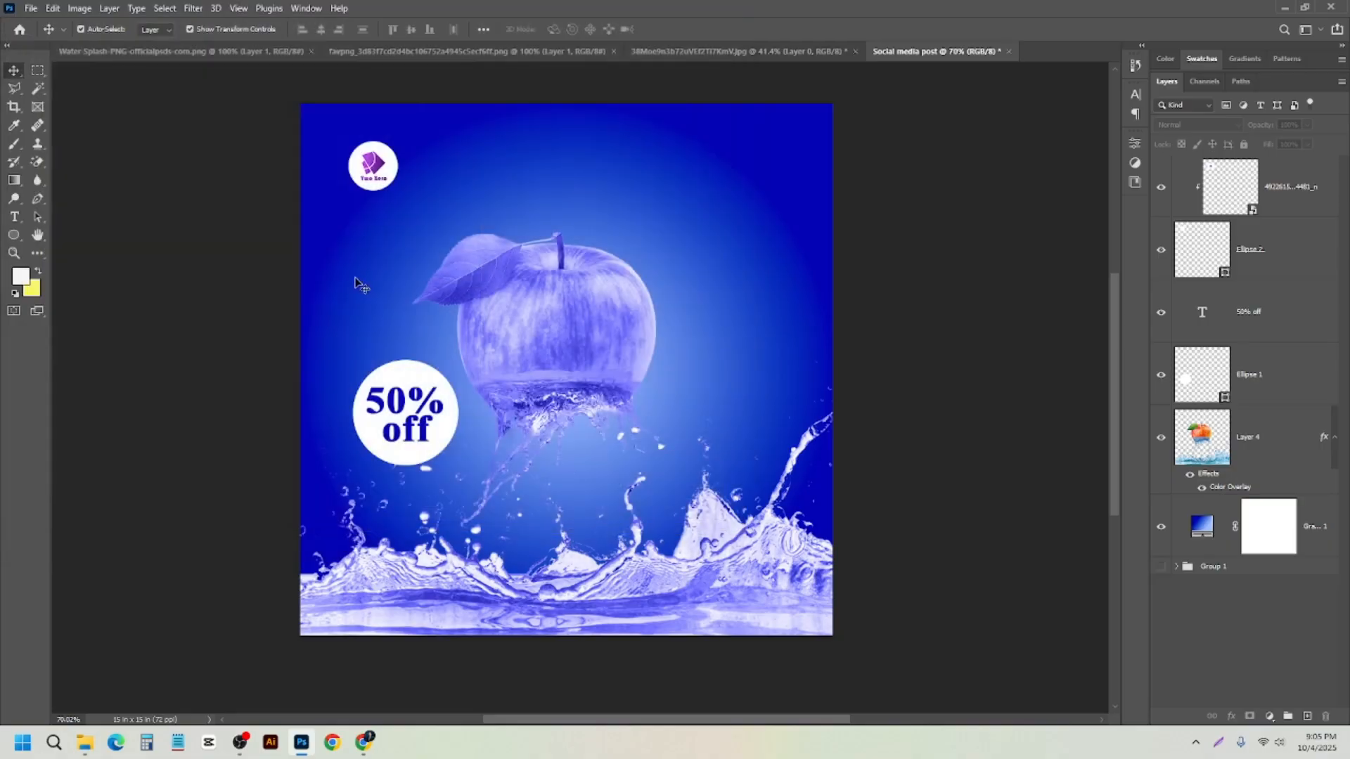
- Switch to File Explorer and view the exported Social-media-post image from the Downloads folder
left_click(1284, 7)
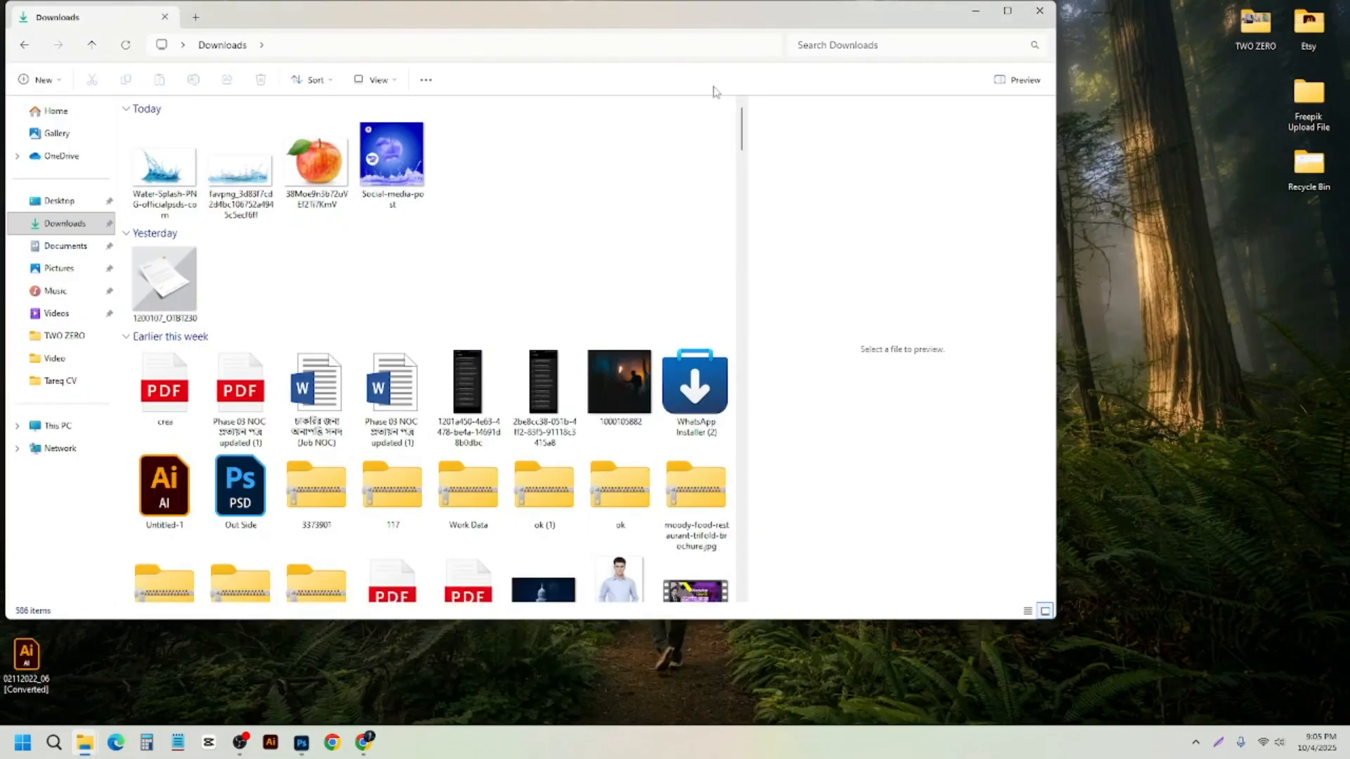
left_click(49, 311)
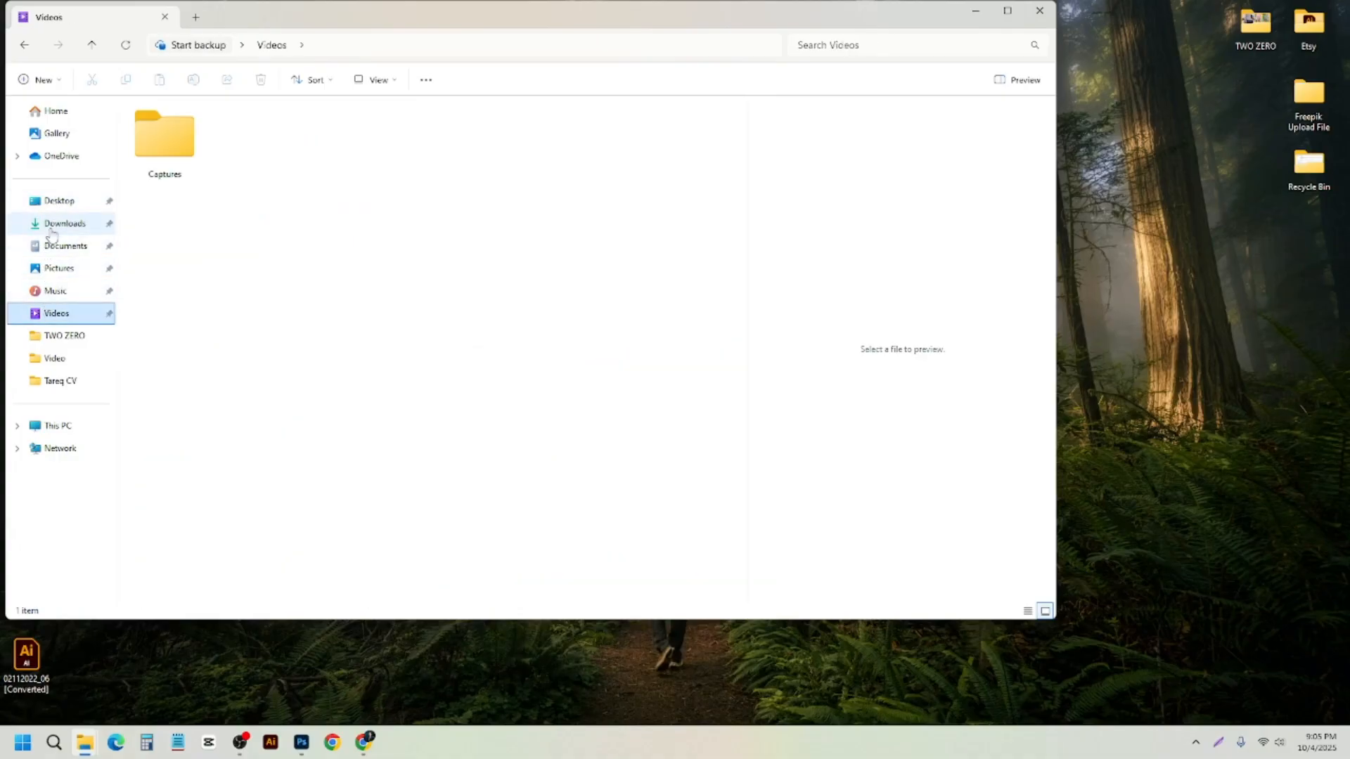
left_click(46, 224)
double_click(181, 149)
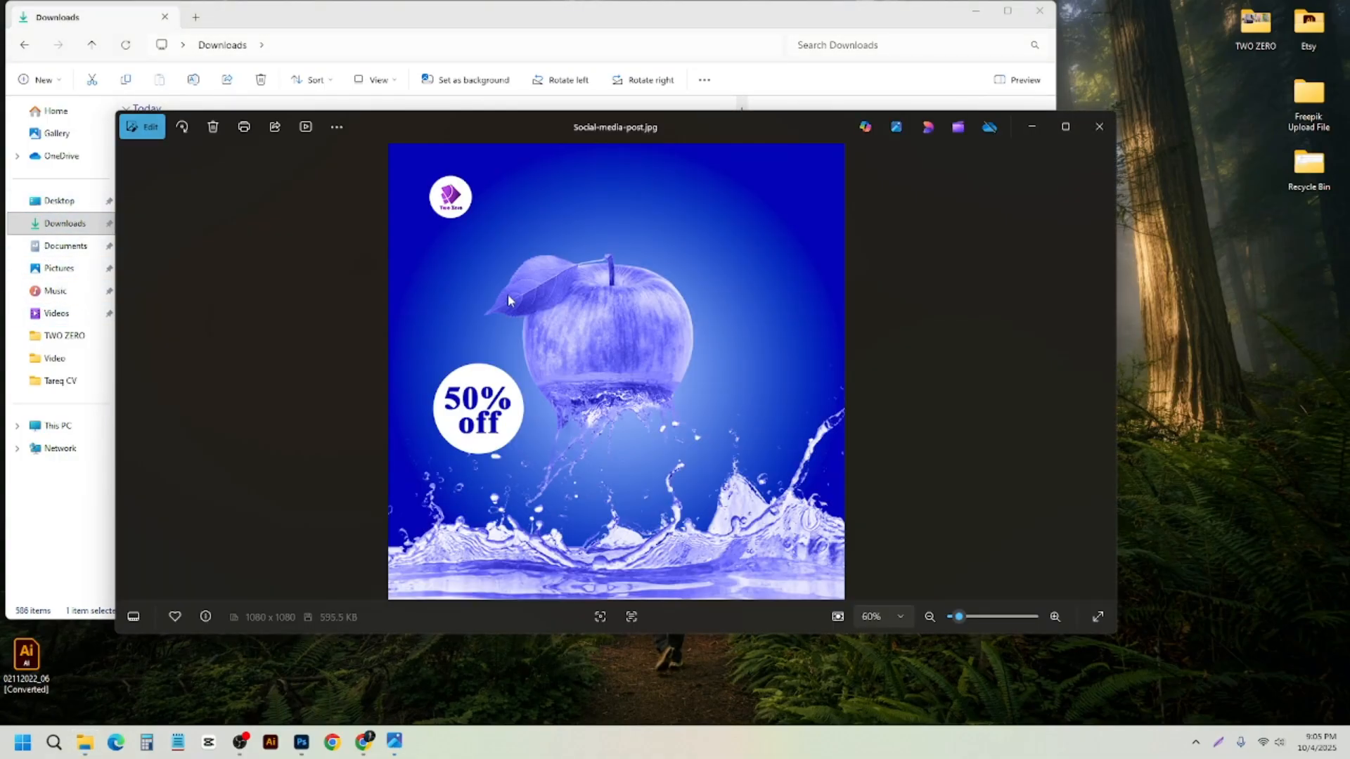
left_click(1099, 128)
left_click(975, 10)
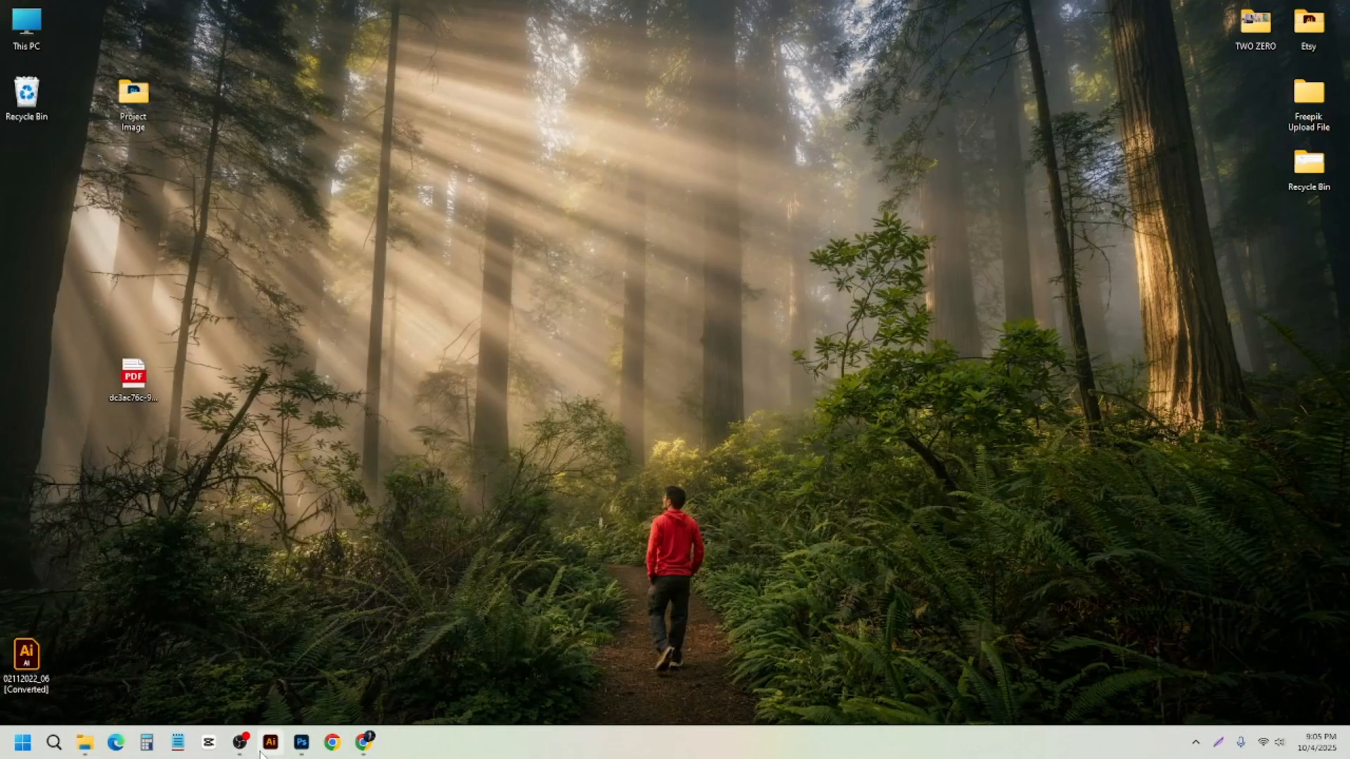
left_click(301, 742)
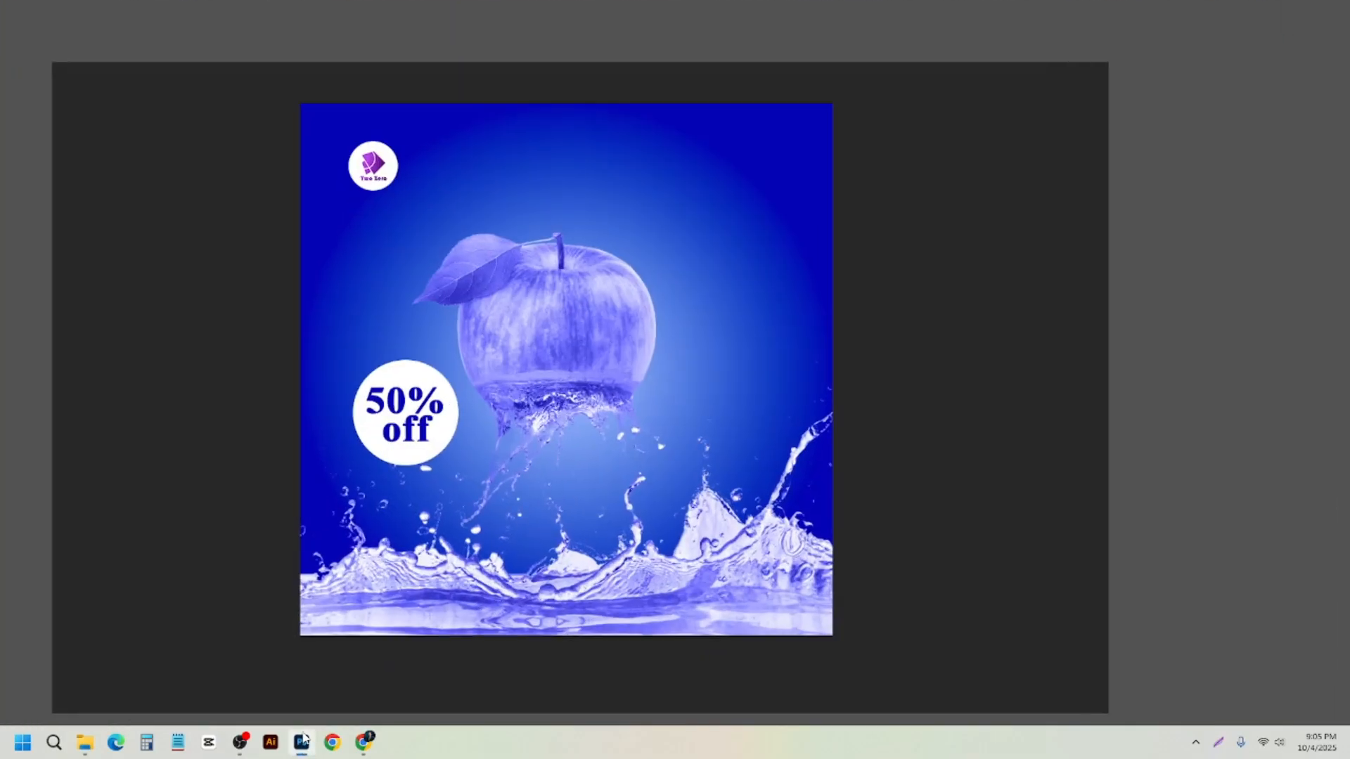
left_click(240, 742)
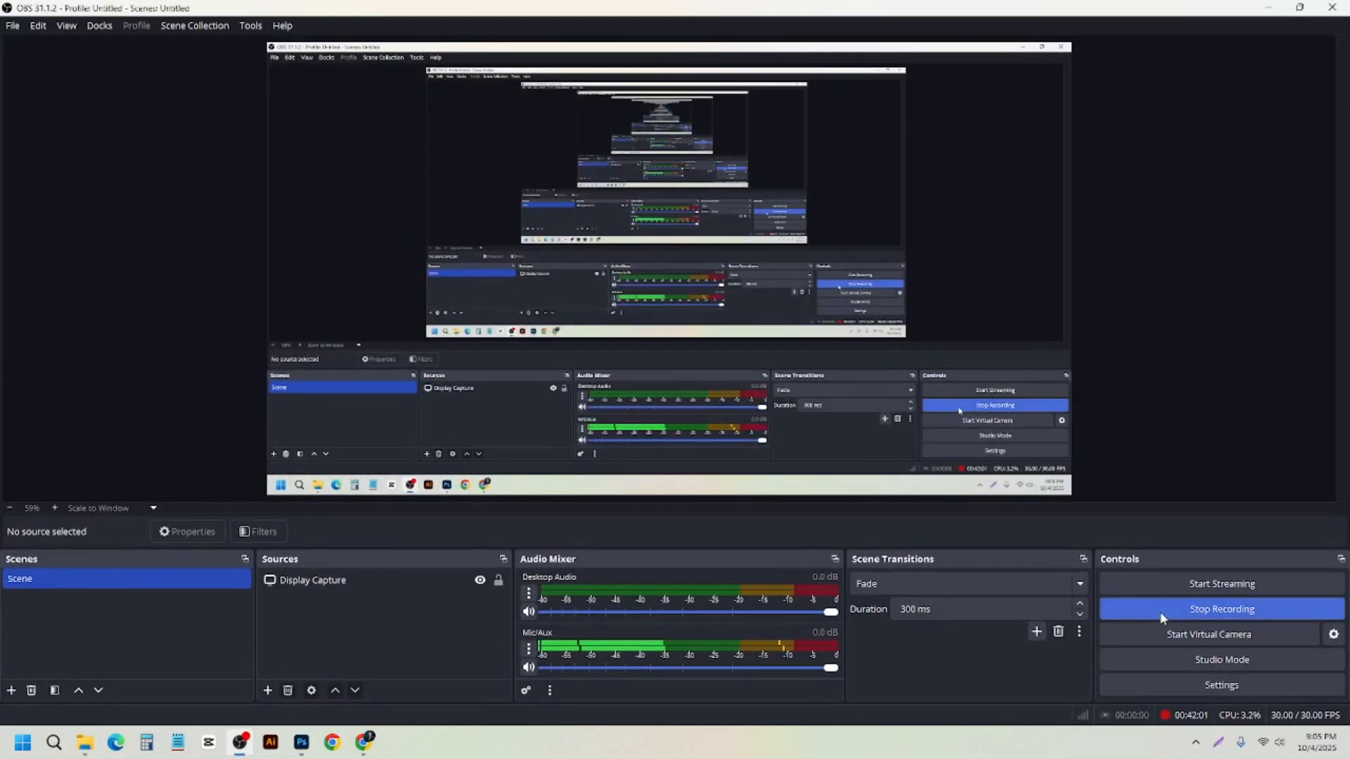